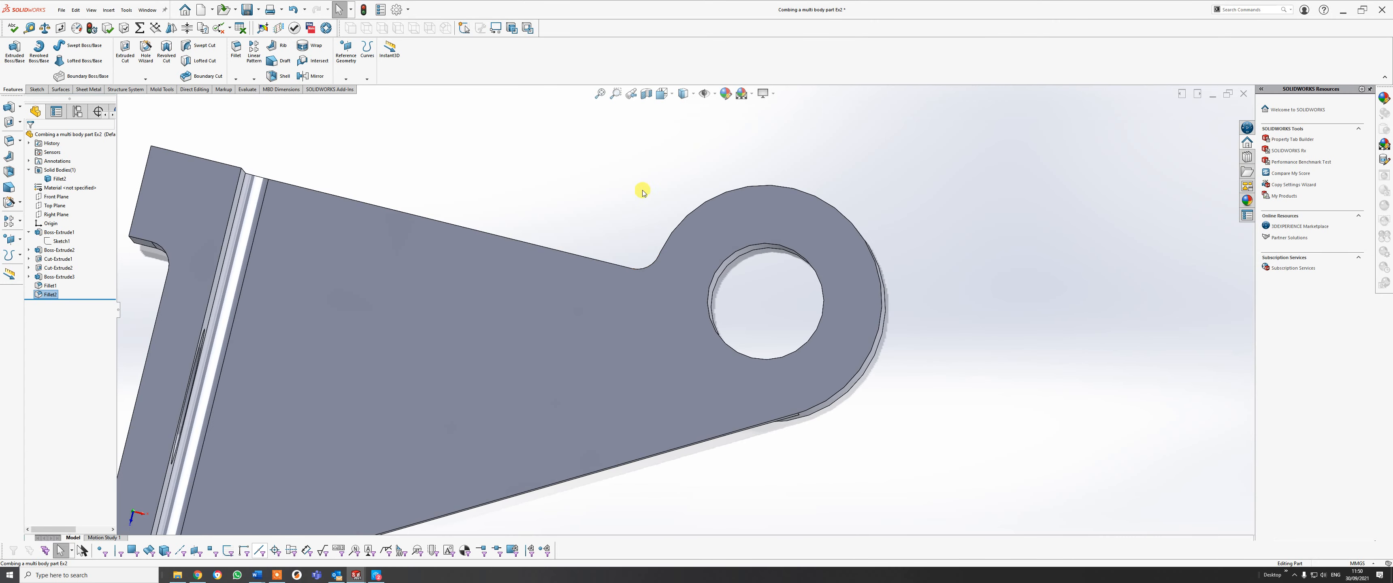
# Turn the finished bracket model to the Top view to examine its profile.
pyautogui.scroll(2, 657, 229)
pyautogui.moveTo(667, 265); pyautogui.dragTo(669, 274, button='middle')
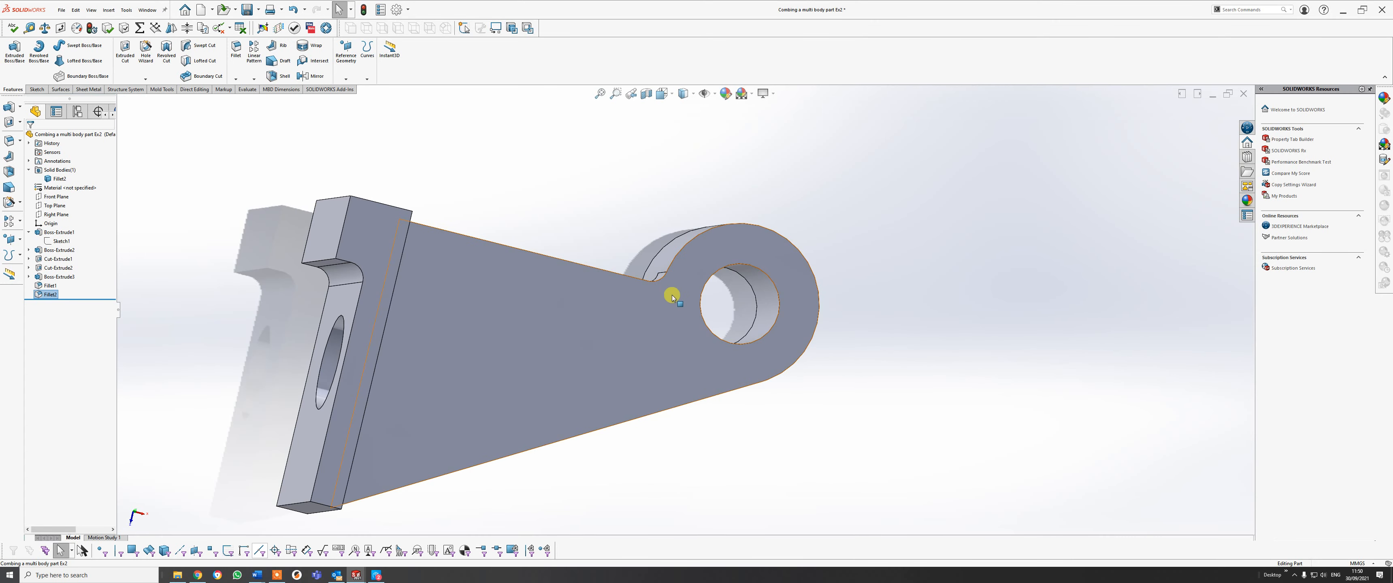
pyautogui.press('space')
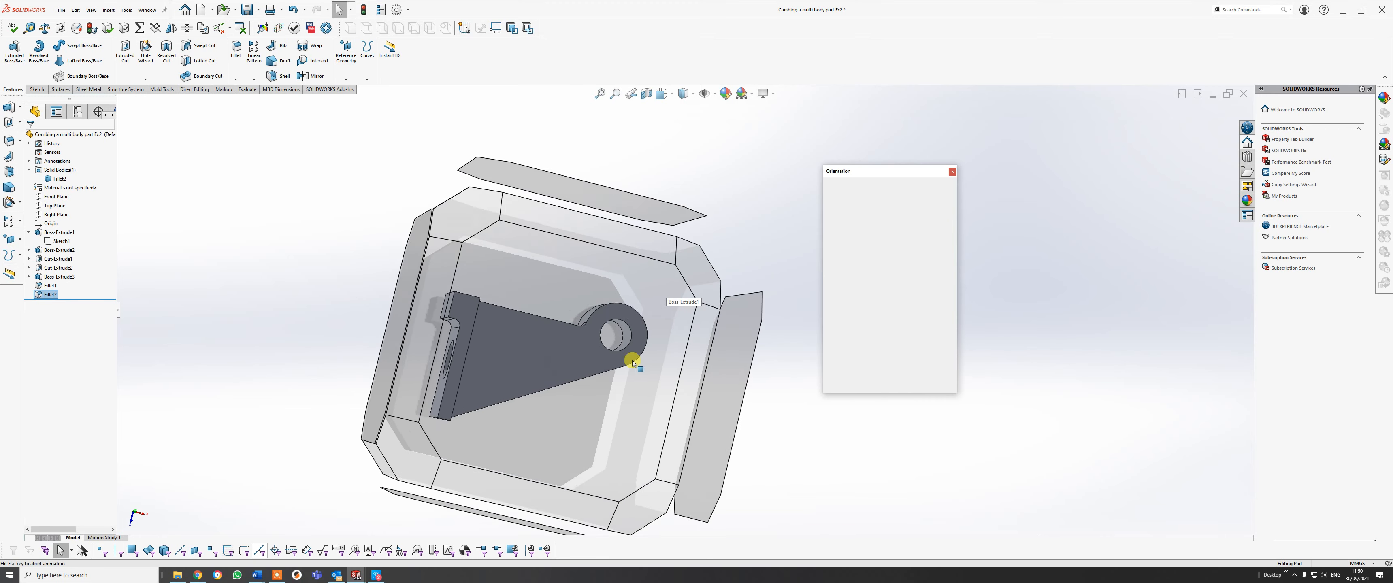
pyautogui.click(592, 419)
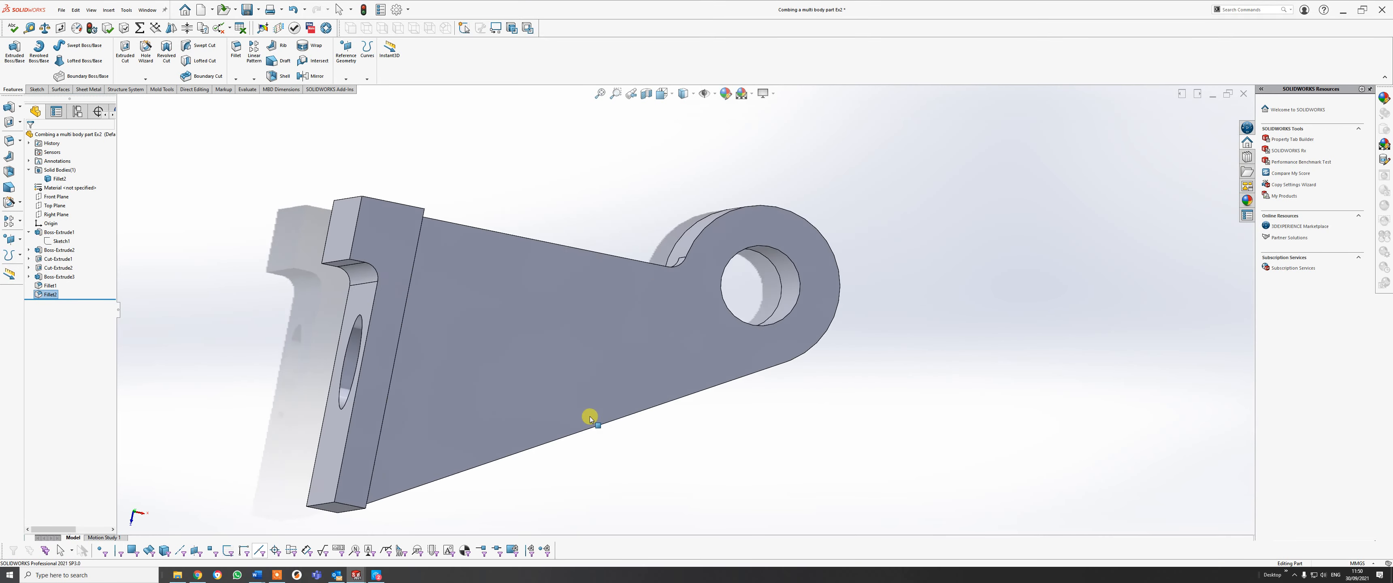
# Create a new part document and start a sketch on the Right Plane.
pyautogui.click(61, 11)
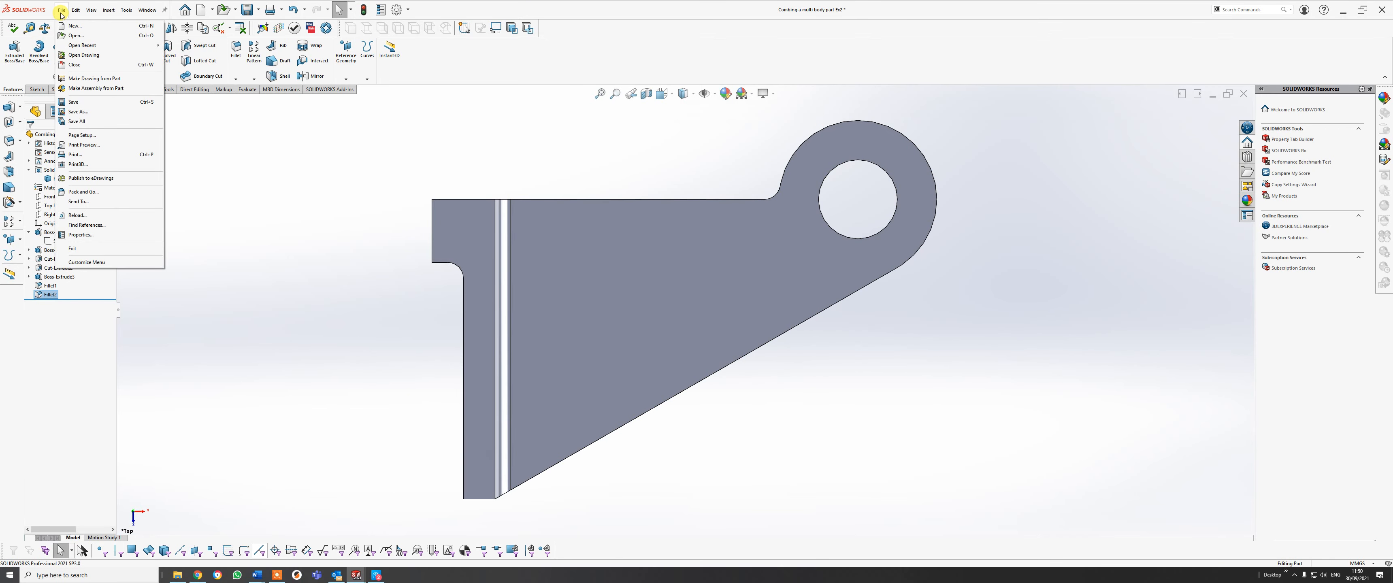
pyautogui.click(72, 26)
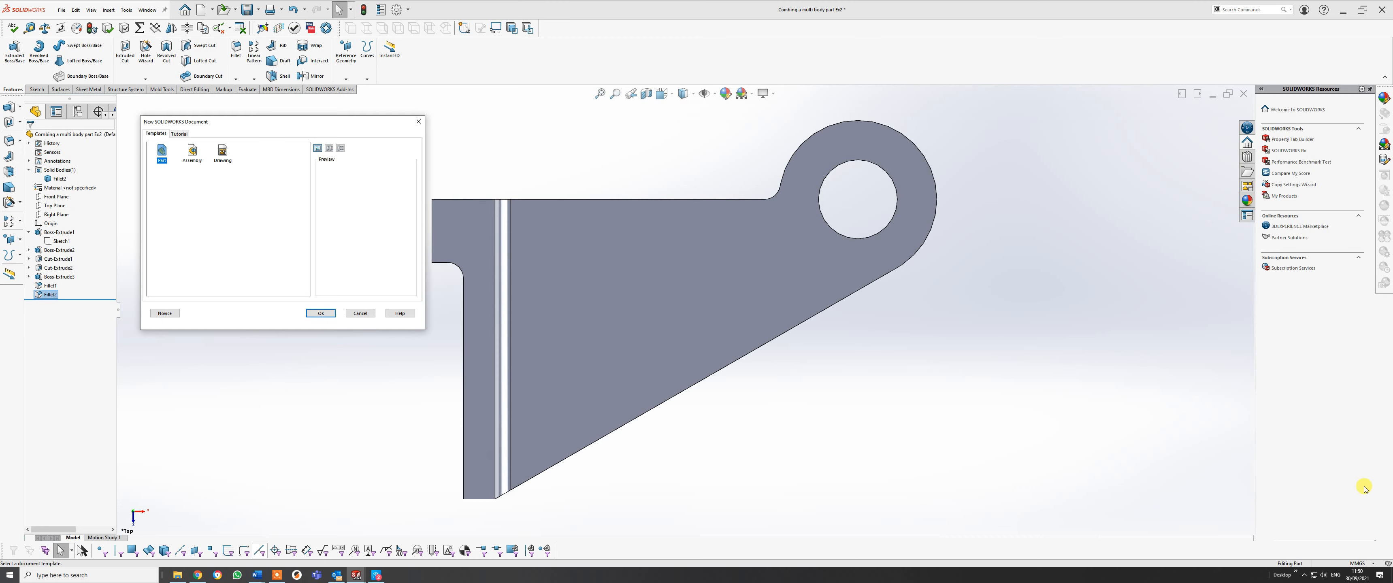
pyautogui.click(319, 314)
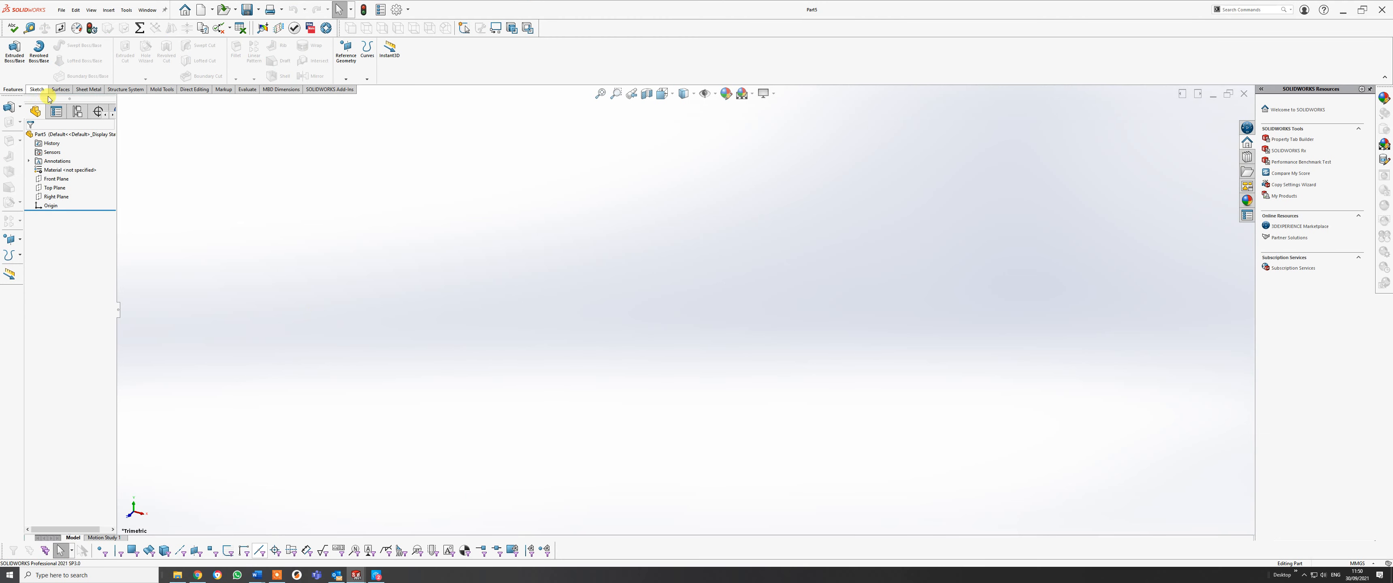
pyautogui.click(35, 90)
pyautogui.click(11, 49)
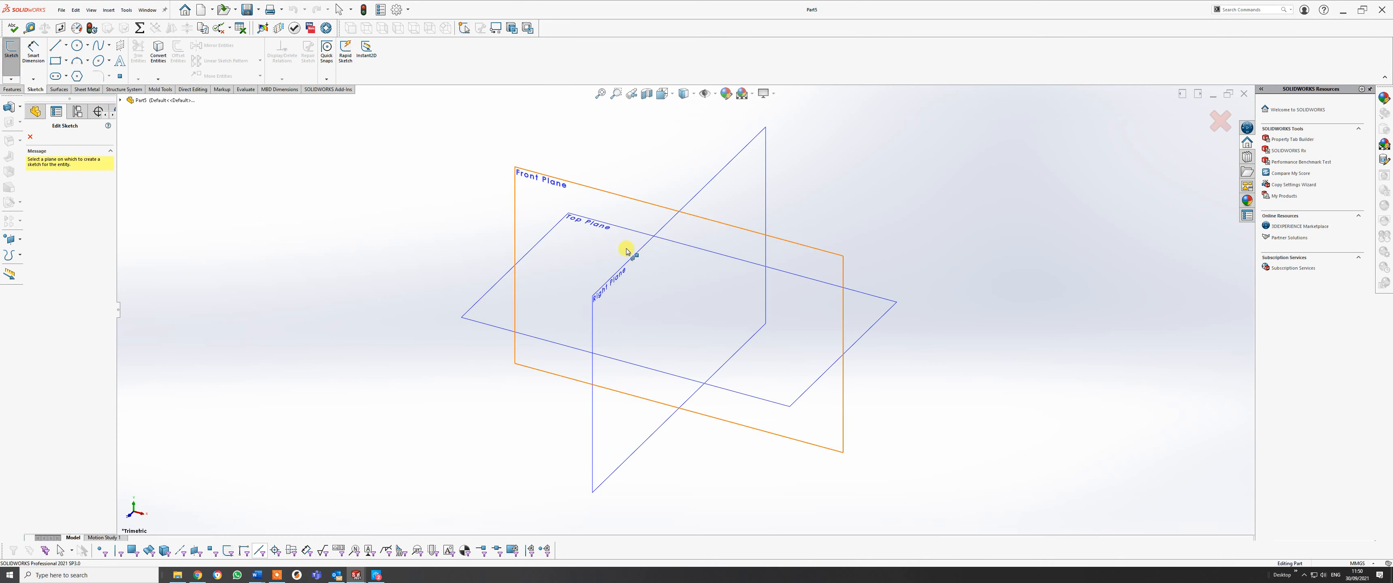
pyautogui.click(708, 190)
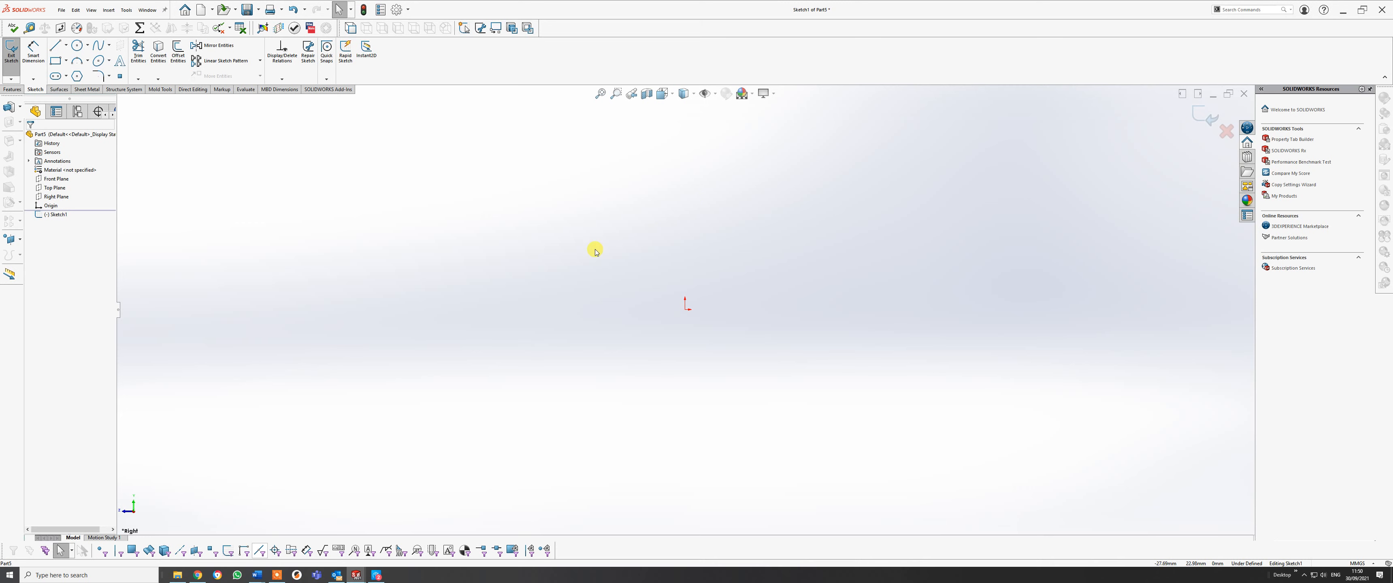
# Sketch a circle centred on the origin, about 51 mm in diameter.
pyautogui.click(77, 45)
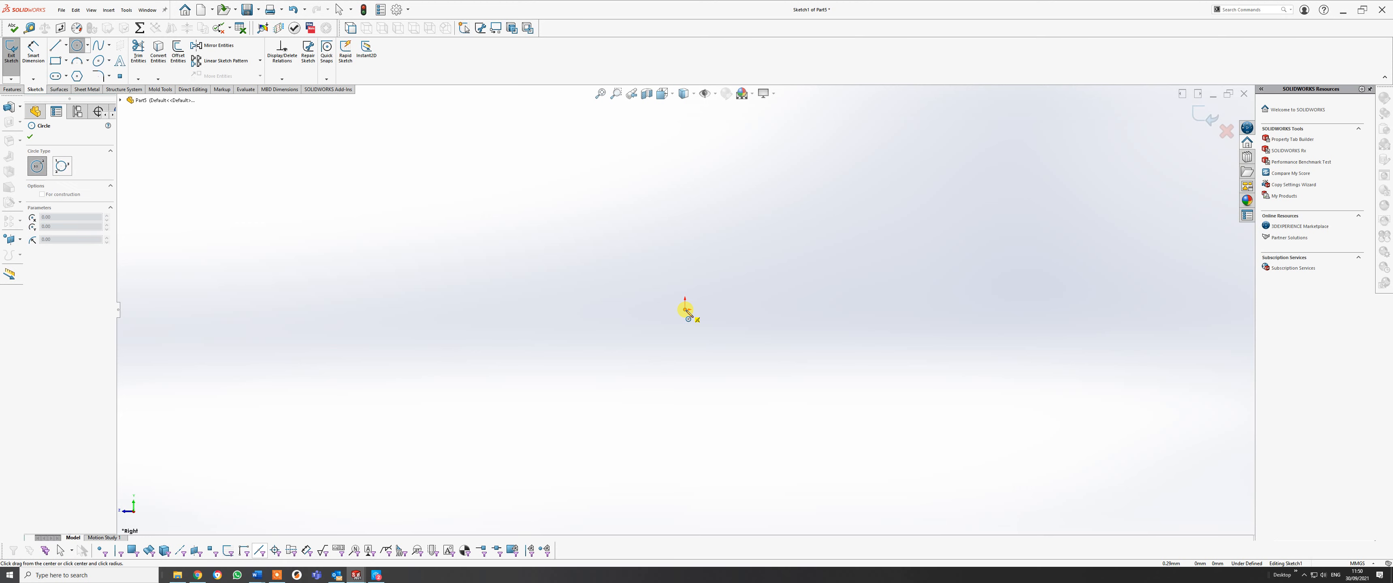
pyautogui.click(686, 310)
pyautogui.click(744, 353)
pyautogui.rightClick(744, 353)
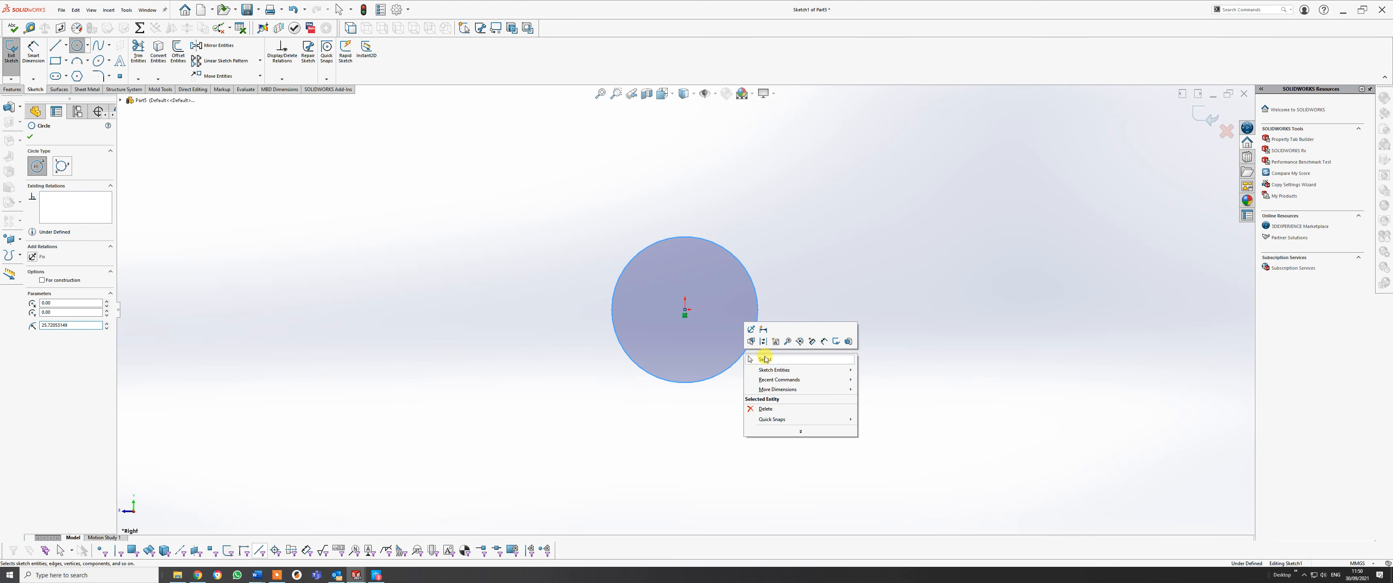
pyautogui.click(765, 359)
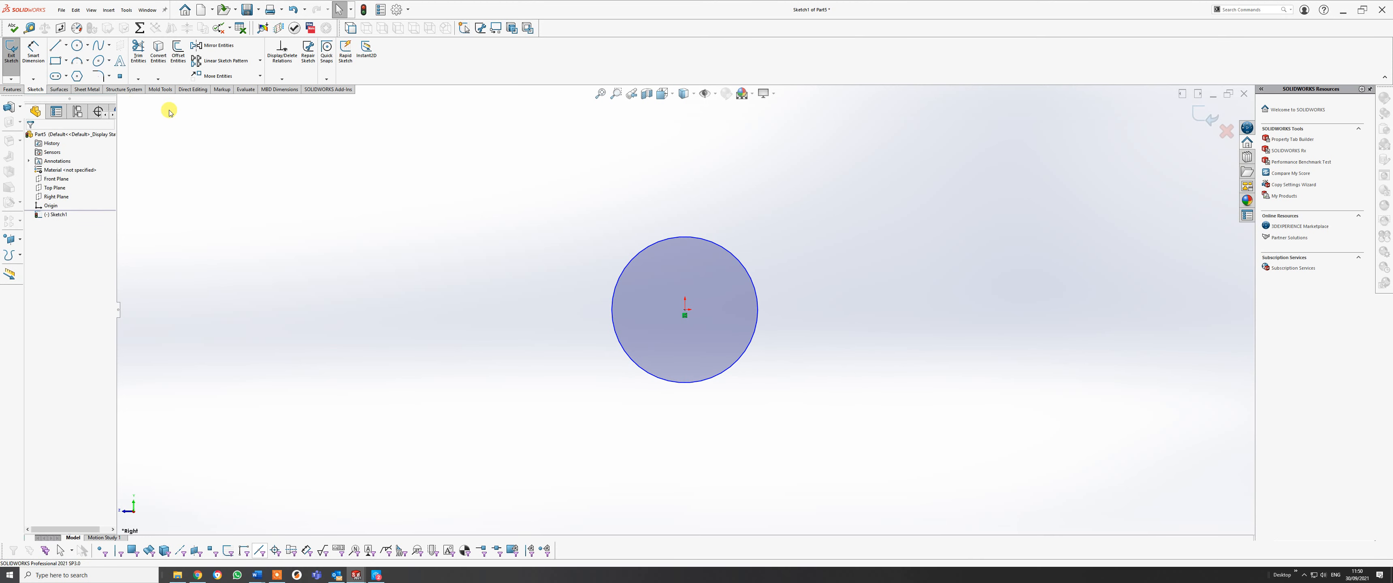
# Dimension the circle's diameter and set it to 28.50 mm.
pyautogui.click(33, 52)
pyautogui.click(738, 359)
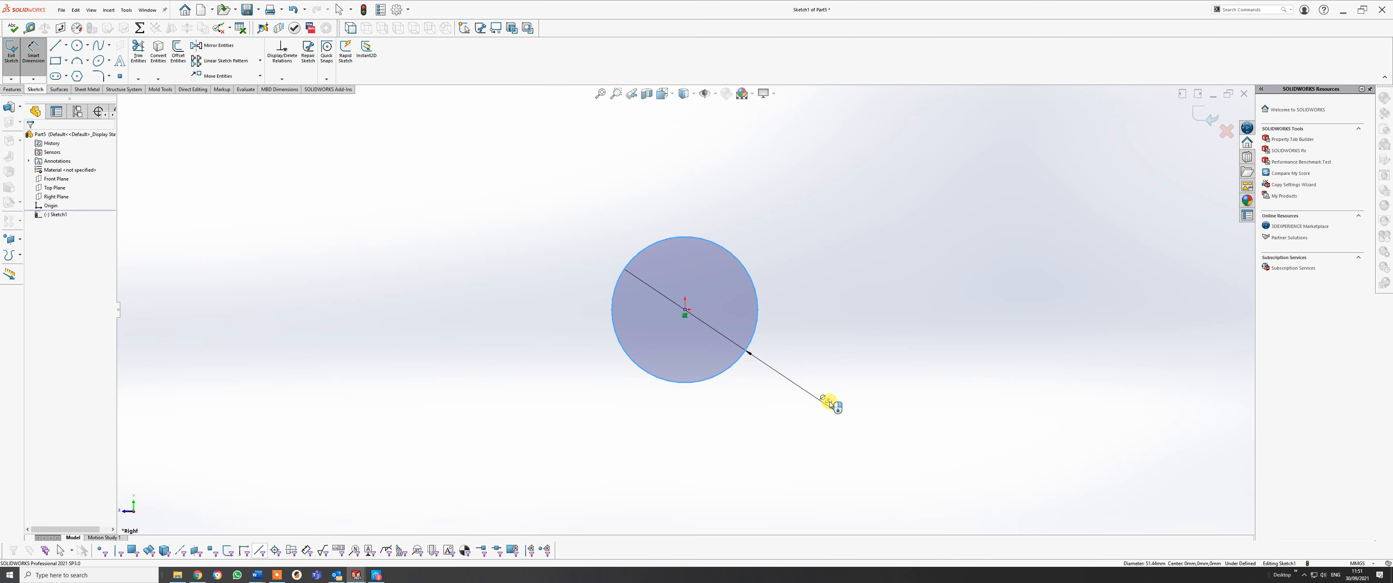
pyautogui.click(832, 403)
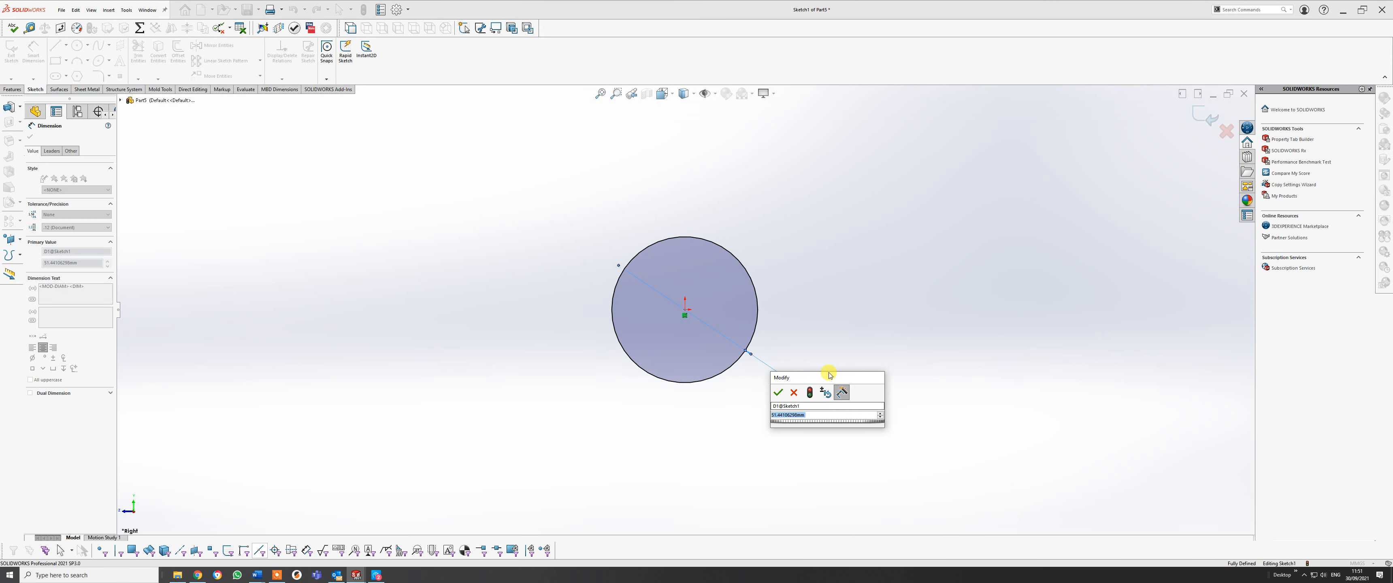
pyautogui.write('28.')
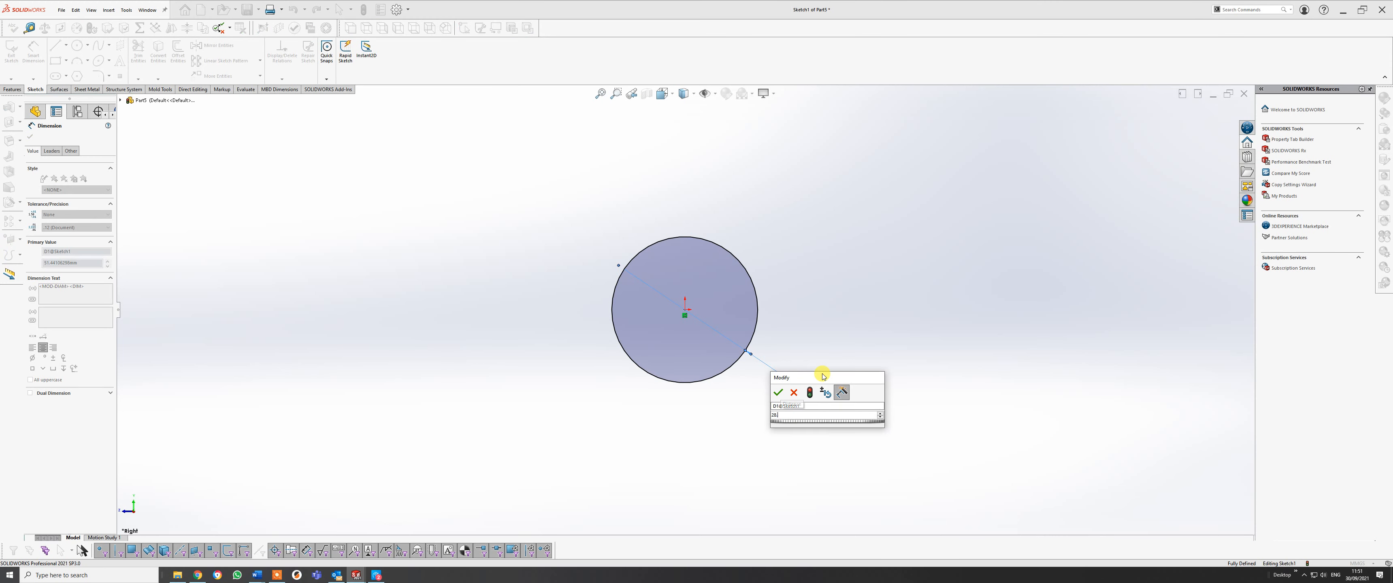
pyautogui.write('50')
pyautogui.press('Return')
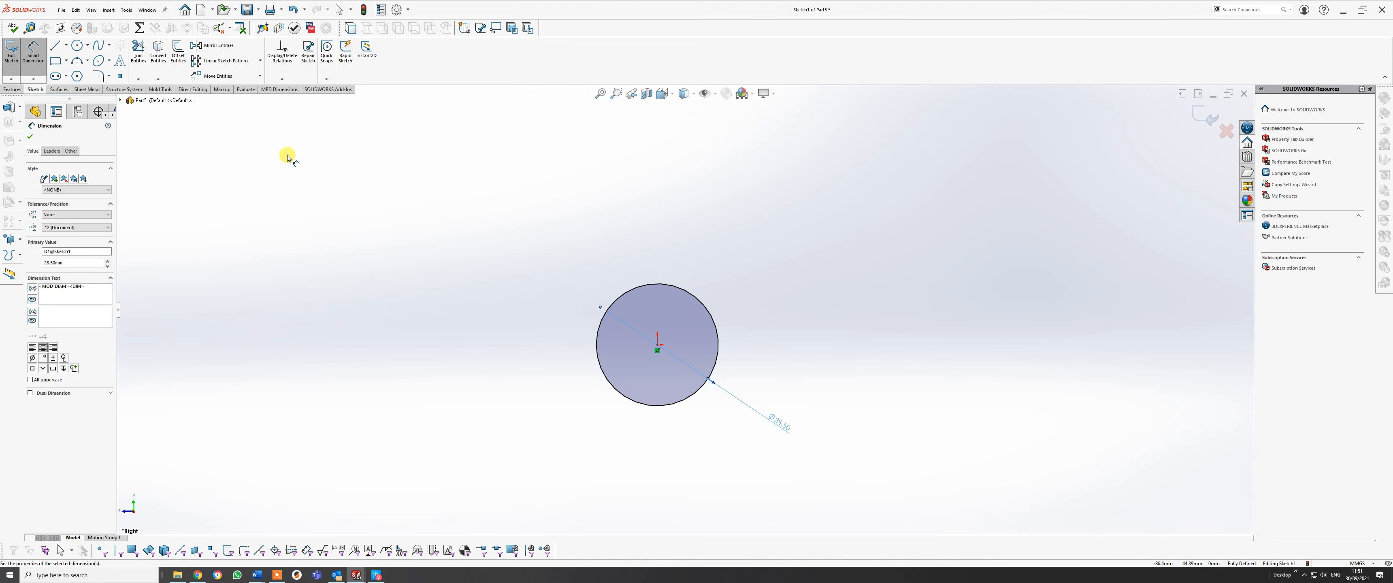
# Draw a horizontal line across the circle through its centre and trim away the lower half of the circle.
pyautogui.click(57, 47)
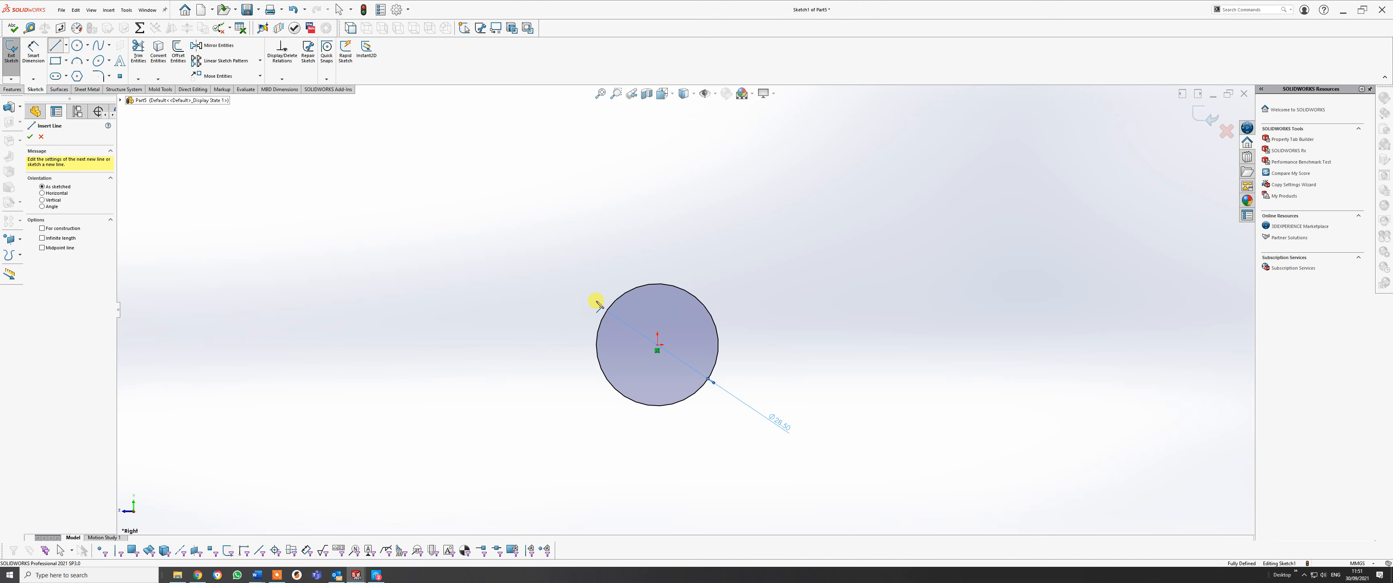
pyautogui.click(597, 345)
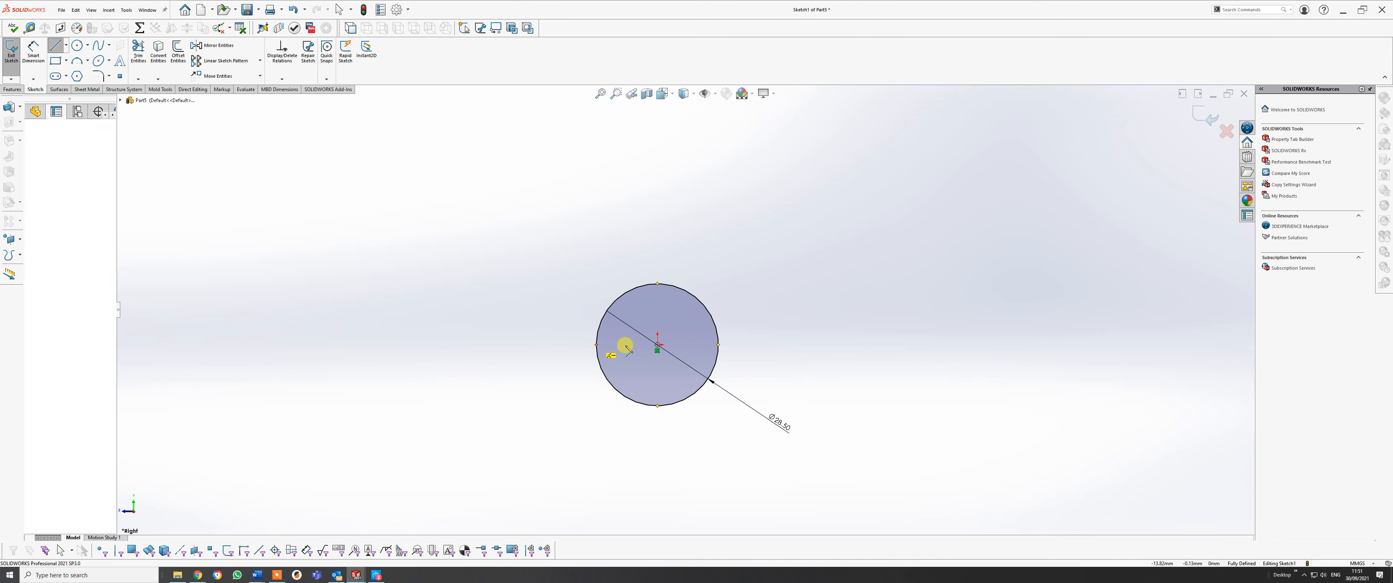
pyautogui.click(720, 348)
pyautogui.rightClick(722, 348)
pyautogui.click(740, 354)
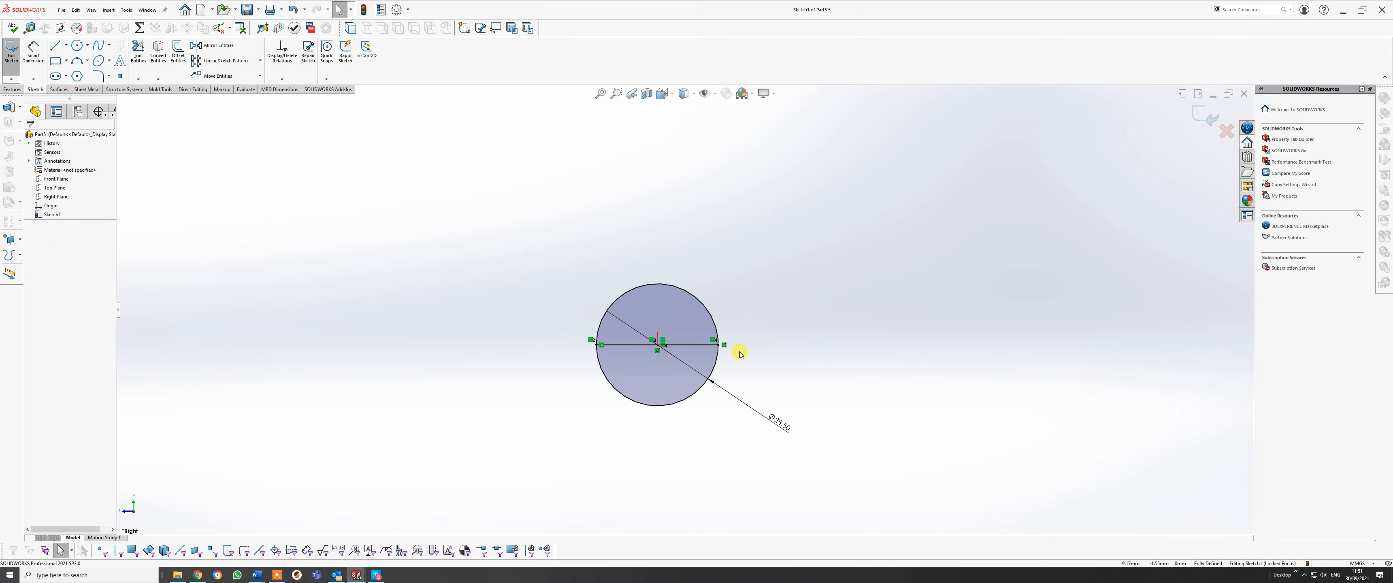
pyautogui.click(139, 51)
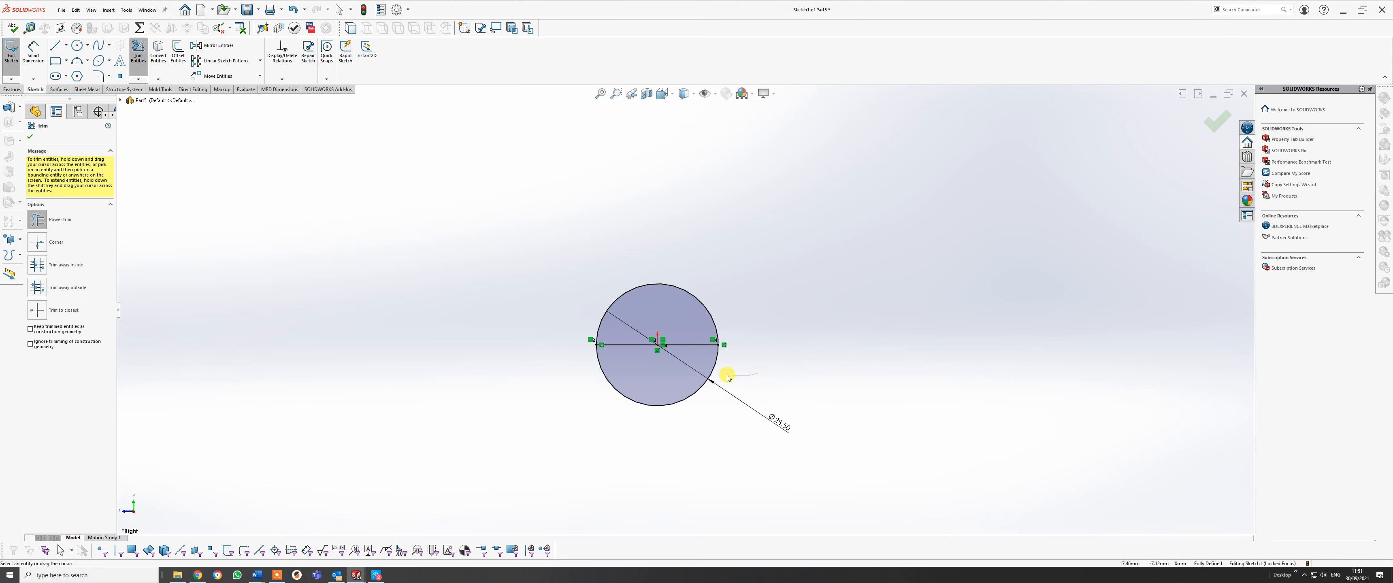
pyautogui.moveTo(727, 377); pyautogui.dragTo(690, 386)
# Extrude the semicircular profile in both directions, with a blind depth of 76/2 (38 mm) on each side of the sketch plane.
pyautogui.moveTo(662, 284); pyautogui.dragTo(698, 333, button='middle')
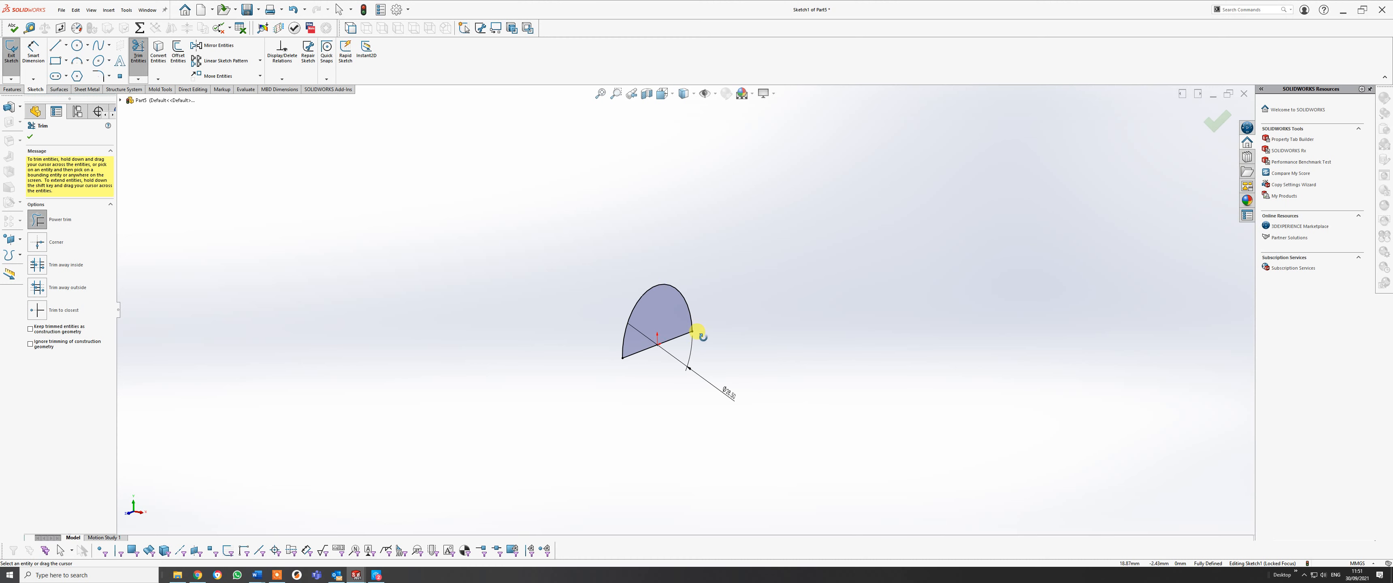
pyautogui.click(14, 90)
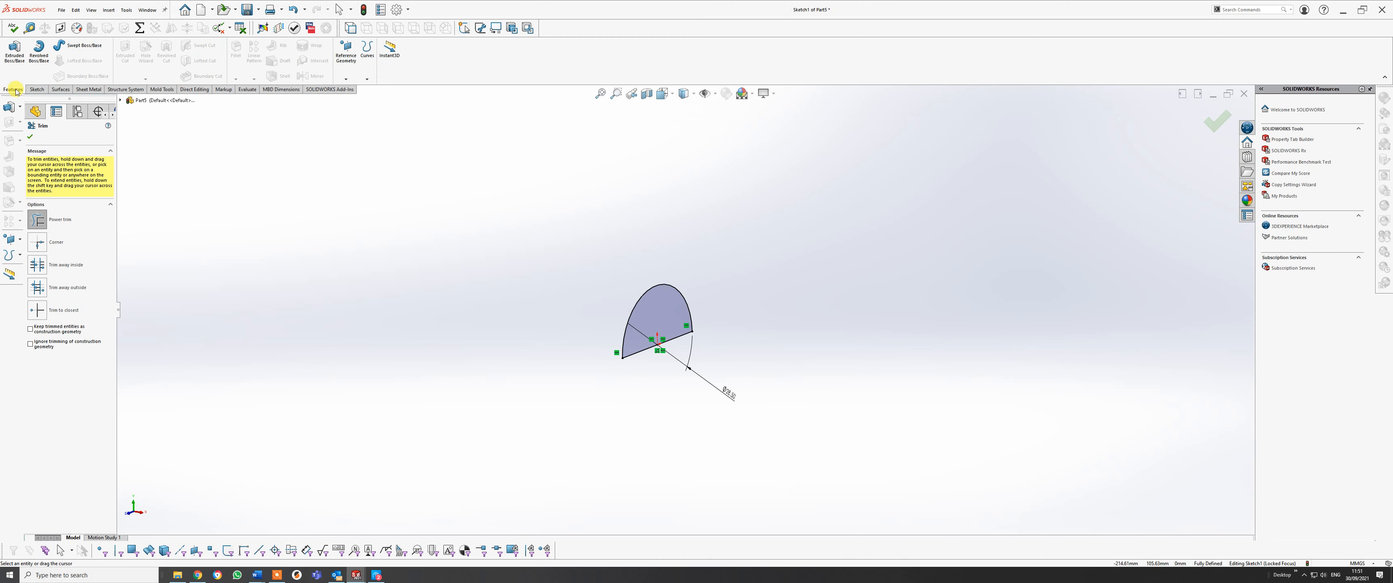
pyautogui.click(14, 53)
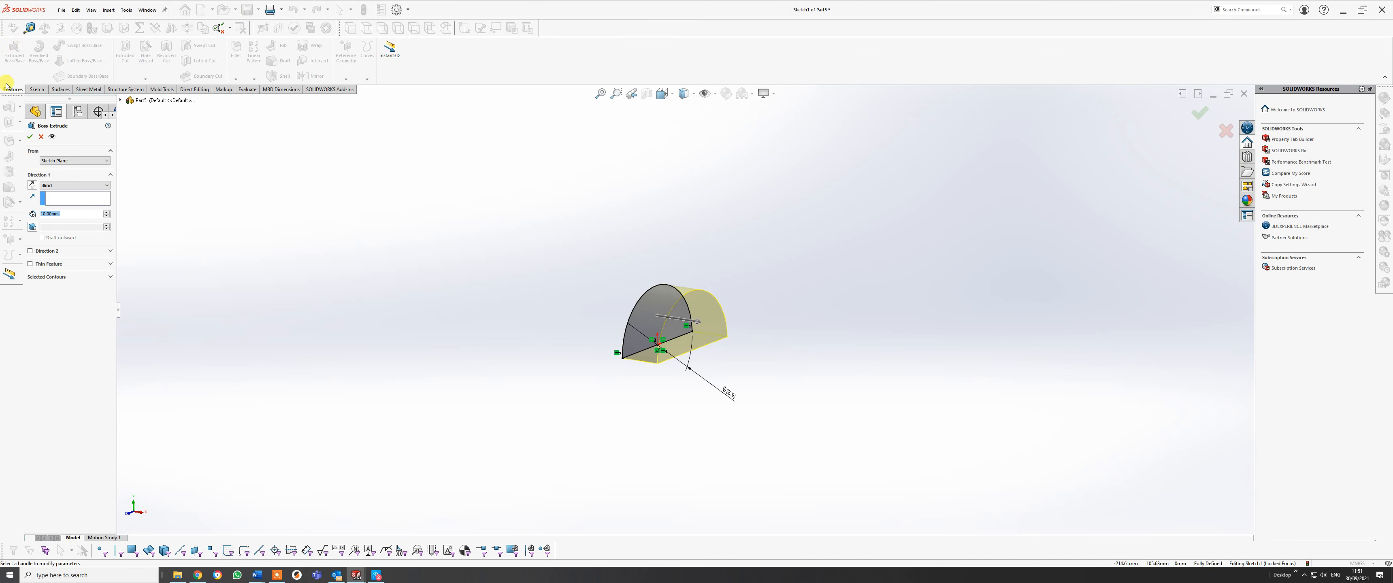
pyautogui.click(30, 251)
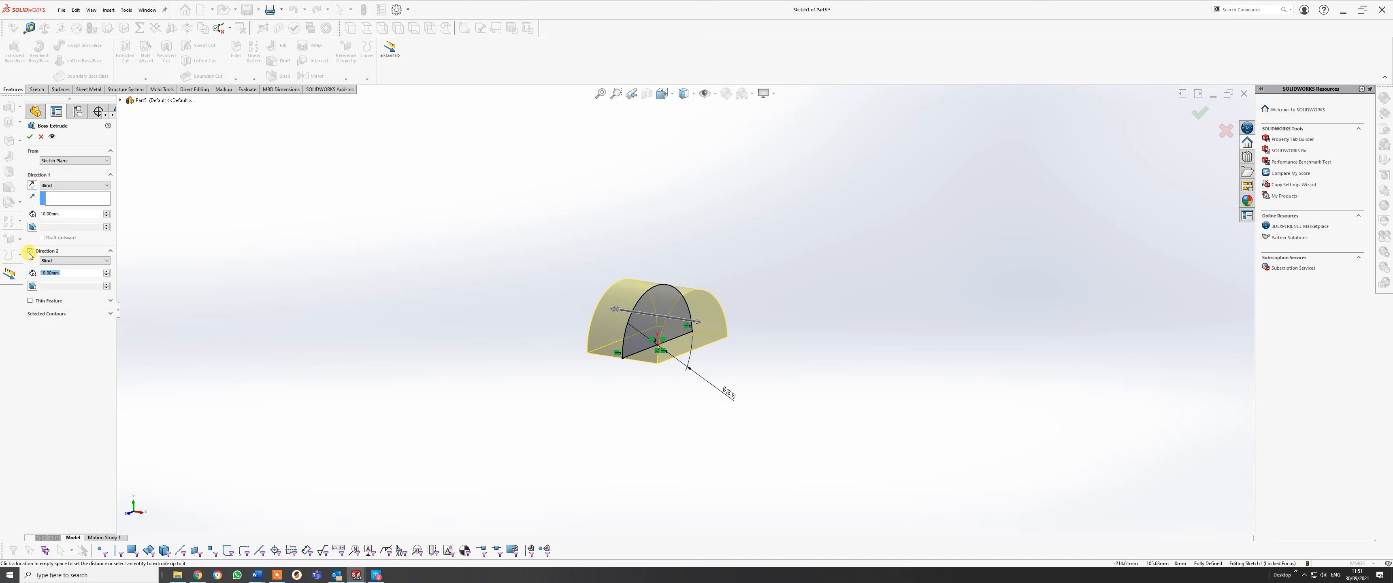
pyautogui.click(29, 251)
pyautogui.click(69, 213)
pyautogui.write('76')
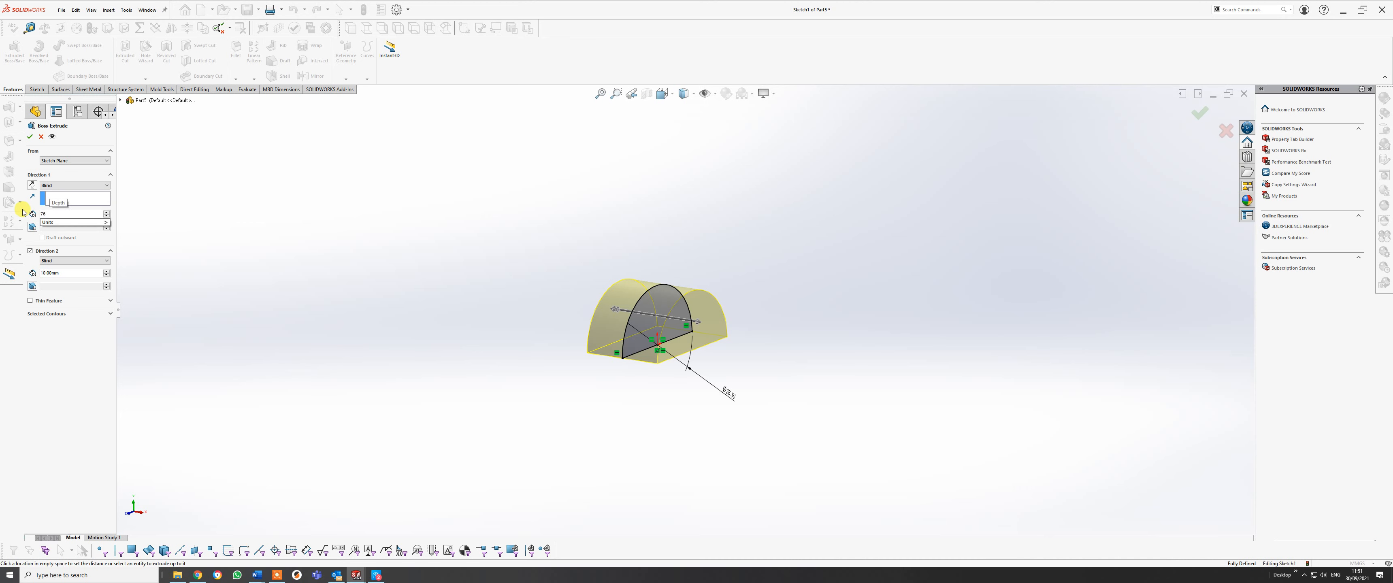
pyautogui.write('/2')
pyautogui.press('Tab')
pyautogui.write('76/2')
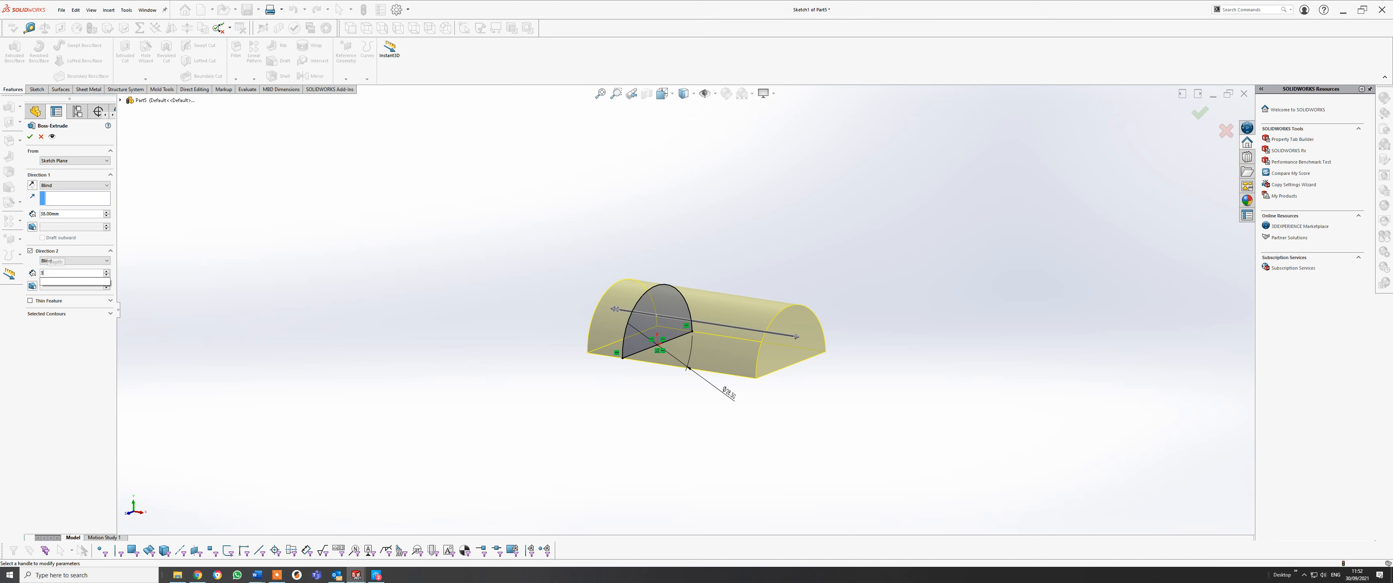
pyautogui.press('Return')
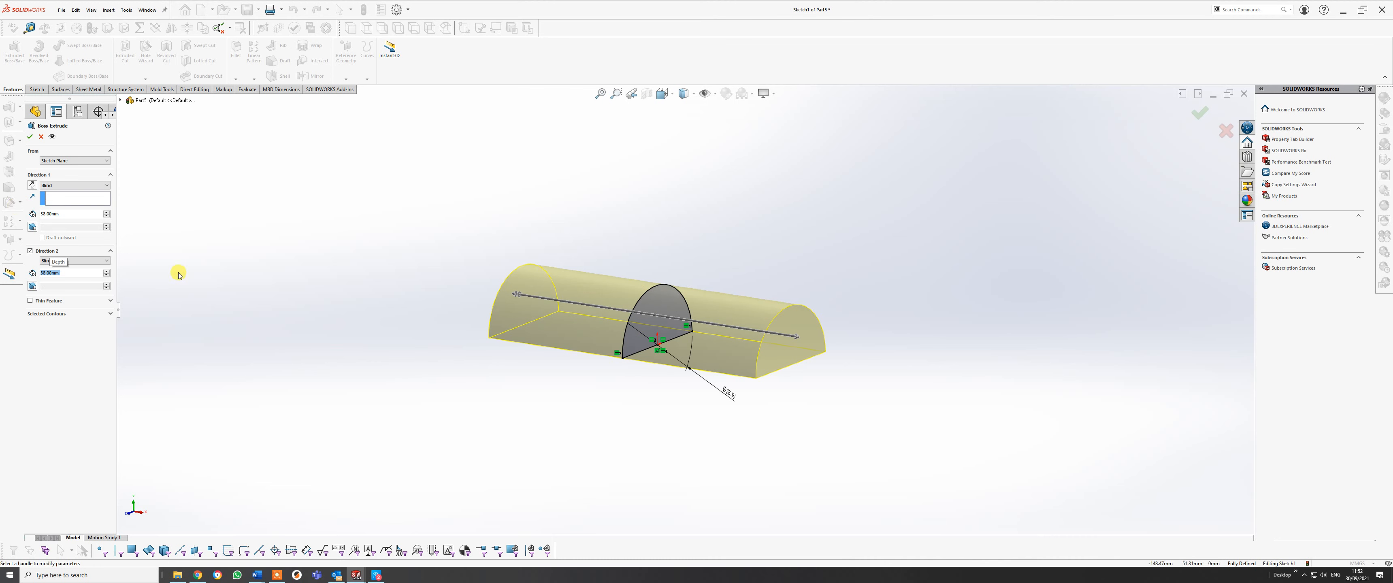
pyautogui.click(30, 138)
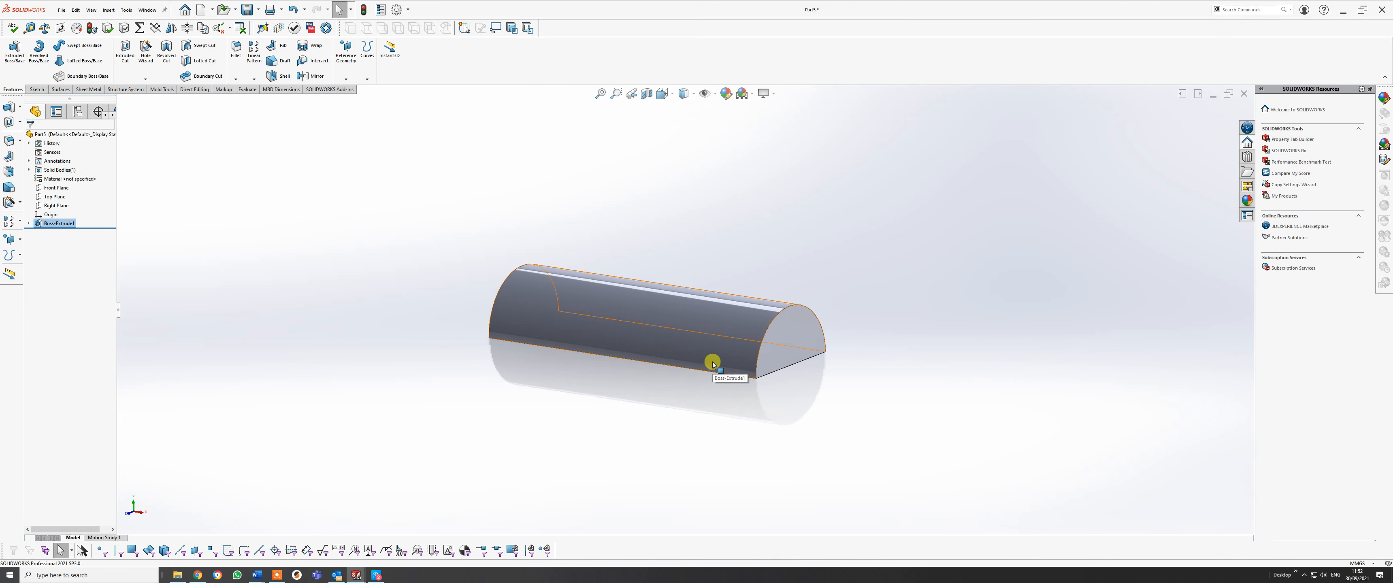
pyautogui.scroll(3, 796, 342)
pyautogui.moveTo(755, 320)
pyautogui.mouseDown(button='middle')
pyautogui.moveTo(716, 263)
pyautogui.moveTo(739, 311)
pyautogui.mouseUp(button='middle')
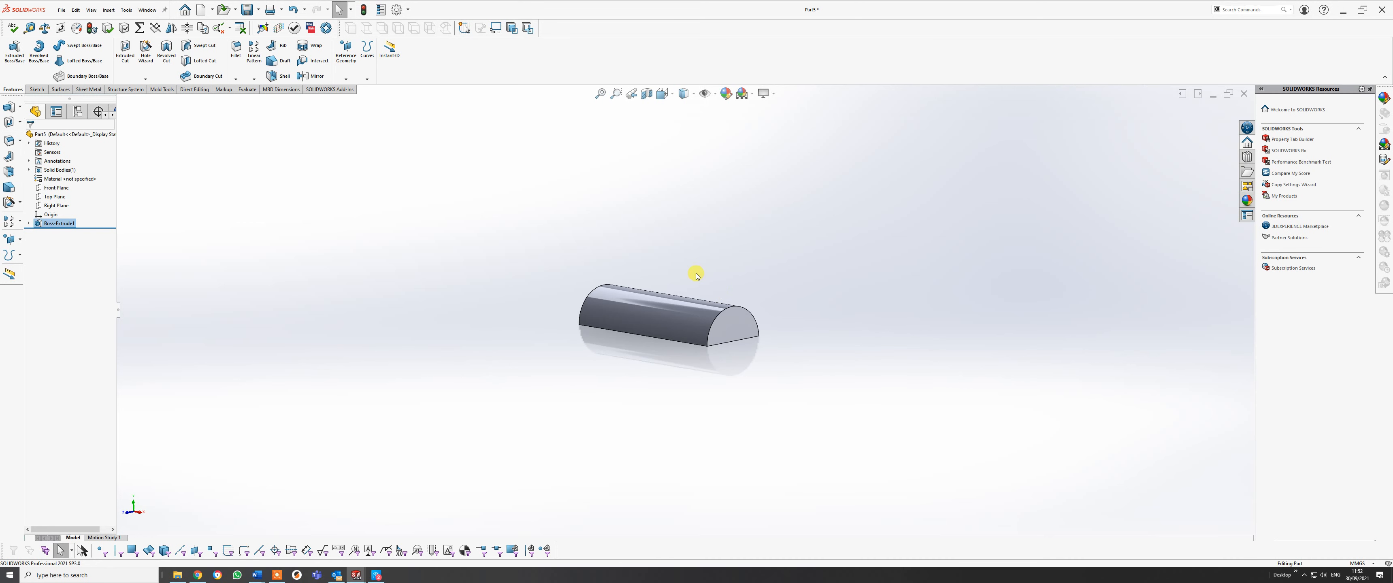
pyautogui.scroll(4, 697, 256)
pyautogui.scroll(-3, 714, 253)
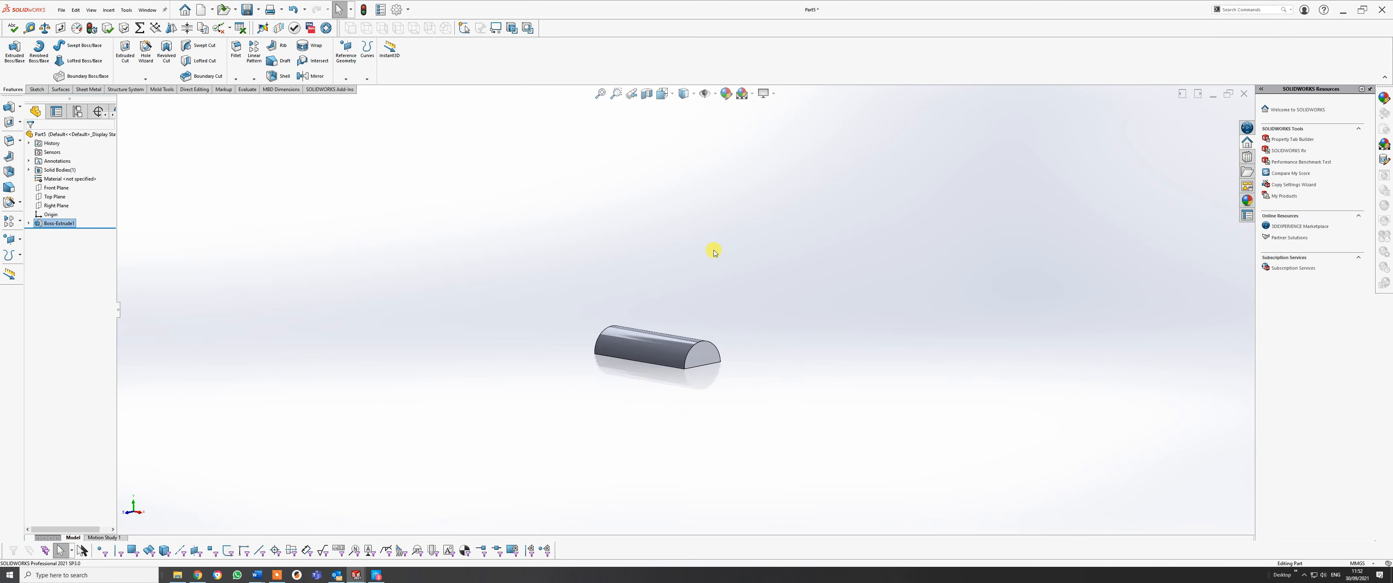
pyautogui.click(36, 89)
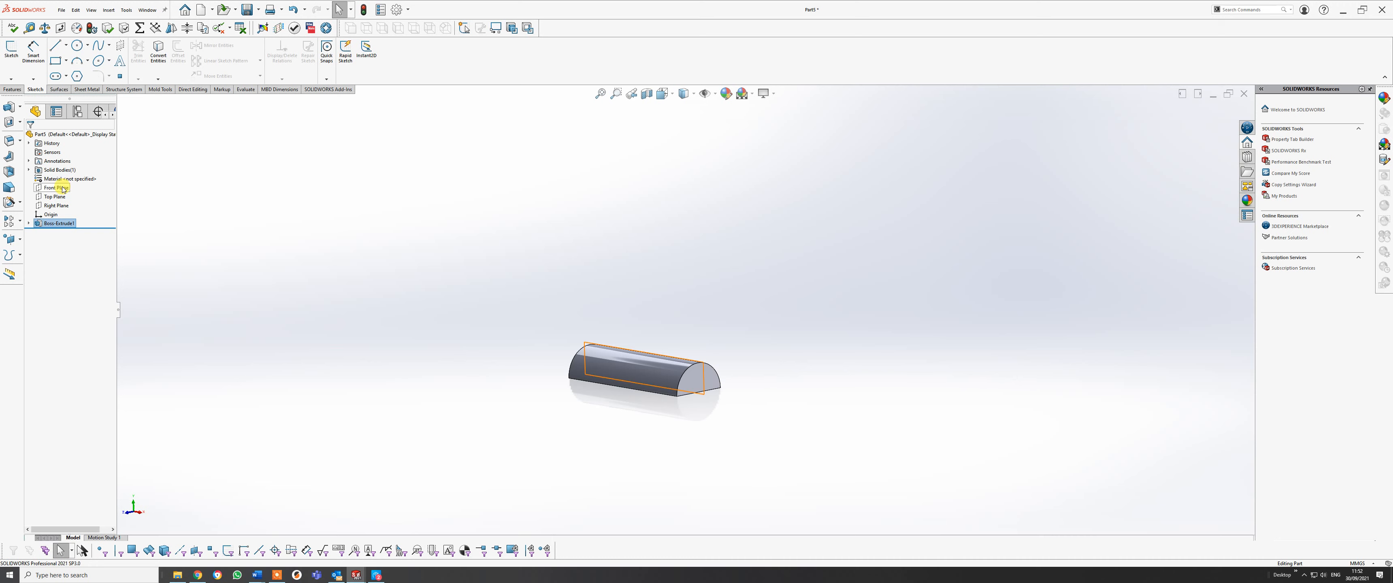
pyautogui.click(714, 94)
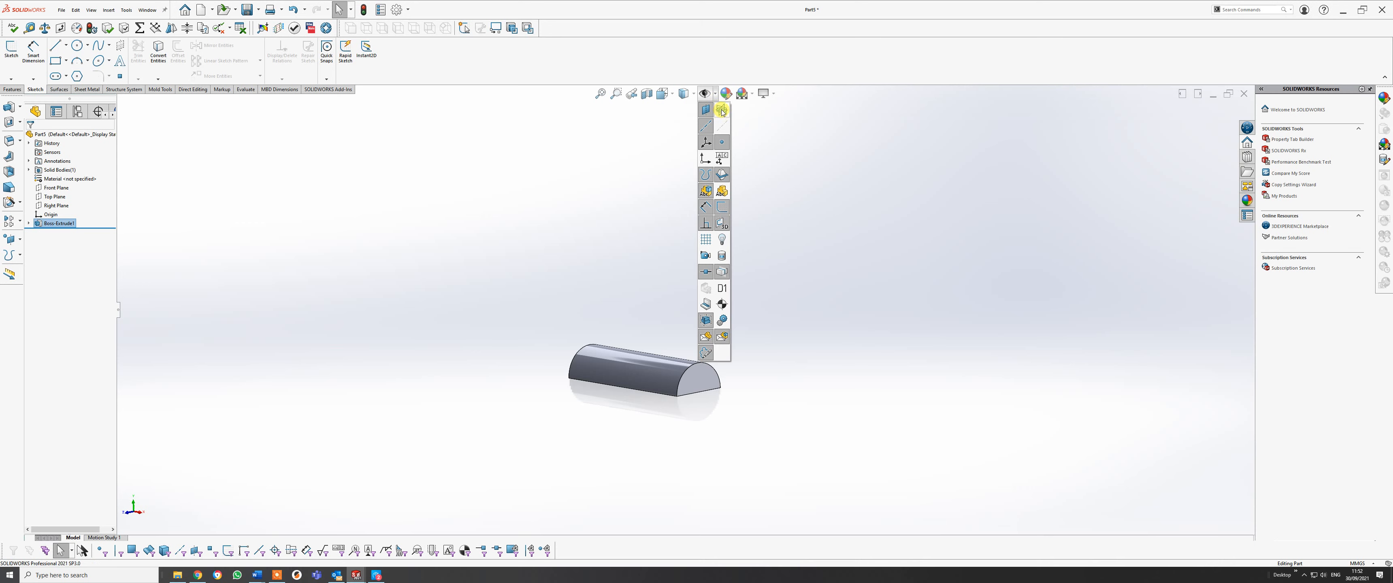
pyautogui.click(722, 111)
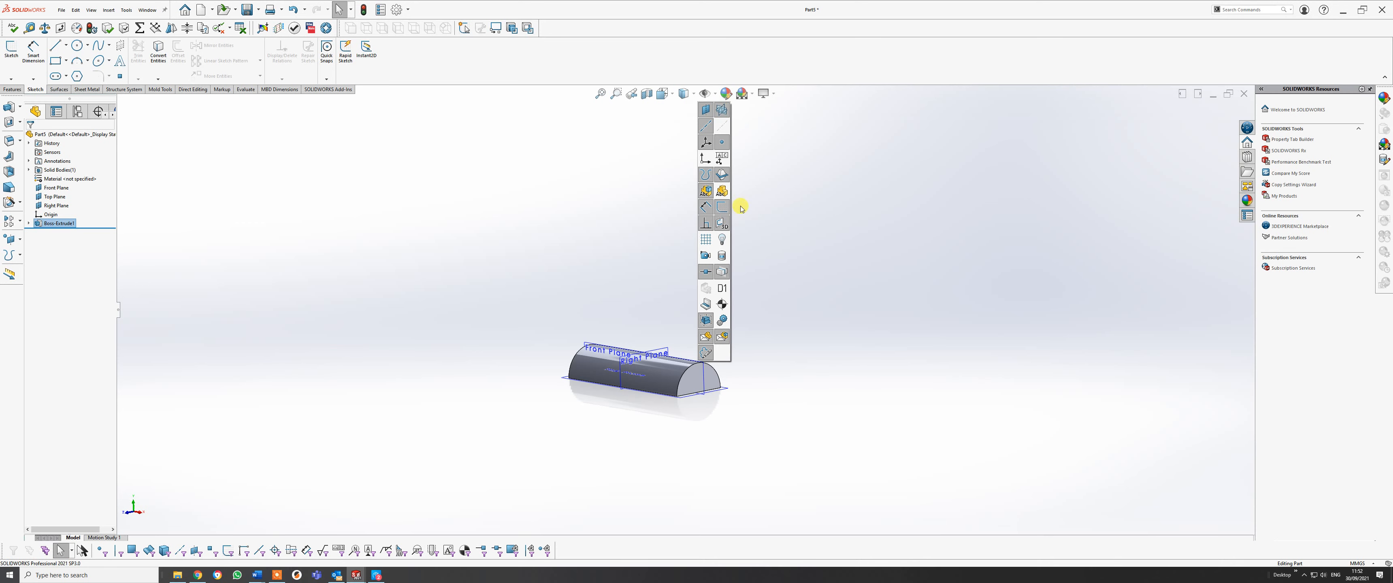
pyautogui.click(722, 111)
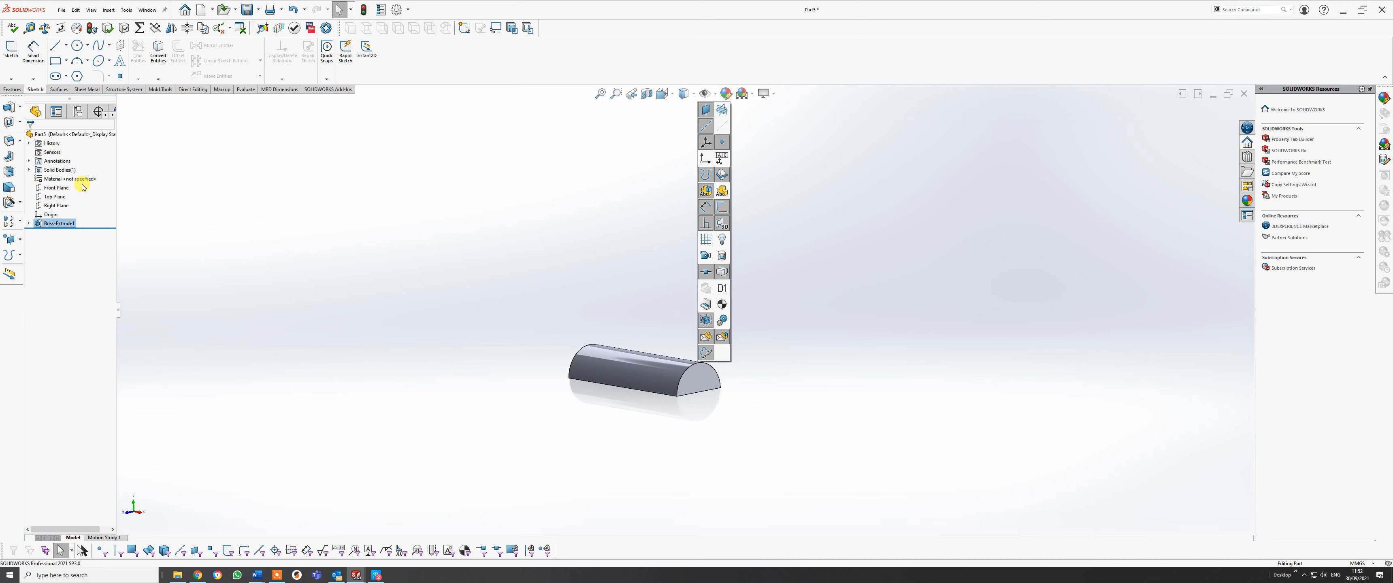
# Show the Right Plane in the model.
pyautogui.rightClick(56, 208)
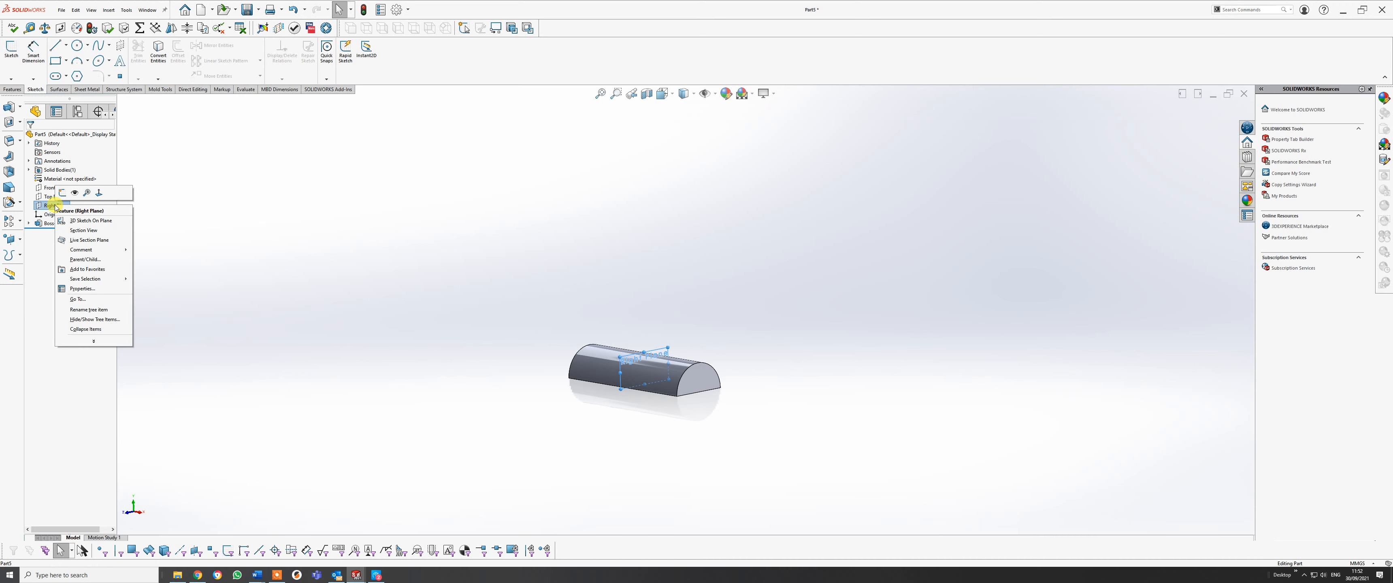
pyautogui.click(76, 193)
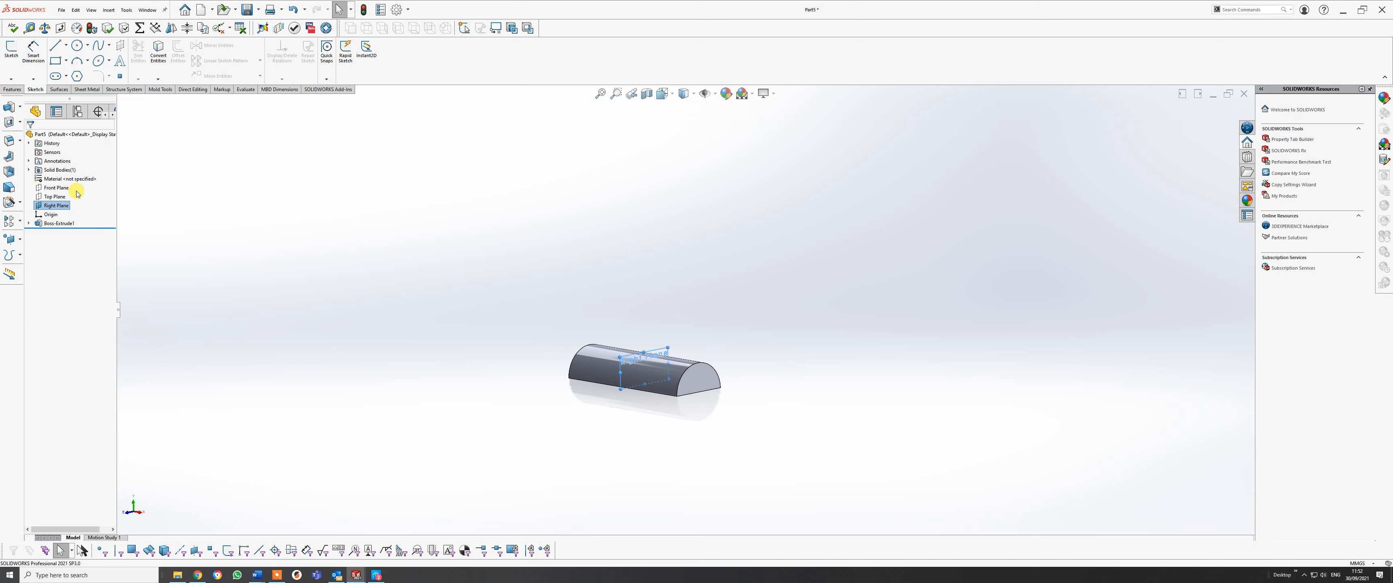
# Widen the feature tree and expand its display pane.
pyautogui.click(196, 225)
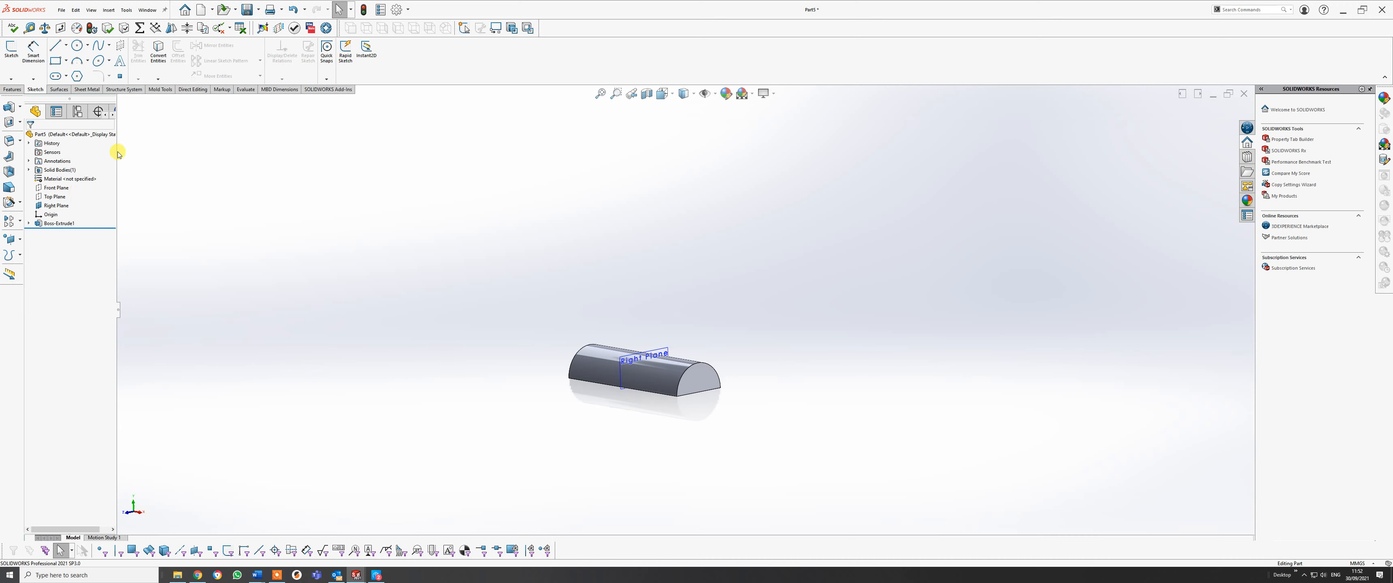
pyautogui.moveTo(115, 151); pyautogui.dragTo(150, 150)
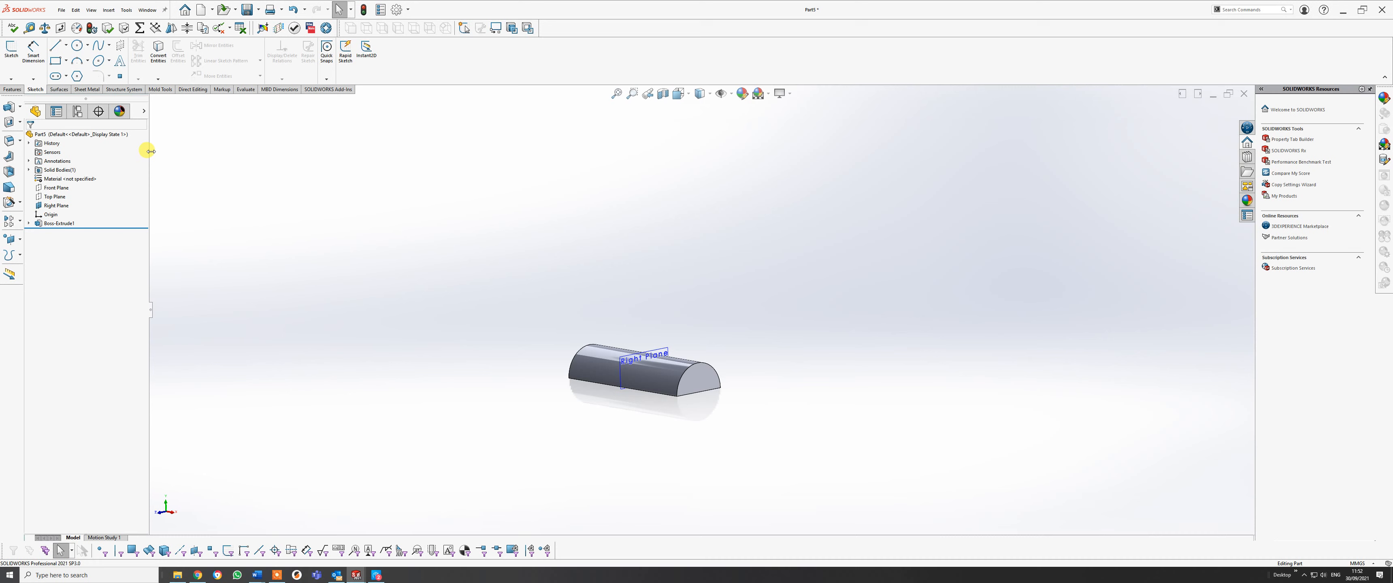
pyautogui.click(147, 111)
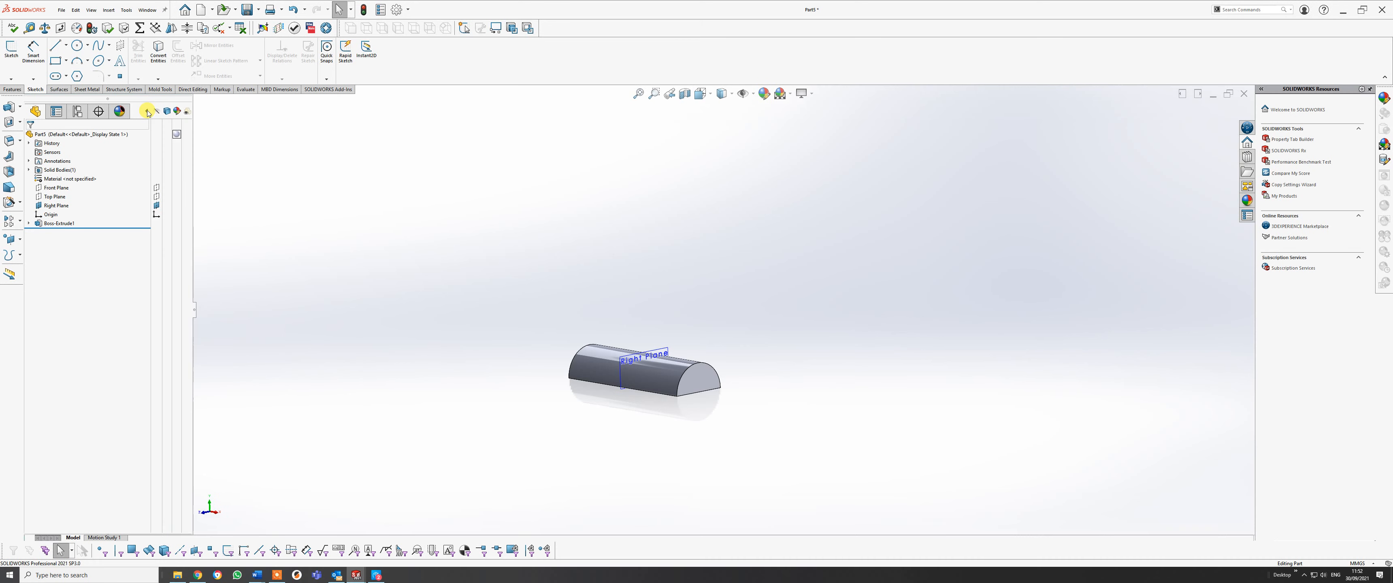
# Start a new sketch on the Right Plane.
pyautogui.click(157, 206)
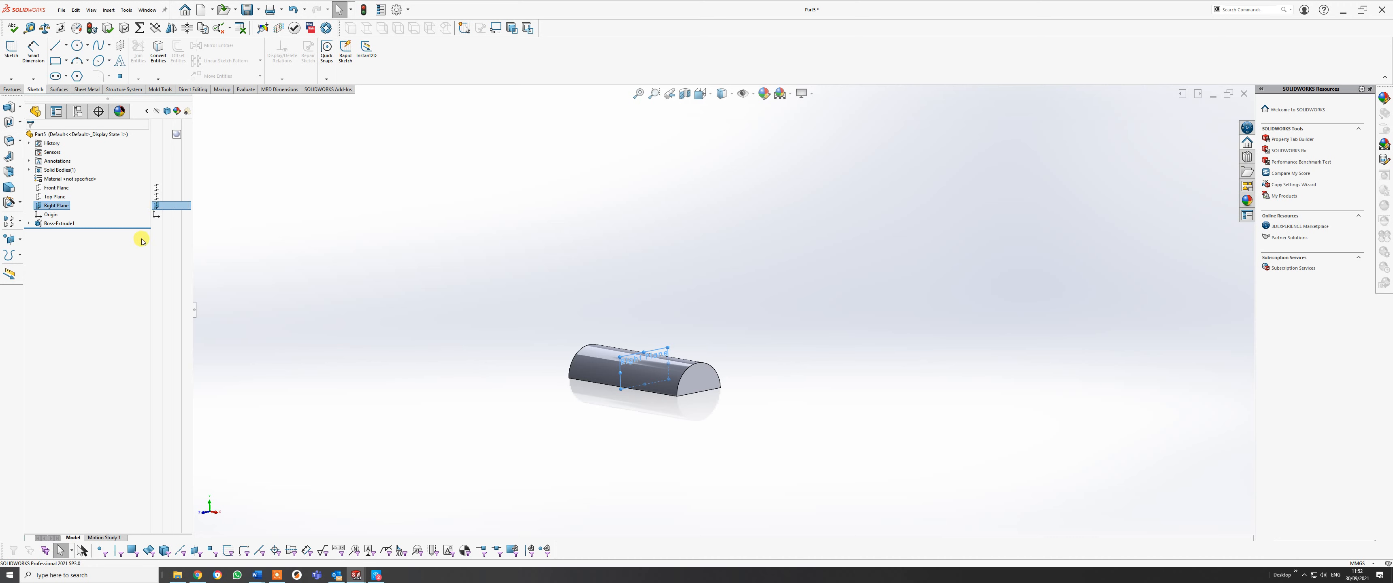
pyautogui.scroll(-3, 698, 352)
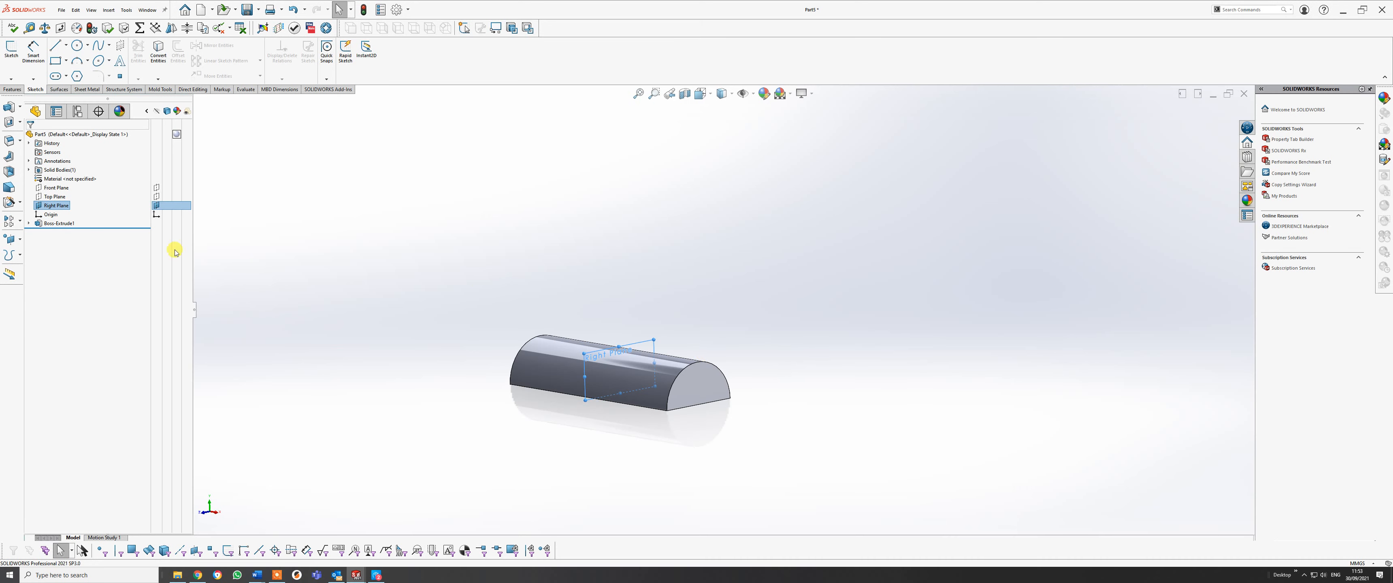
pyautogui.click(9, 49)
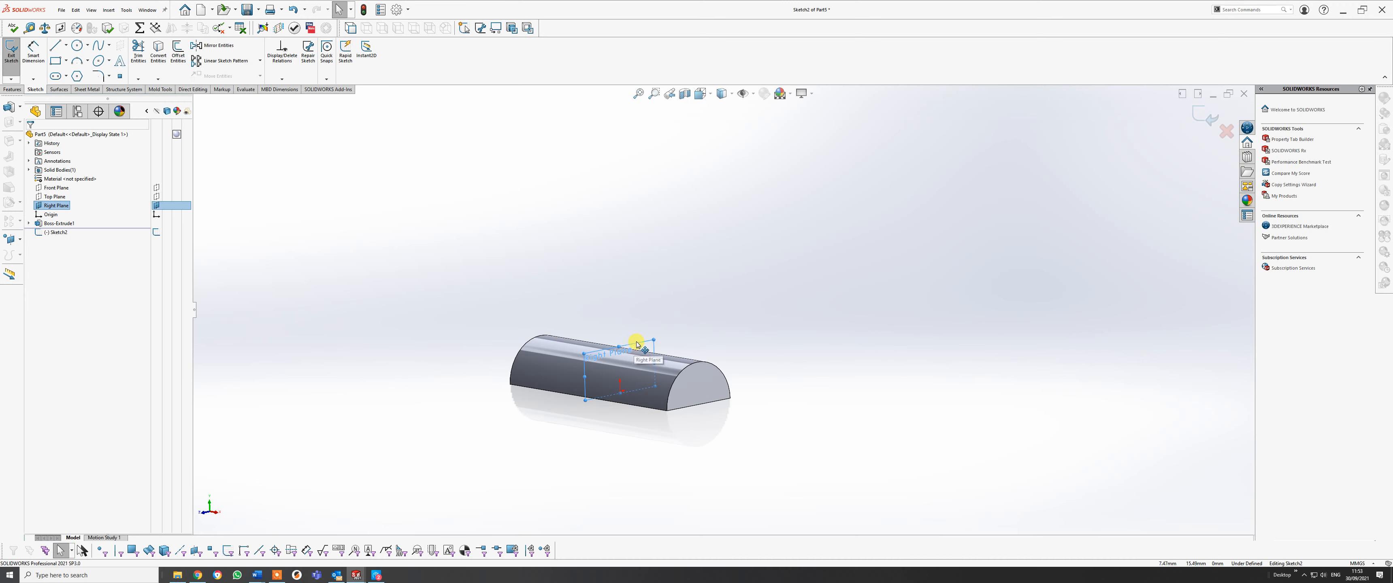
pyautogui.moveTo(684, 364); pyautogui.dragTo(491, 343, button='middle')
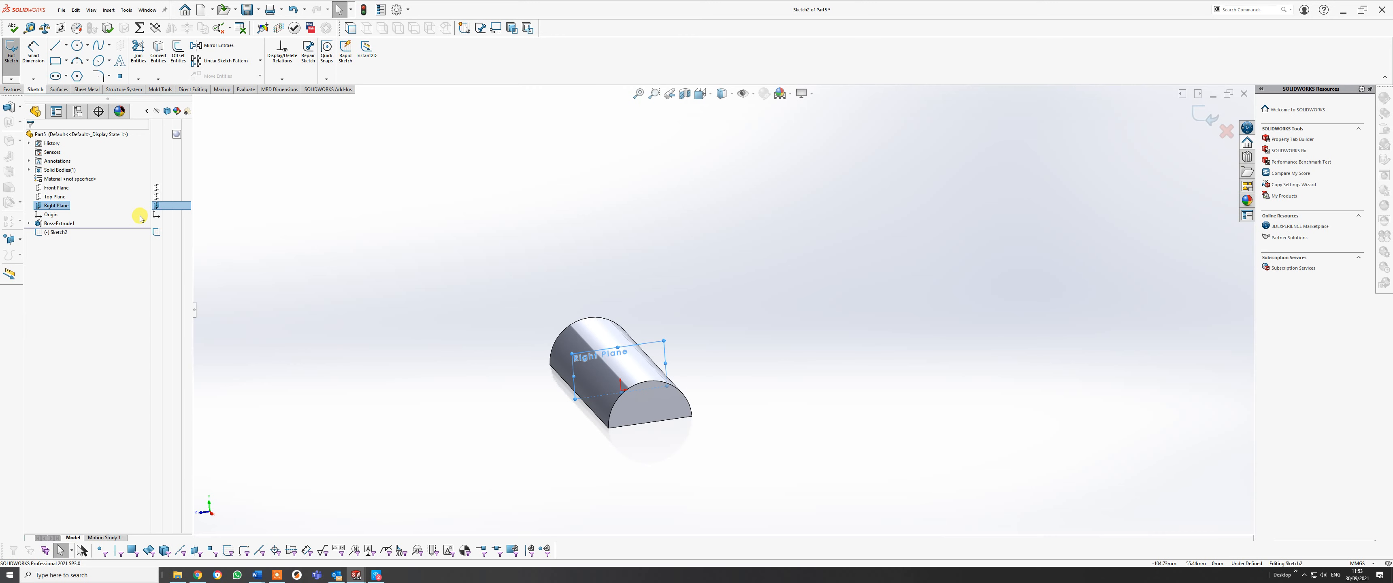
# Draw a centerline about 77 mm long, running upward from the origin at the base of the half-cylinder.
pyautogui.click(67, 47)
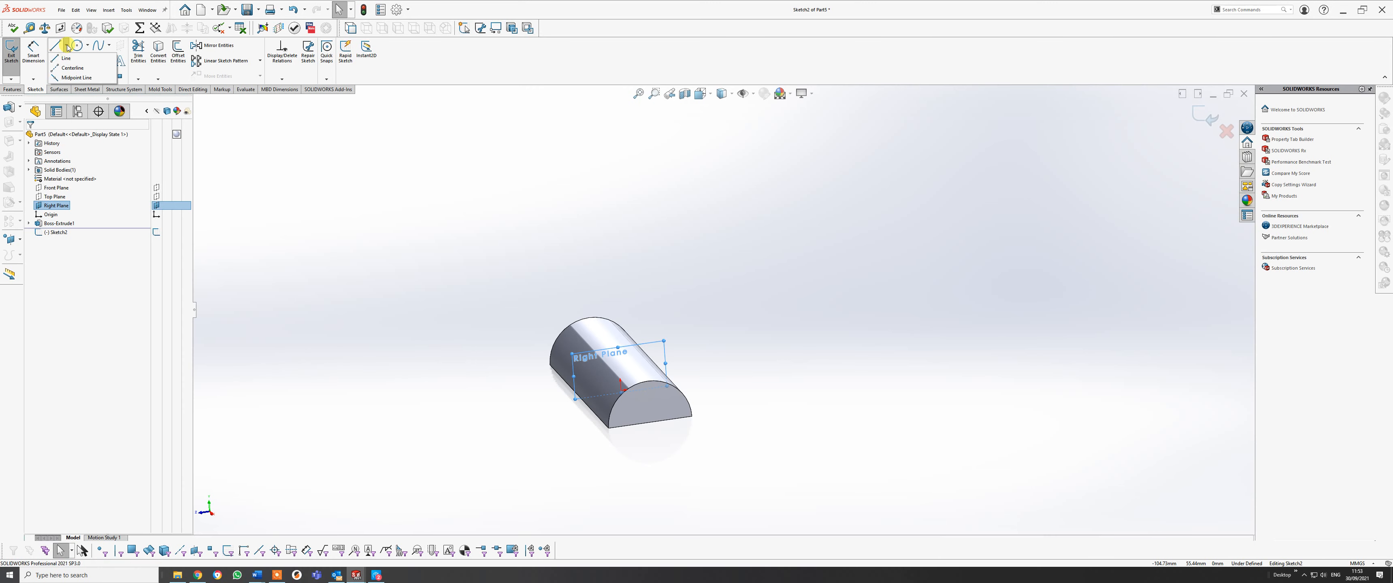
pyautogui.click(72, 68)
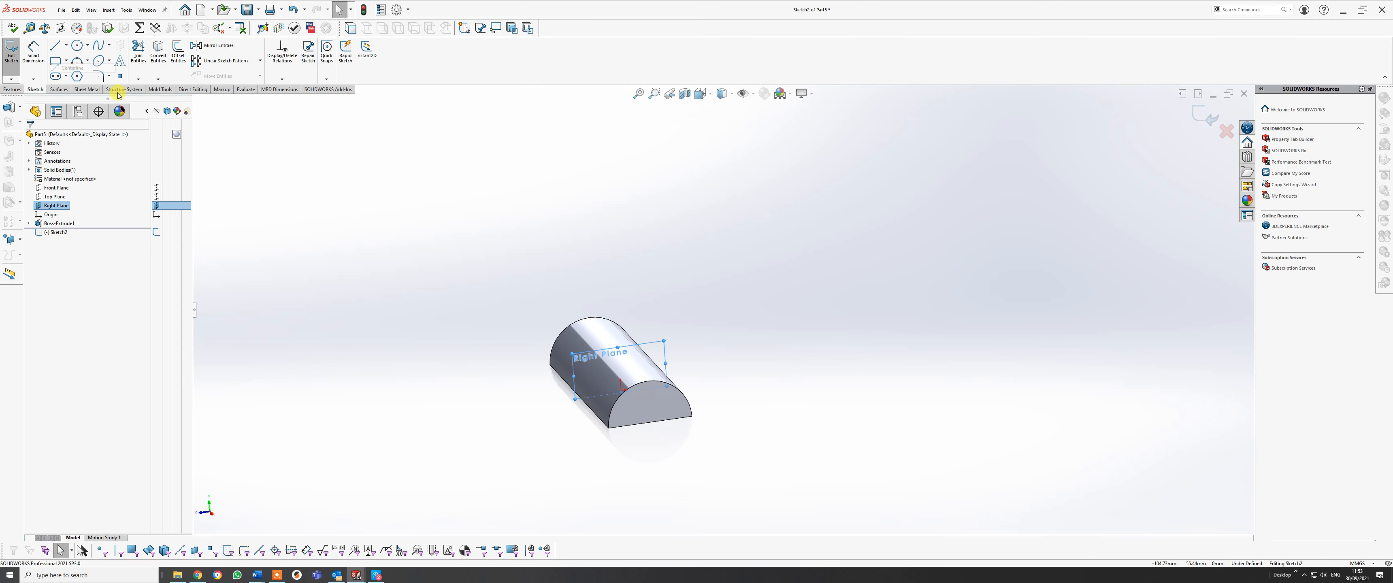
pyautogui.click(621, 392)
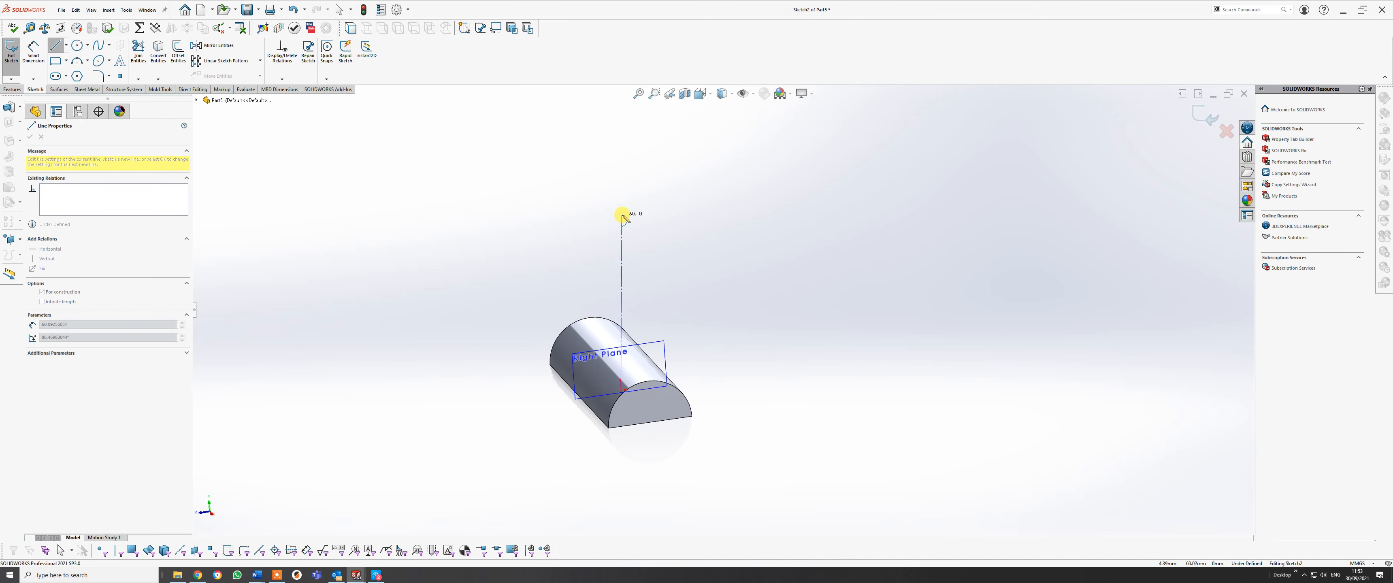
pyautogui.click(619, 167)
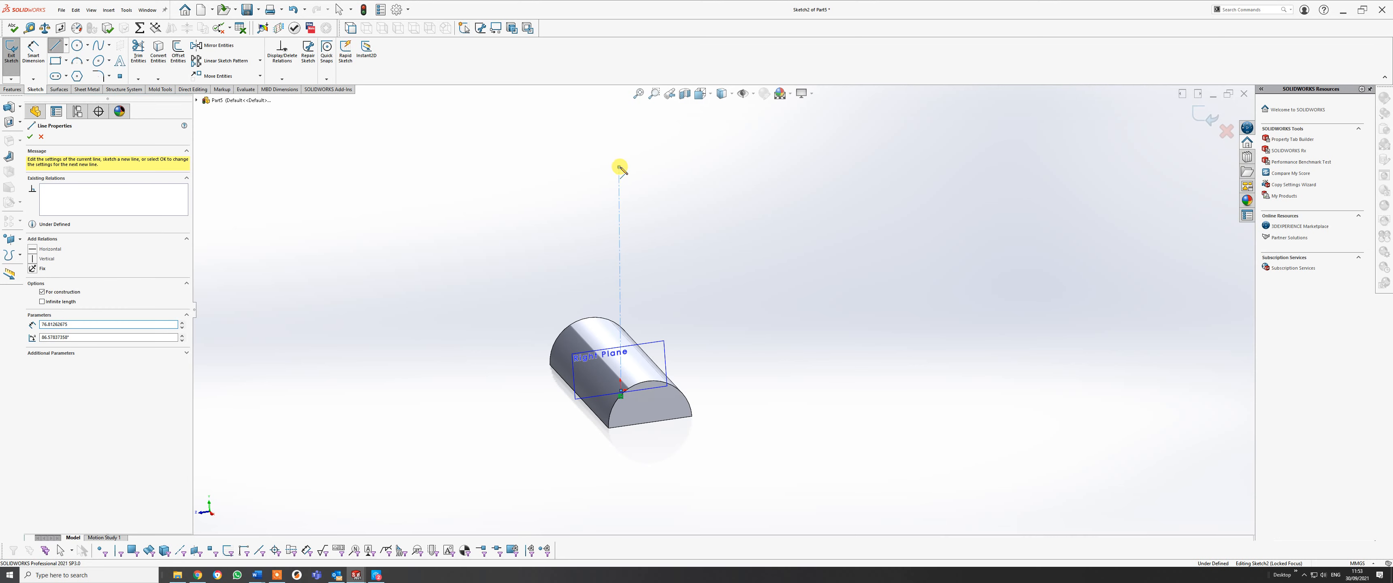
pyautogui.rightClick(620, 167)
pyautogui.click(643, 173)
# View the sketch from the right and apply a vertical relation to the centerline.
pyautogui.press('space')
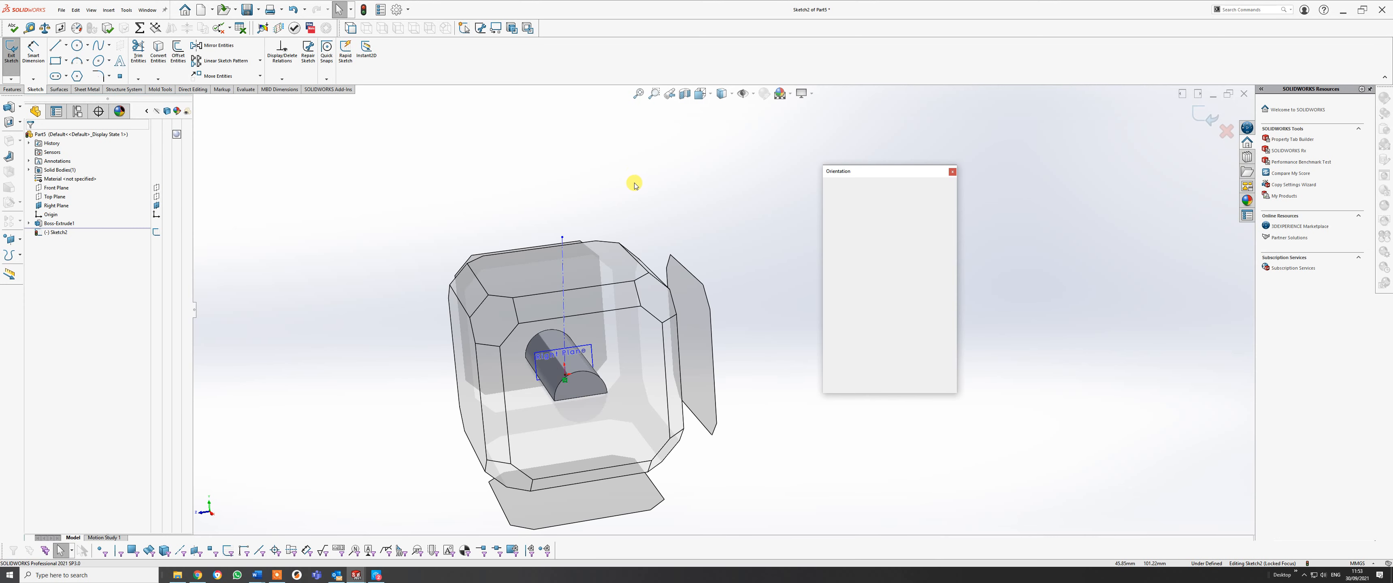
pyautogui.click(620, 357)
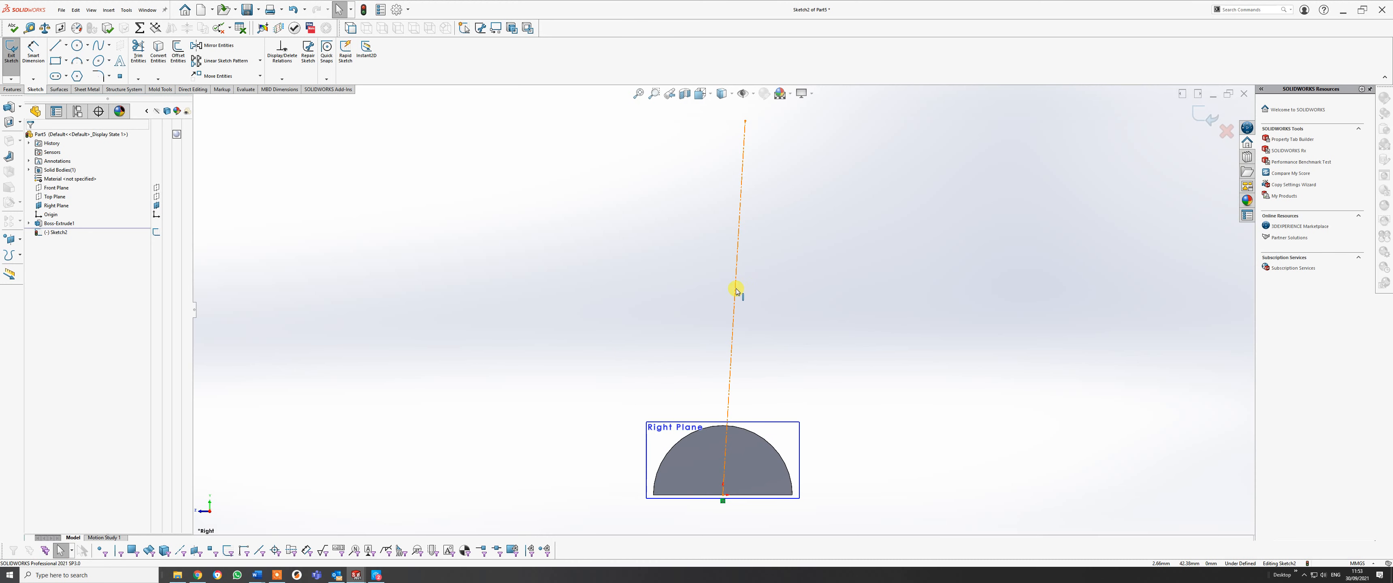
pyautogui.click(736, 291)
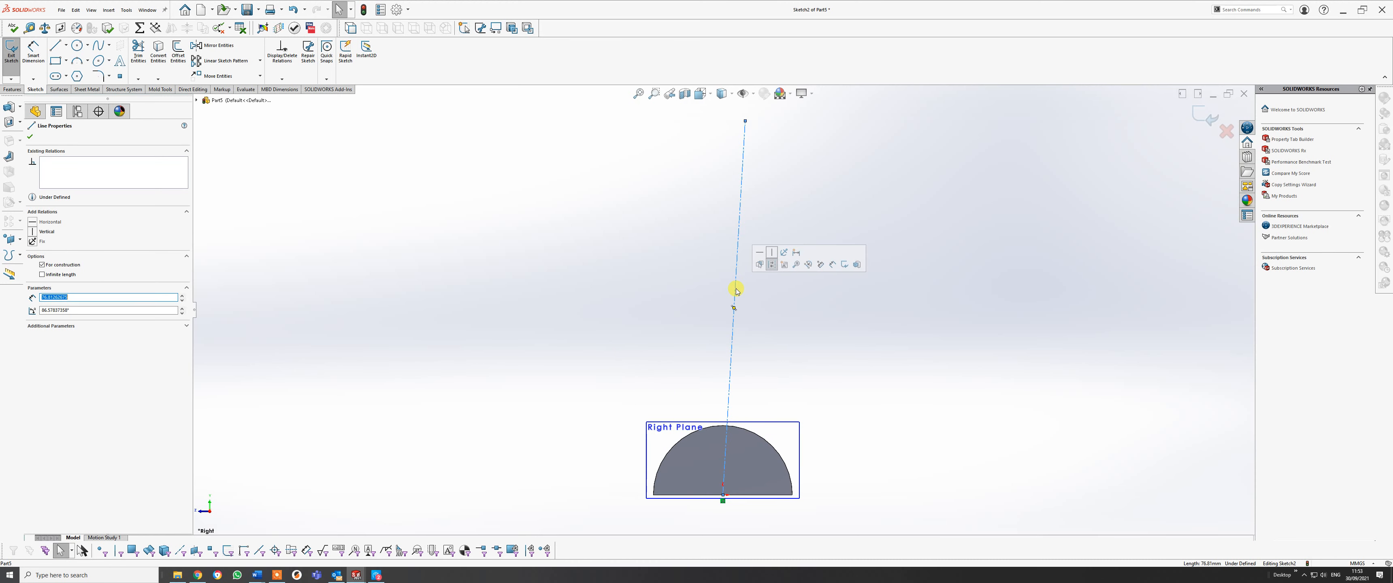
pyautogui.click(774, 253)
pyautogui.press('Escape')
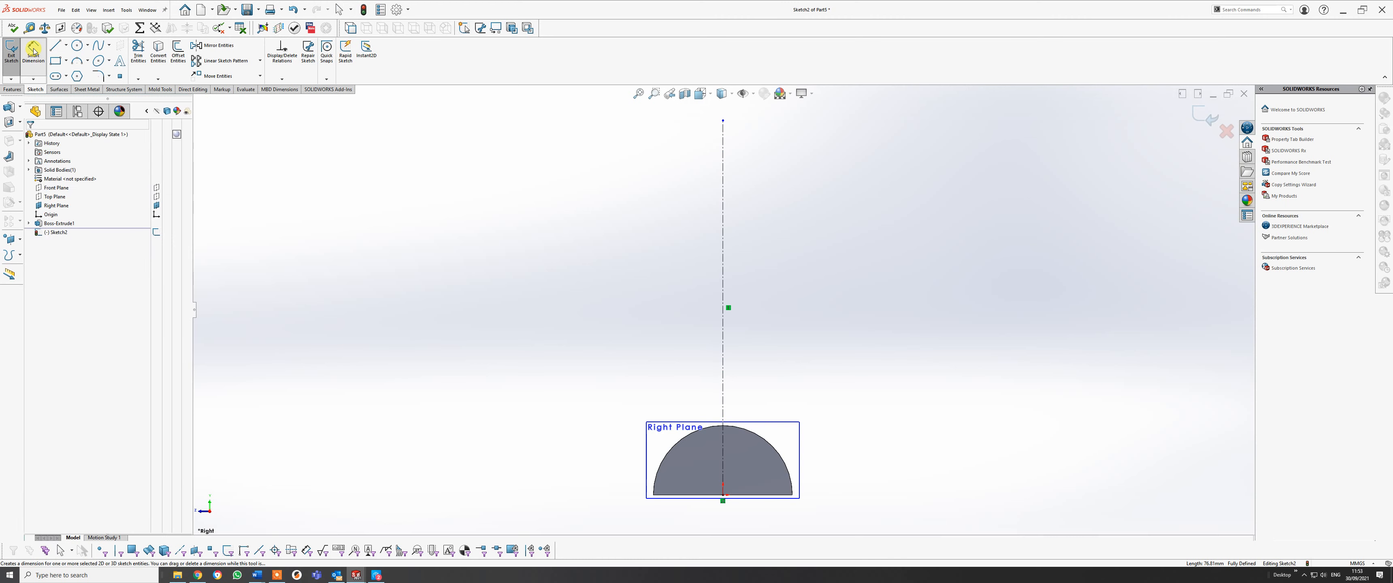
# Dimension the centerline's length and set it to 100 mm.
pyautogui.click(34, 51)
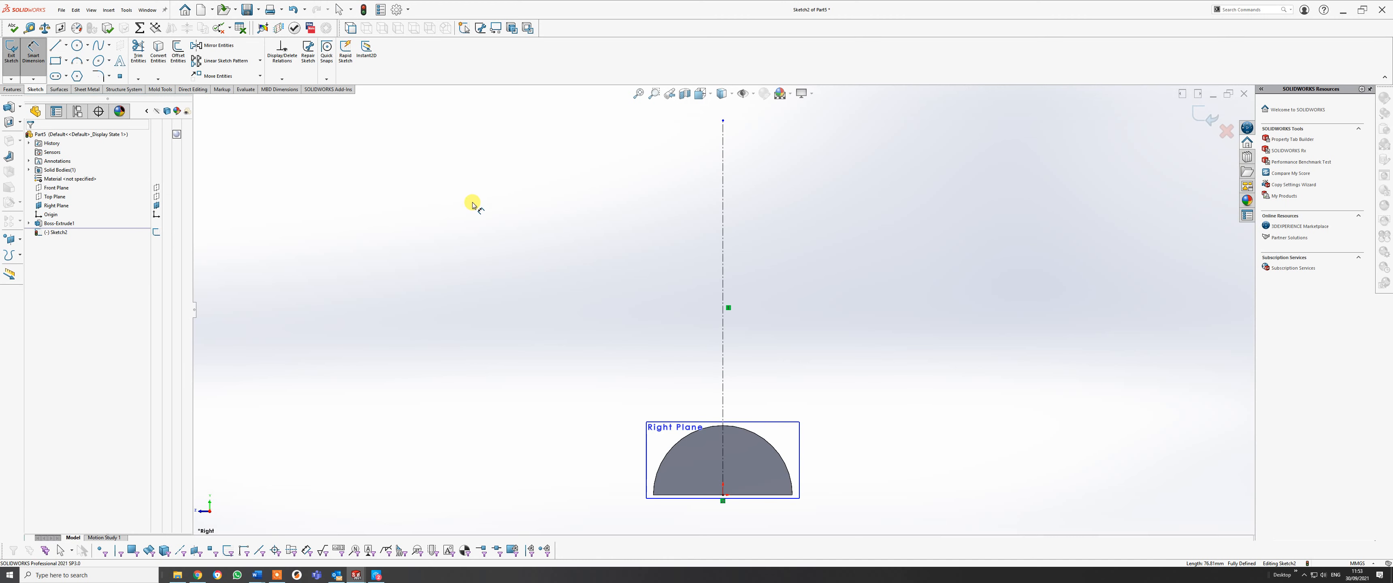
pyautogui.click(725, 258)
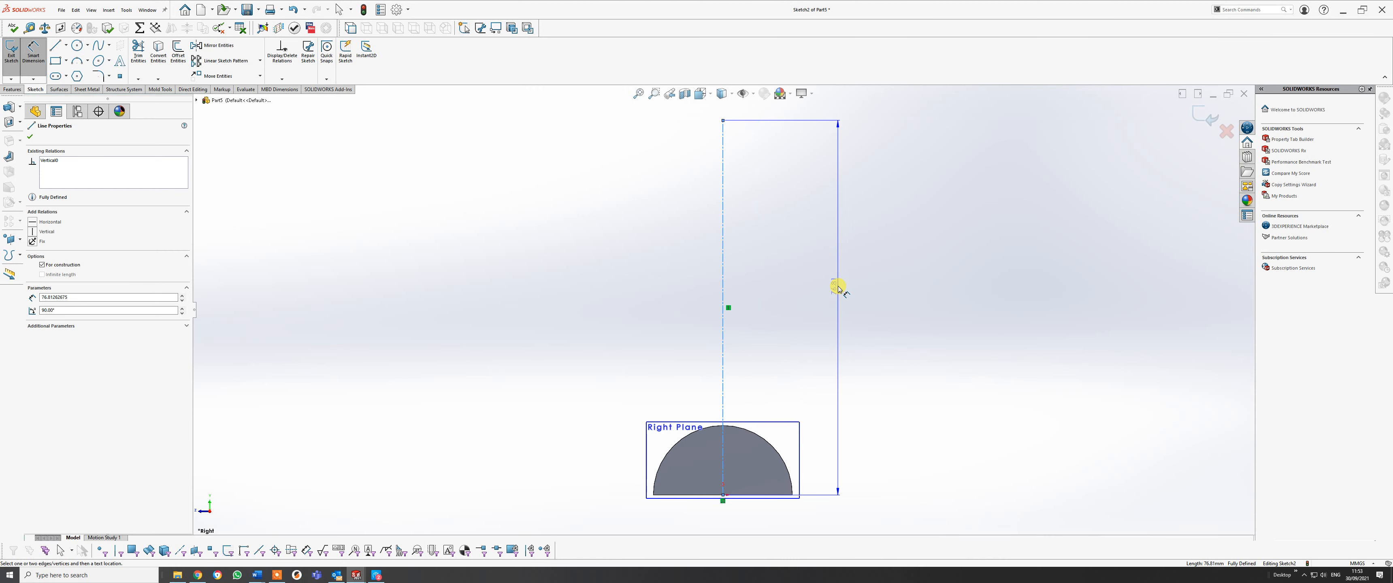
pyautogui.click(835, 287)
pyautogui.write('100')
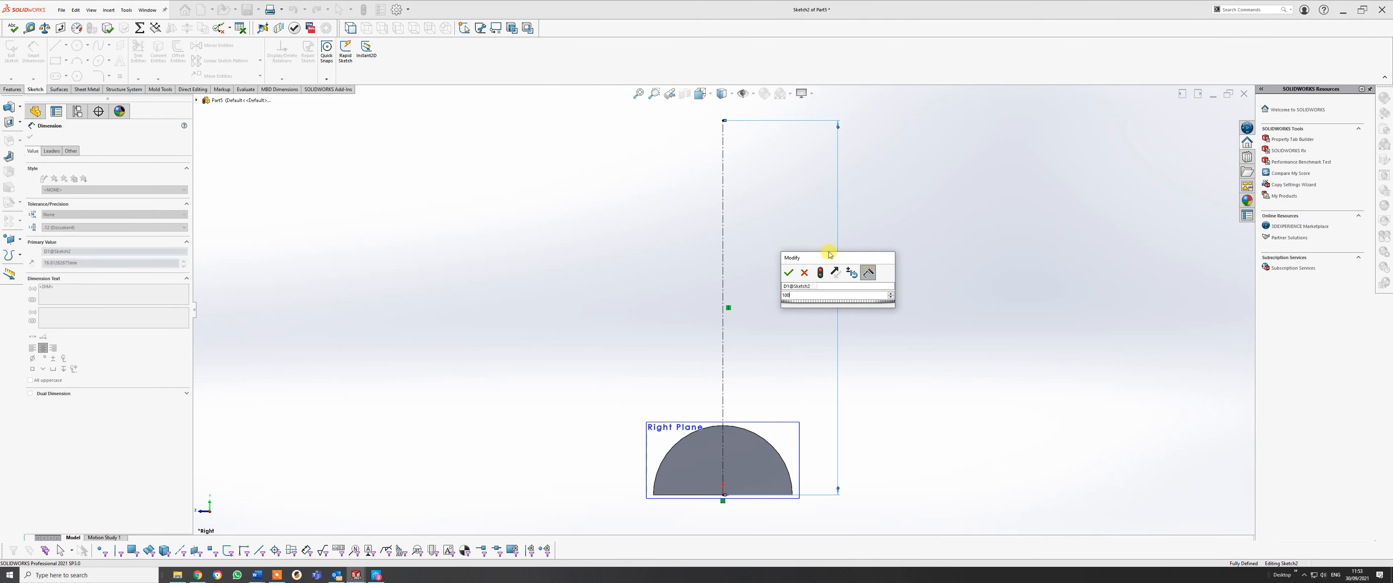
pyautogui.press('Escape')
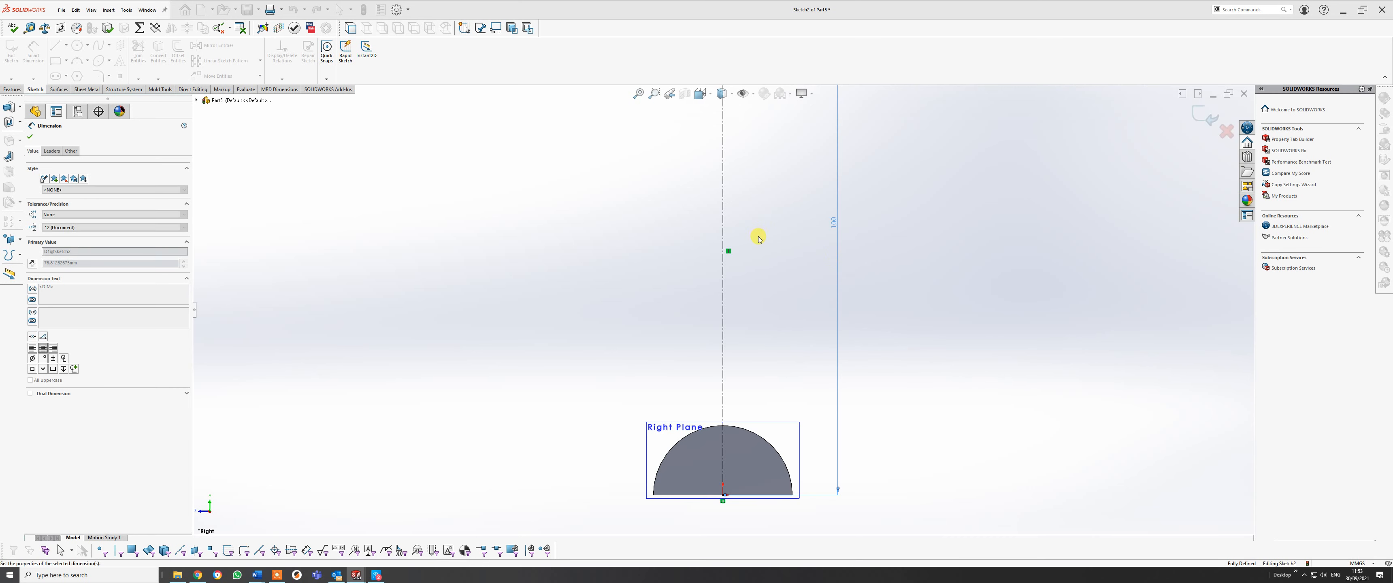
pyautogui.scroll(1, 802, 187)
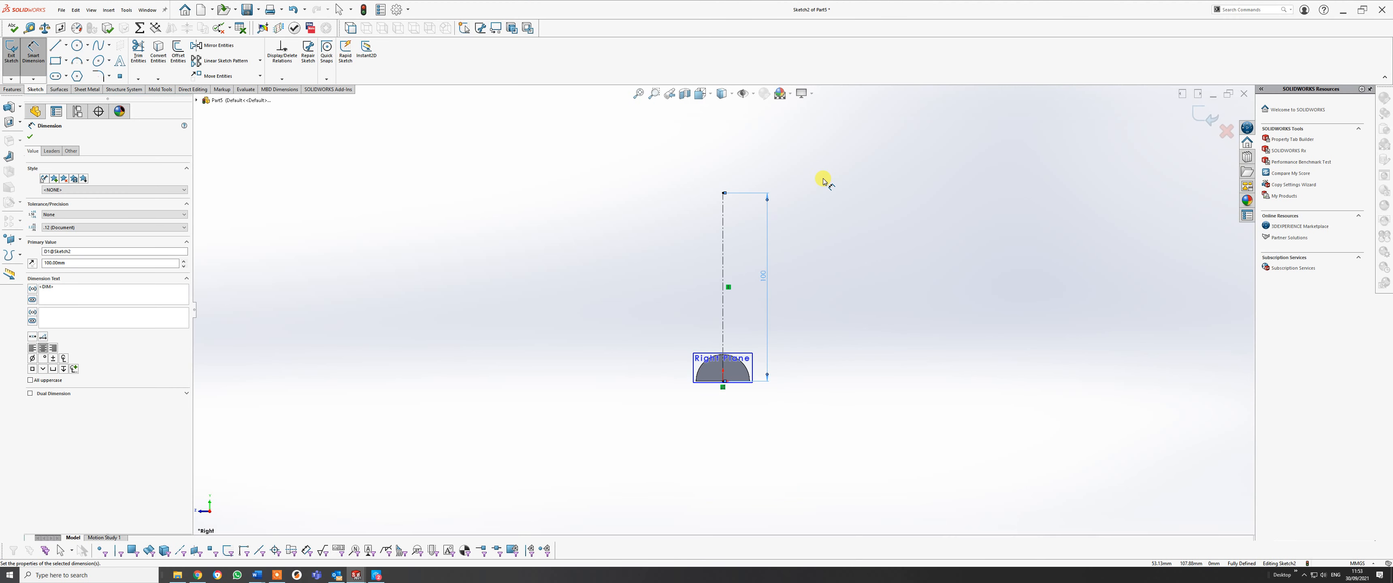
pyautogui.scroll(-2, 823, 181)
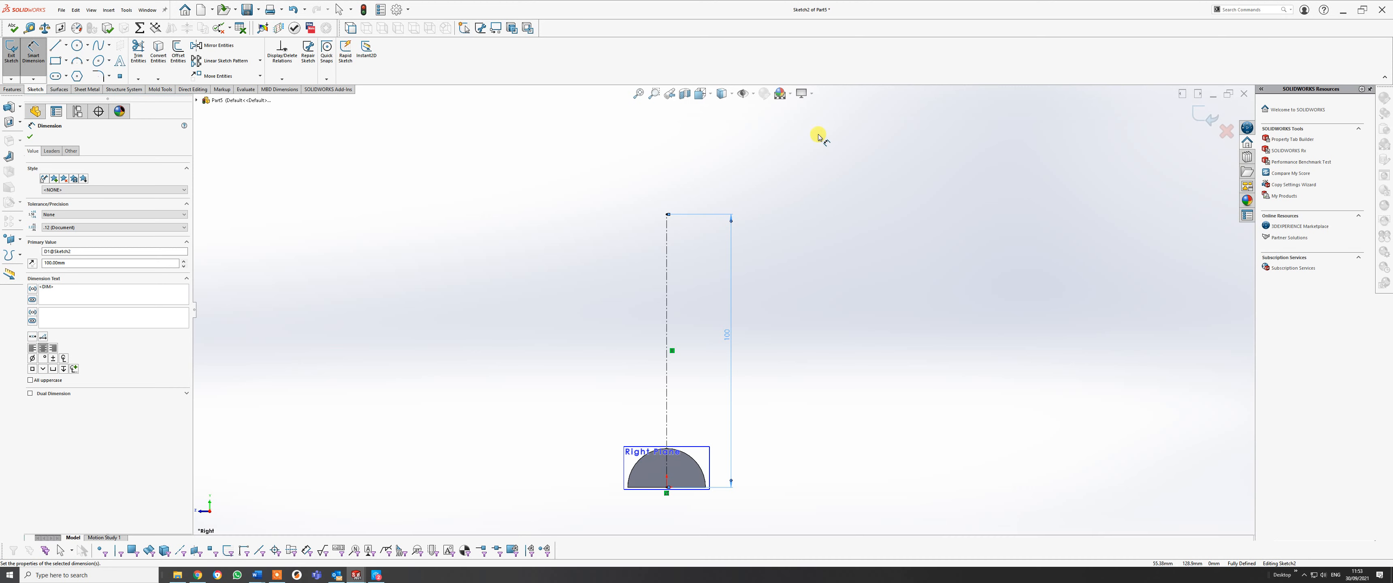
pyautogui.scroll(-2, 820, 135)
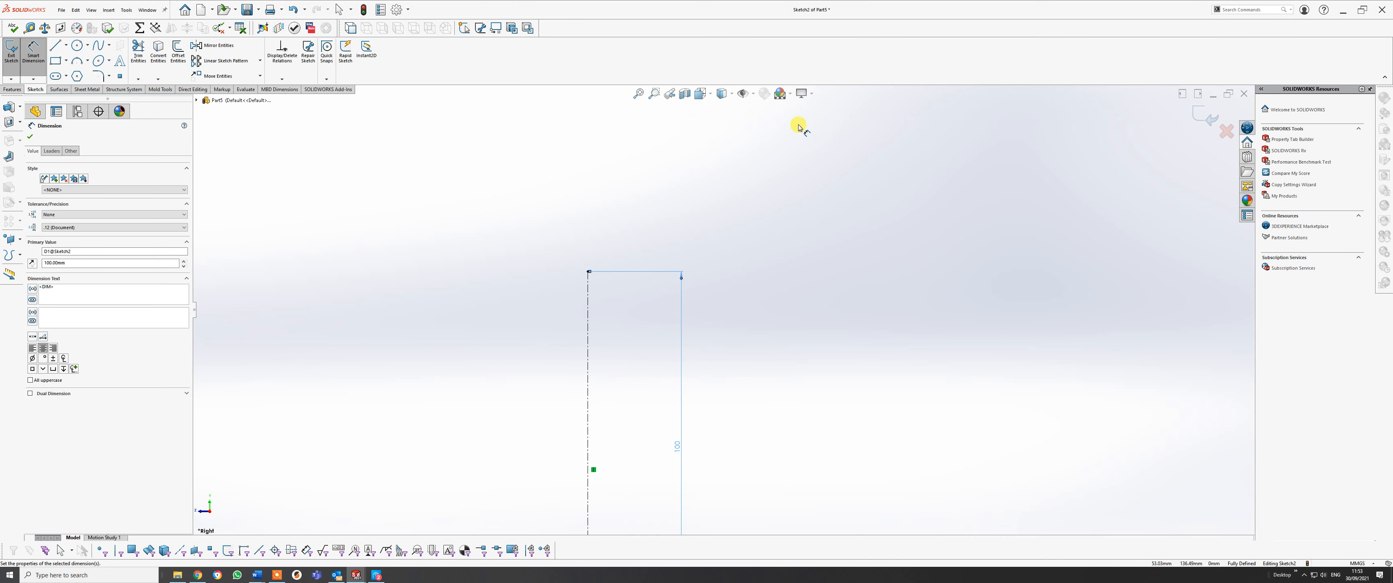
pyautogui.scroll(2, 734, 289)
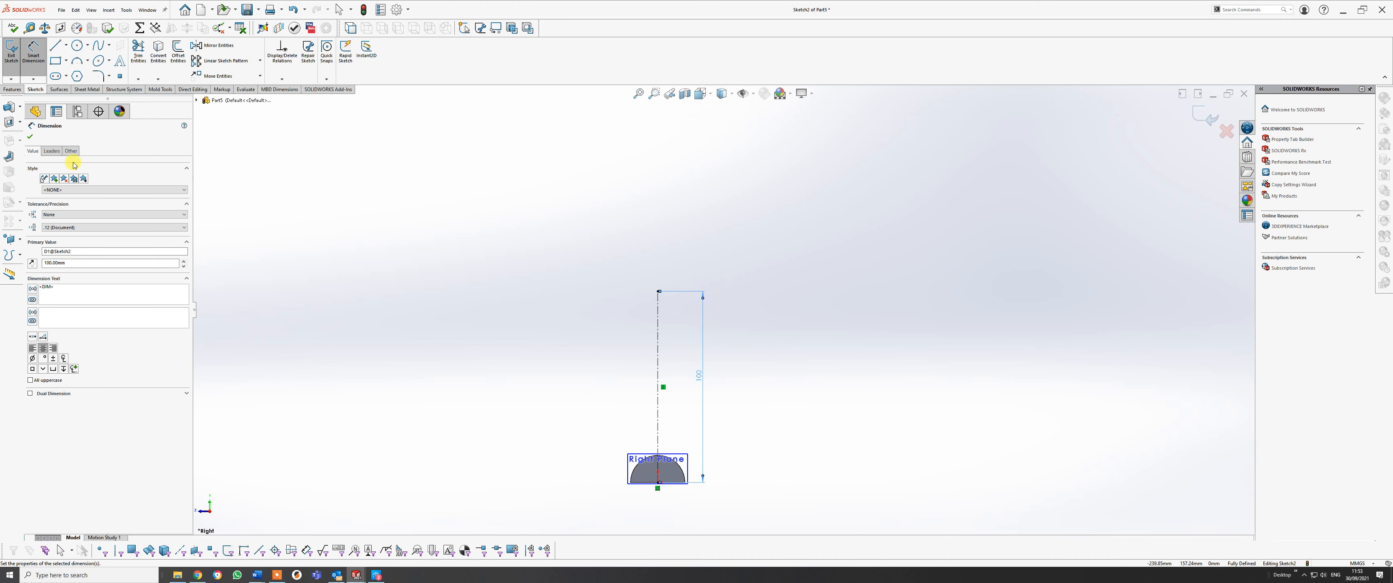
pyautogui.click(29, 137)
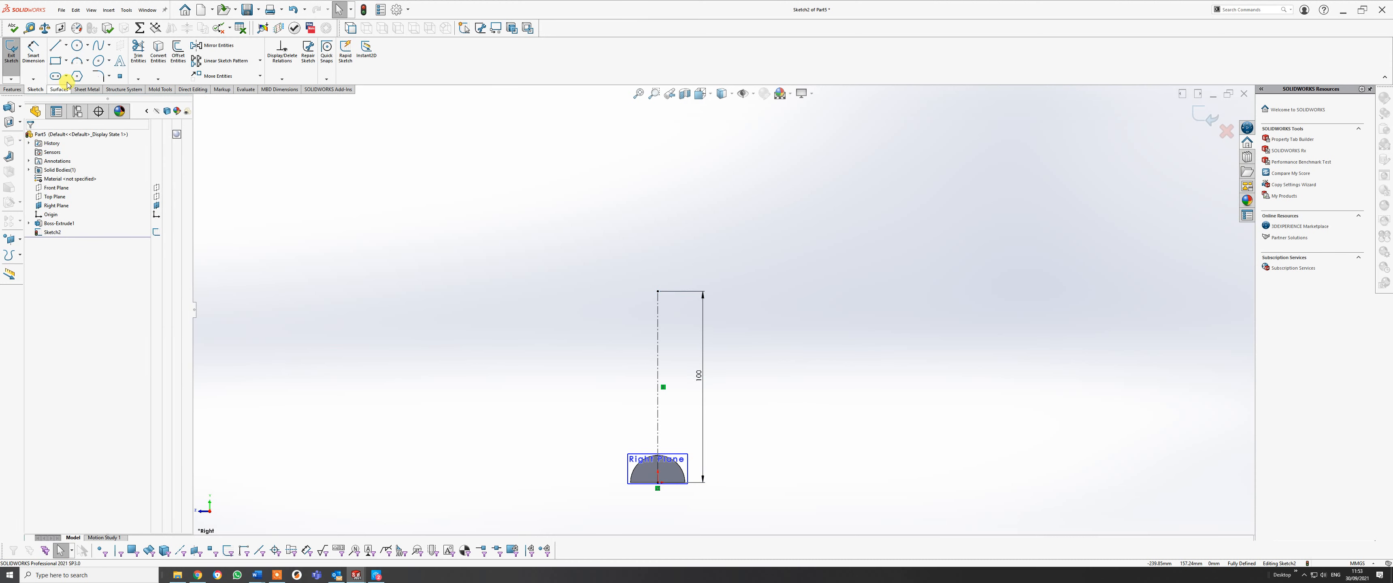
# Sketch a circle about 18 mm in diameter centred on the upper end of the centerline.
pyautogui.click(77, 46)
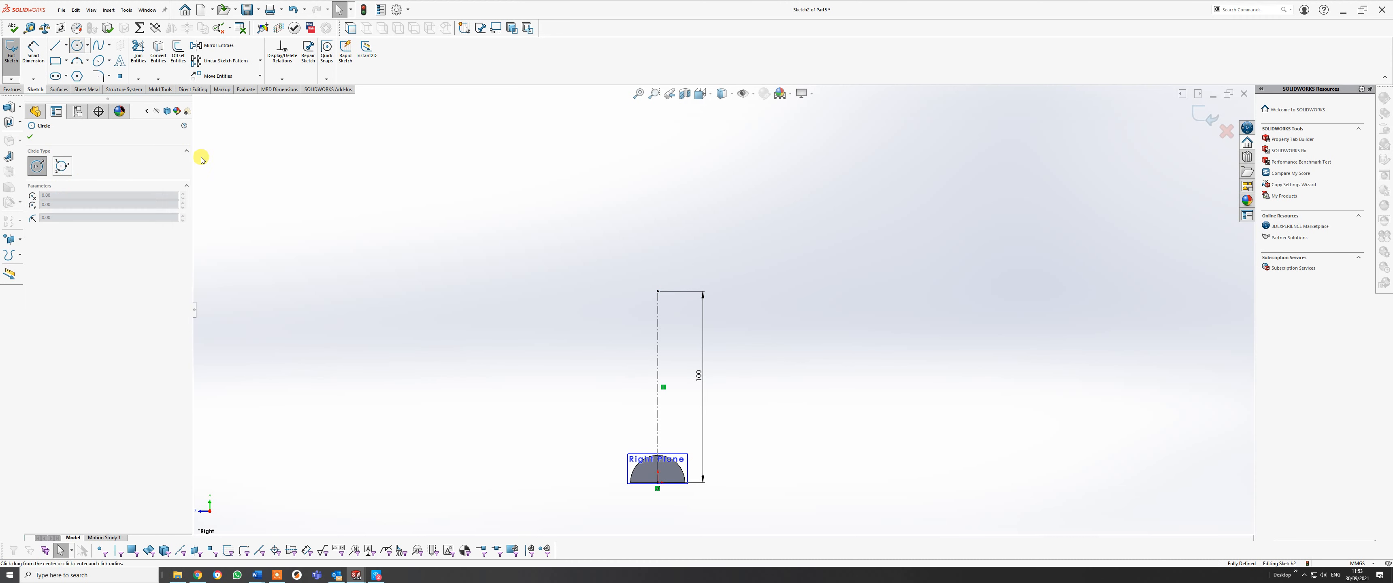
pyautogui.click(658, 292)
pyautogui.click(669, 303)
pyautogui.rightClick(669, 303)
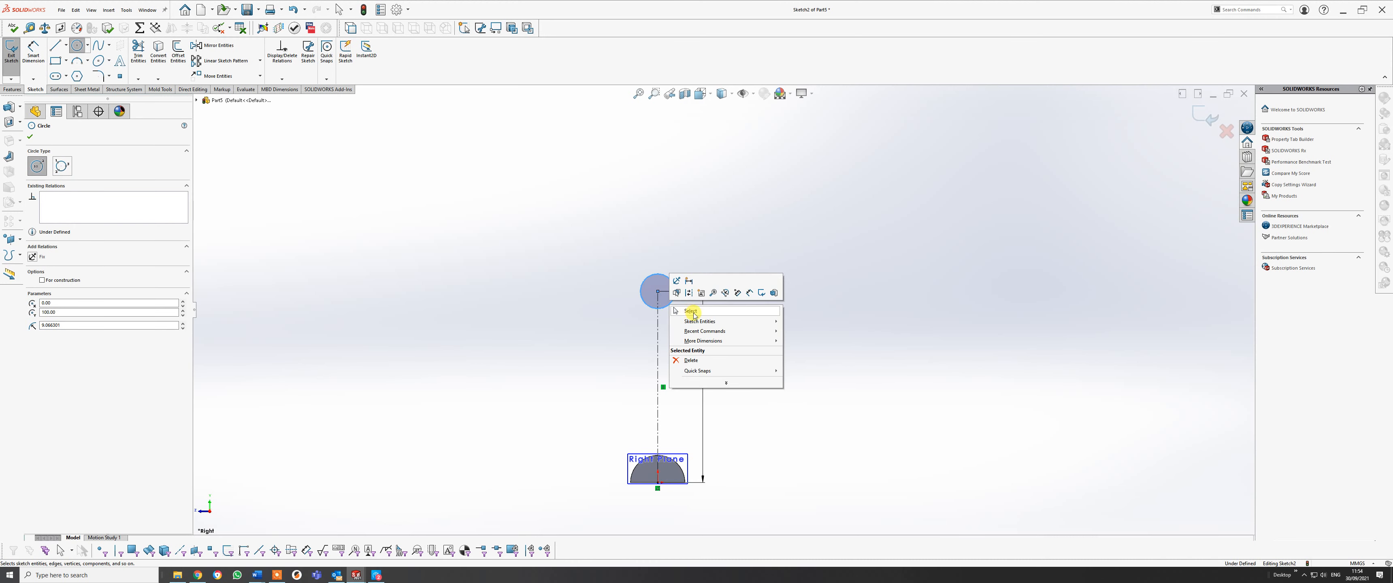
pyautogui.click(695, 315)
# Dimension the upper circle's diameter and set it to 28.5 mm.
pyautogui.click(33, 52)
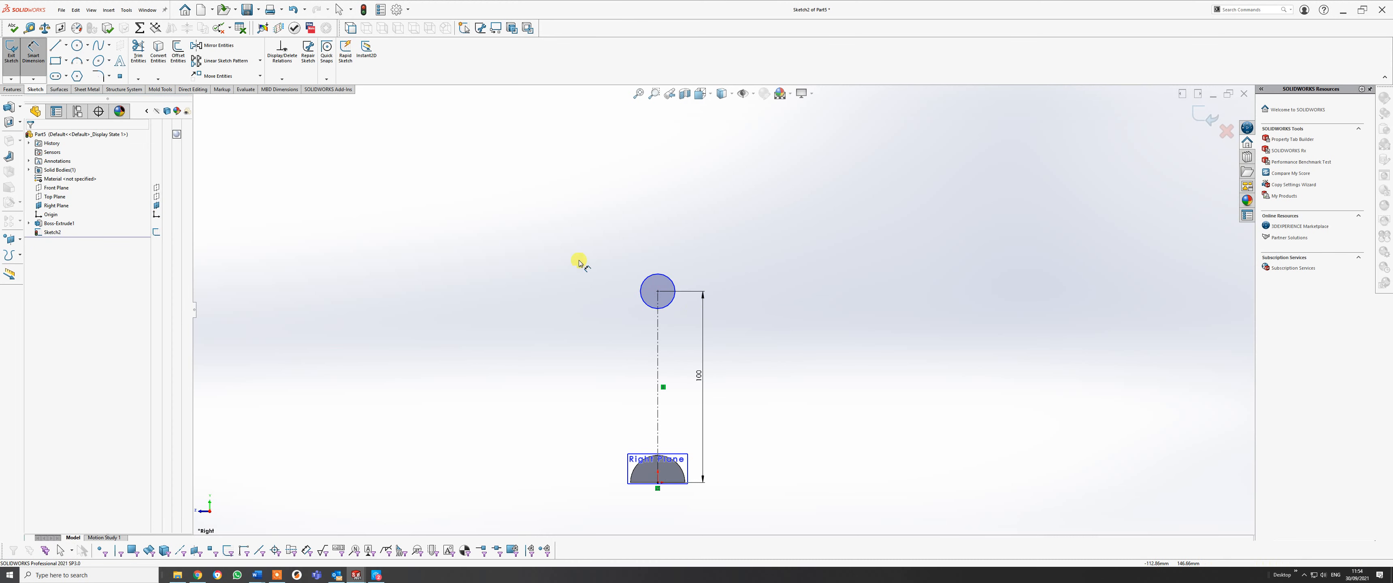
pyautogui.click(669, 304)
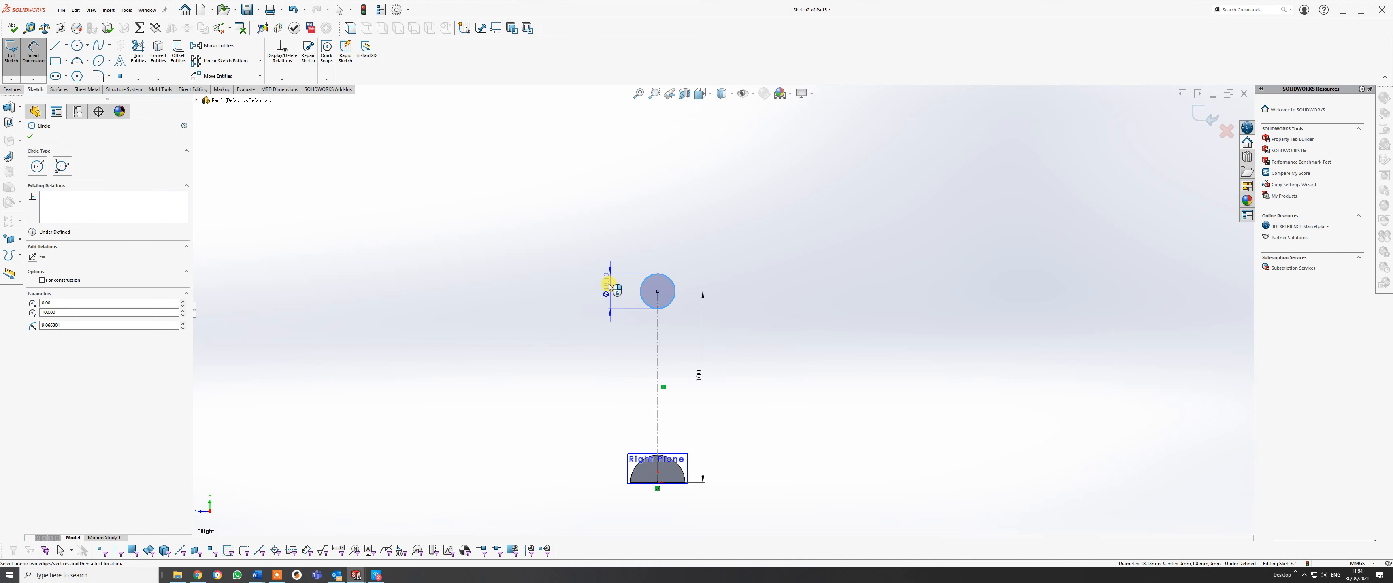
pyautogui.click(617, 273)
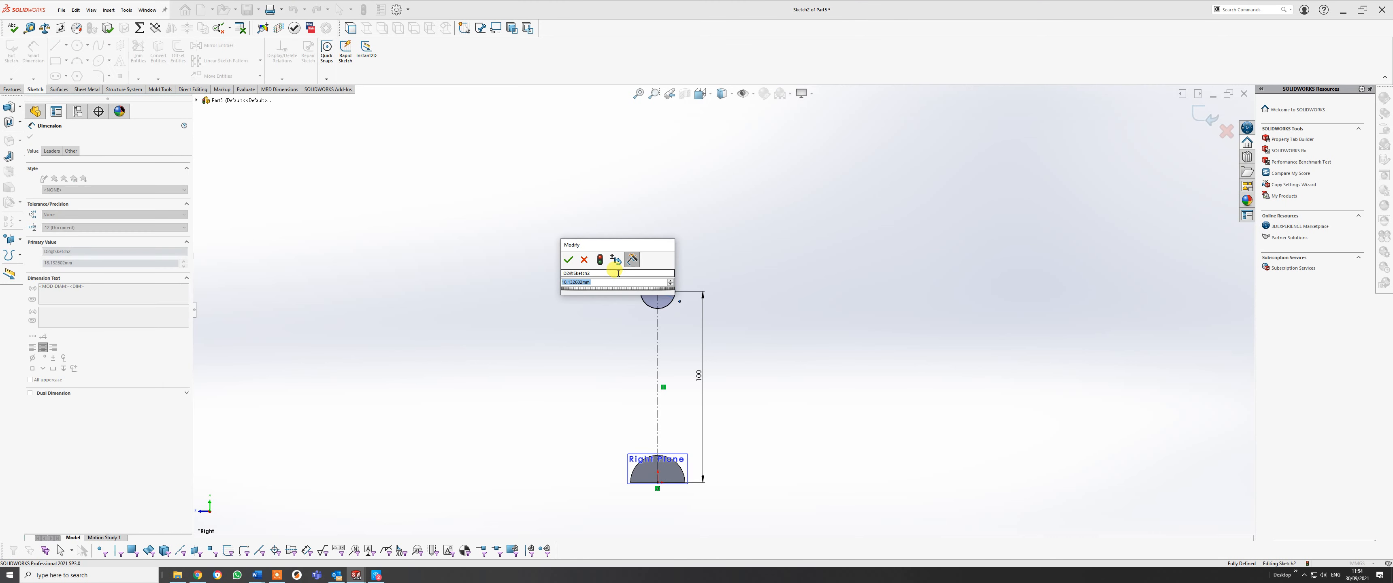
pyautogui.write('28.5')
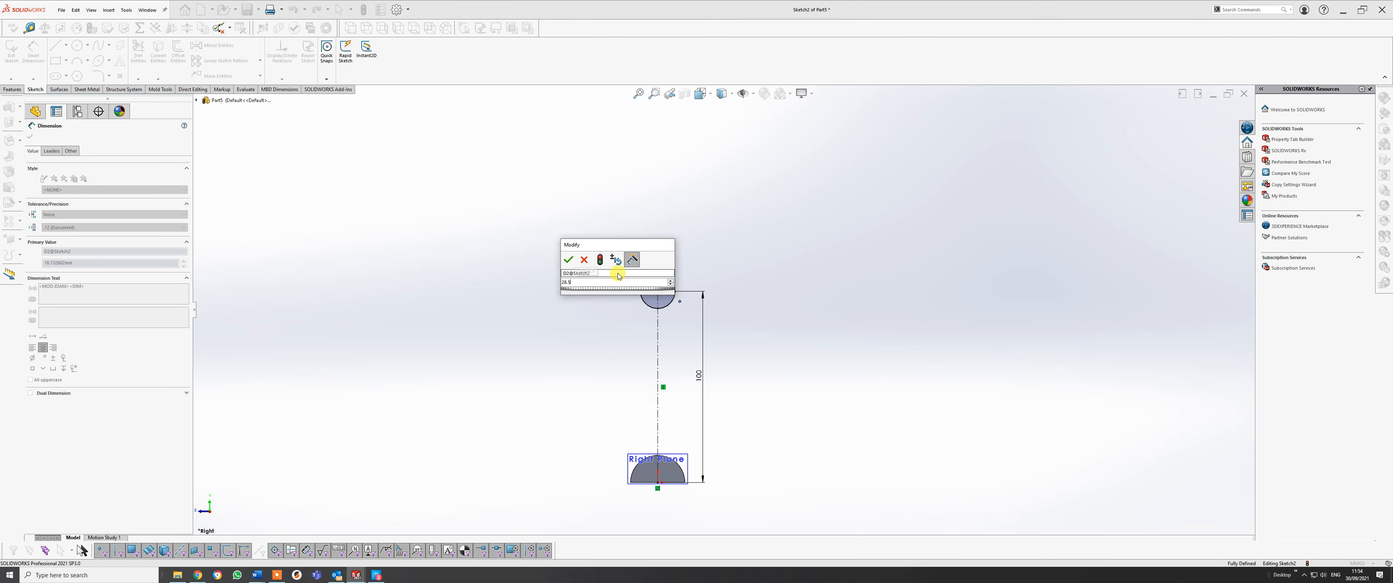
pyautogui.press('Escape')
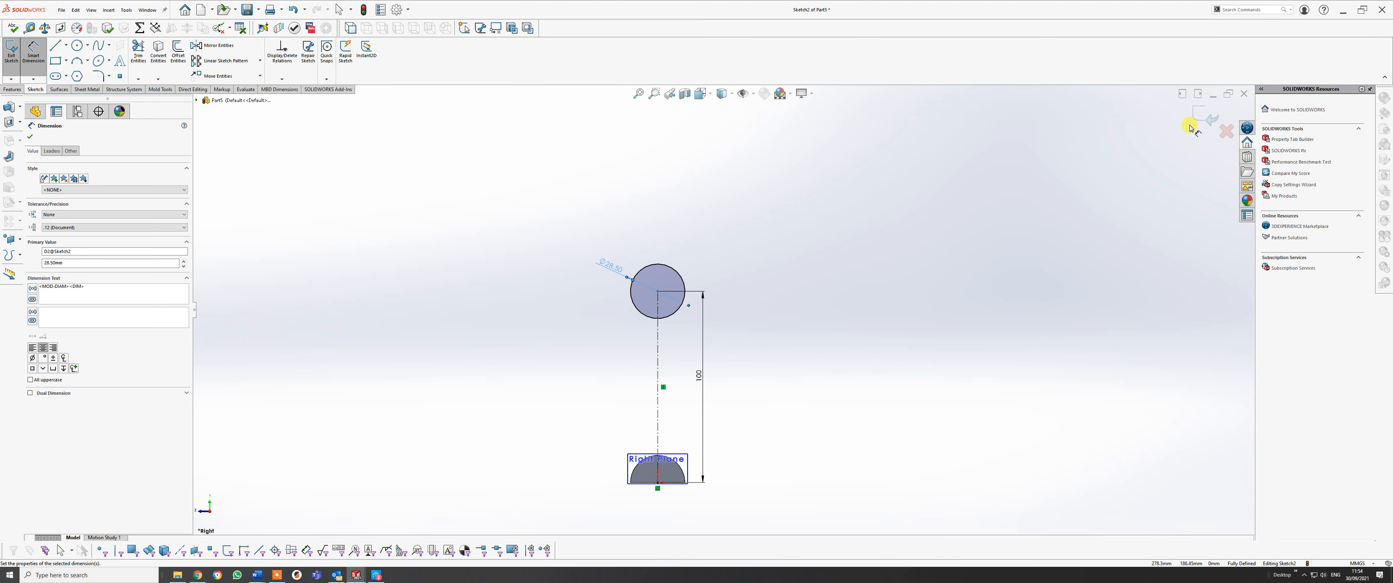
# Extrude the upper circle in both directions from the sketch plane, with a blind depth of 28.5 mm each way.
pyautogui.click(11, 89)
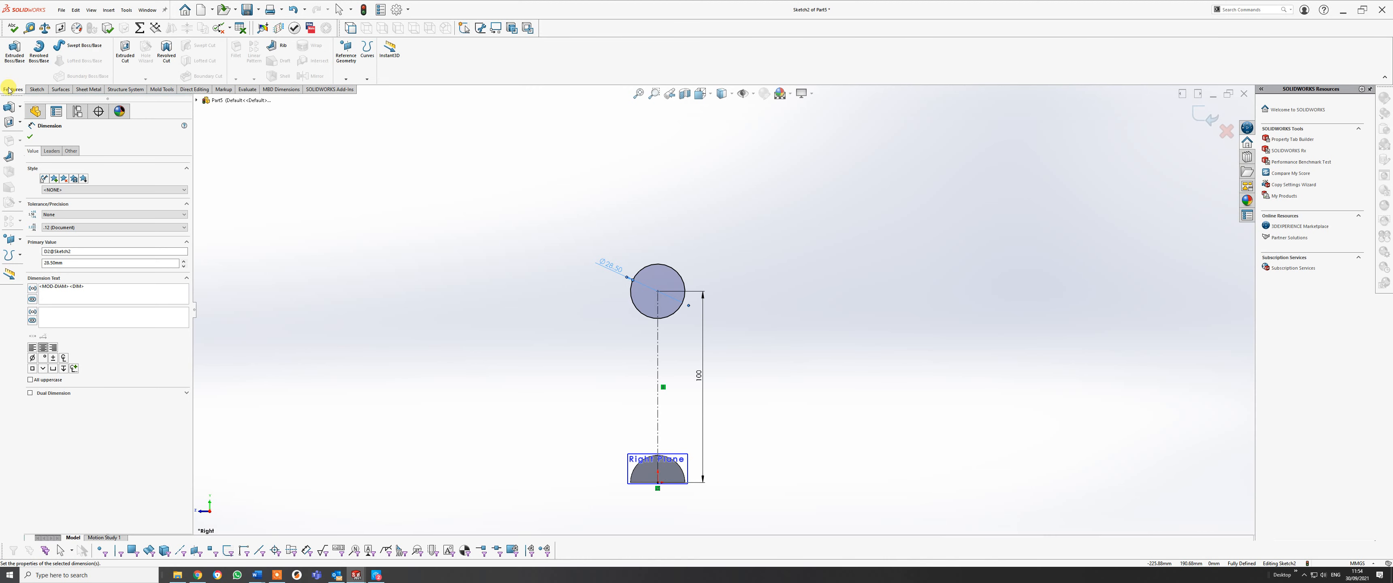
pyautogui.click(8, 42)
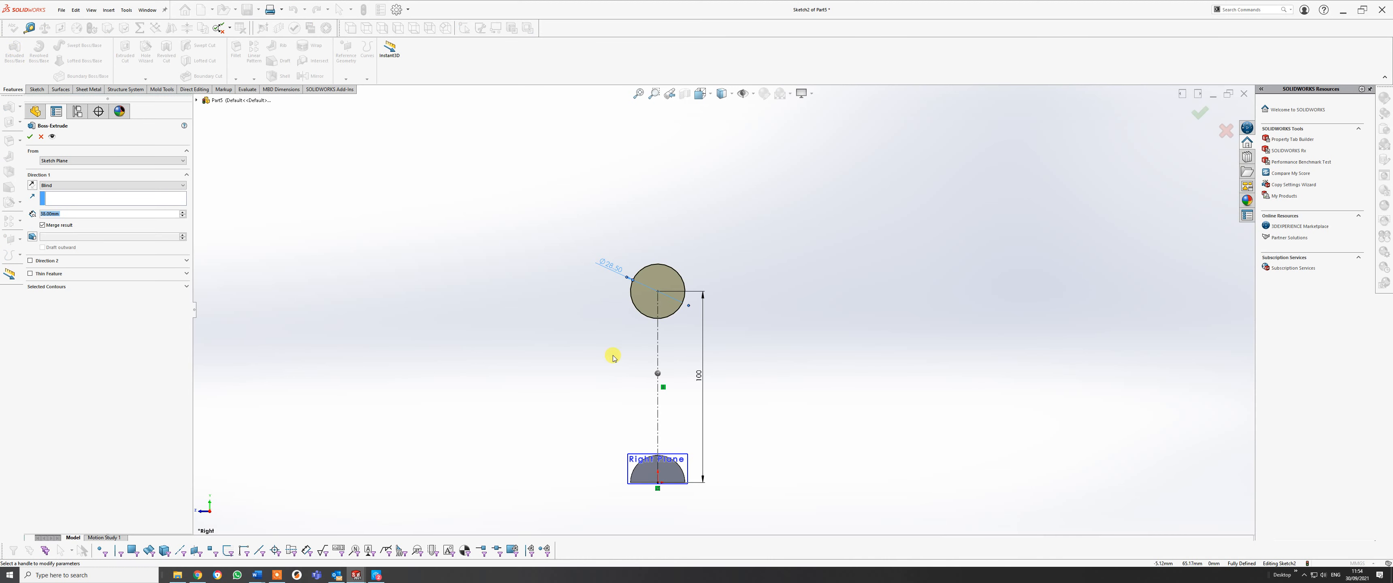
pyautogui.moveTo(607, 350); pyautogui.dragTo(697, 358, button='middle')
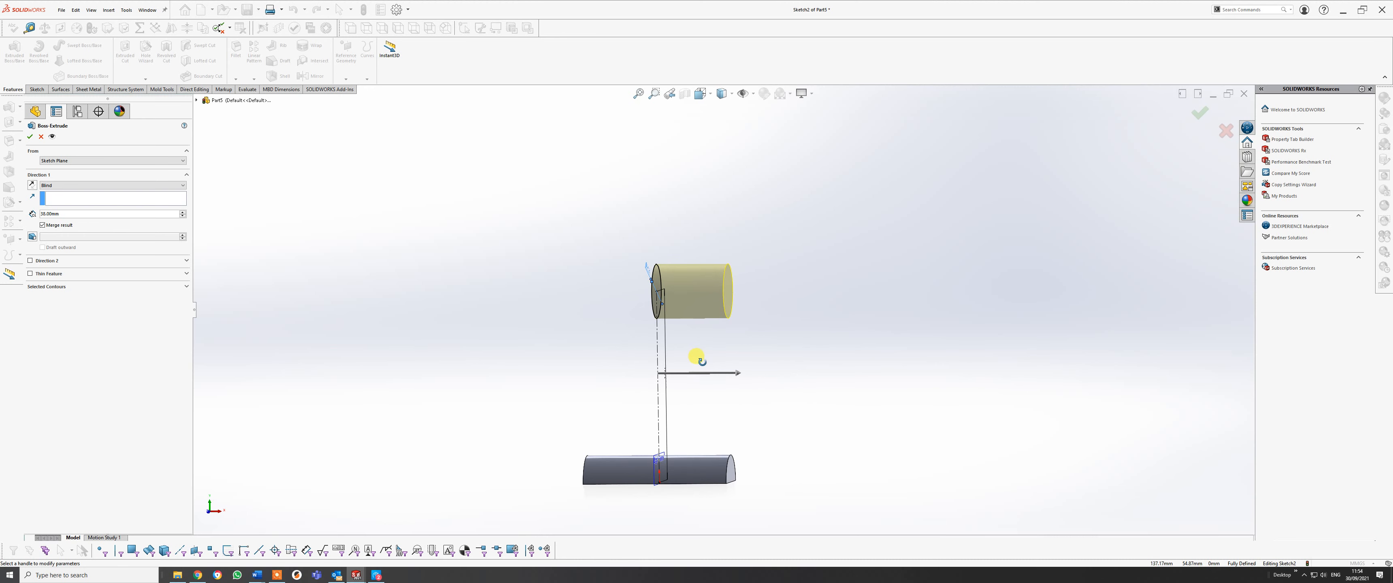
pyautogui.doubleClick(71, 213)
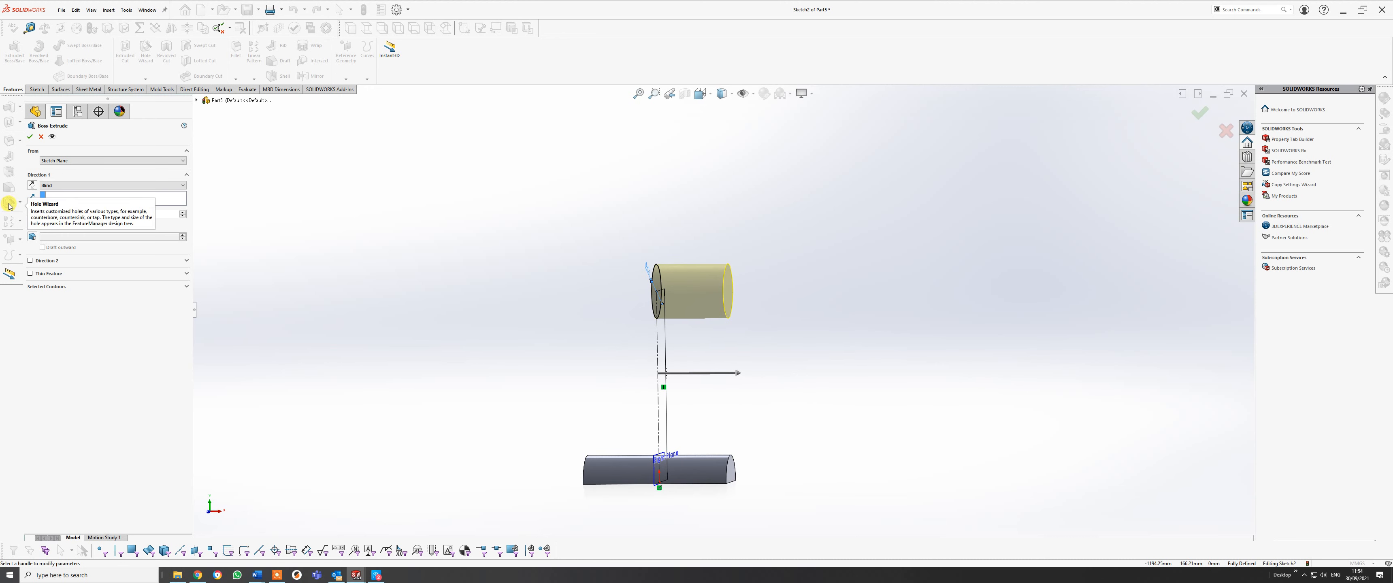
pyautogui.write('28.5')
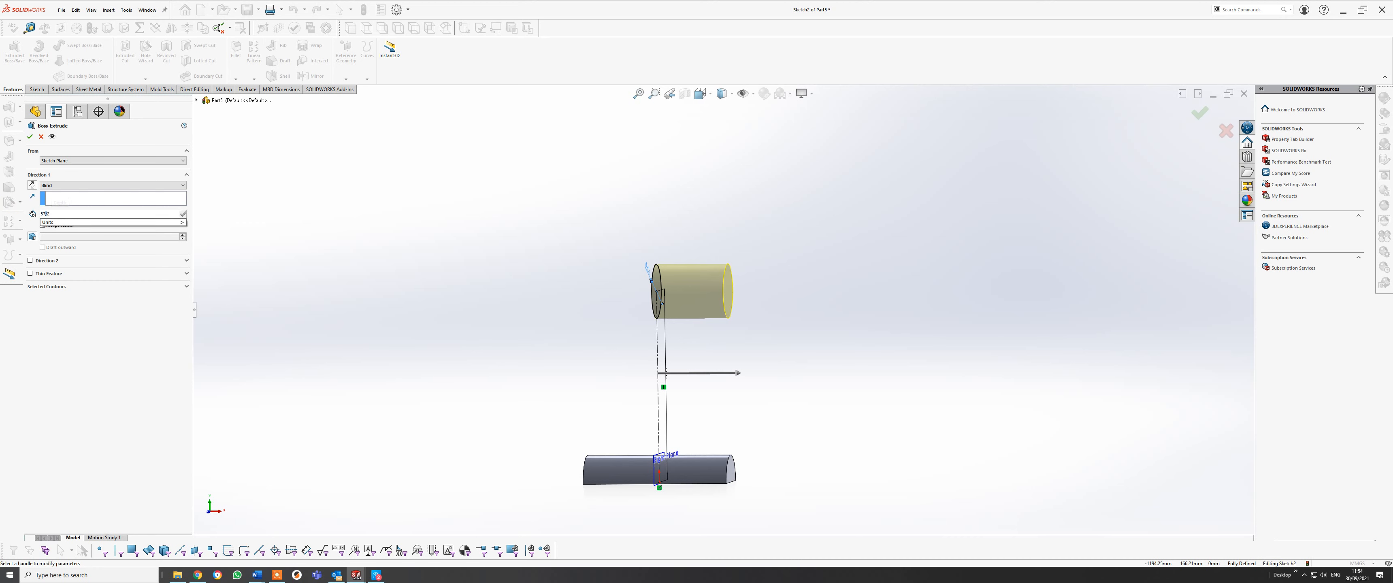
pyautogui.press('Return')
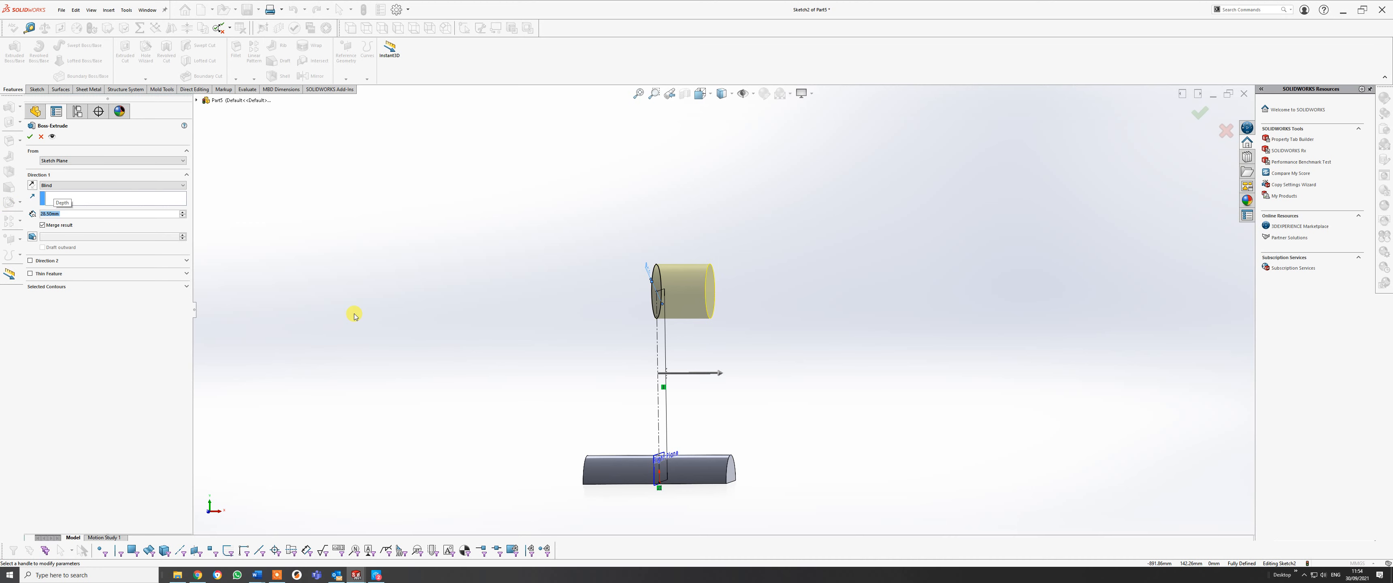
pyautogui.click(30, 261)
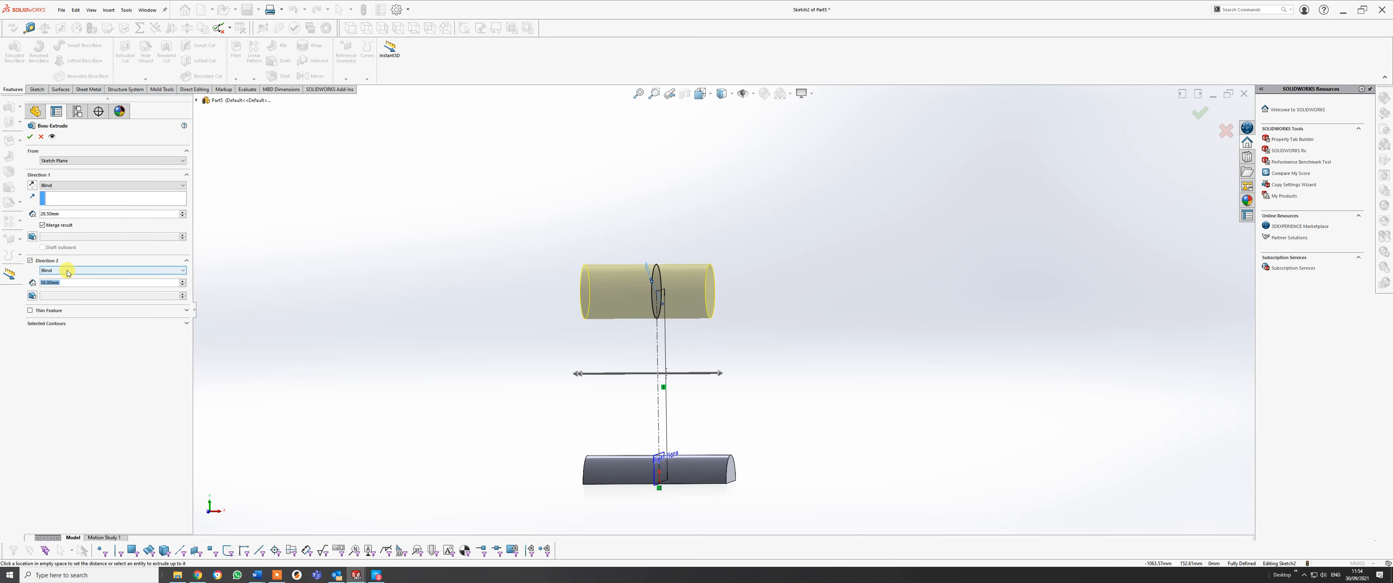
pyautogui.write('28.5')
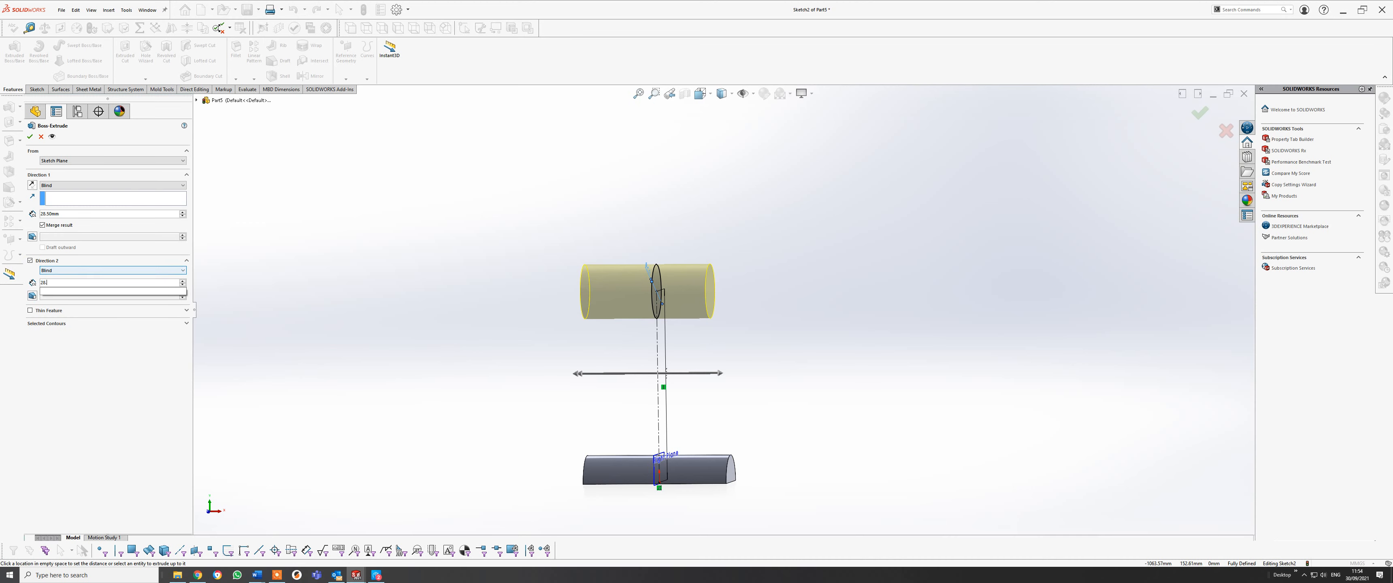
pyautogui.press('Return')
pyautogui.click(1201, 114)
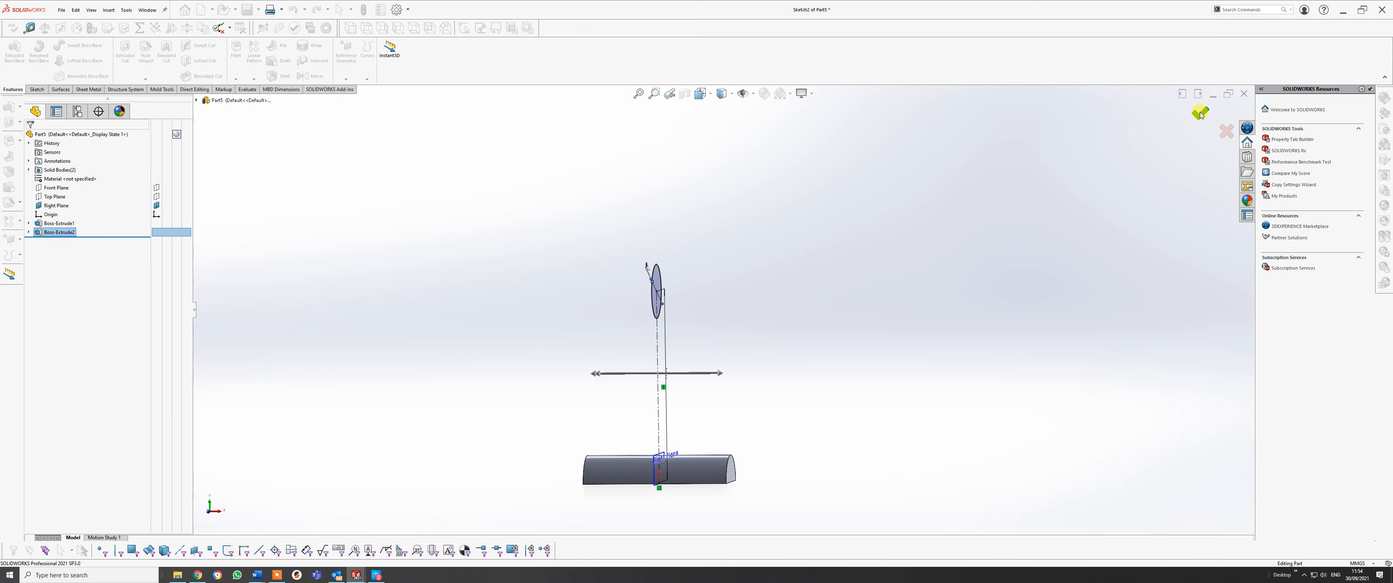
# Show the primary planes around the two bodies.
pyautogui.moveTo(688, 345)
pyautogui.mouseDown(button='middle')
pyautogui.moveTo(634, 297)
pyautogui.moveTo(622, 309)
pyautogui.moveTo(688, 335)
pyautogui.mouseUp(button='middle')
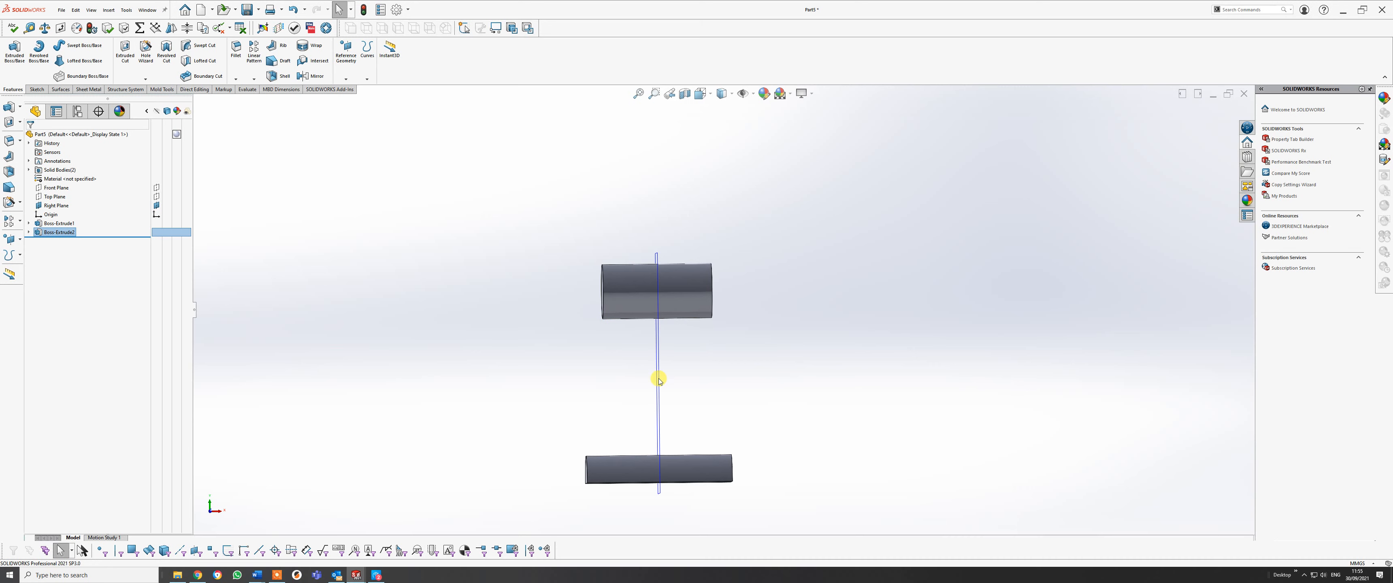
pyautogui.moveTo(669, 364)
pyautogui.mouseDown(button='middle')
pyautogui.moveTo(611, 378)
pyautogui.moveTo(611, 396)
pyautogui.moveTo(631, 389)
pyautogui.mouseUp(button='middle')
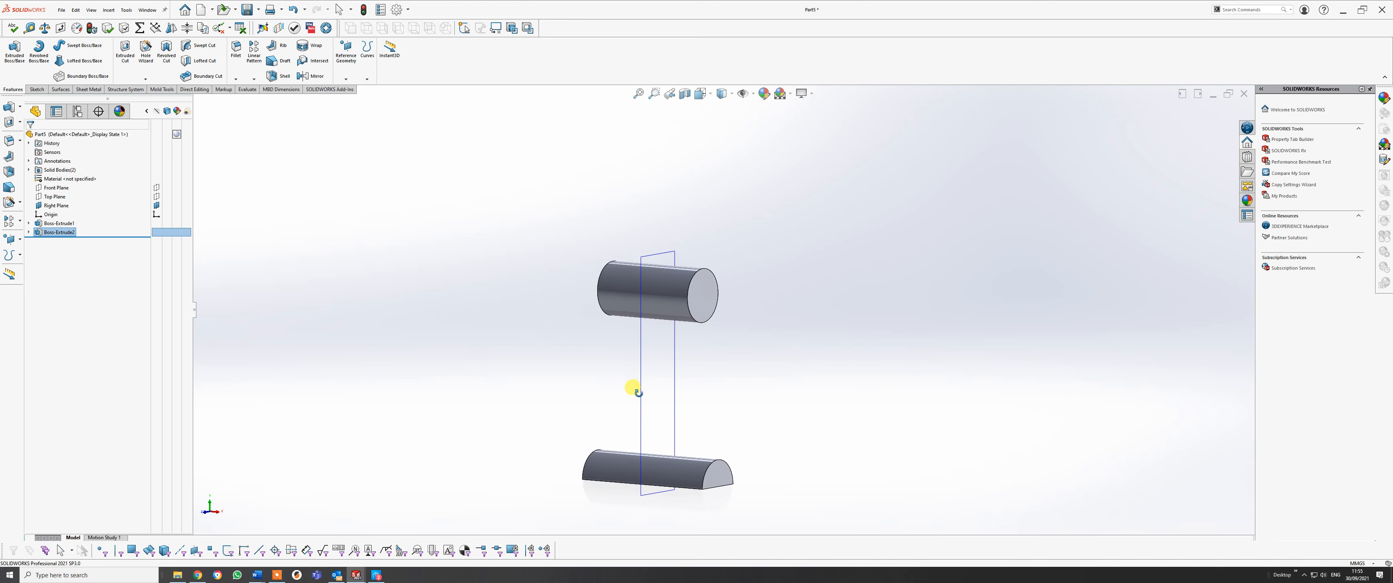
pyautogui.click(755, 96)
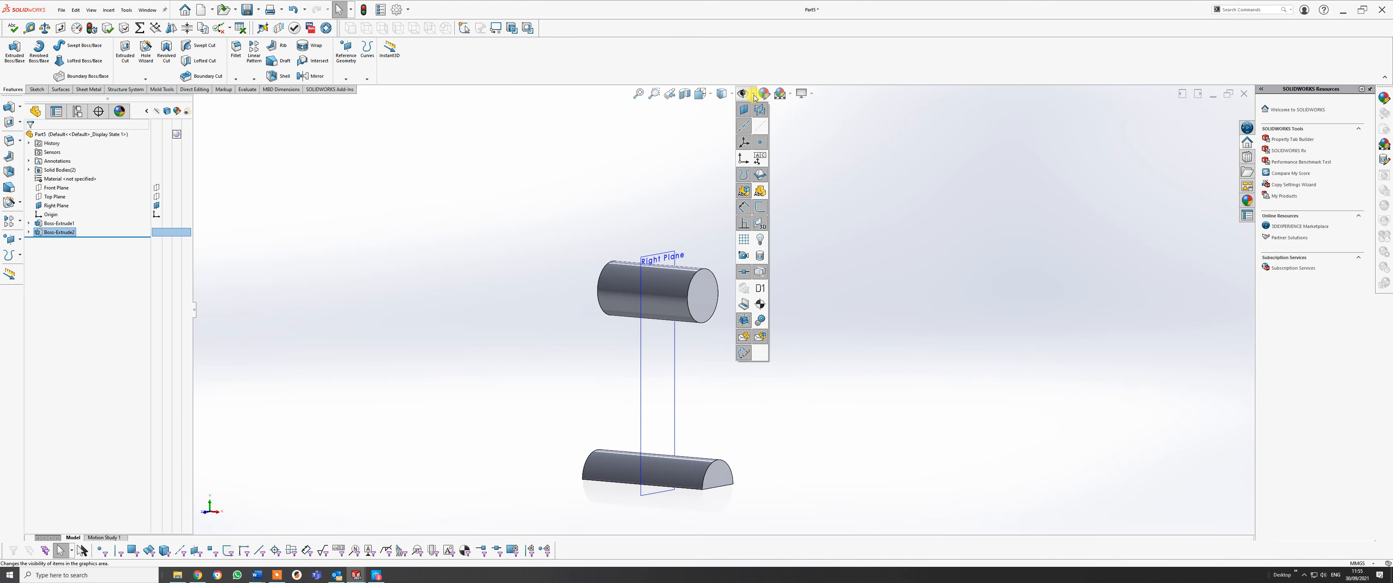
pyautogui.click(756, 117)
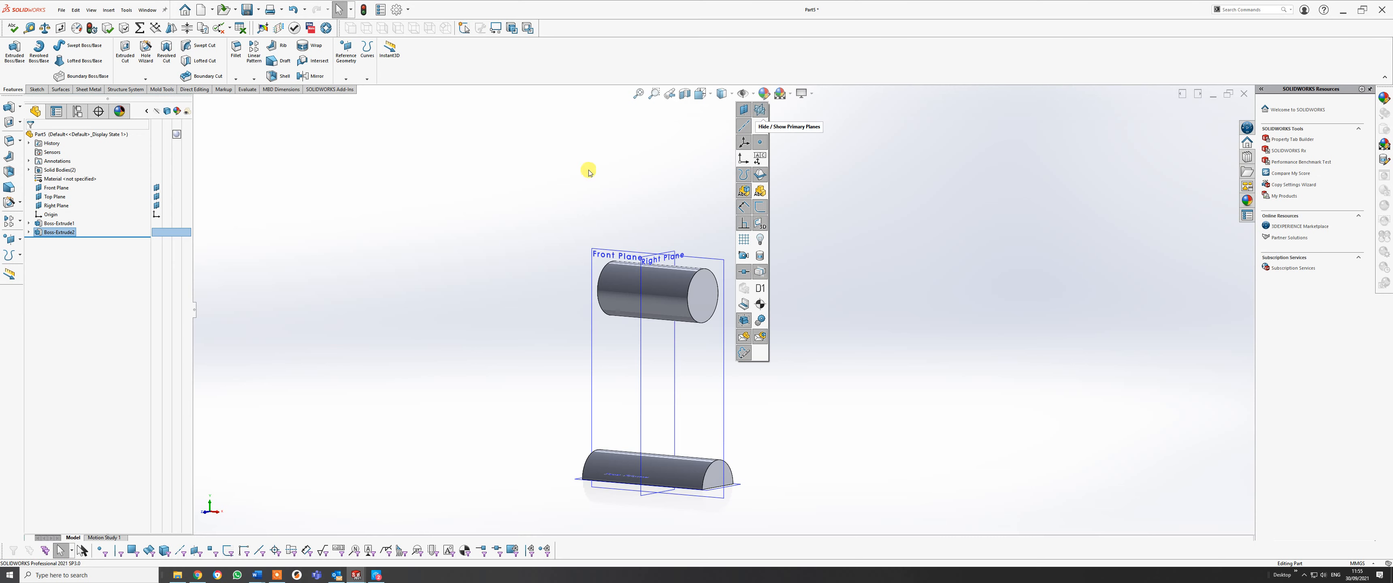
# Orient the model to the back view and start a new sketch on the Front Plane.
pyautogui.moveTo(588, 169); pyautogui.dragTo(433, 281, button='middle')
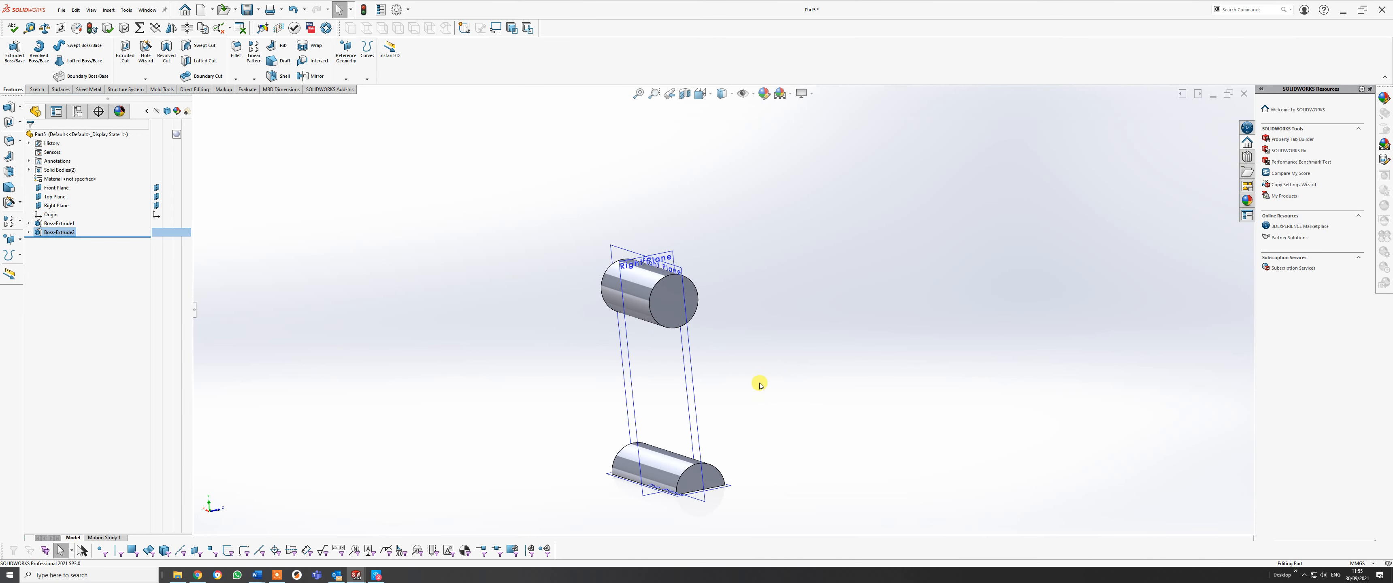
pyautogui.moveTo(731, 375); pyautogui.dragTo(790, 315, button='middle')
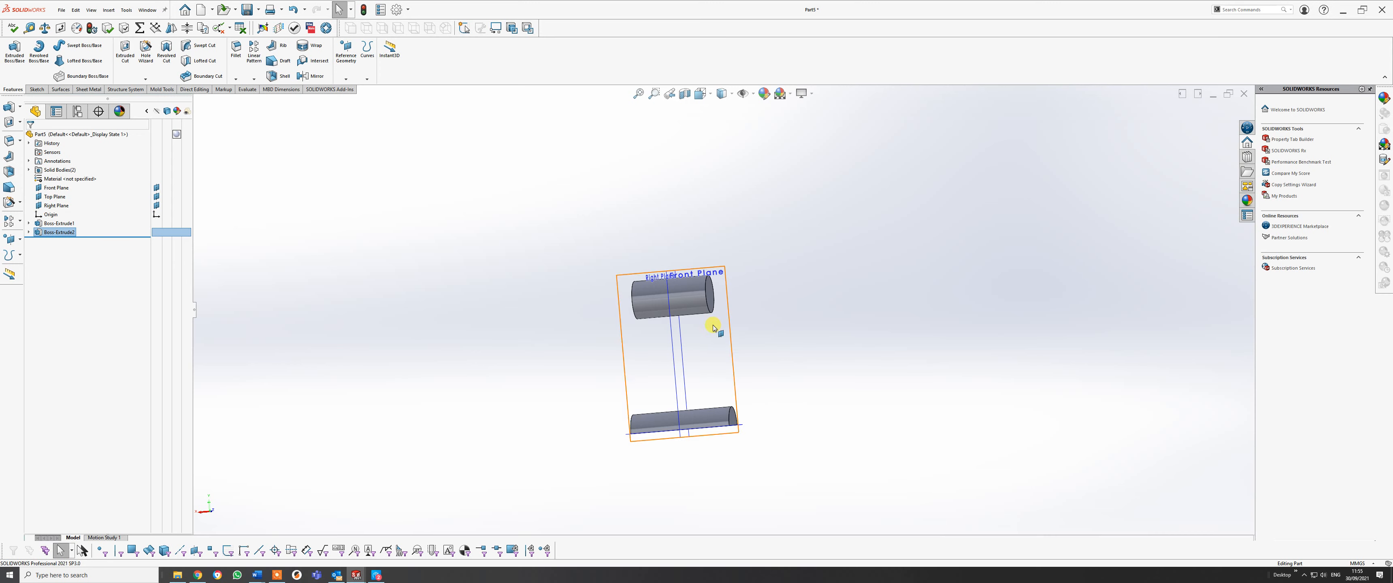
pyautogui.moveTo(714, 328)
pyautogui.mouseDown(button='middle')
pyautogui.moveTo(755, 368)
pyautogui.moveTo(747, 336)
pyautogui.moveTo(722, 352)
pyautogui.moveTo(737, 299)
pyautogui.moveTo(749, 303)
pyautogui.mouseUp(button='middle')
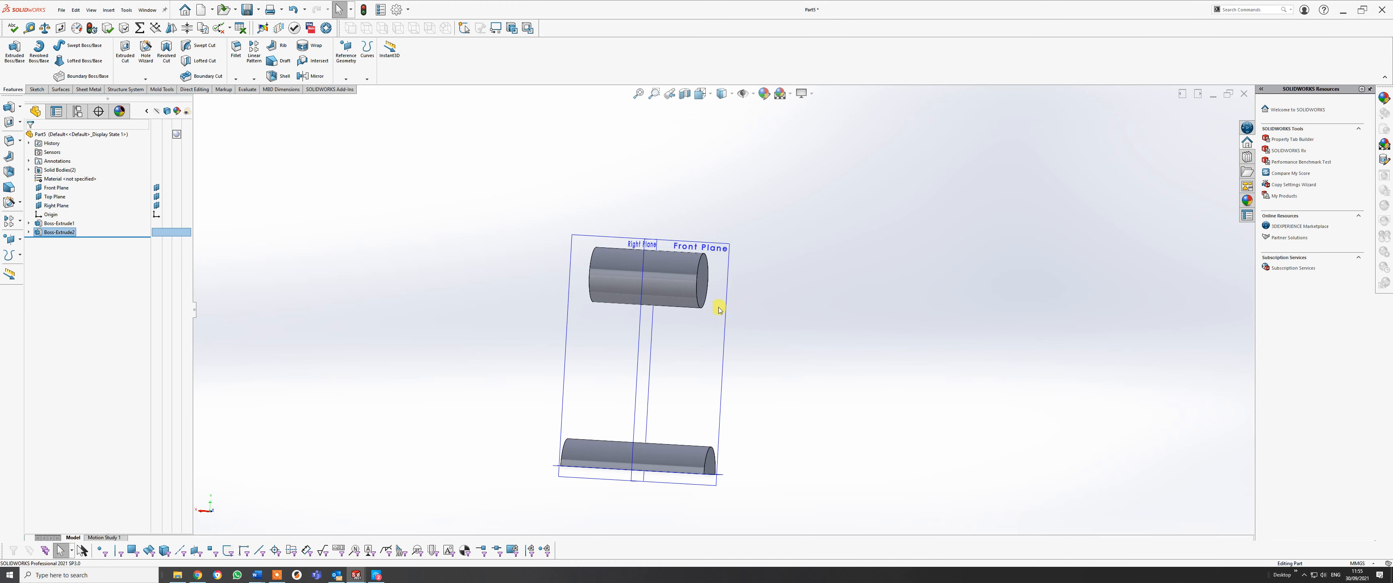
pyautogui.moveTo(653, 374)
pyautogui.mouseDown(button='middle')
pyautogui.moveTo(631, 404)
pyautogui.moveTo(663, 359)
pyautogui.mouseUp(button='middle')
pyautogui.press('space')
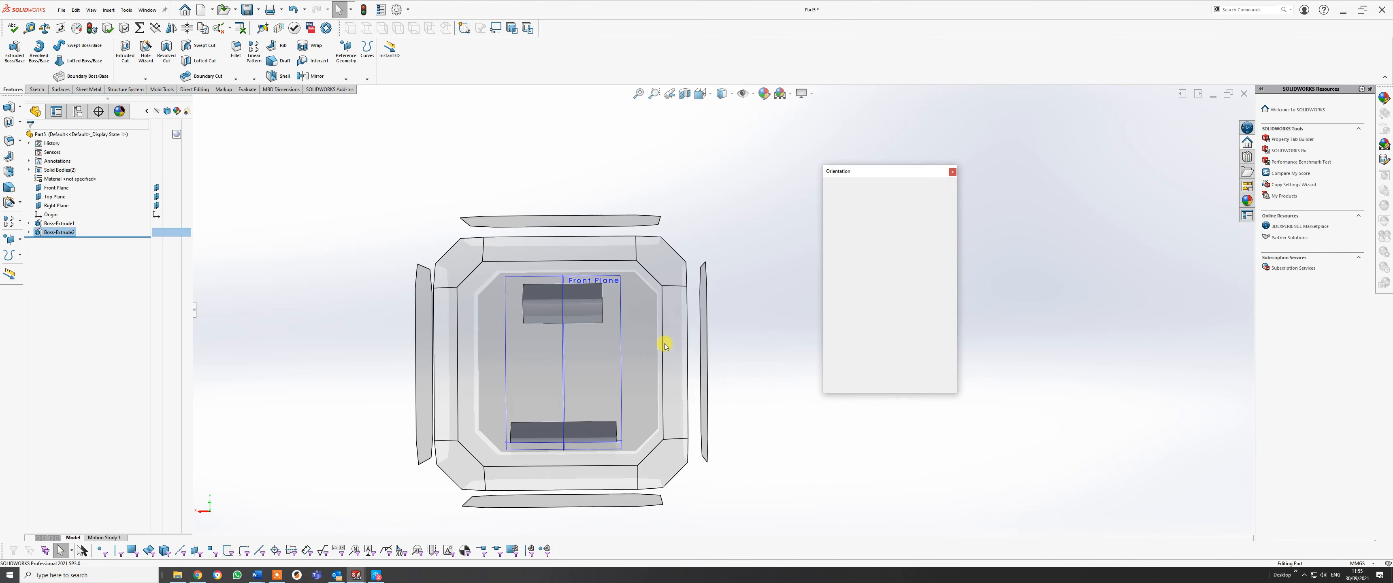
pyautogui.click(591, 388)
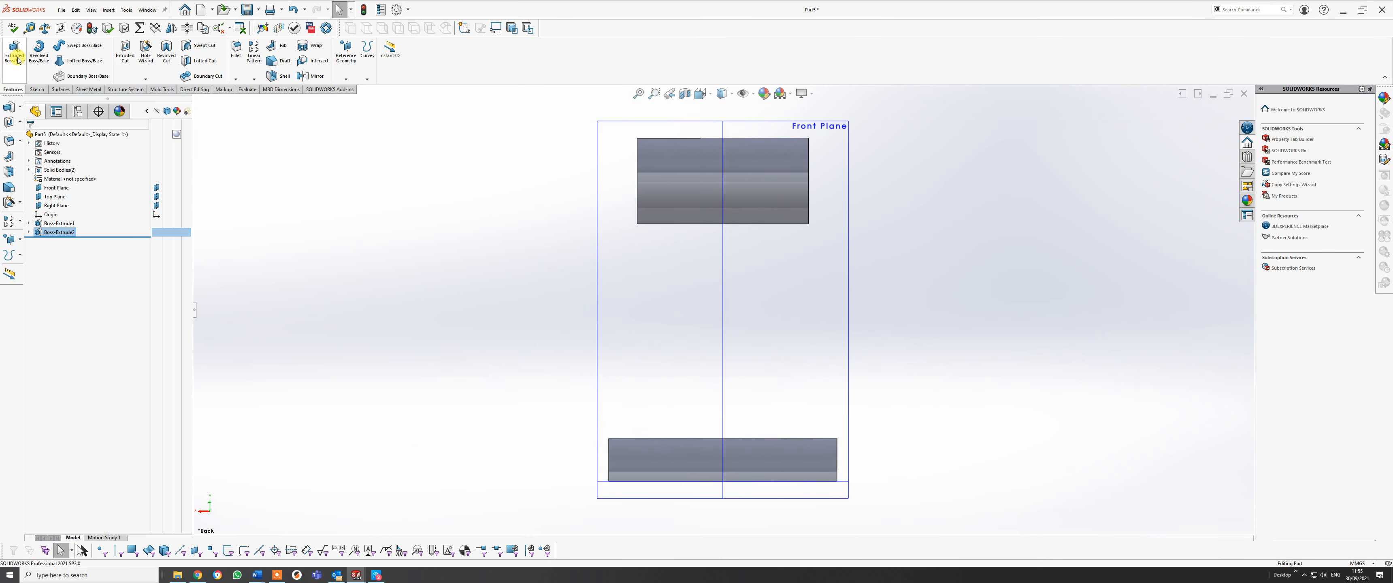
pyautogui.click(37, 89)
pyautogui.click(11, 49)
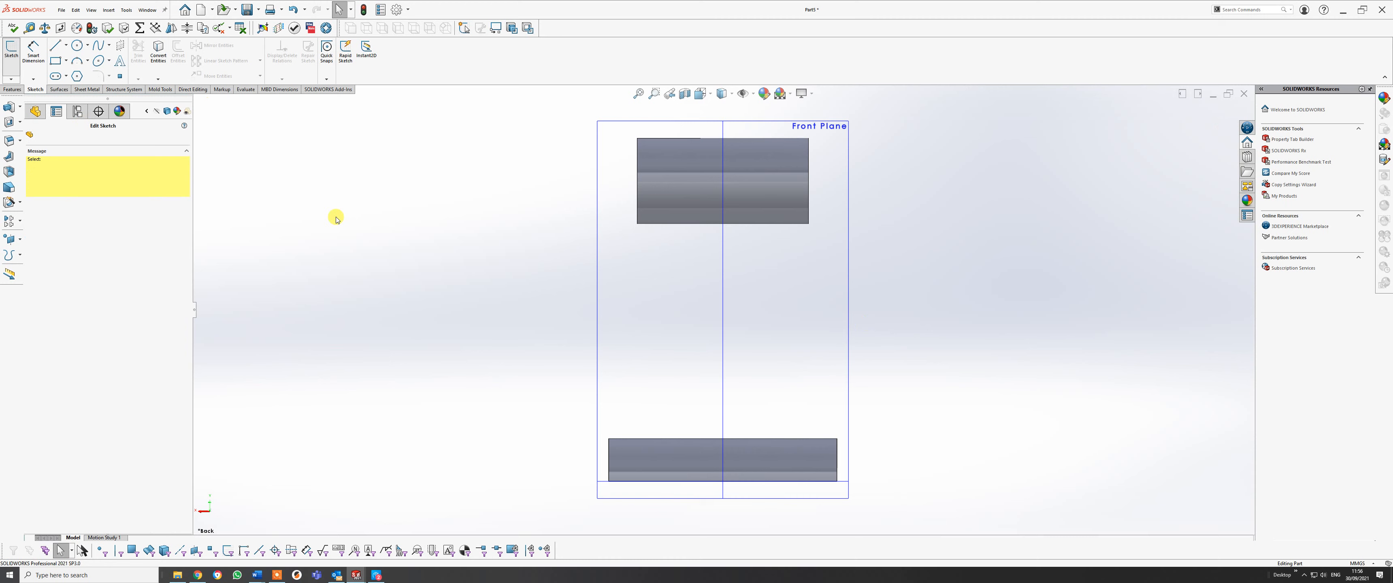
pyautogui.click(846, 297)
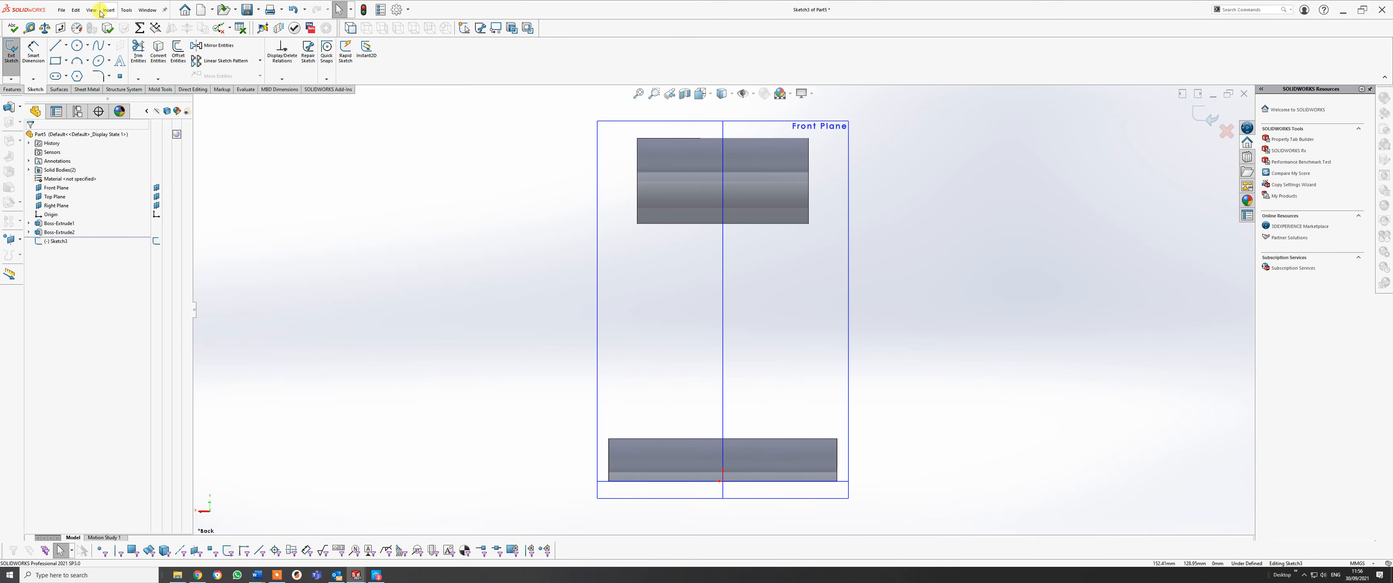
# Sketch a closed, slanted four-sided profile with lines from the cylinder's top edge down to the base's bottom edge, near one end.
pyautogui.click(54, 48)
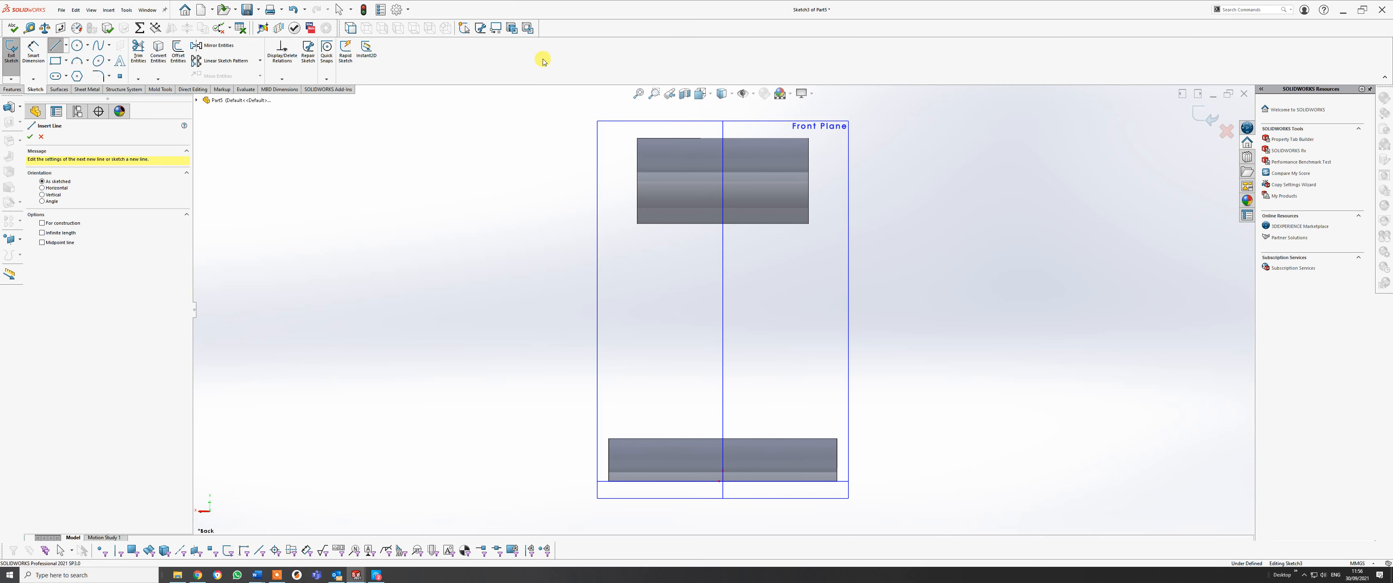
pyautogui.click(769, 138)
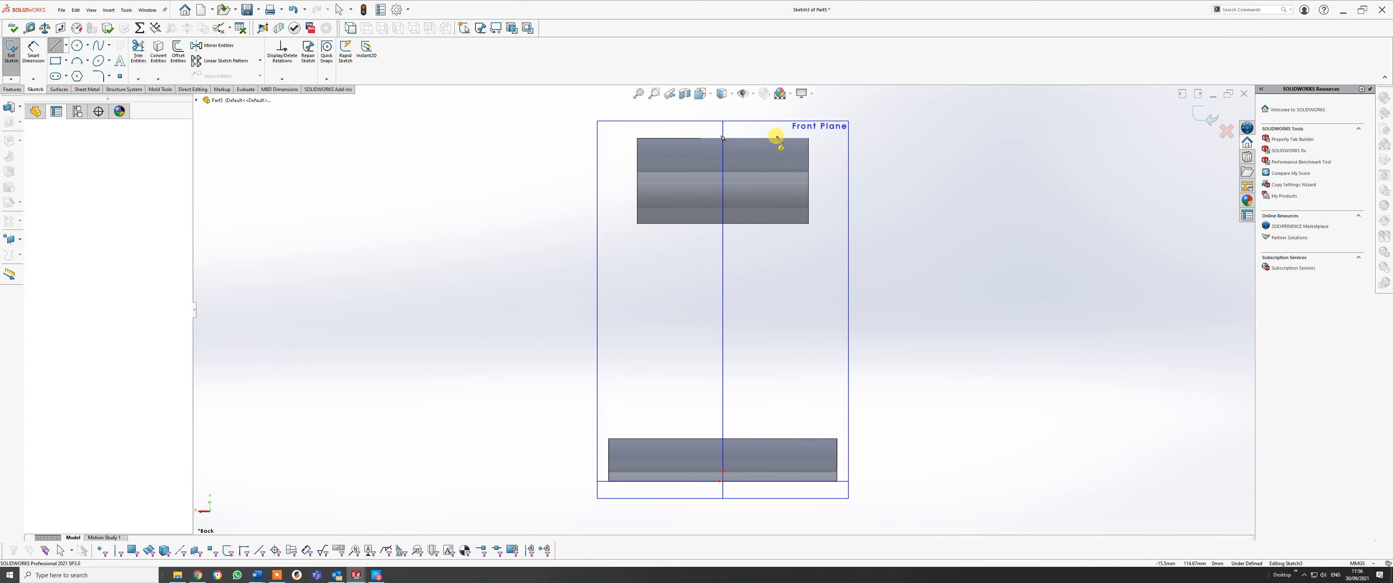
pyautogui.click(792, 138)
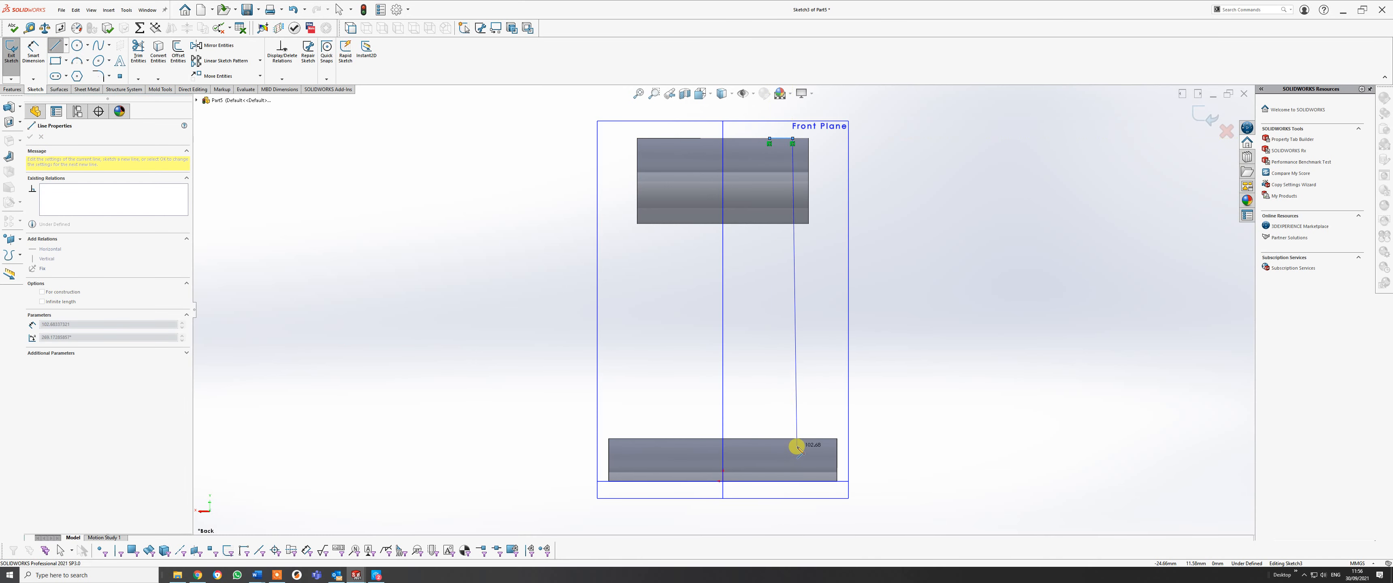
pyautogui.click(836, 482)
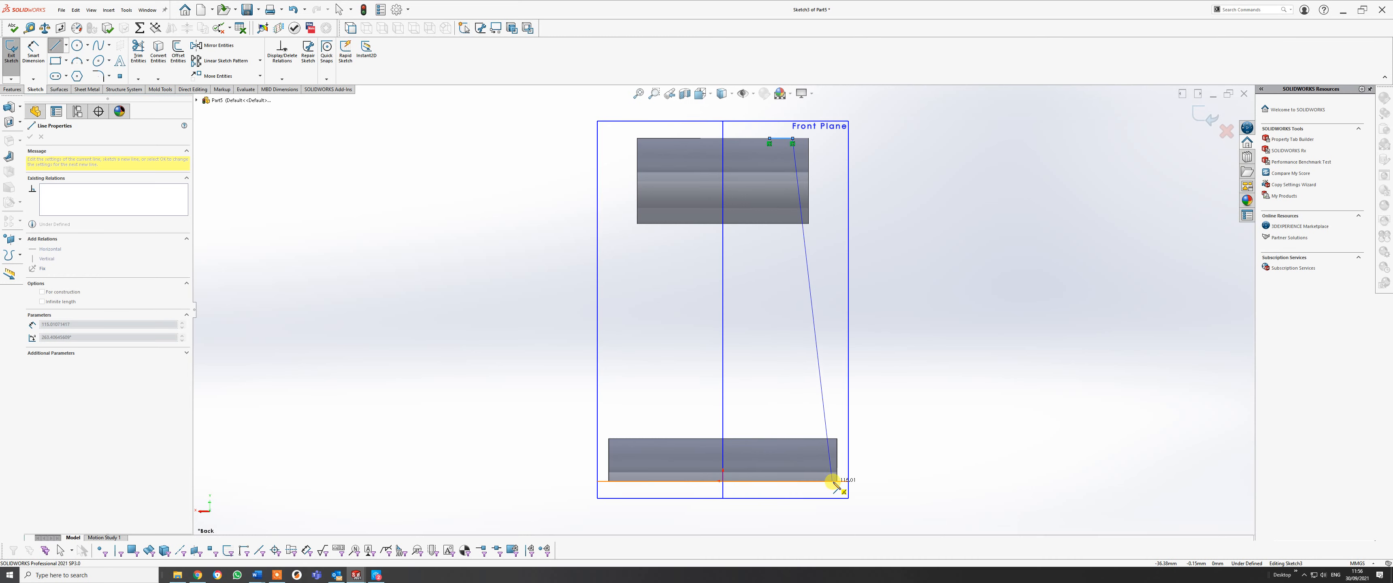
pyautogui.click(806, 481)
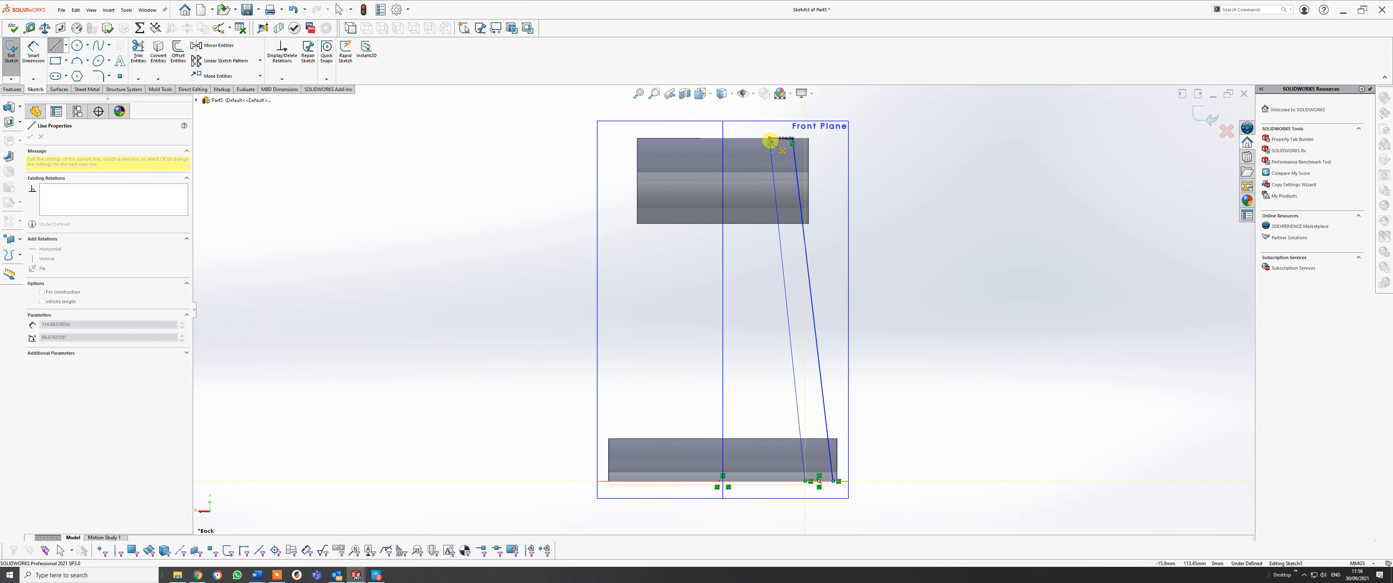
pyautogui.click(771, 142)
pyautogui.rightClick(771, 141)
pyautogui.click(792, 147)
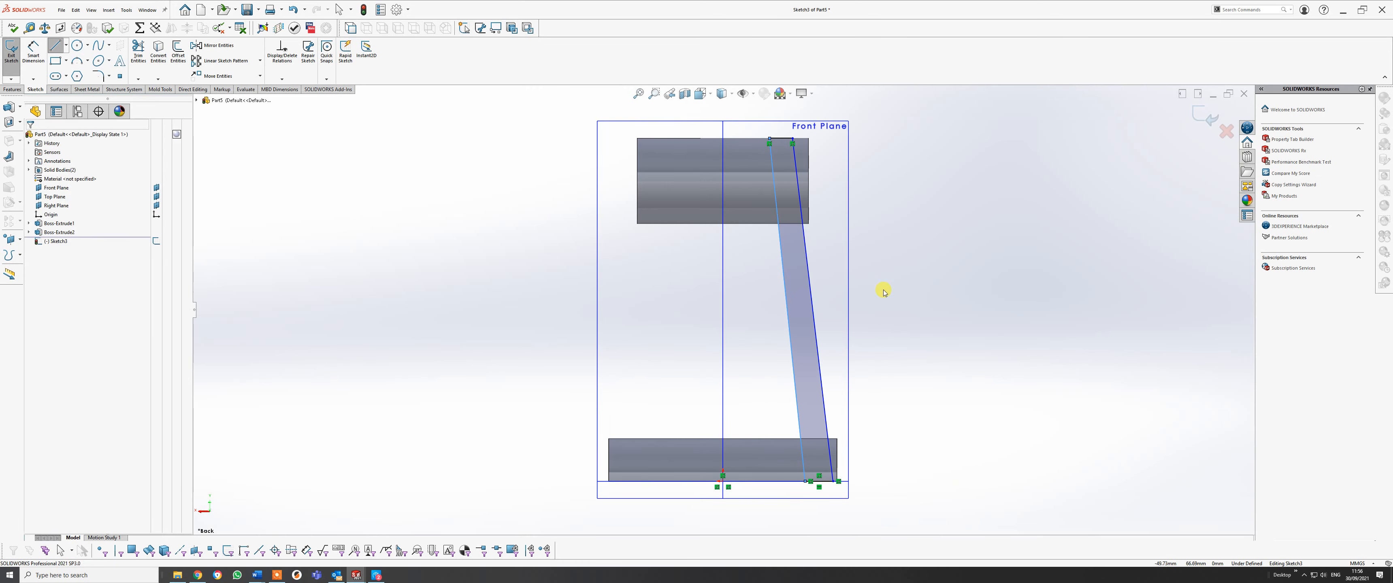
# Make the two long slanted sides of the profile parallel.
pyautogui.scroll(-1, 922, 318)
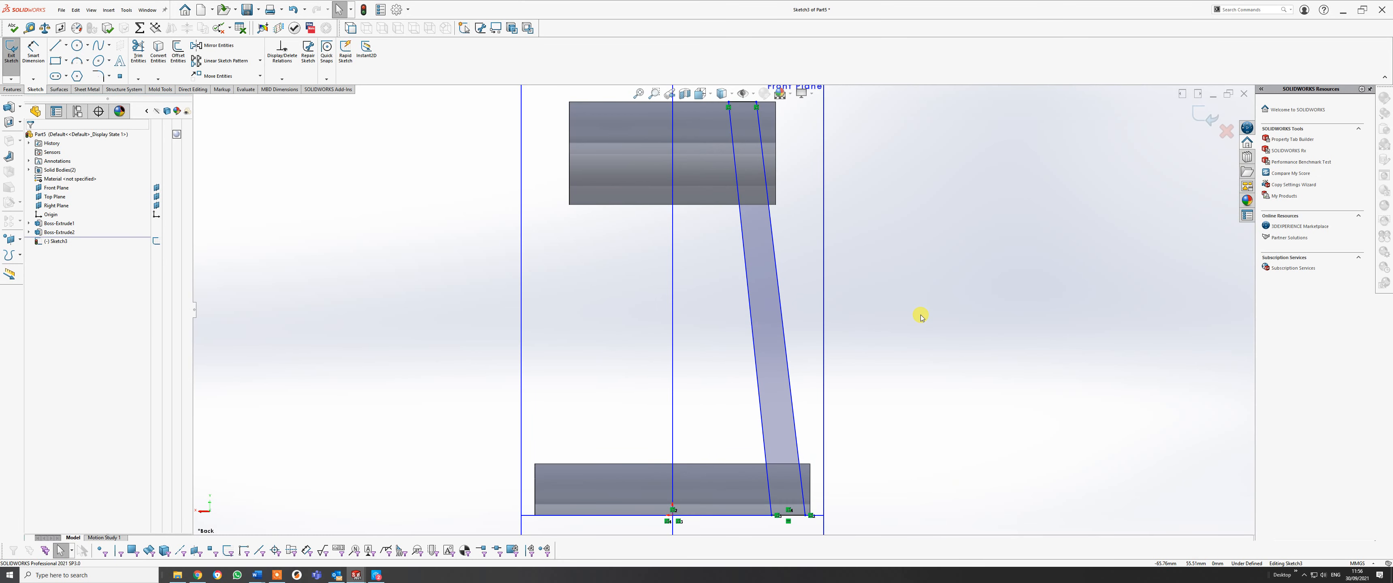
pyautogui.click(753, 332)
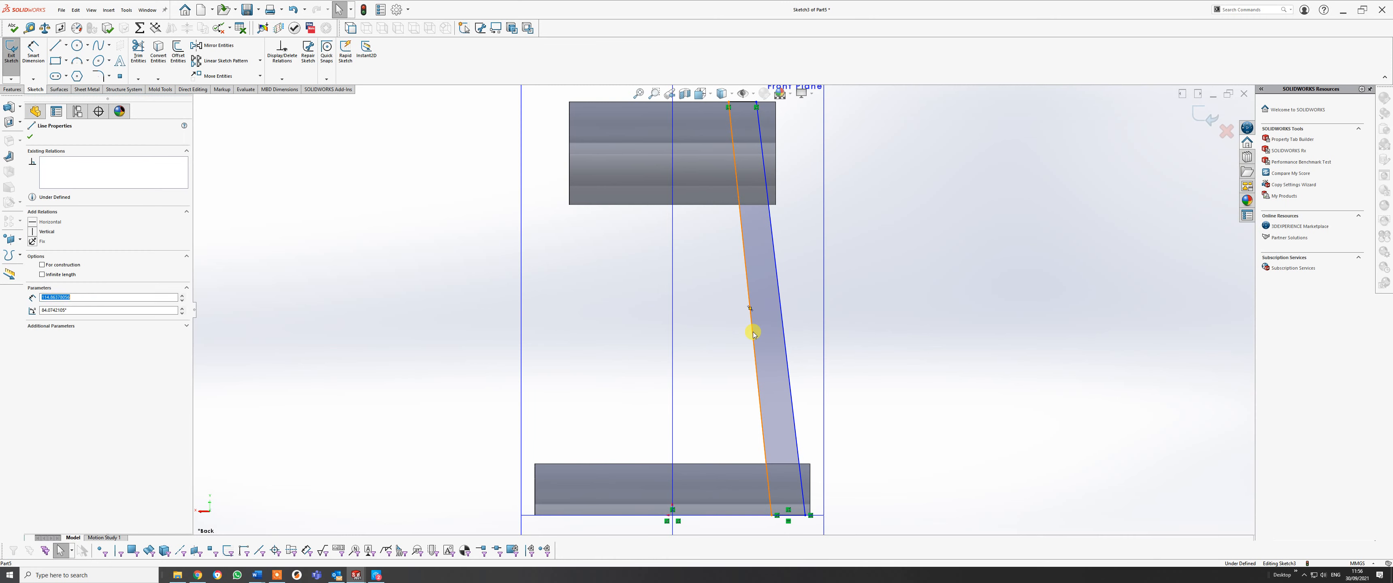
pyautogui.keyDown('ctrl'); pyautogui.click(786, 336); pyautogui.keyUp('ctrl')
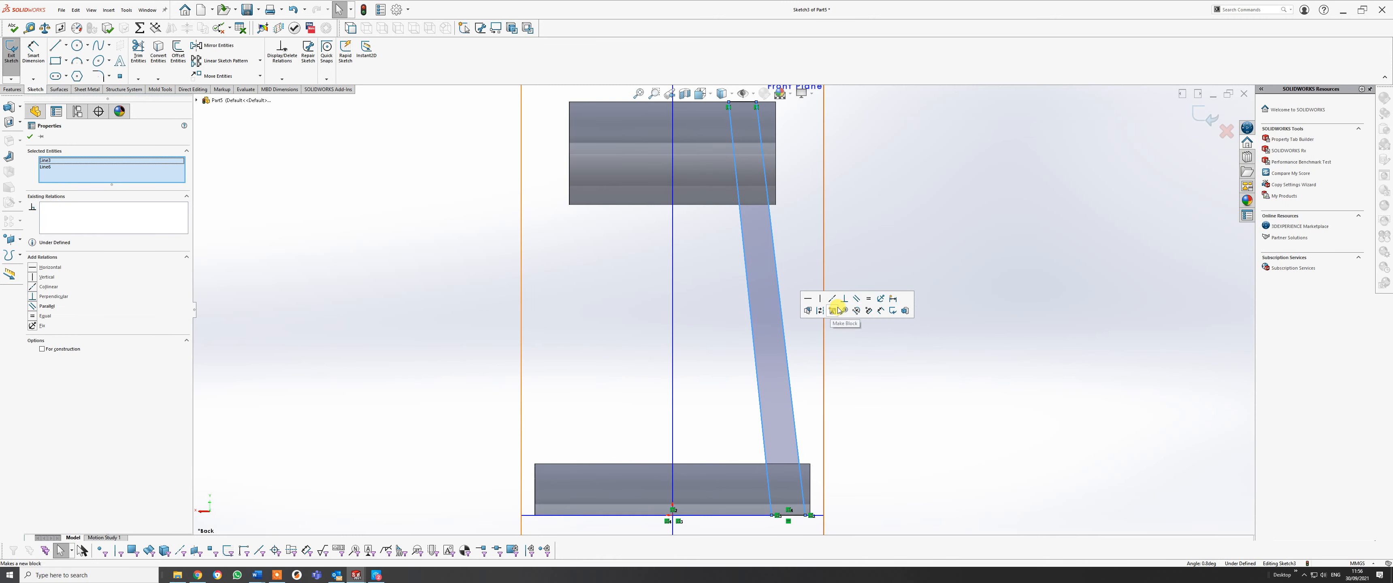
pyautogui.click(859, 300)
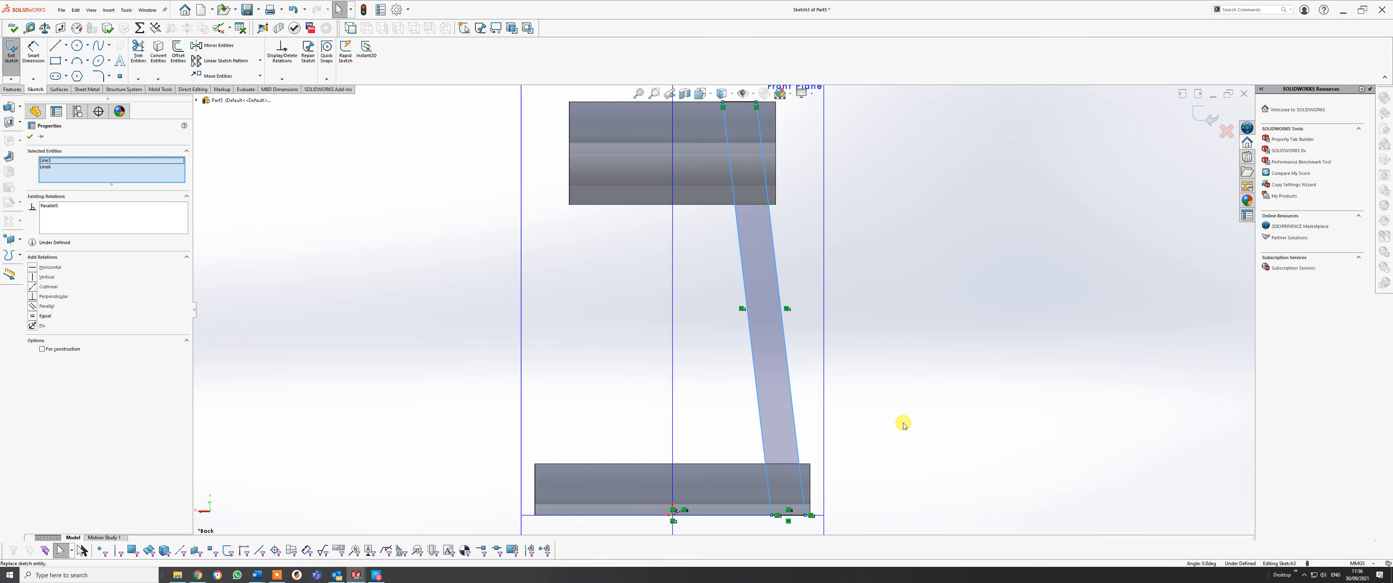
# Dimension the horizontal distance from the base's end edge to the slanted profile's nearest lower corner as 3 mm.
pyautogui.scroll(-3, 824, 517)
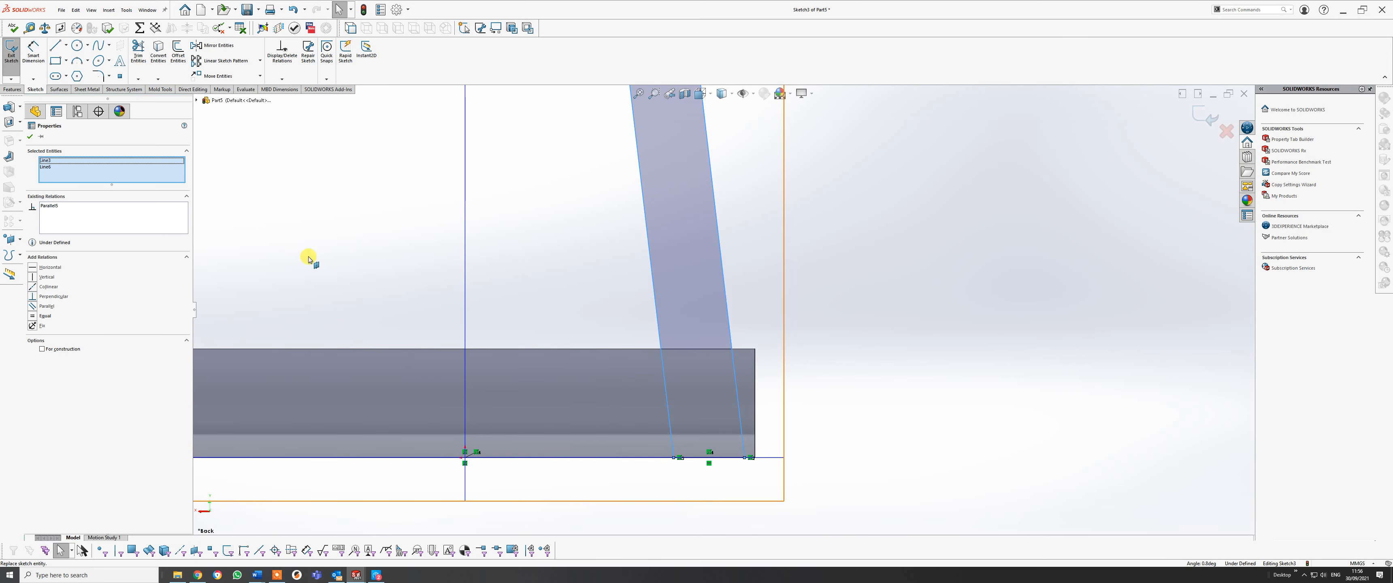
pyautogui.click(33, 51)
pyautogui.scroll(-5, 737, 444)
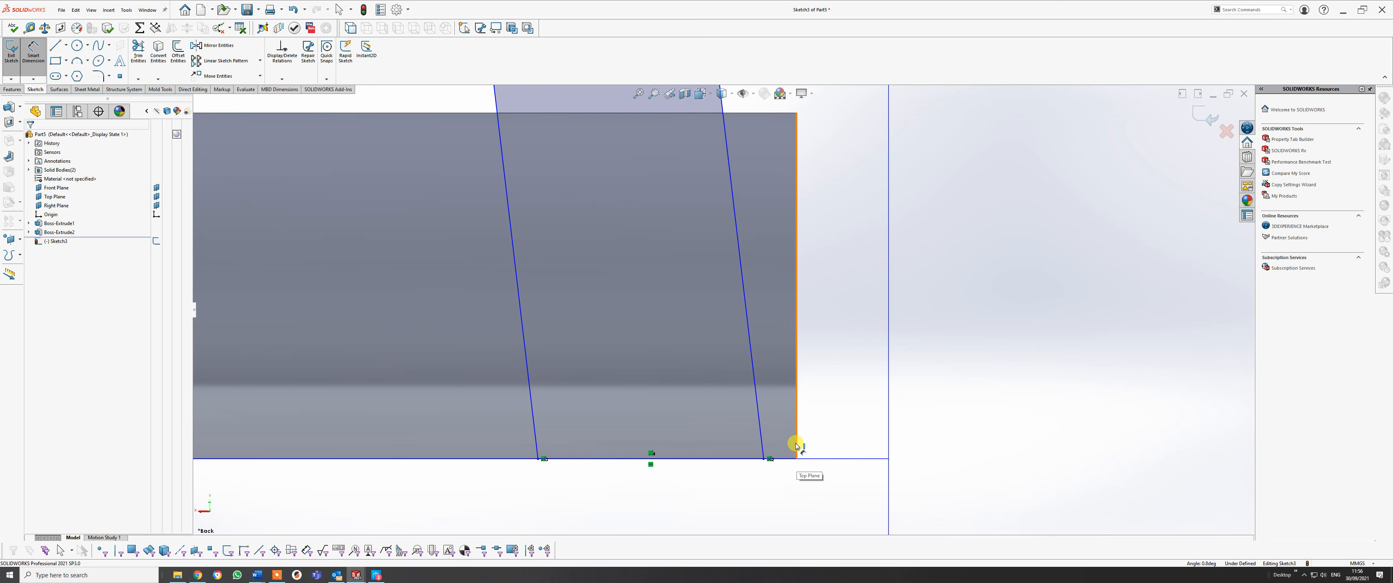
pyautogui.moveTo(796, 445); pyautogui.dragTo(784, 458, button='middle')
pyautogui.click(797, 462)
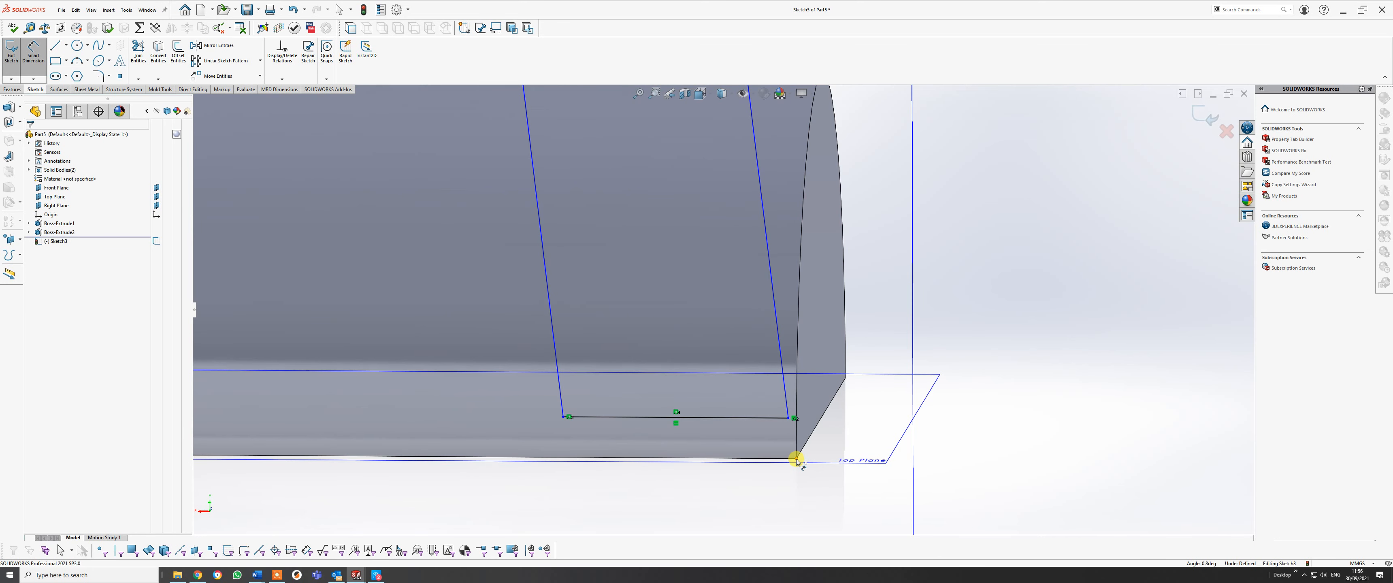
pyautogui.click(789, 418)
pyautogui.moveTo(800, 486); pyautogui.dragTo(802, 463, button='middle')
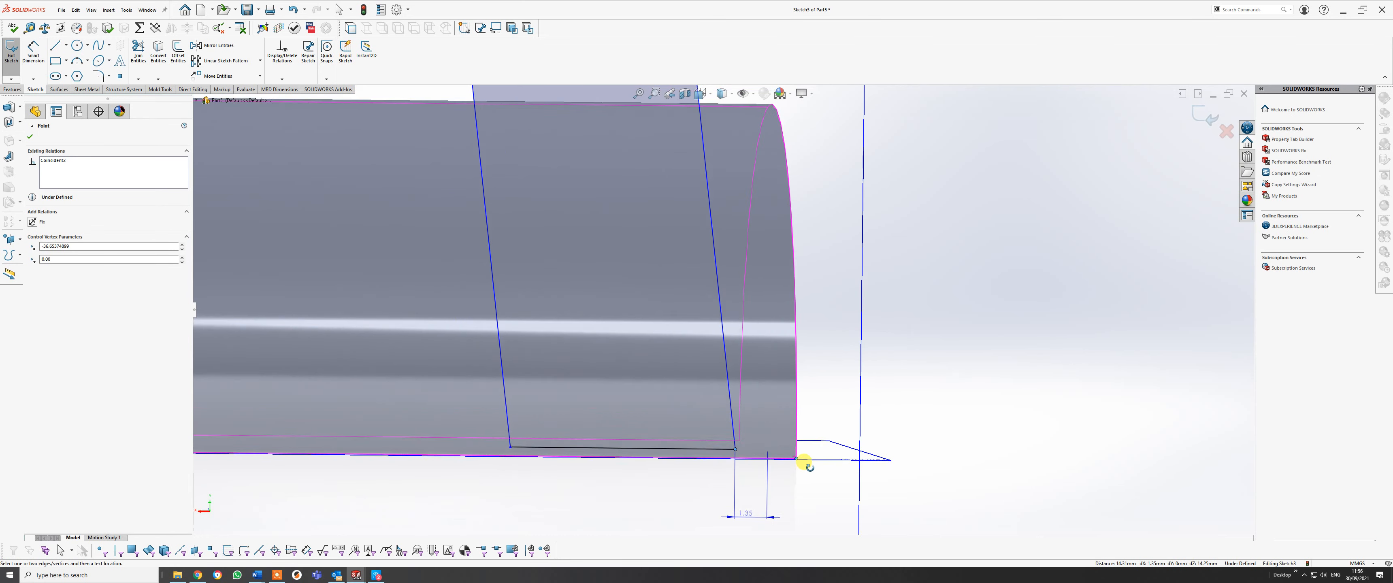
pyautogui.click(763, 500)
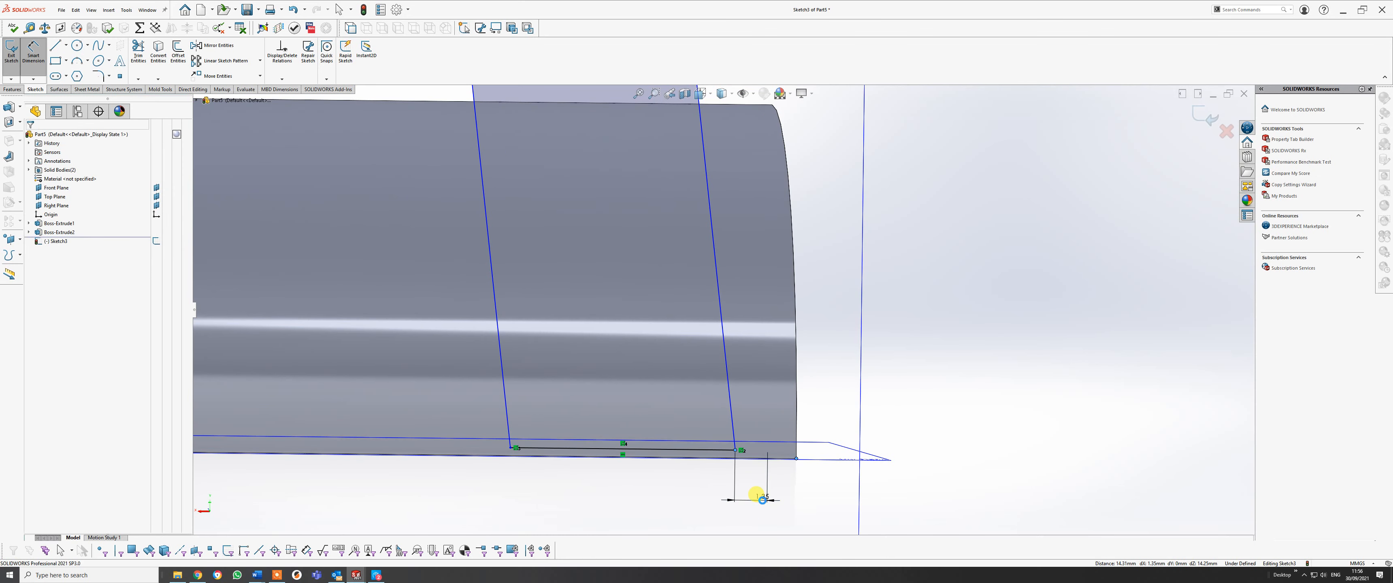
pyautogui.click(758, 495)
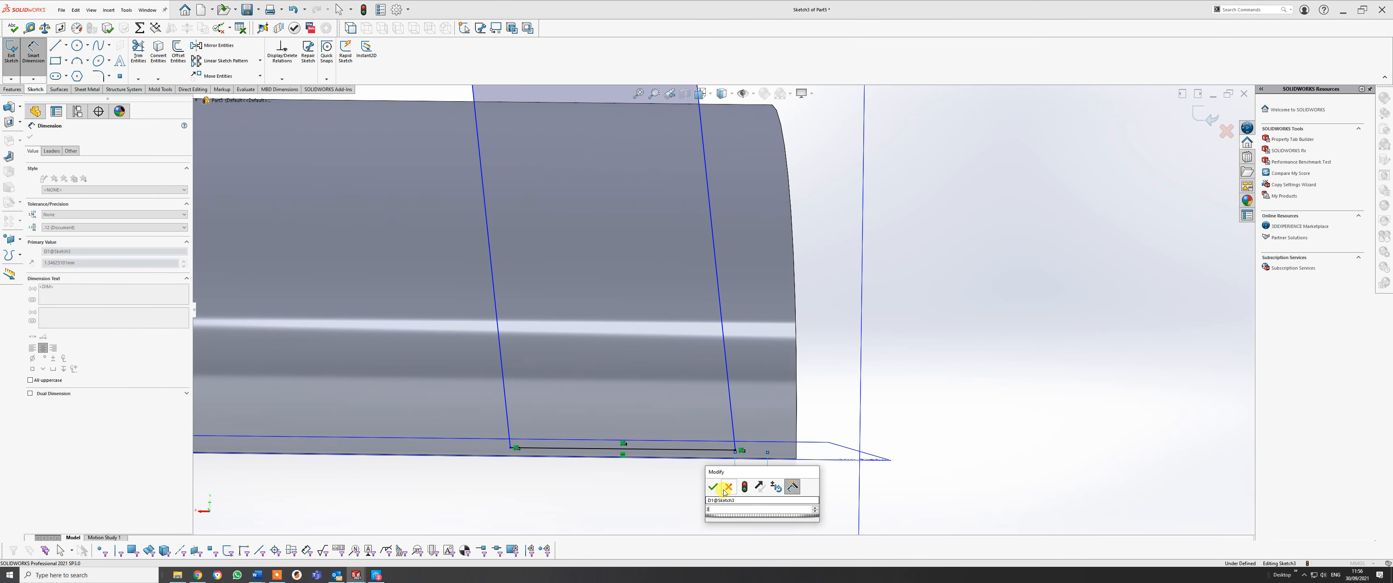
pyautogui.click(727, 489)
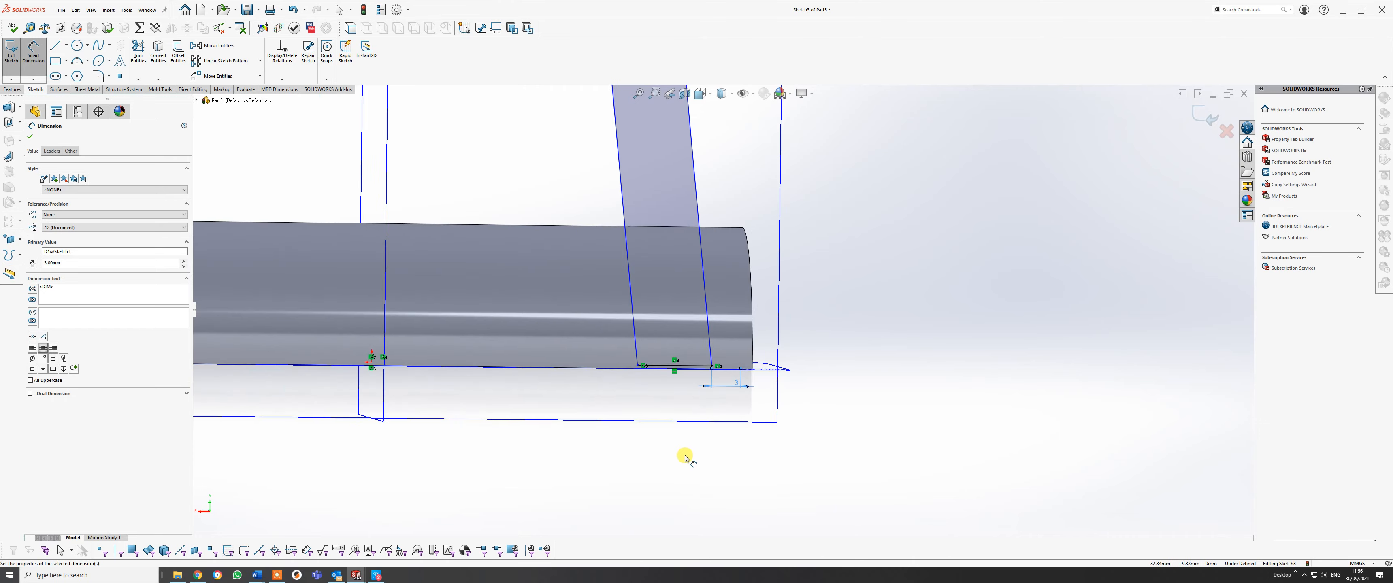
# Return to the back view and set the distance between the profile's two parallel slanted sides to 8 mm.
pyautogui.press('space')
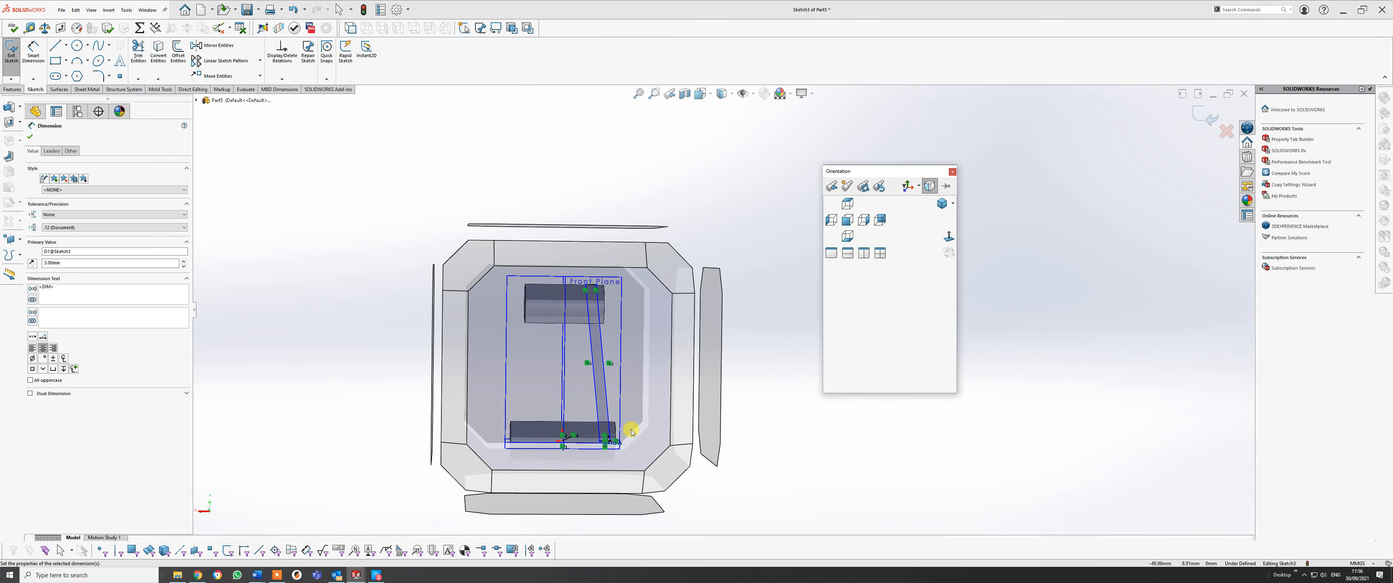
pyautogui.click(631, 433)
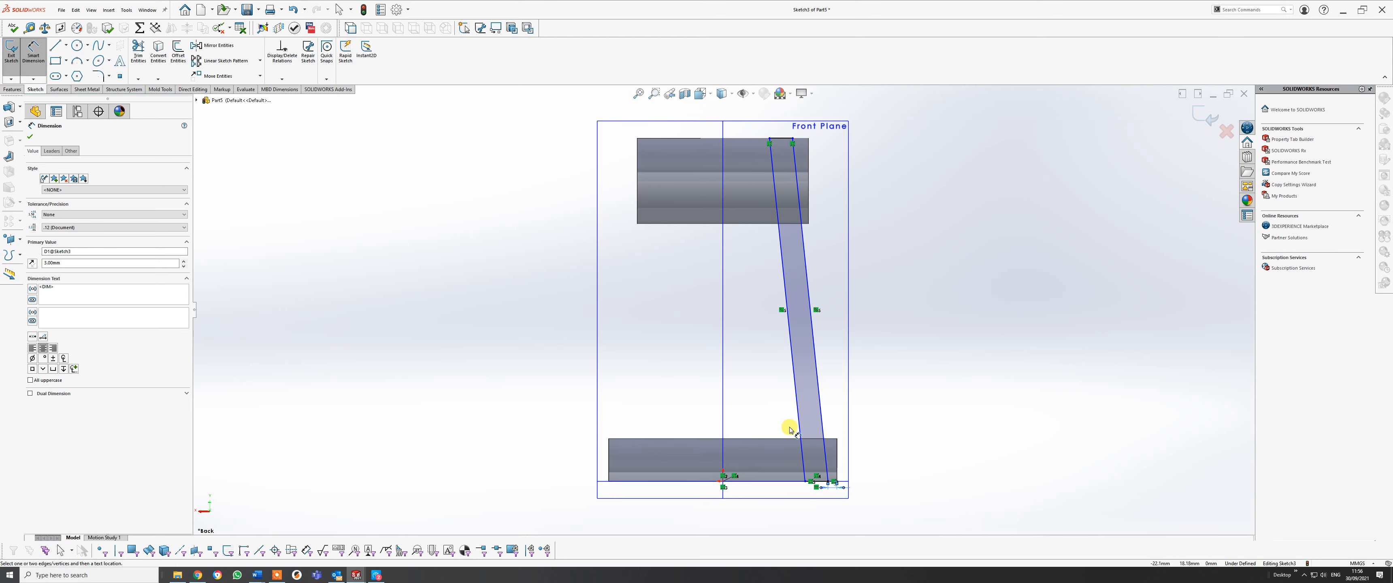
pyautogui.click(798, 407)
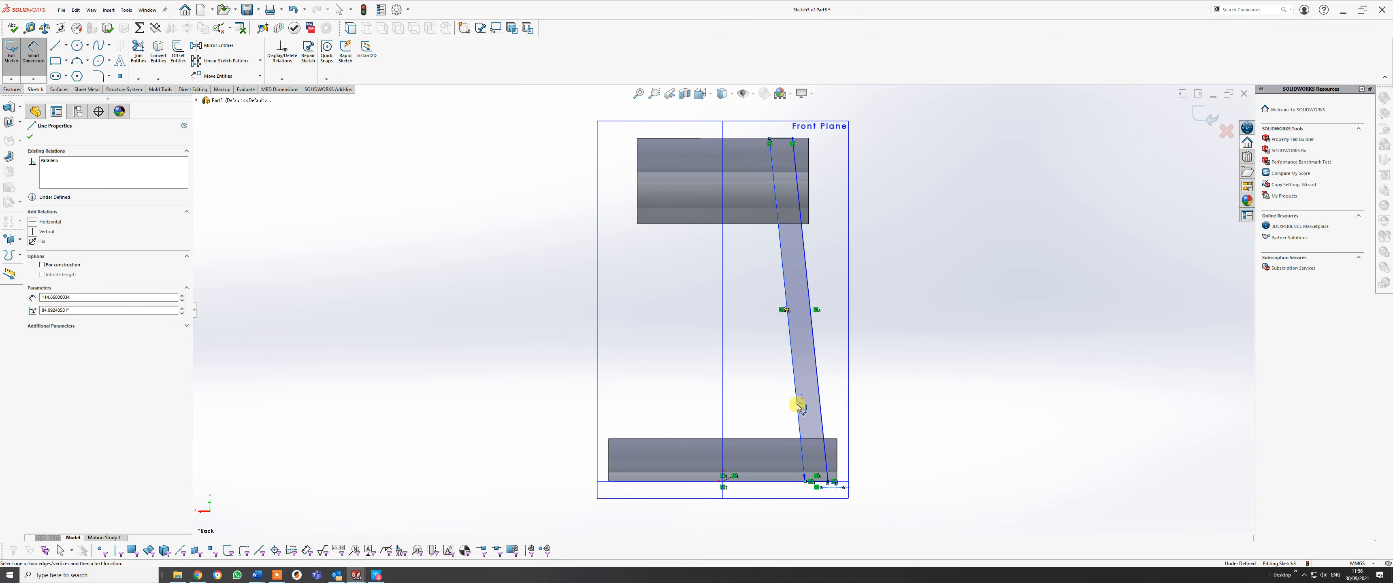
pyautogui.click(818, 402)
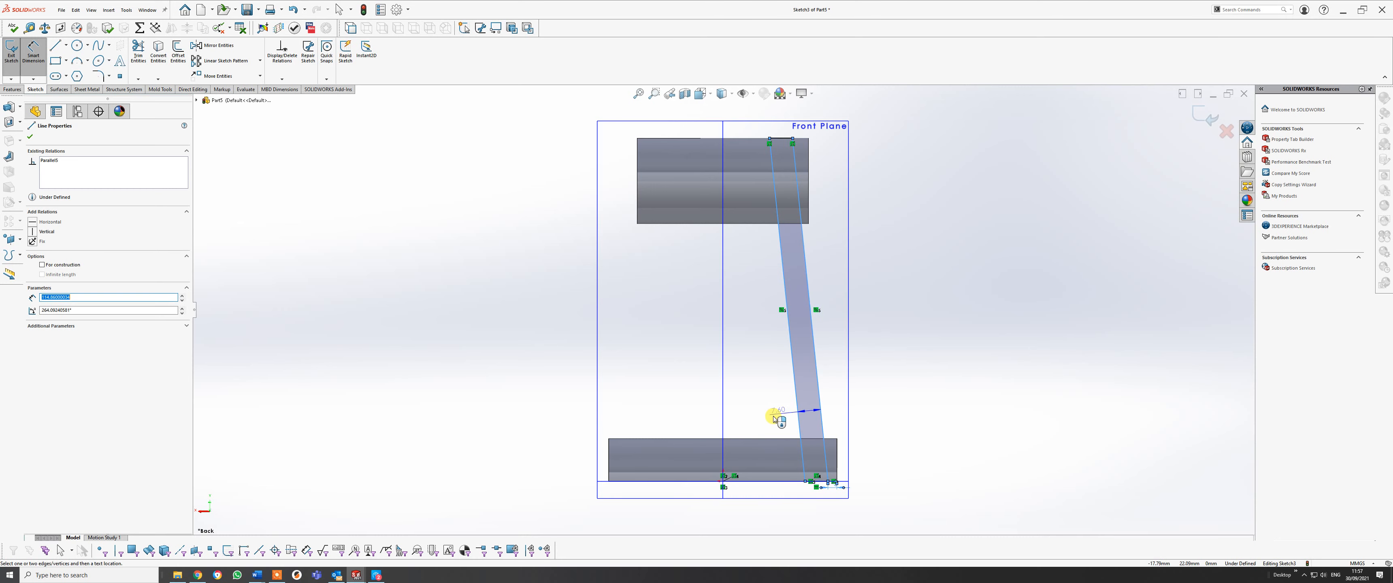
pyautogui.click(763, 415)
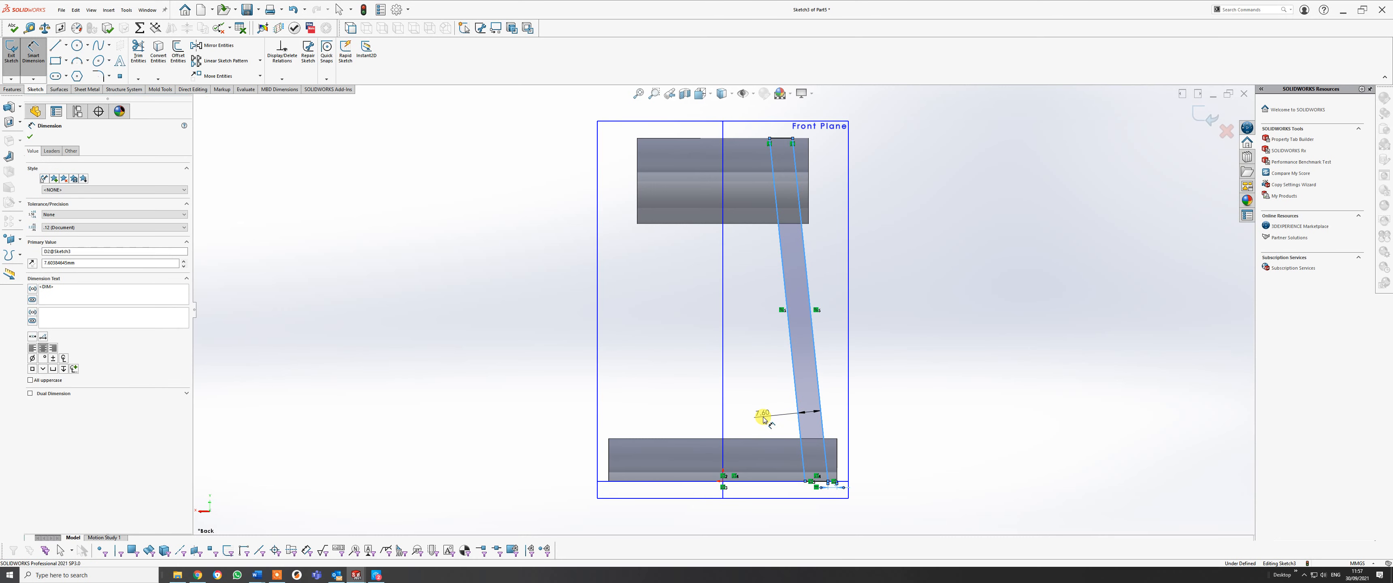
pyautogui.press('Return')
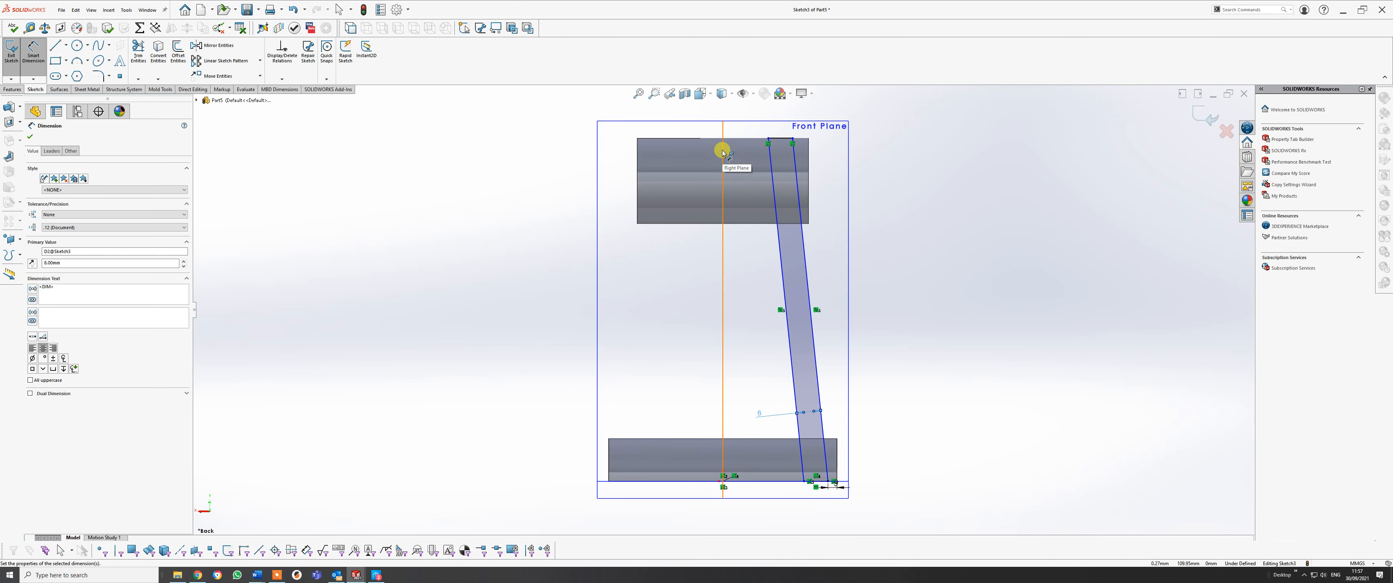
# Dimension the midpoint of the profile's short top line from the Right Plane as 35/2 mm.
pyautogui.click(781, 140)
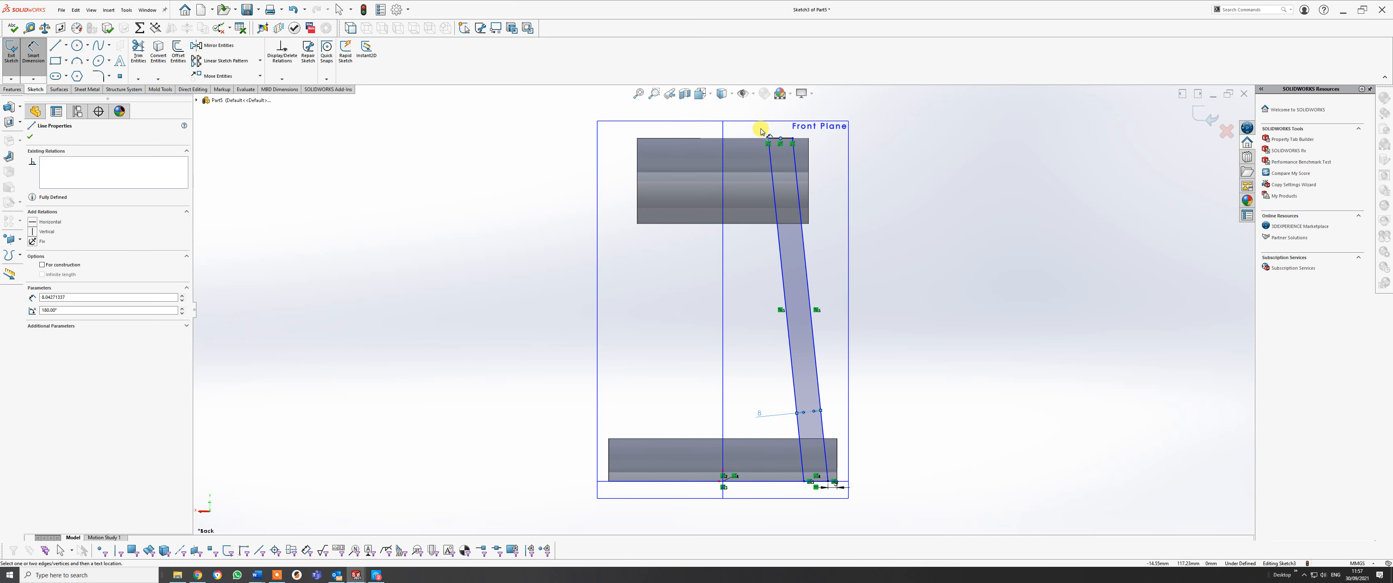
pyautogui.click(724, 137)
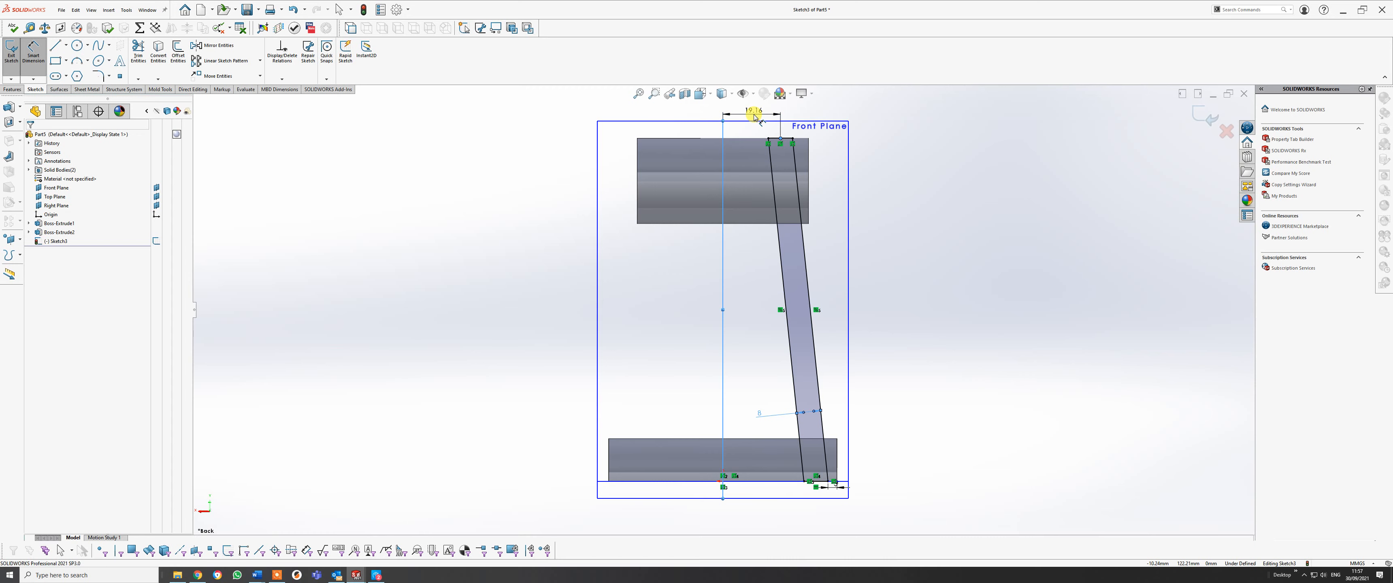
pyautogui.click(756, 116)
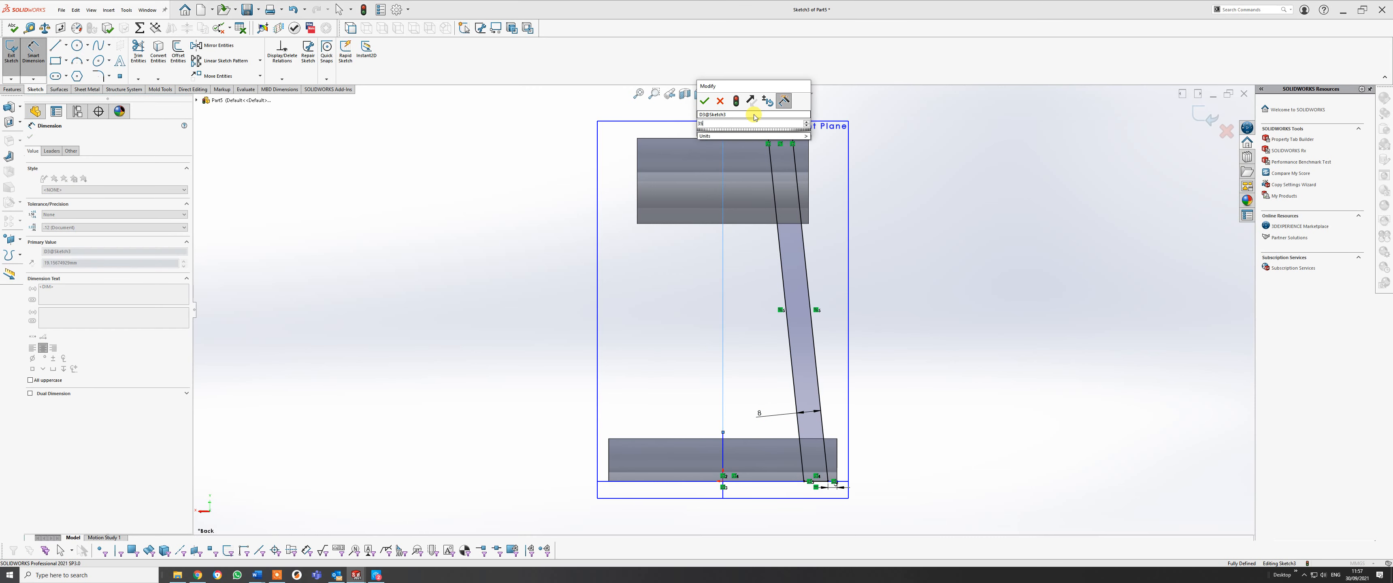
pyautogui.write('35/2')
pyautogui.press('Return')
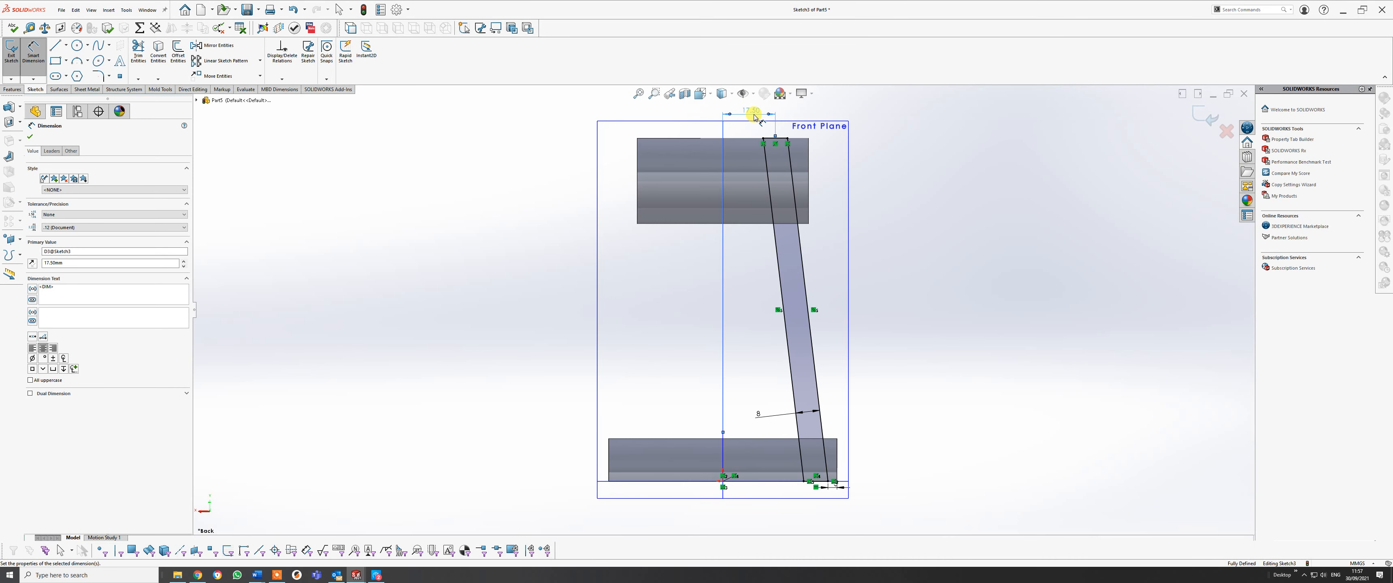
# Extrude the slanted profile 28.5 mm in both directions from the sketch plane as a separate body, with Merge result off.
pyautogui.moveTo(787, 180)
pyautogui.mouseDown(button='middle')
pyautogui.moveTo(799, 181)
pyautogui.moveTo(696, 193)
pyautogui.moveTo(768, 187)
pyautogui.mouseUp(button='middle')
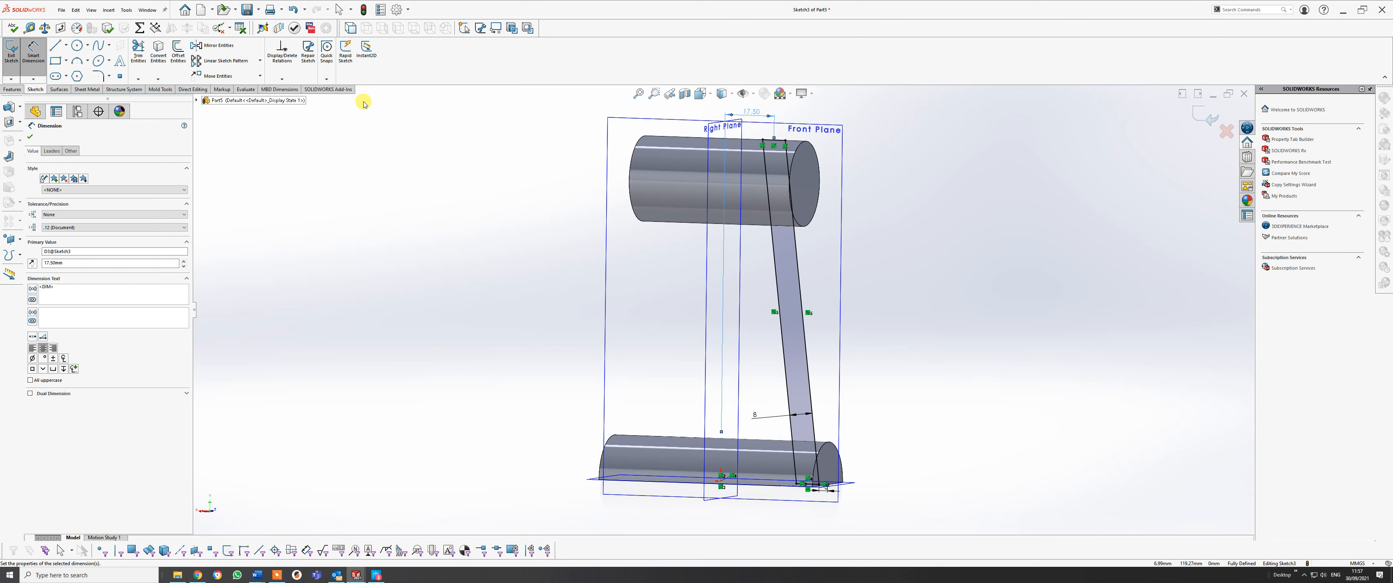
pyautogui.moveTo(666, 187)
pyautogui.mouseDown(button='middle')
pyautogui.moveTo(632, 174)
pyautogui.moveTo(566, 196)
pyautogui.moveTo(572, 177)
pyautogui.moveTo(637, 187)
pyautogui.mouseUp(button='middle')
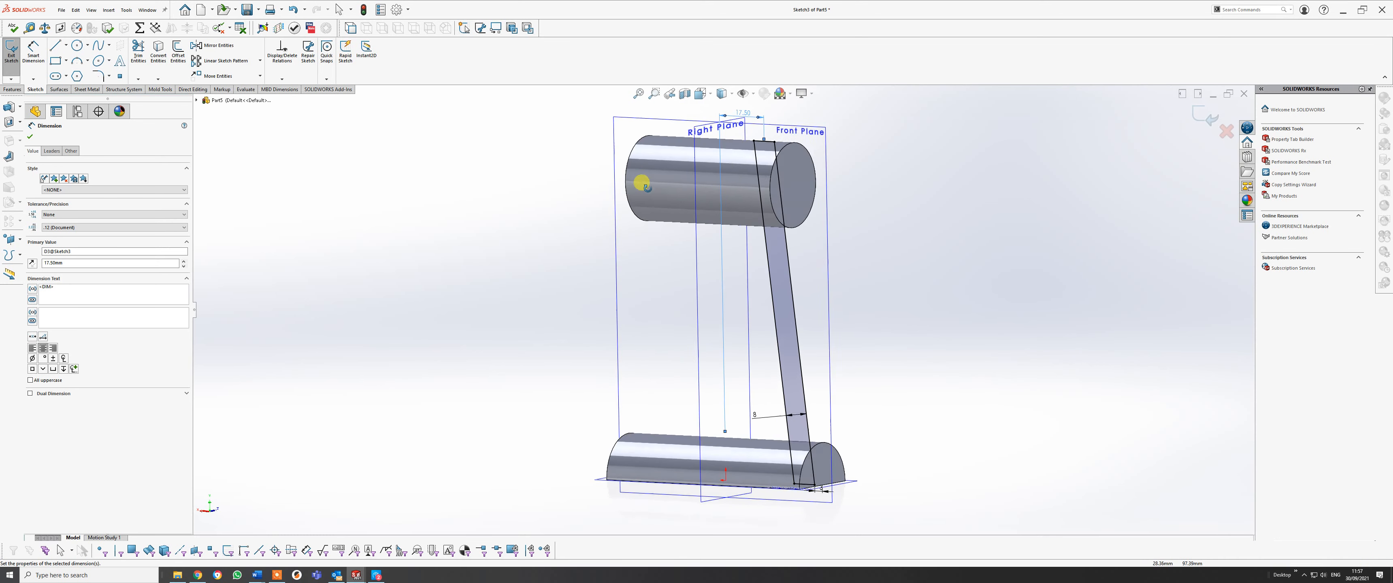
pyautogui.click(13, 90)
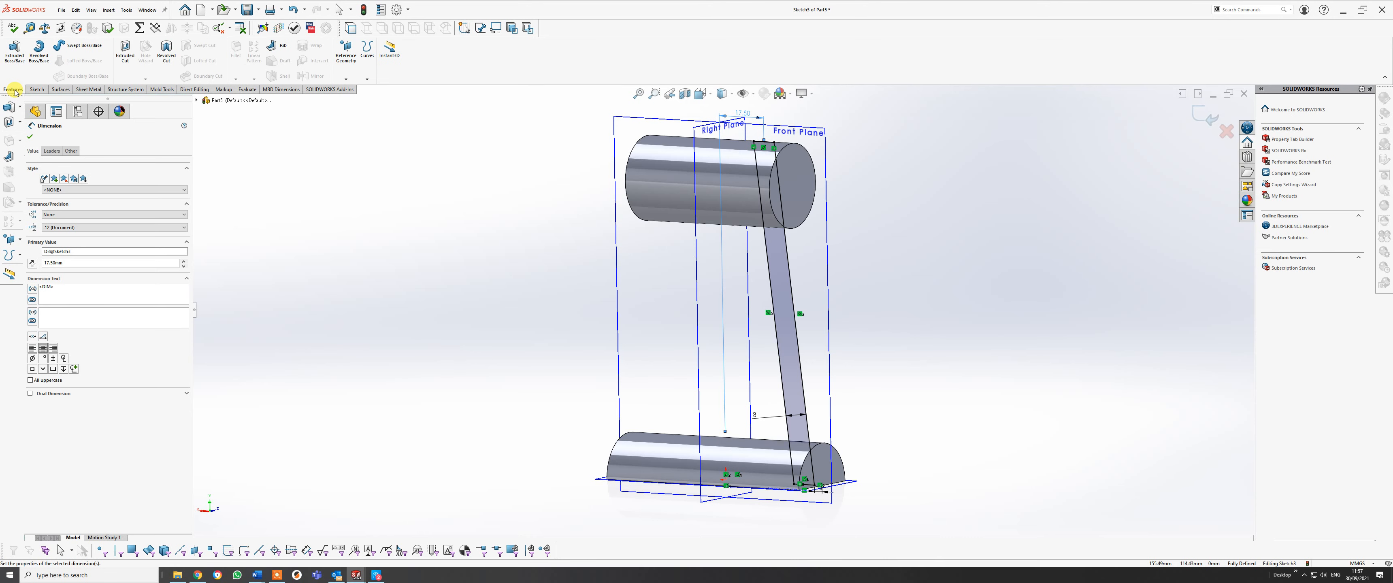
pyautogui.click(14, 51)
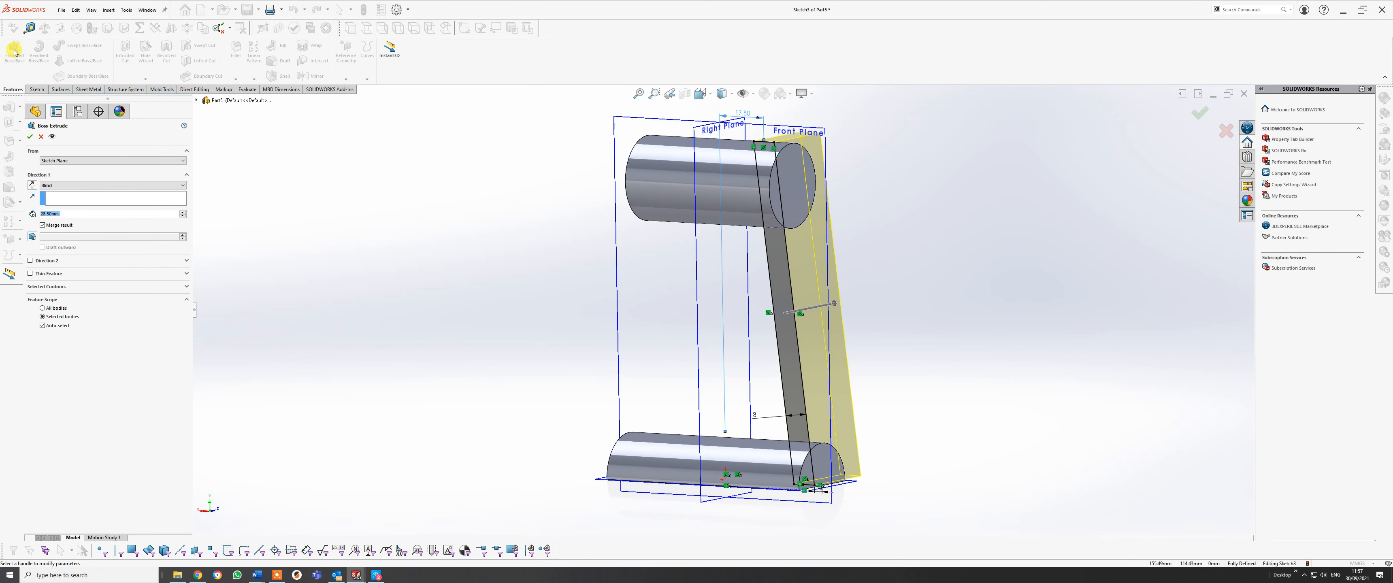
pyautogui.moveTo(890, 313); pyautogui.dragTo(800, 315, button='middle')
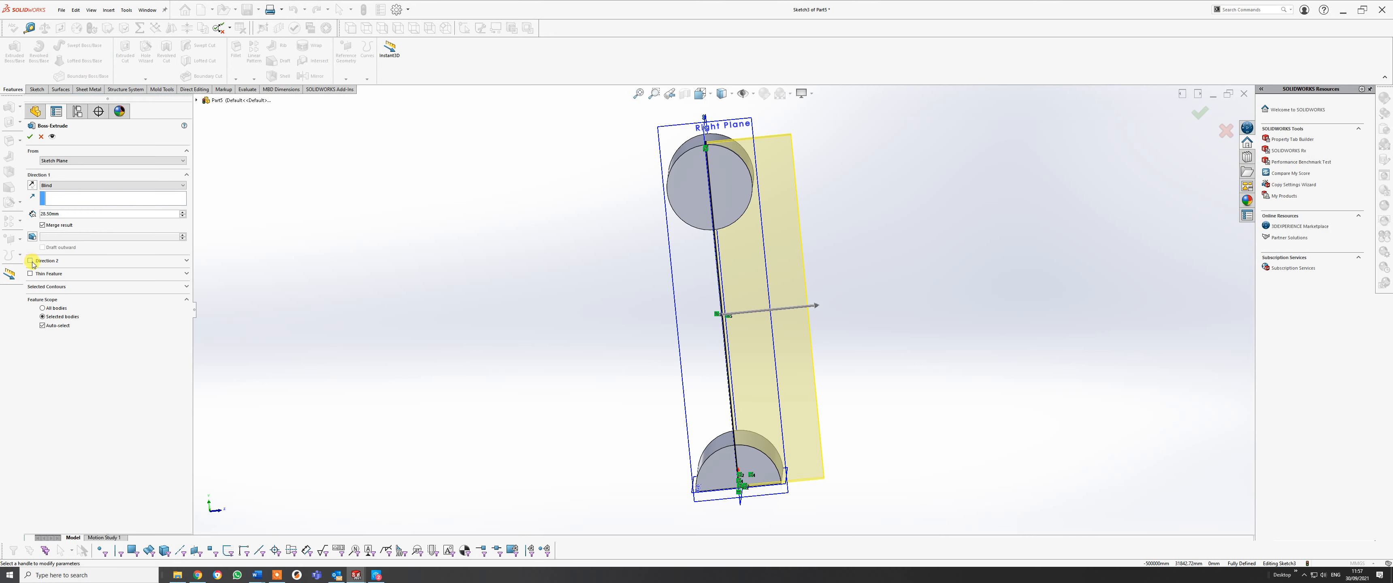
pyautogui.click(31, 261)
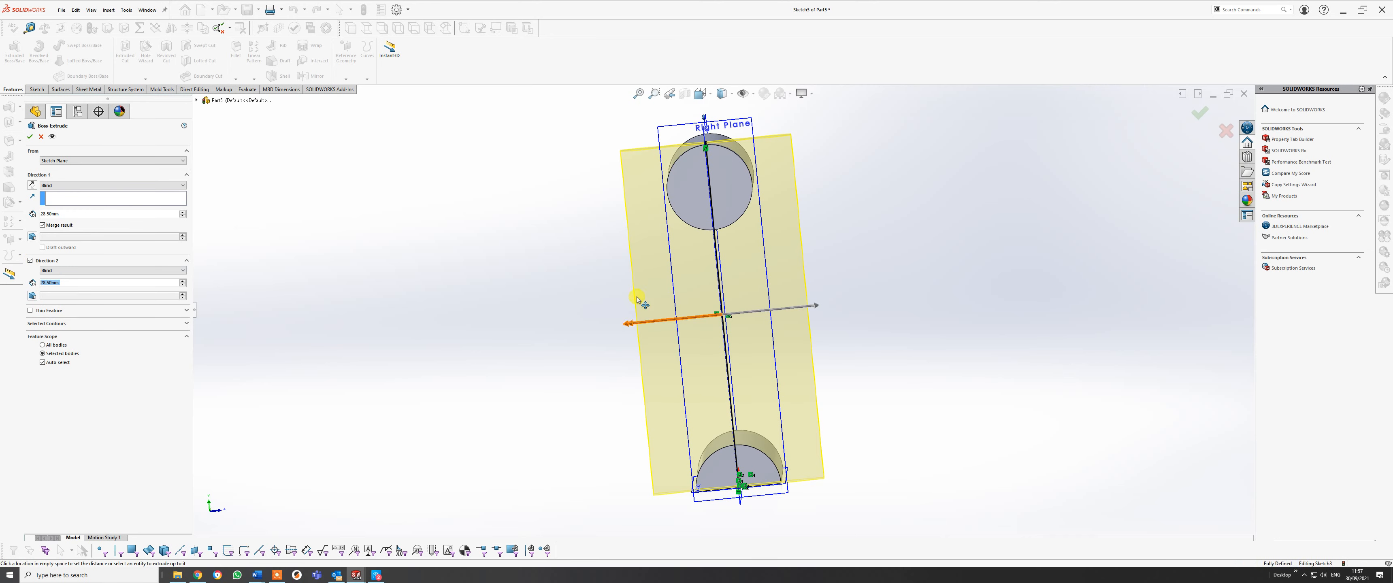
pyautogui.moveTo(638, 302); pyautogui.dragTo(678, 303, button='middle')
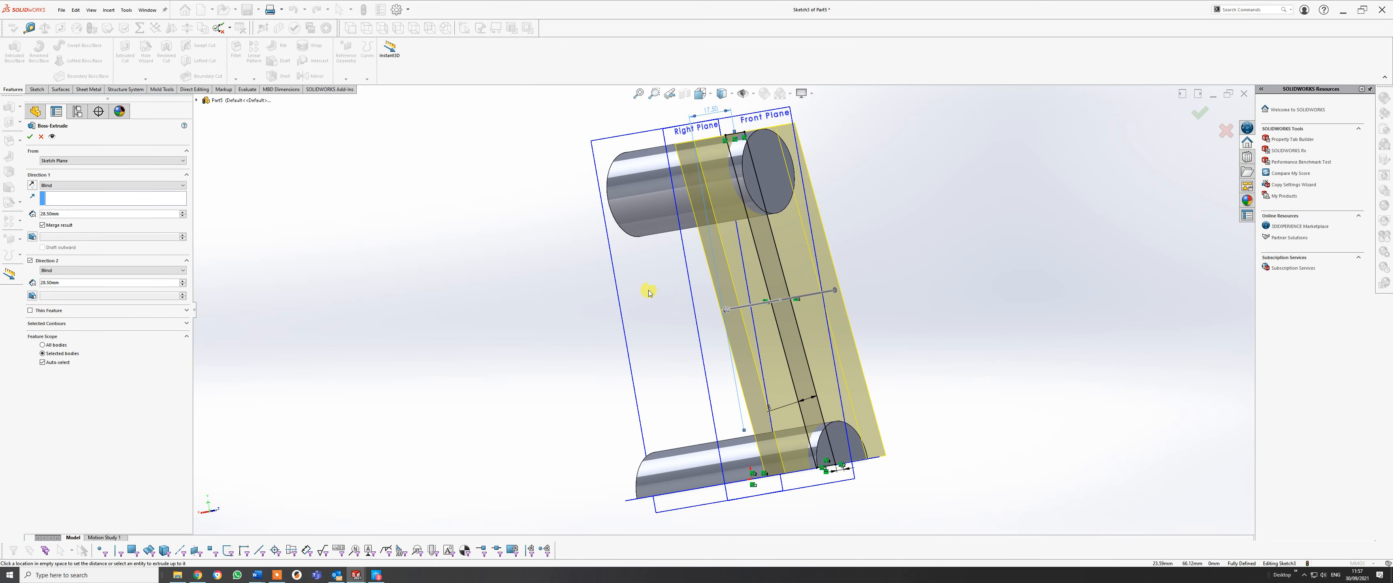
pyautogui.click(42, 225)
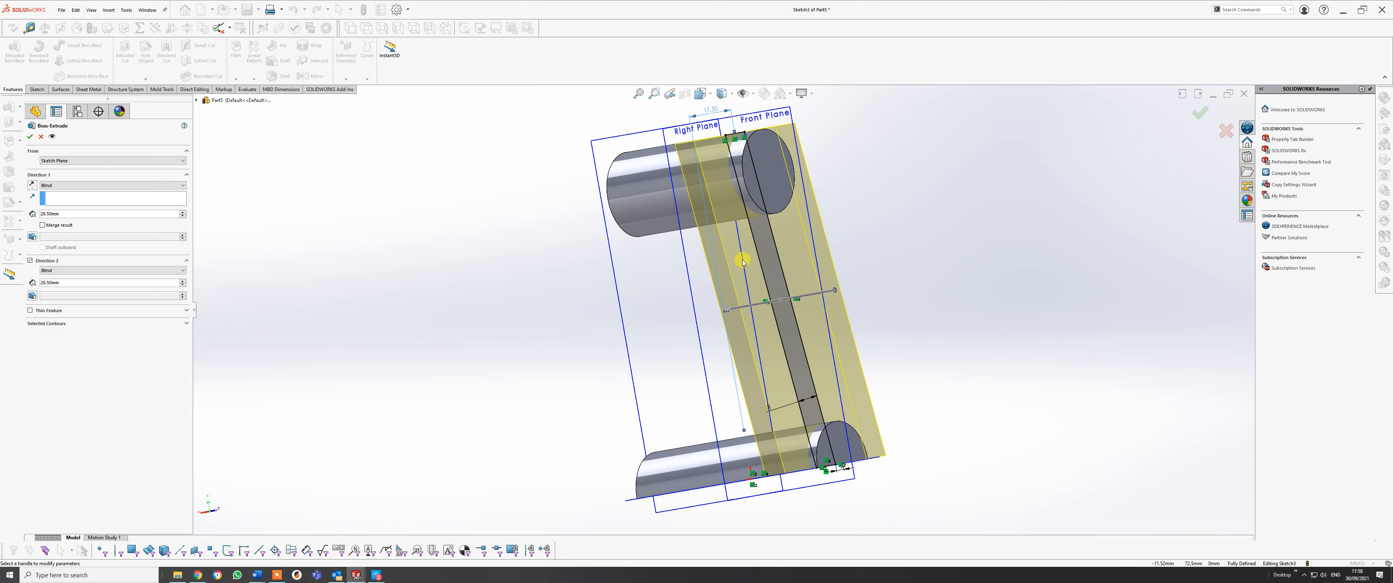
pyautogui.moveTo(742, 261); pyautogui.dragTo(800, 264, button='middle')
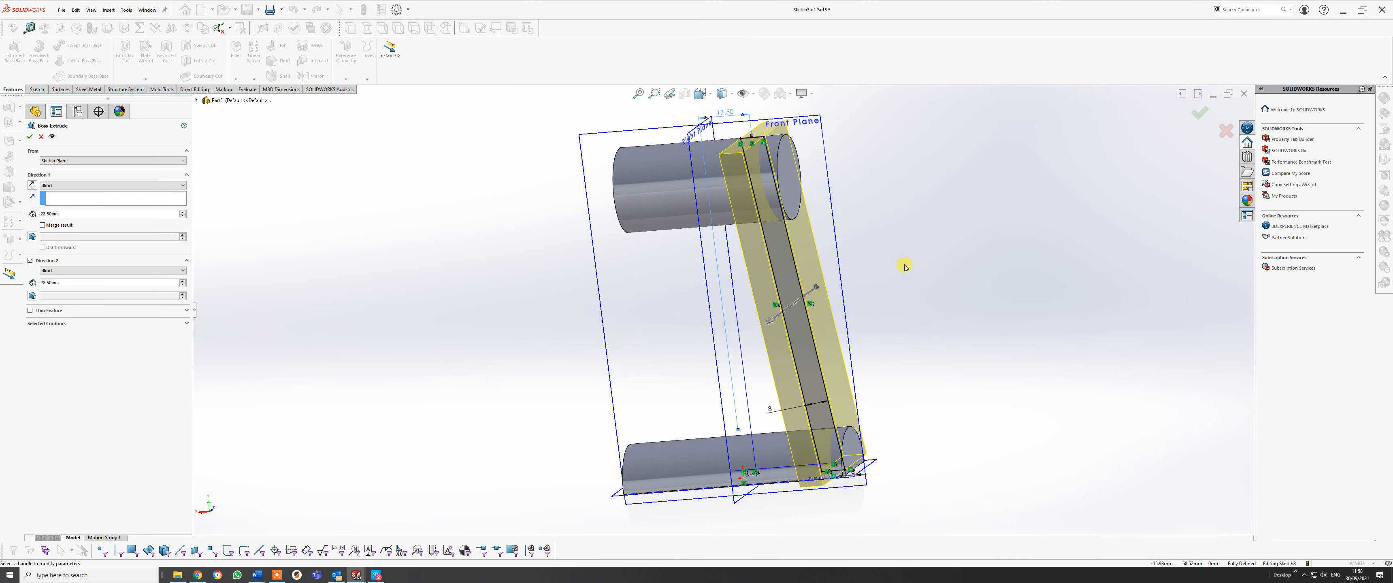
pyautogui.click(1199, 114)
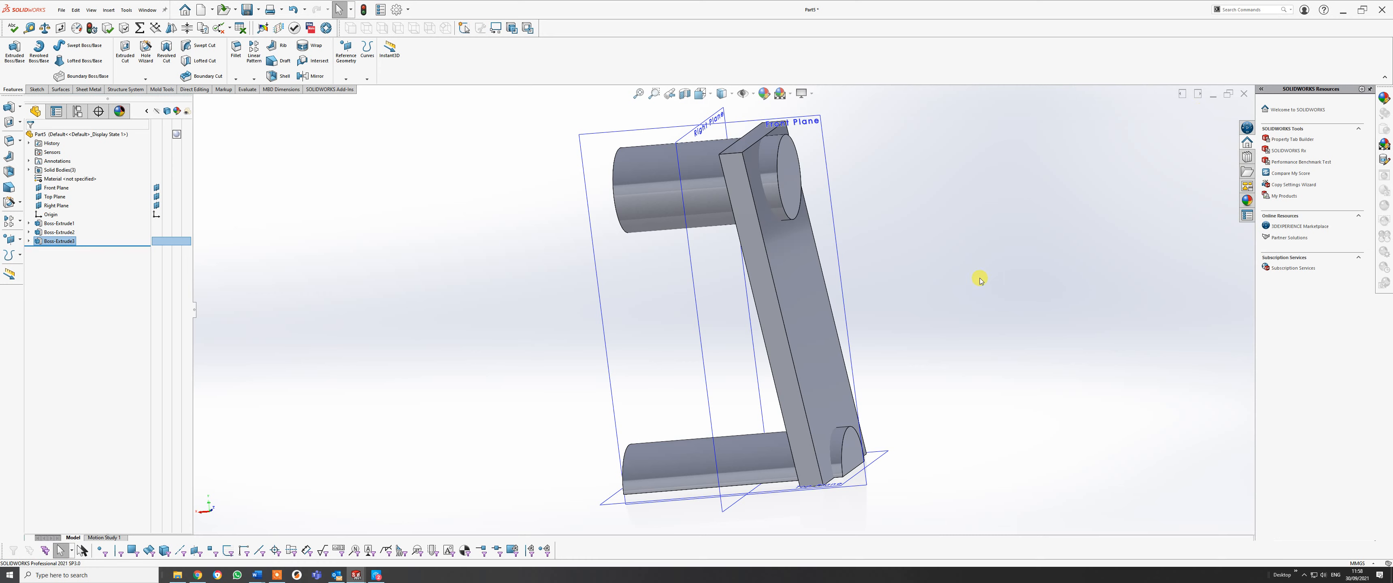
# Orient the model to the left view and start a new sketch on the Right Plane.
pyautogui.moveTo(849, 244)
pyautogui.mouseDown(button='middle')
pyautogui.moveTo(748, 252)
pyautogui.moveTo(828, 243)
pyautogui.mouseUp(button='middle')
pyautogui.press('space')
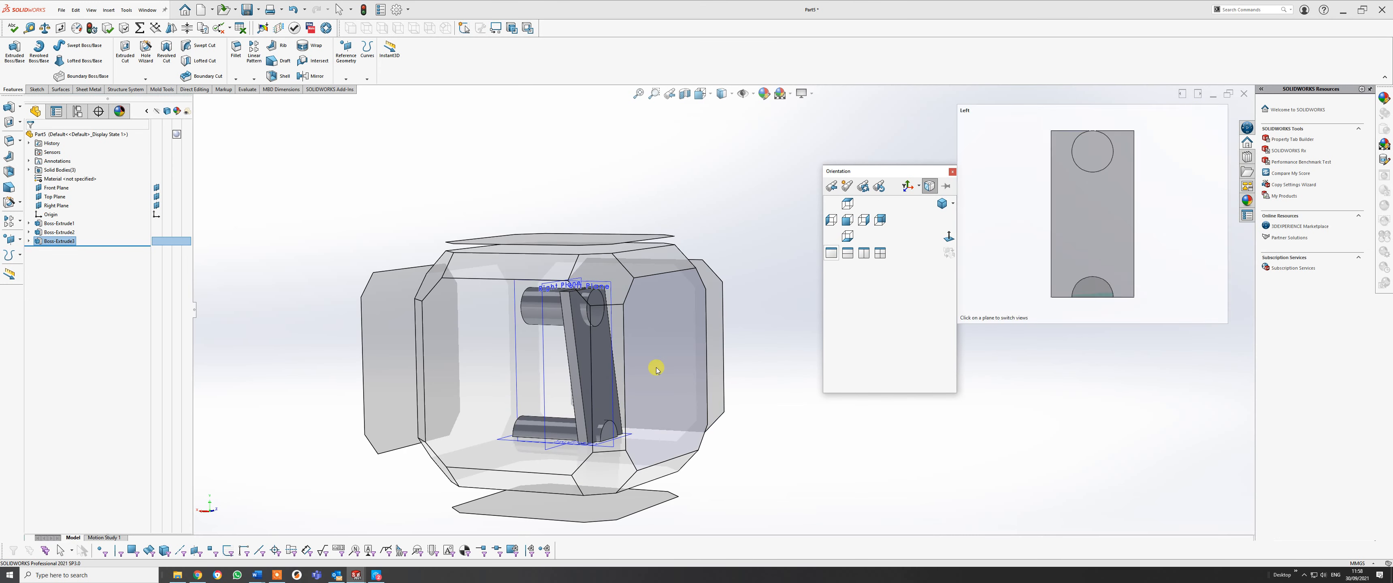
pyautogui.click(654, 367)
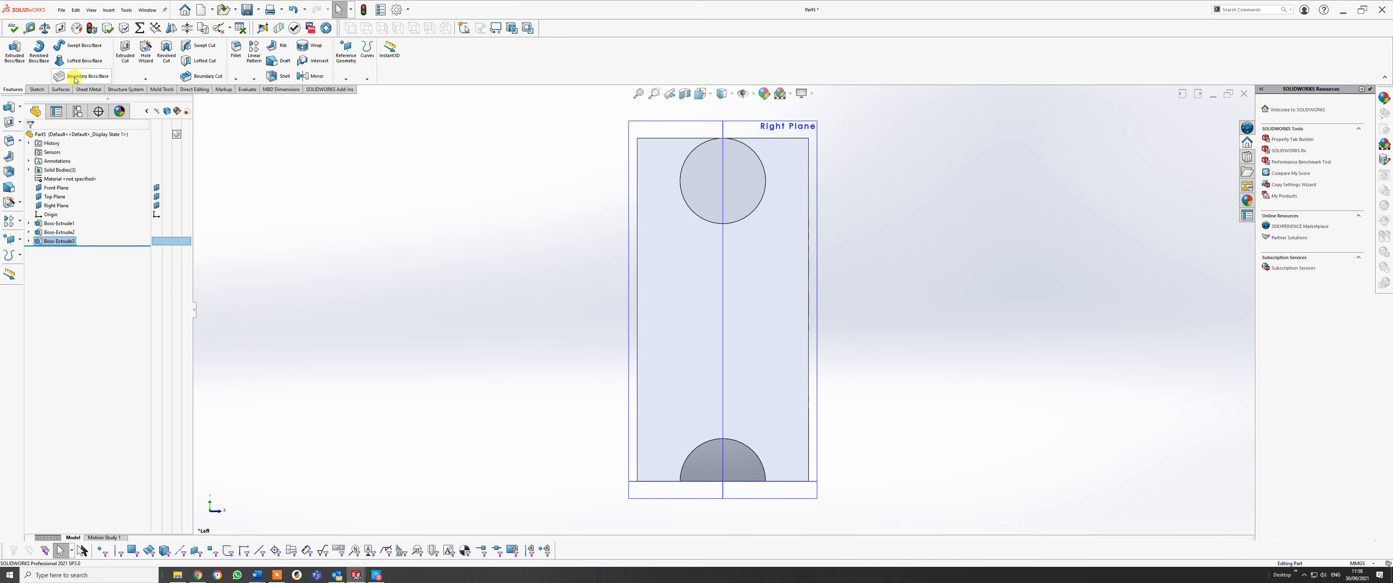
pyautogui.click(41, 90)
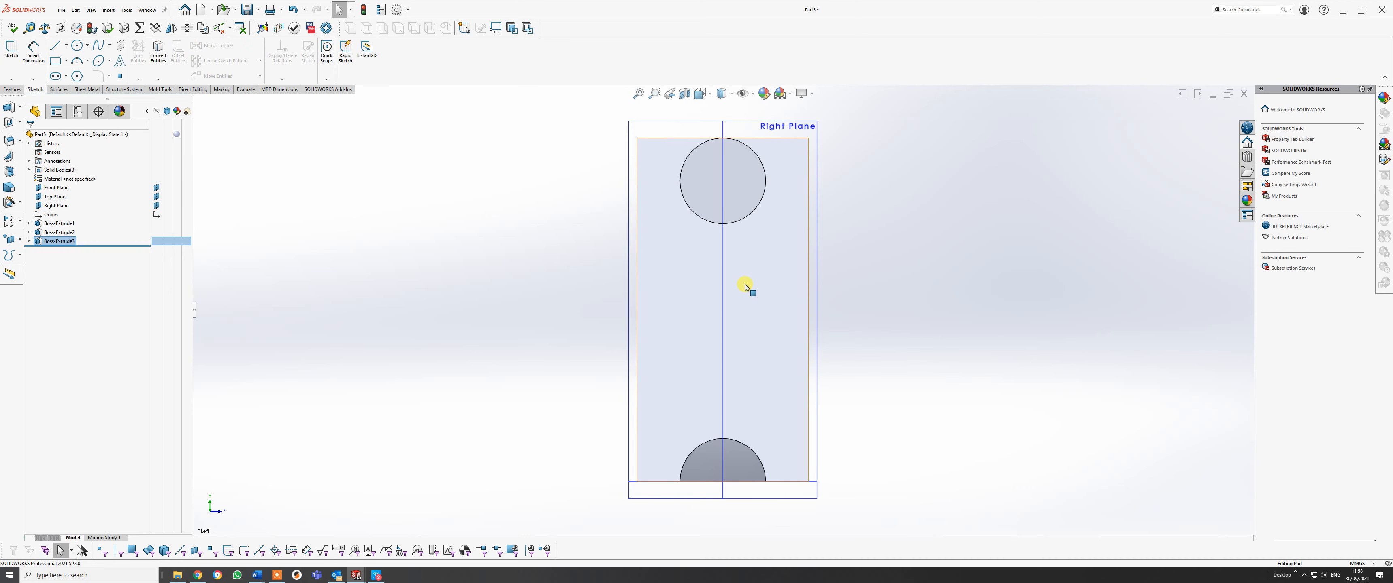
pyautogui.click(683, 129)
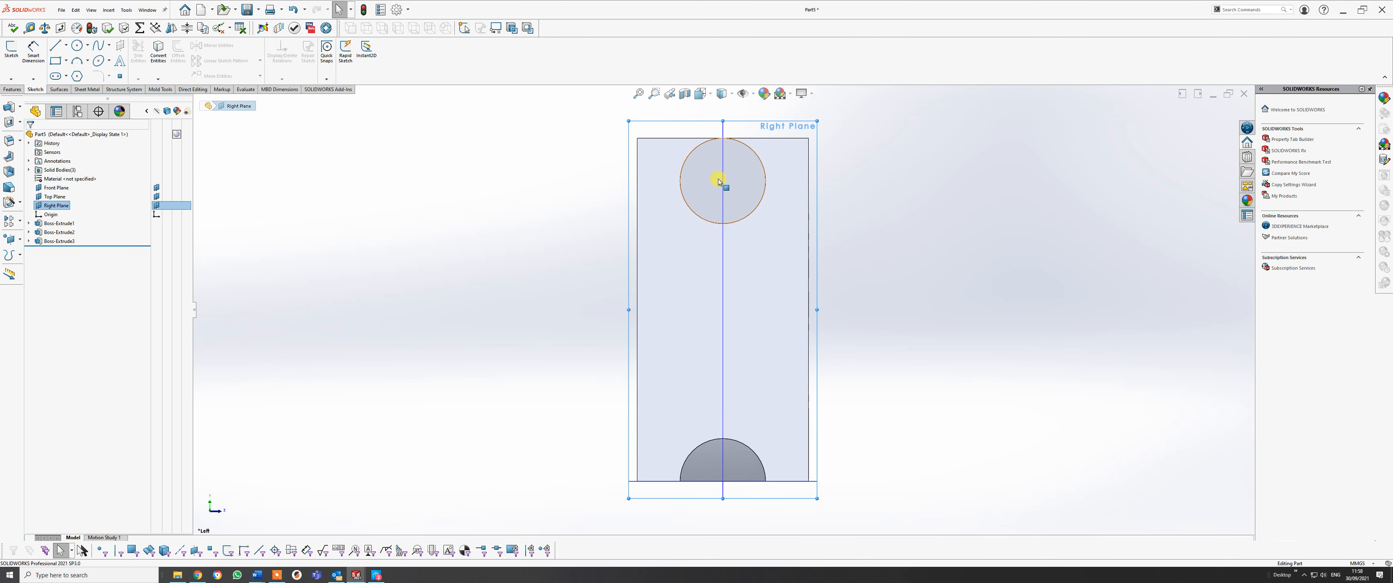
pyautogui.click(12, 48)
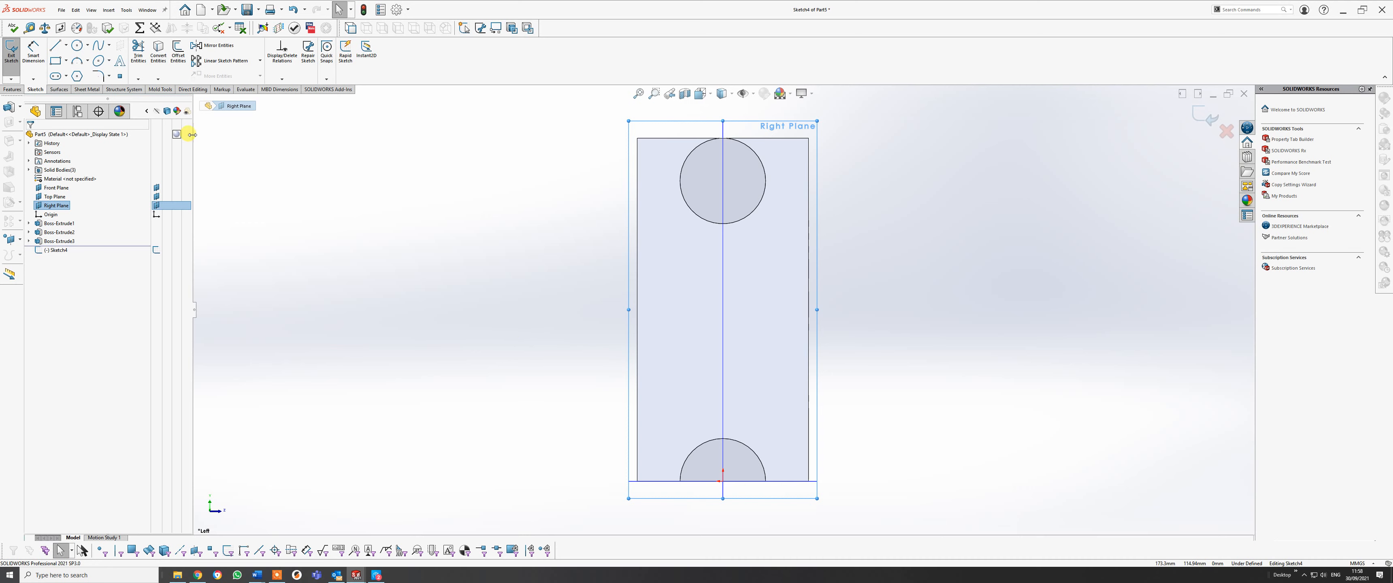
# Draw a horizontal line across the upper circle's diameter and a slanted line about 112 mm long from its left end to below the base.
pyautogui.click(56, 45)
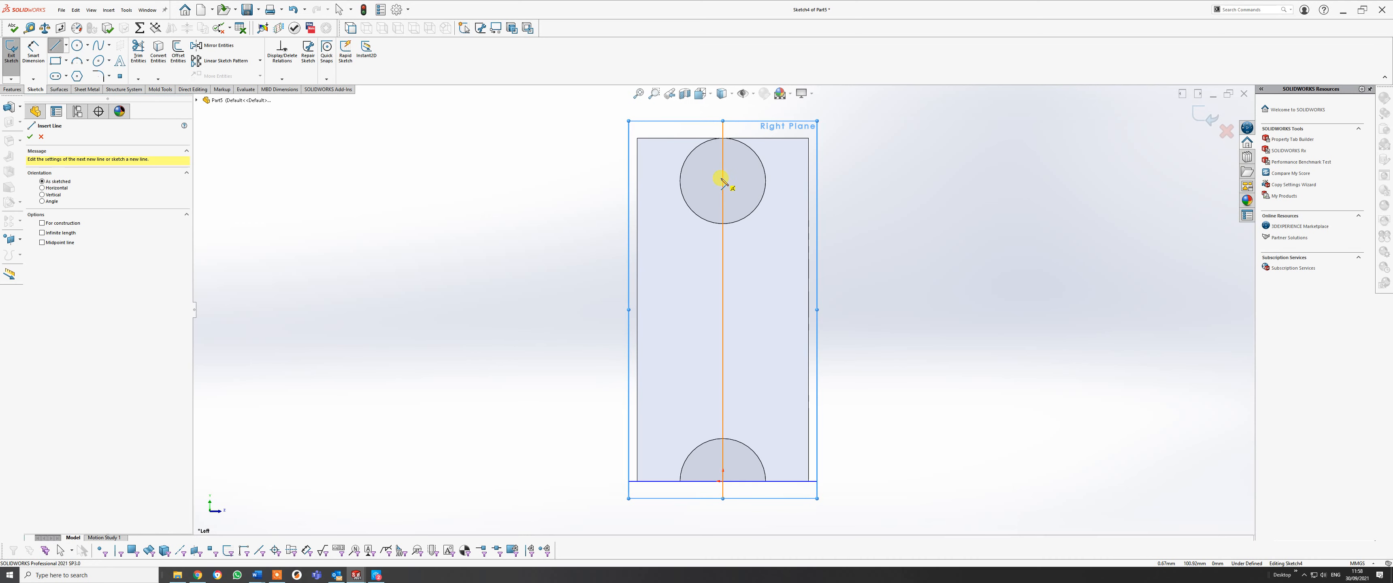
pyautogui.click(766, 180)
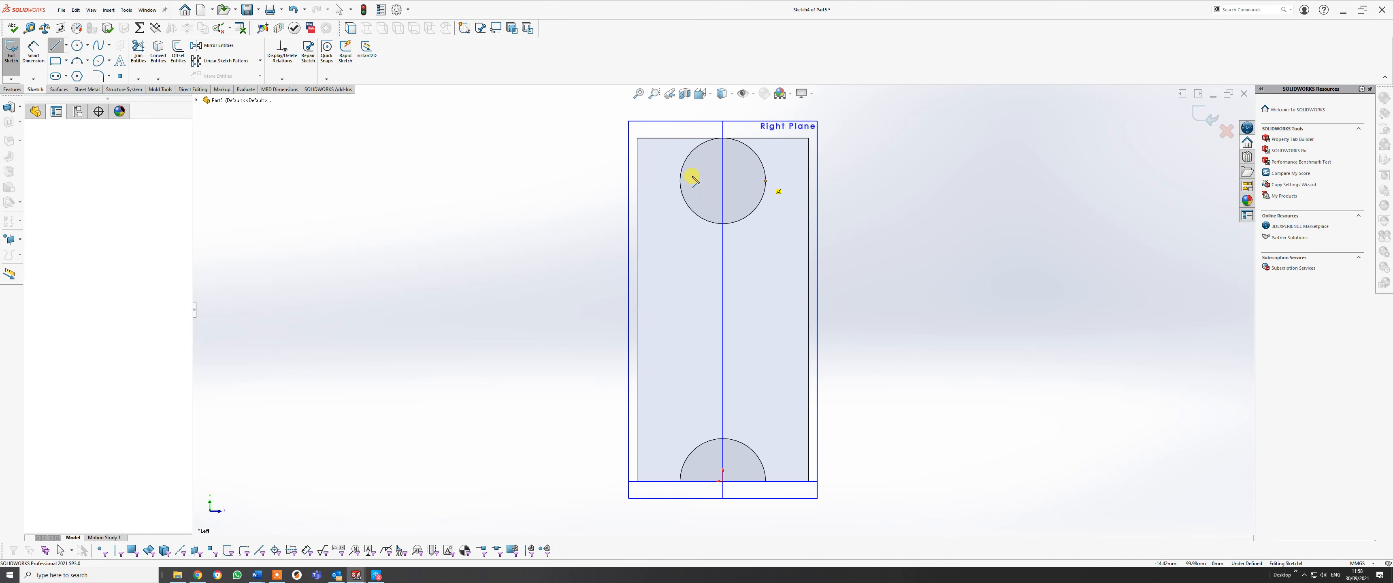
pyautogui.click(680, 180)
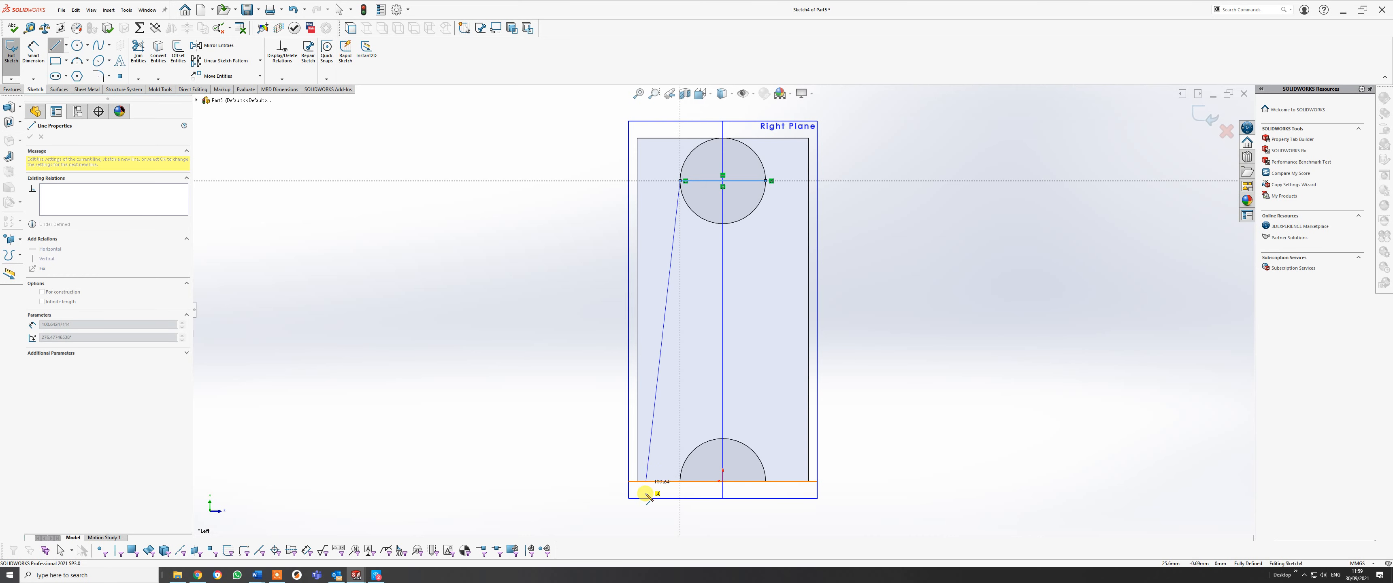
pyautogui.doubleClick(656, 515)
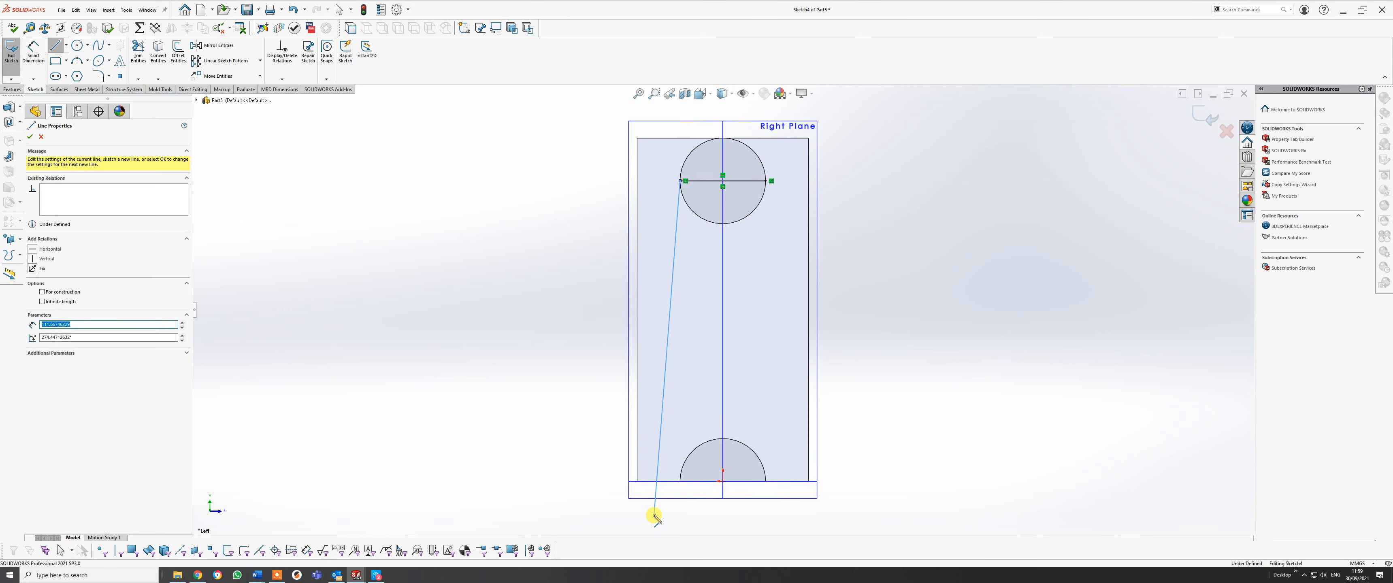
pyautogui.rightClick(655, 516)
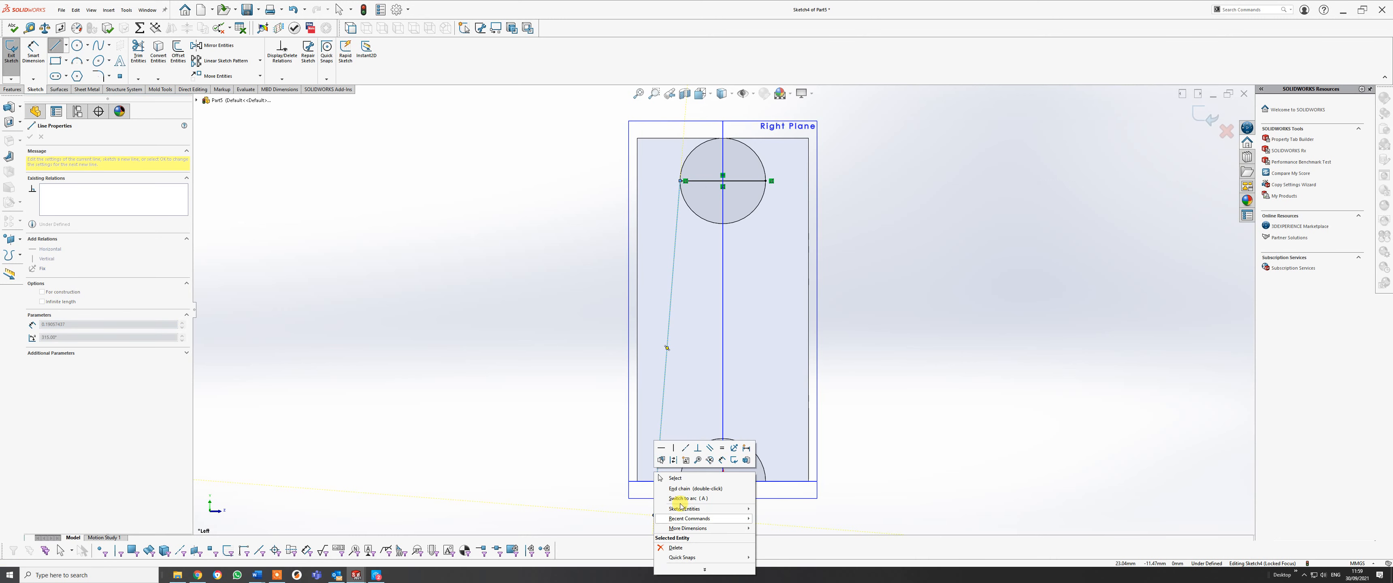
pyautogui.click(675, 478)
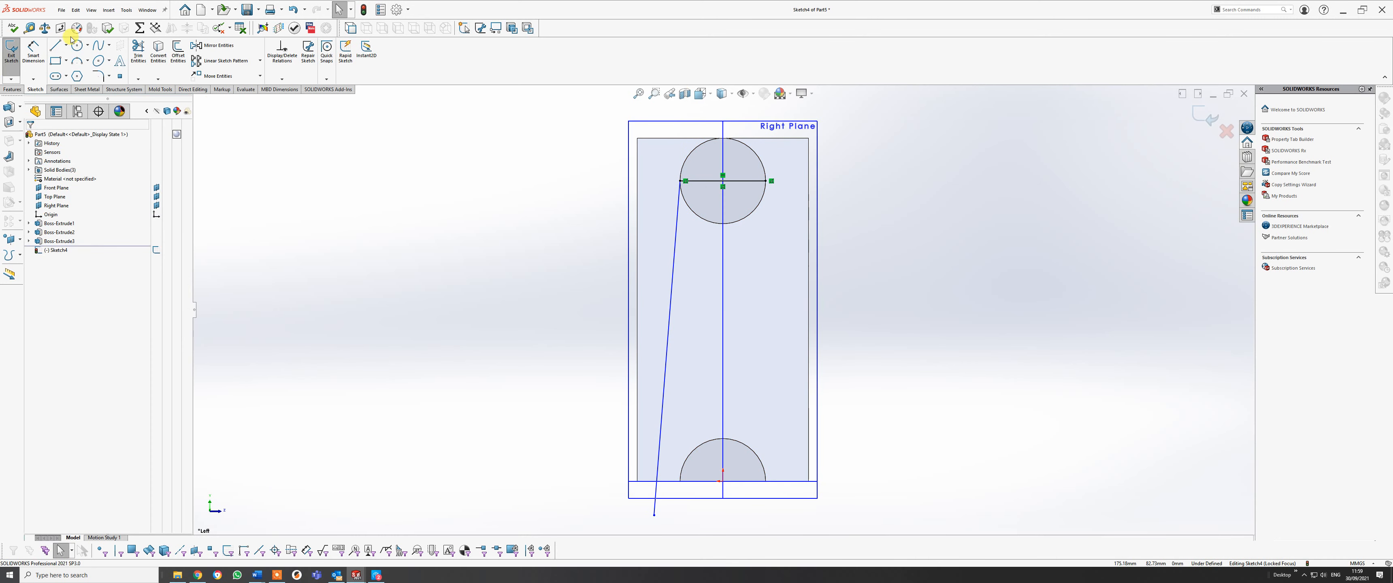
# Draw a slanted line about 112 mm long from the horizontal line's right end to below the base, and delete the stray extra segment.
pyautogui.click(55, 45)
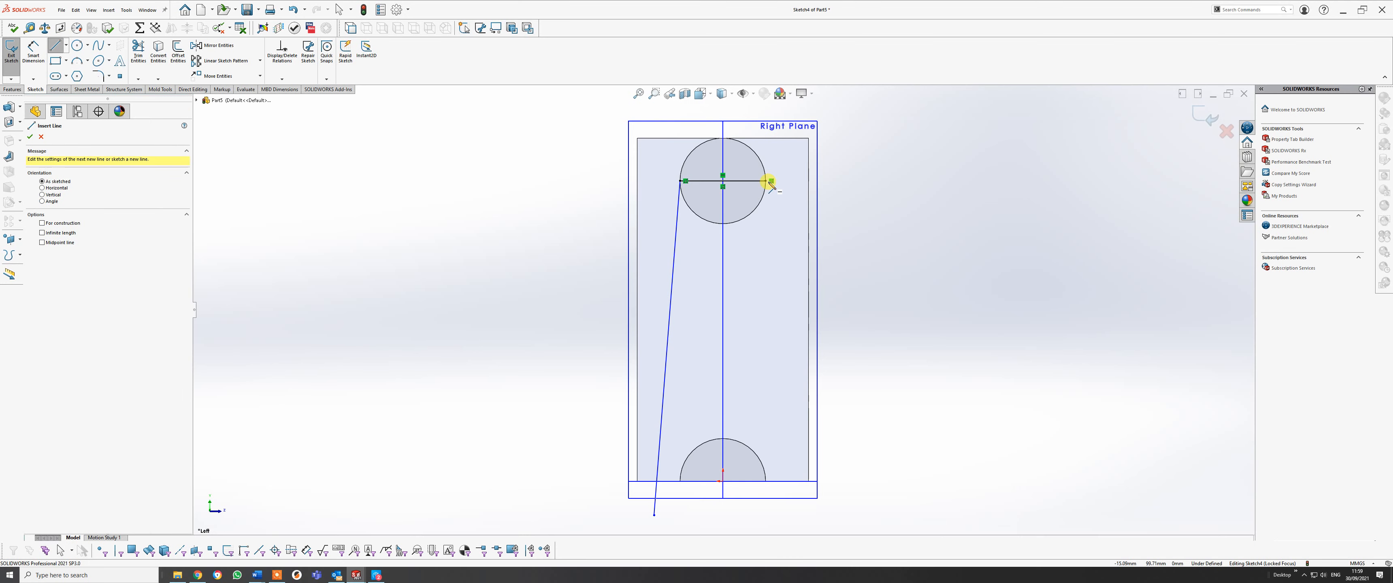
pyautogui.click(766, 182)
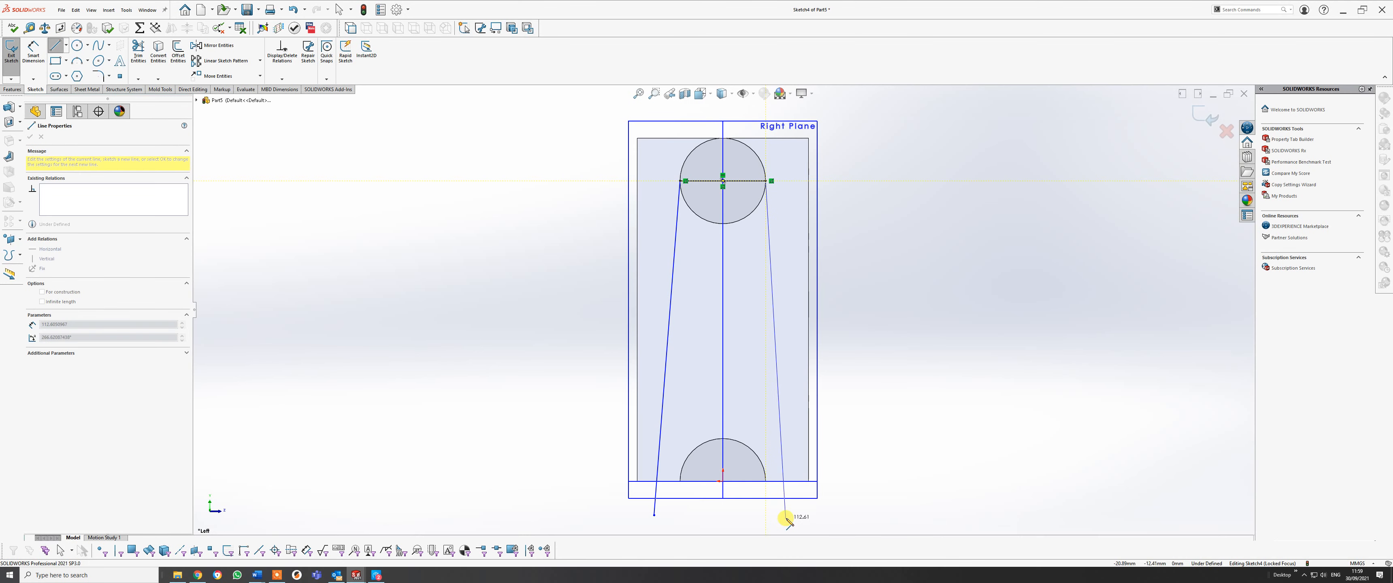
pyautogui.click(779, 515)
pyautogui.rightClick(779, 515)
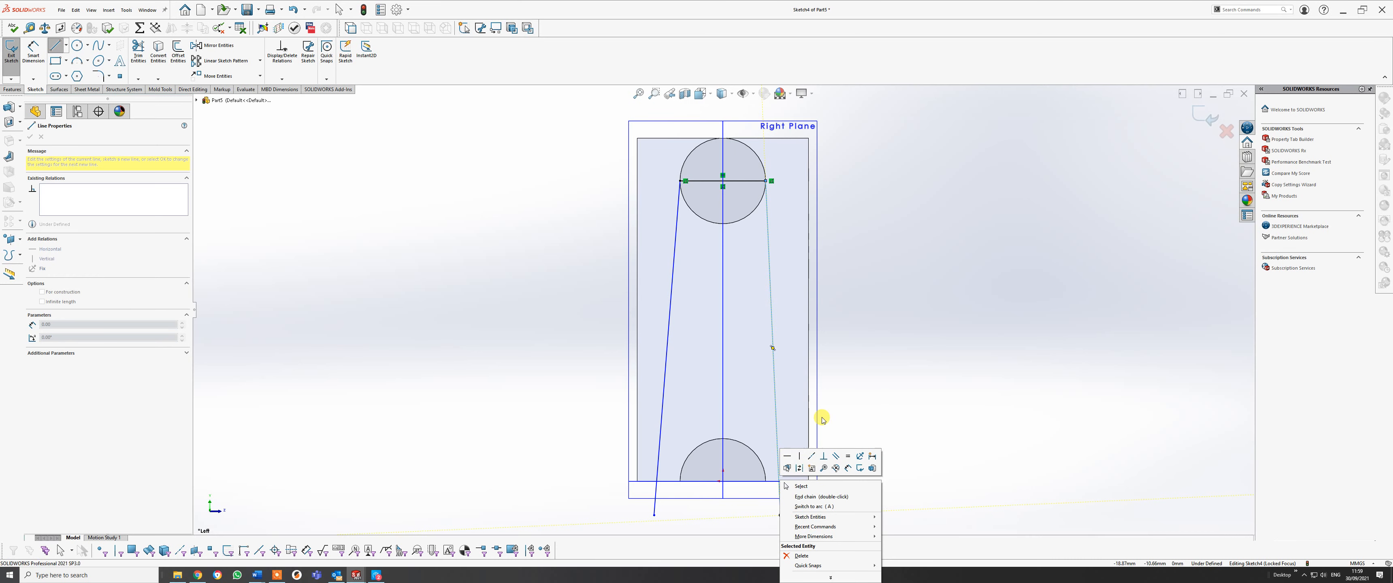
pyautogui.click(865, 392)
pyautogui.rightClick(876, 394)
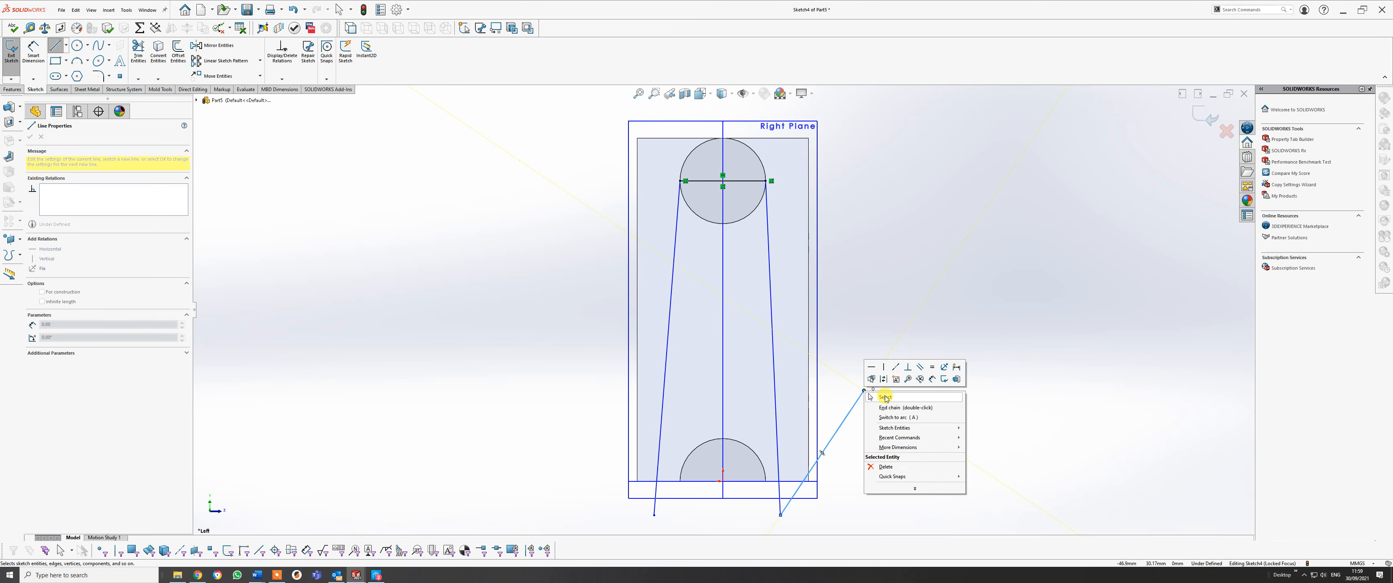
pyautogui.click(880, 396)
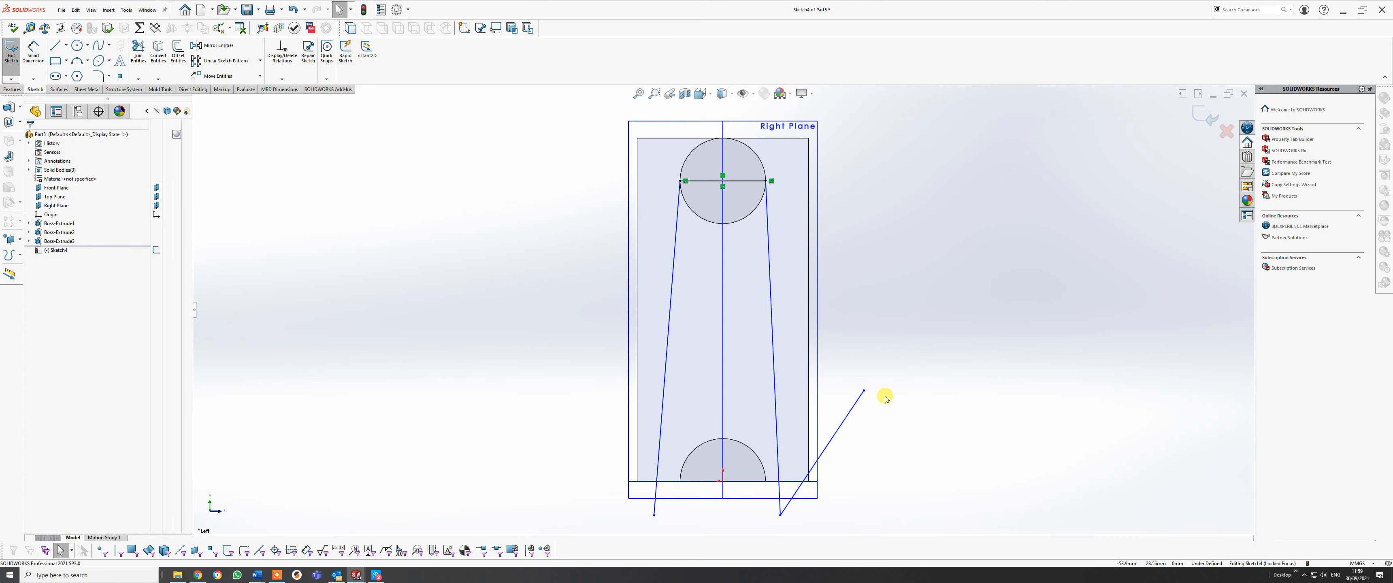
pyautogui.click(850, 414)
pyautogui.press('Delete')
# Close the sketch with the slanted lines and open the half-cylinder base's sketch for editing.
pyautogui.scroll(-2, 737, 466)
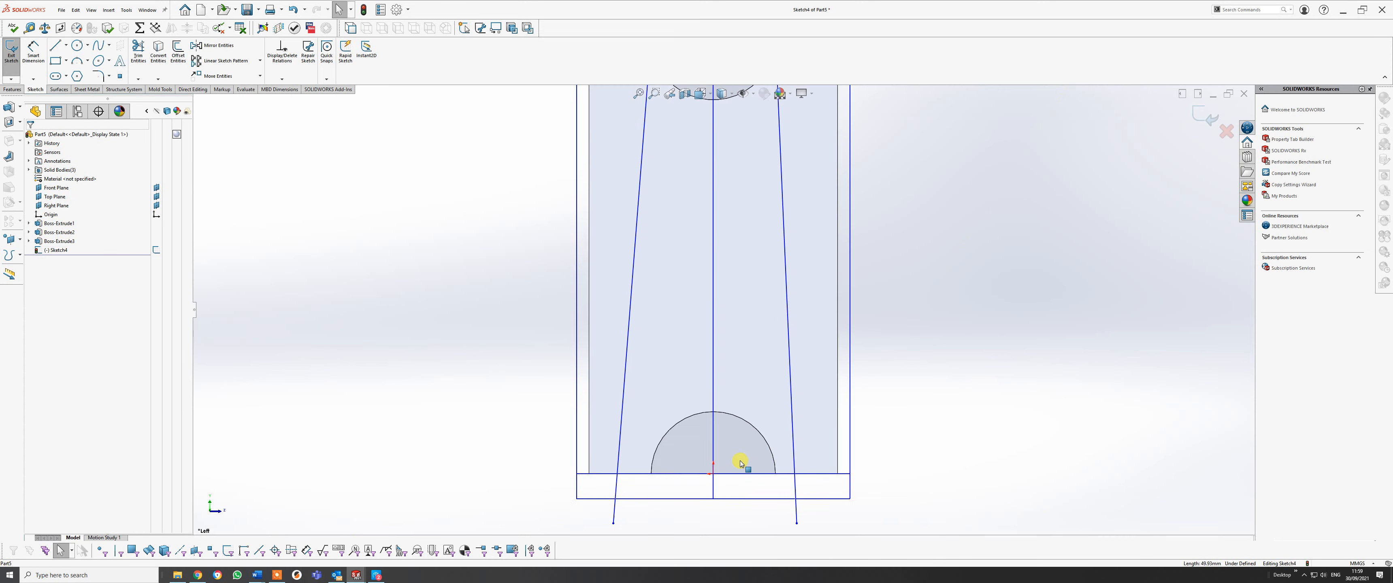
pyautogui.scroll(2, 737, 463)
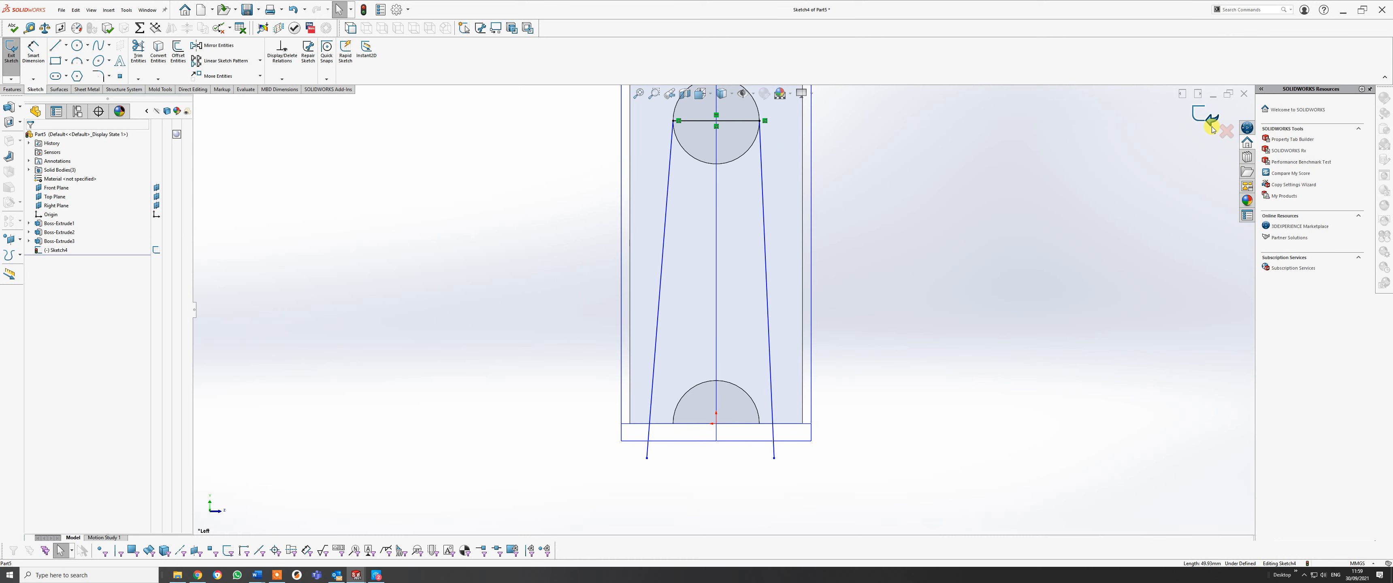
pyautogui.click(1206, 116)
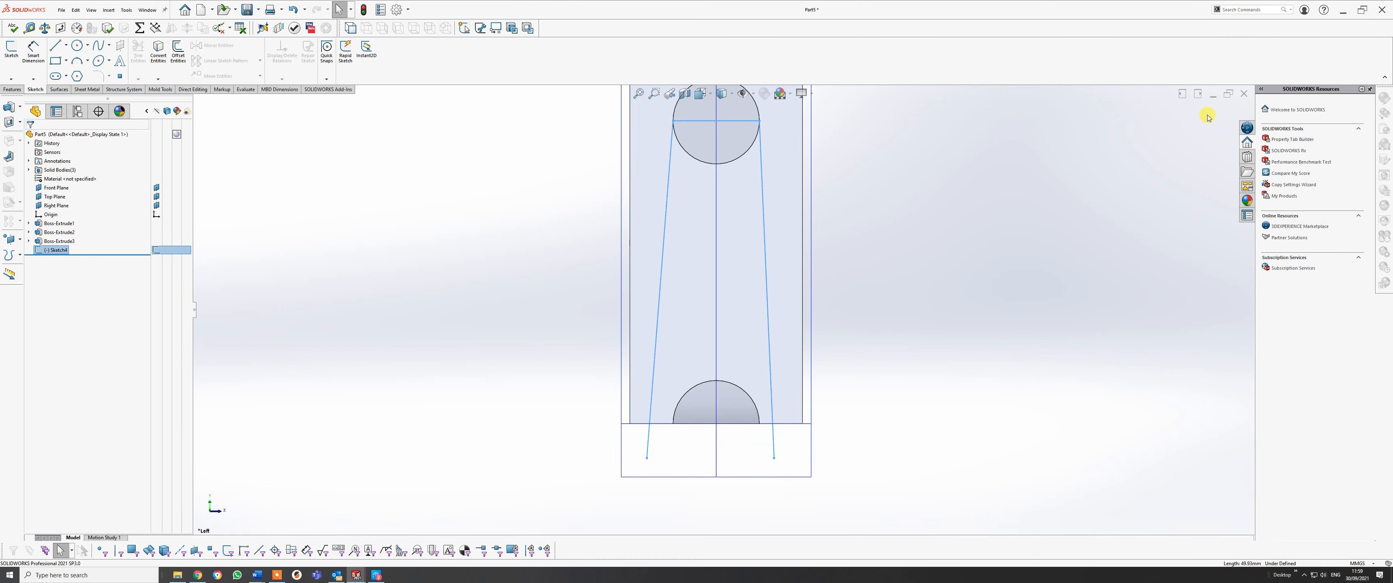
pyautogui.moveTo(762, 325)
pyautogui.mouseDown(button='middle')
pyautogui.moveTo(752, 392)
pyautogui.moveTo(669, 440)
pyautogui.mouseUp(button='middle')
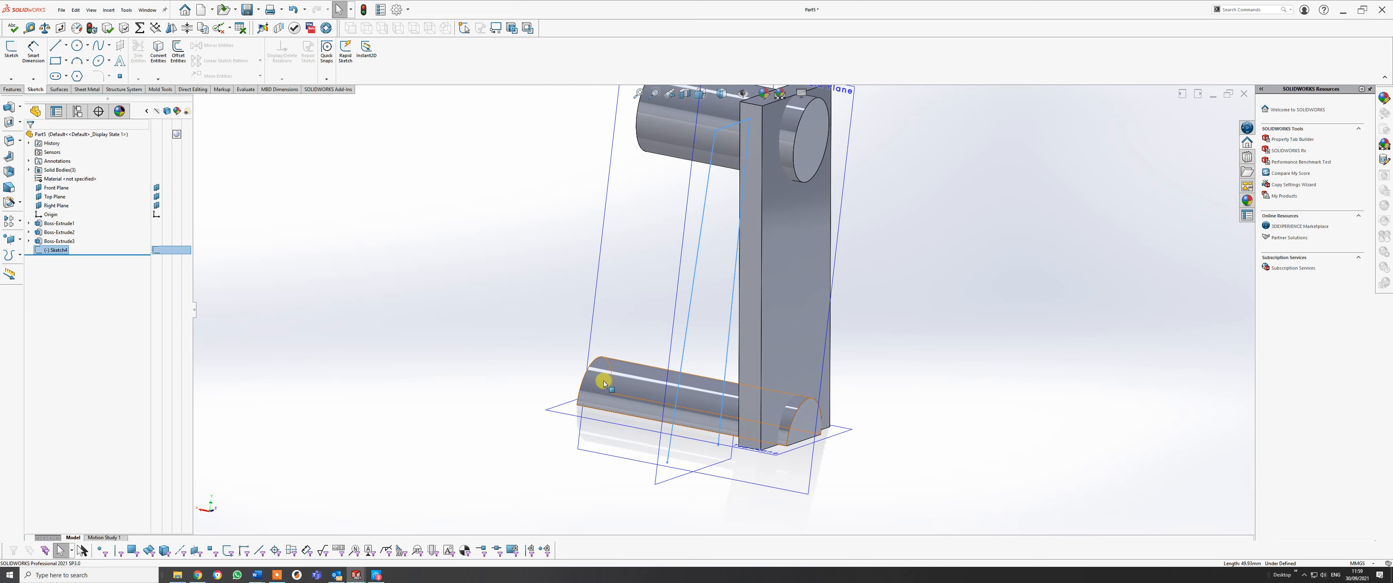
pyautogui.rightClick(610, 367)
pyautogui.click(623, 356)
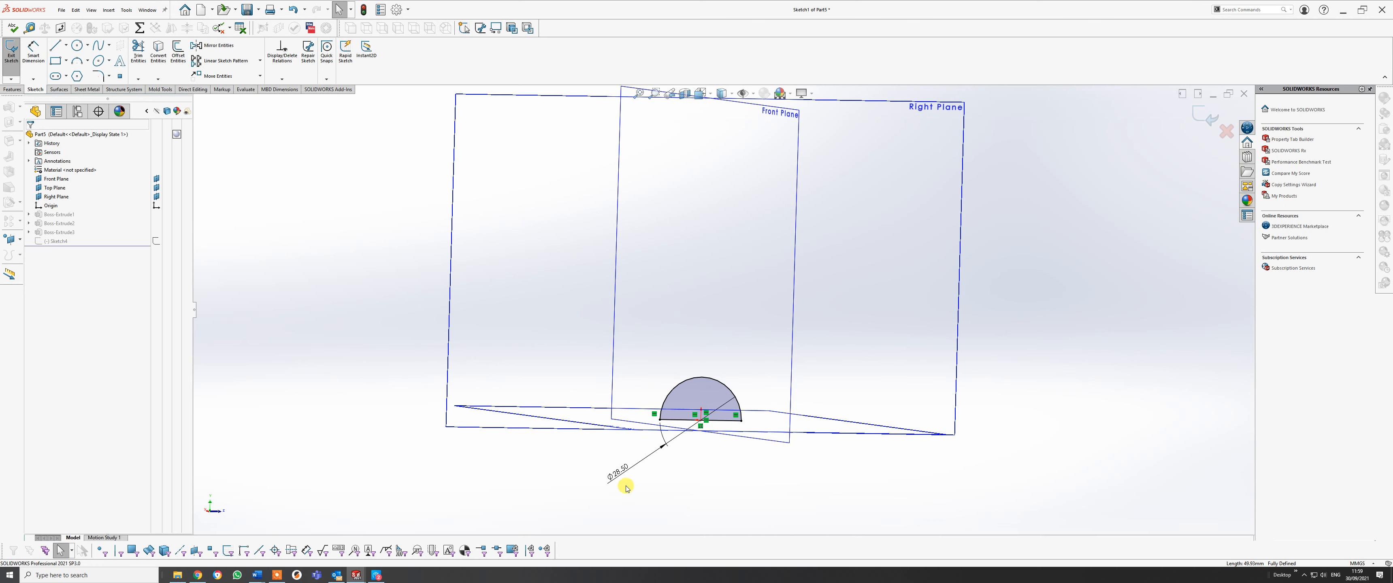
# Set the base half-circle's diameter to 28.5*2 mm and exit the sketch to rebuild the model.
pyautogui.doubleClick(617, 472)
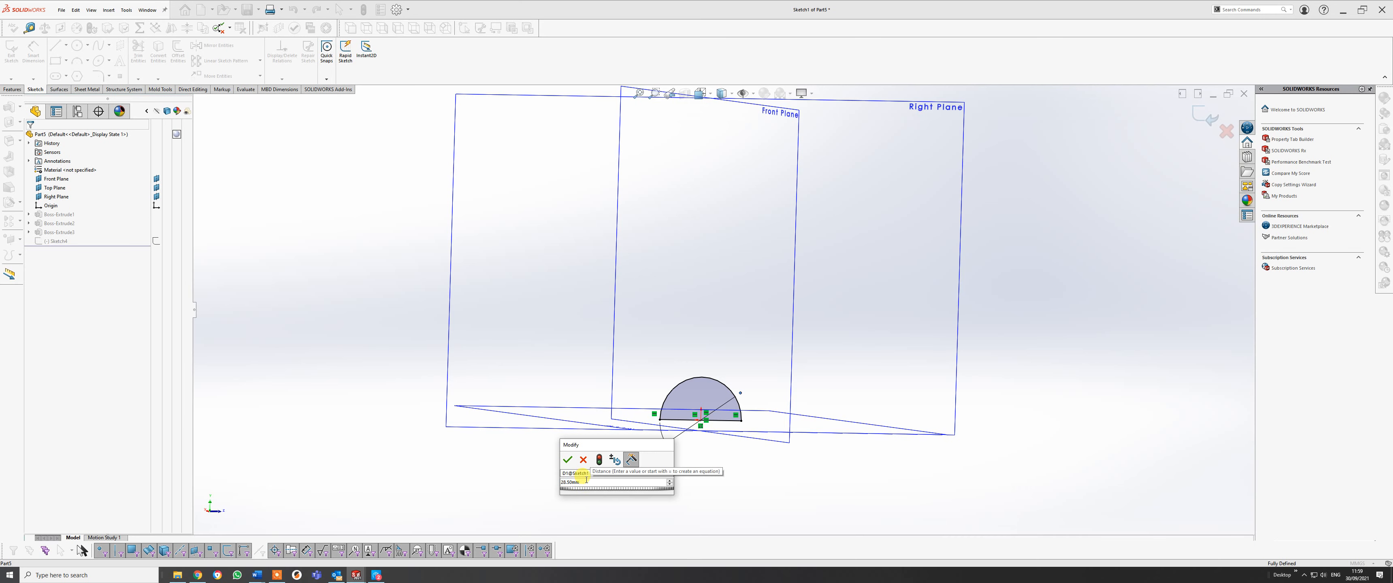
pyautogui.write('*')
pyautogui.click(585, 481)
pyautogui.write('2')
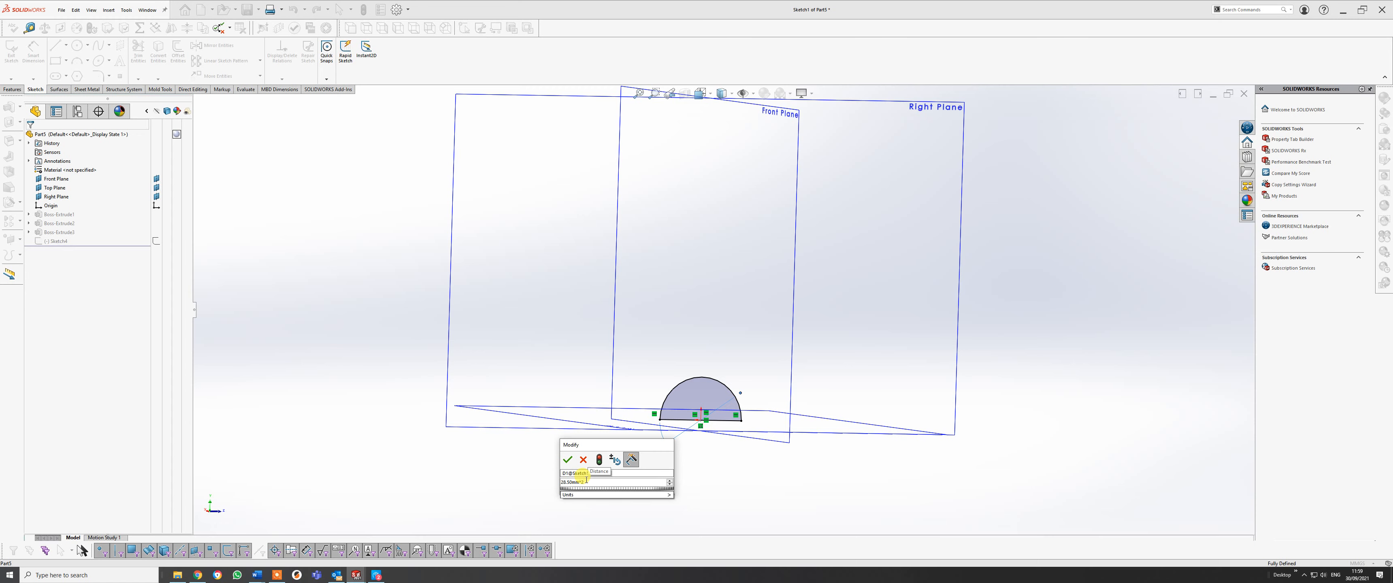
pyautogui.press('Return')
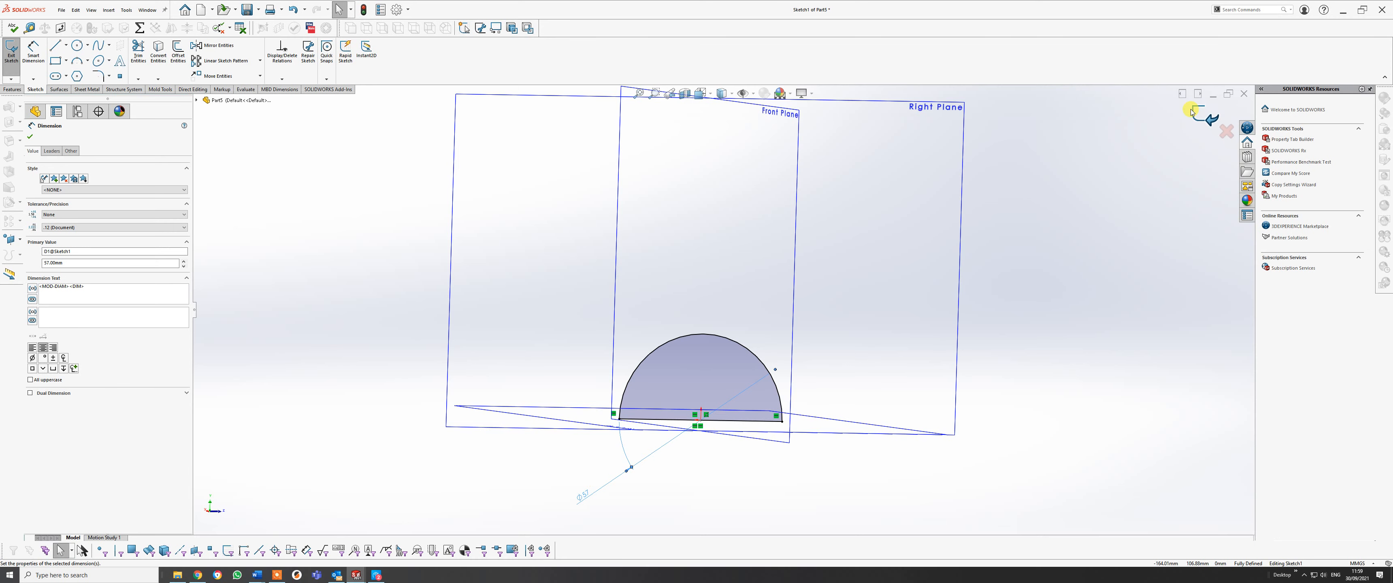
pyautogui.click(1192, 116)
pyautogui.click(1192, 115)
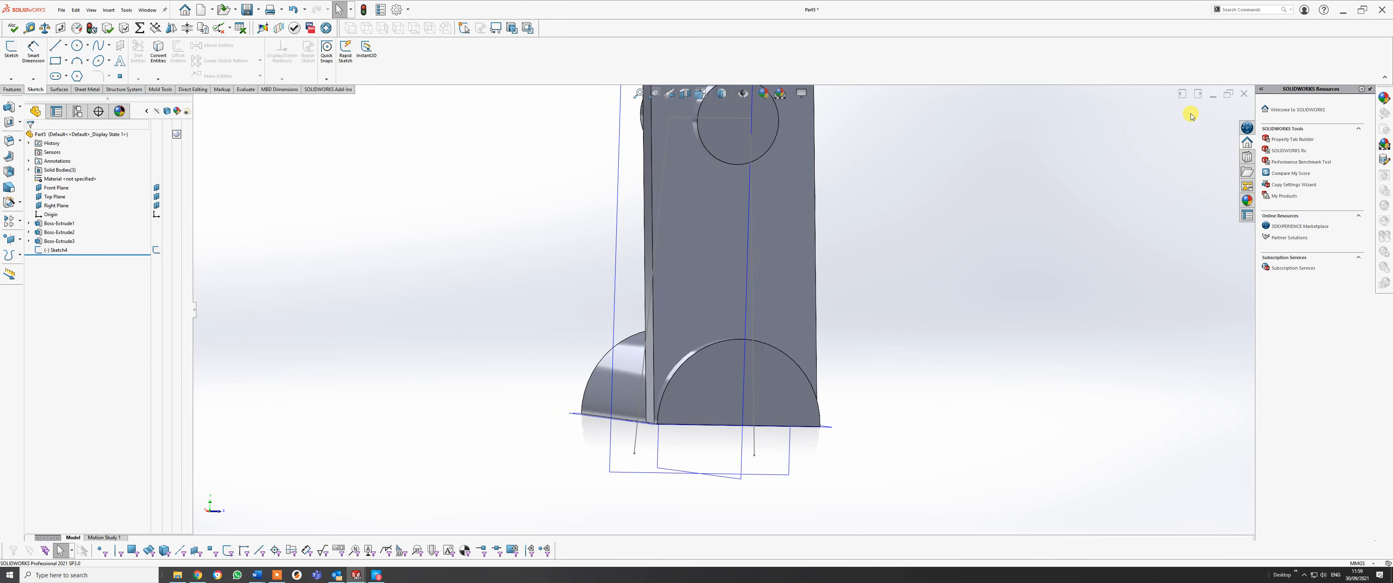
# Reopen the sketch with the two slanted lines for editing and orient the model to the left view.
pyautogui.moveTo(709, 373)
pyautogui.mouseDown(button='middle')
pyautogui.moveTo(581, 361)
pyautogui.moveTo(665, 361)
pyautogui.mouseUp(button='middle')
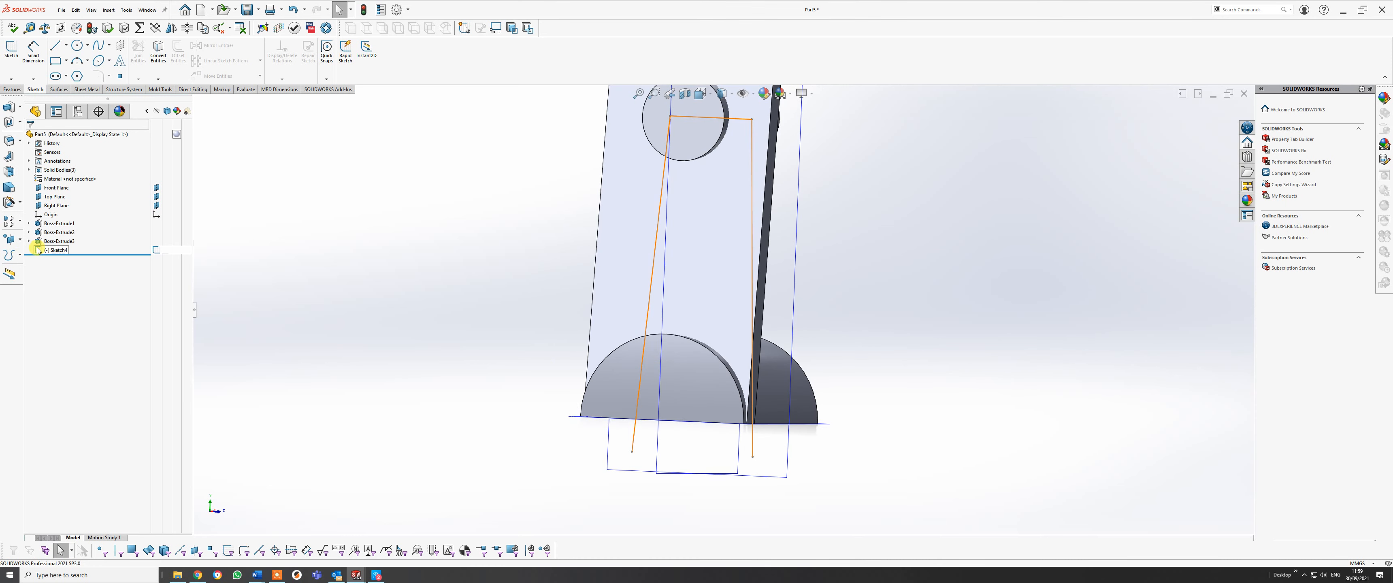
pyautogui.scroll(3, 724, 354)
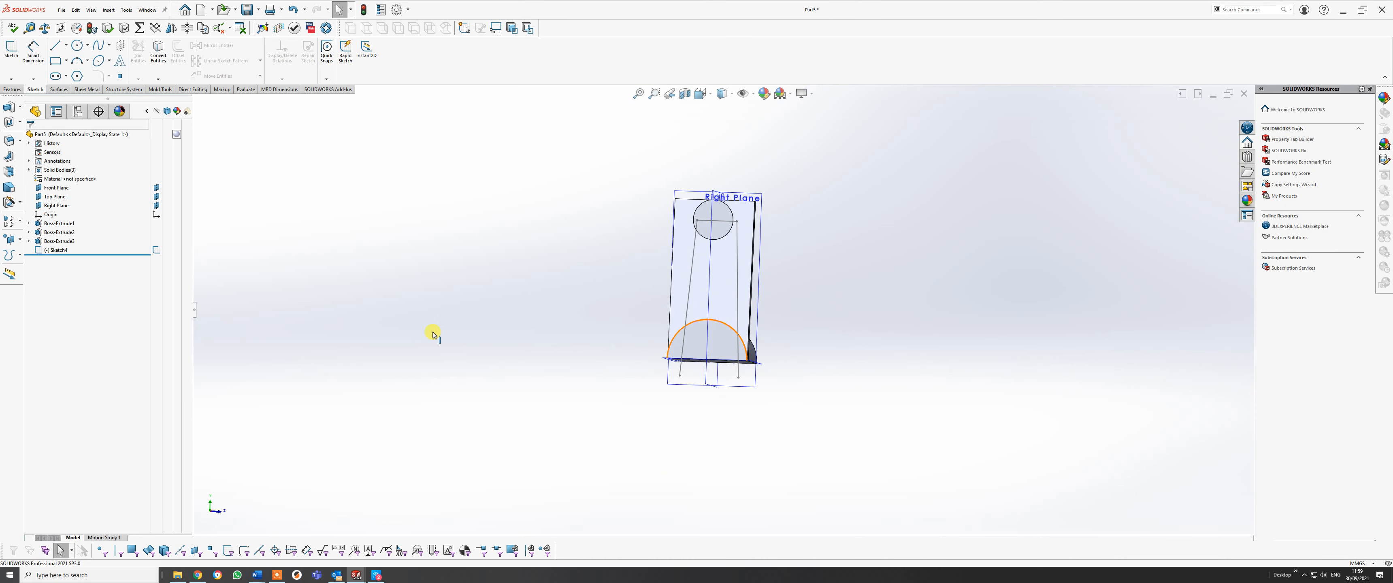
pyautogui.rightClick(54, 252)
pyautogui.click(59, 225)
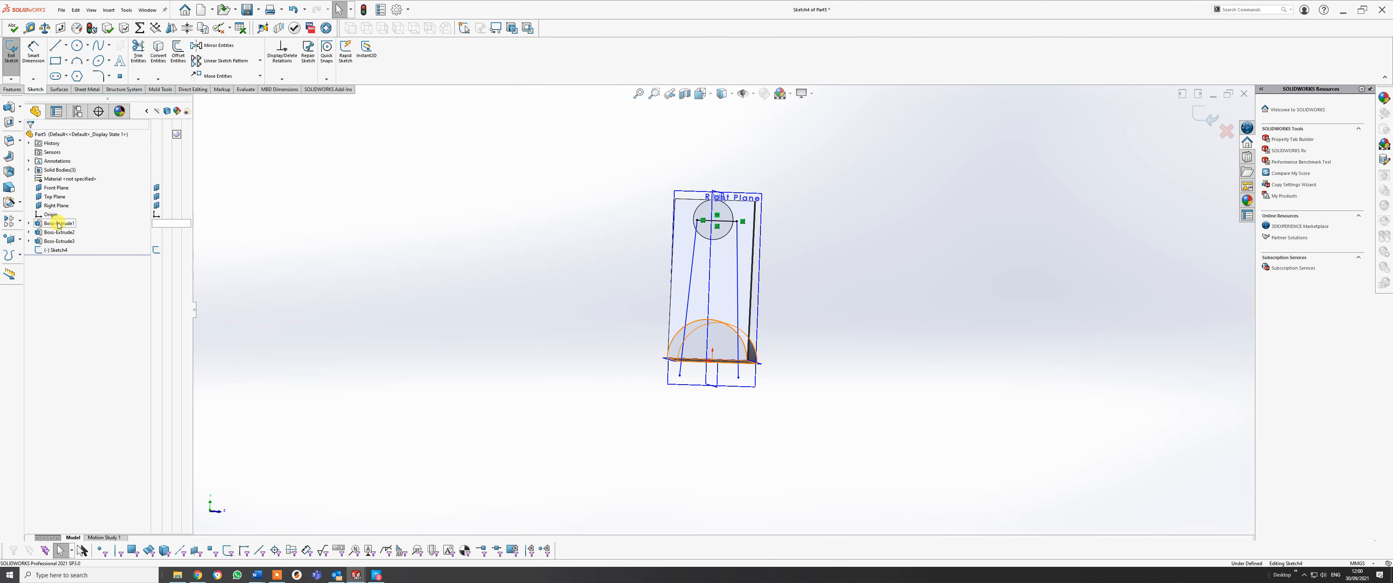
pyautogui.moveTo(675, 334); pyautogui.dragTo(685, 337, button='middle')
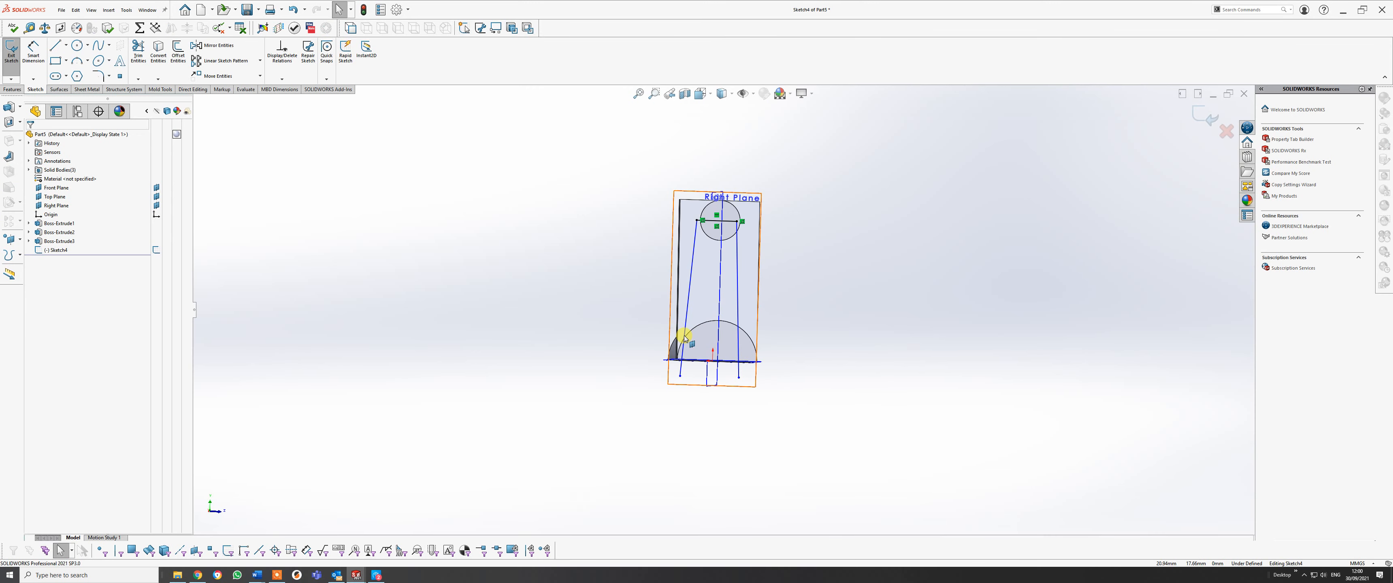
pyautogui.press('space')
pyautogui.click(622, 422)
# Make the left slanted line tangent to the arc edge of the half-cylinder base.
pyautogui.scroll(-3, 668, 459)
pyautogui.click(652, 401)
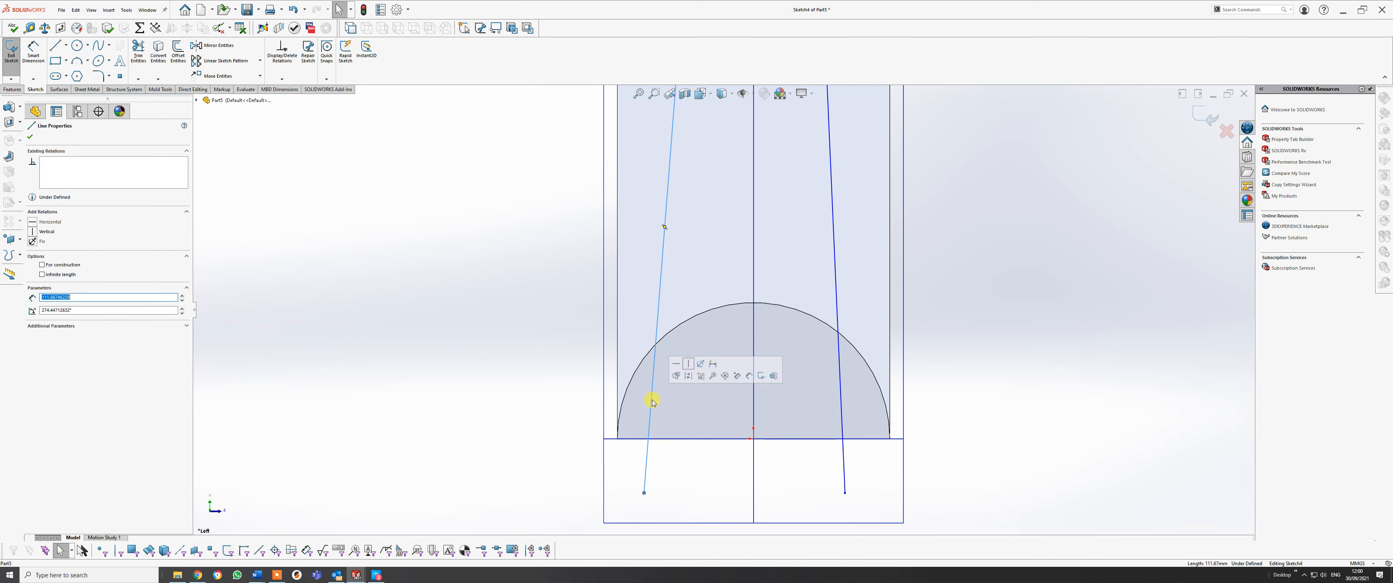
pyautogui.keyDown('ctrl'); pyautogui.click(630, 385); pyautogui.keyUp('ctrl')
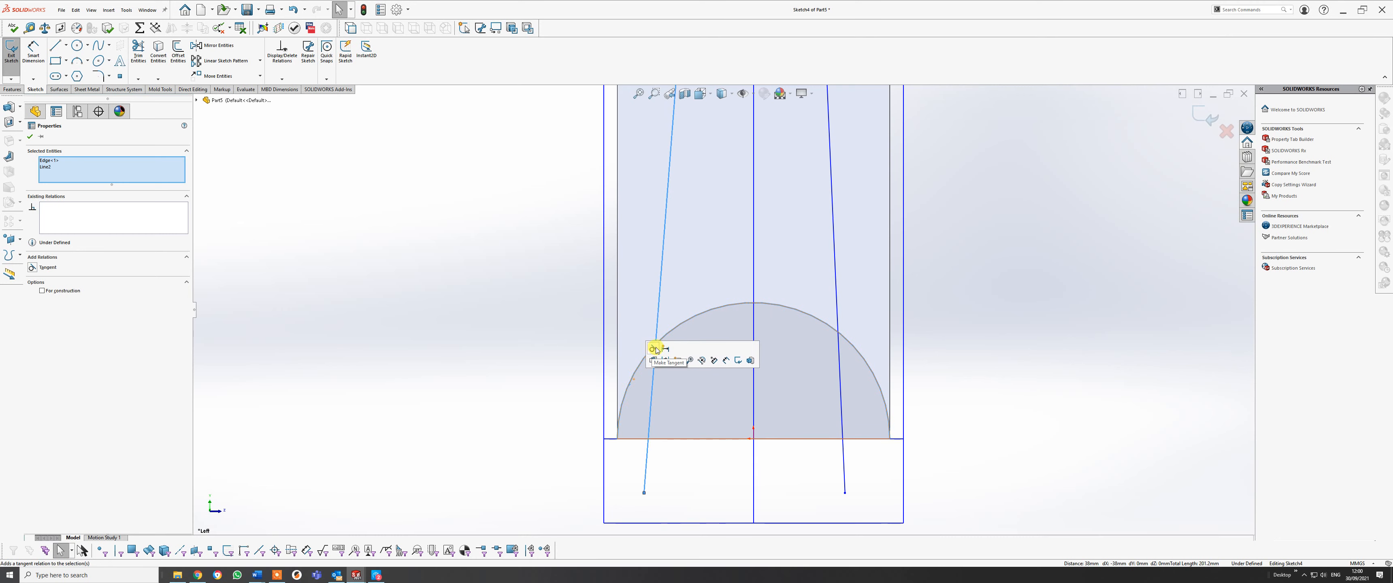
pyautogui.click(654, 348)
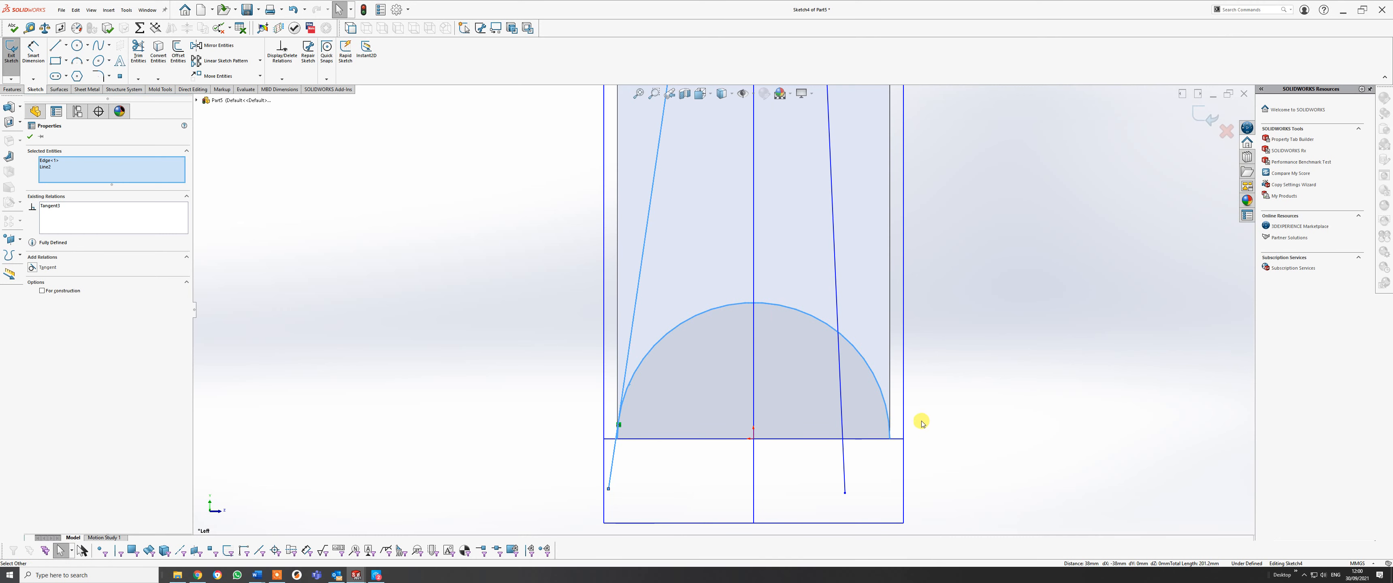
pyautogui.scroll(2, 922, 366)
pyautogui.click(945, 356)
# Make the right slanted line tangent to the arc edge of the half-cylinder base.
pyautogui.scroll(3, 921, 330)
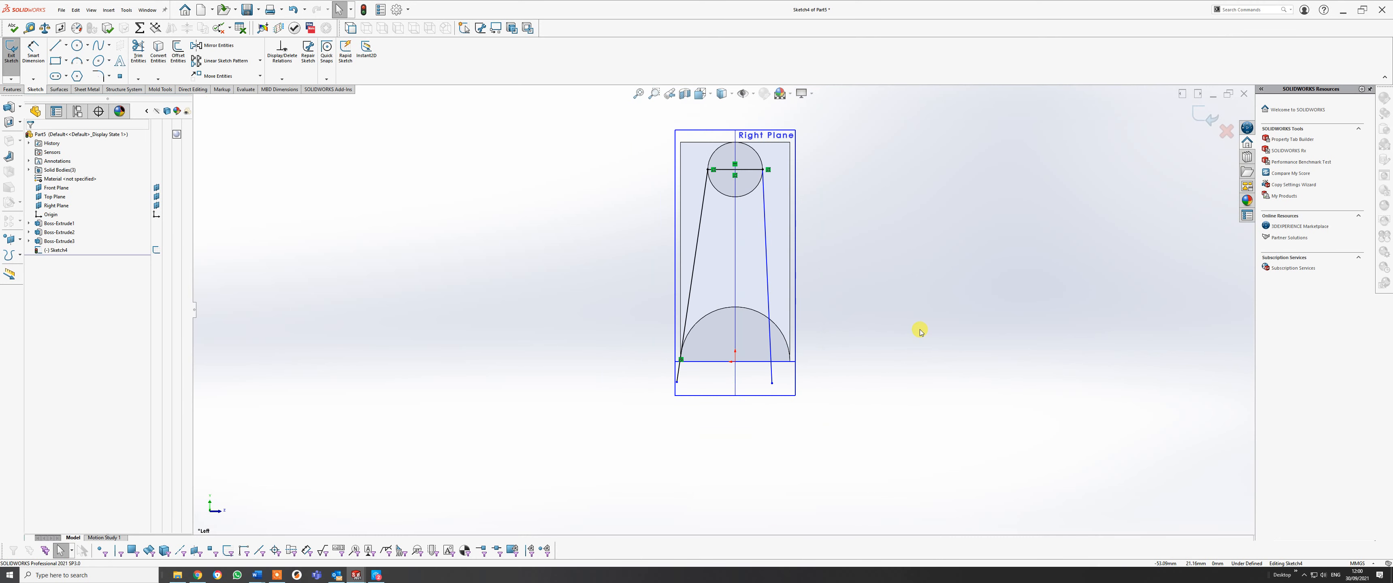
pyautogui.click(768, 302)
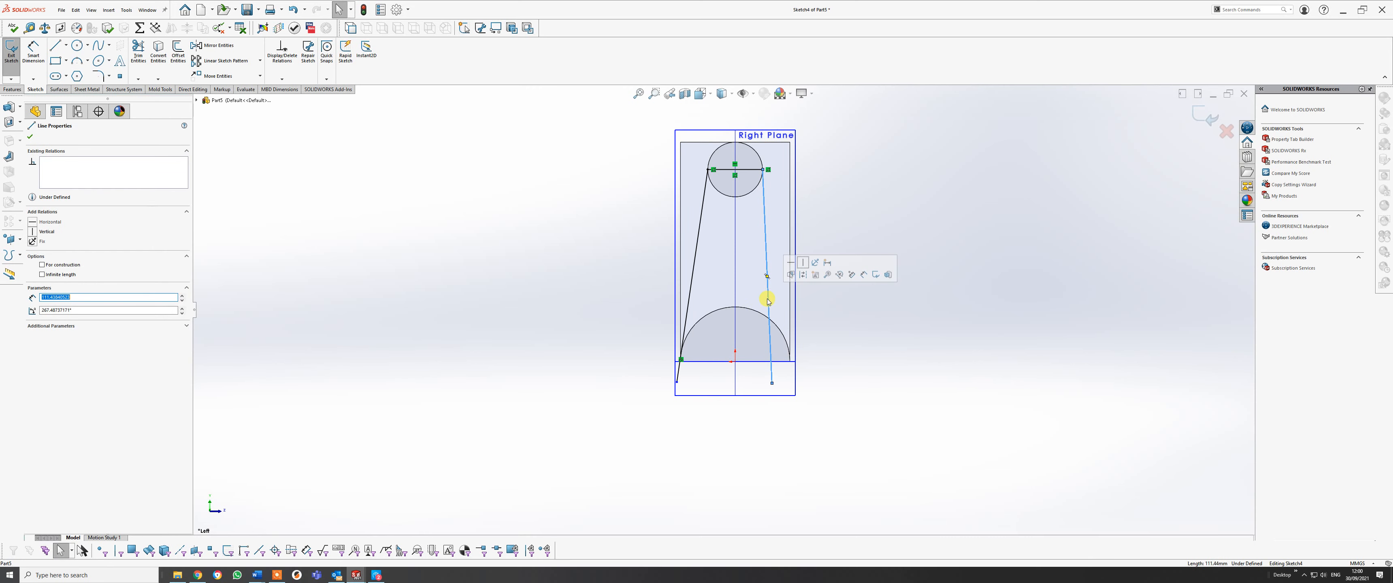
pyautogui.keyDown('ctrl'); pyautogui.click(788, 346); pyautogui.keyUp('ctrl')
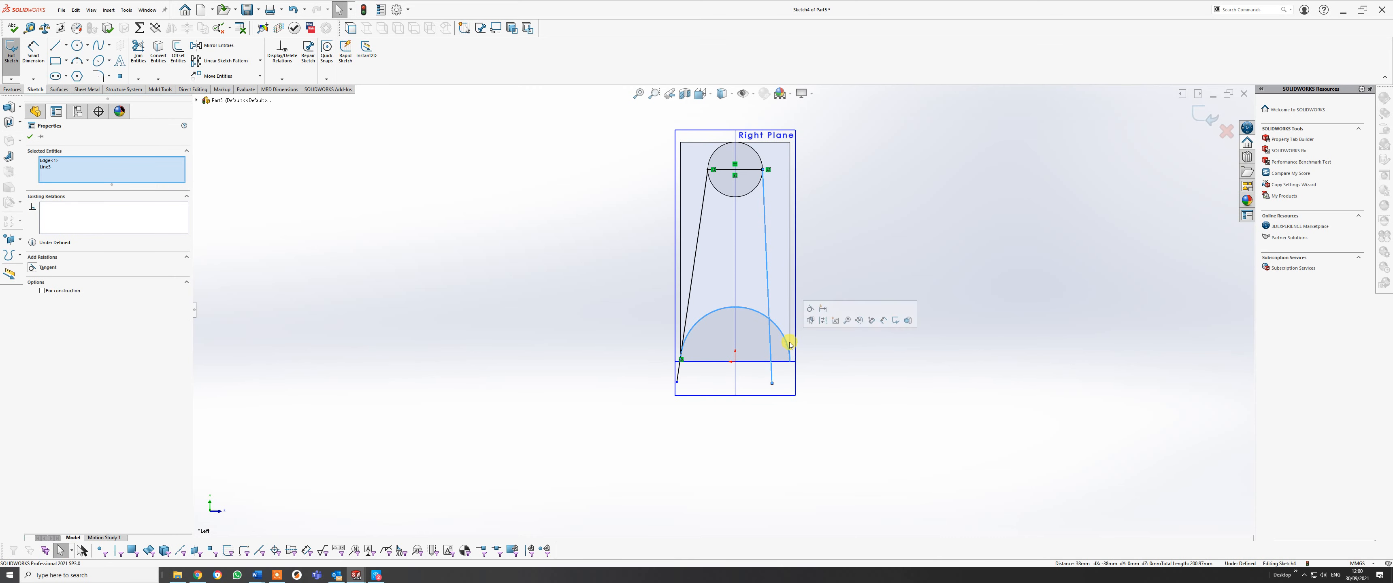
pyautogui.click(810, 308)
pyautogui.click(846, 374)
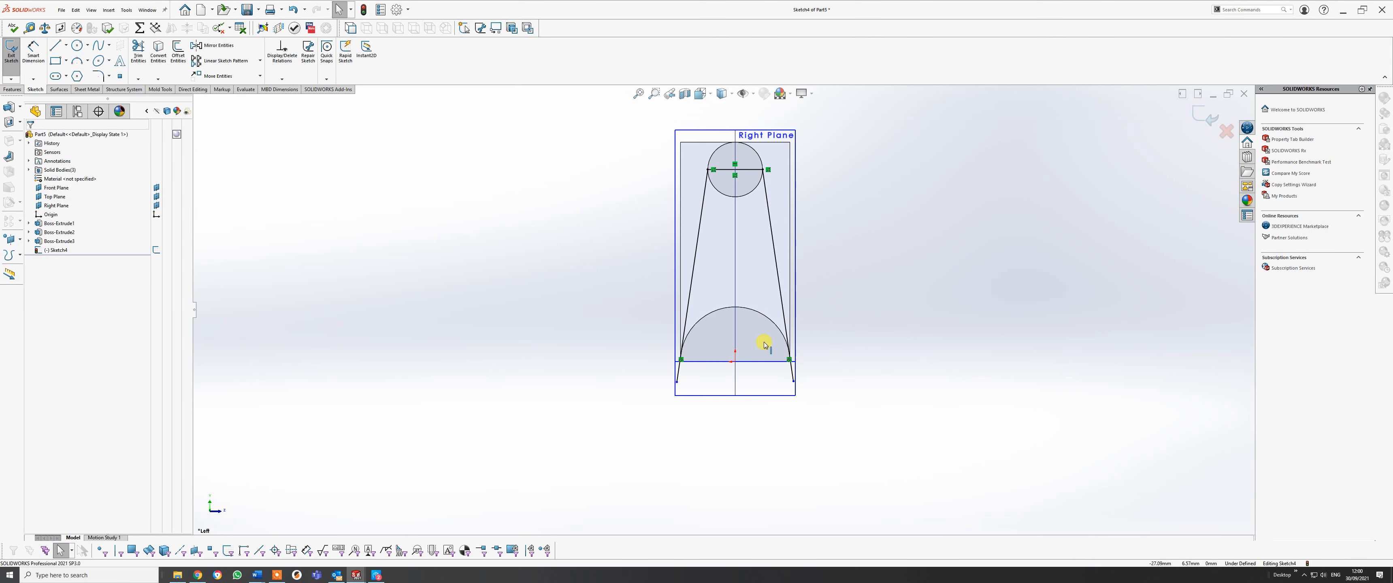
pyautogui.scroll(-10, 765, 344)
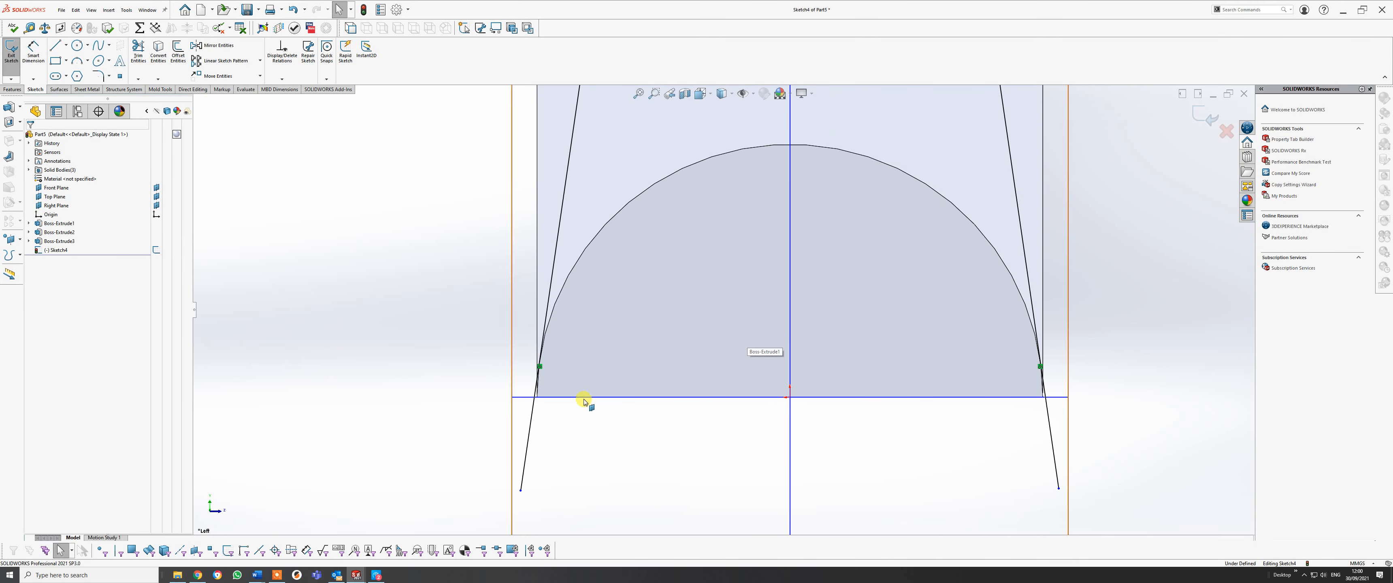
pyautogui.scroll(-2, 599, 362)
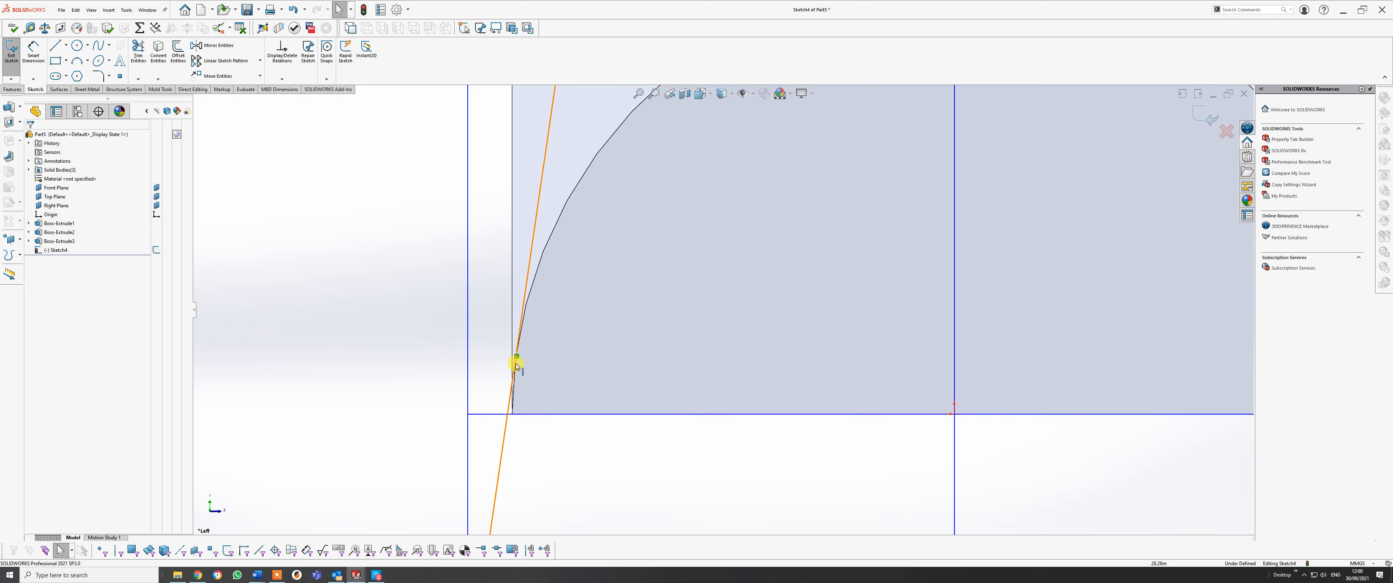
pyautogui.click(55, 46)
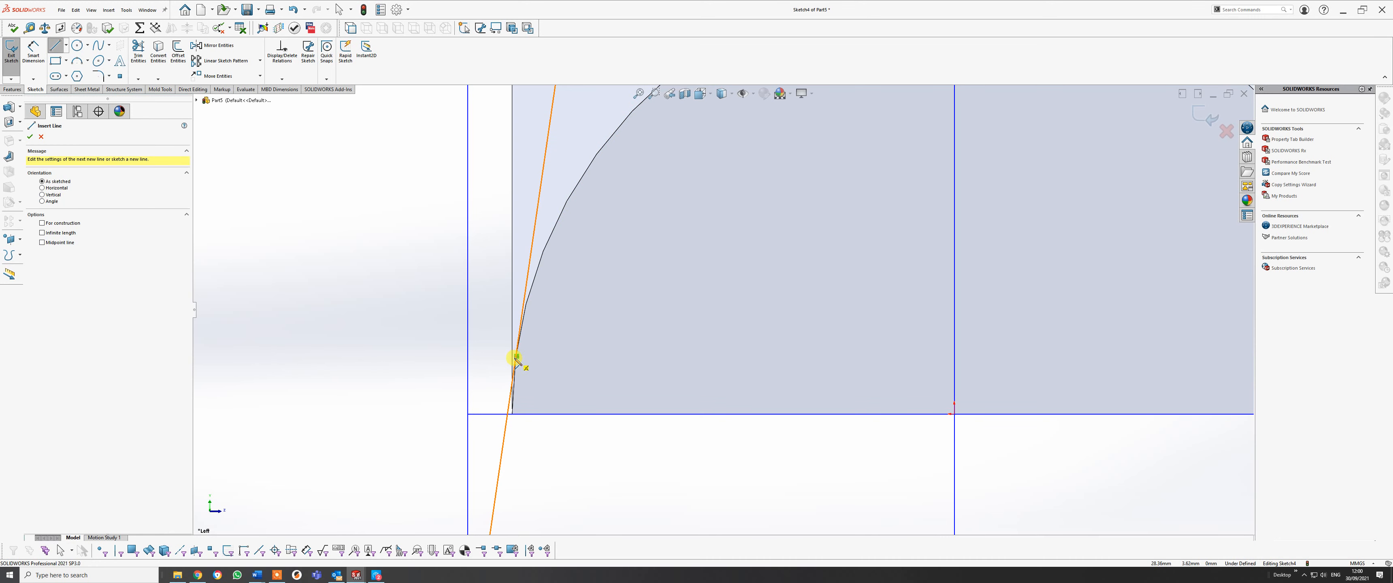
pyautogui.click(516, 357)
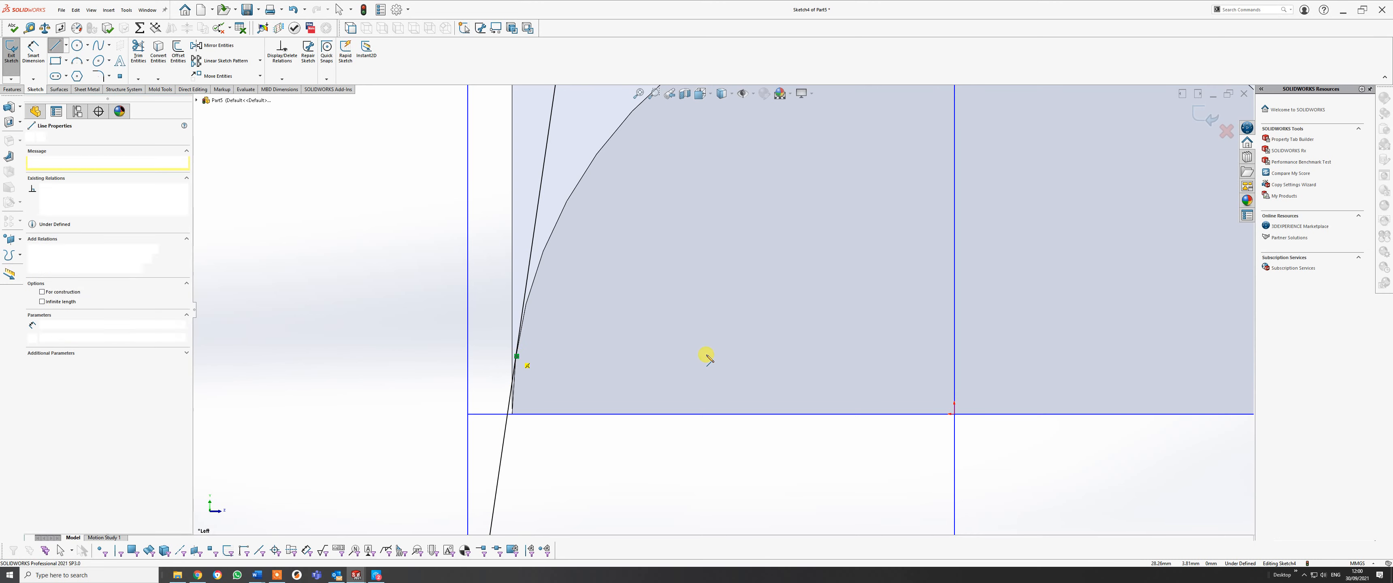
pyautogui.scroll(3, 765, 354)
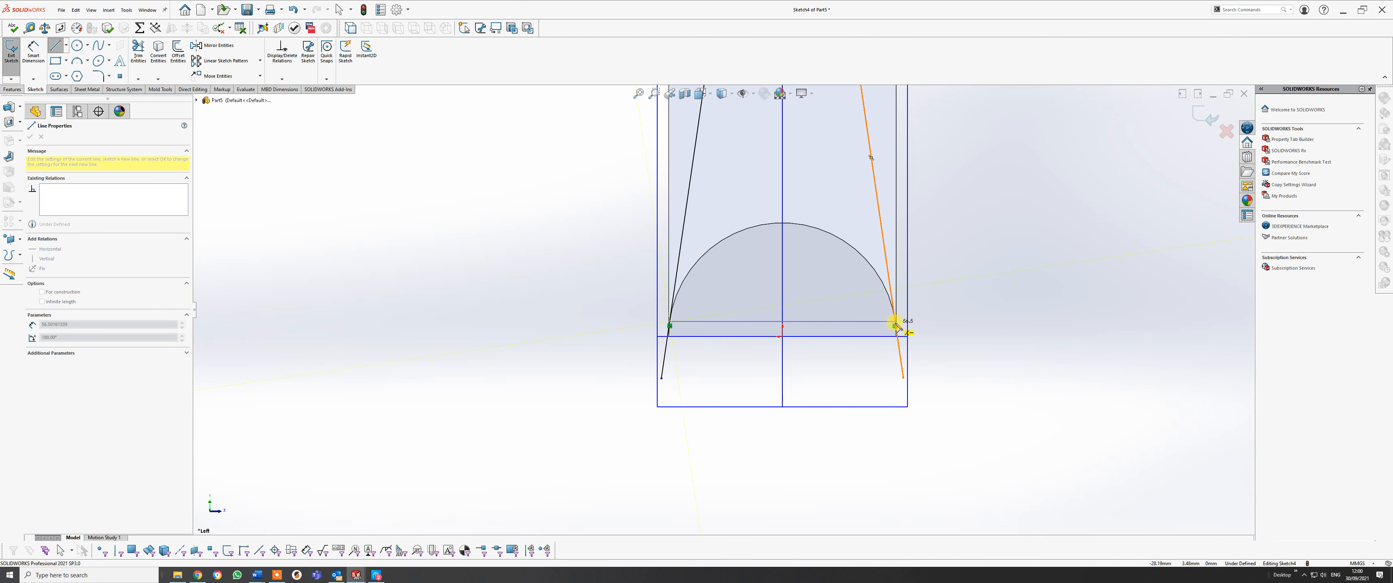
pyautogui.scroll(-2, 892, 324)
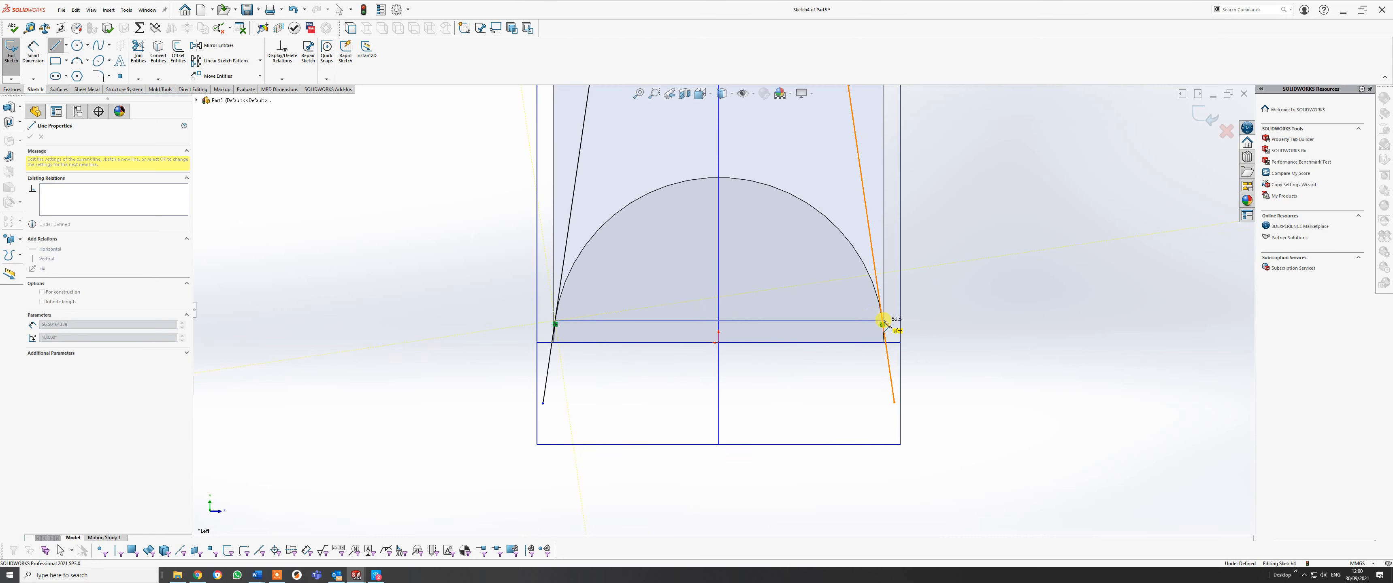
pyautogui.press('Escape')
pyautogui.scroll(-1, 748, 301)
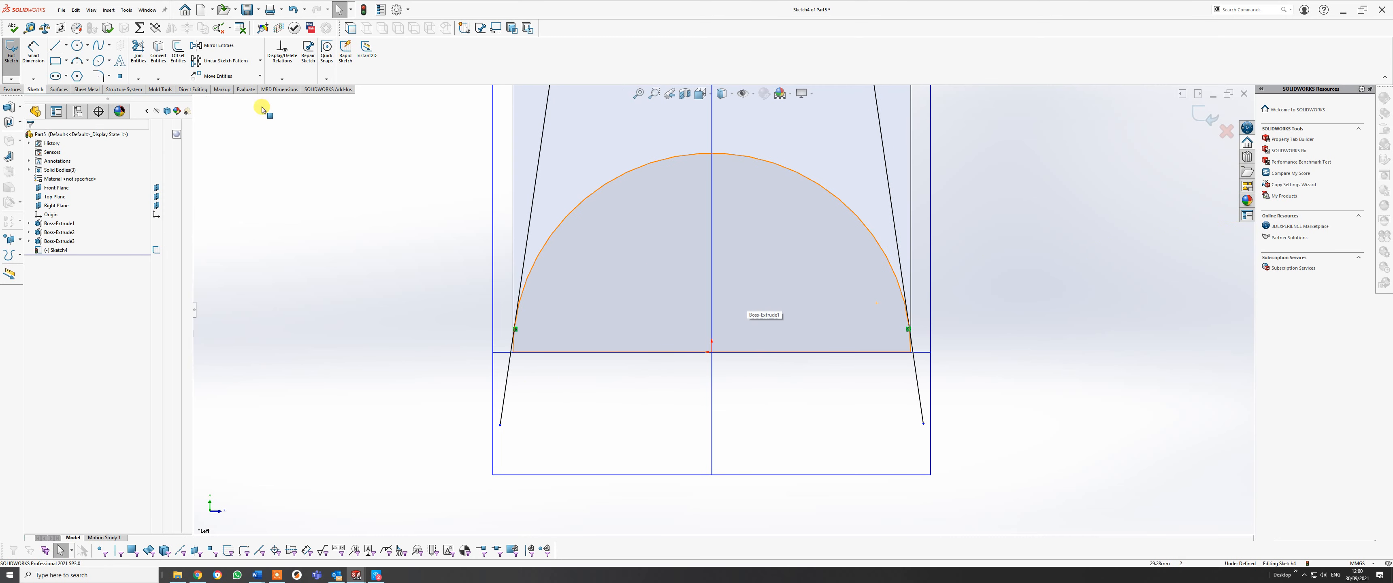
# Try to power-trim the left slanted line's overhang below the half-cylinder base, and undo the trim.
pyautogui.click(139, 51)
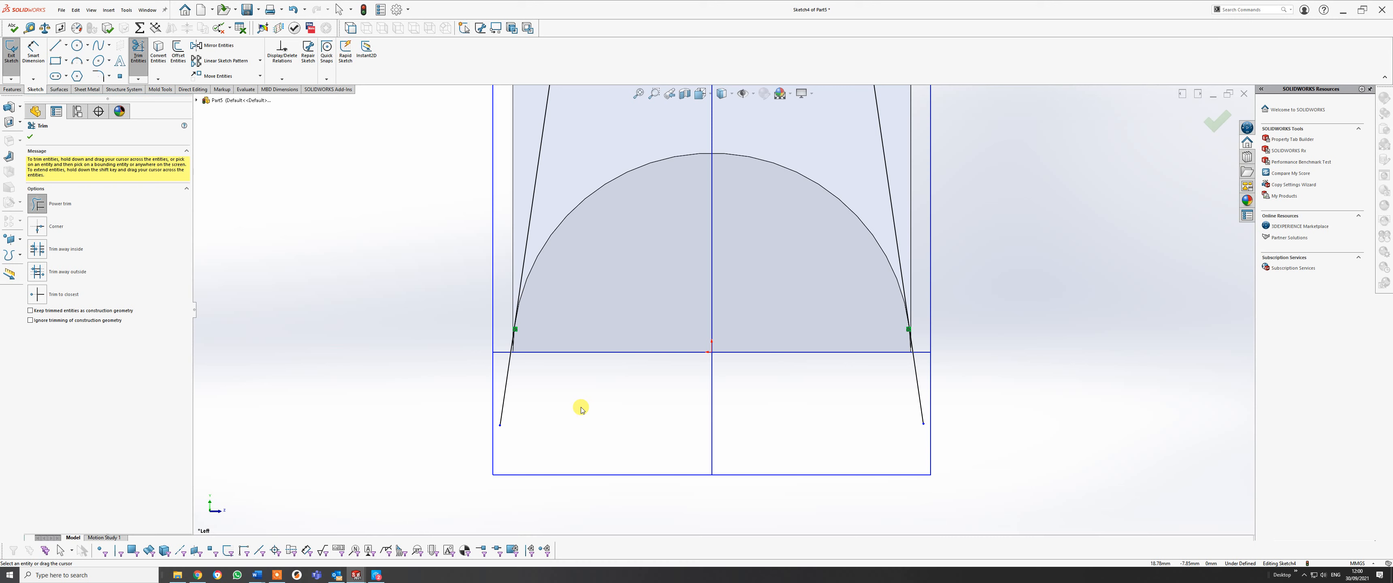
pyautogui.moveTo(581, 409); pyautogui.dragTo(502, 390)
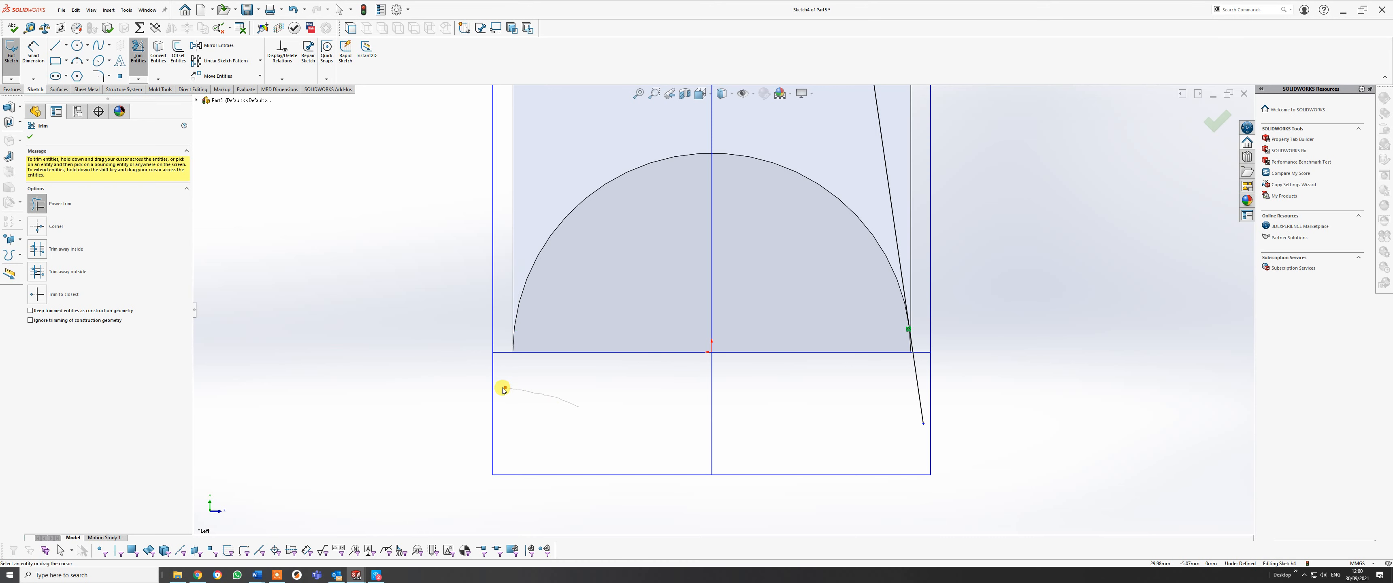
pyautogui.press('Escape')
pyautogui.hotkey('ctrl', 'z')
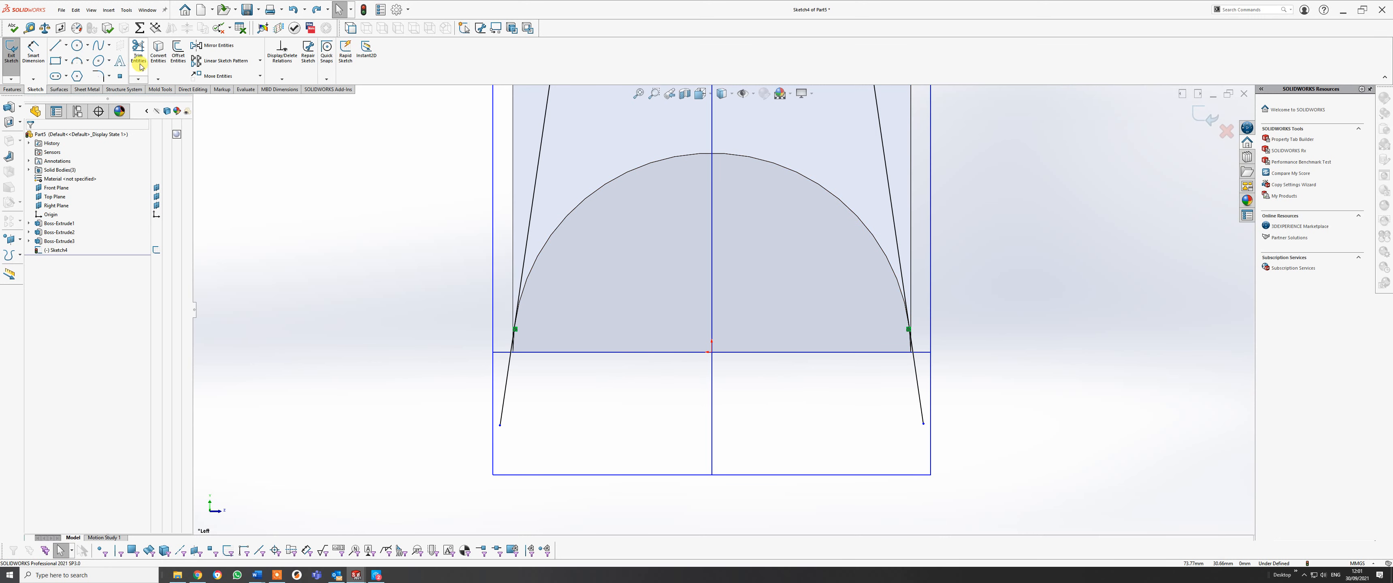
# Convert the arc edge of the half-cylinder base into a sketch arc.
pyautogui.click(157, 57)
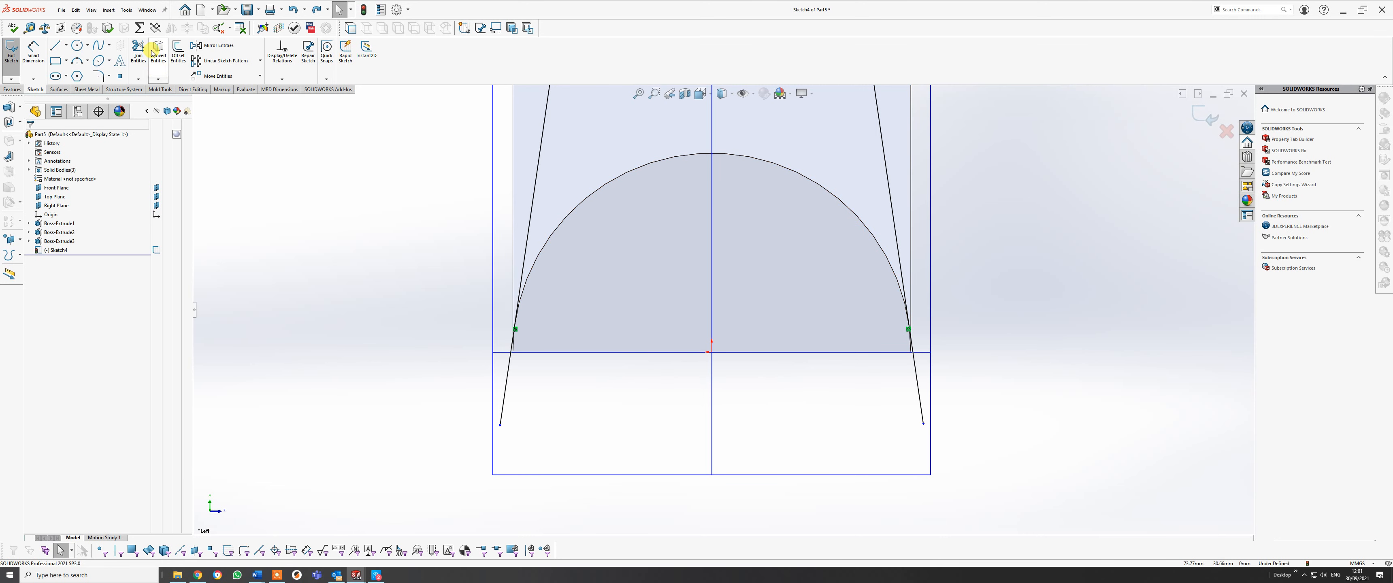
pyautogui.click(557, 230)
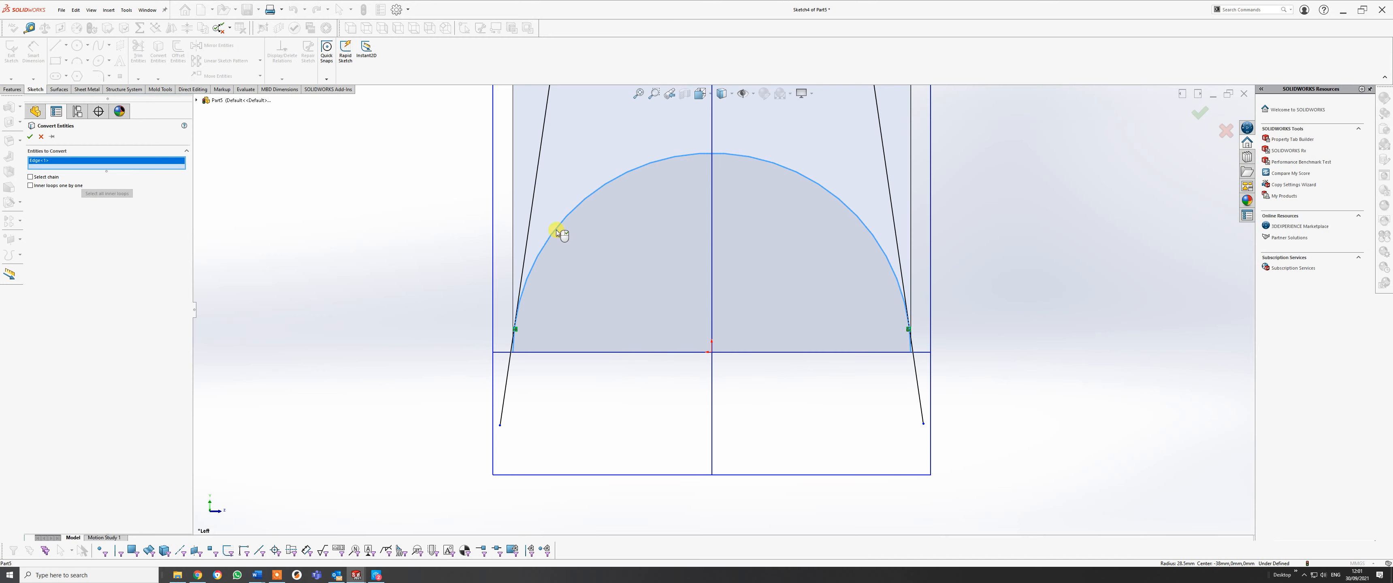
pyautogui.rightClick(556, 230)
# Trim the converted arc and the left slanted line below their tangent point.
pyautogui.scroll(-3, 548, 339)
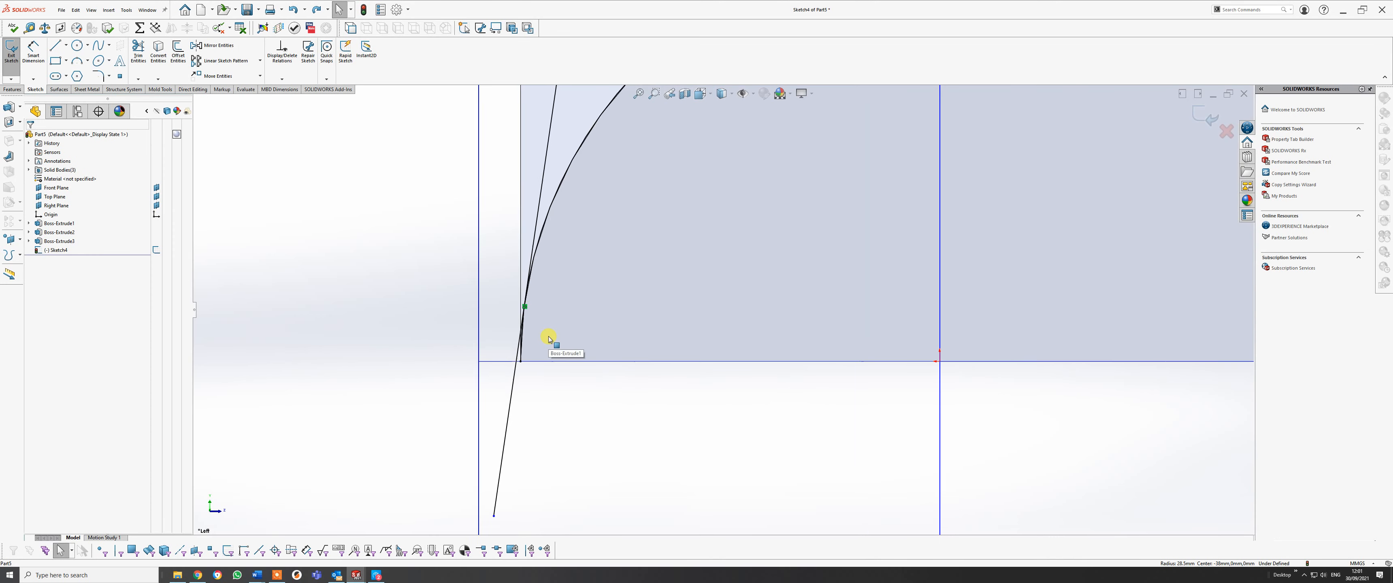
pyautogui.scroll(-2, 549, 339)
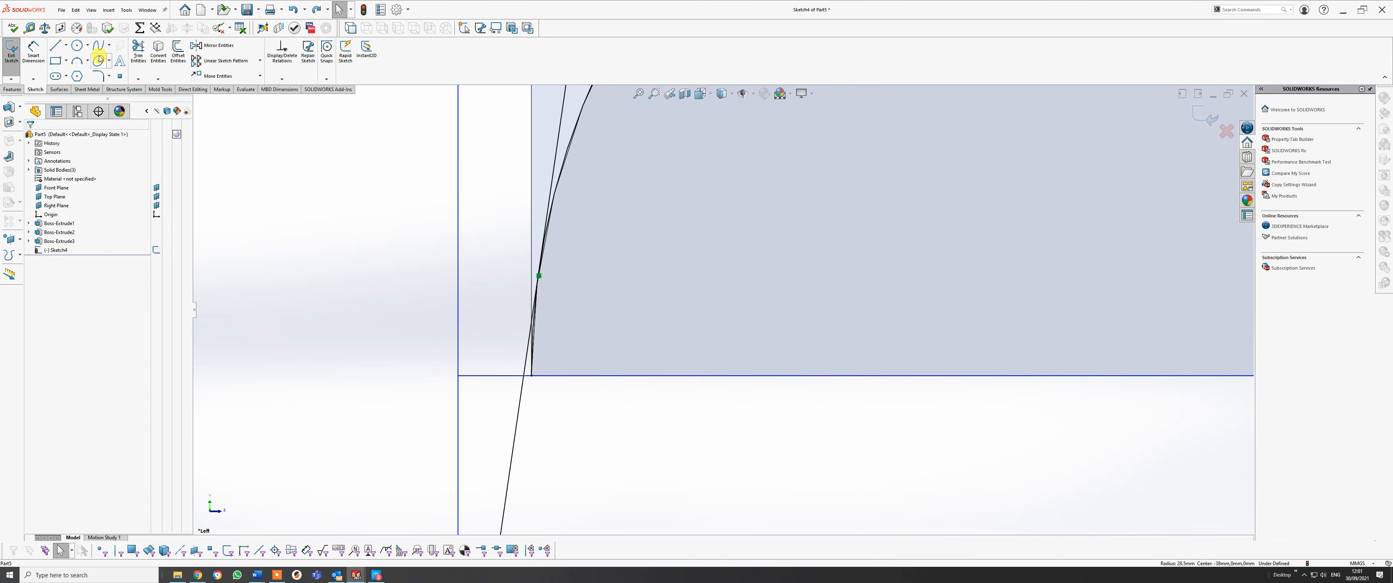
pyautogui.click(139, 50)
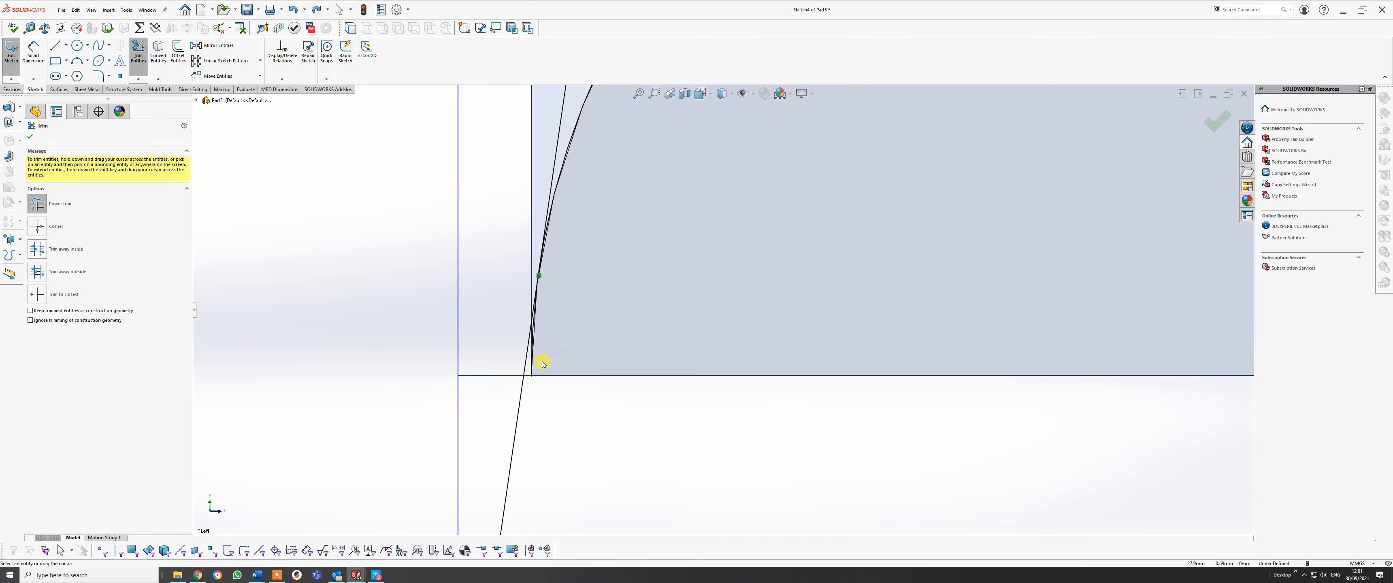
pyautogui.click(532, 370)
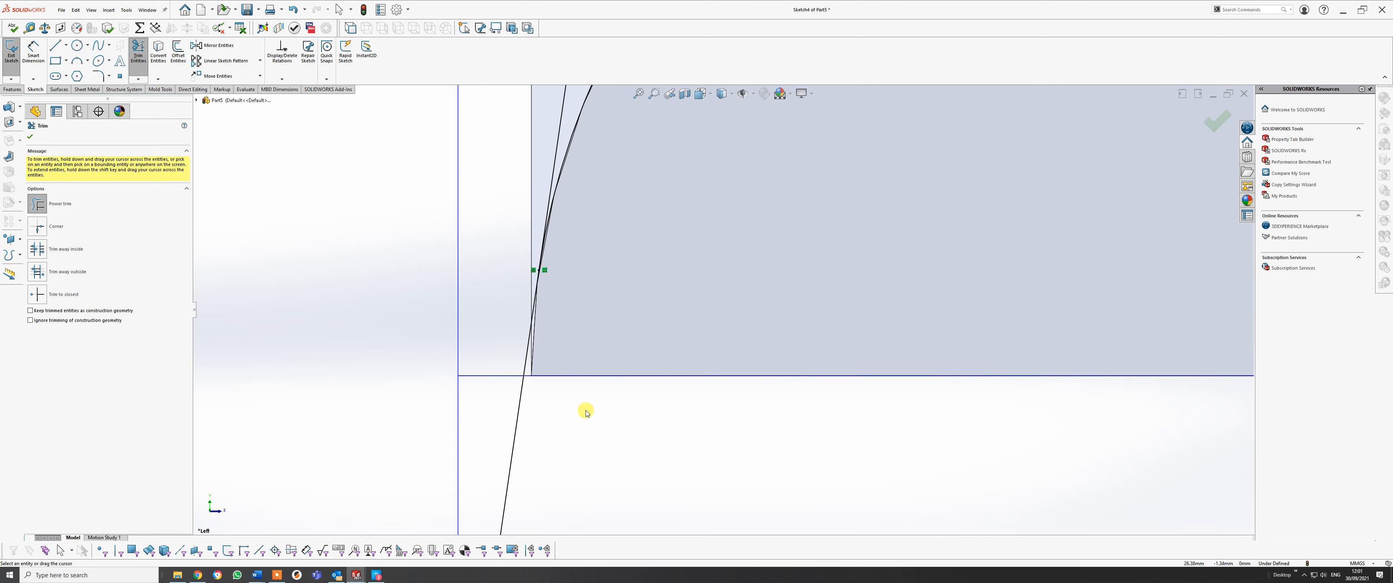
pyautogui.click(521, 398)
# Trim the converted arc and the right slanted line below their tangent point.
pyautogui.scroll(3, 701, 360)
pyautogui.scroll(4, 942, 304)
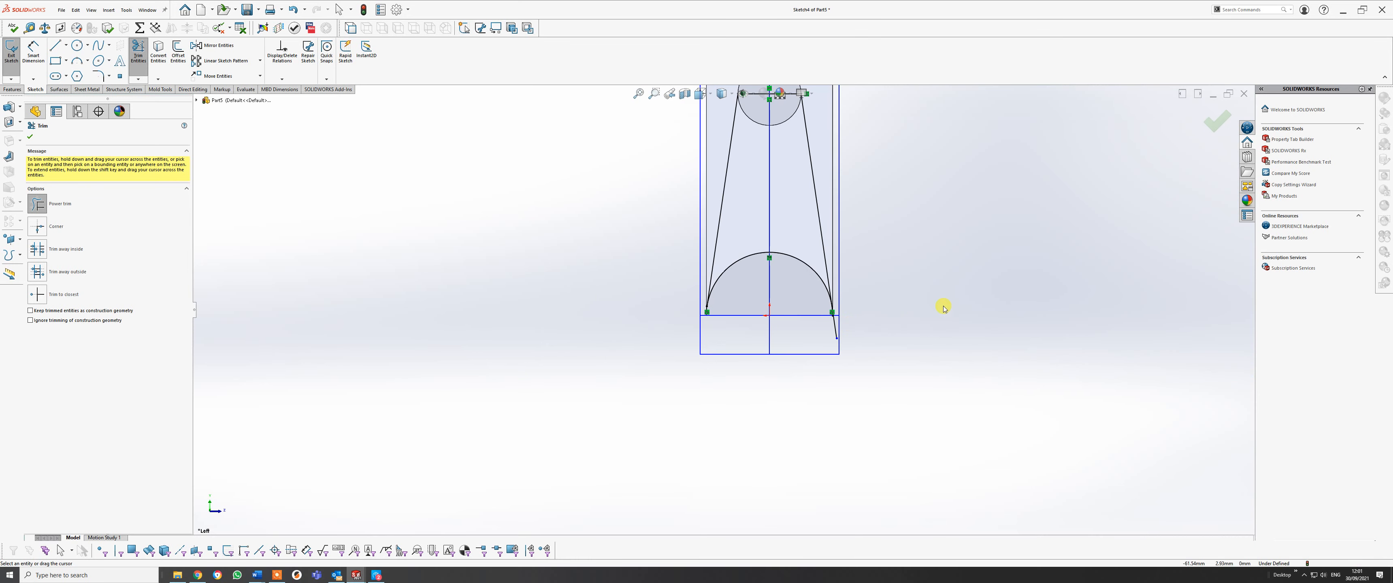
pyautogui.scroll(-5, 815, 302)
pyautogui.scroll(-1, 595, 292)
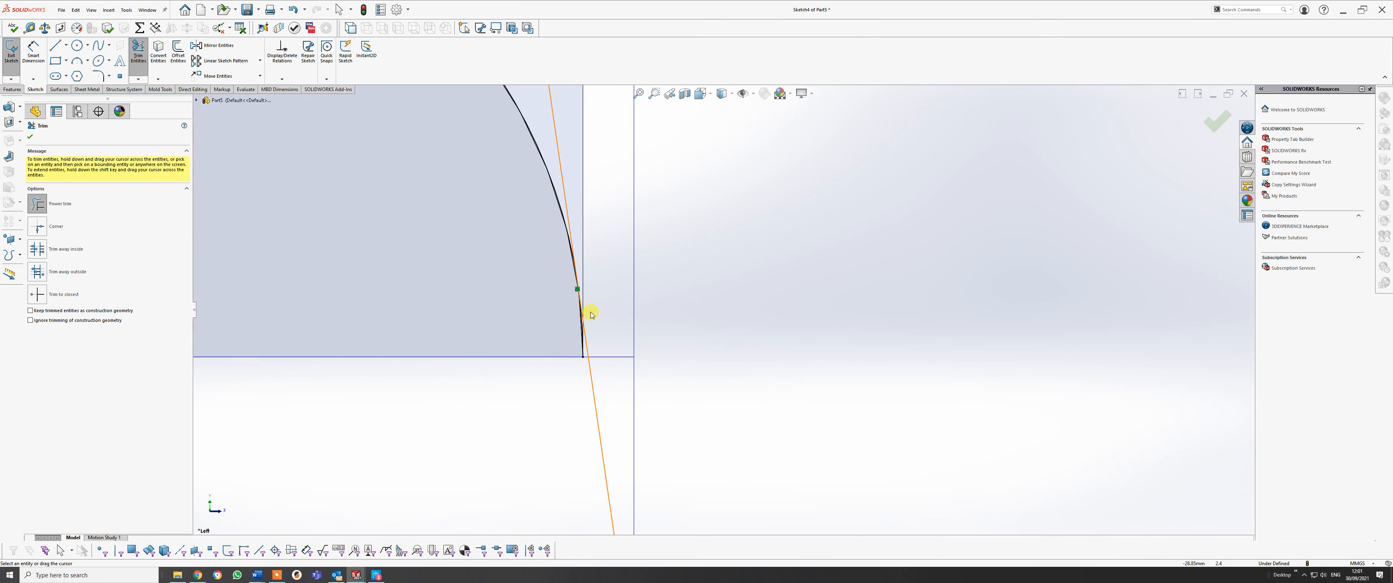
pyautogui.moveTo(598, 315); pyautogui.dragTo(575, 350)
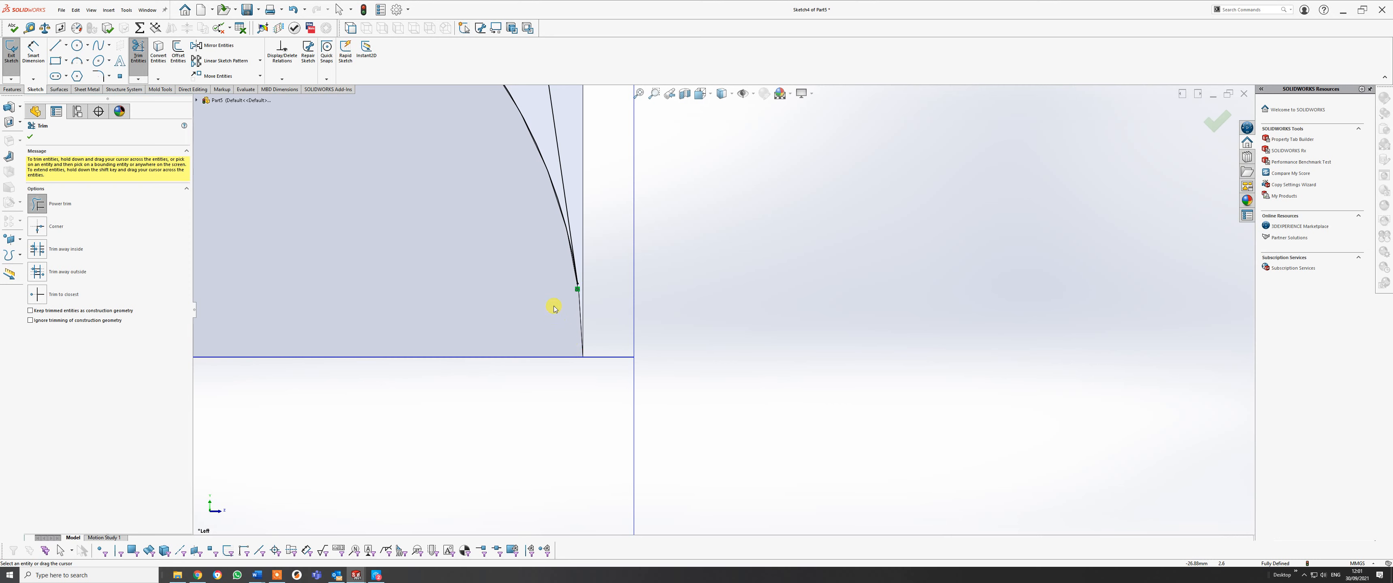
# Draw a horizontal line joining the lower ends of the two slanted lines at their tangent points.
pyautogui.scroll(4, 554, 308)
pyautogui.press('l')
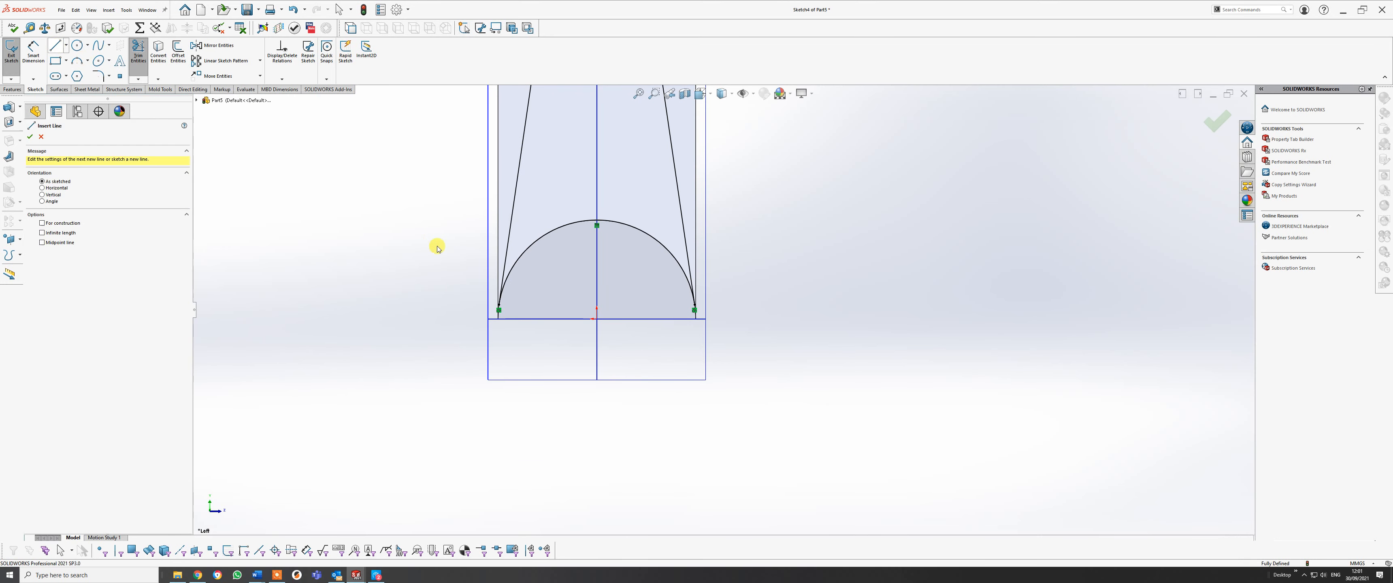
pyautogui.click(498, 307)
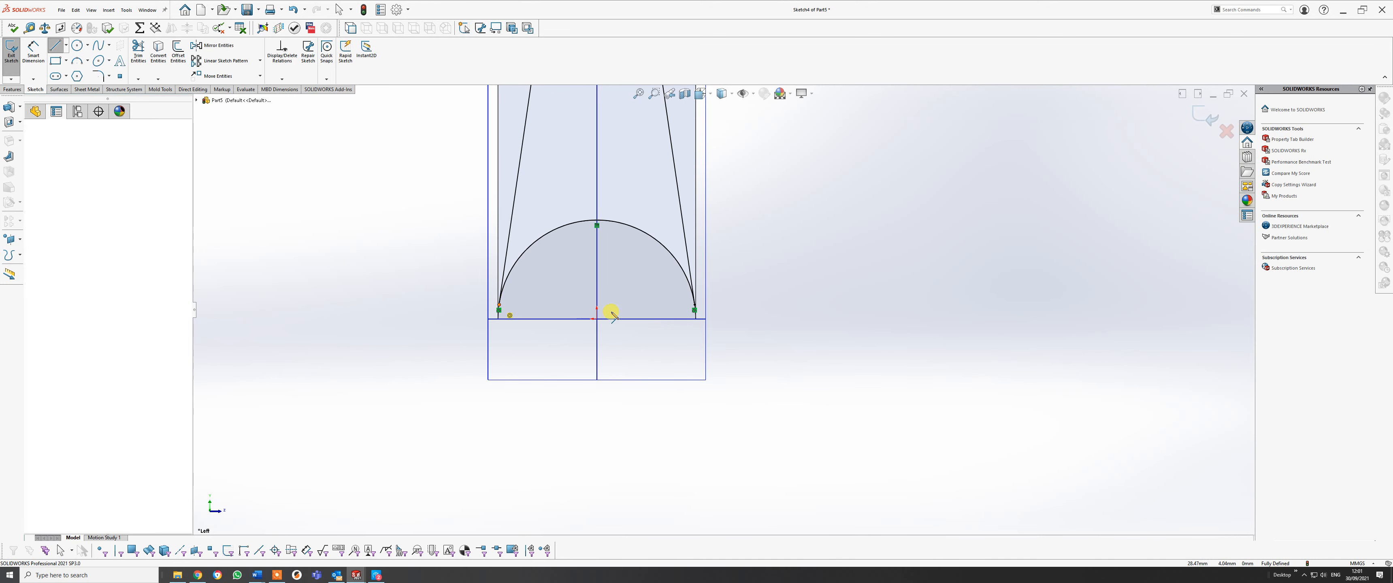
pyautogui.click(695, 308)
pyautogui.rightClick(696, 309)
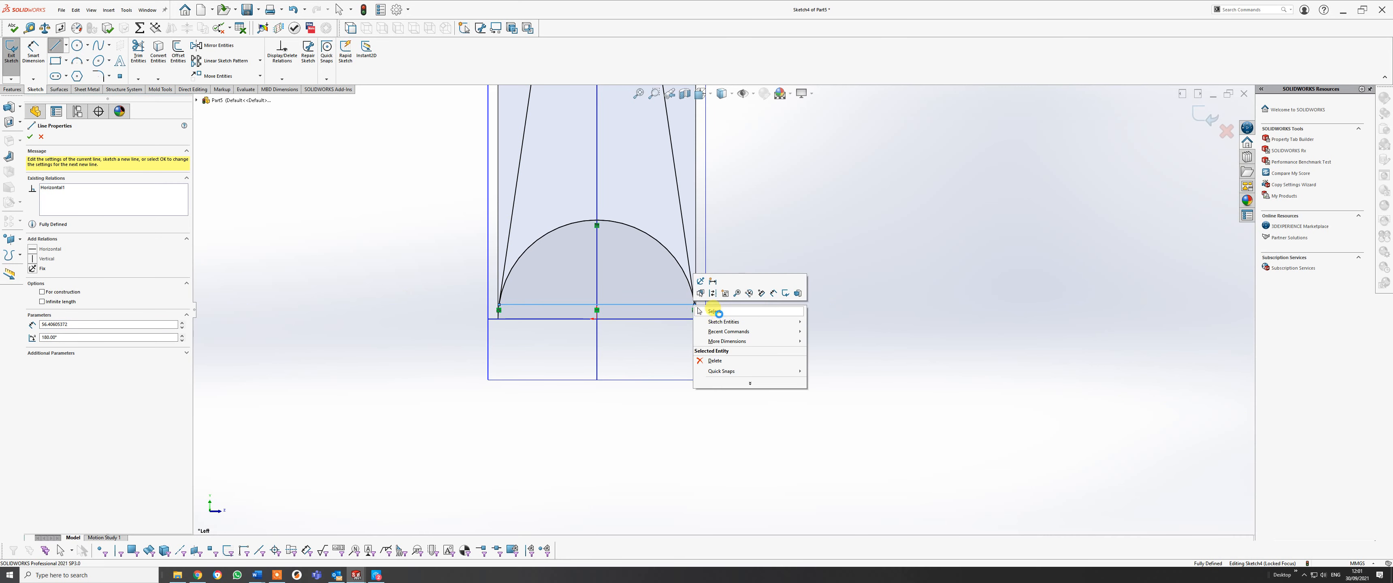
pyautogui.click(710, 314)
# Try to trim away the converted arc above the horizontal line, and undo the trim.
pyautogui.scroll(-4, 577, 267)
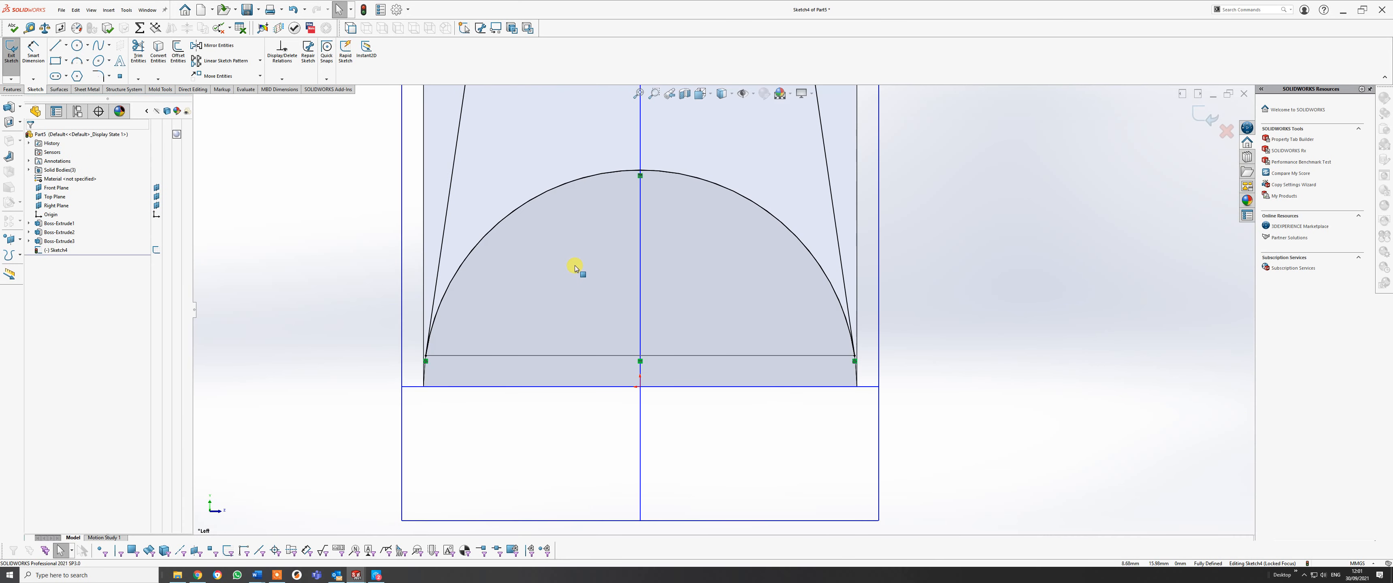
pyautogui.click(136, 55)
pyautogui.moveTo(522, 146); pyautogui.dragTo(545, 211)
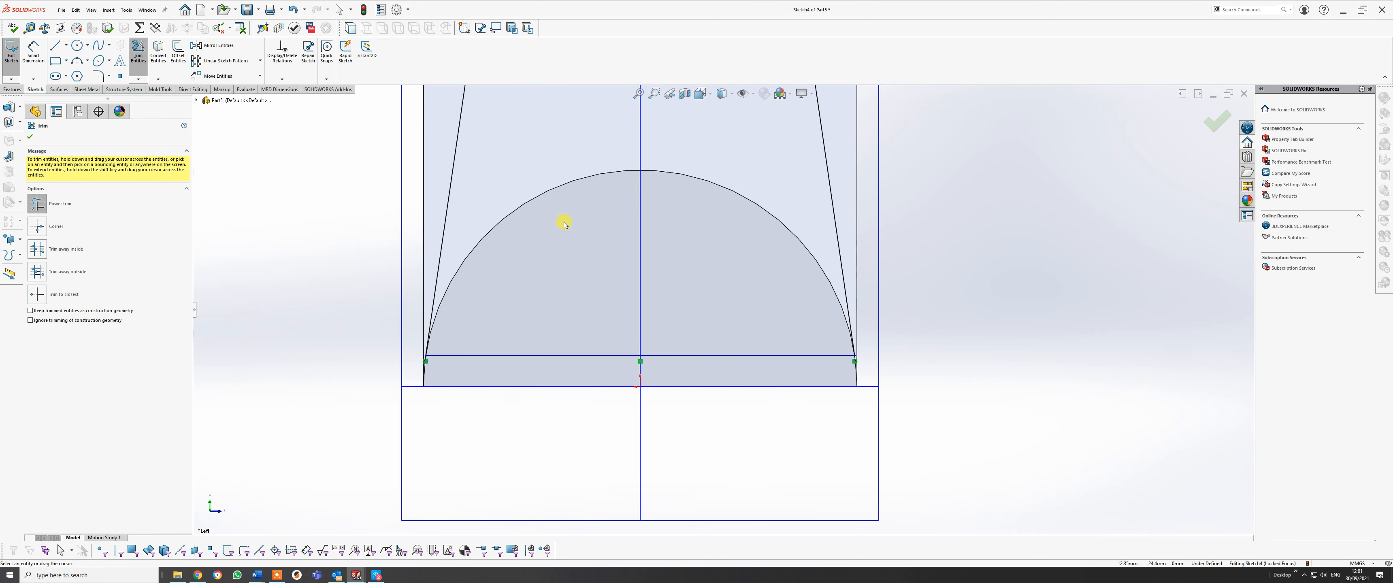
pyautogui.scroll(2, 701, 303)
pyautogui.scroll(1, 598, 304)
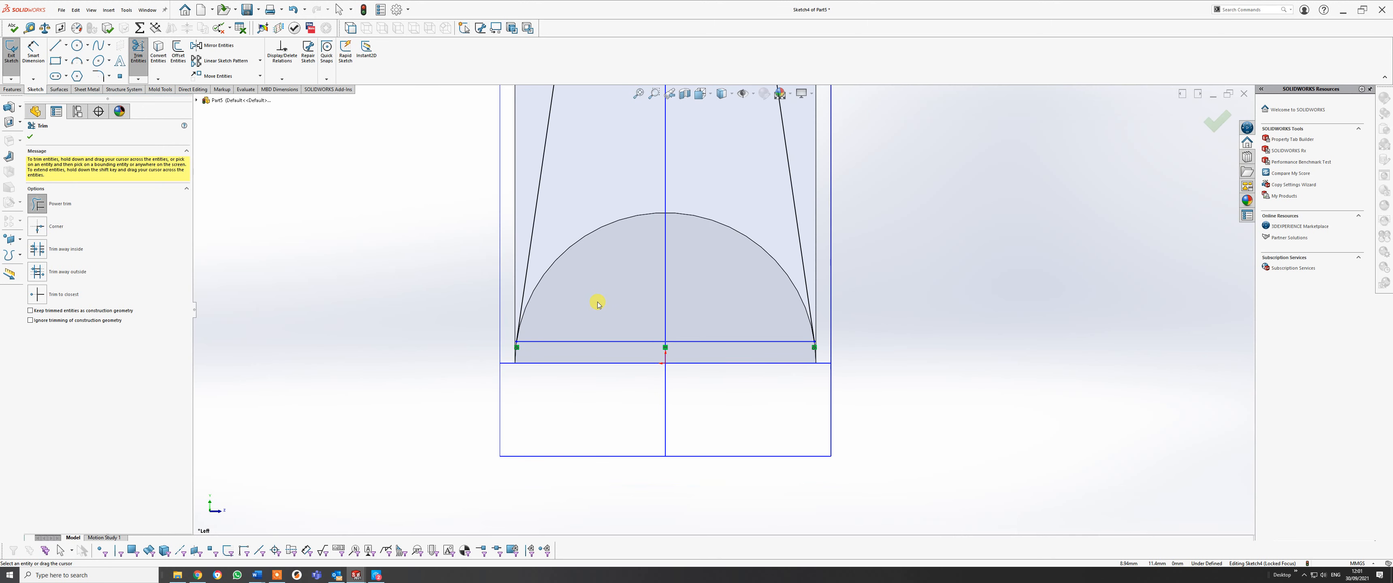
pyautogui.scroll(-1, 651, 329)
pyautogui.press('Escape')
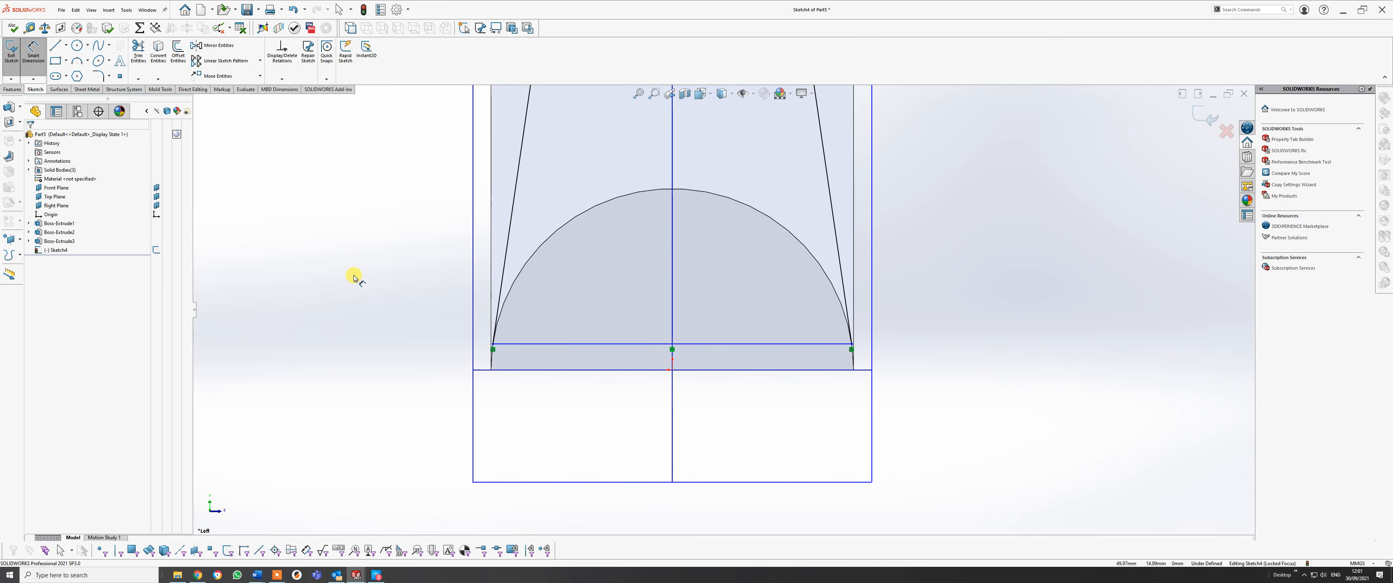
pyautogui.press('Escape')
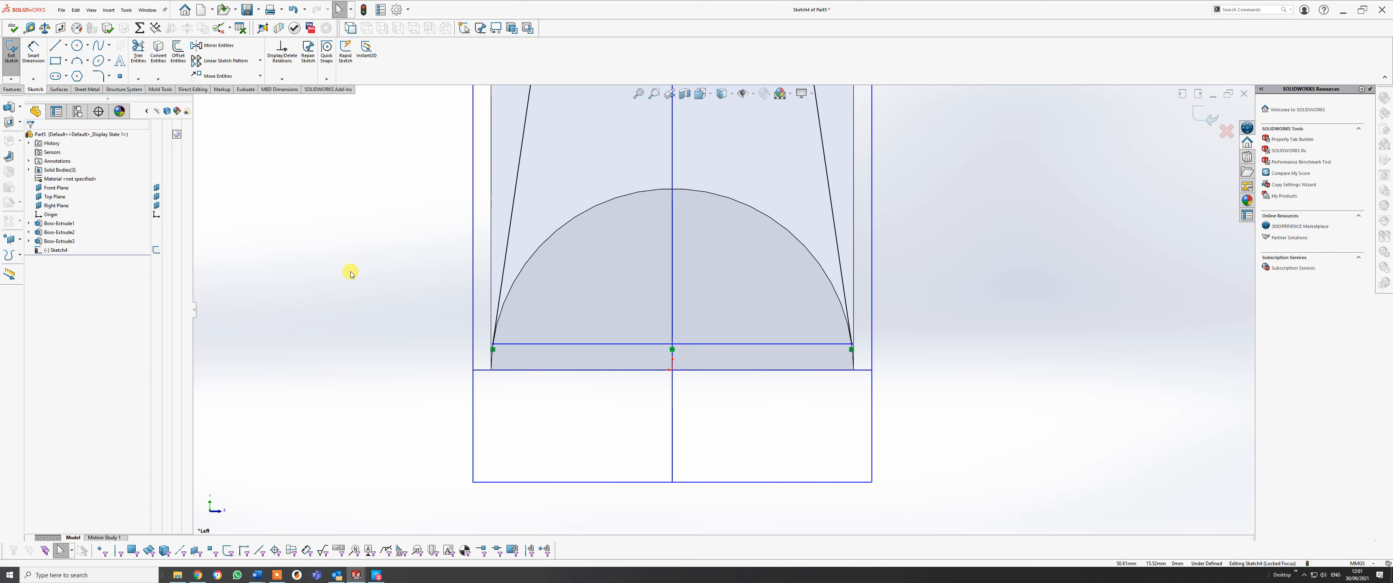
pyautogui.hotkey('ctrl', 'z')
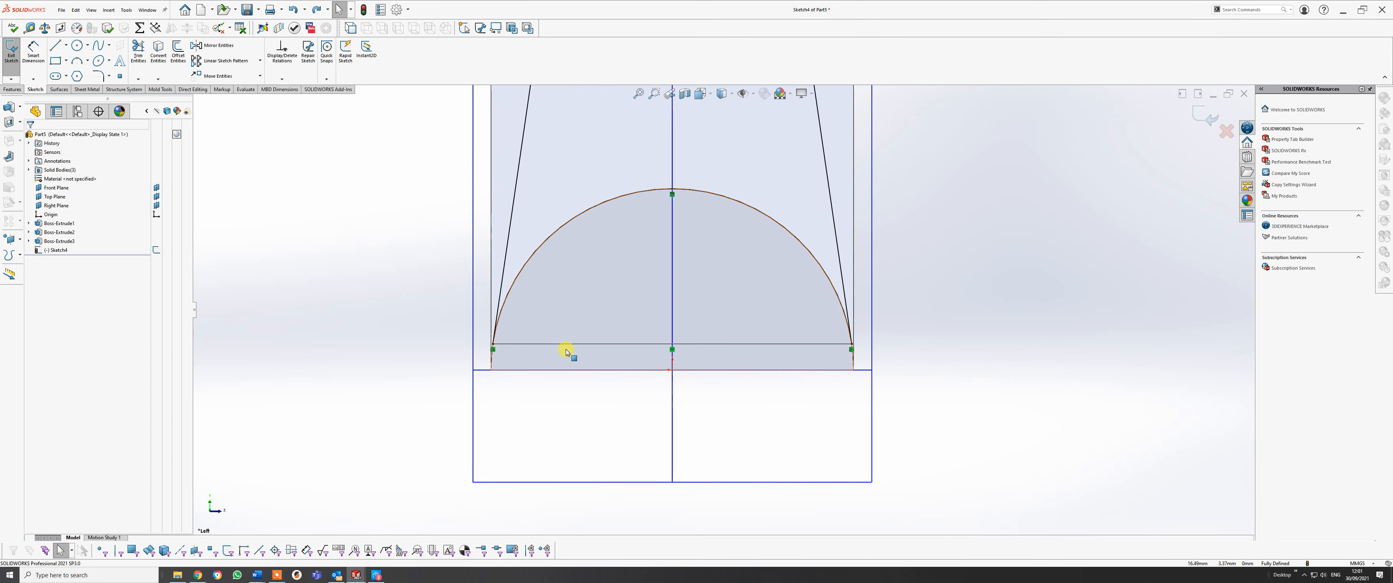
pyautogui.click(574, 219)
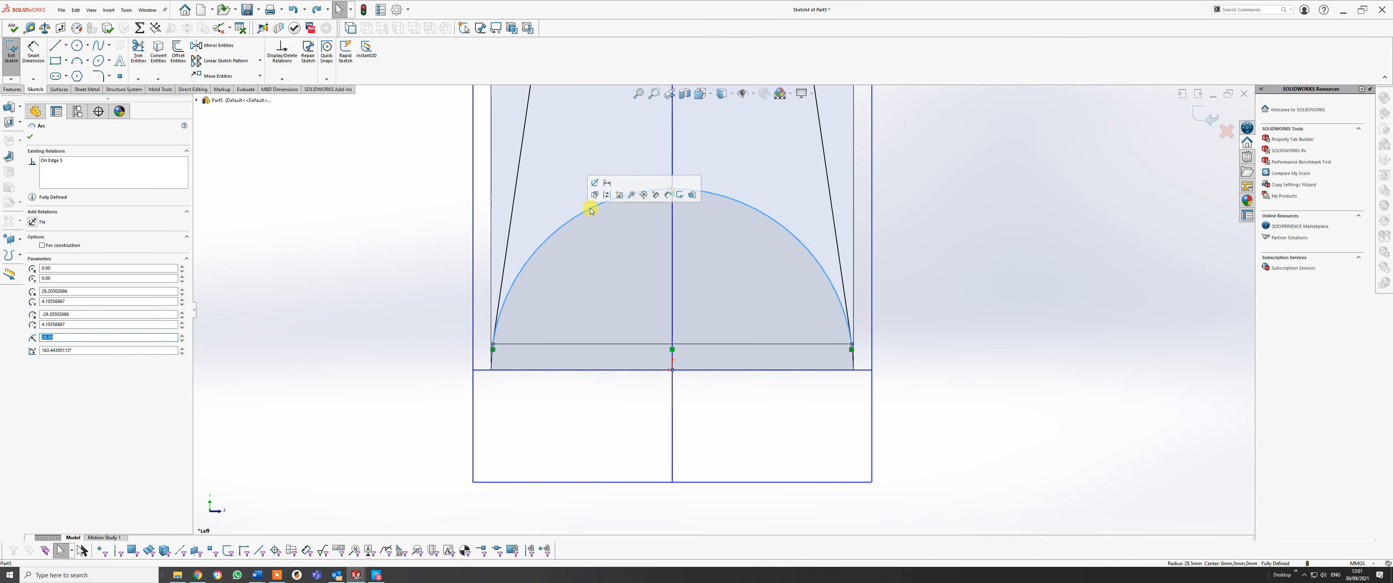
pyautogui.press('Escape')
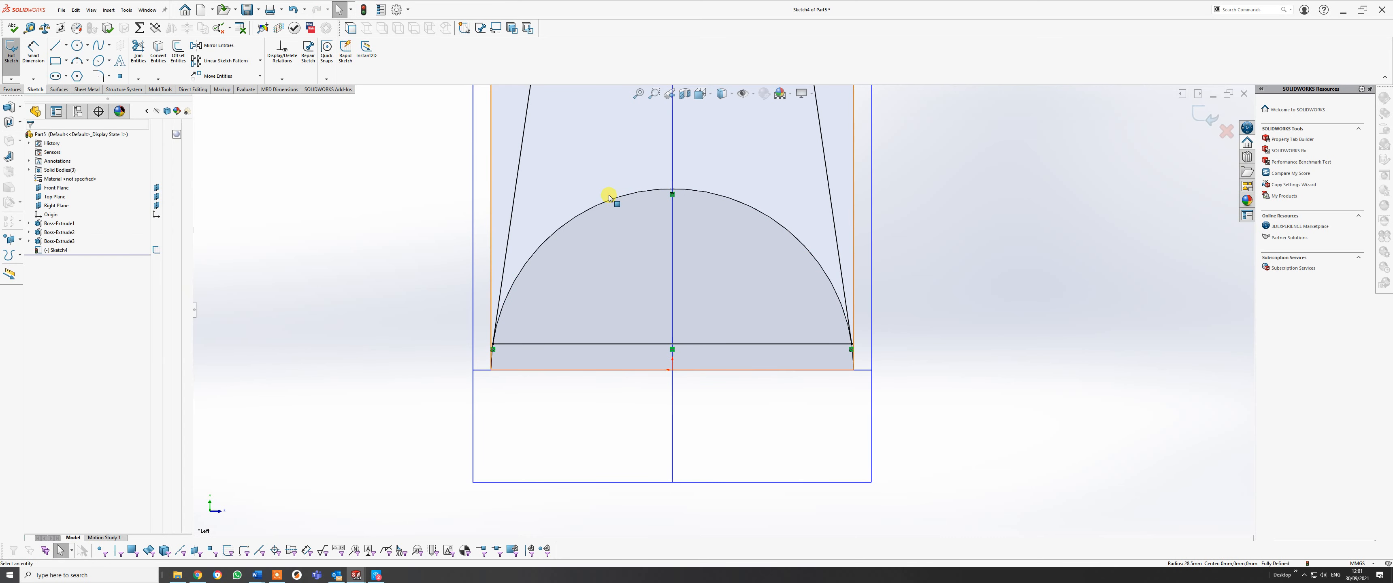
pyautogui.moveTo(716, 308); pyautogui.dragTo(660, 320, button='middle')
pyautogui.moveTo(777, 272)
pyautogui.mouseDown(button='middle')
pyautogui.moveTo(851, 274)
pyautogui.moveTo(789, 261)
pyautogui.mouseUp(button='middle')
pyautogui.scroll(5, 777, 269)
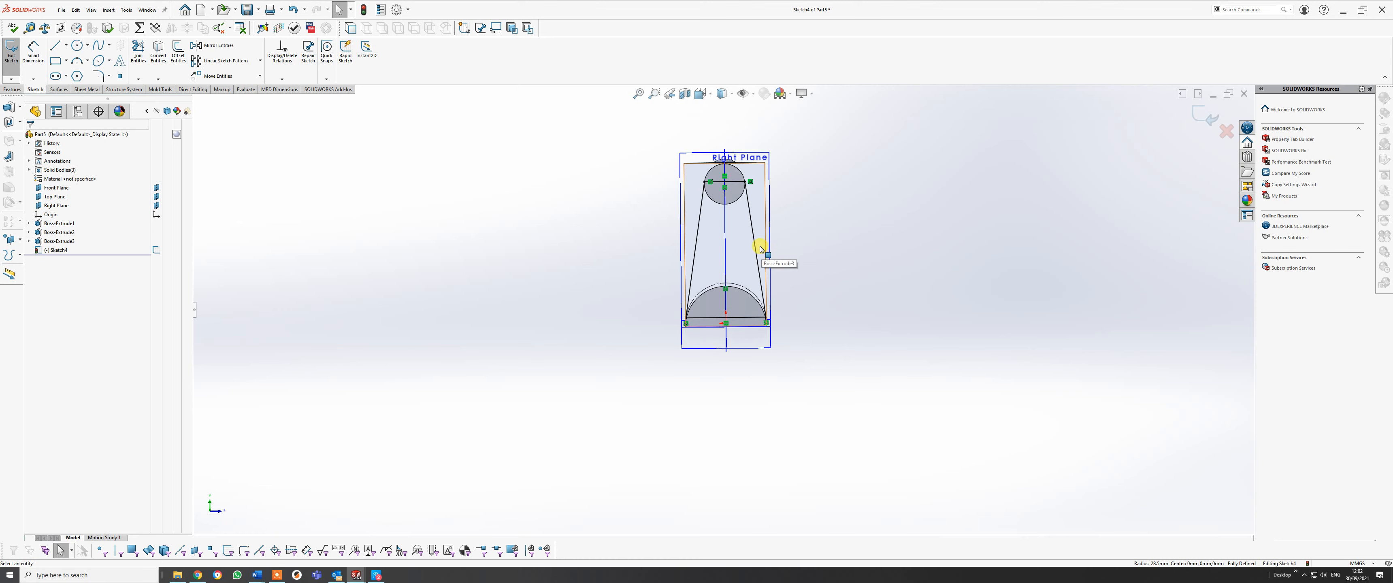
pyautogui.moveTo(753, 250); pyautogui.dragTo(819, 266, button='middle')
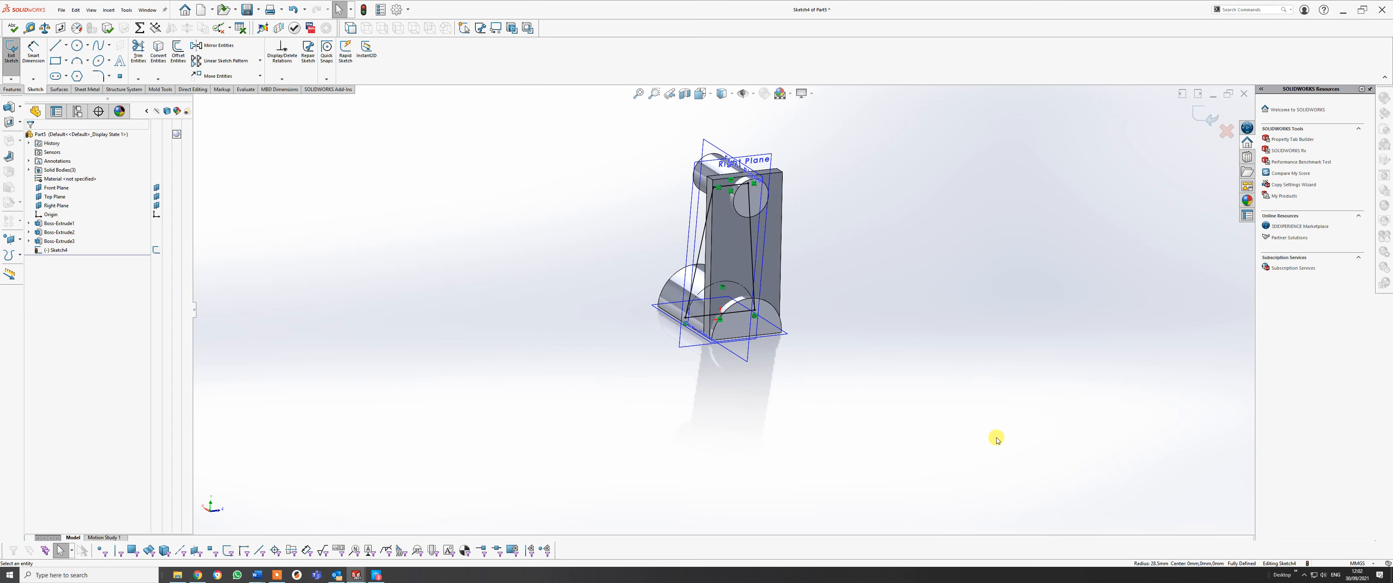
pyautogui.click(276, 575)
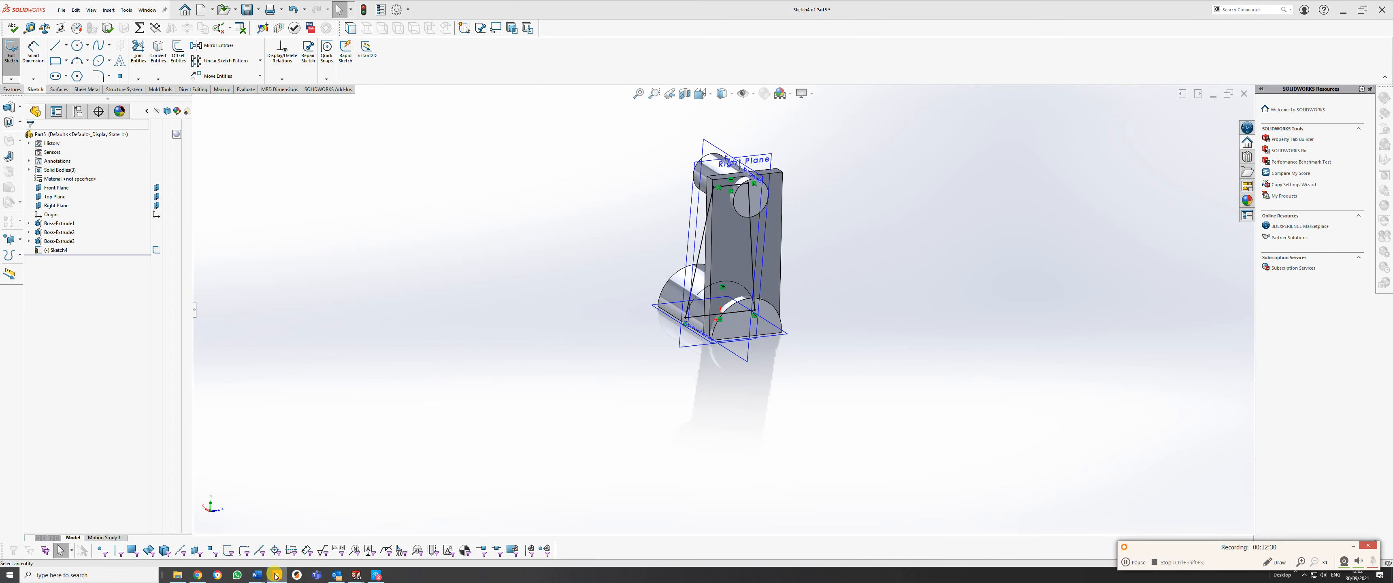
pyautogui.click(1131, 564)
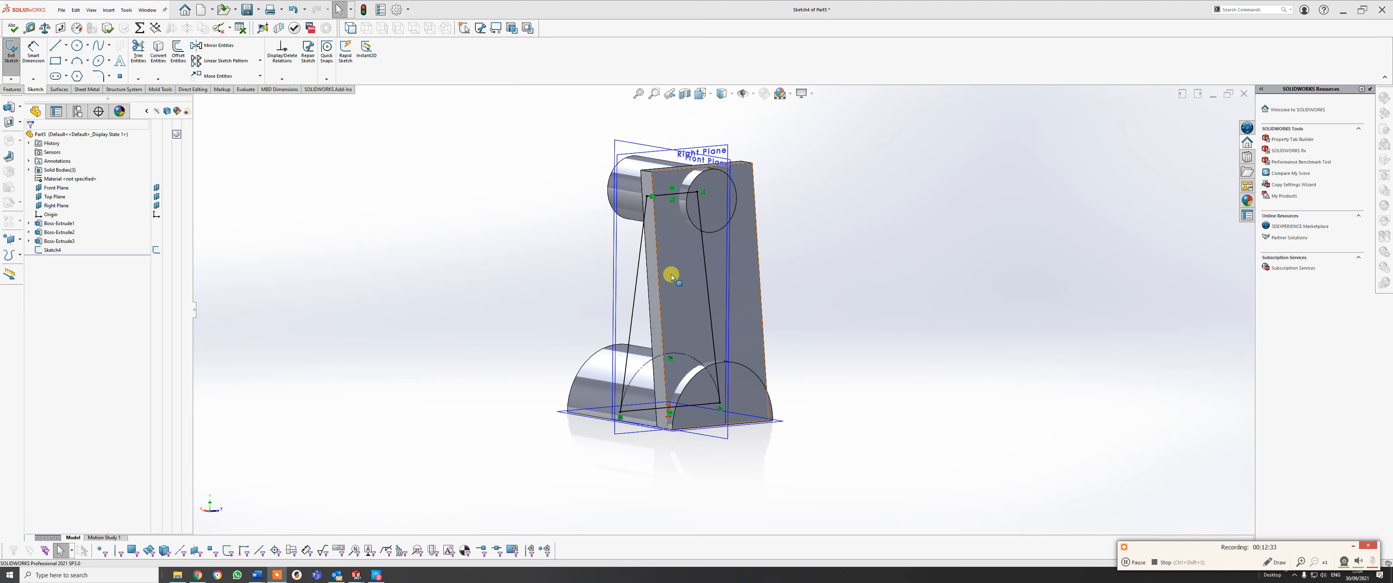
pyautogui.moveTo(703, 248)
pyautogui.mouseDown(button='middle')
pyautogui.moveTo(804, 266)
pyautogui.moveTo(688, 269)
pyautogui.moveTo(610, 290)
pyautogui.moveTo(660, 286)
pyautogui.moveTo(652, 303)
pyautogui.mouseUp(button='middle')
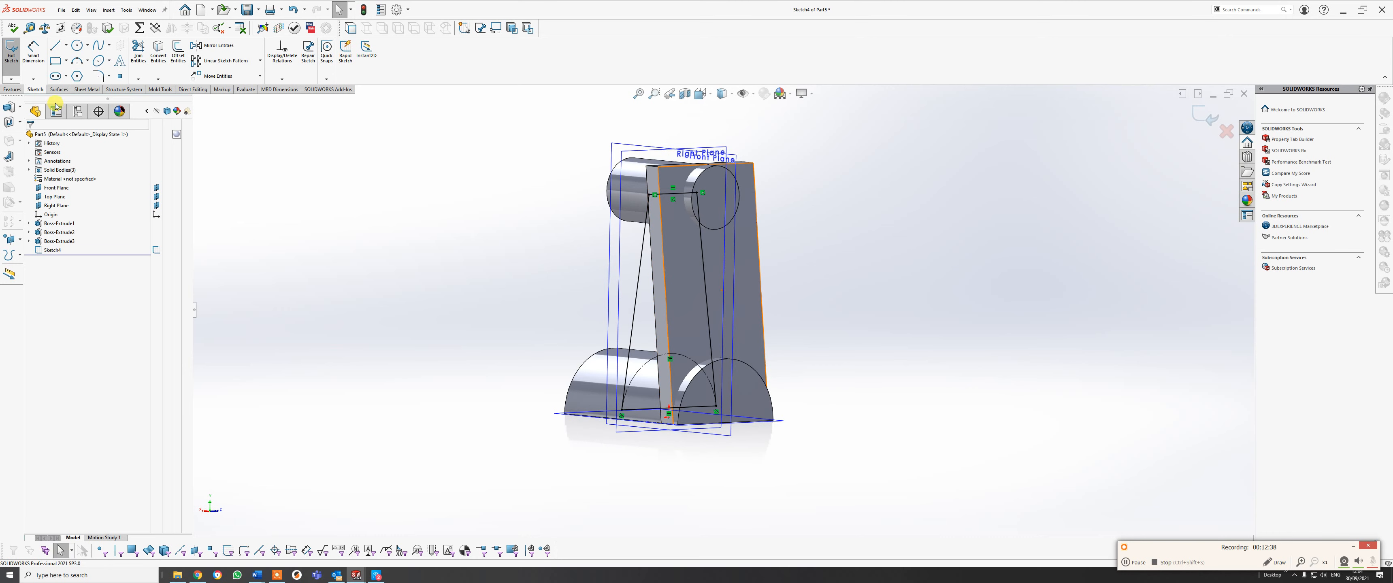
# Extrude the tapered trapezoid sketch through and past the slanted leg as a separate body, with Merge result off.
pyautogui.click(13, 89)
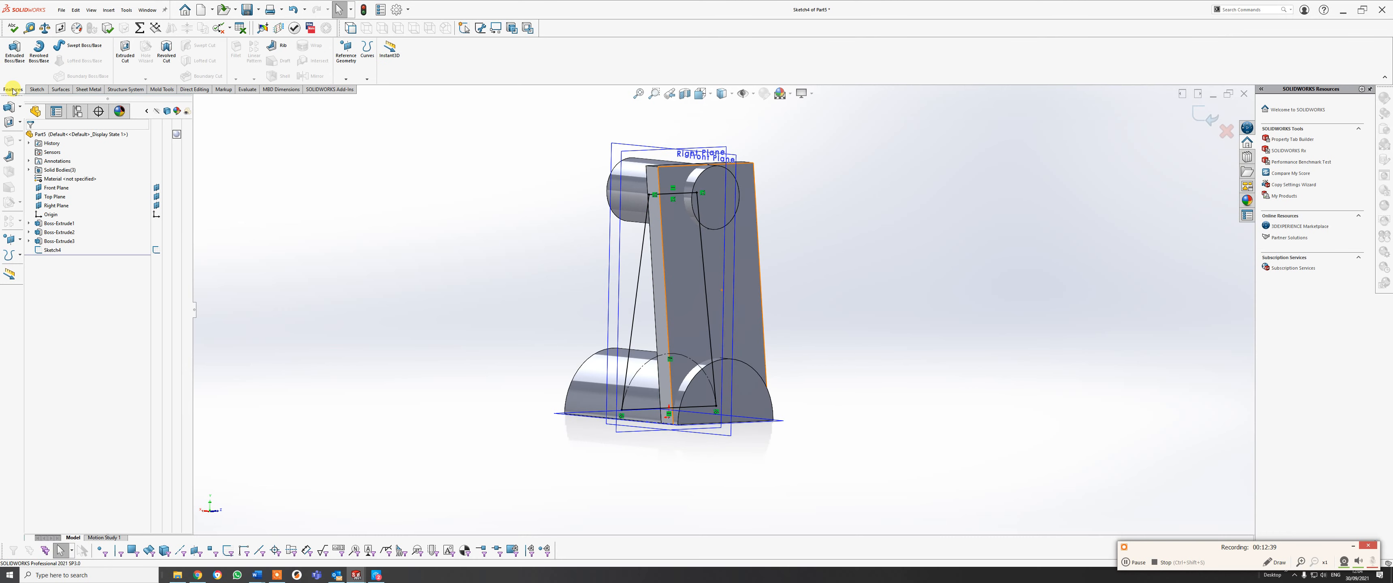
pyautogui.click(13, 48)
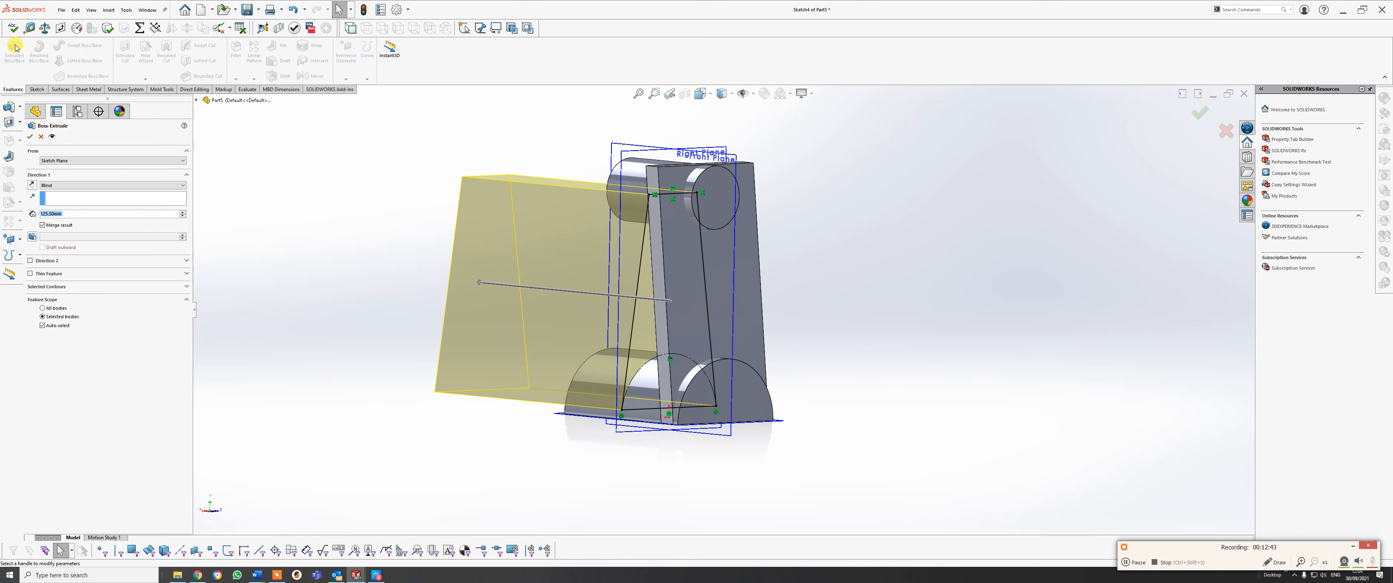
pyautogui.moveTo(478, 285); pyautogui.dragTo(803, 338)
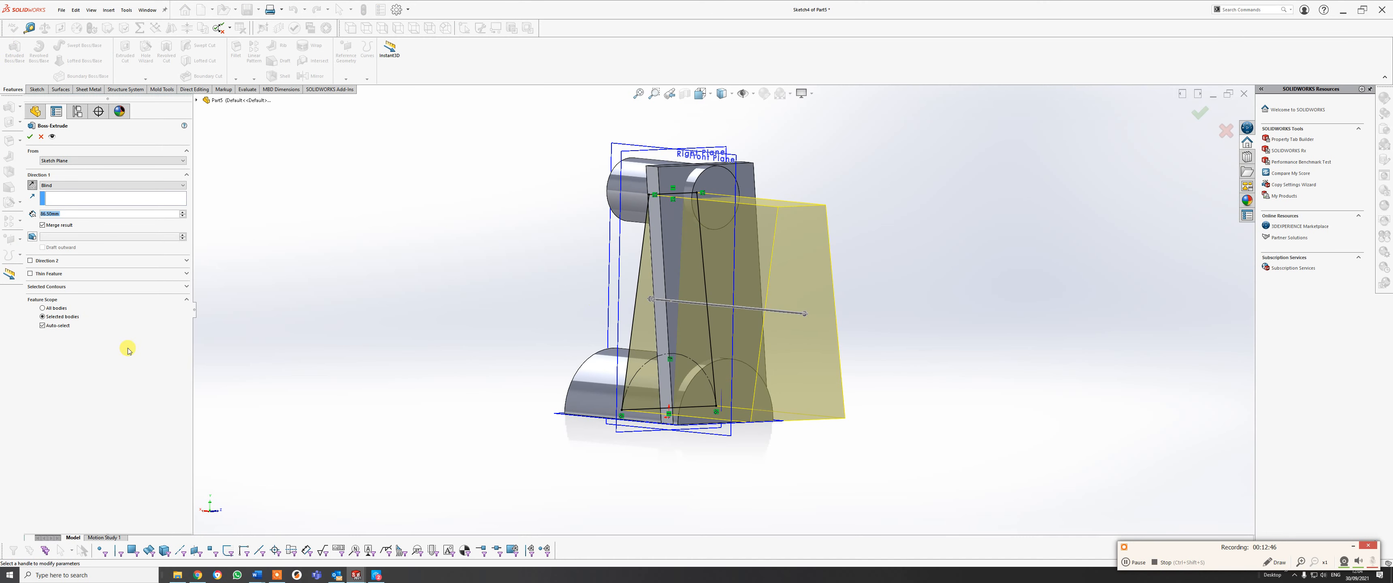
pyautogui.click(43, 225)
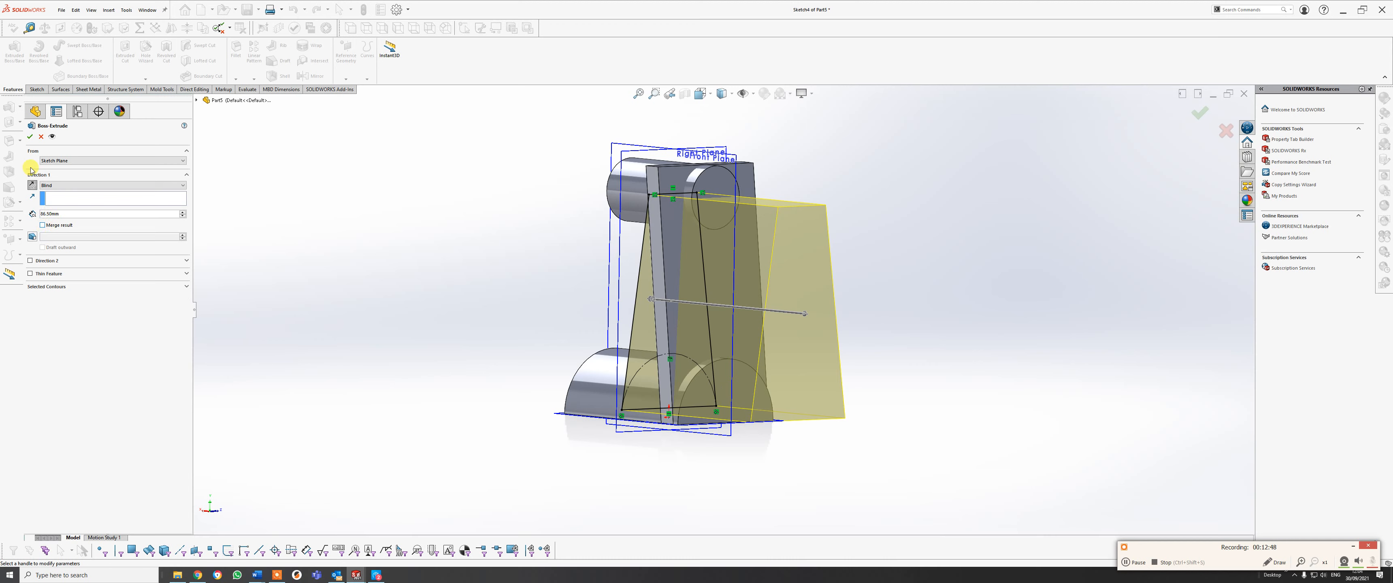
pyautogui.click(30, 137)
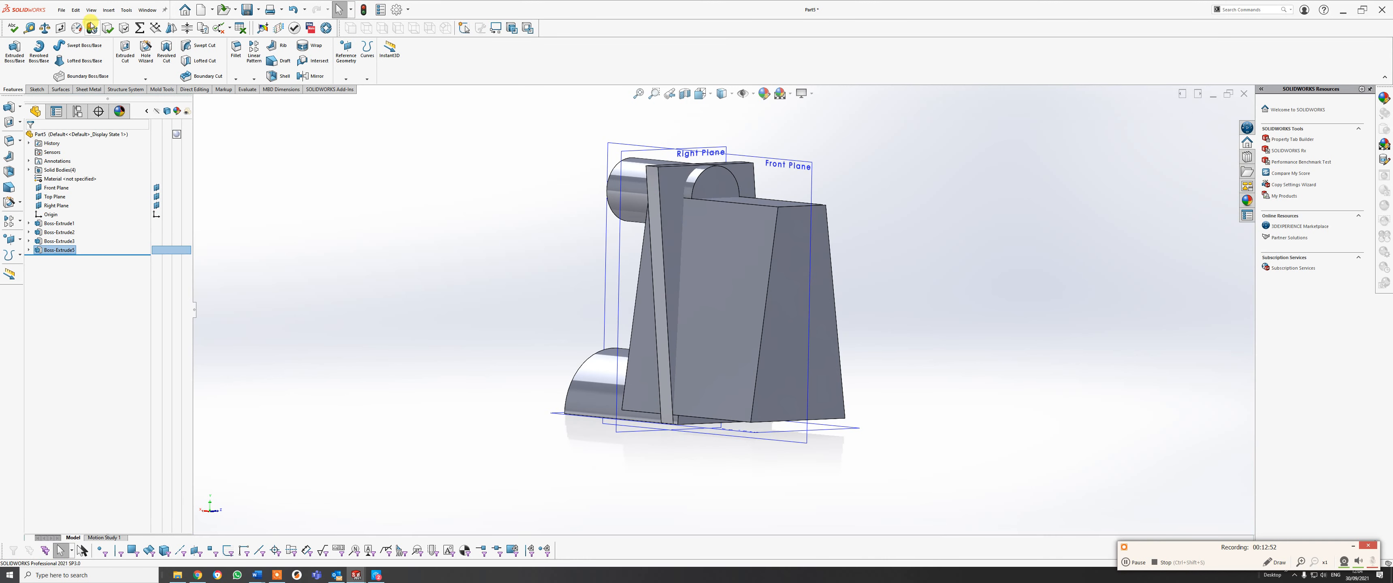
# Combine the new tapered extrusion and the slanted leg body with the Common operation, previewing the result before accepting.
pyautogui.click(114, 10)
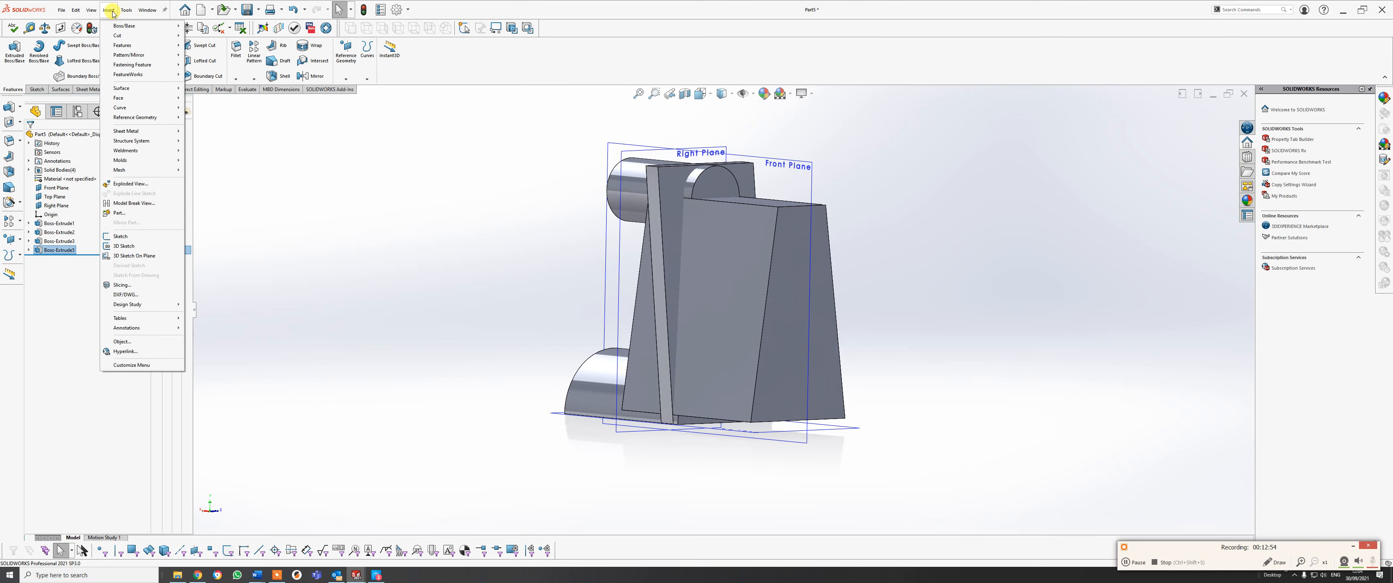
pyautogui.moveTo(125, 47)
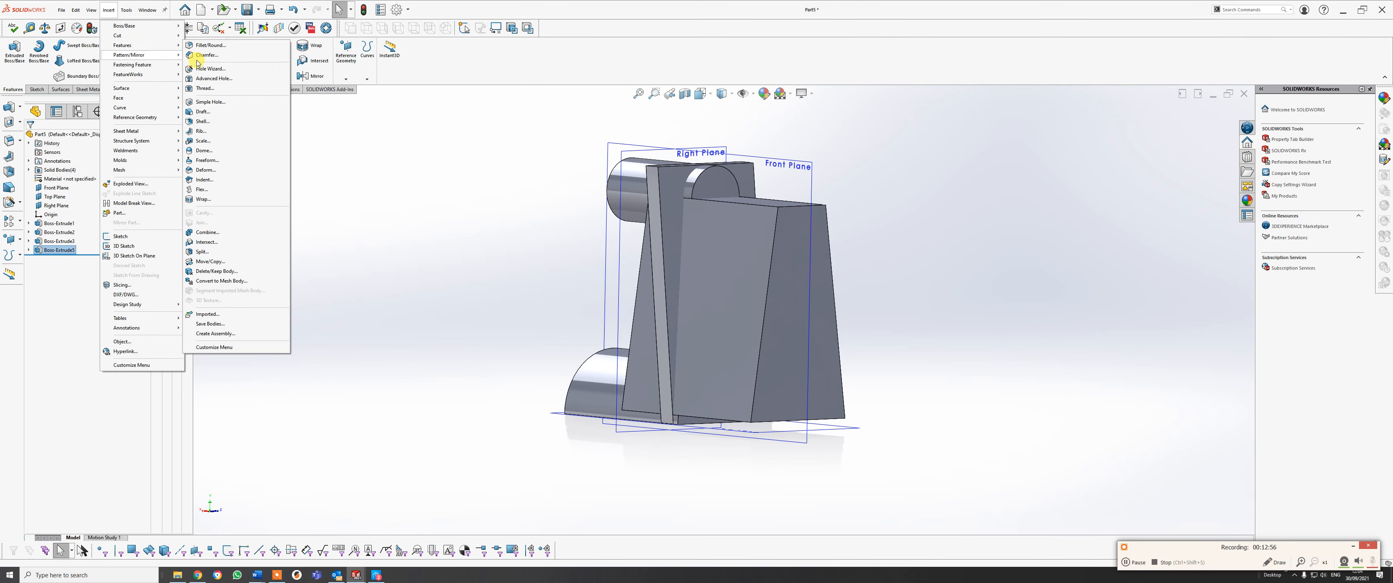
pyautogui.click(205, 233)
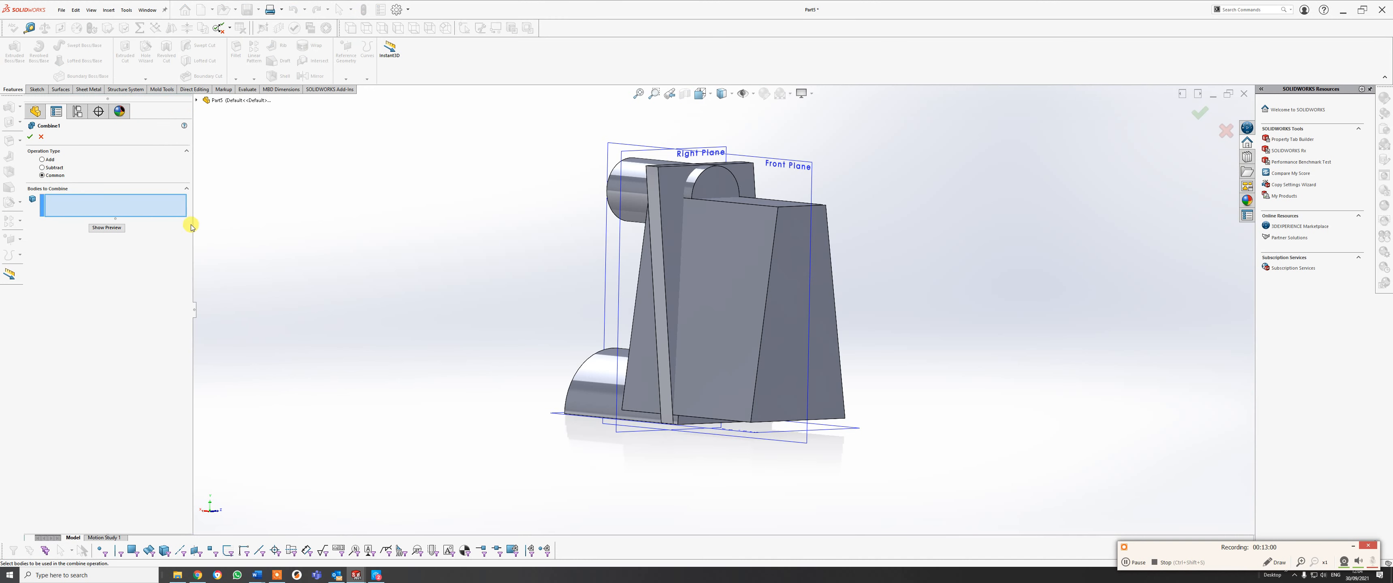
pyautogui.click(740, 223)
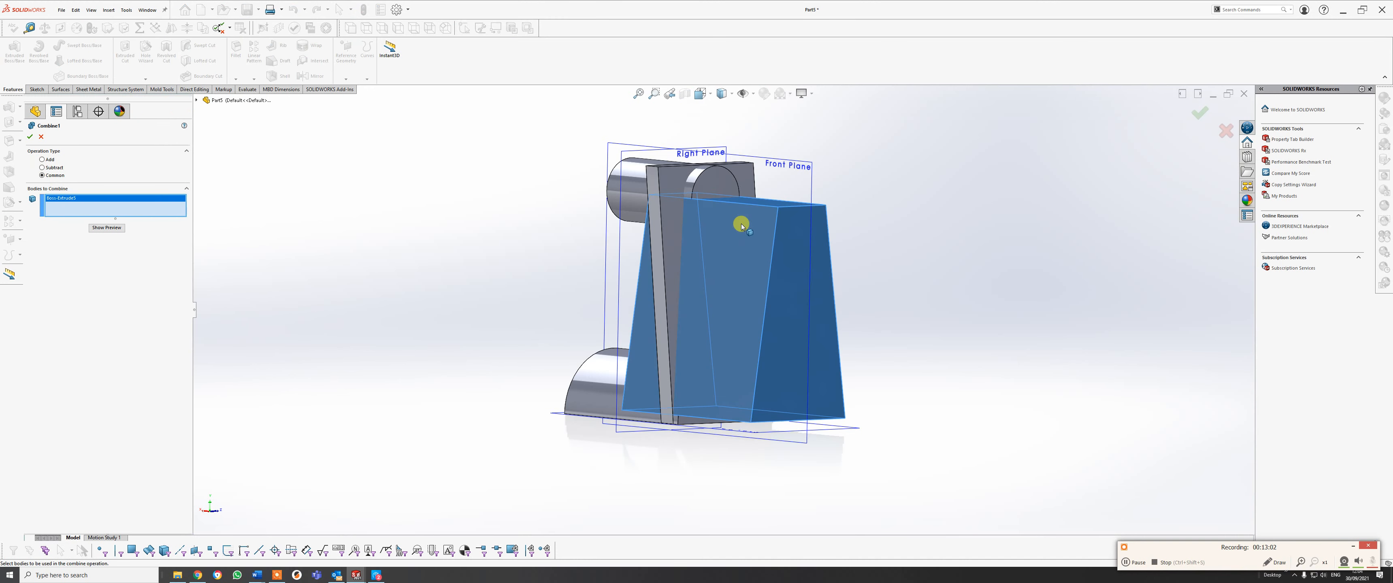
pyautogui.click(682, 179)
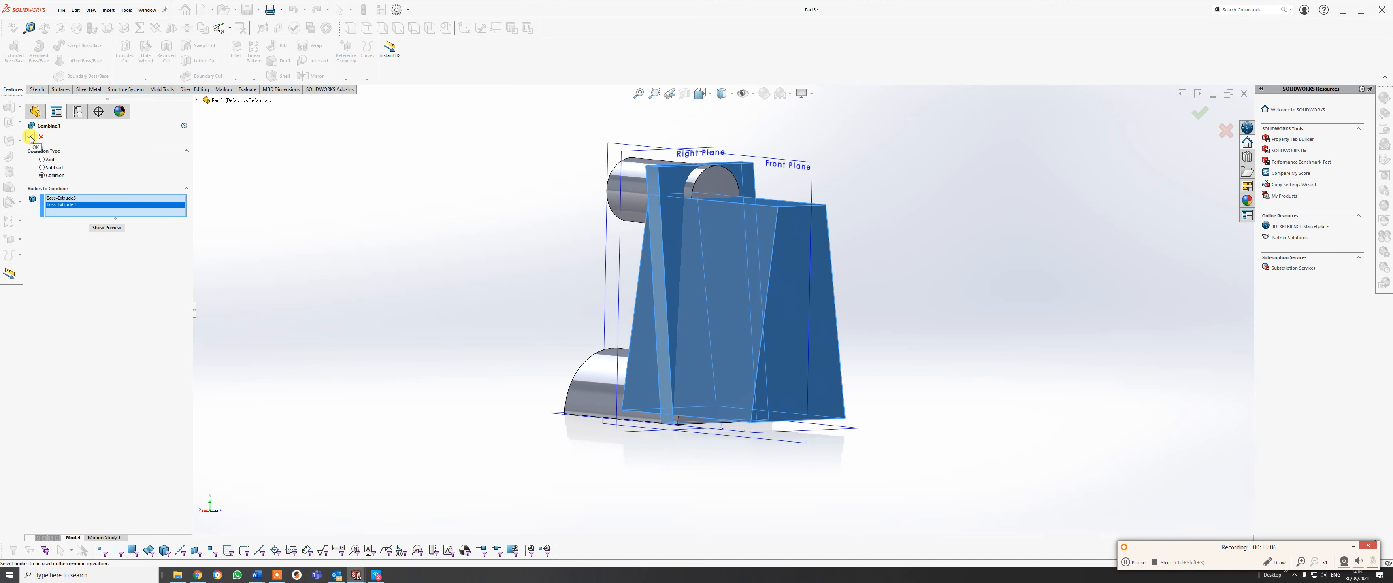
pyautogui.click(109, 228)
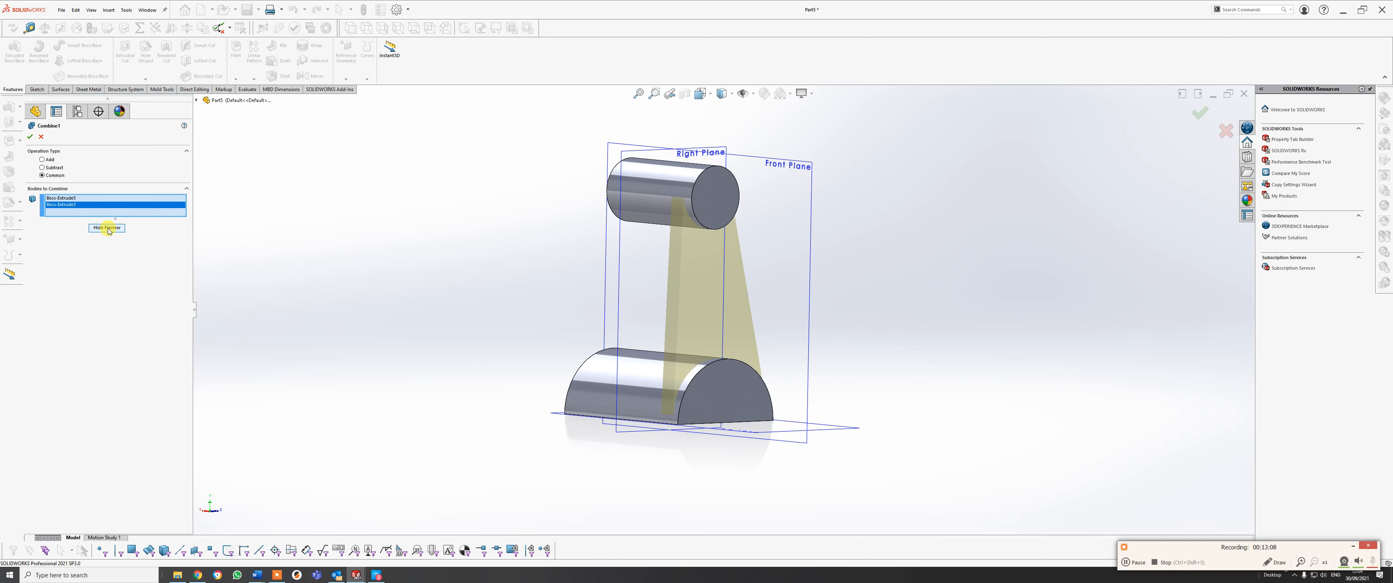
pyautogui.click(31, 137)
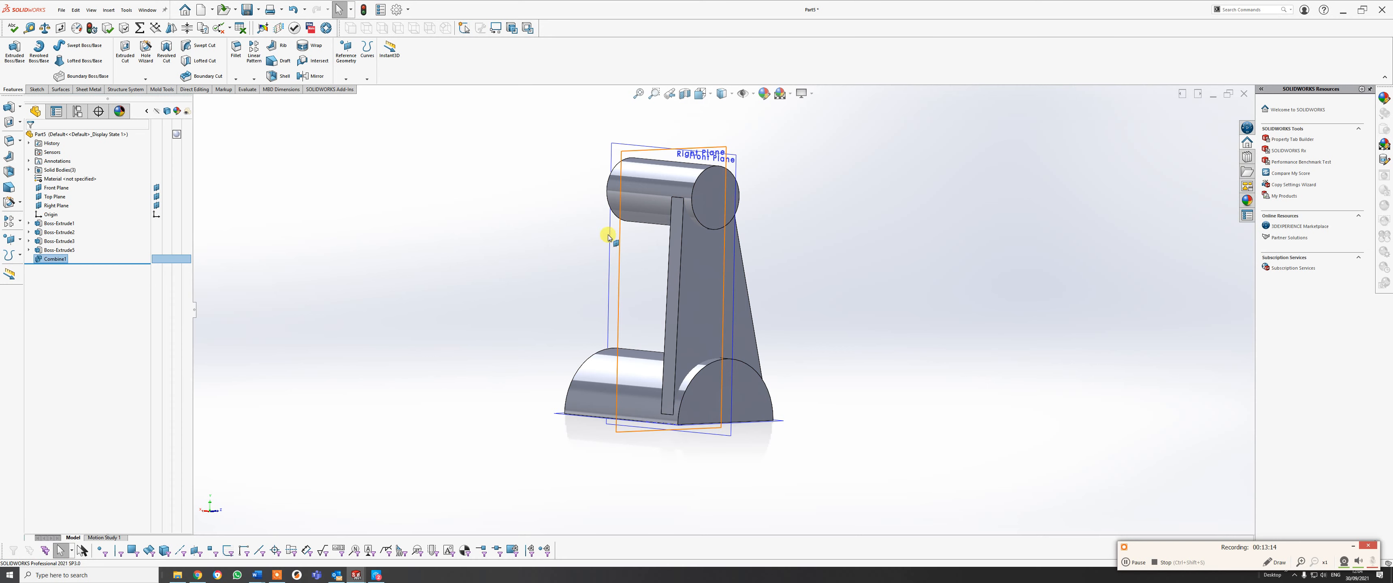
# Mirror the tapered, slanted leg body about the Right Plane to the opposite end of the part.
pyautogui.moveTo(608, 237); pyautogui.dragTo(566, 284, button='middle')
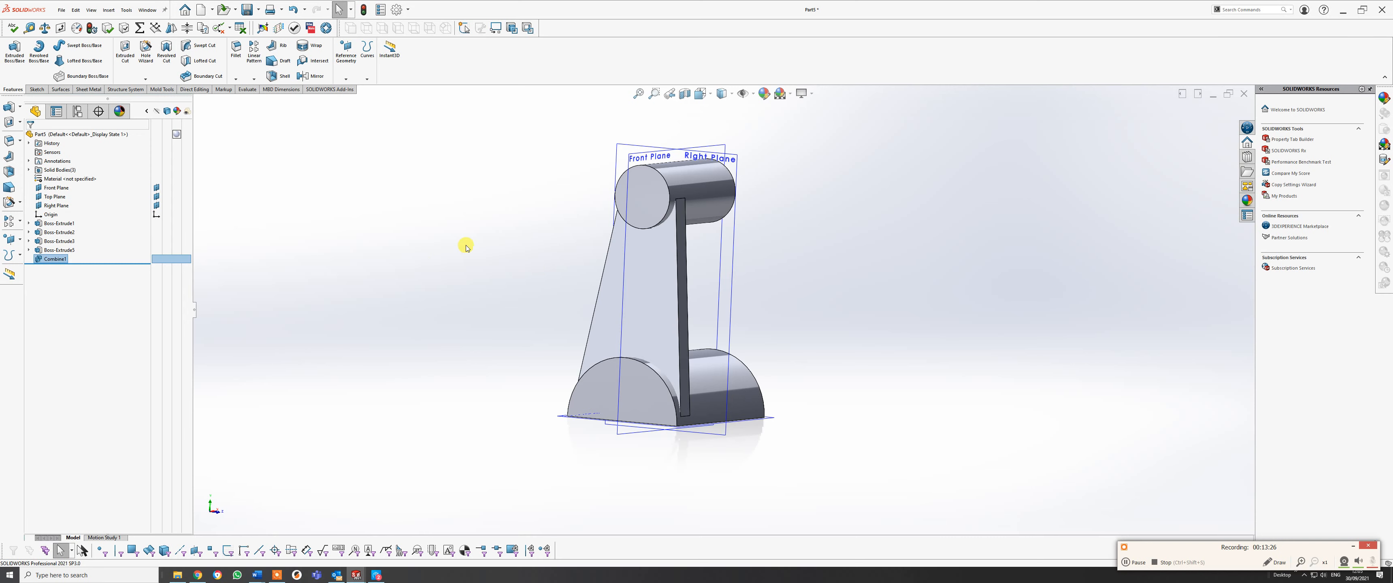
pyautogui.moveTo(653, 311); pyautogui.dragTo(746, 333, button='middle')
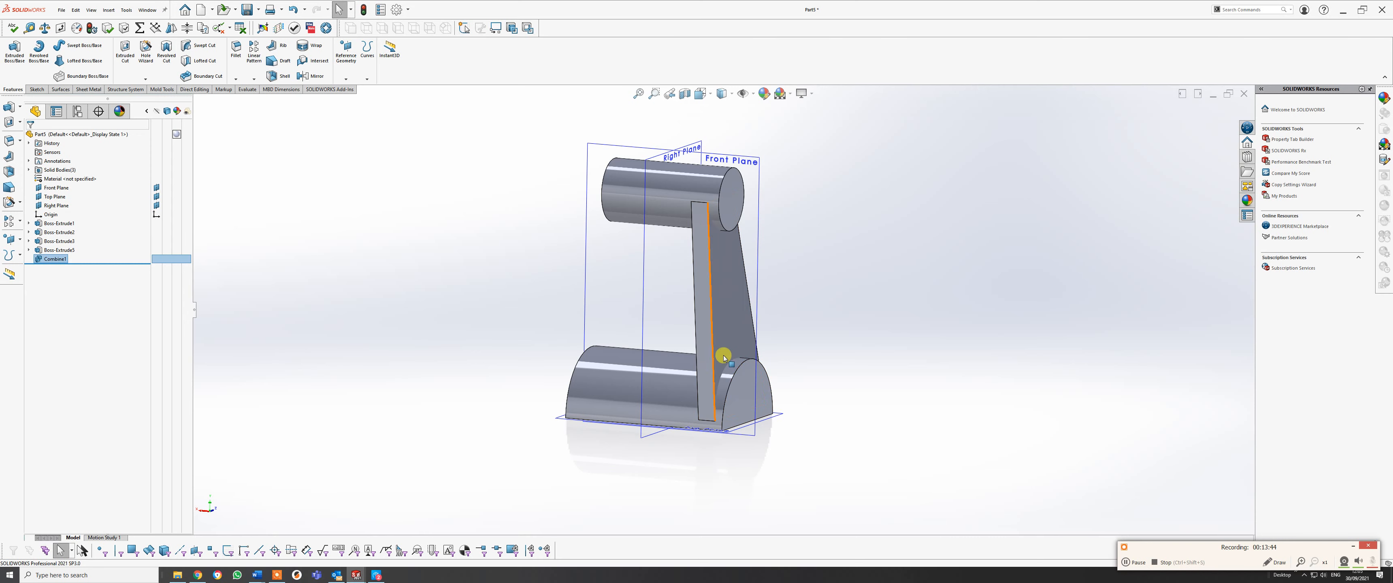
pyautogui.moveTo(721, 352)
pyautogui.mouseDown(button='middle')
pyautogui.moveTo(745, 326)
pyautogui.moveTo(727, 344)
pyautogui.mouseUp(button='middle')
pyautogui.press('Escape')
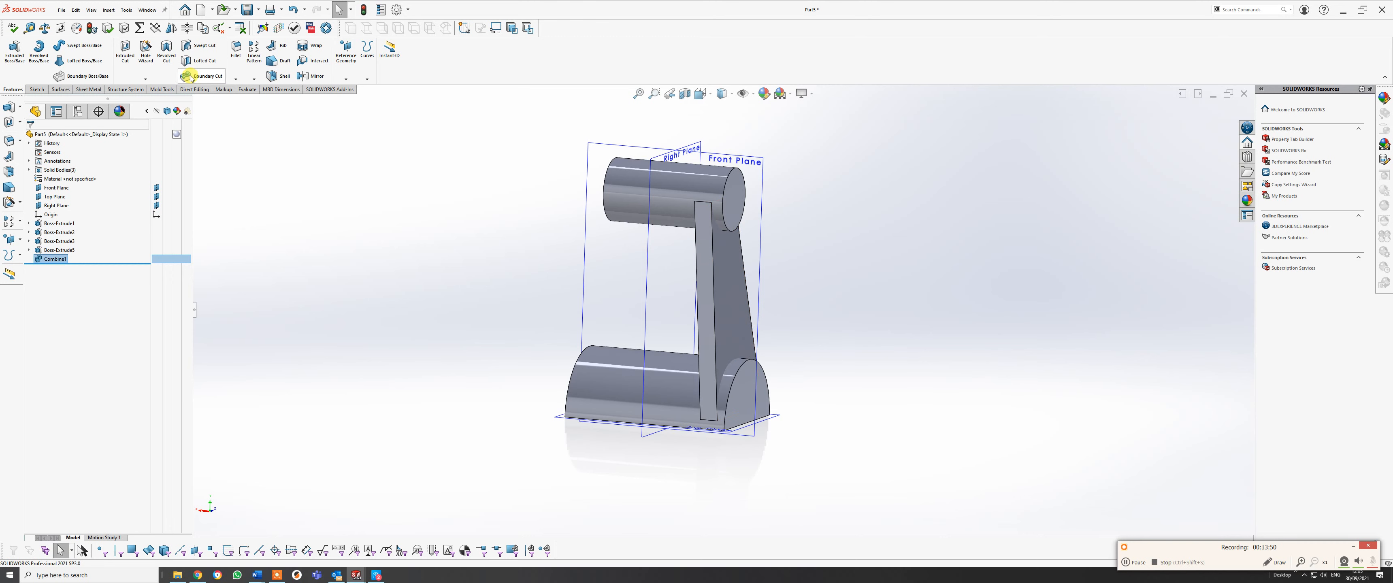
pyautogui.moveTo(108, 263)
pyautogui.mouseDown()
pyautogui.moveTo(109, 237)
pyautogui.moveTo(115, 264)
pyautogui.mouseUp()
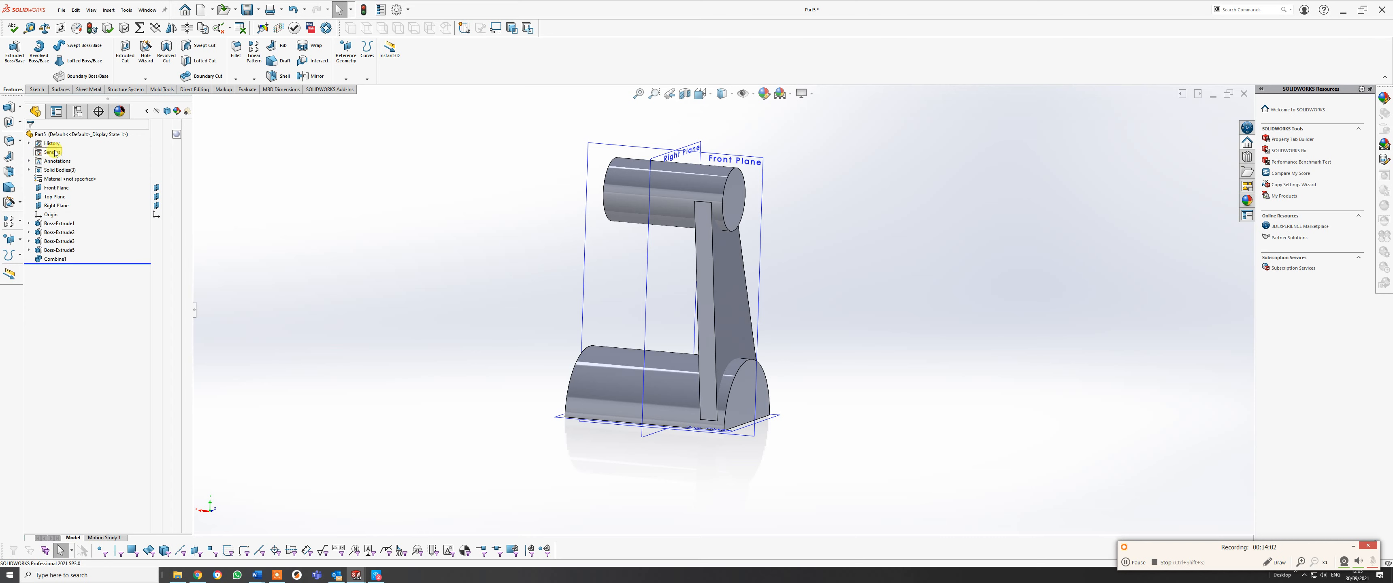
pyautogui.click(317, 77)
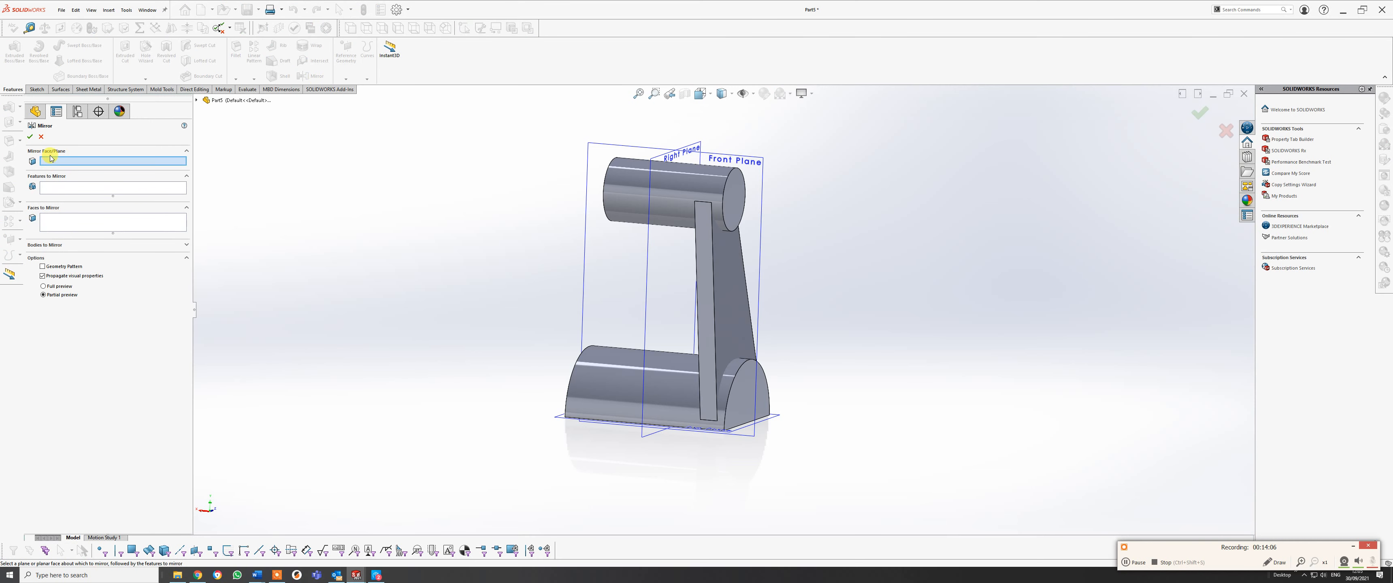
pyautogui.click(644, 310)
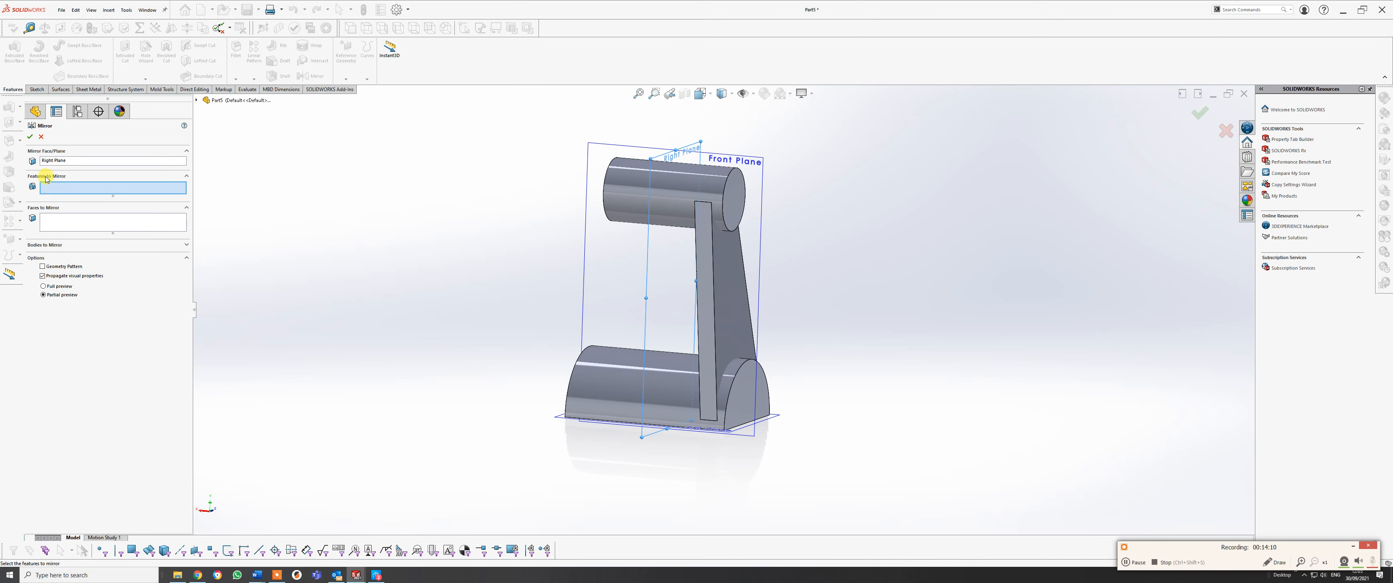
pyautogui.click(60, 247)
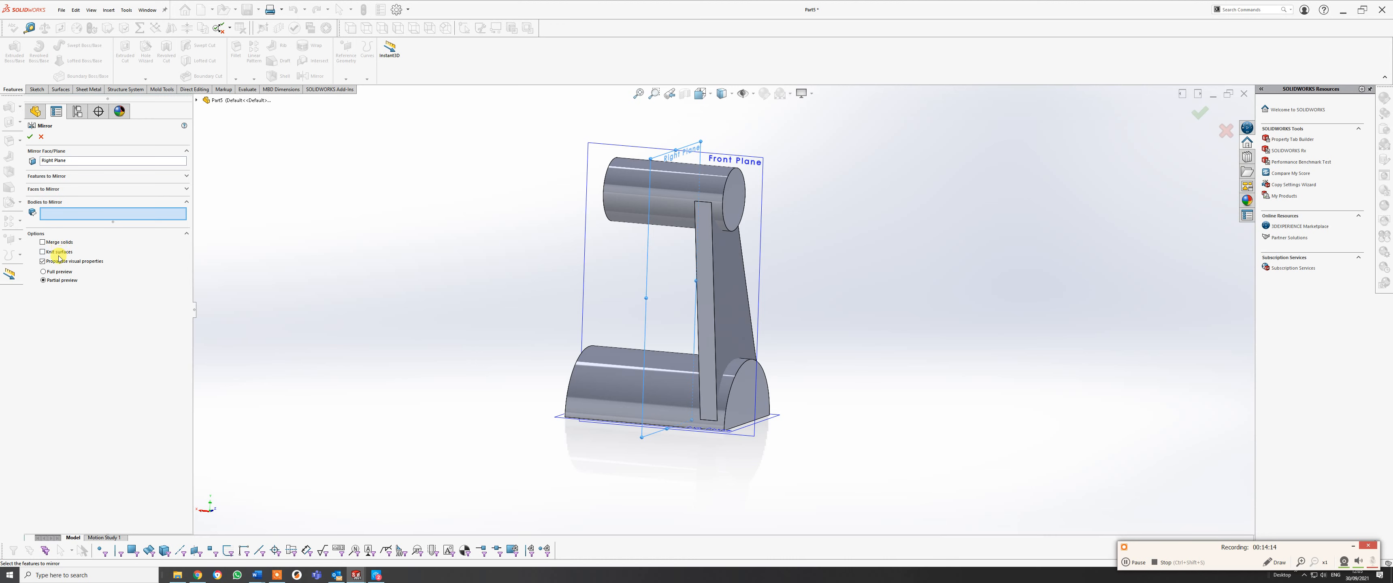
pyautogui.click(721, 332)
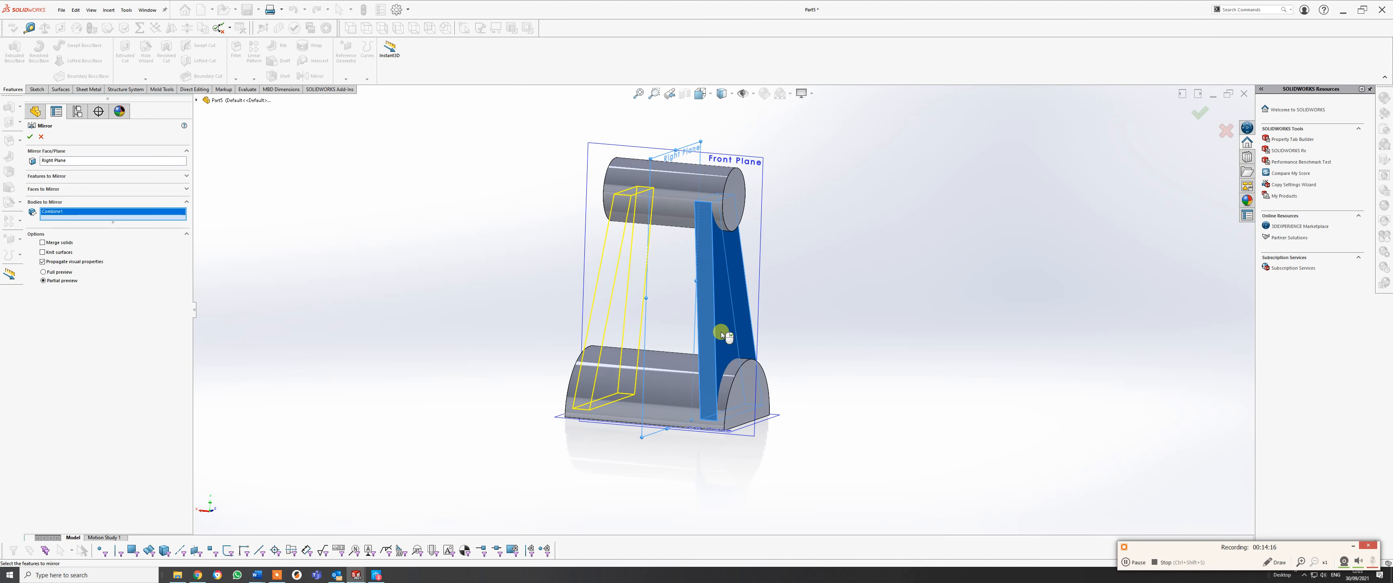
pyautogui.moveTo(525, 440); pyautogui.dragTo(543, 424, button='middle')
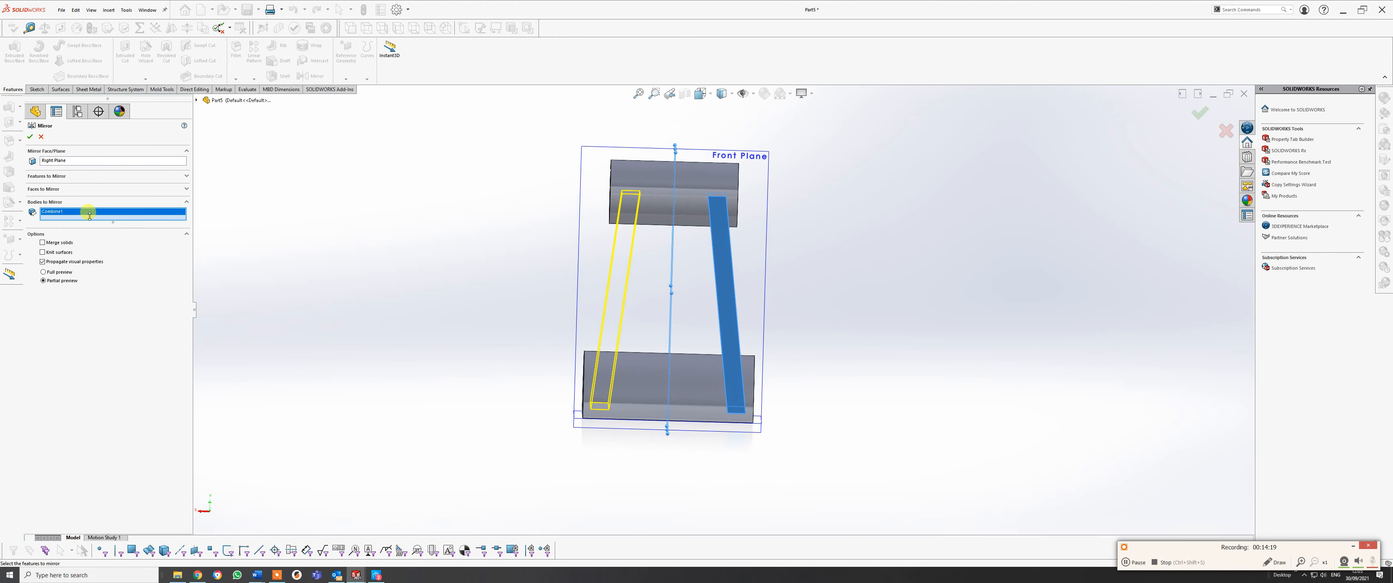
pyautogui.click(30, 139)
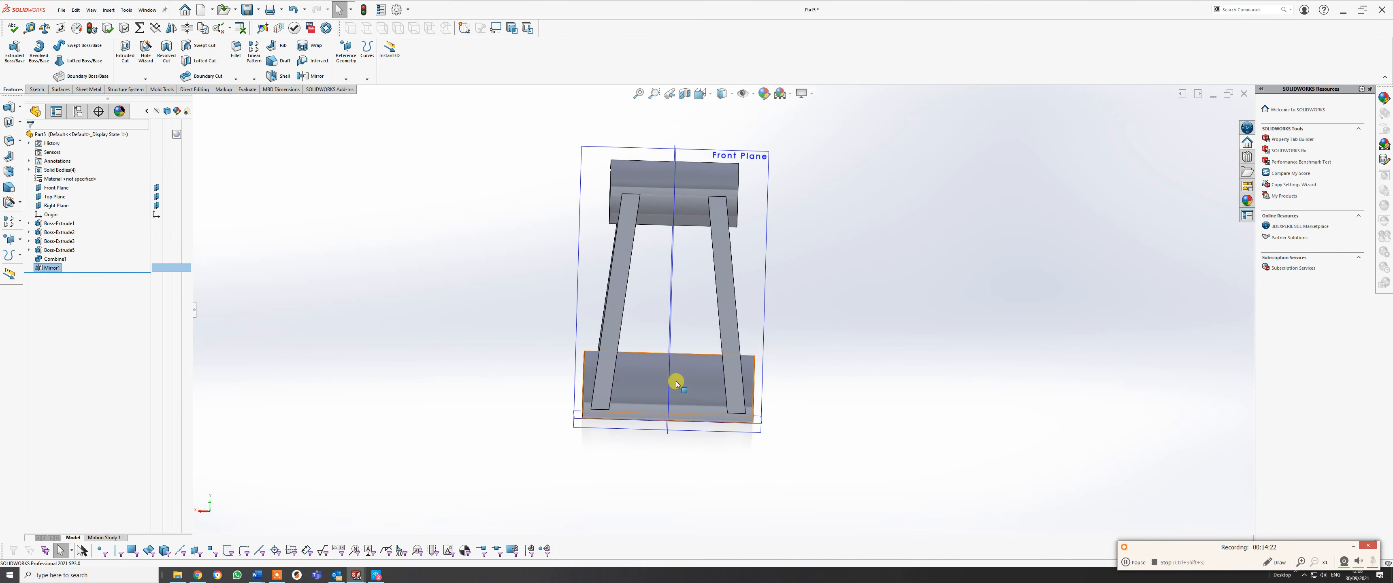
# Combine both legs, the half-cylinder base and the upper cylinder into one body with the Add operation.
pyautogui.moveTo(676, 382); pyautogui.dragTo(647, 397, button='middle')
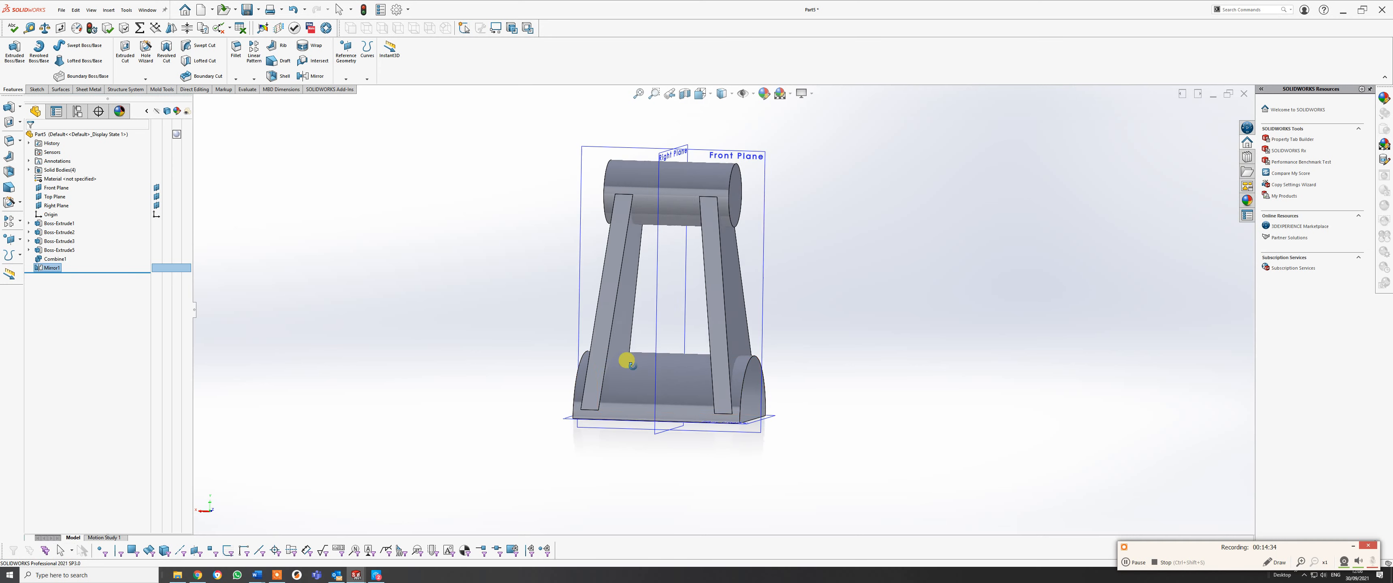
pyautogui.moveTo(628, 357); pyautogui.dragTo(608, 384, button='middle')
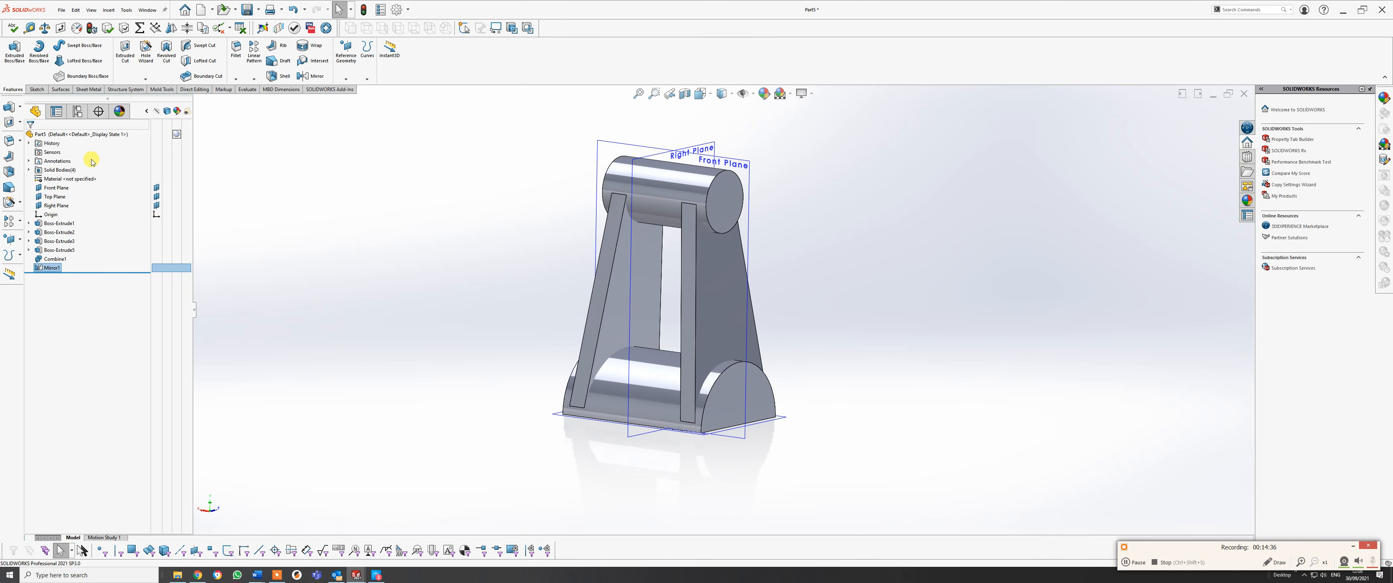
pyautogui.click(109, 10)
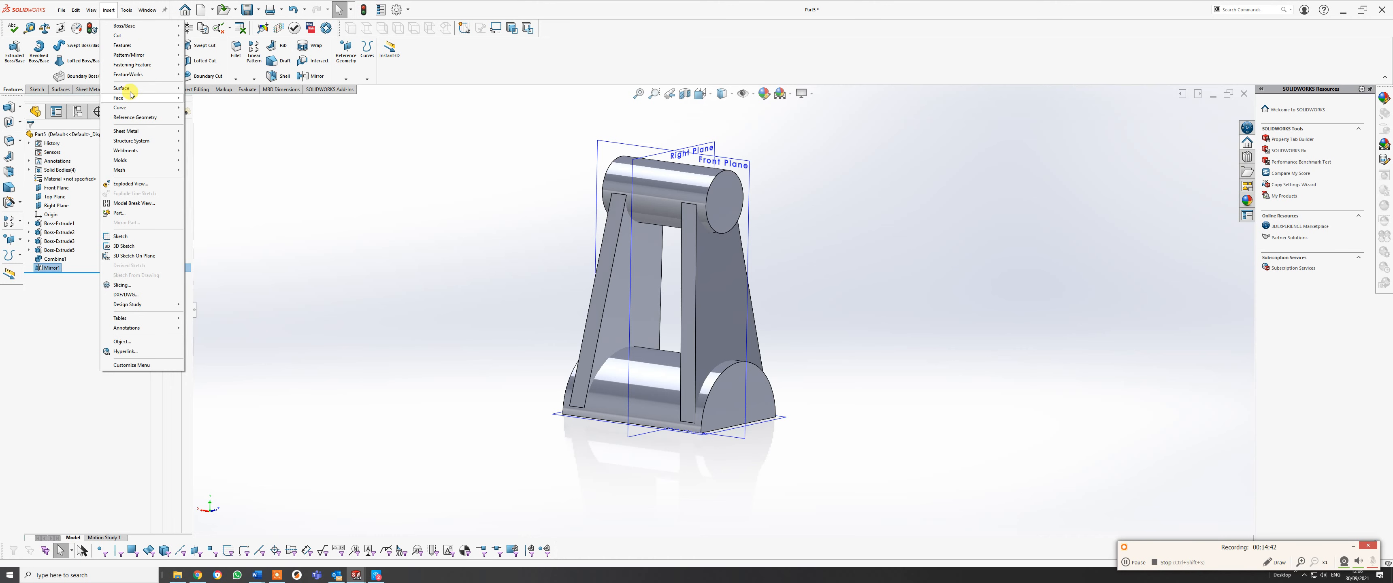
pyautogui.moveTo(135, 90)
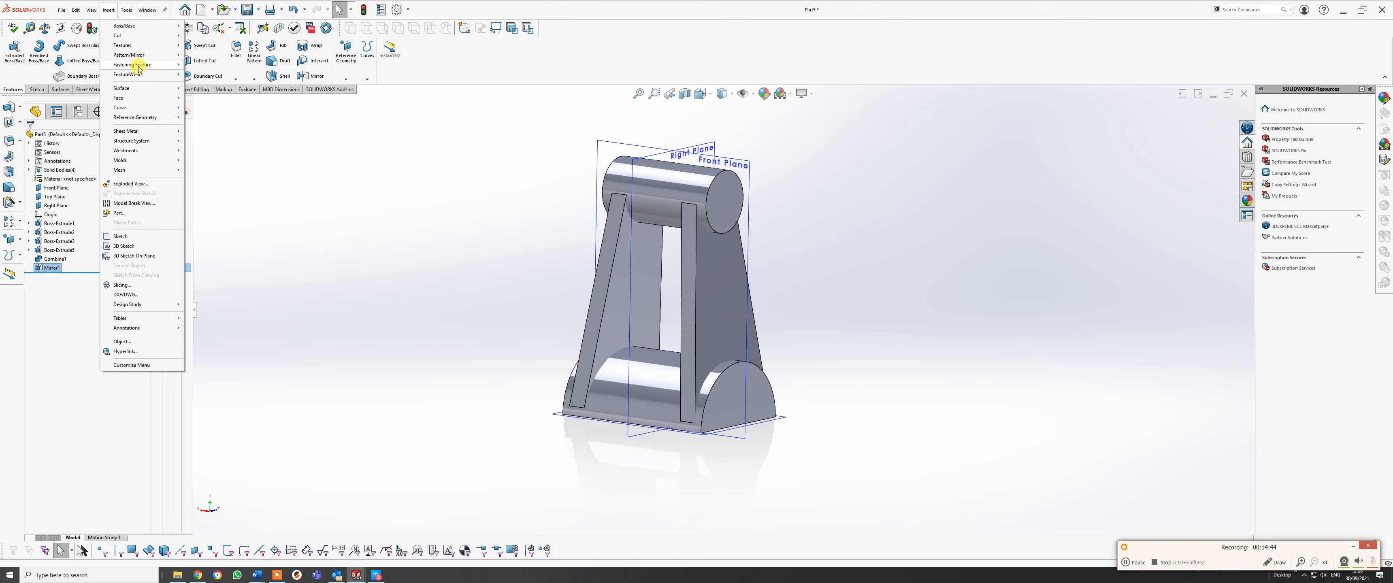
pyautogui.moveTo(140, 68)
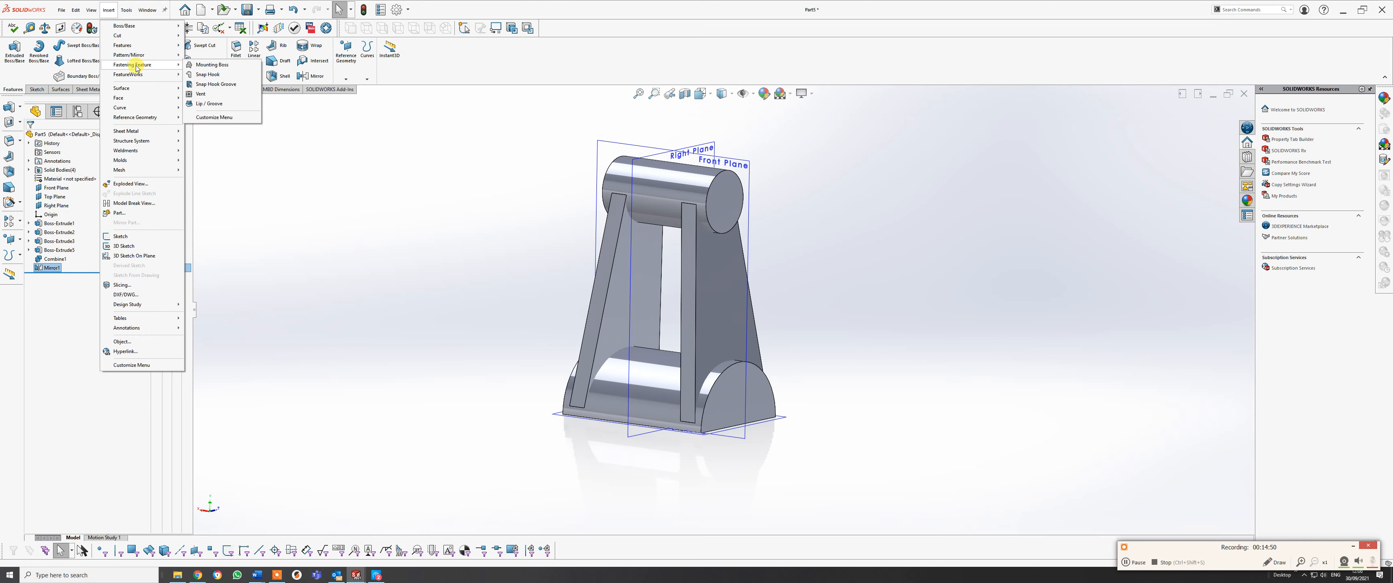
pyautogui.moveTo(135, 49)
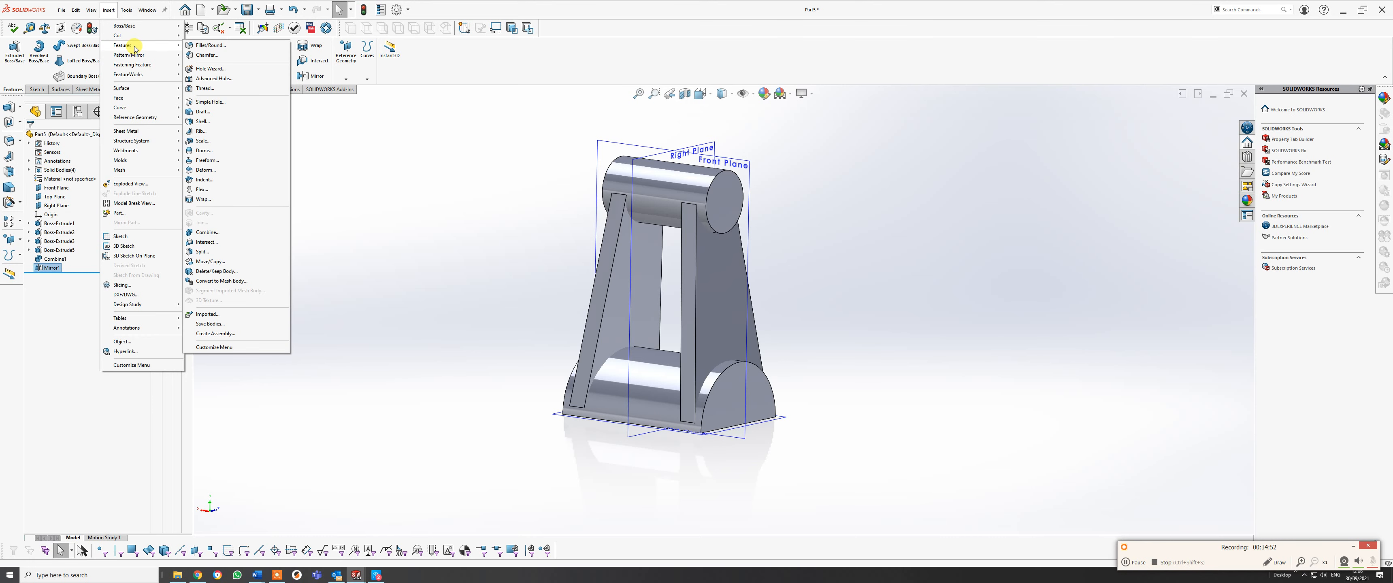
pyautogui.click(221, 233)
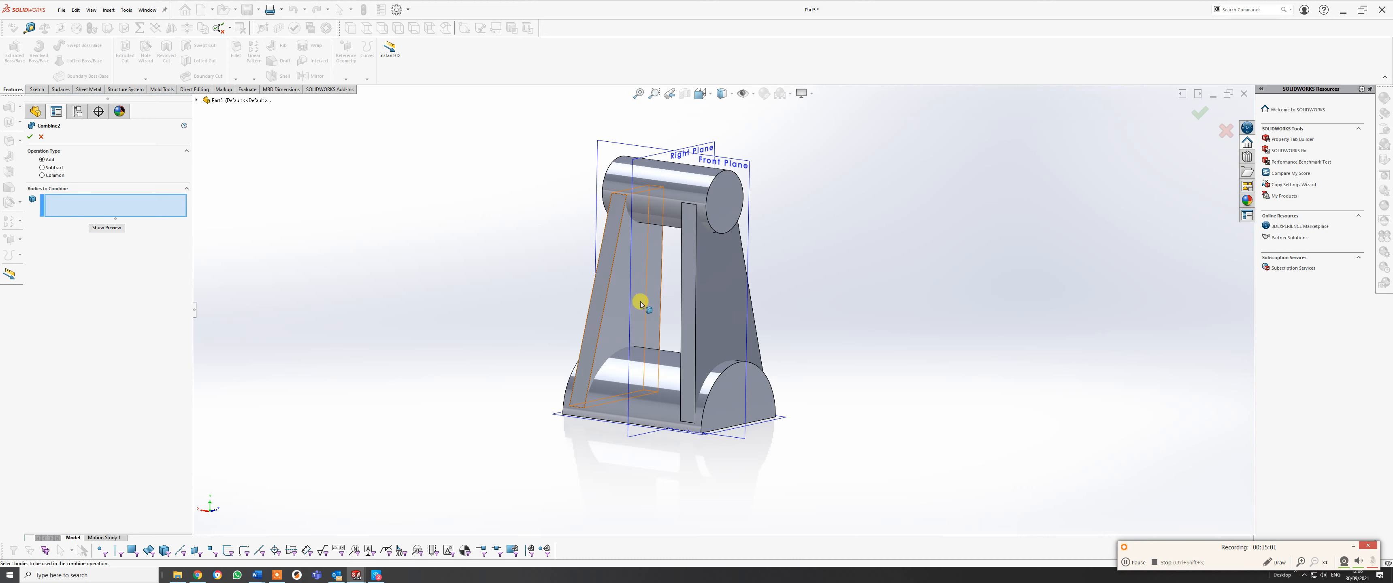
pyautogui.click(709, 274)
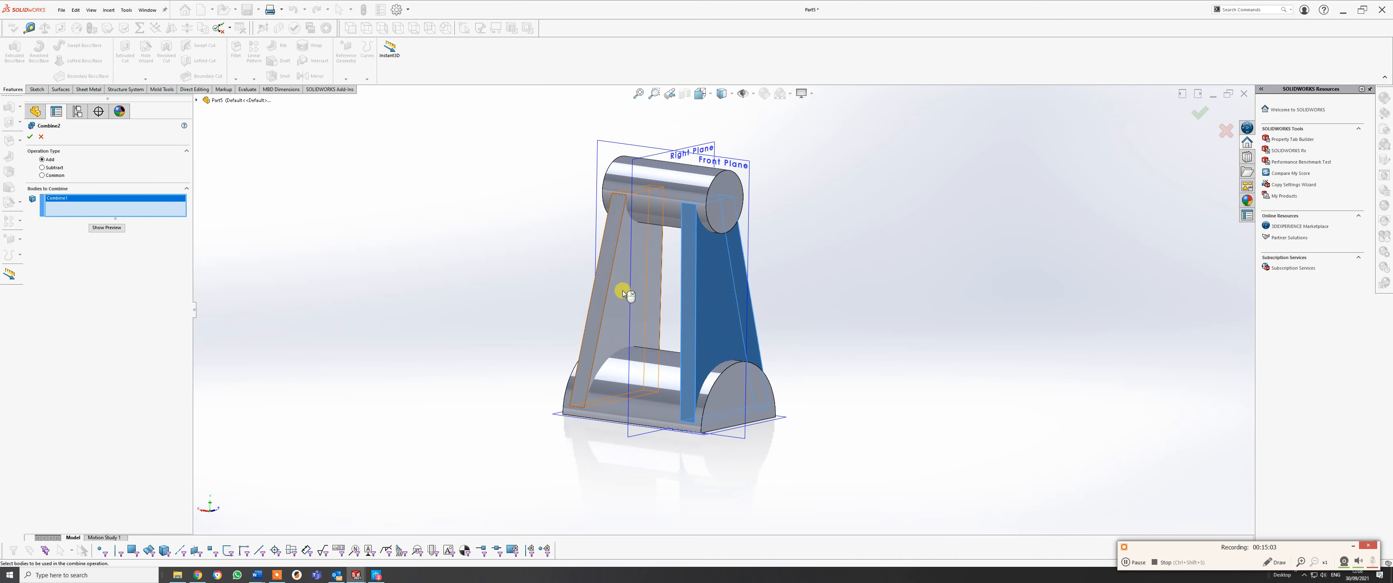
pyautogui.click(630, 294)
pyautogui.click(664, 380)
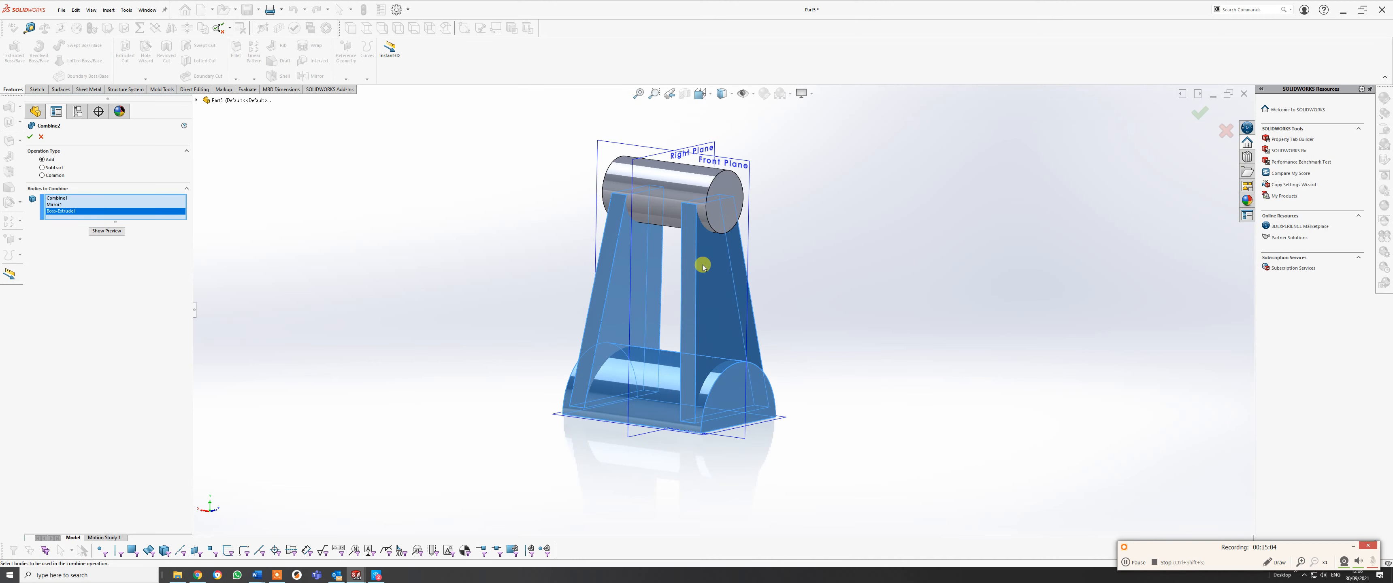
pyautogui.click(676, 185)
pyautogui.rightClick(676, 185)
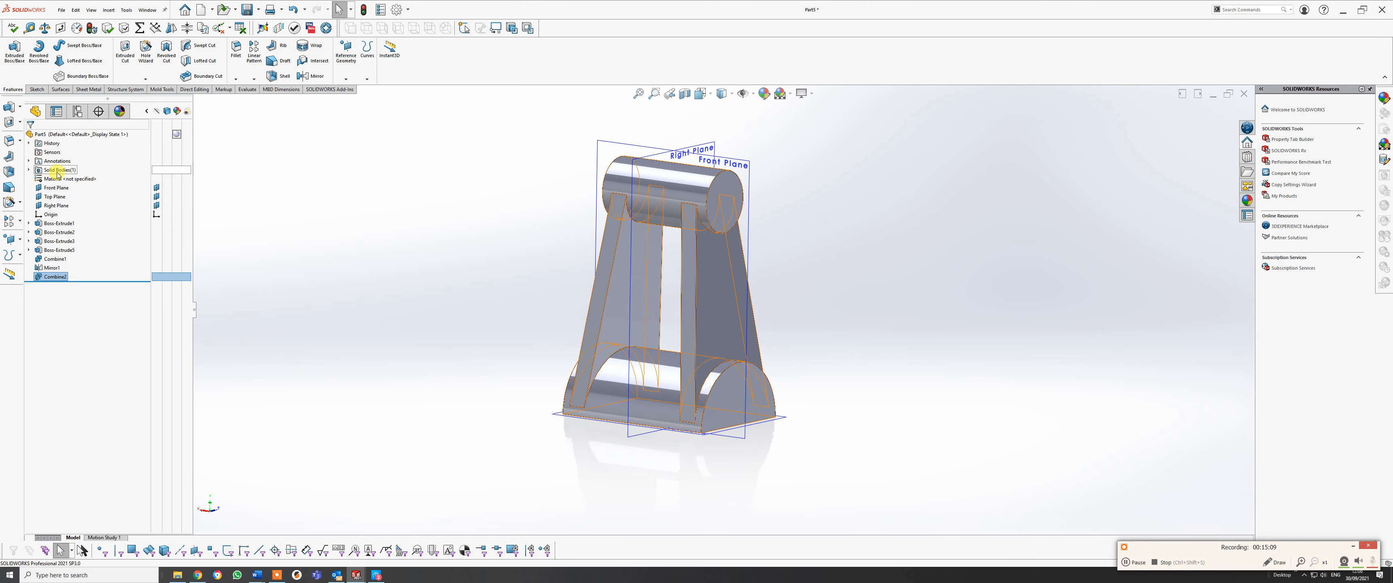
# Expand the Solid Bodies folder and examine the combined part.
pyautogui.click(29, 171)
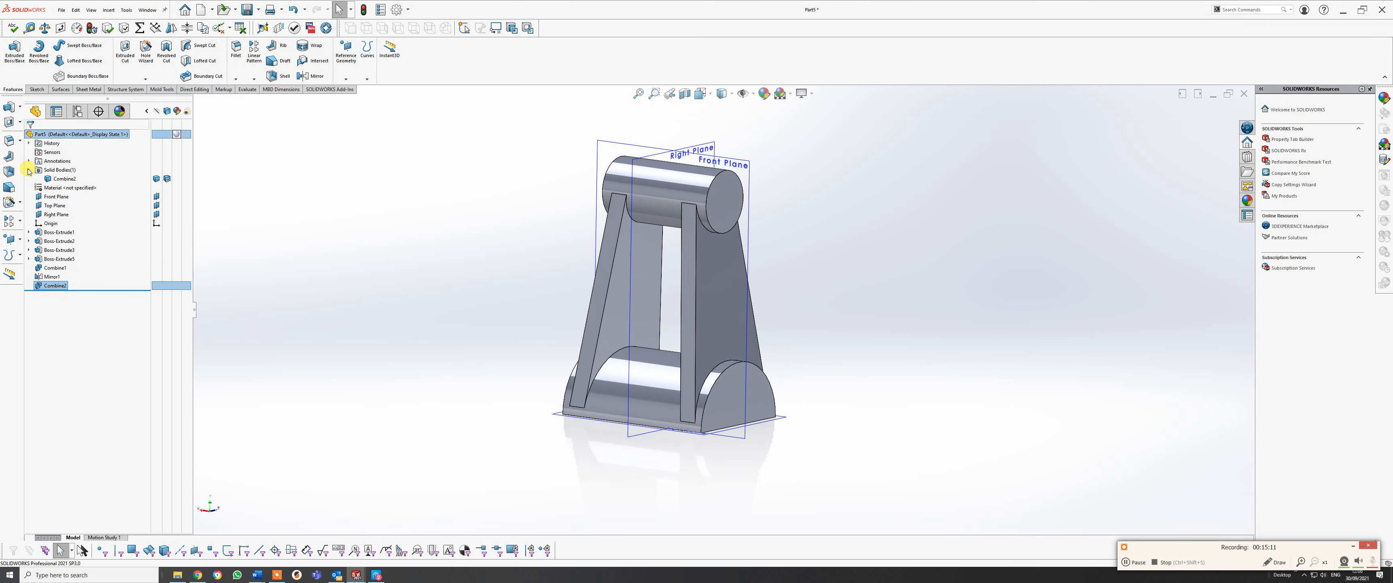
pyautogui.click(912, 375)
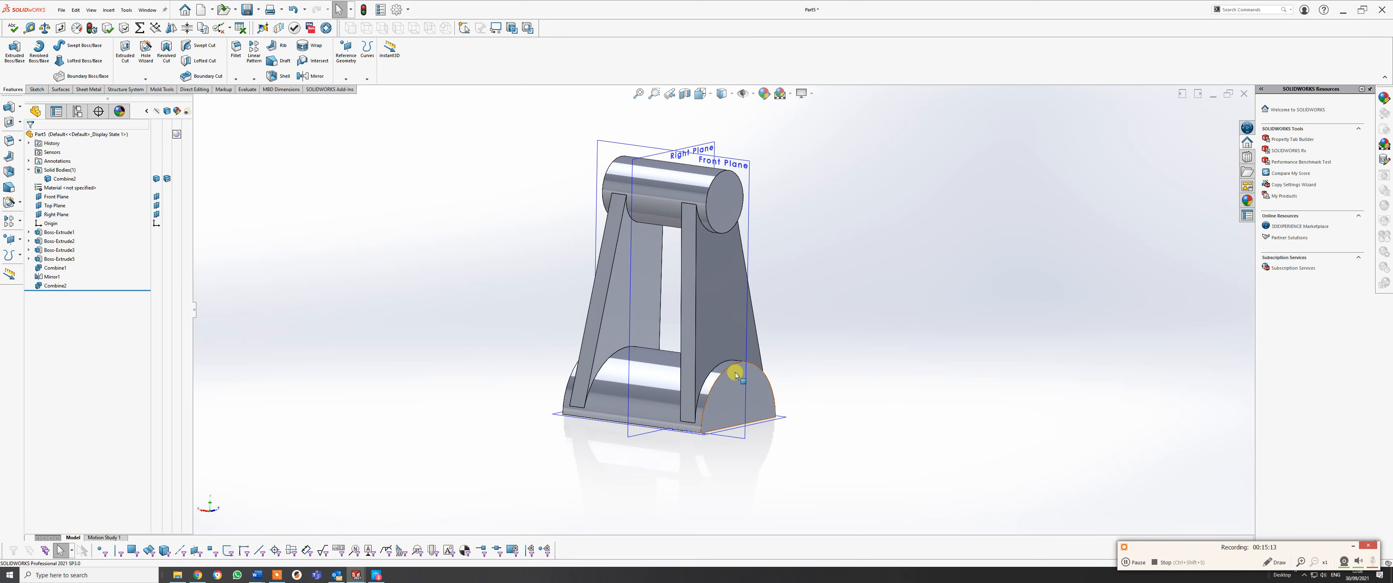
pyautogui.moveTo(721, 377); pyautogui.dragTo(752, 388, button='middle')
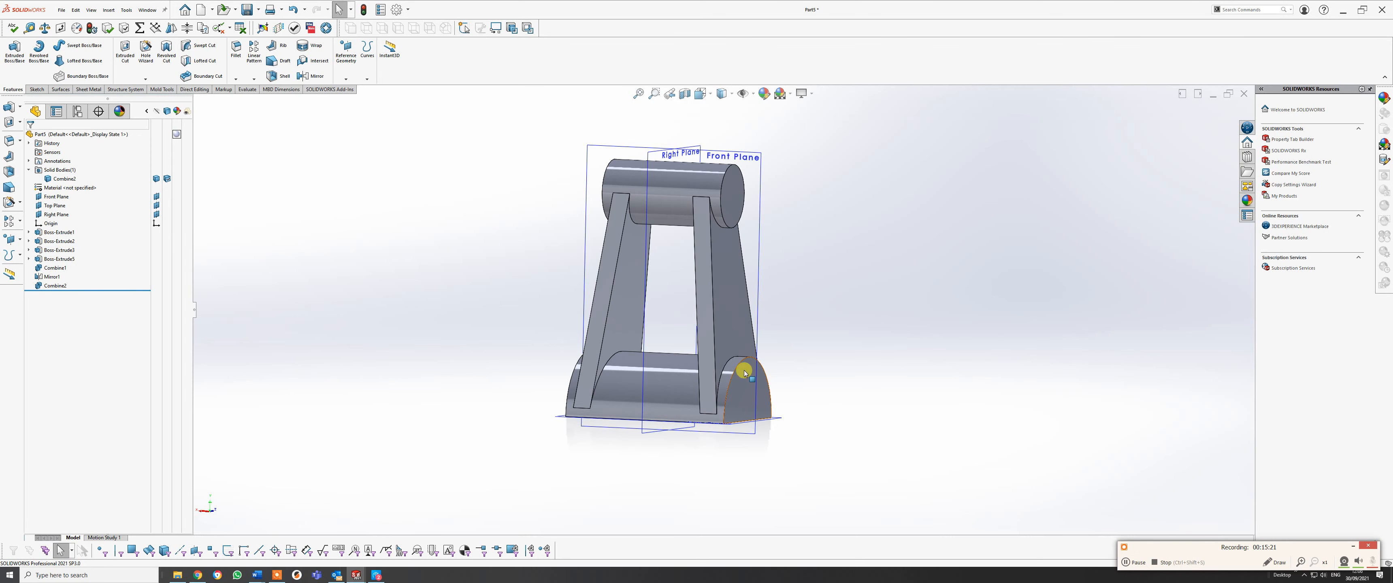
pyautogui.moveTo(741, 374); pyautogui.dragTo(737, 479, button='middle')
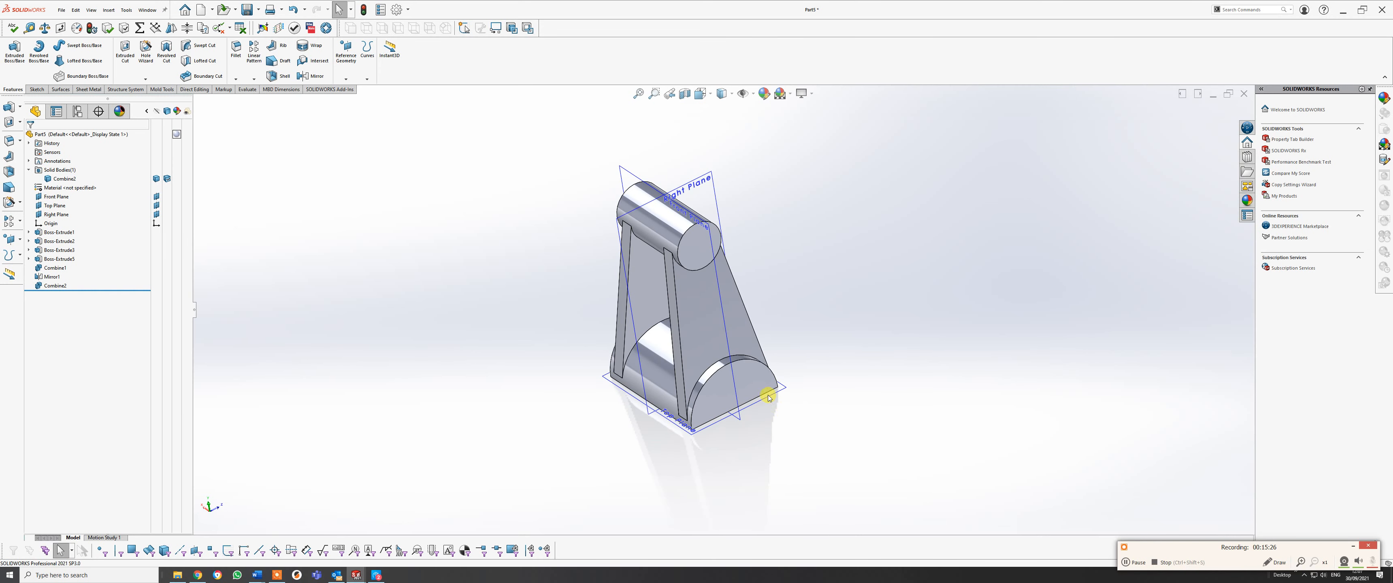
pyautogui.click(353, 299)
pyautogui.click(37, 89)
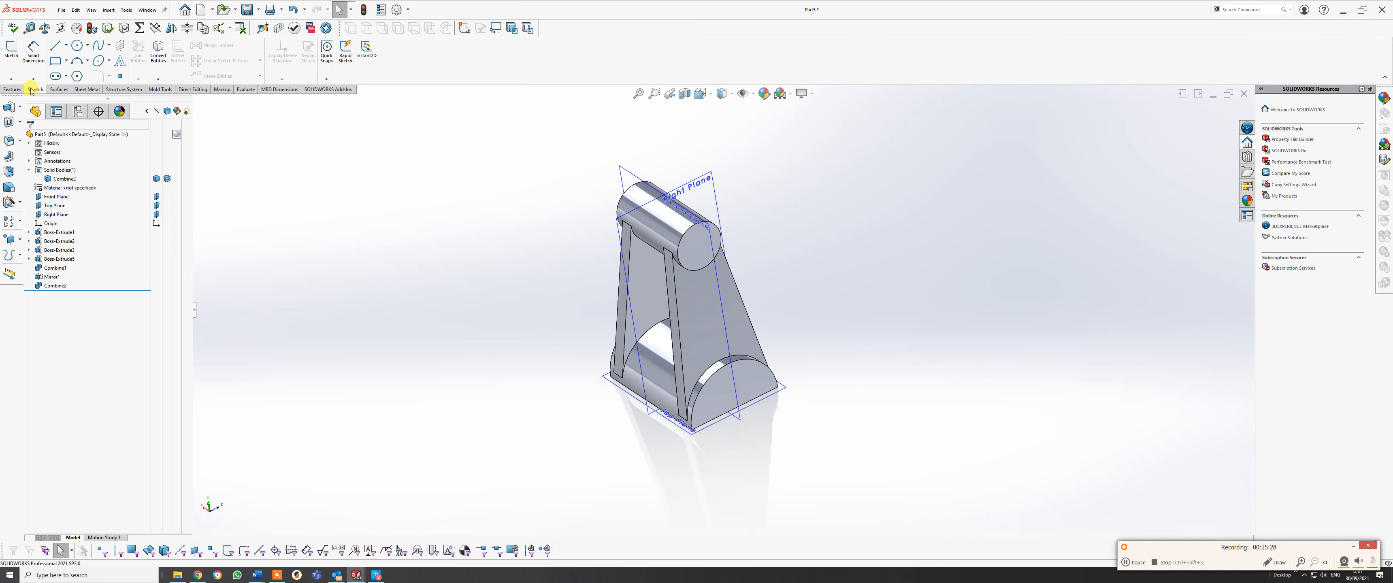
pyautogui.click(11, 54)
pyautogui.click(772, 404)
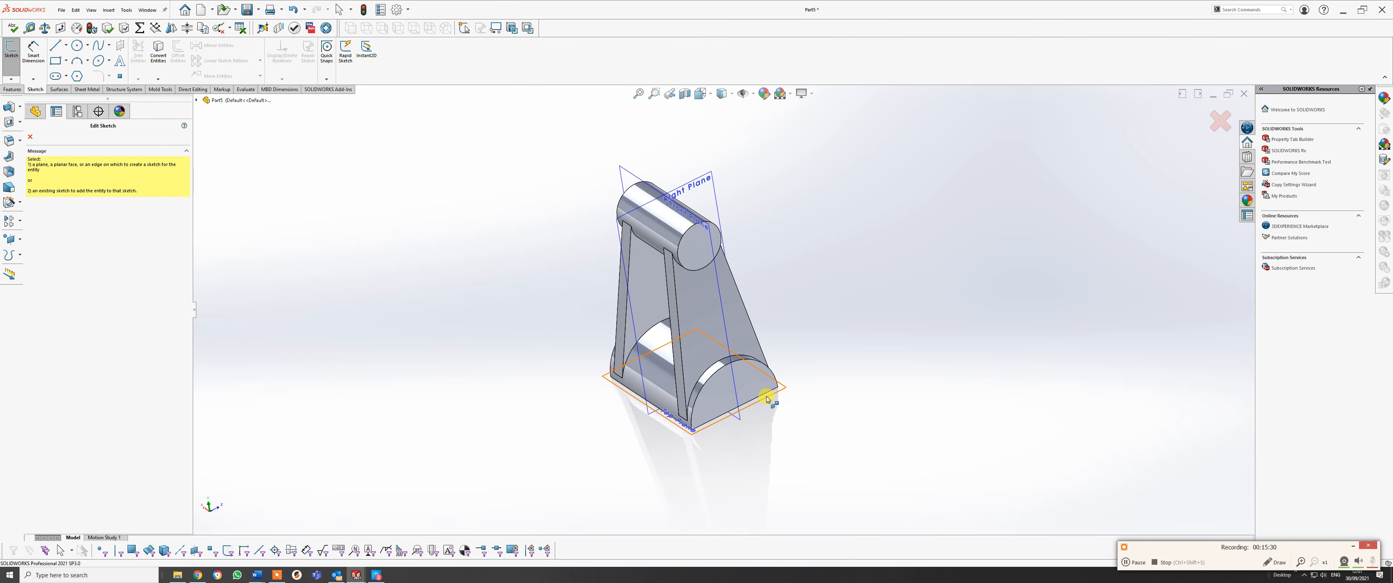
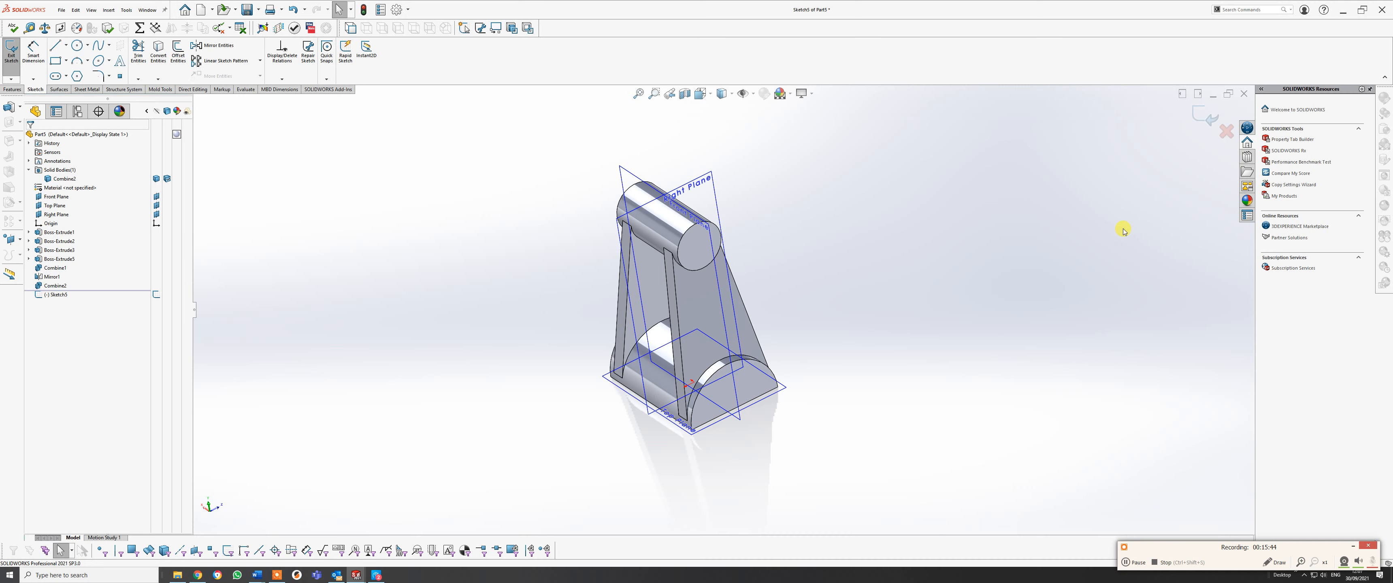
pyautogui.click(1226, 134)
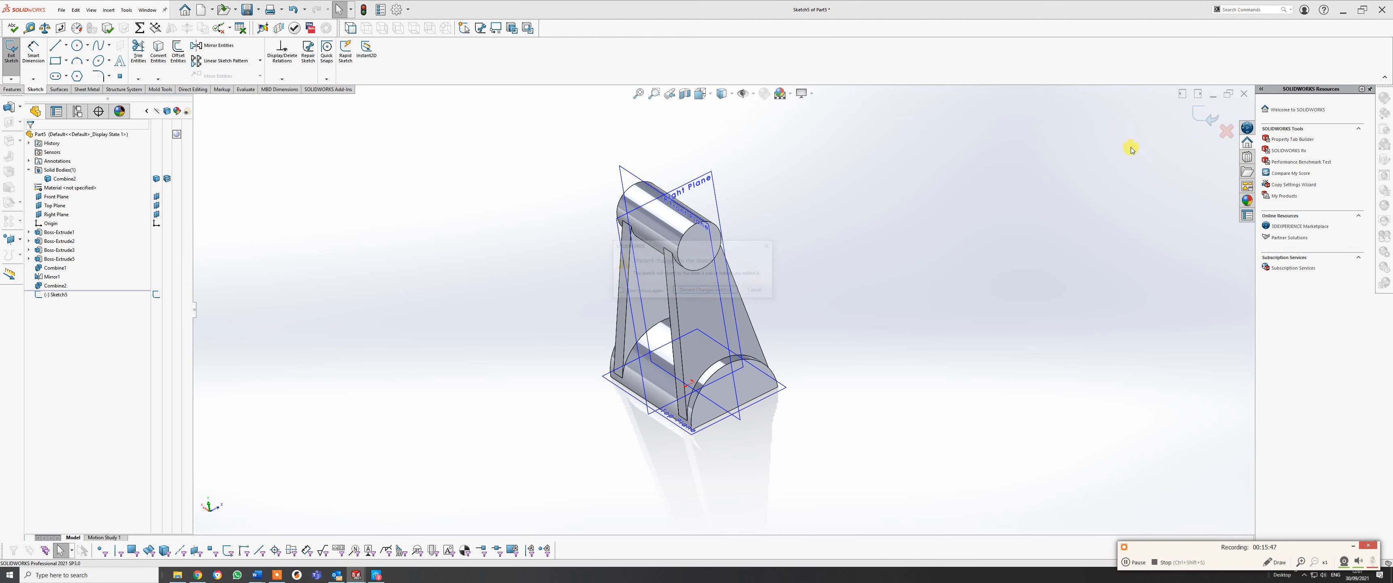
pyautogui.click(696, 292)
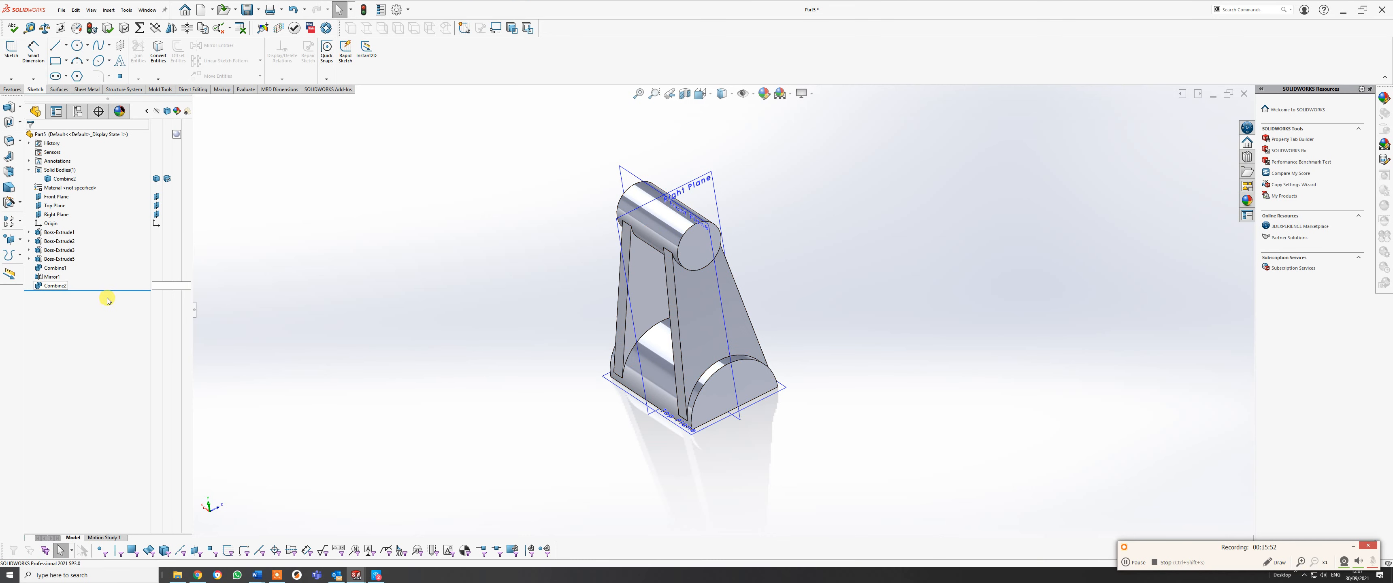
# Start a sketch on the Right Plane and draw a narrow vertical rectangle, about 7.3 by 77 mm, from the upper cylinder down into the base.
pyautogui.click(11, 50)
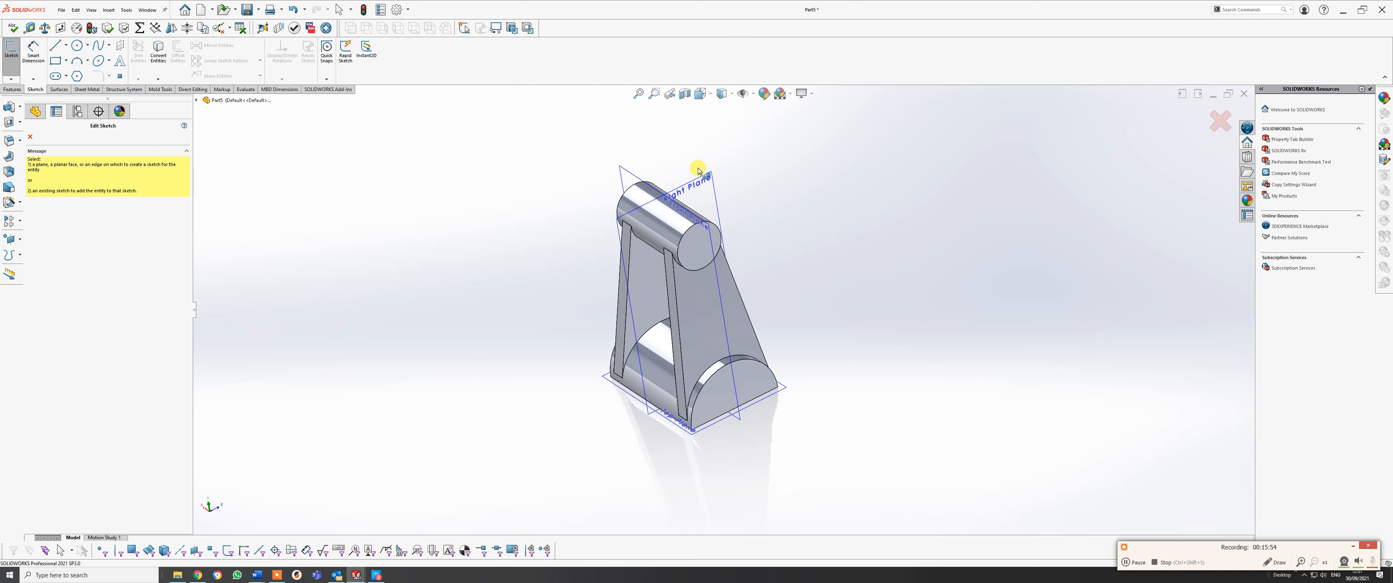
pyautogui.click(697, 182)
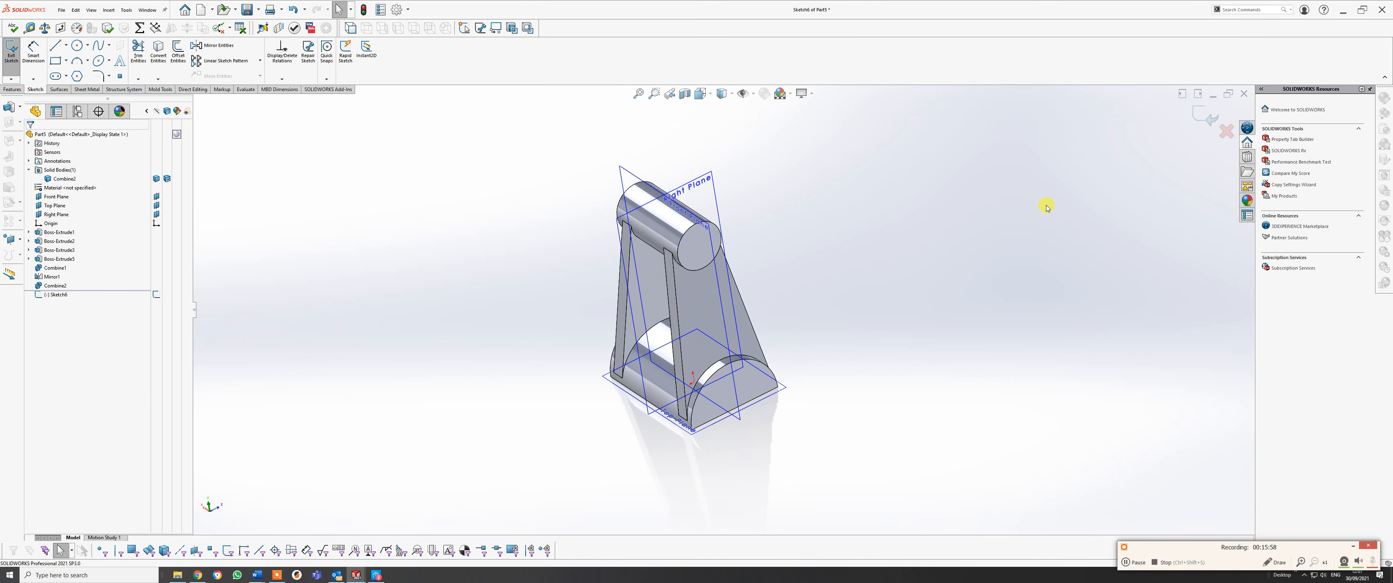
pyautogui.press('space')
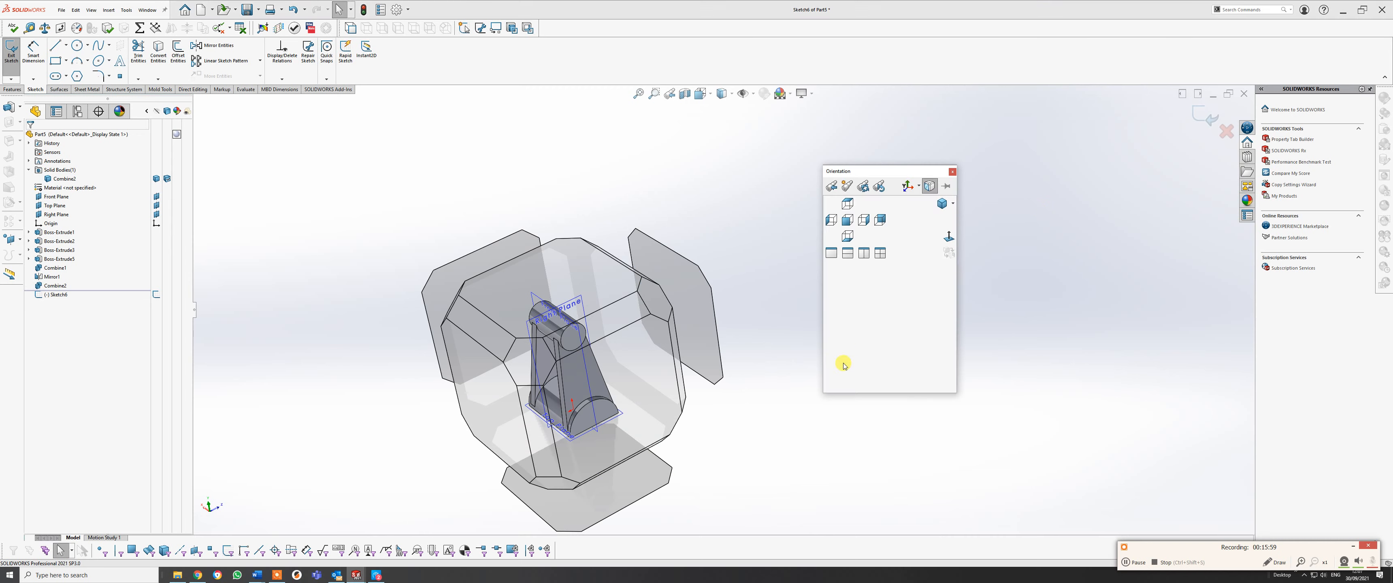
pyautogui.click(640, 377)
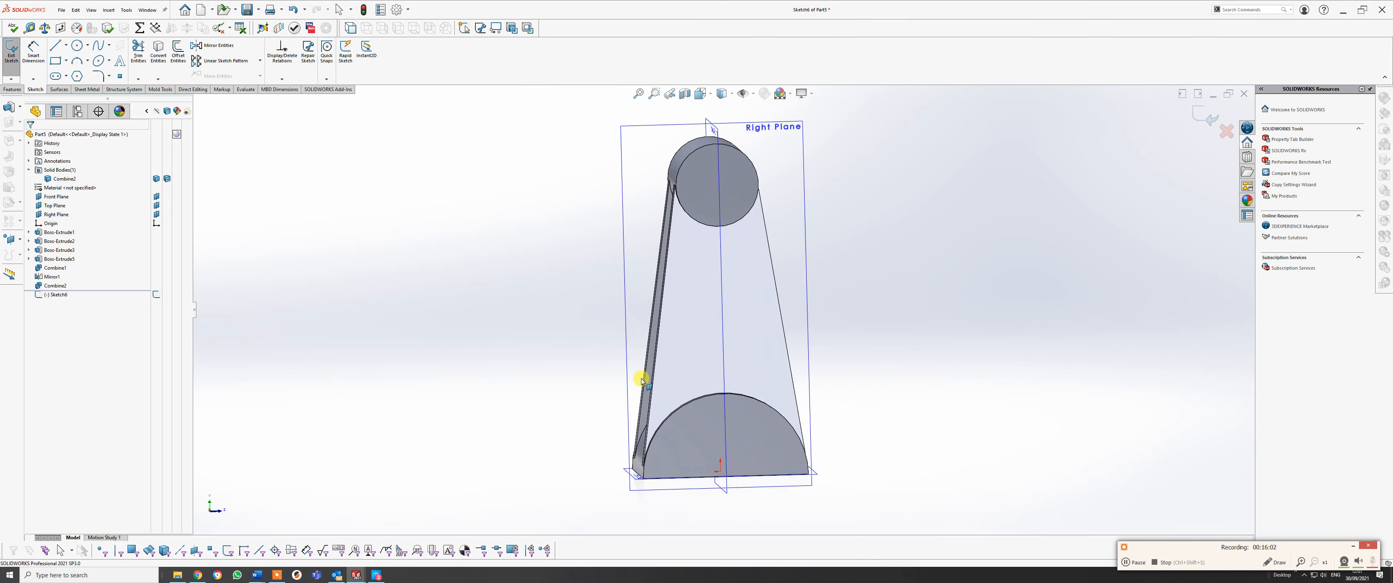
pyautogui.click(55, 61)
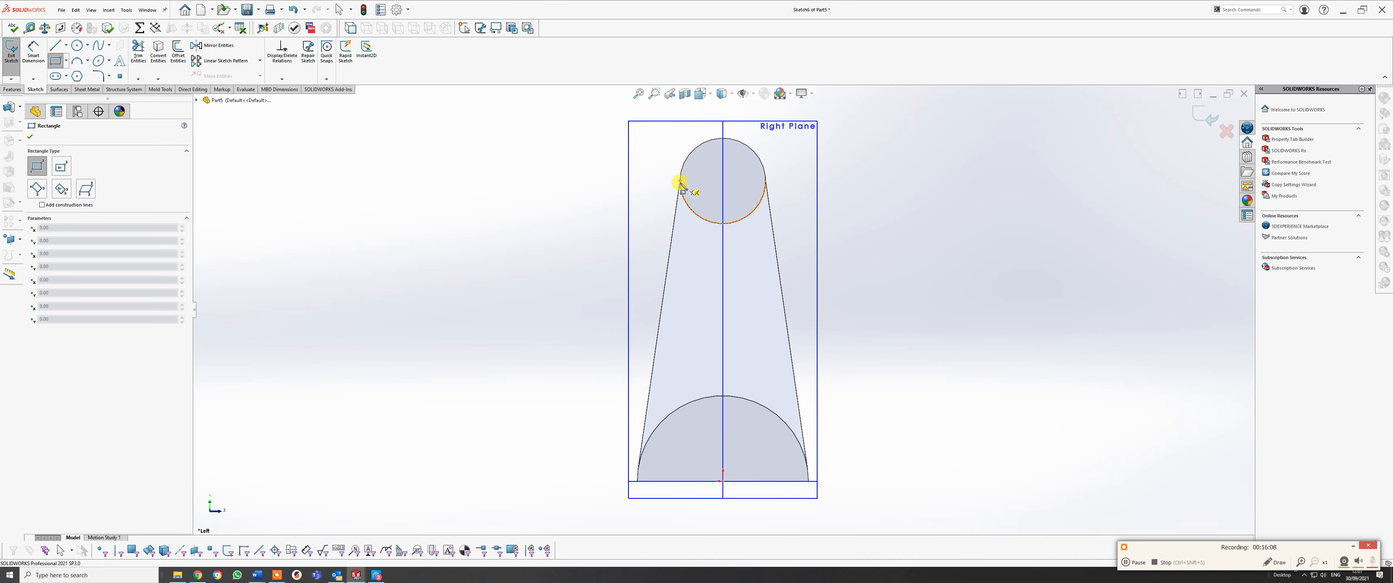
pyautogui.click(712, 183)
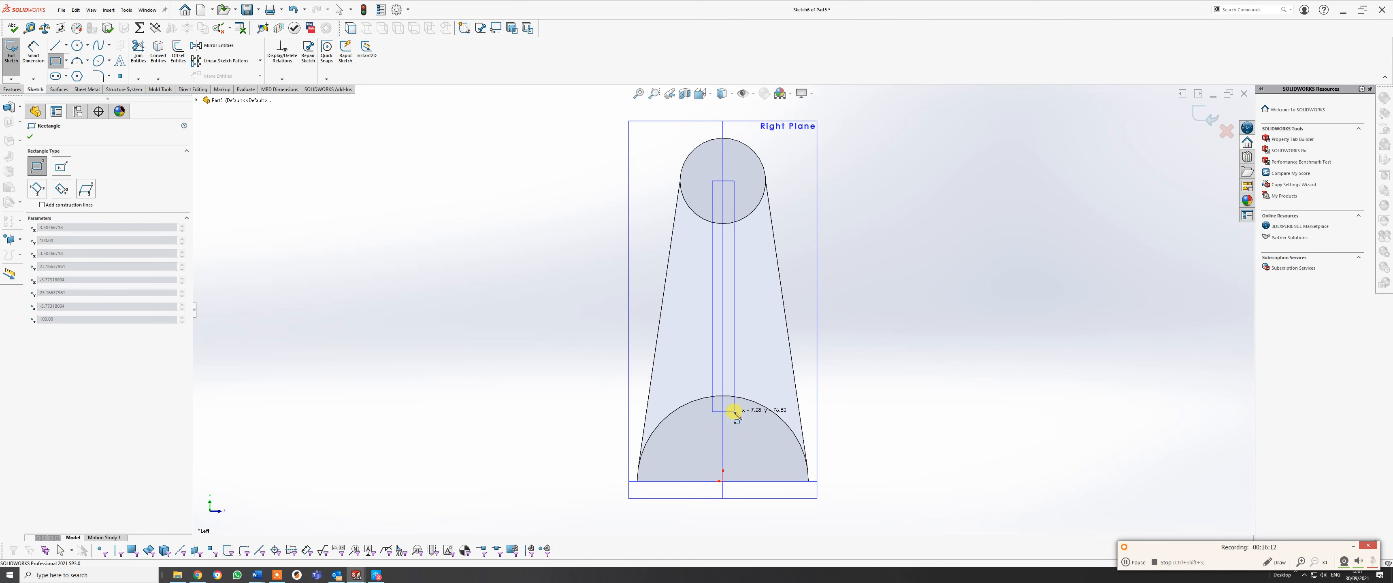
pyautogui.click(734, 412)
pyautogui.rightClick(736, 413)
pyautogui.click(757, 419)
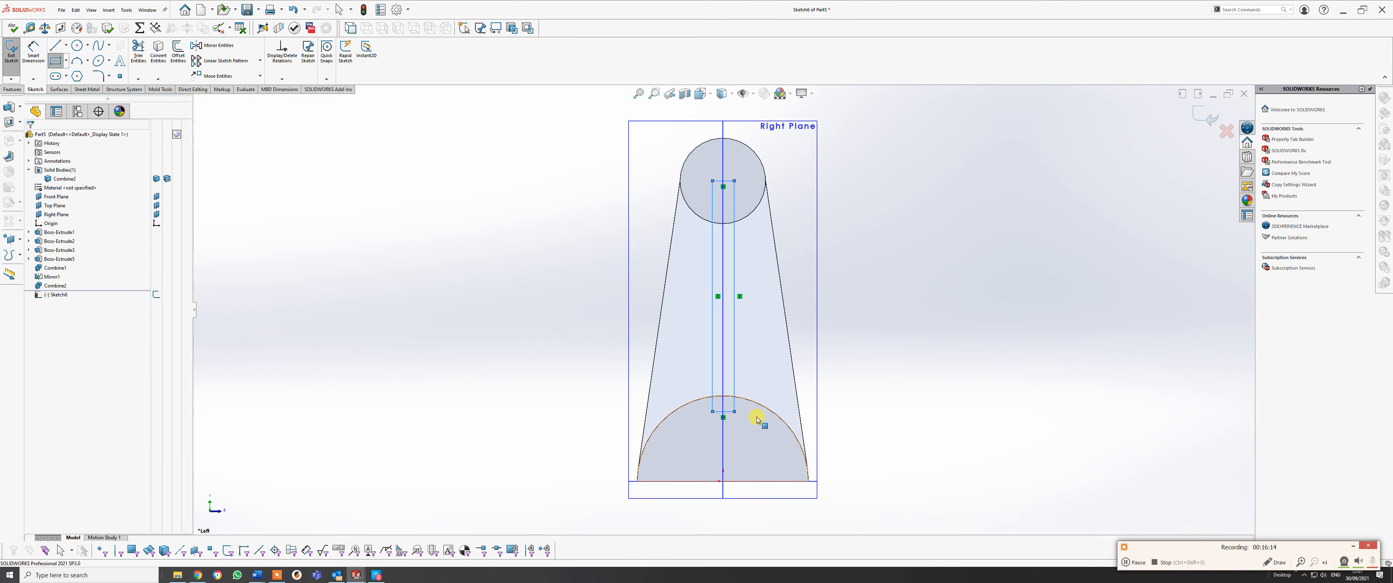
# Draw a vertical centerline through the rectangle from the midpoint of its upper edge to the midpoint of its lower edge.
pyautogui.scroll(-2, 780, 243)
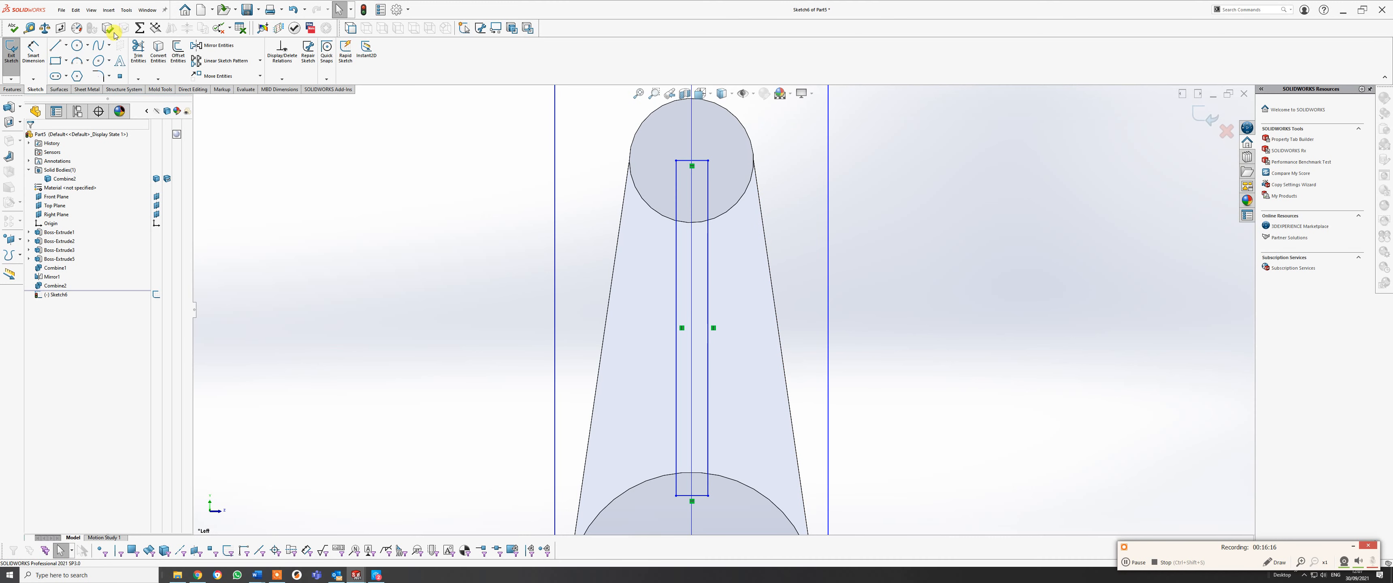
pyautogui.click(66, 47)
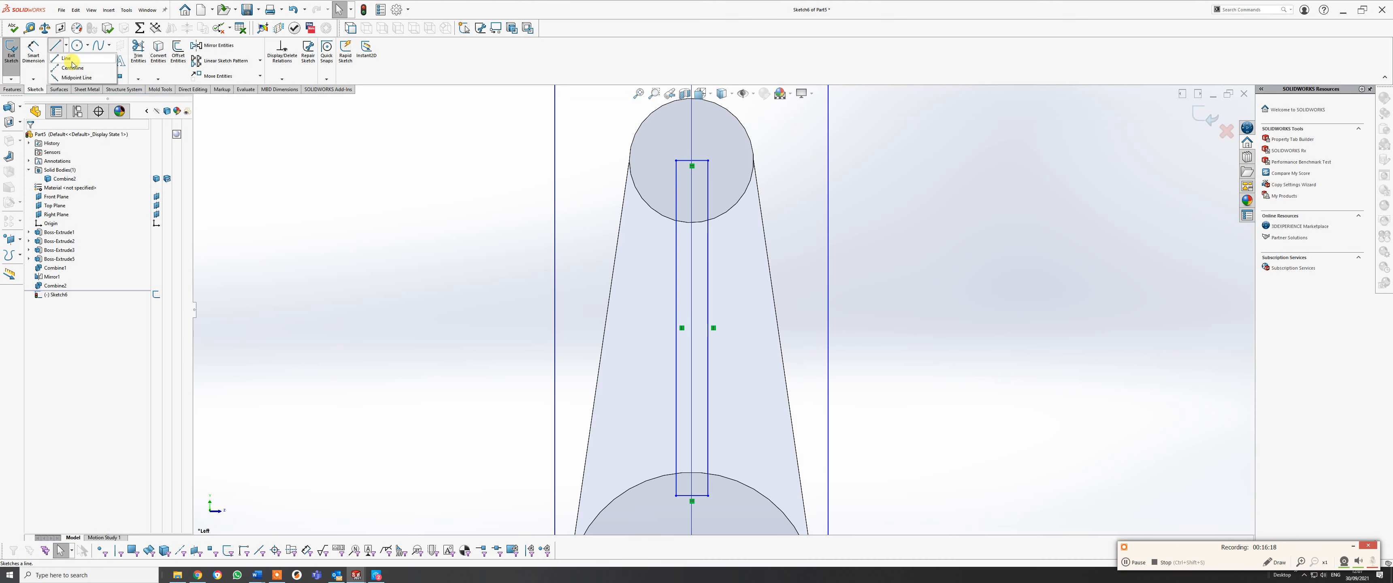
pyautogui.click(81, 68)
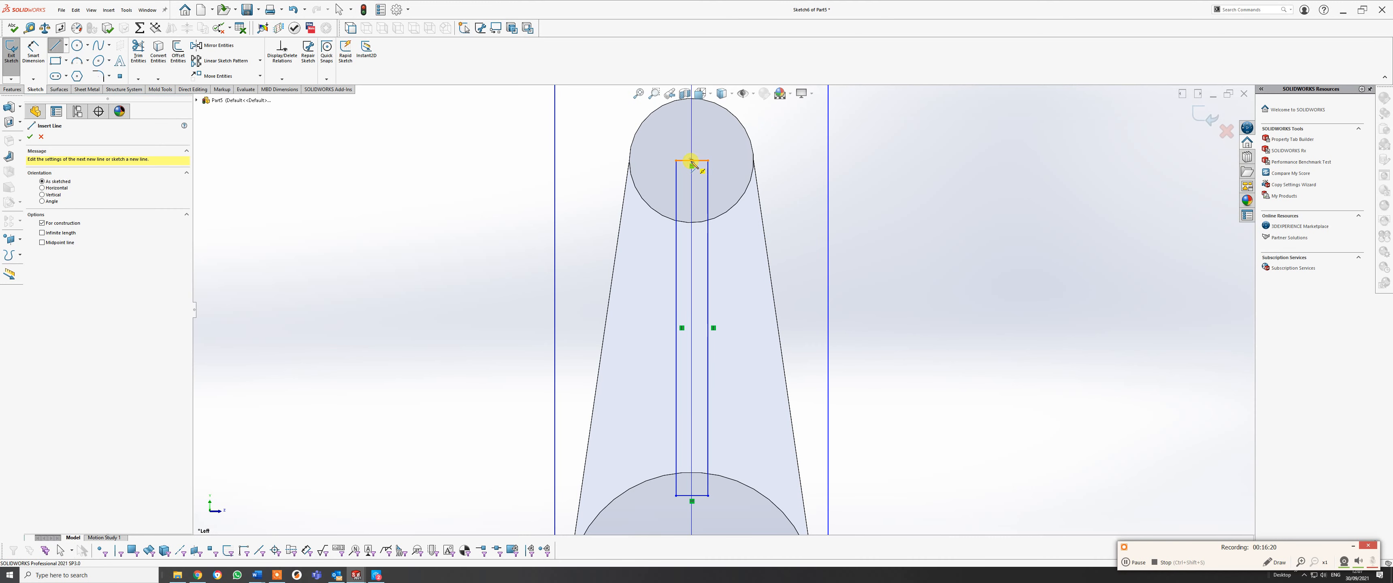
pyautogui.click(693, 163)
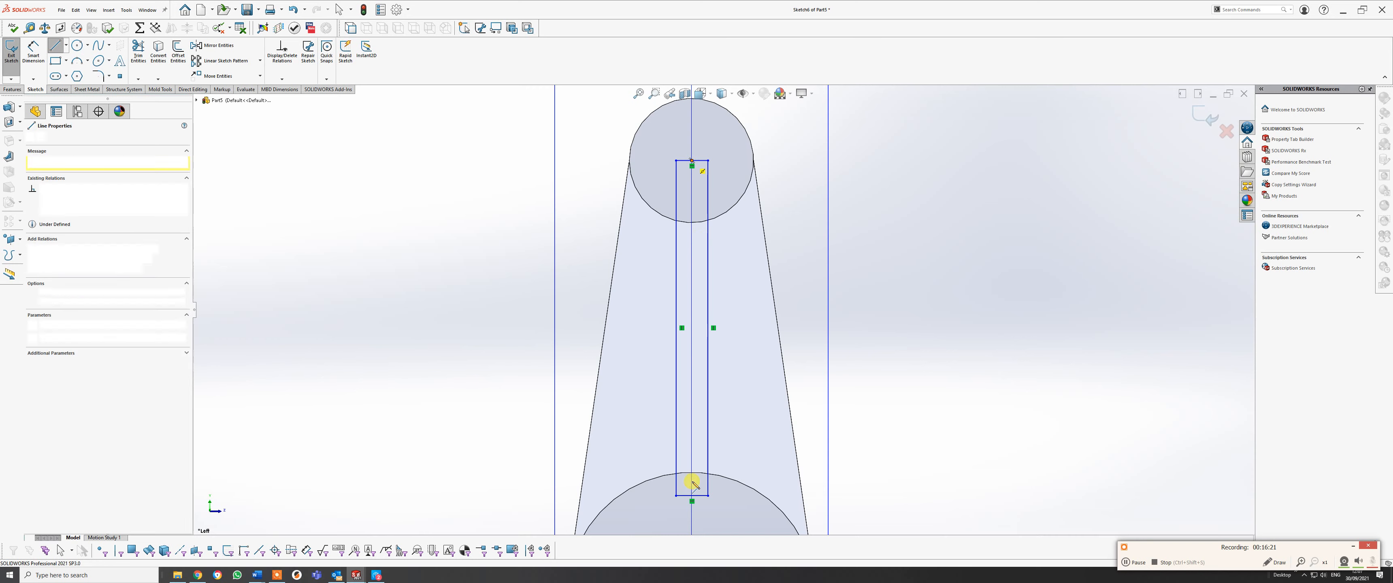
# Finish the vertical centreline down through the narrow rectangle, ending just below its lower edge.
pyautogui.click(692, 512)
pyautogui.rightClick(692, 512)
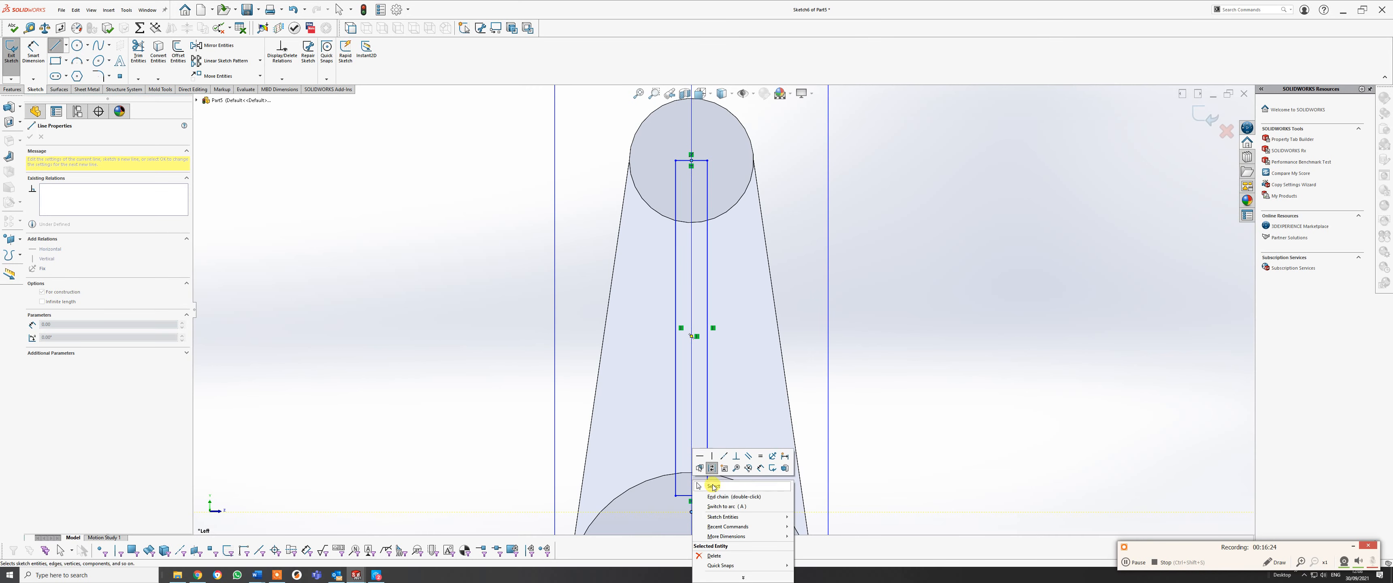
pyautogui.click(713, 486)
# Make the rectangle's two long vertical sides symmetric about the centreline.
pyautogui.scroll(-5, 746, 327)
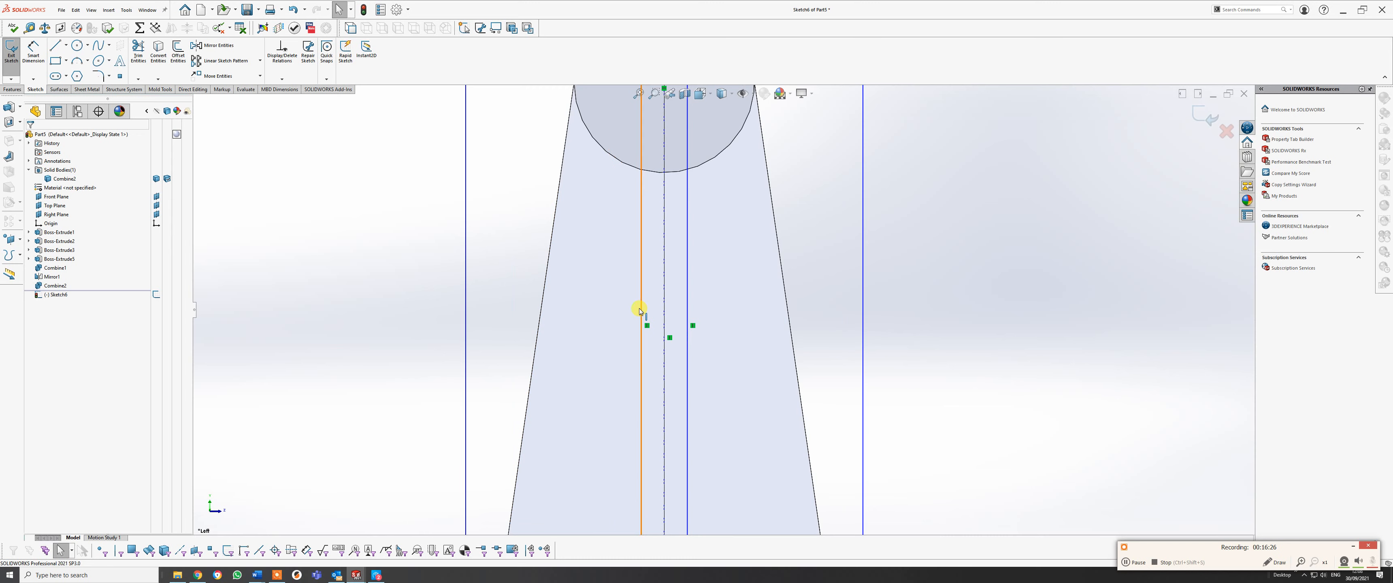
pyautogui.click(641, 311)
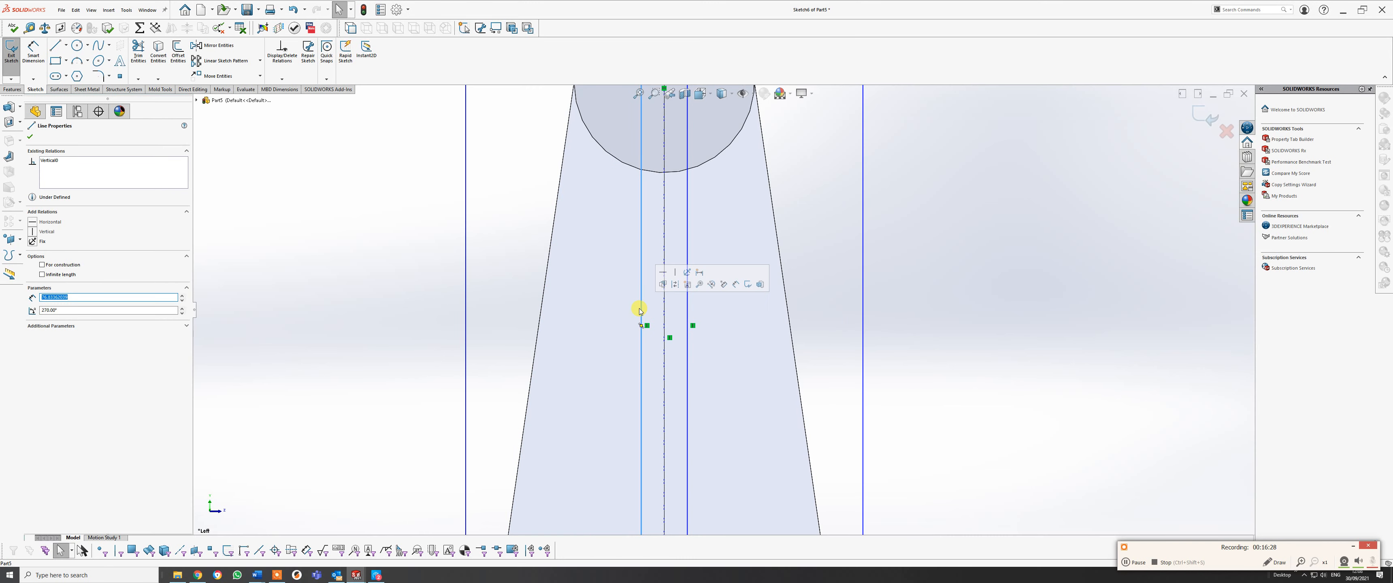
pyautogui.keyDown('ctrl'); pyautogui.click(664, 308); pyautogui.keyUp('ctrl')
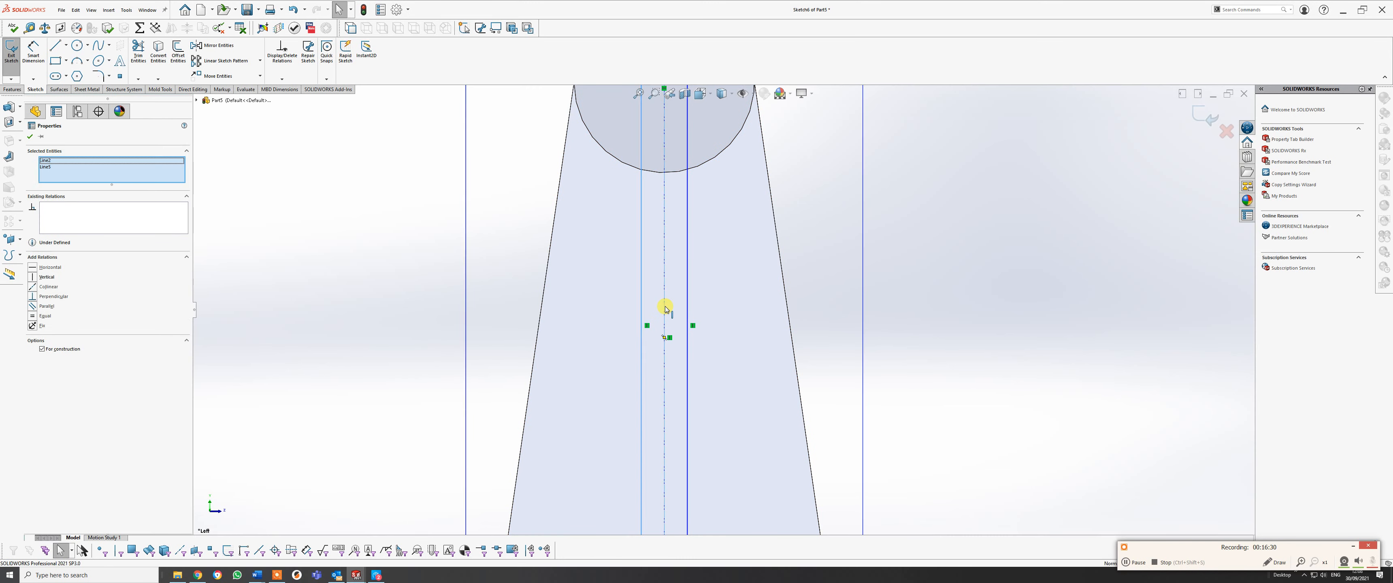
pyautogui.keyDown('ctrl'); pyautogui.click(688, 308); pyautogui.keyUp('ctrl')
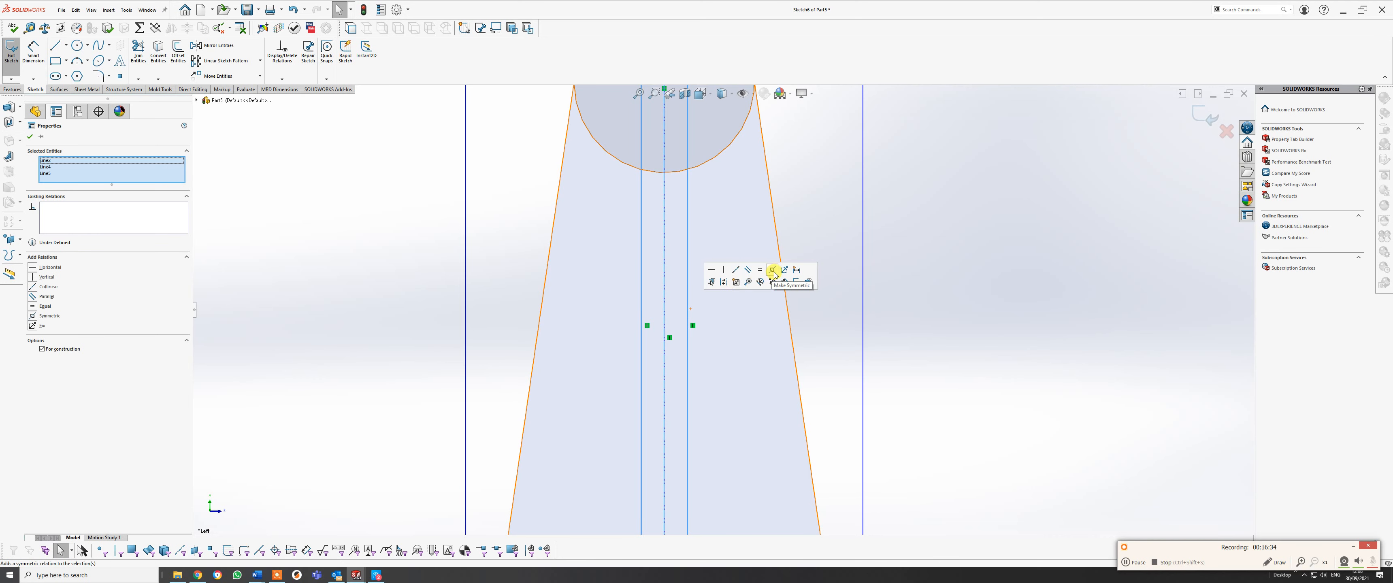
pyautogui.click(773, 271)
pyautogui.scroll(3, 709, 420)
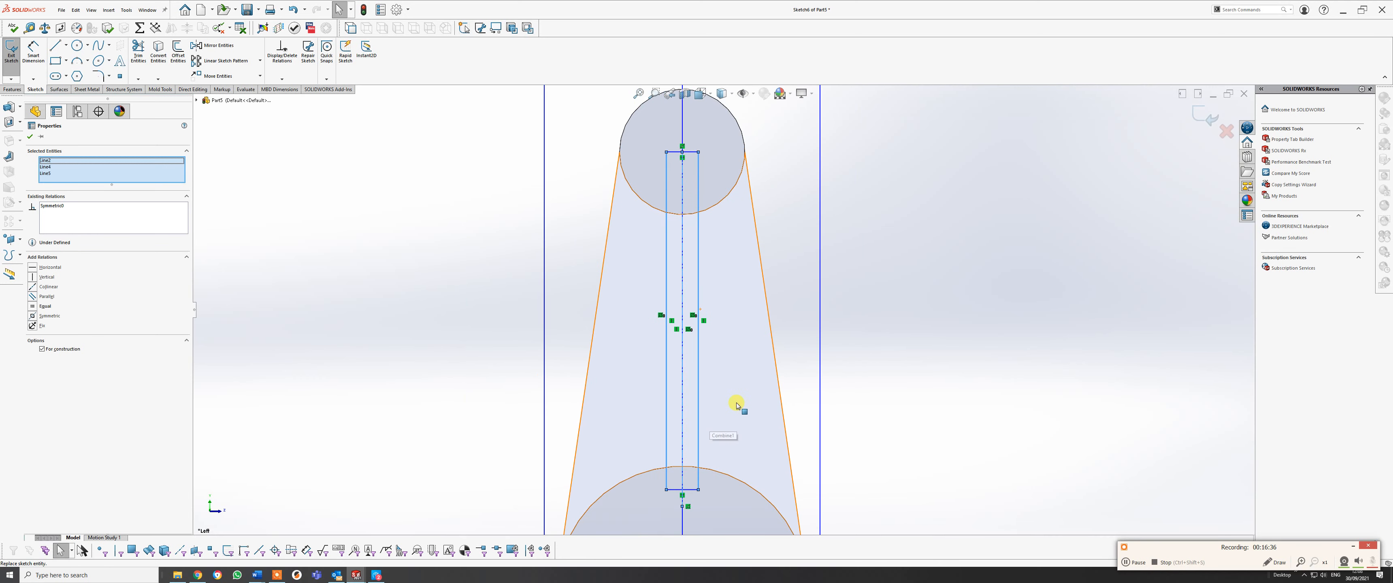
# Dimension the distance between the rectangle's two long vertical sides as 6 mm.
pyautogui.click(33, 51)
pyautogui.click(669, 381)
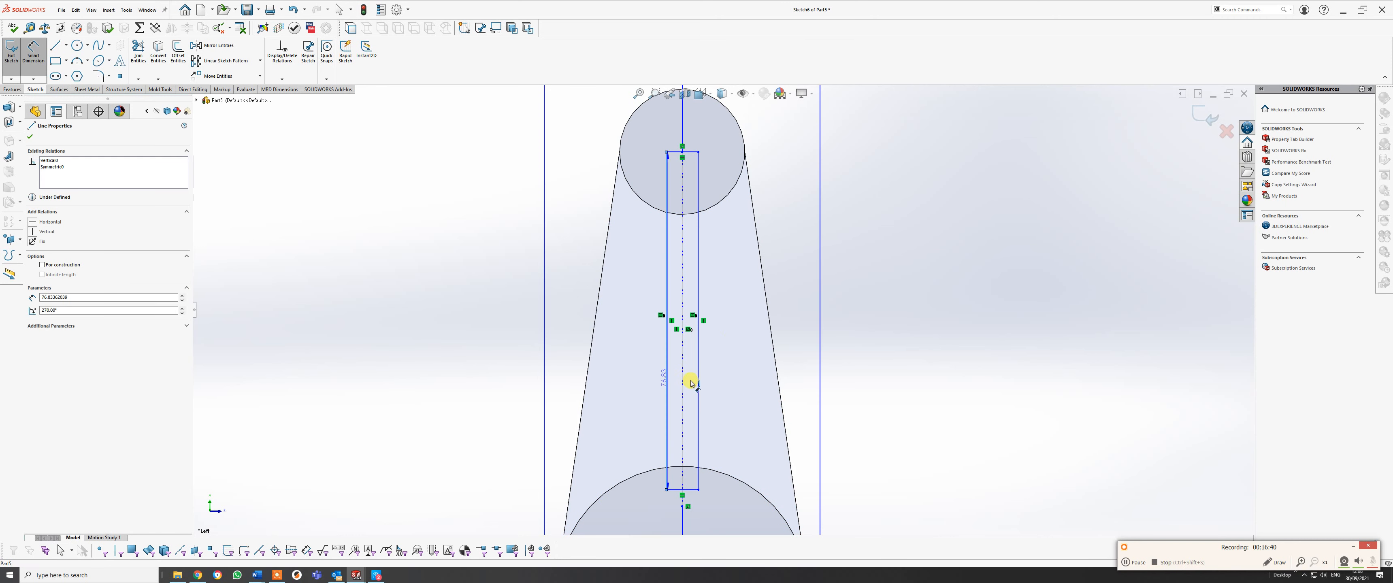
pyautogui.click(698, 380)
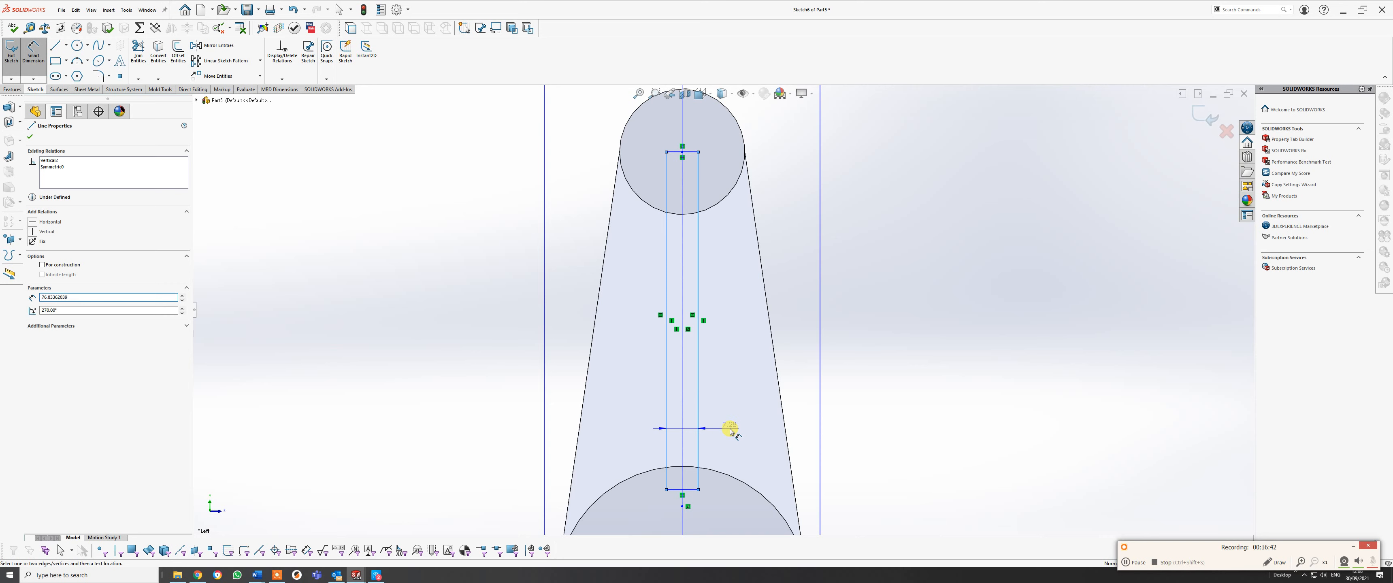
pyautogui.click(727, 428)
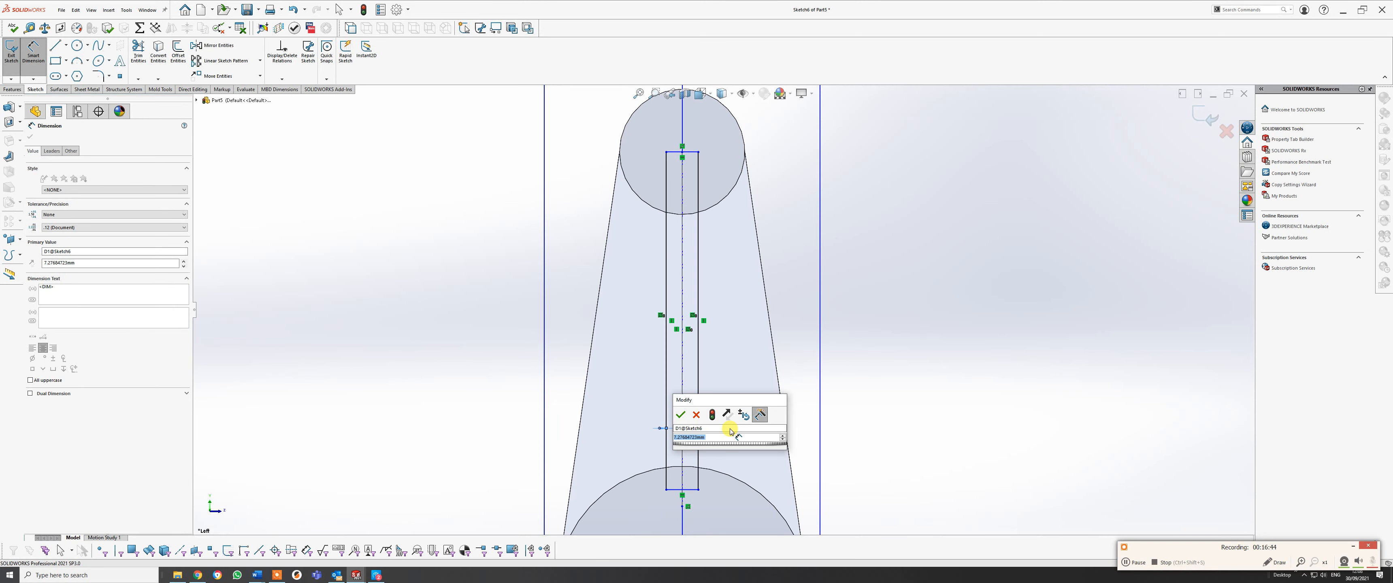
pyautogui.write('6')
pyautogui.press('Return')
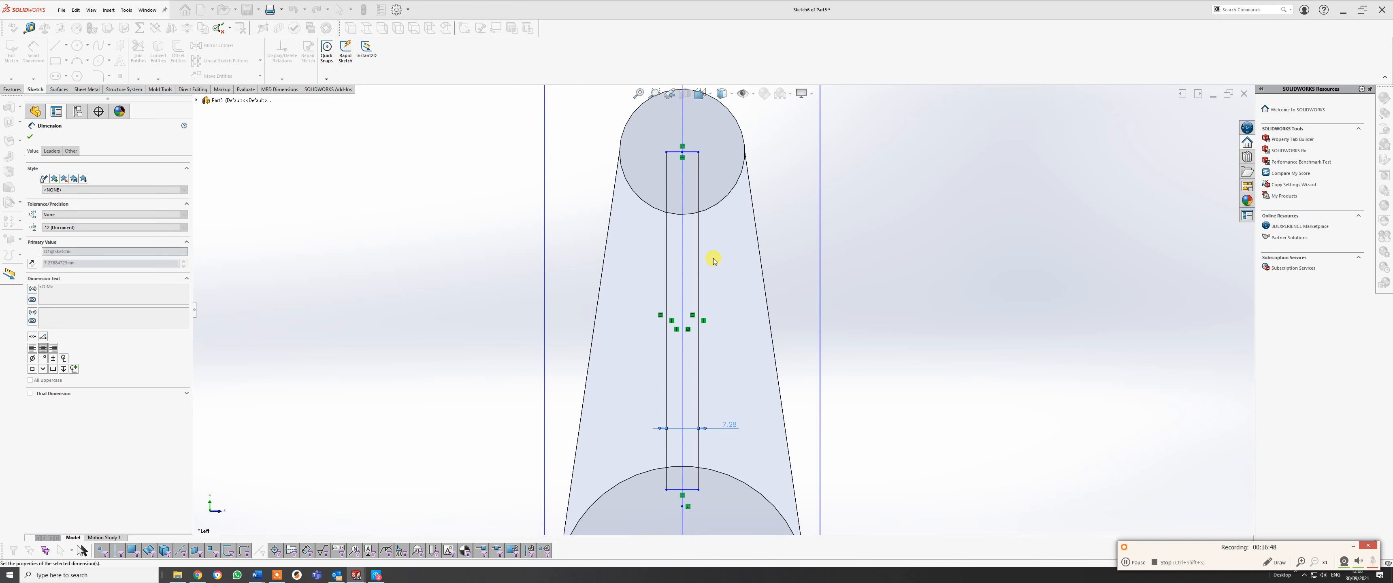
pyautogui.scroll(3, 714, 257)
pyautogui.moveTo(703, 224)
pyautogui.mouseDown(button='middle')
pyautogui.moveTo(709, 233)
pyautogui.moveTo(705, 216)
pyautogui.mouseUp(button='middle')
pyautogui.scroll(-4, 705, 215)
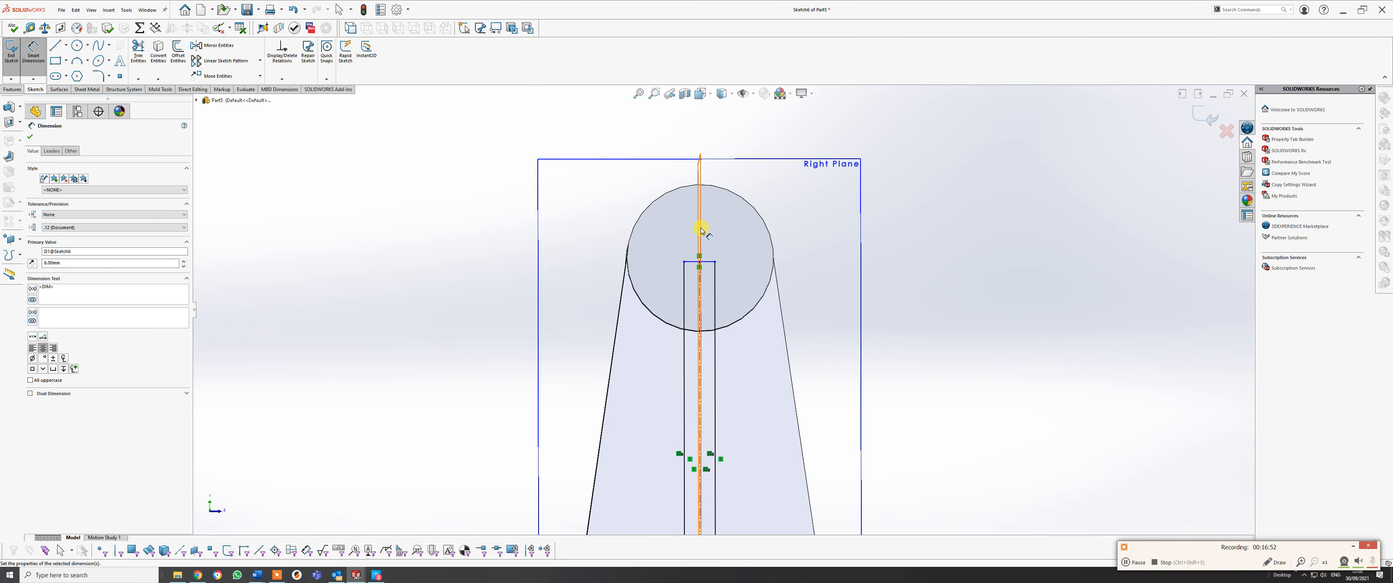
pyautogui.scroll(-1, 704, 230)
pyautogui.press('Escape')
pyautogui.moveTo(715, 262)
pyautogui.mouseDown(button='middle')
pyautogui.moveTo(710, 274)
pyautogui.moveTo(713, 244)
pyautogui.mouseUp(button='middle')
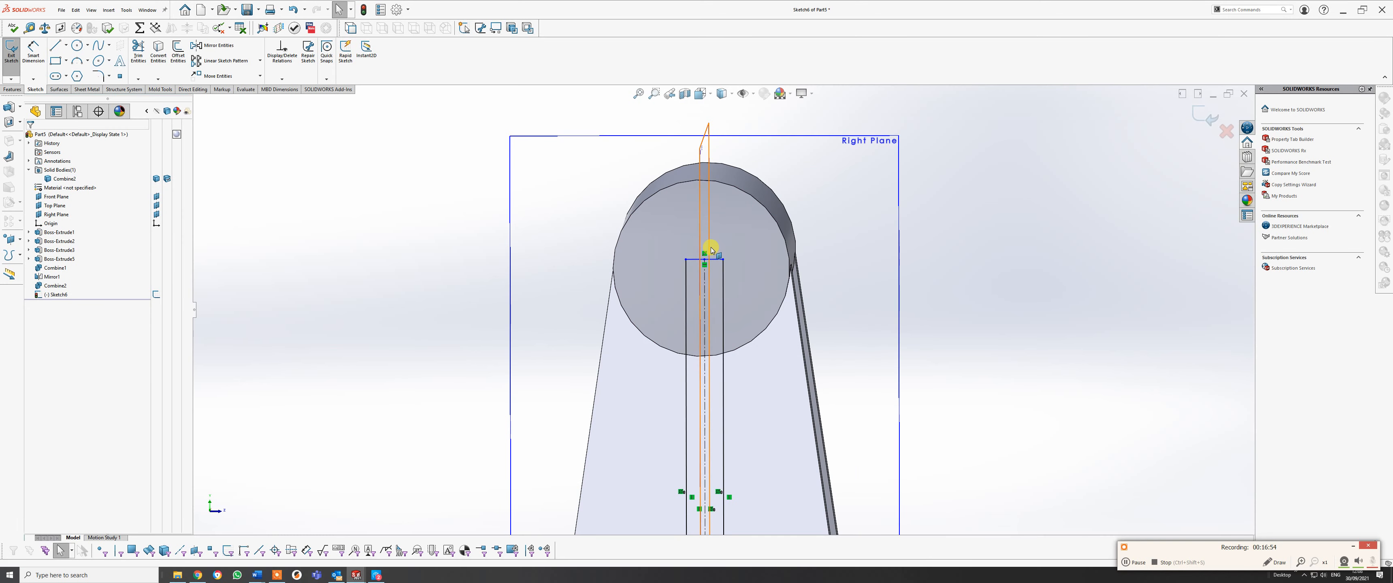
pyautogui.scroll(-2, 713, 246)
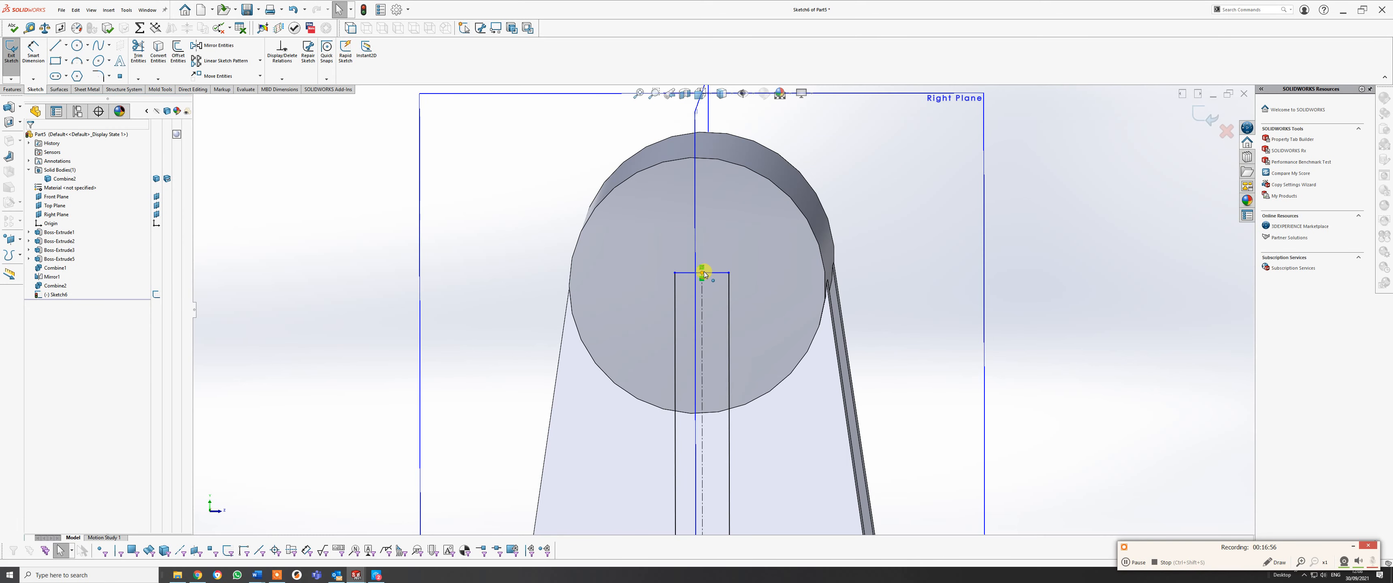
pyautogui.click(729, 273)
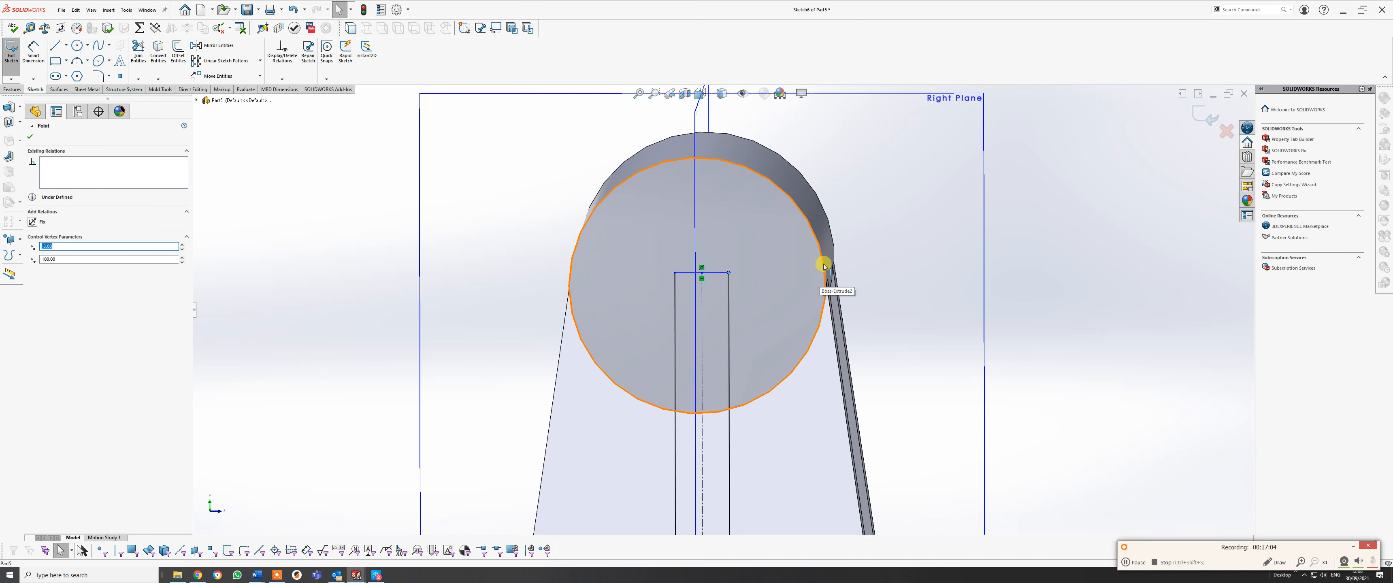
pyautogui.press('BackSpace')
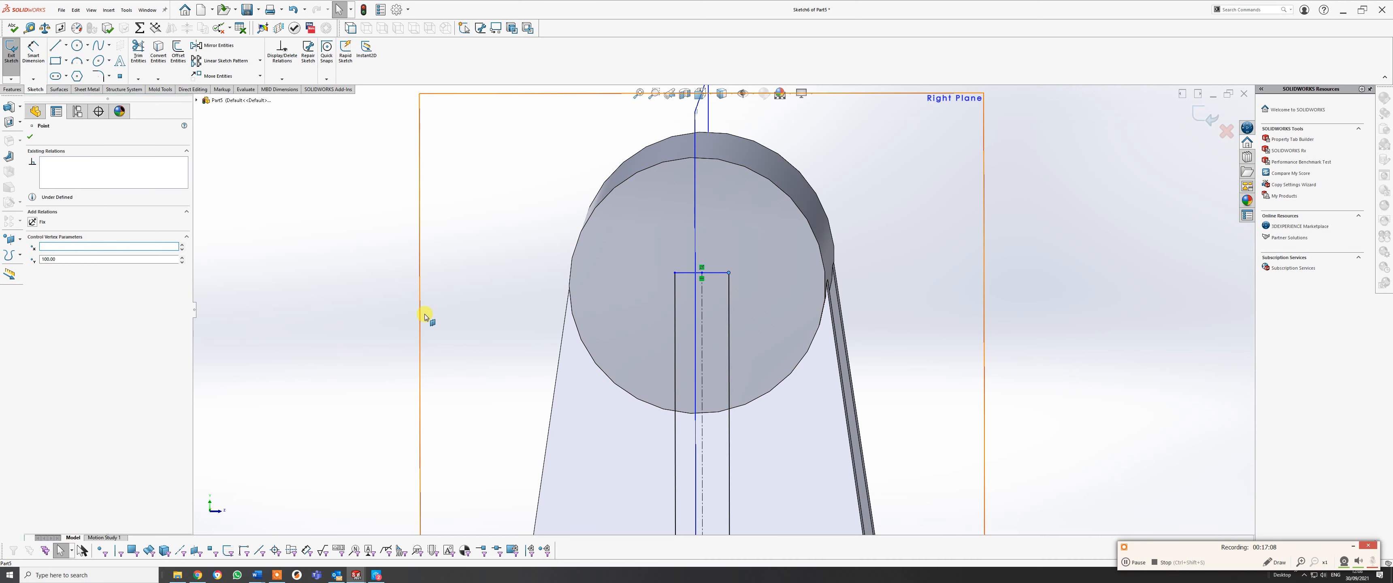
pyautogui.click(369, 307)
# In the left view, pull the rectangle's lower edge down to the part's base and make it collinear with the Top Plane.
pyautogui.press('space')
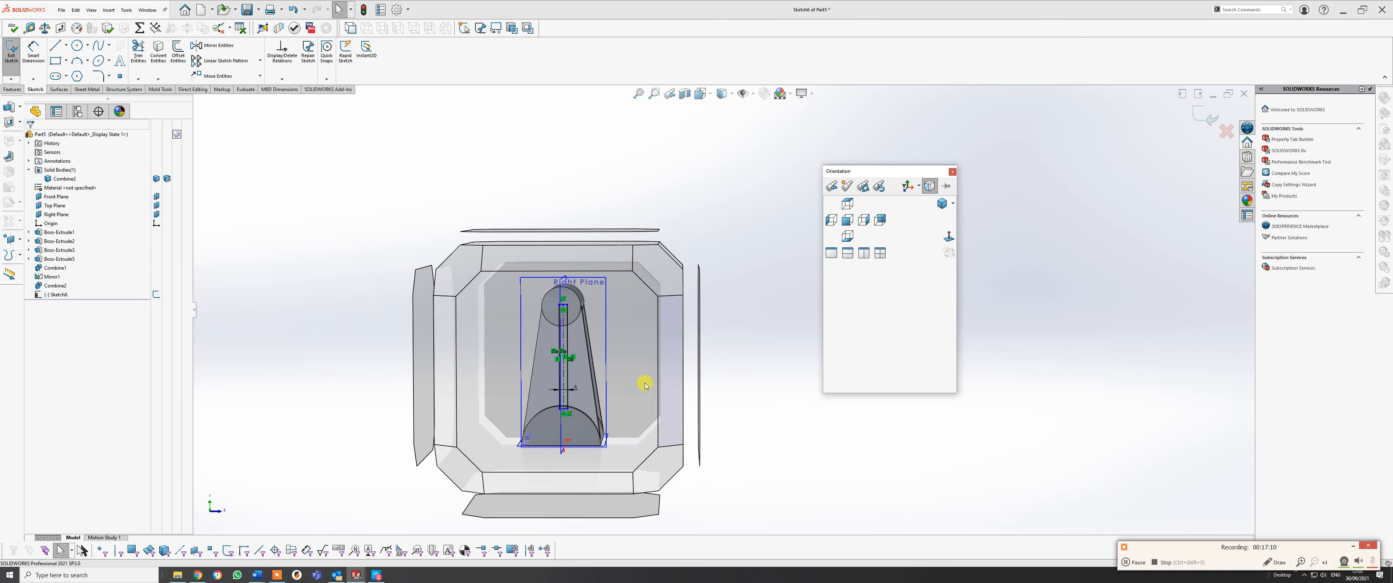
pyautogui.click(643, 386)
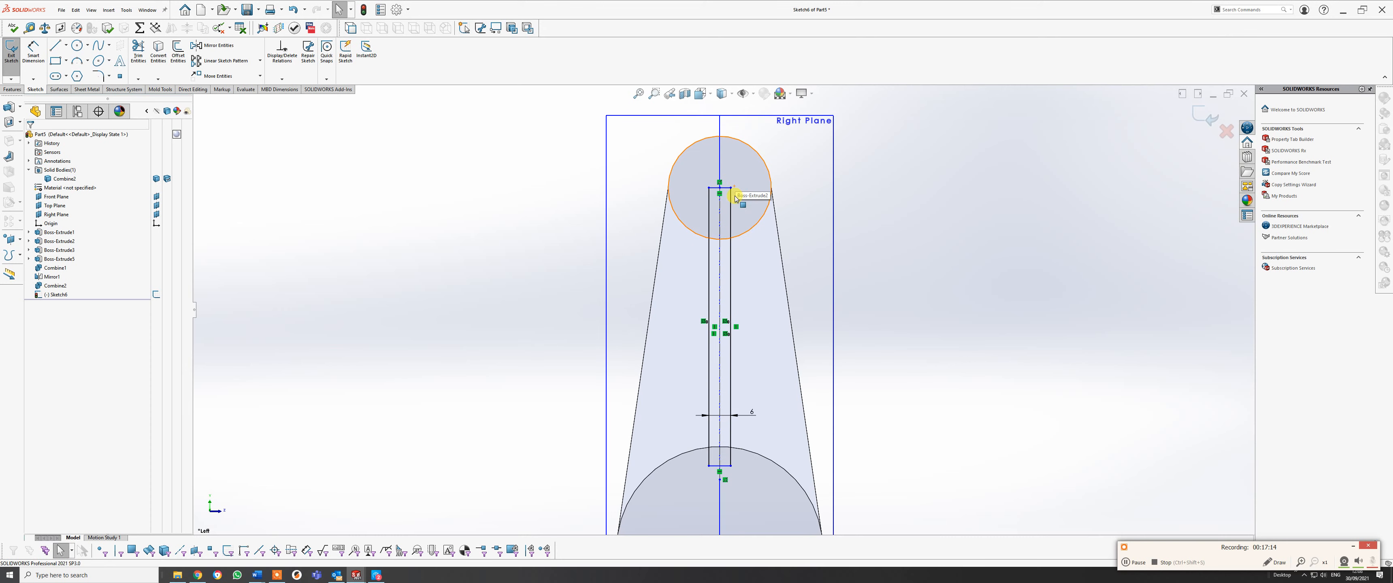
pyautogui.press('f')
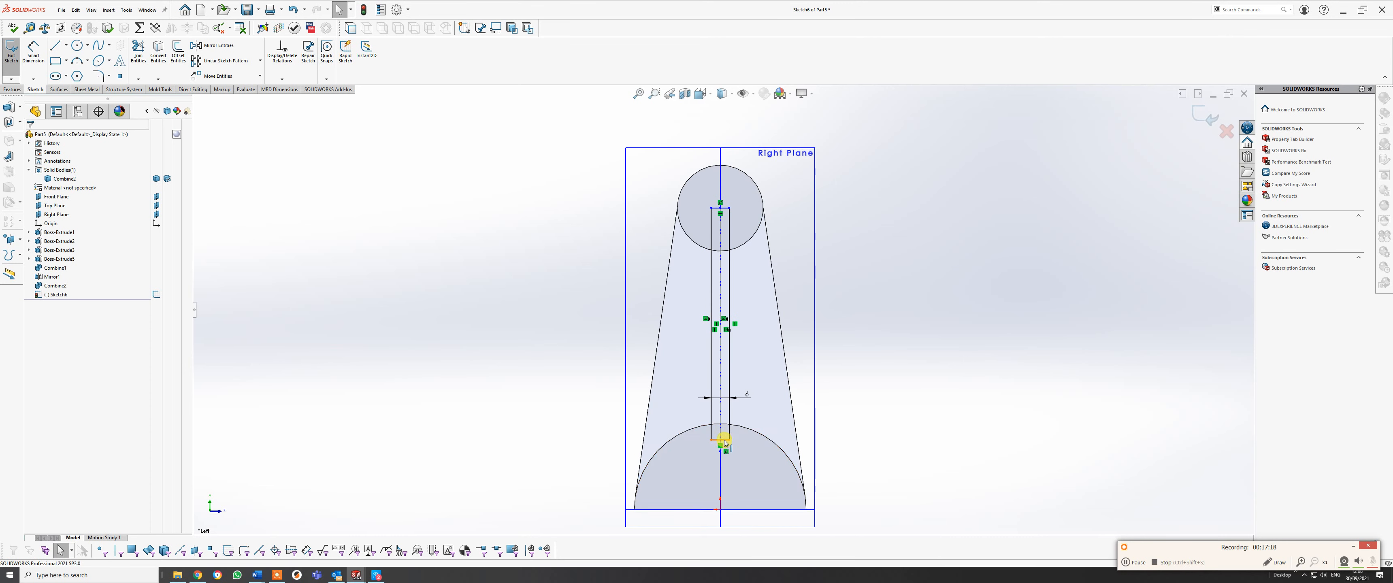
pyautogui.moveTo(726, 475); pyautogui.dragTo(731, 504)
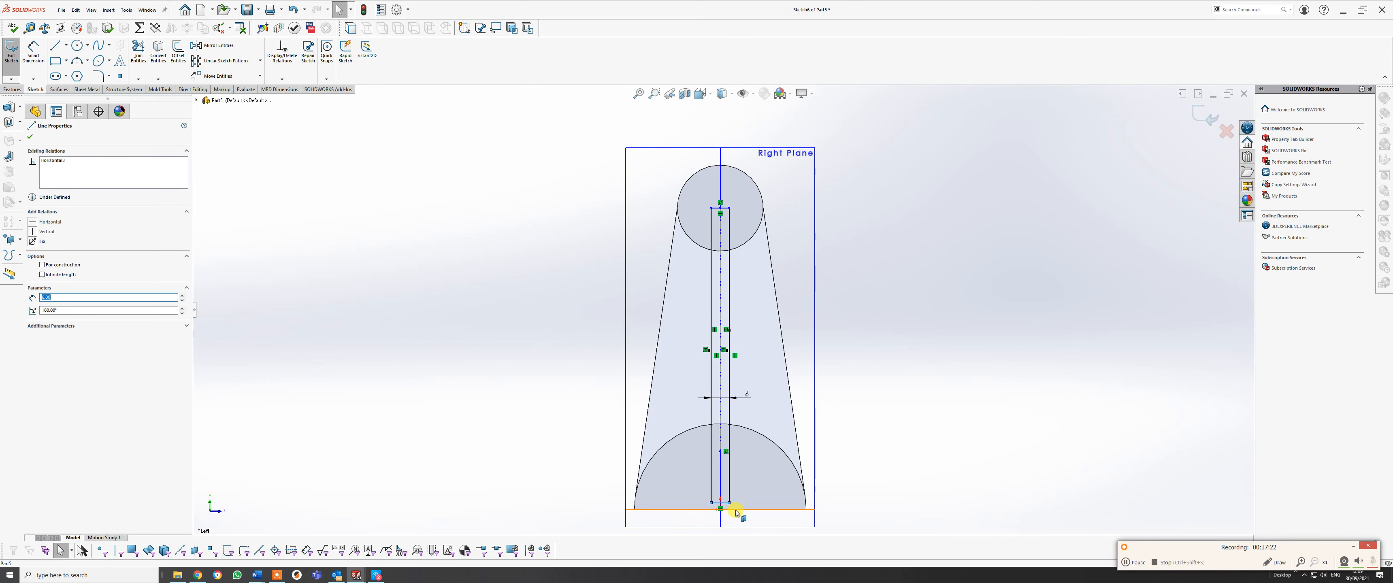
pyautogui.keyDown('ctrl'); pyautogui.click(735, 510); pyautogui.keyUp('ctrl')
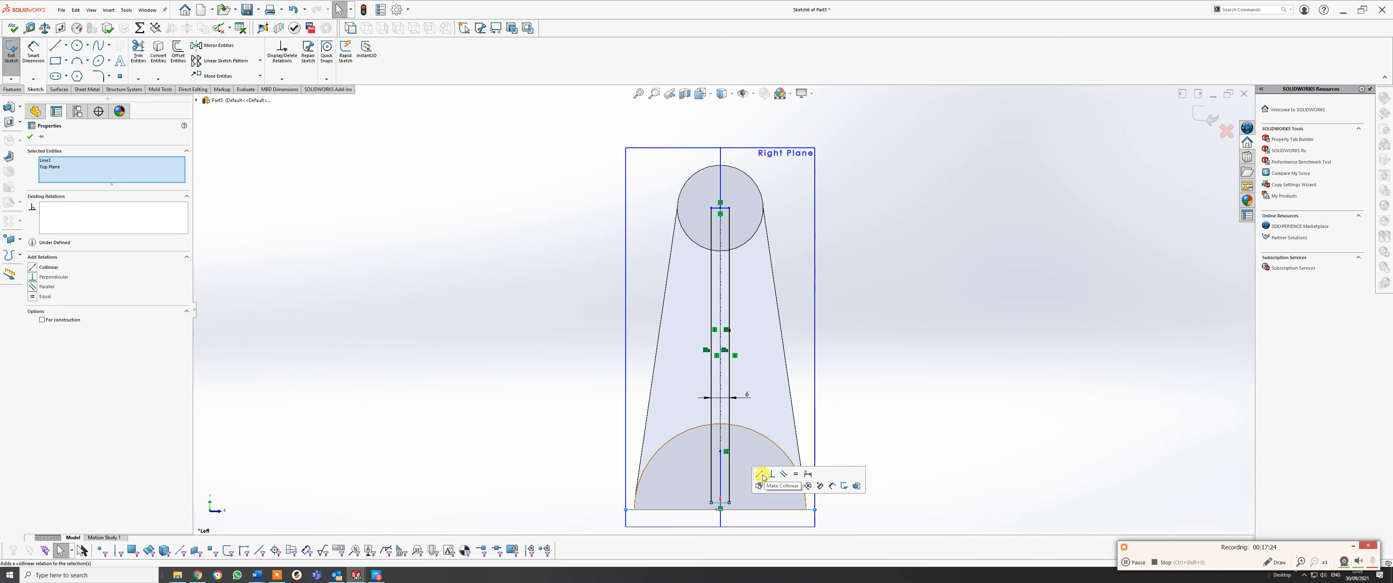
pyautogui.click(760, 474)
# Lower the rectangle's upper edge within the circular boss face and hide the reference planes.
pyautogui.scroll(-1, 737, 175)
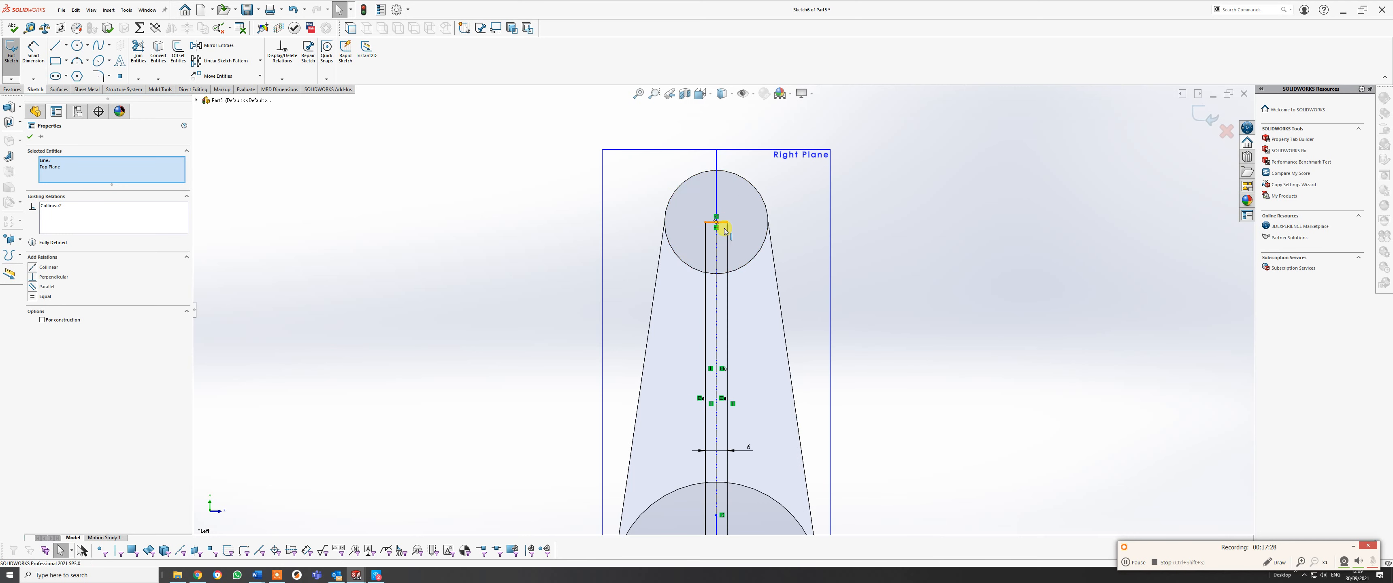
pyautogui.moveTo(724, 227); pyautogui.dragTo(722, 250)
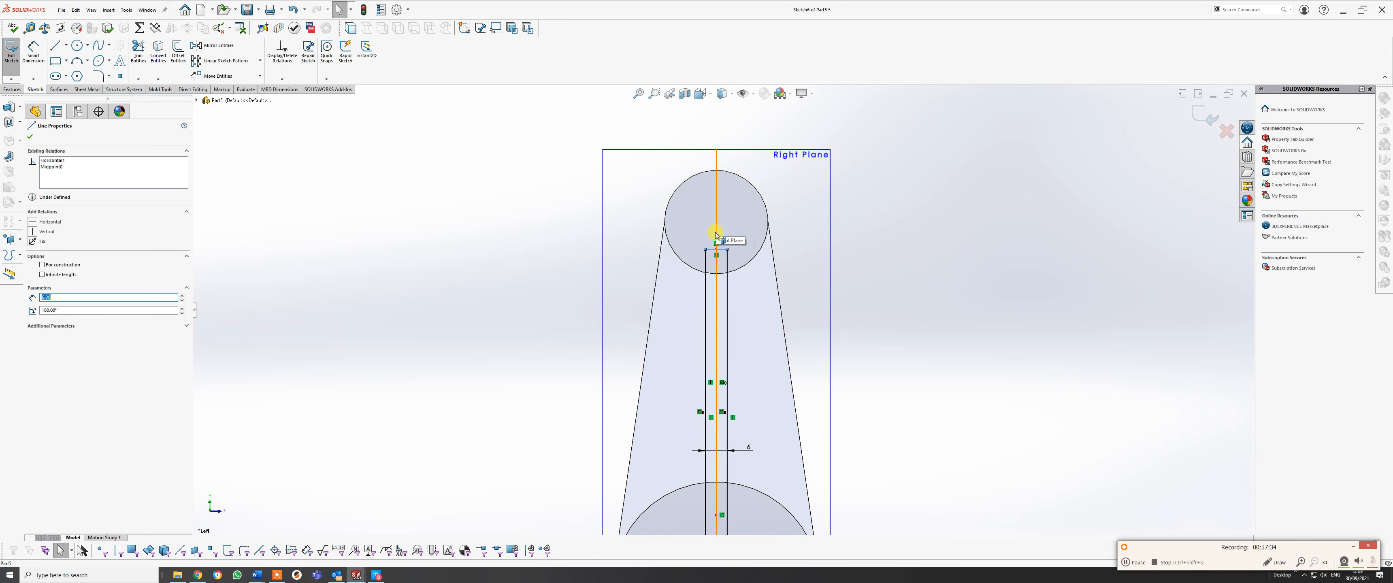
pyautogui.moveTo(718, 231); pyautogui.dragTo(724, 237, button='middle')
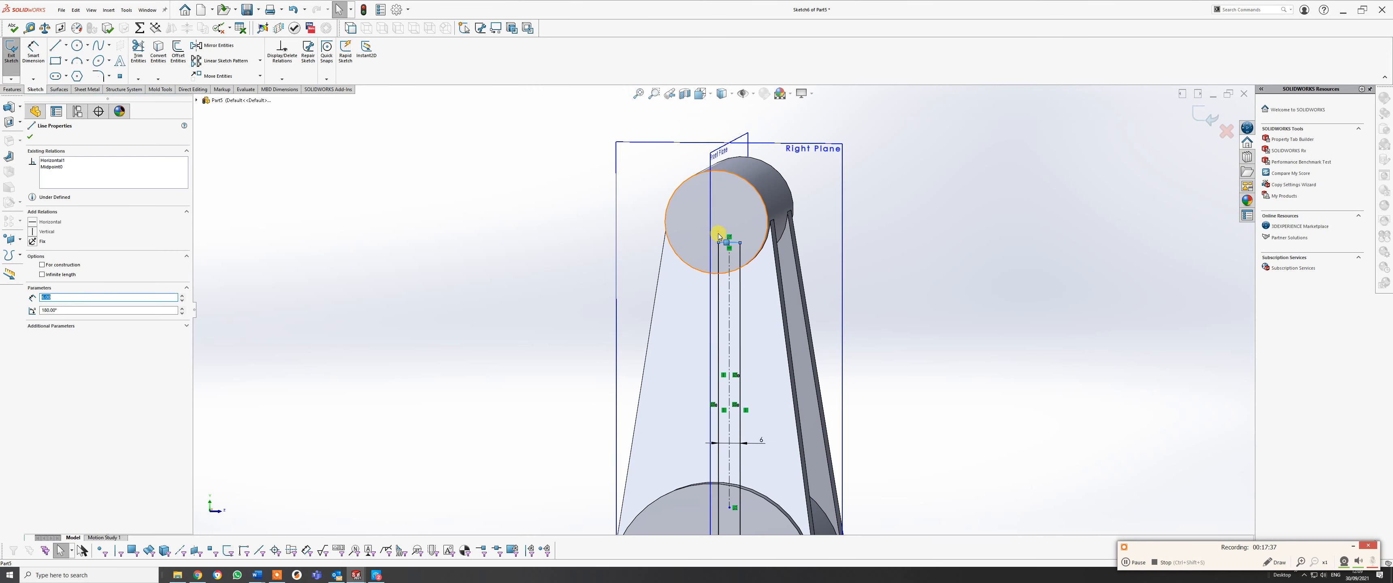
pyautogui.click(751, 96)
pyautogui.click(760, 110)
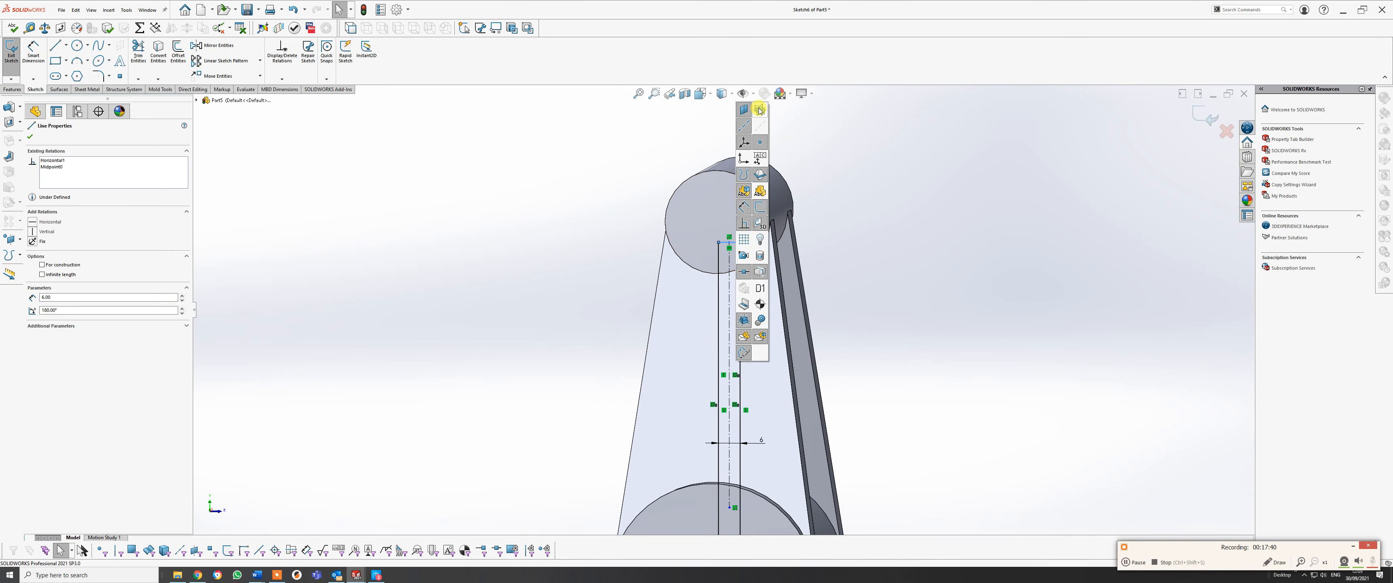
# Try making the rectangle's upper corner coincident with the boss's circular edge from the opposite side, and undo the relation.
pyautogui.moveTo(690, 196)
pyautogui.mouseDown(button='middle')
pyautogui.moveTo(703, 178)
pyautogui.moveTo(620, 203)
pyautogui.moveTo(631, 209)
pyautogui.mouseUp(button='middle')
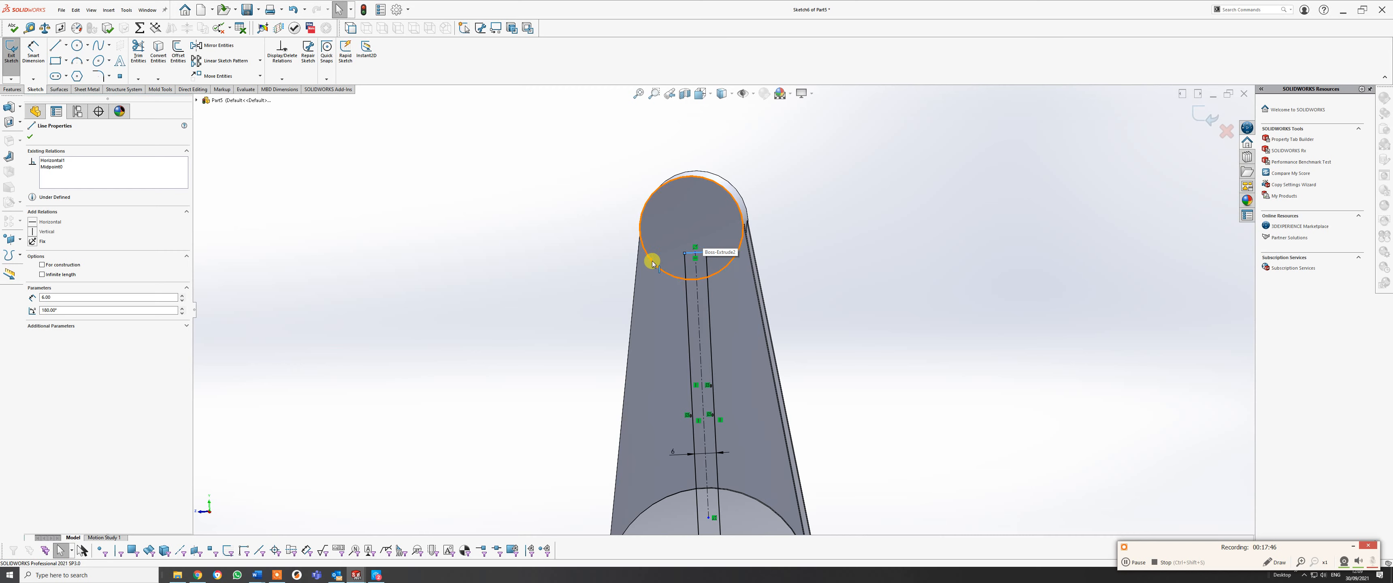
pyautogui.moveTo(703, 226); pyautogui.dragTo(696, 224, button='middle')
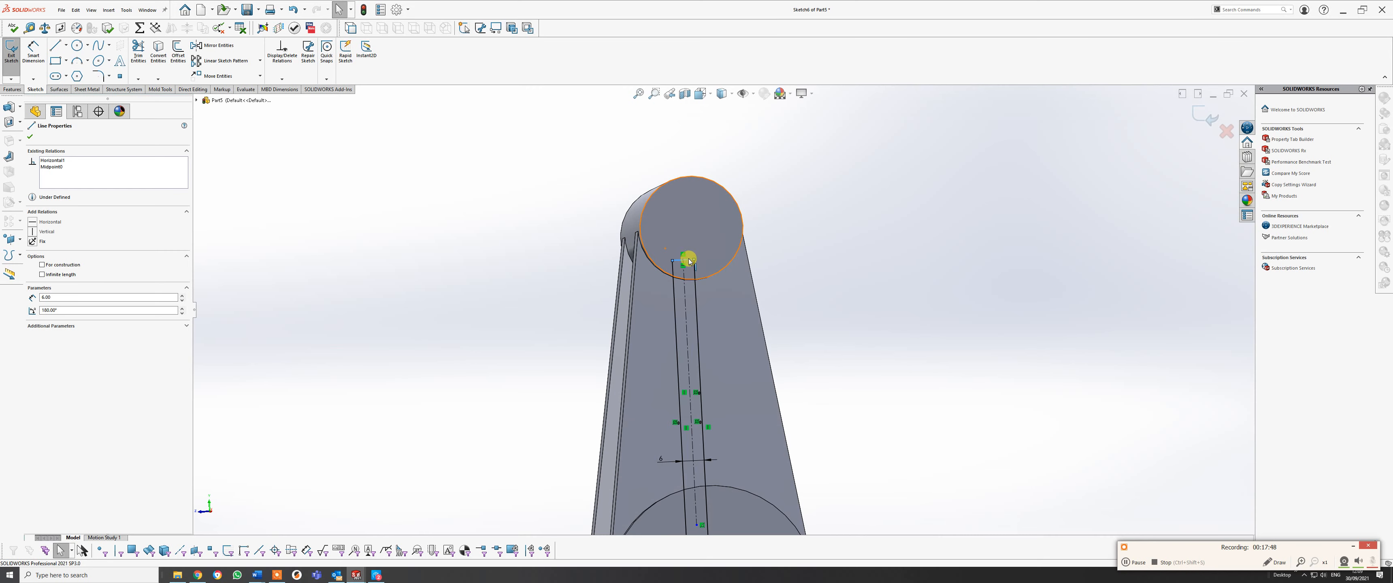
pyautogui.moveTo(696, 262)
pyautogui.mouseDown()
pyautogui.moveTo(703, 208)
pyautogui.moveTo(699, 238)
pyautogui.mouseUp()
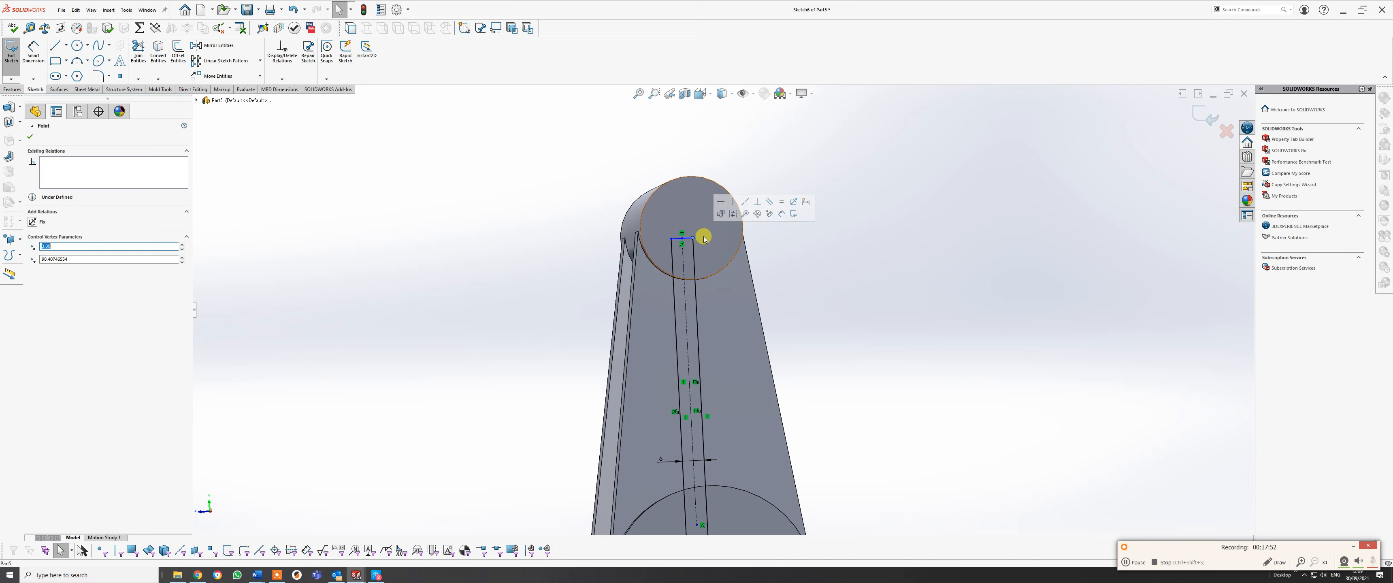
pyautogui.keyDown('ctrl'); pyautogui.click(744, 229); pyautogui.keyUp('ctrl')
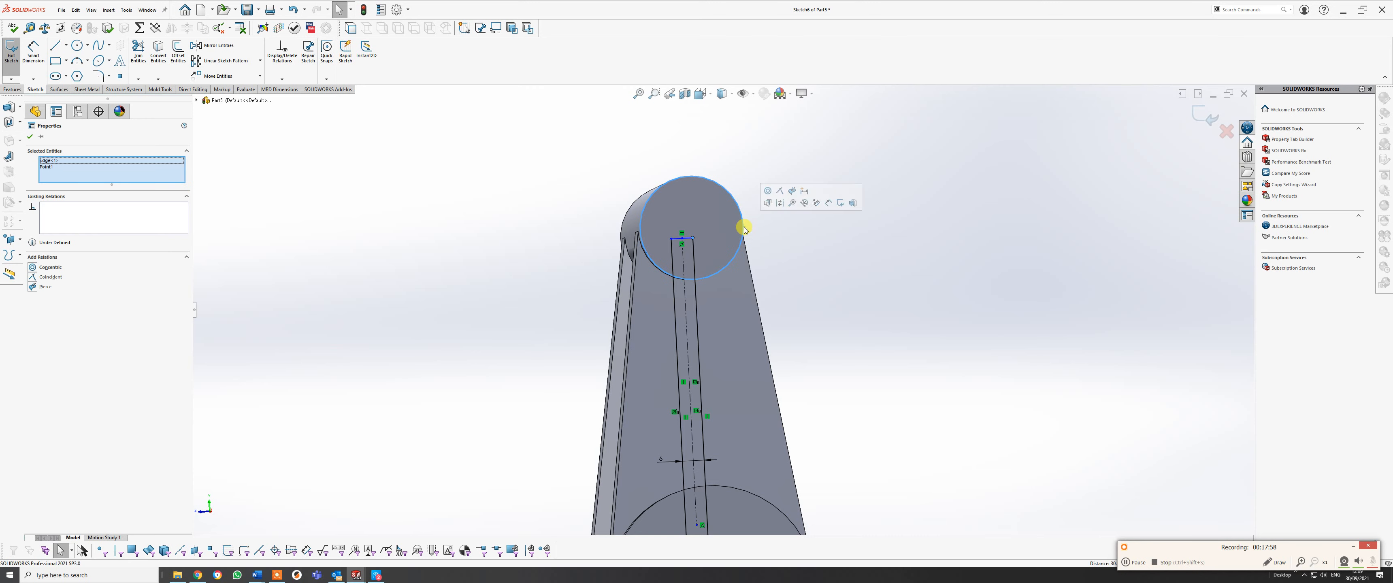
pyautogui.click(779, 193)
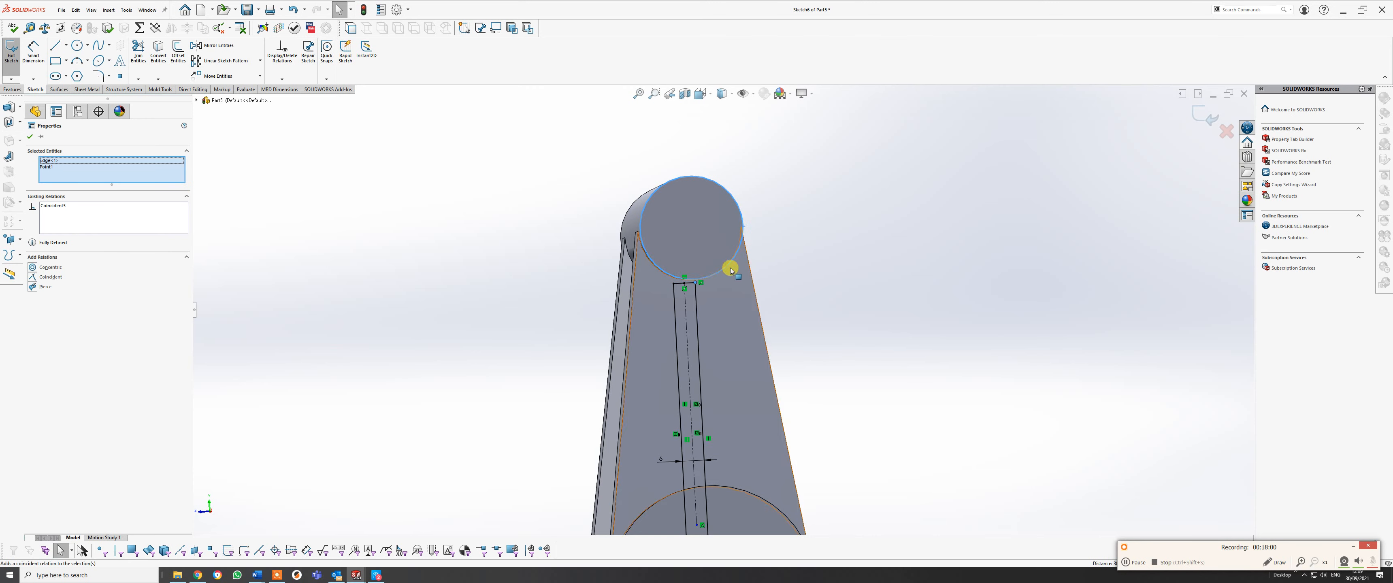
pyautogui.moveTo(731, 267)
pyautogui.mouseDown(button='middle')
pyautogui.moveTo(713, 278)
pyautogui.moveTo(727, 269)
pyautogui.mouseUp(button='middle')
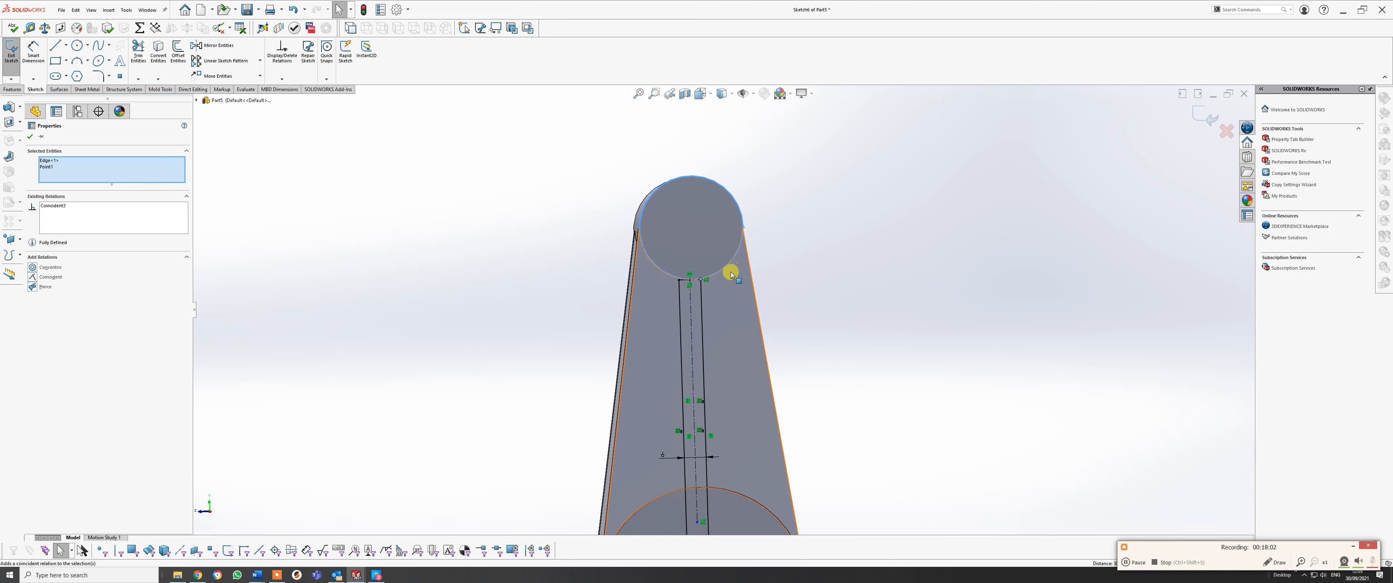
pyautogui.hotkey('ctrl', 'z')
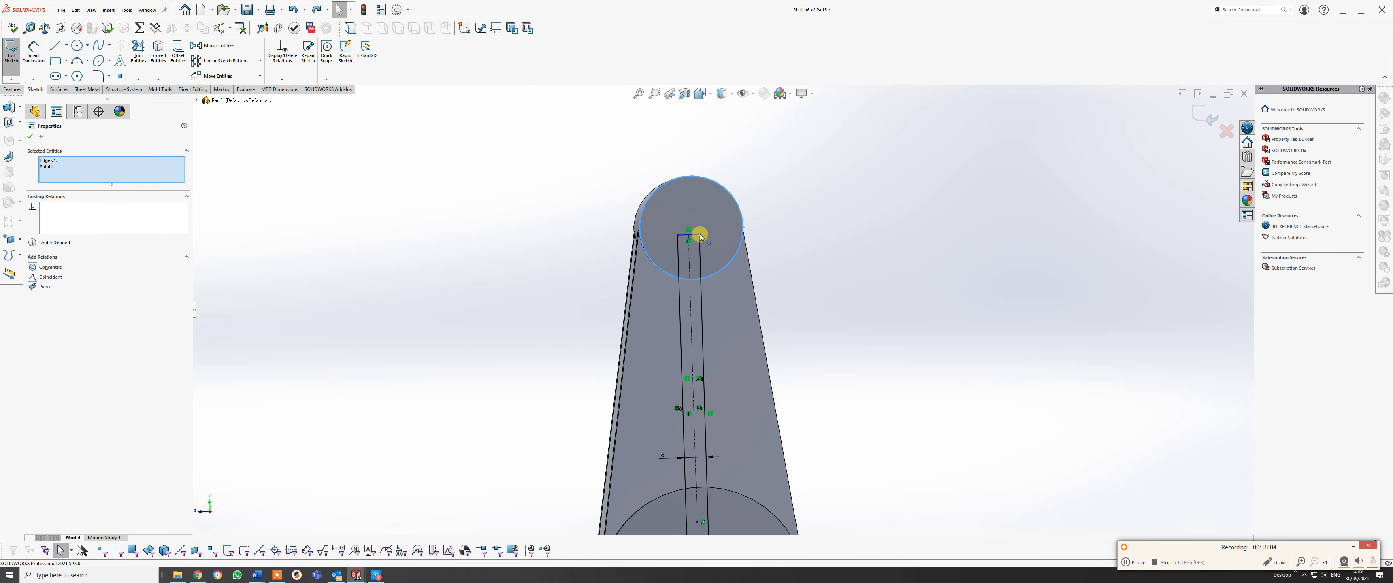
# Move the rectangle's upper edge down to just inside the lower rim of the circular boss face.
pyautogui.scroll(2, 706, 237)
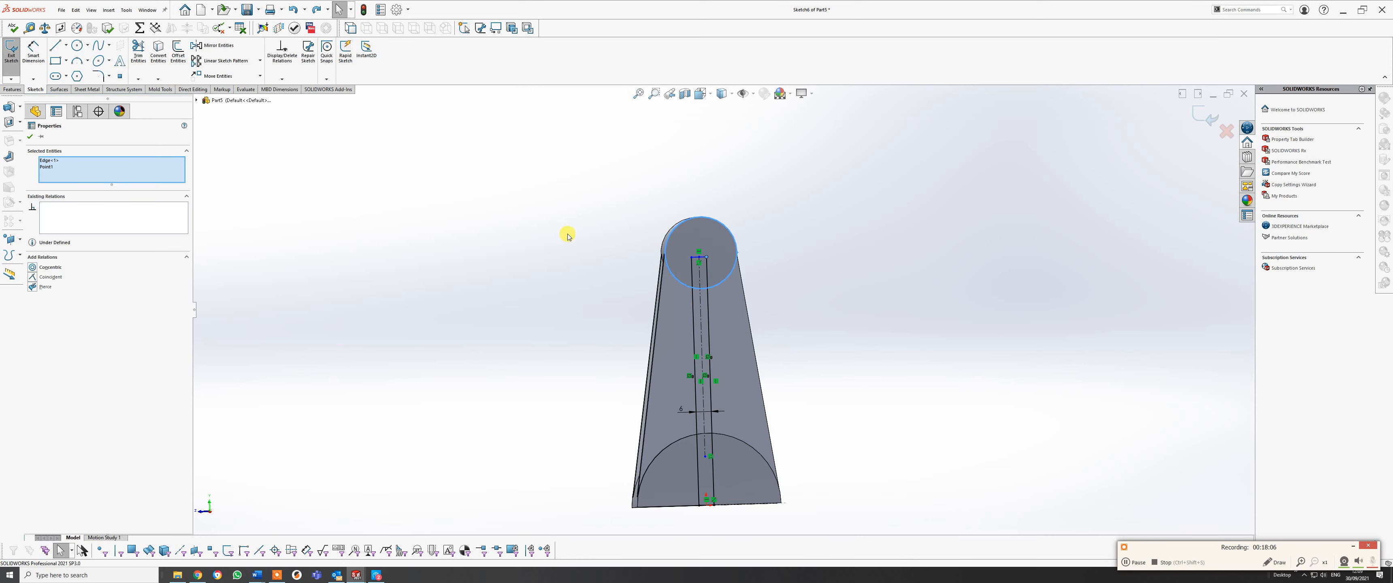
pyautogui.moveTo(567, 237); pyautogui.dragTo(562, 250, button='middle')
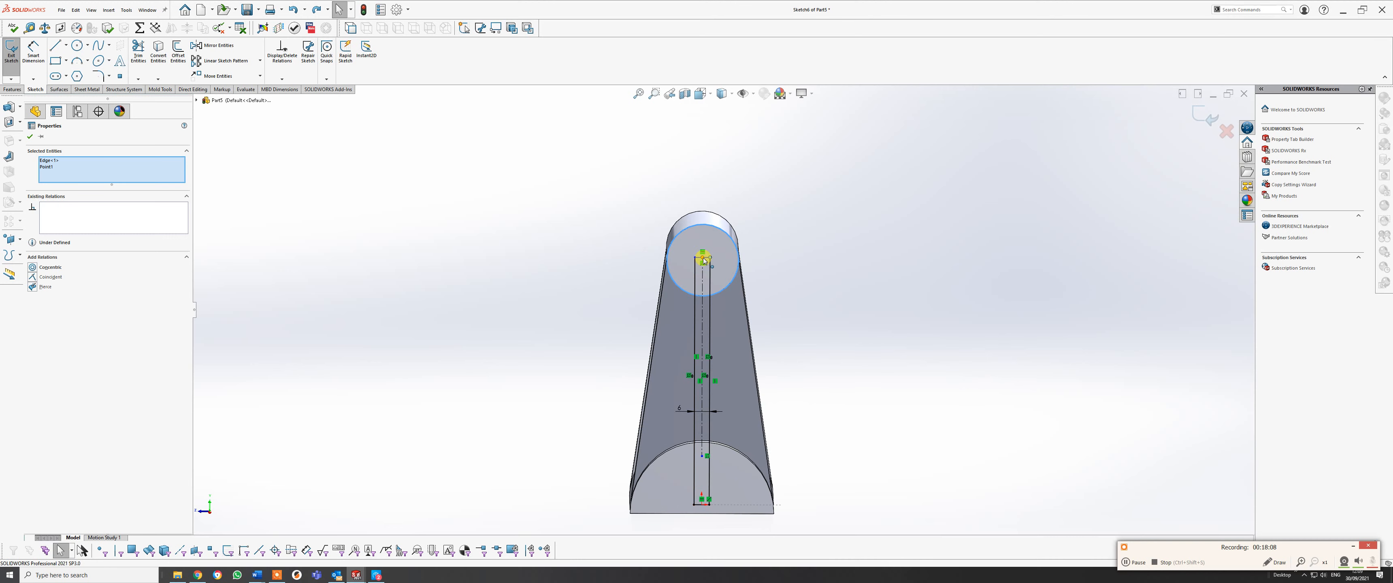
pyautogui.moveTo(700, 286); pyautogui.dragTo(701, 283)
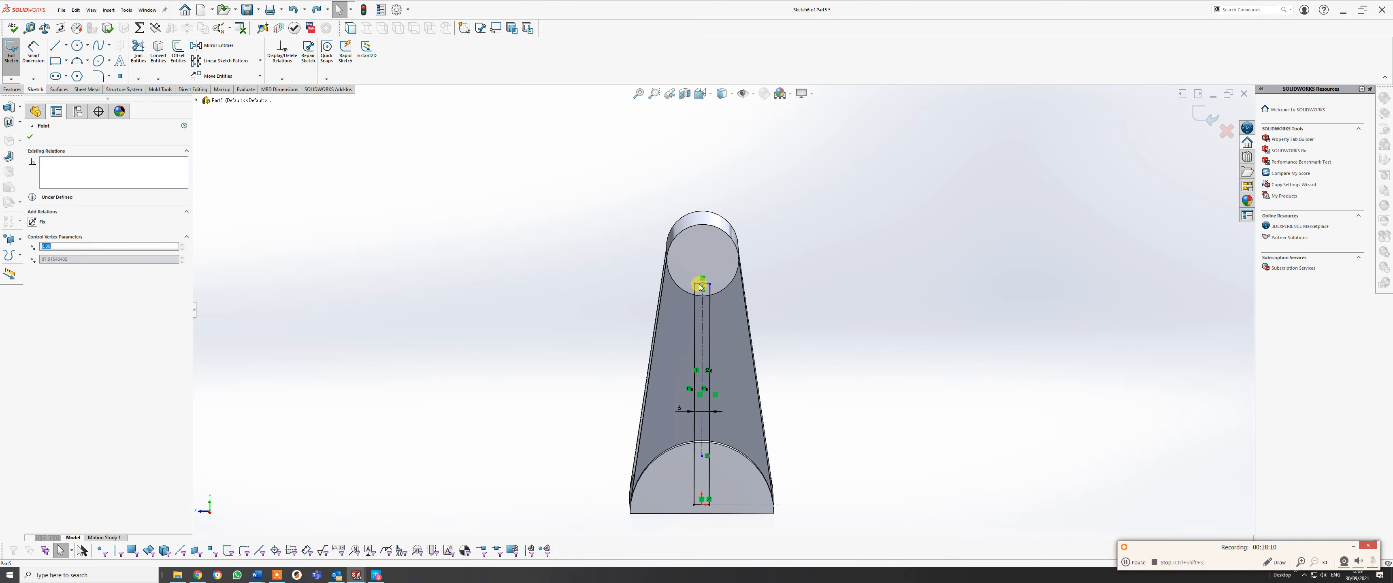
pyautogui.click(672, 280)
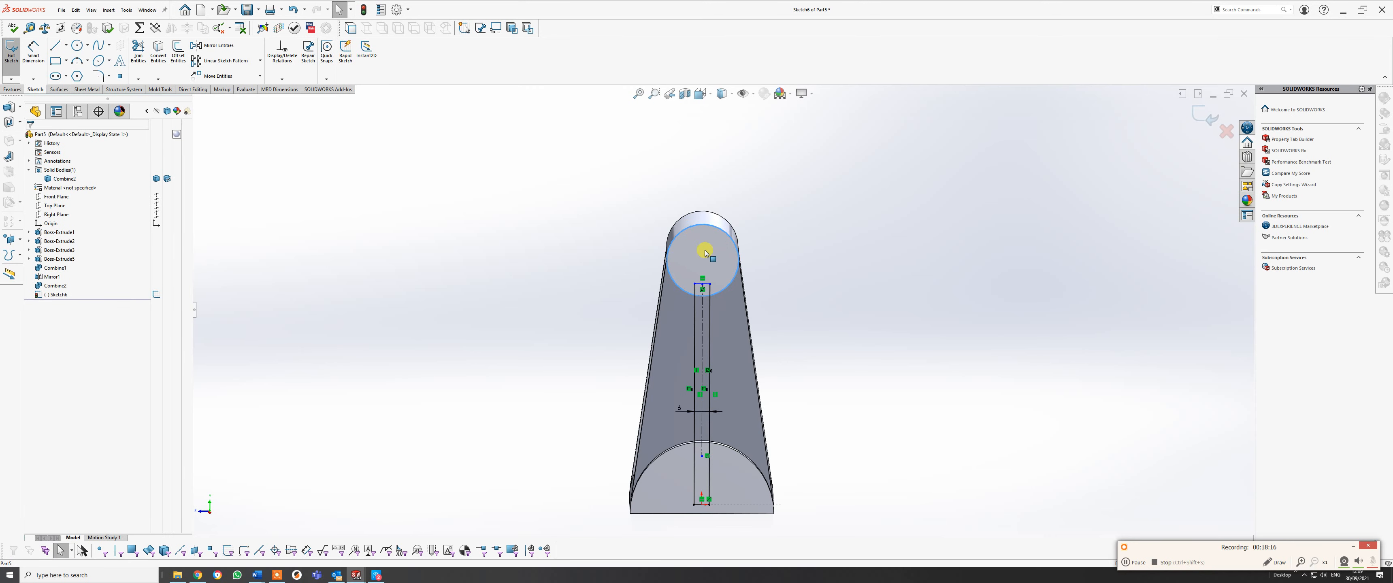
# Make the midpoint of the rectangle's upper edge concentric with the boss's circular edge.
pyautogui.keyDown('ctrl'); pyautogui.click(703, 285); pyautogui.keyUp('ctrl')
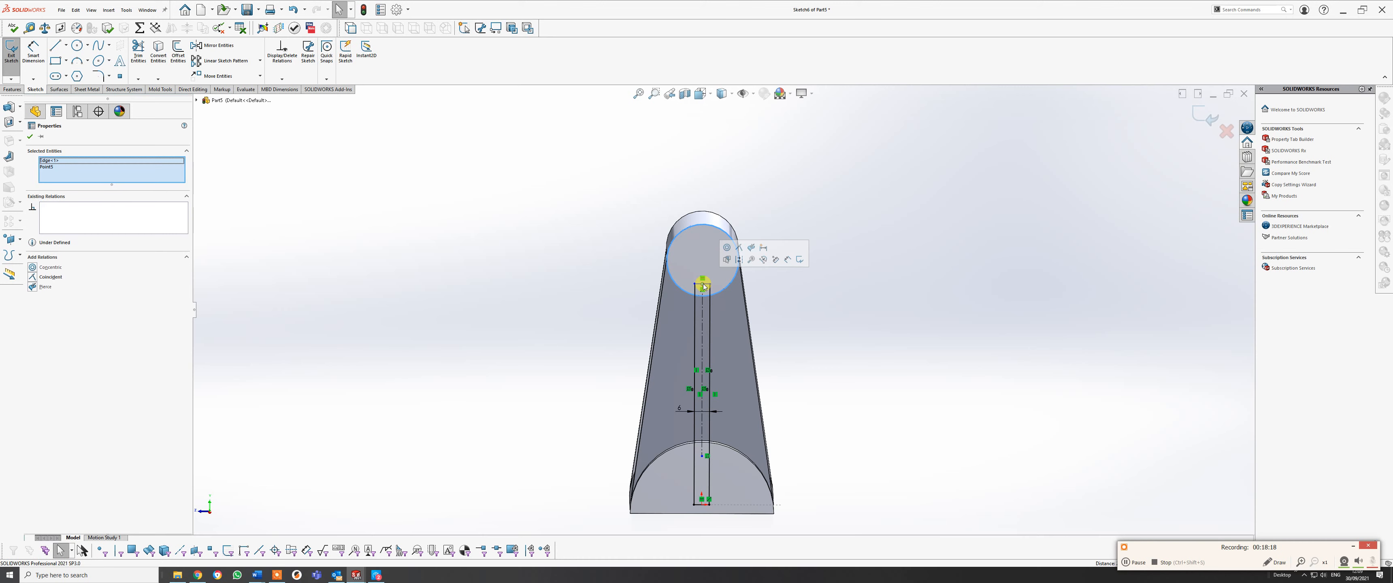
pyautogui.click(728, 248)
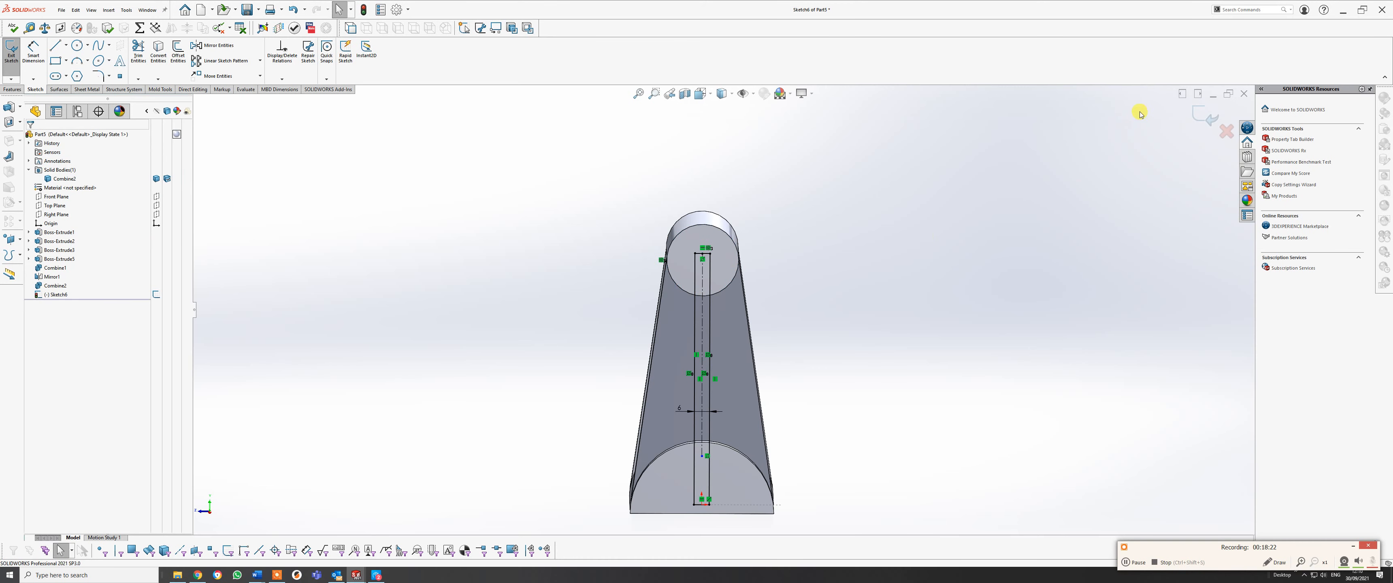
pyautogui.moveTo(853, 228); pyautogui.dragTo(934, 241, button='middle')
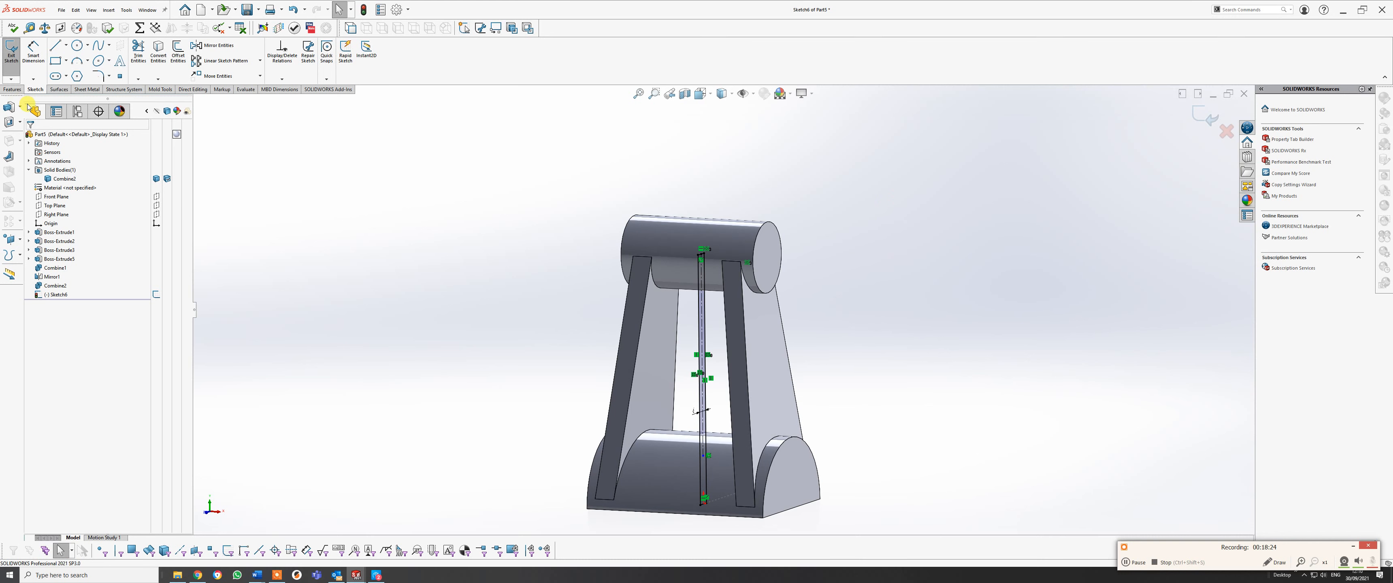
pyautogui.click(13, 89)
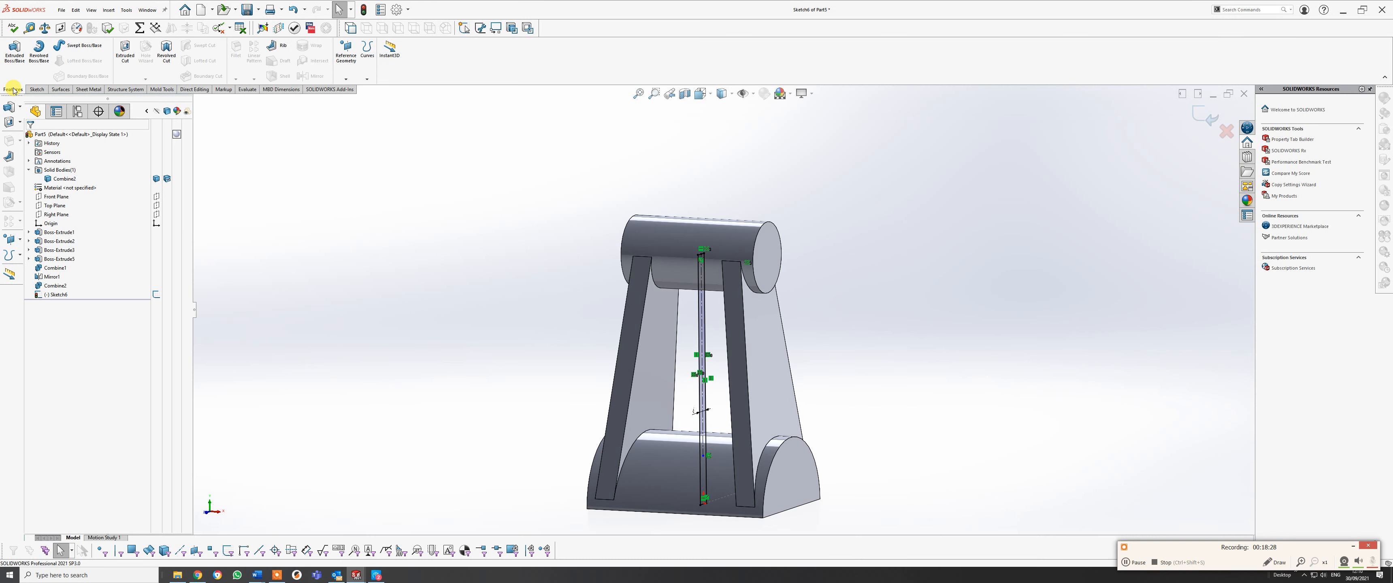
pyautogui.click(15, 49)
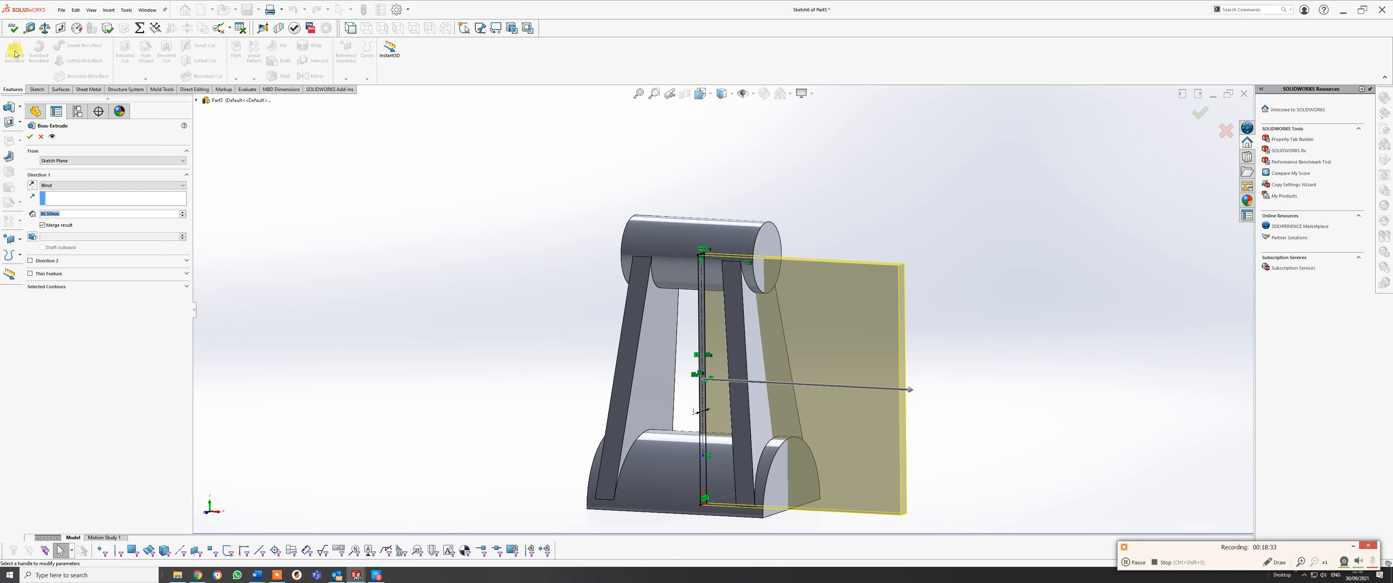
pyautogui.click(50, 187)
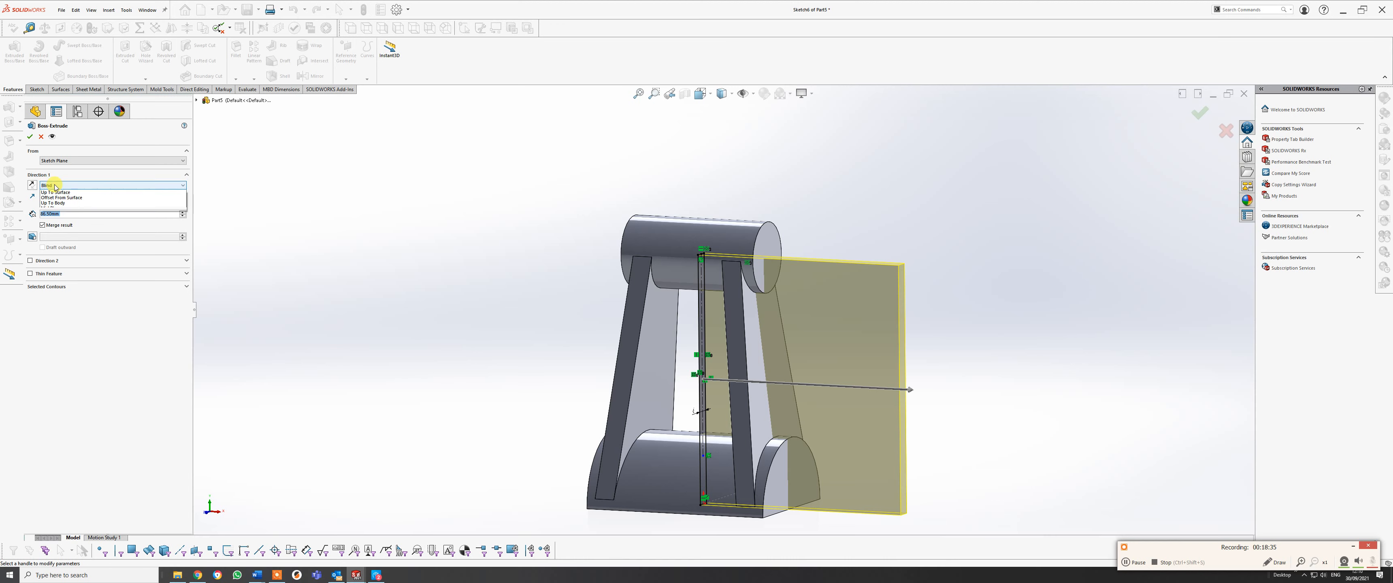
pyautogui.click(66, 209)
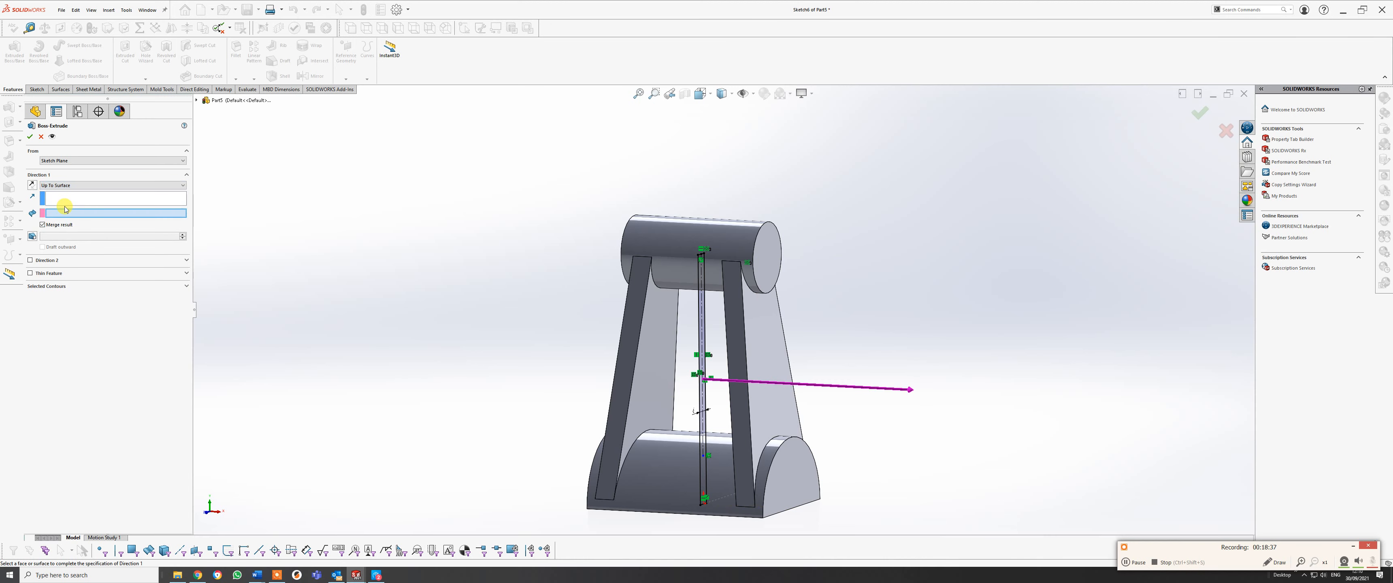
pyautogui.click(30, 261)
pyautogui.click(66, 269)
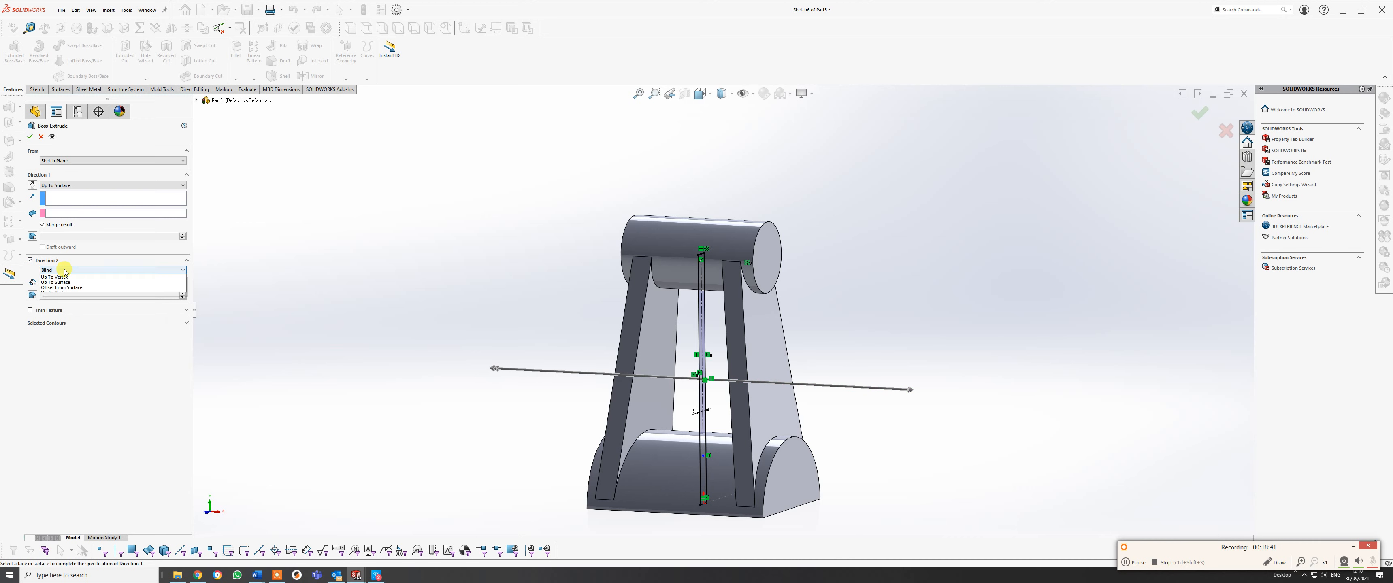
pyautogui.click(66, 294)
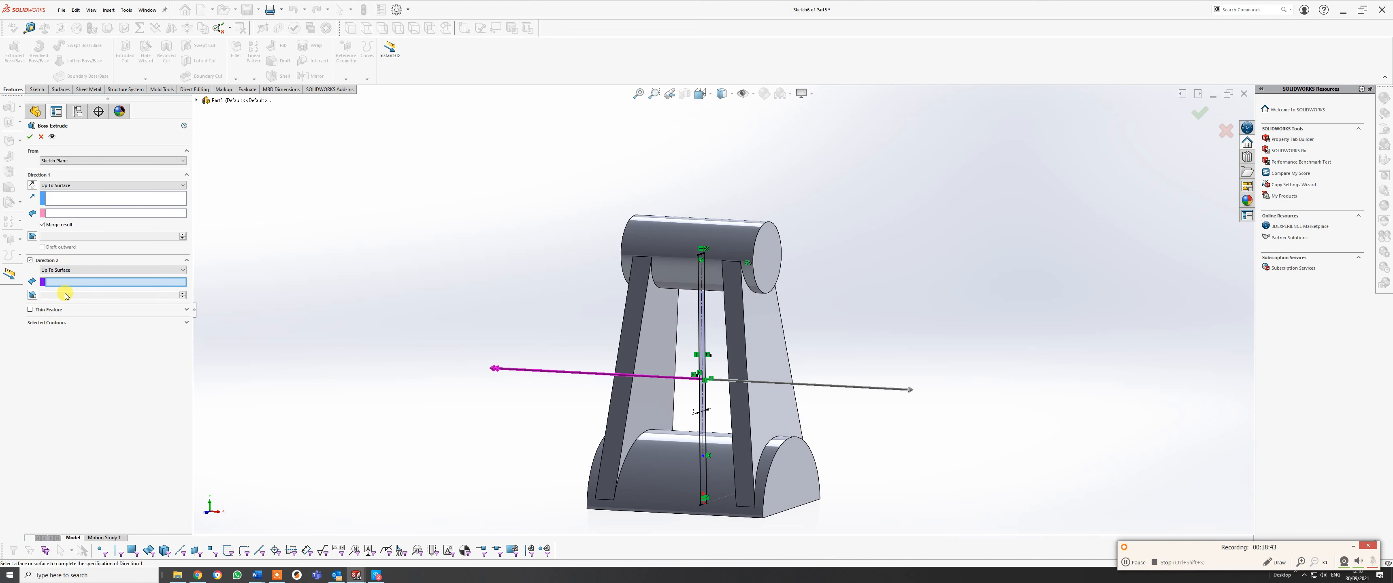
pyautogui.click(653, 405)
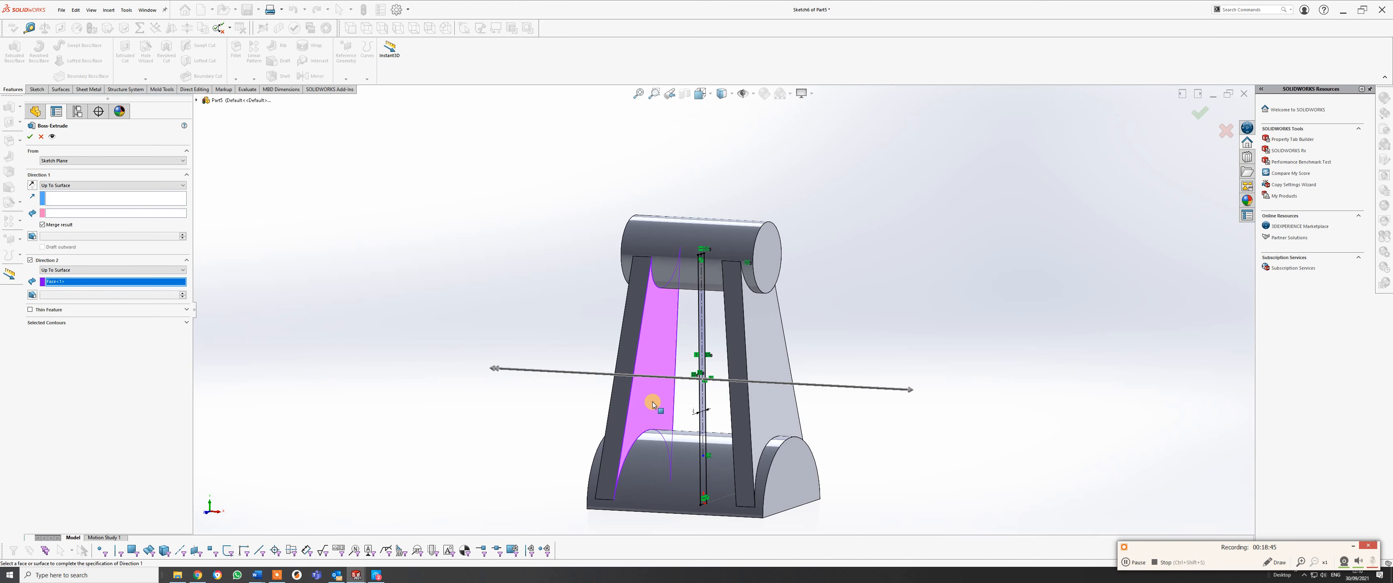
pyautogui.click(67, 200)
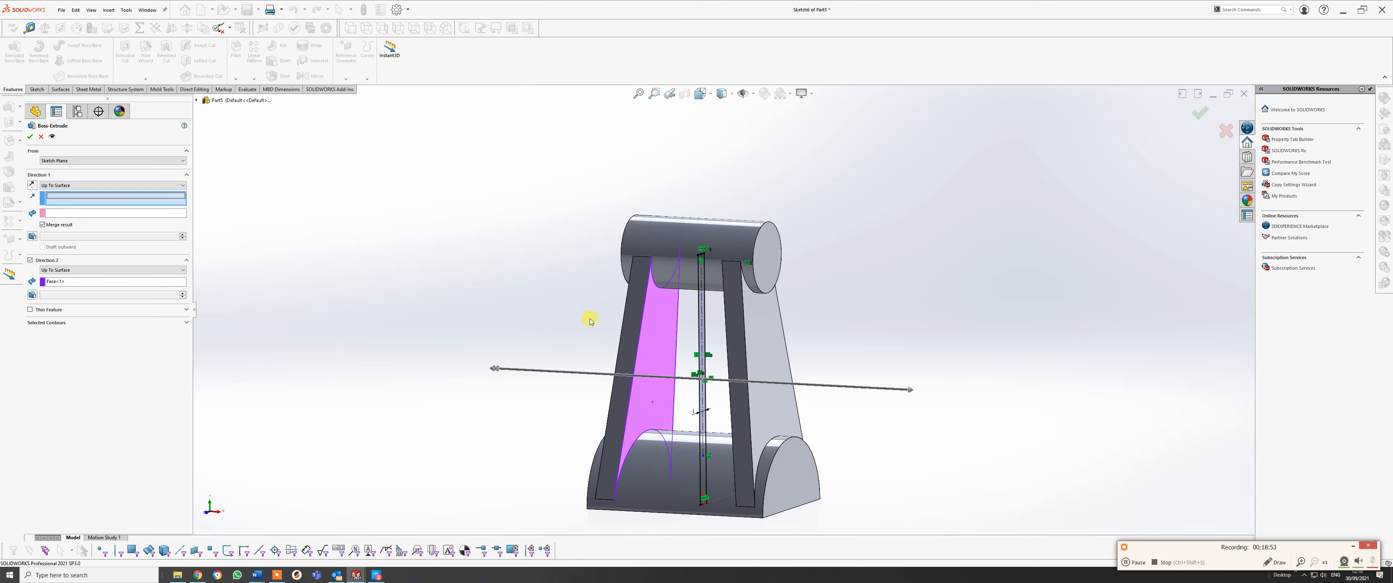
pyautogui.moveTo(634, 308); pyautogui.dragTo(724, 335, button='middle')
pyautogui.click(761, 349)
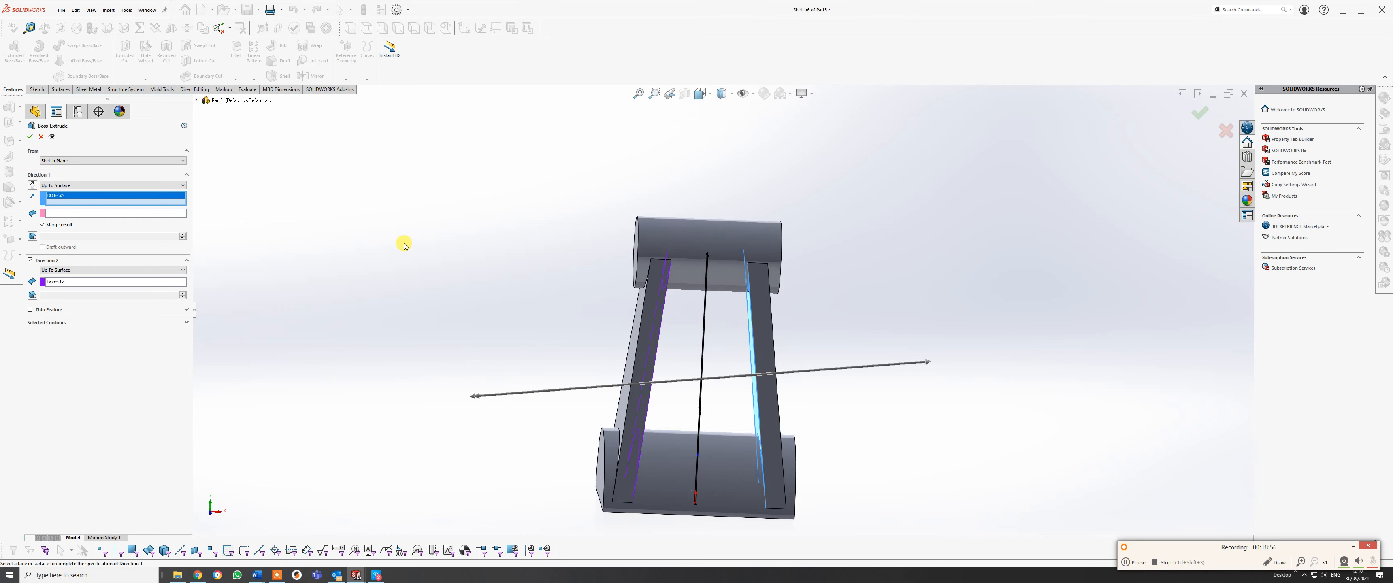
pyautogui.click(41, 136)
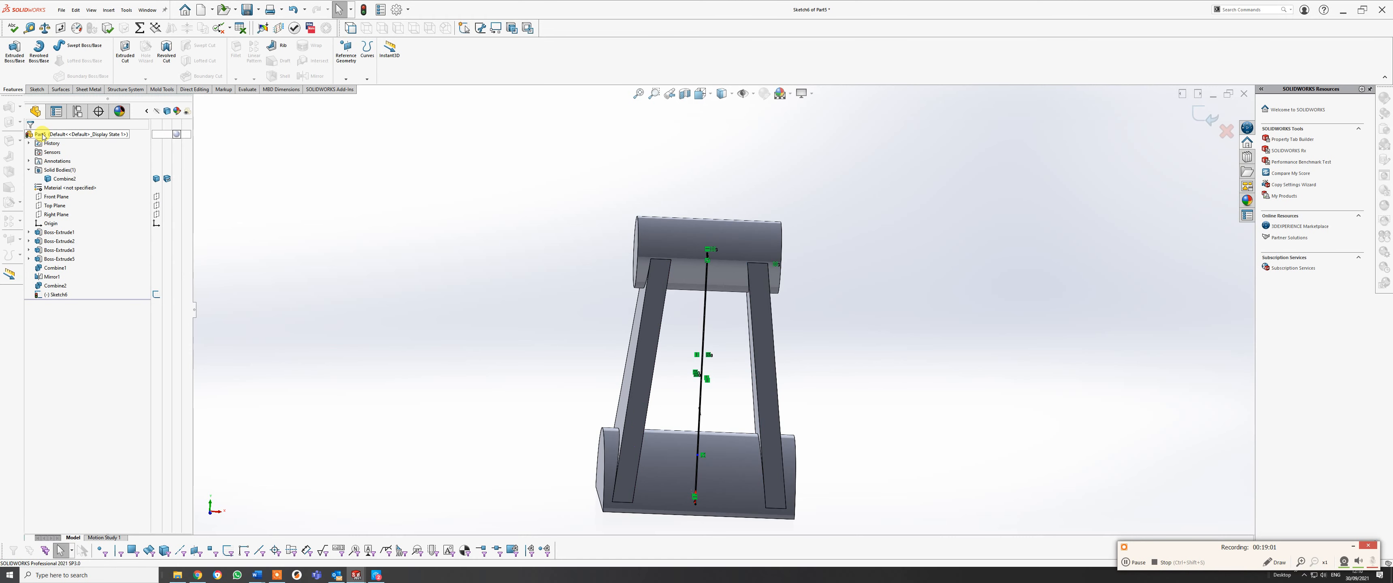
# Start a boss extrude of the rectangle sketch and end Direction 1 Up To Surface at one side leg's inner face.
pyautogui.moveTo(622, 349); pyautogui.dragTo(569, 300, button='middle')
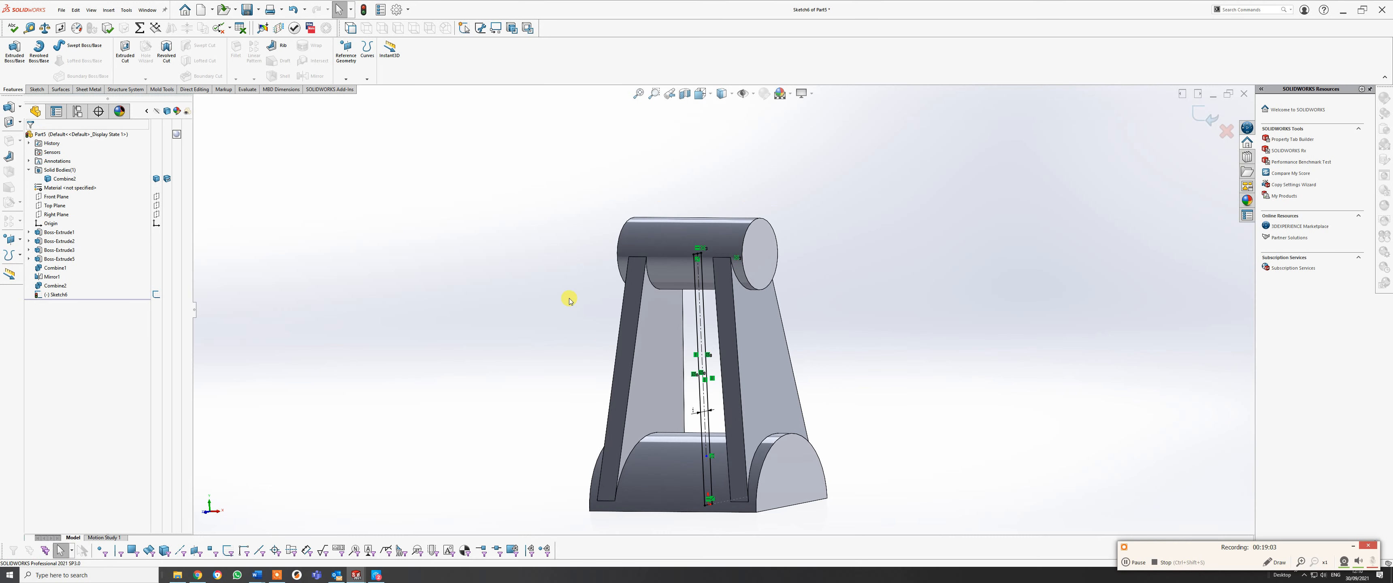
pyautogui.click(8, 47)
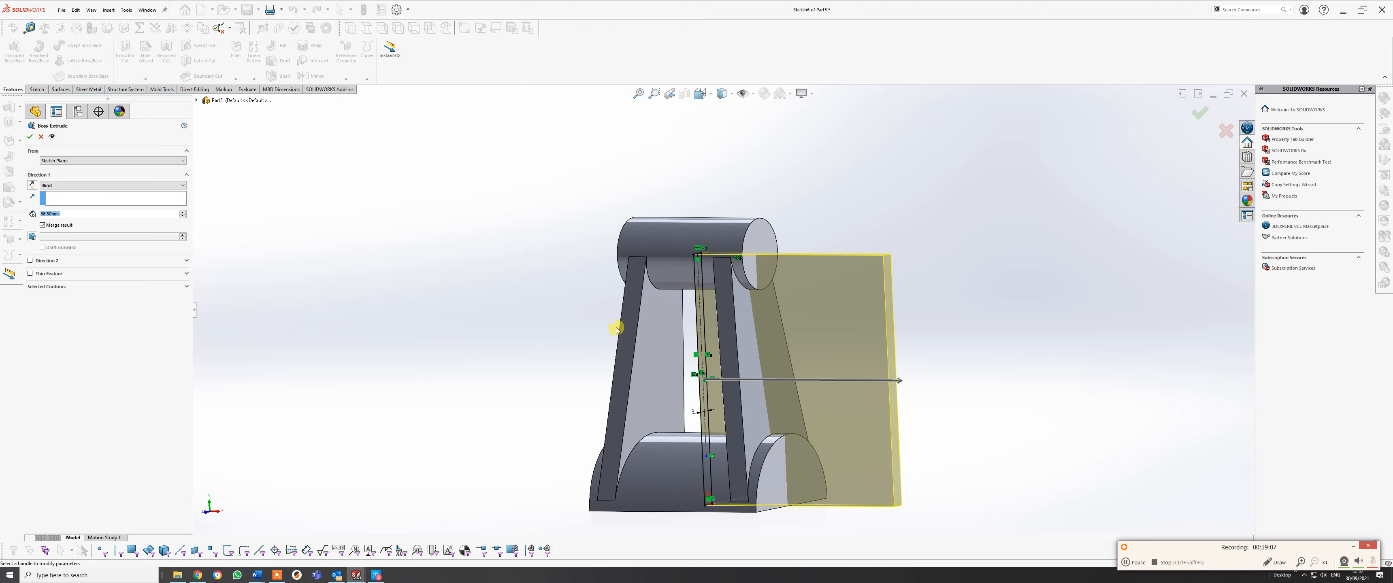
pyautogui.click(114, 186)
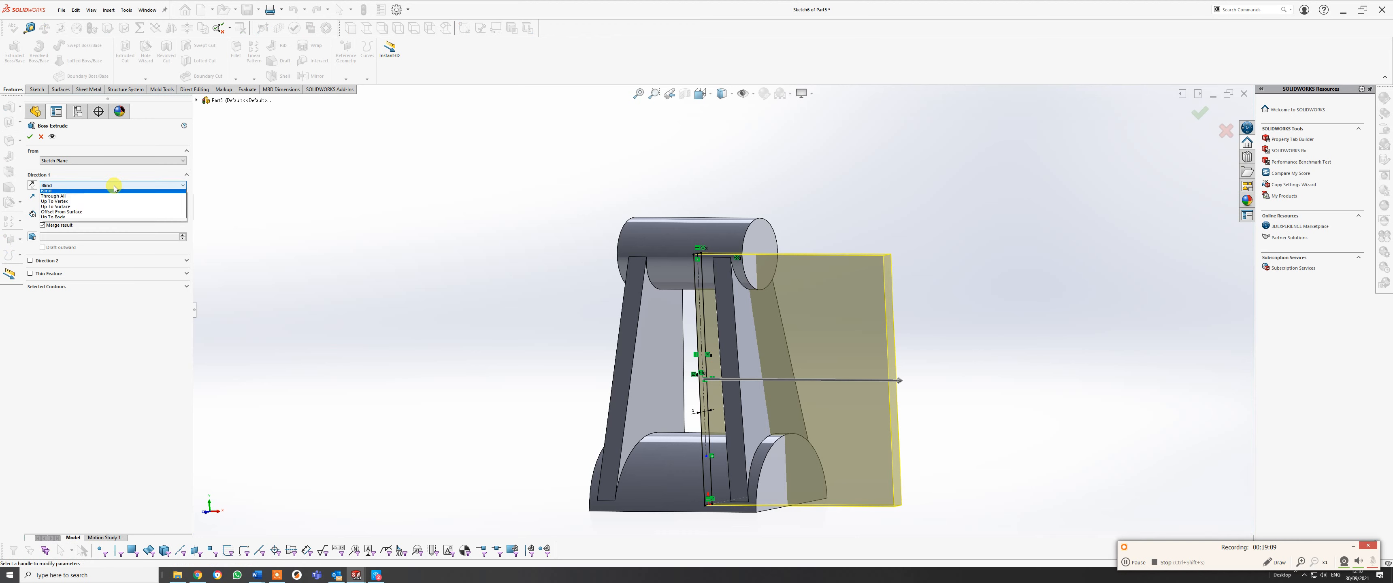
pyautogui.click(101, 208)
pyautogui.moveTo(662, 361); pyautogui.dragTo(684, 311, button='middle')
pyautogui.click(751, 355)
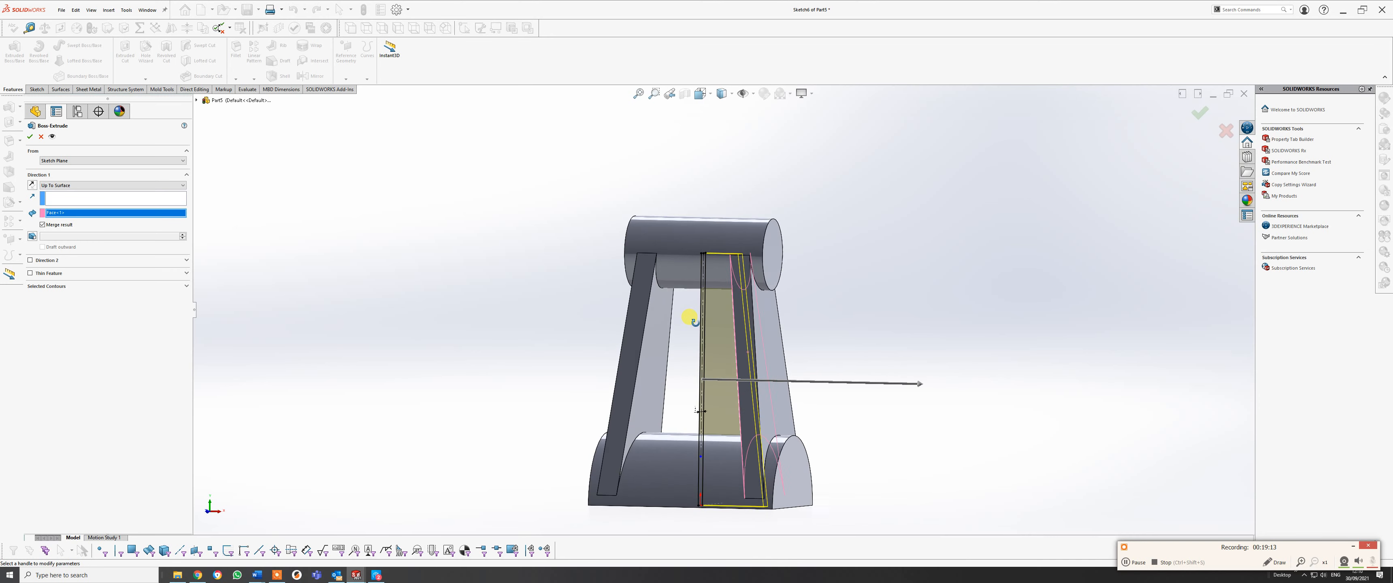
# Enable Direction 2, end it Up To Surface at the opposite leg's inner face, and complete the merged extrusion.
pyautogui.click(30, 260)
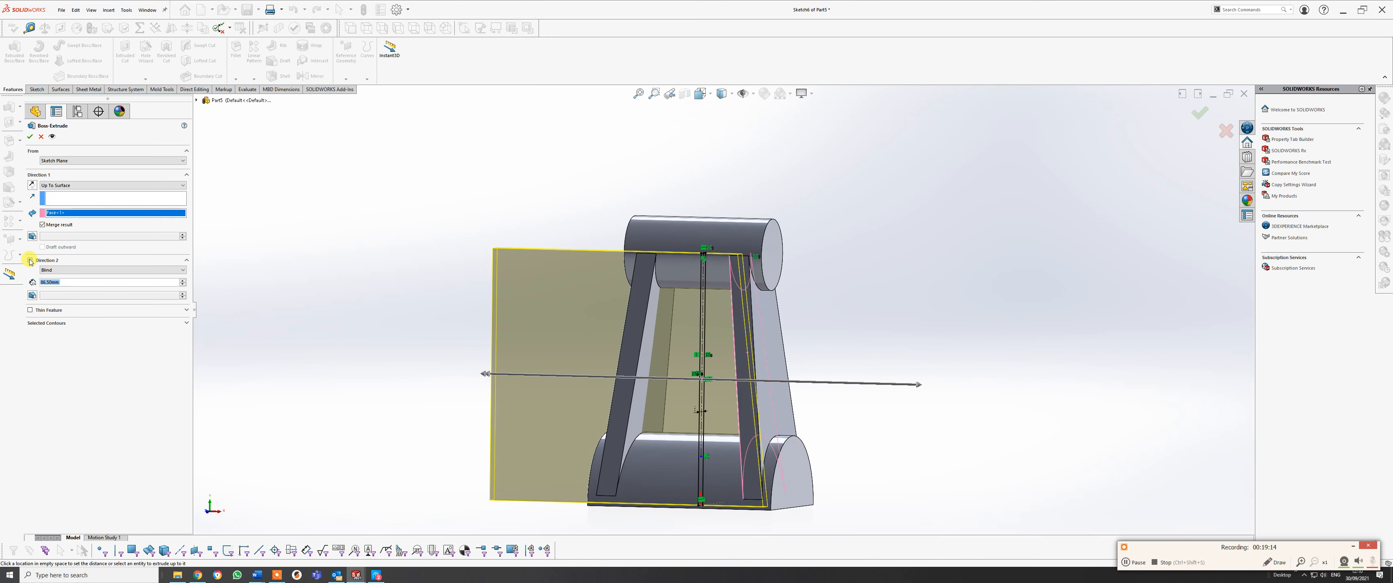
pyautogui.click(79, 270)
pyautogui.click(77, 288)
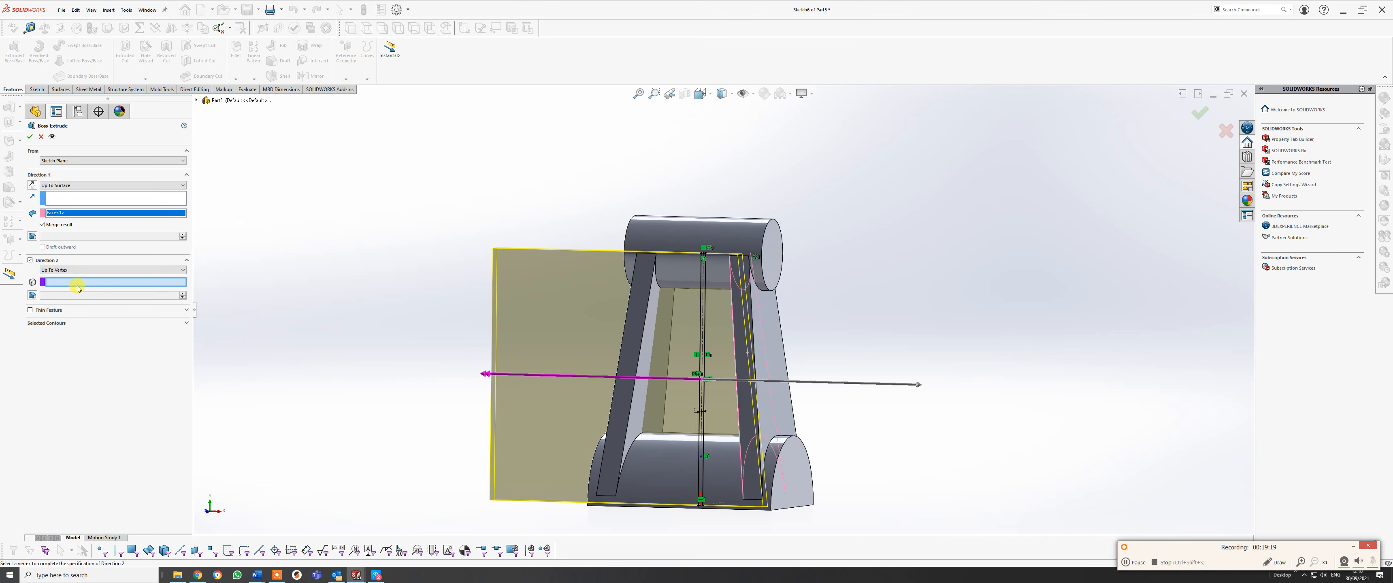
pyautogui.click(74, 271)
pyautogui.click(75, 297)
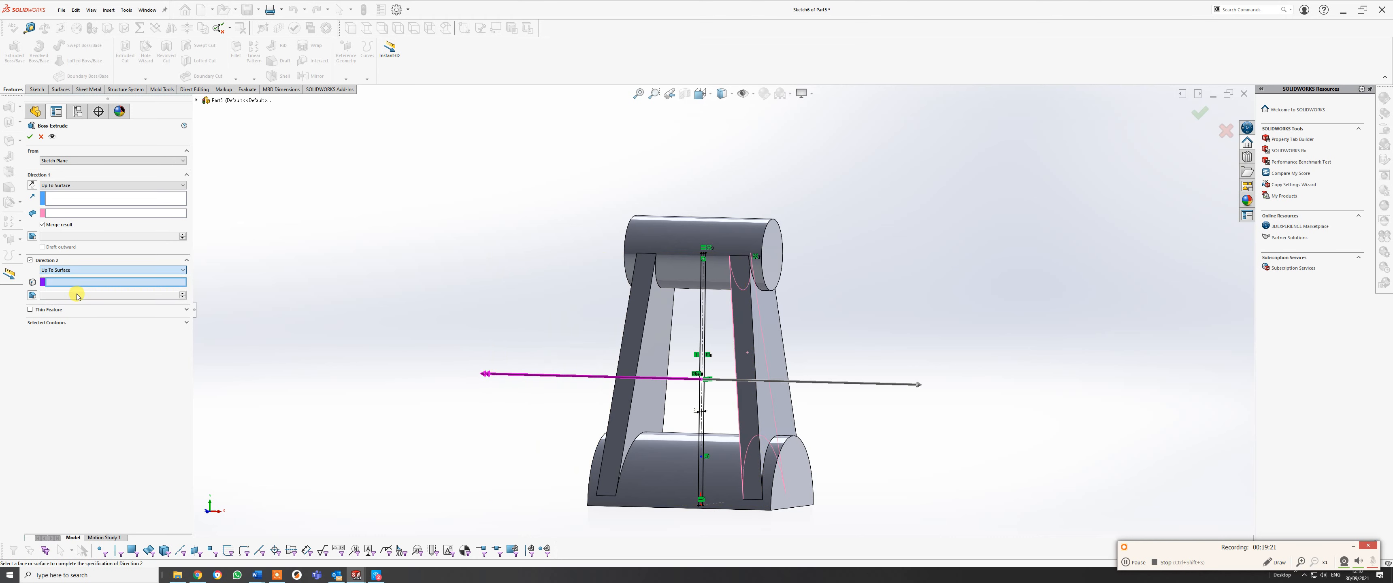
pyautogui.click(651, 418)
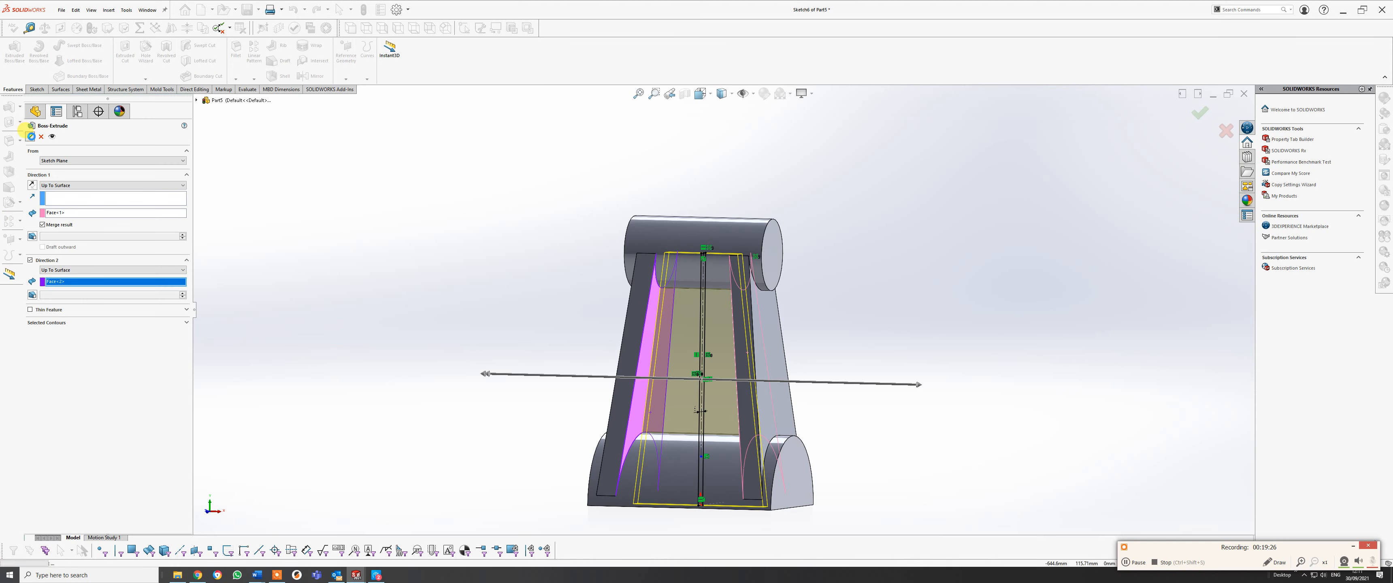
pyautogui.click(29, 138)
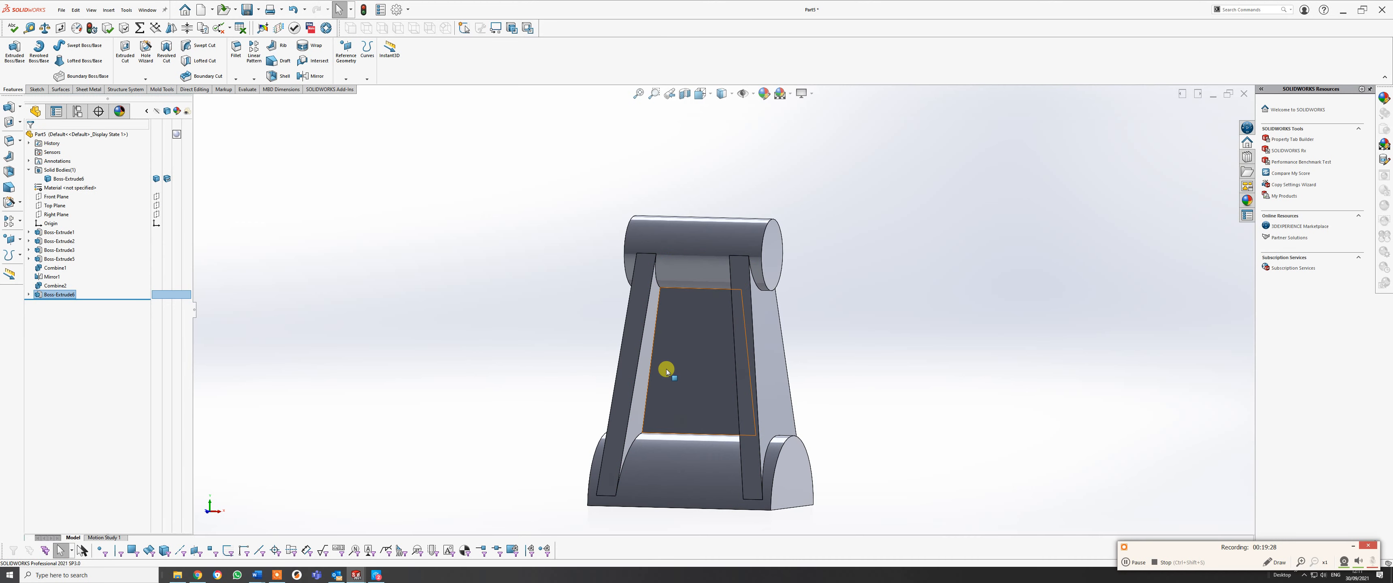
# Start a new sketch on the front face of the web between the two legs, seen in the front view.
pyautogui.moveTo(662, 371)
pyautogui.mouseDown(button='middle')
pyautogui.moveTo(476, 343)
pyautogui.moveTo(536, 364)
pyautogui.moveTo(647, 362)
pyautogui.mouseUp(button='middle')
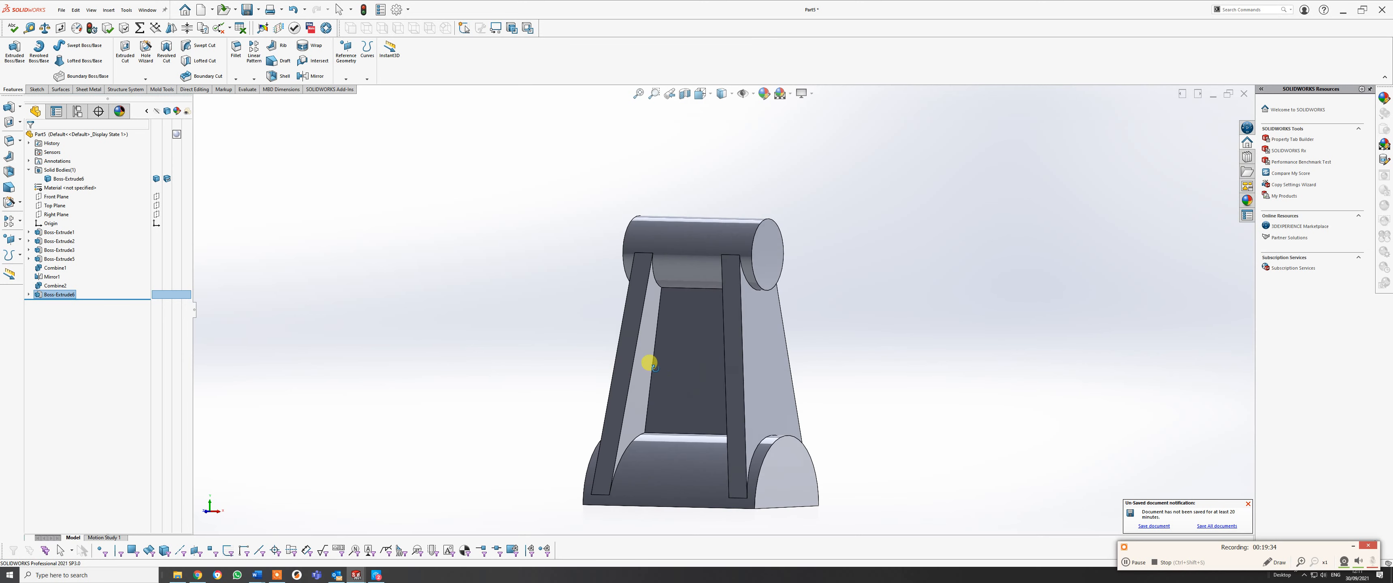
pyautogui.press('space')
pyautogui.click(528, 415)
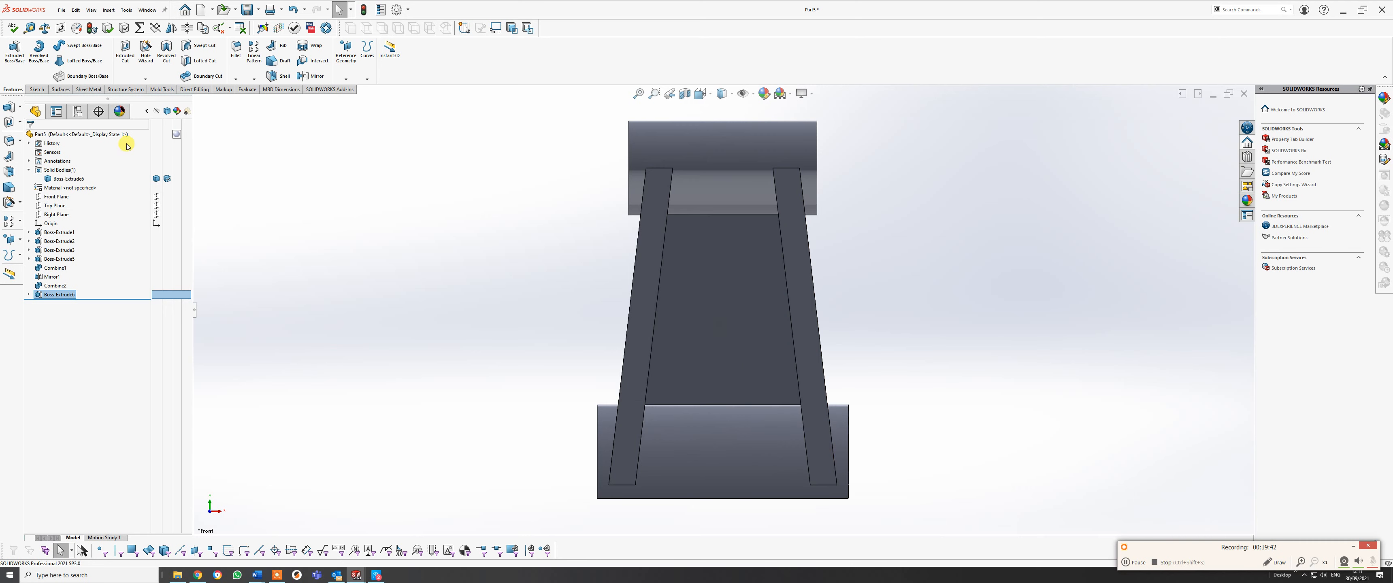
pyautogui.click(37, 89)
pyautogui.click(11, 48)
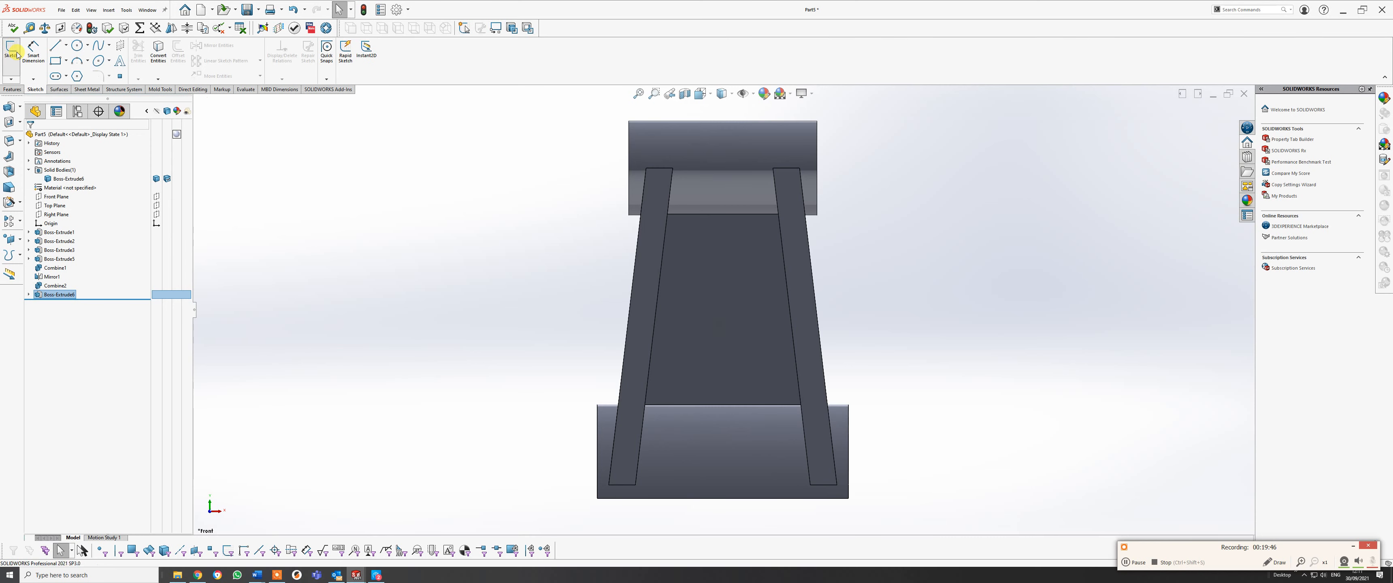
pyautogui.click(733, 298)
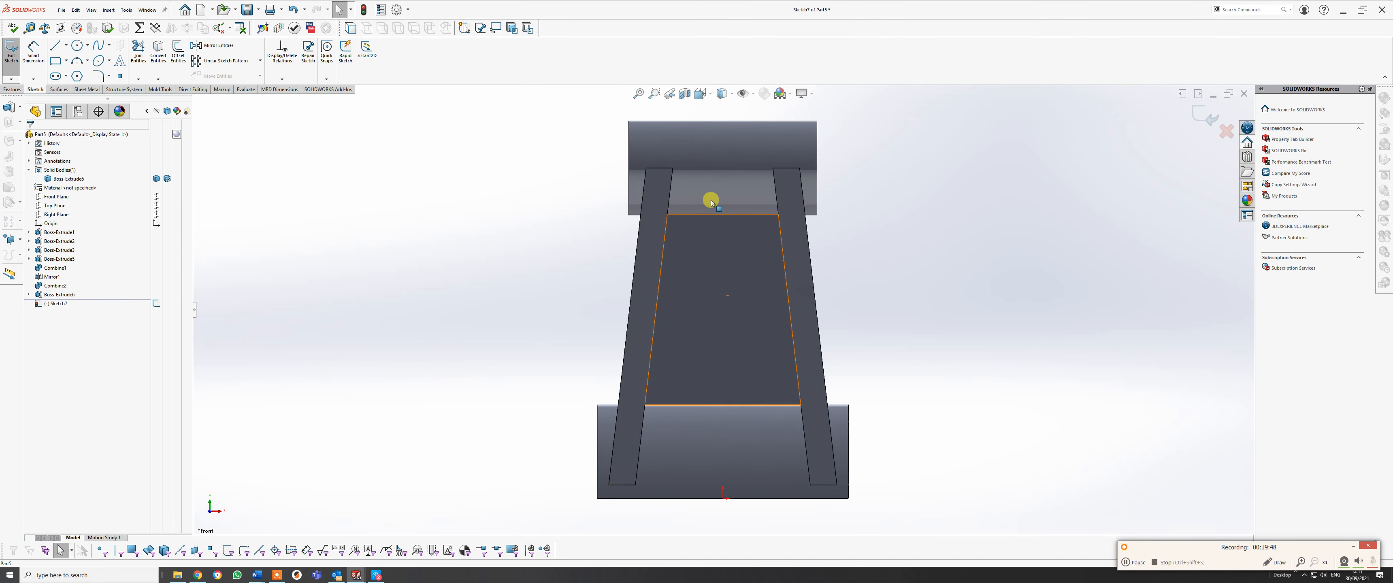
# Draw a vertical centerline from the midpoint of the web's upper edge down to its lower edge.
pyautogui.click(66, 45)
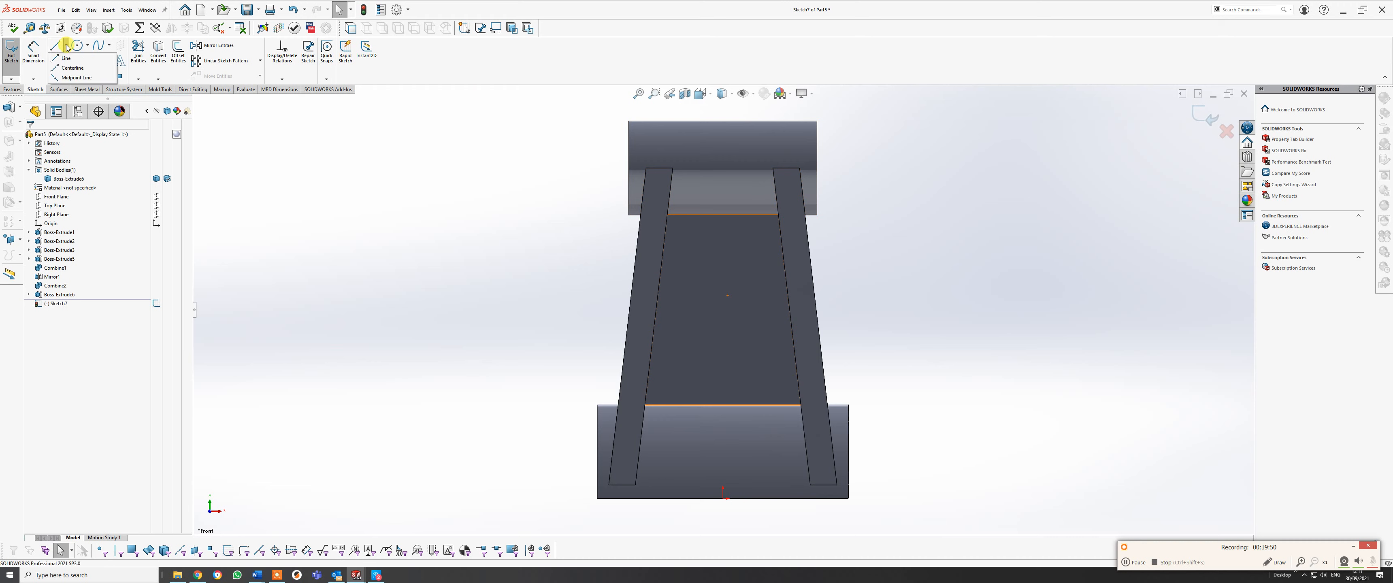
pyautogui.click(63, 70)
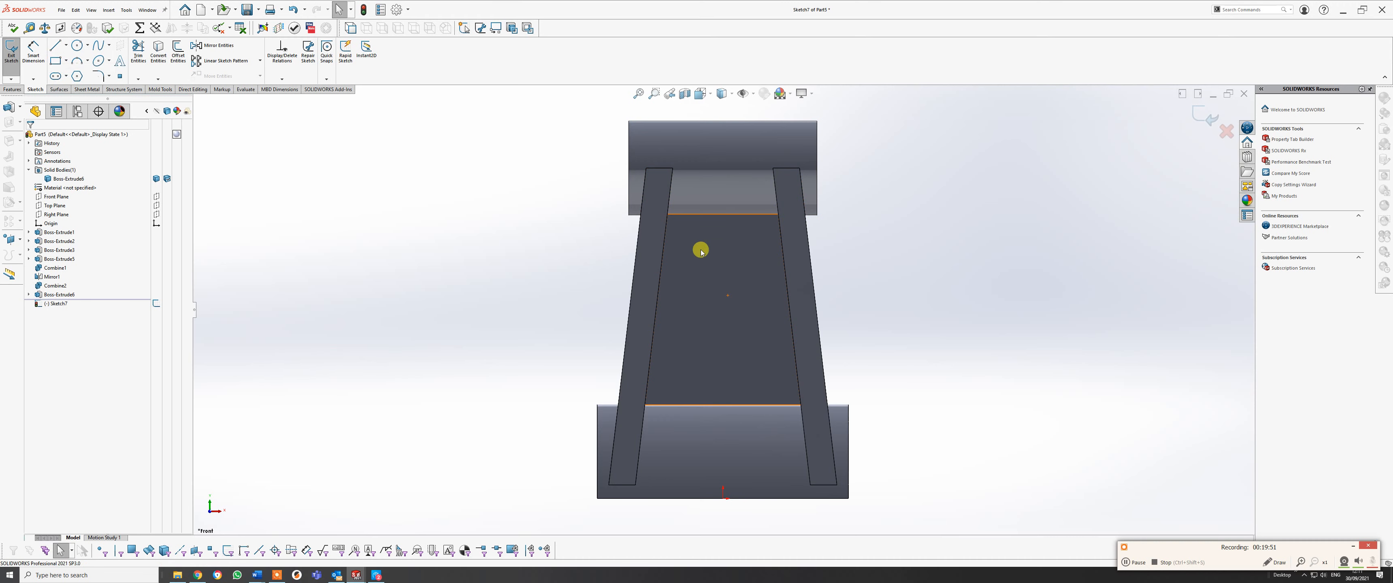
pyautogui.click(722, 214)
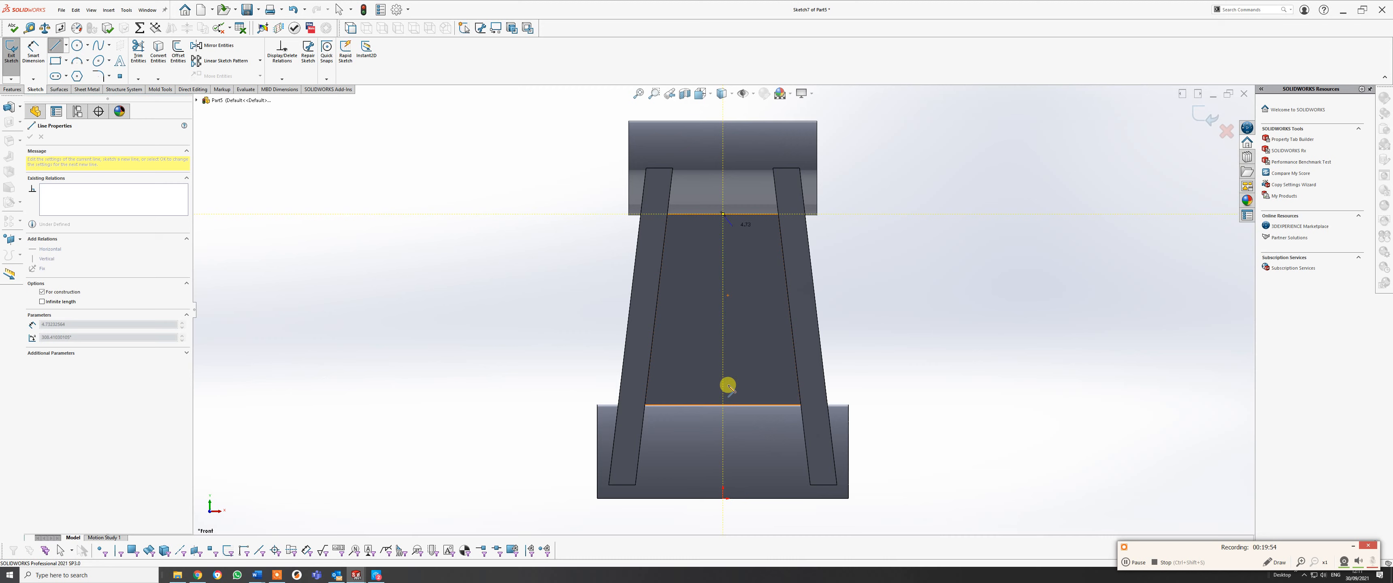
pyautogui.click(724, 406)
pyautogui.rightClick(724, 407)
pyautogui.click(749, 414)
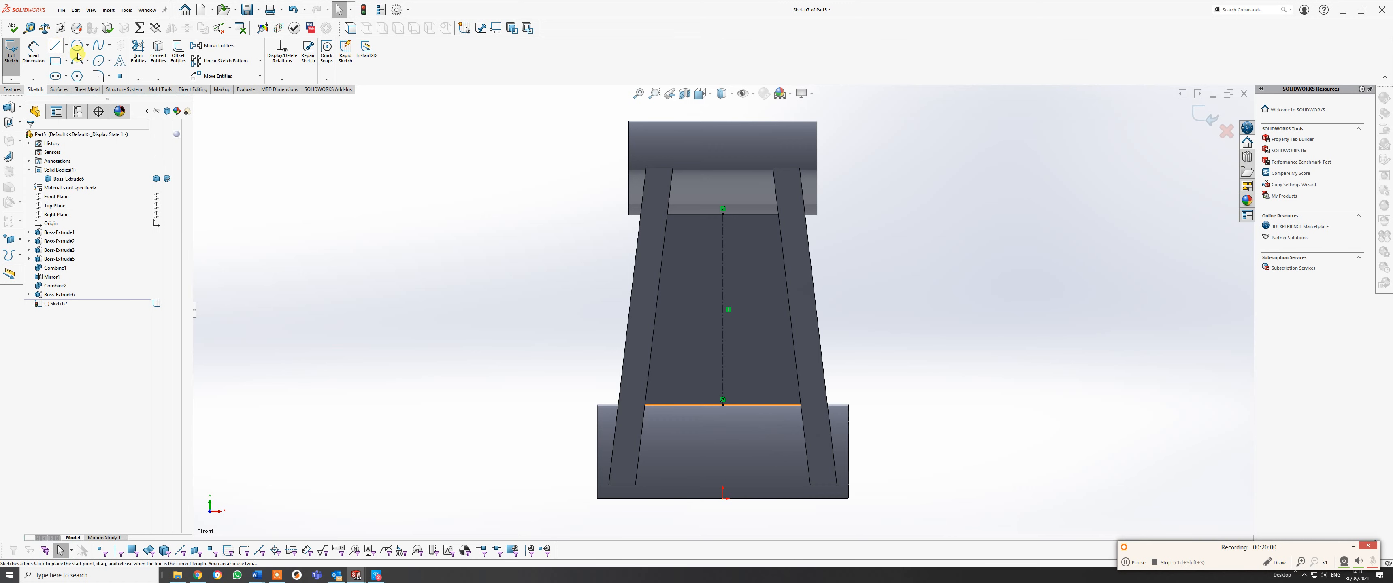
# Sketch a closed trapezoid around the centerline inside the web face, with a narrower horizontal upper edge and sloping sides following the legs.
pyautogui.click(55, 45)
pyautogui.click(678, 378)
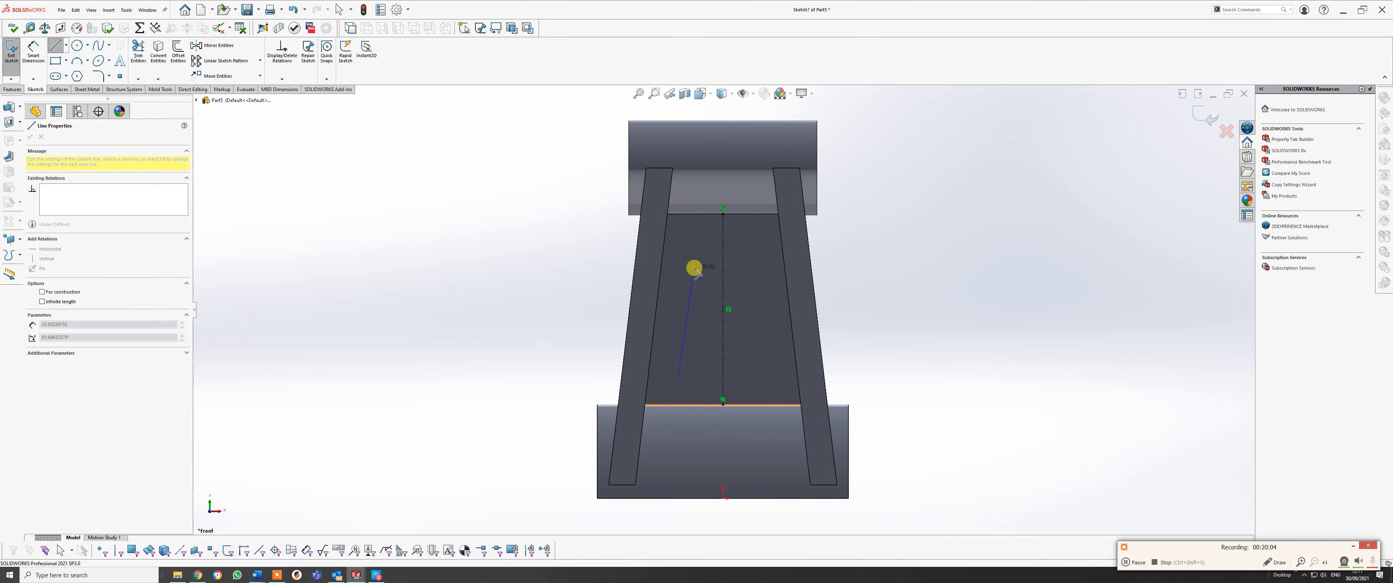
pyautogui.click(694, 256)
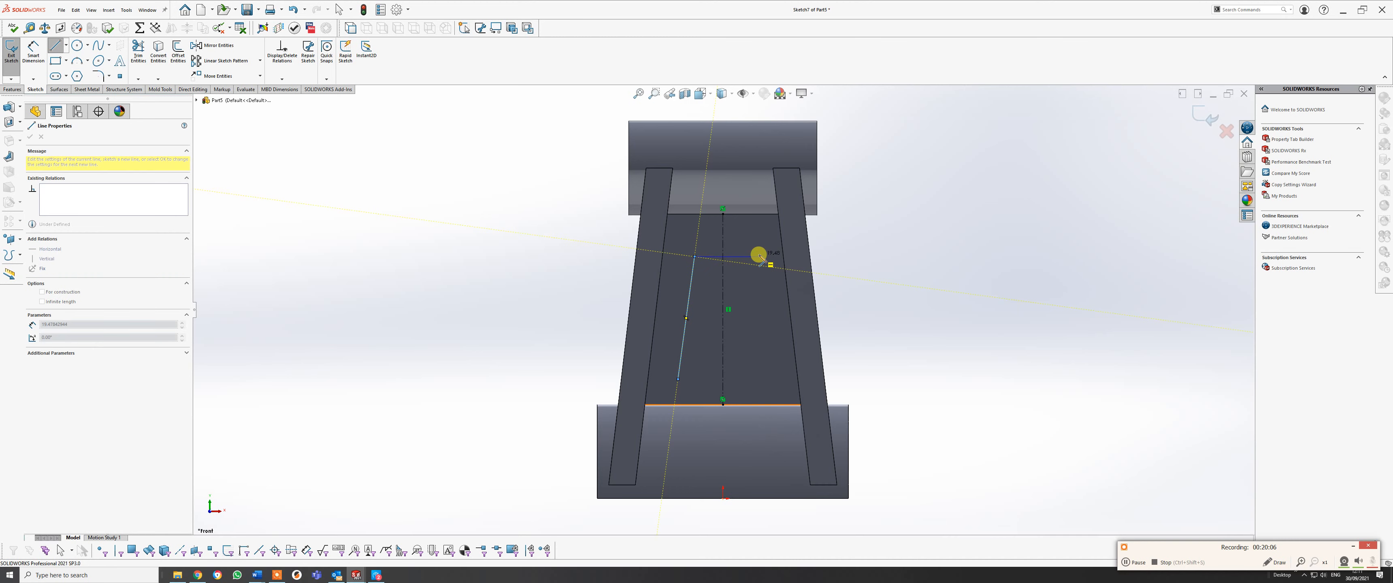
pyautogui.click(759, 256)
pyautogui.click(778, 382)
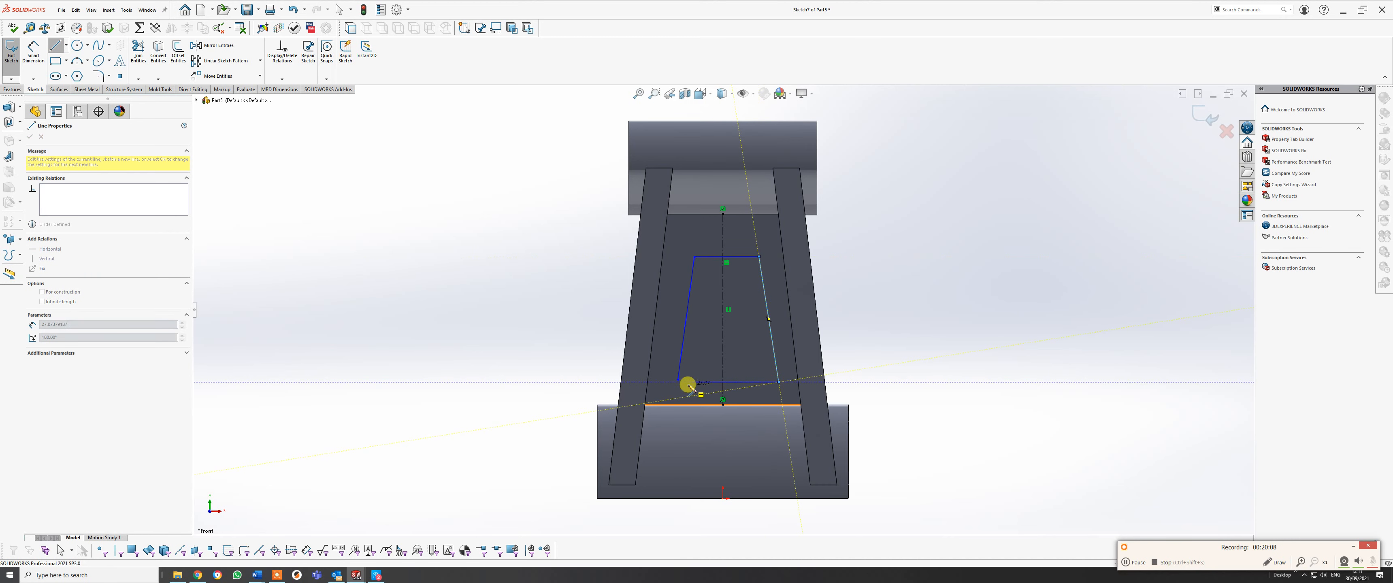
pyautogui.click(679, 380)
pyautogui.rightClick(679, 380)
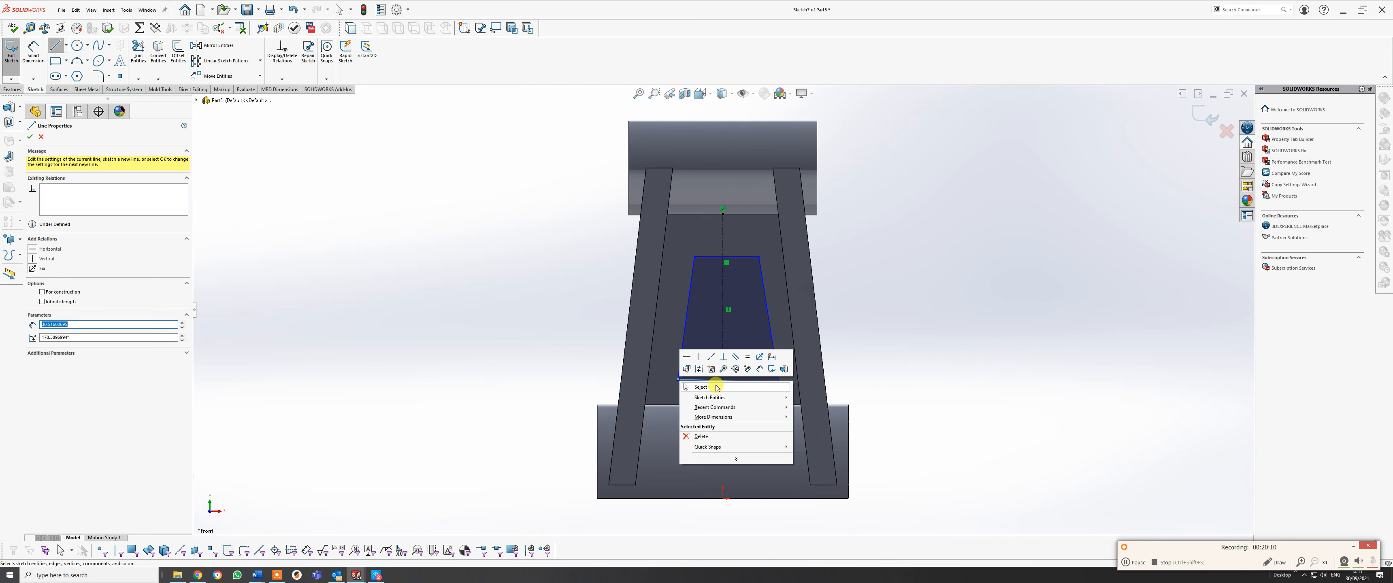
pyautogui.click(703, 387)
pyautogui.scroll(-2, 756, 267)
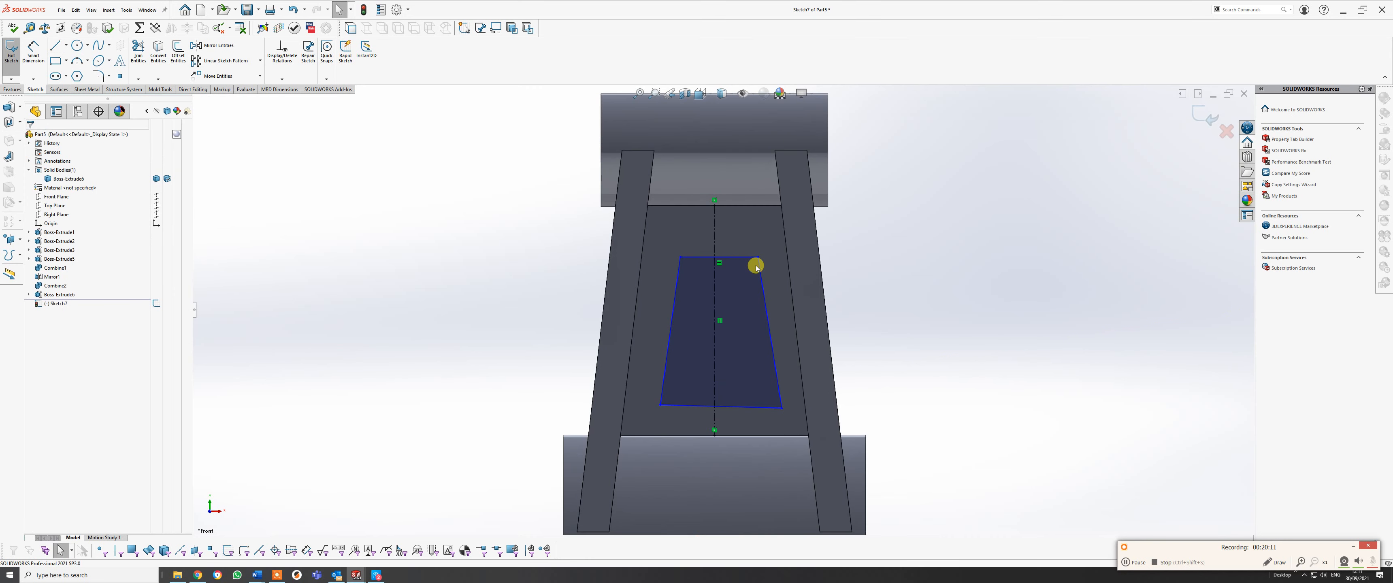
# Make the trapezoid's two upper corners symmetric about the vertical centerline.
pyautogui.click(681, 258)
pyautogui.click(716, 249)
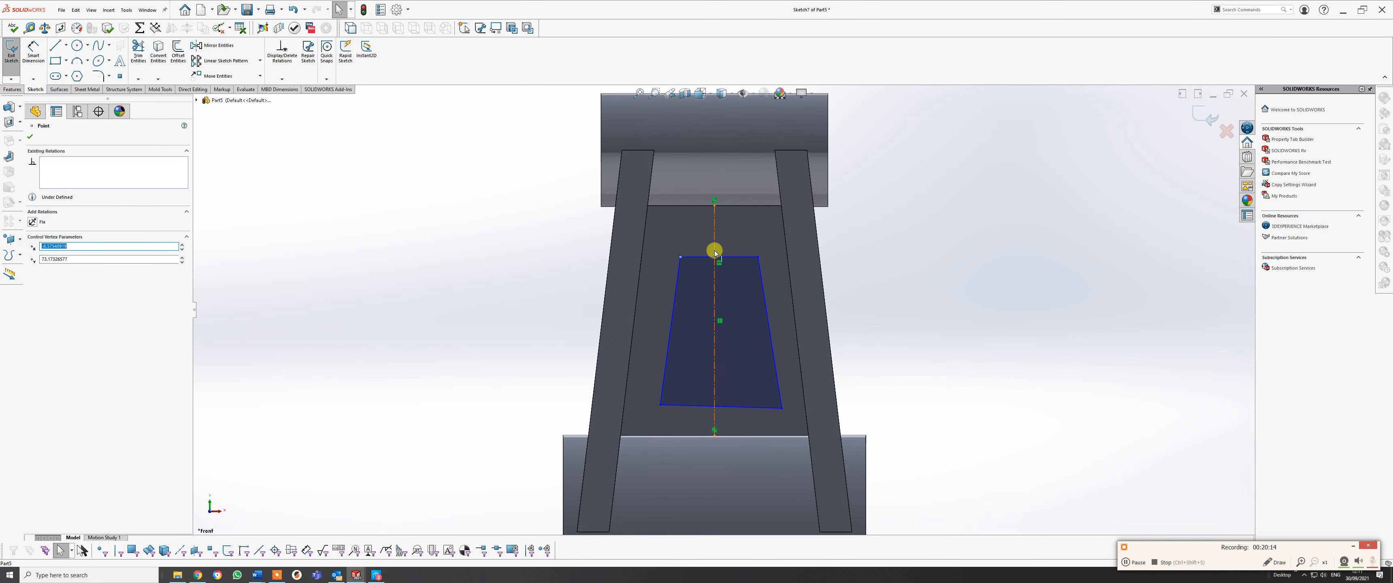
pyautogui.keyDown('ctrl'); pyautogui.click(758, 257); pyautogui.keyUp('ctrl')
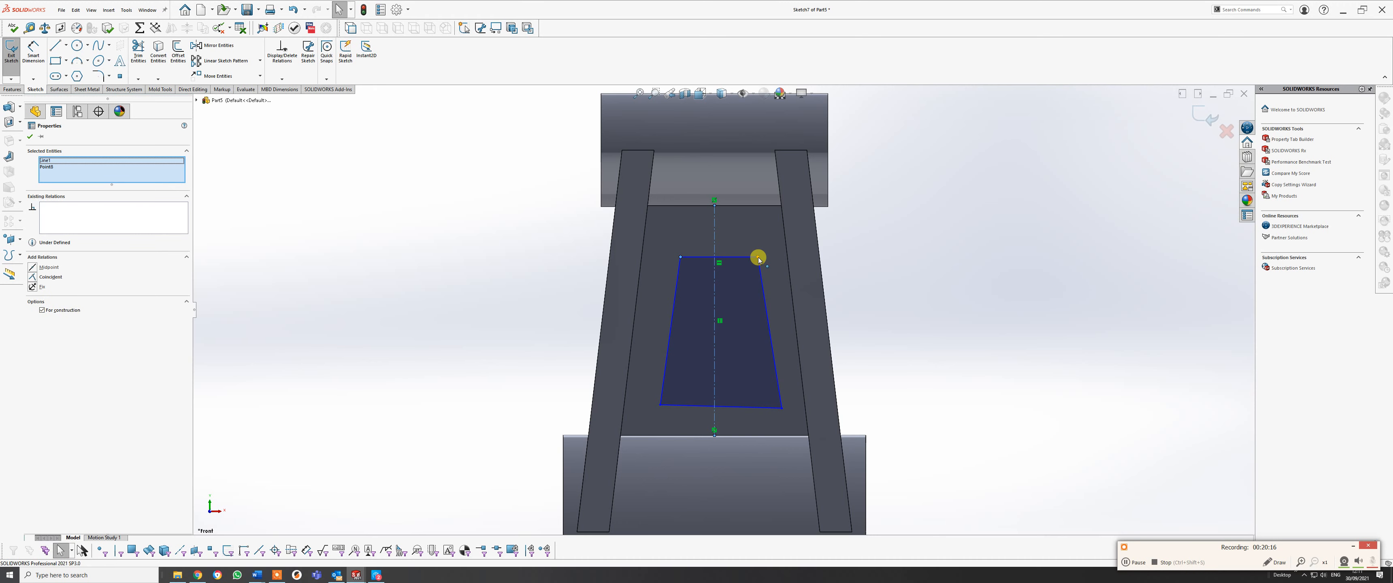
pyautogui.keyDown('ctrl'); pyautogui.click(759, 257); pyautogui.keyUp('ctrl')
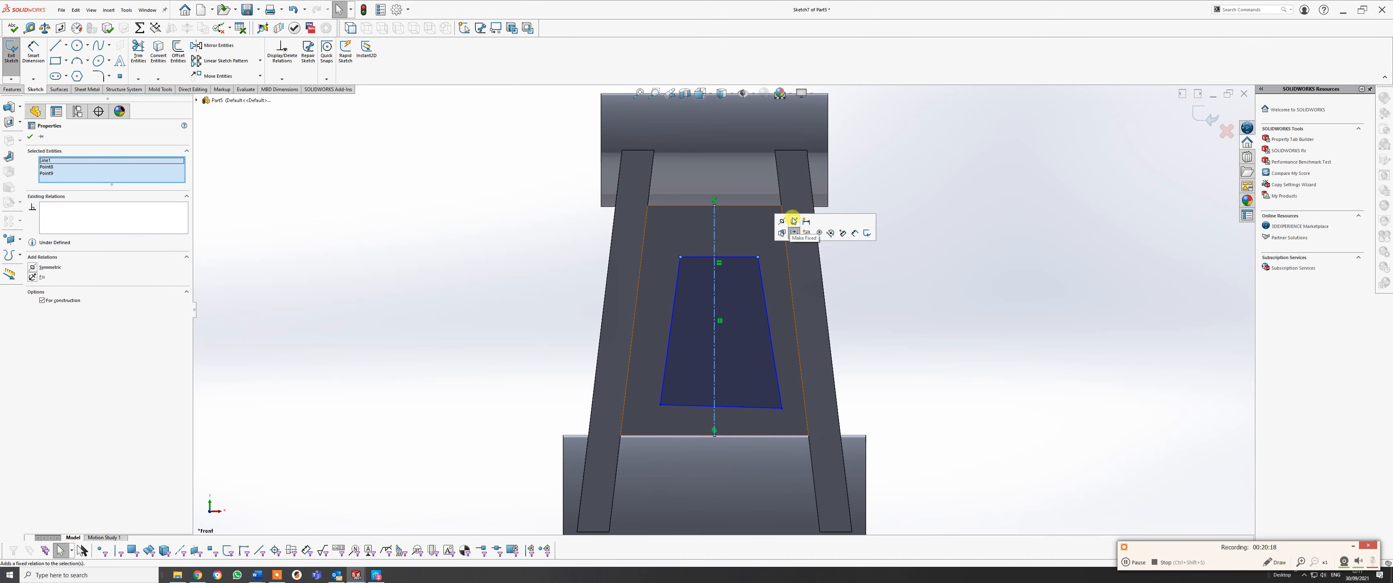
pyautogui.click(793, 220)
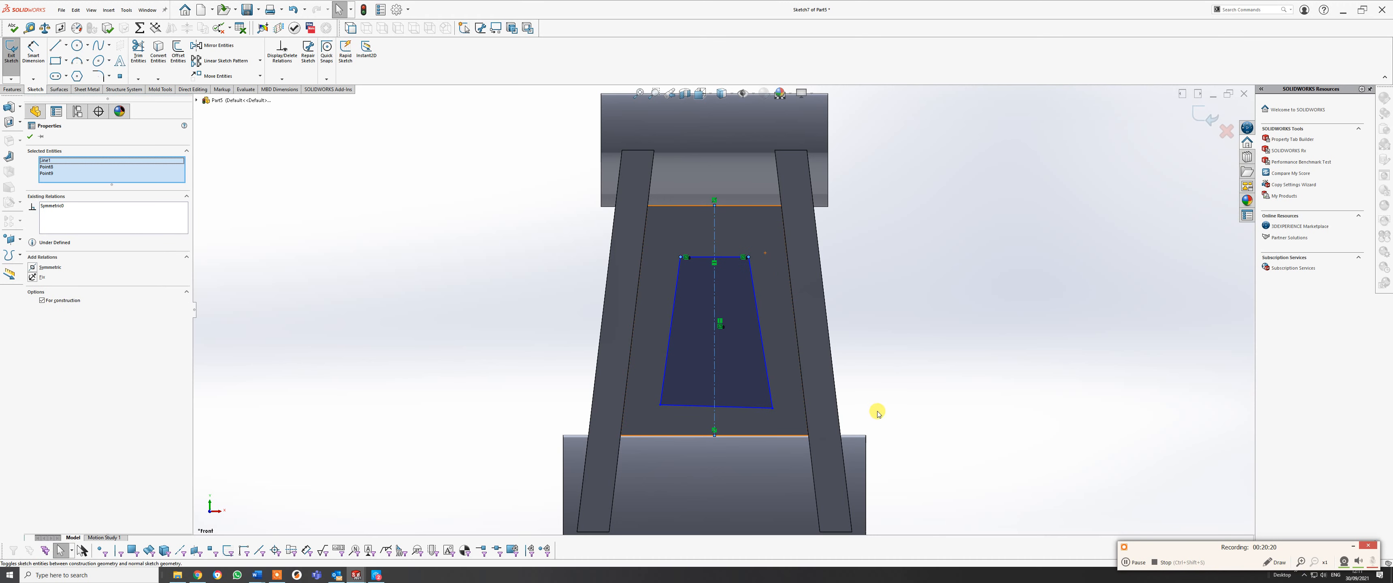
# Make the trapezoid's lower edge horizontal and its two lower corners symmetric about the vertical centerline.
pyautogui.click(735, 407)
pyautogui.click(760, 372)
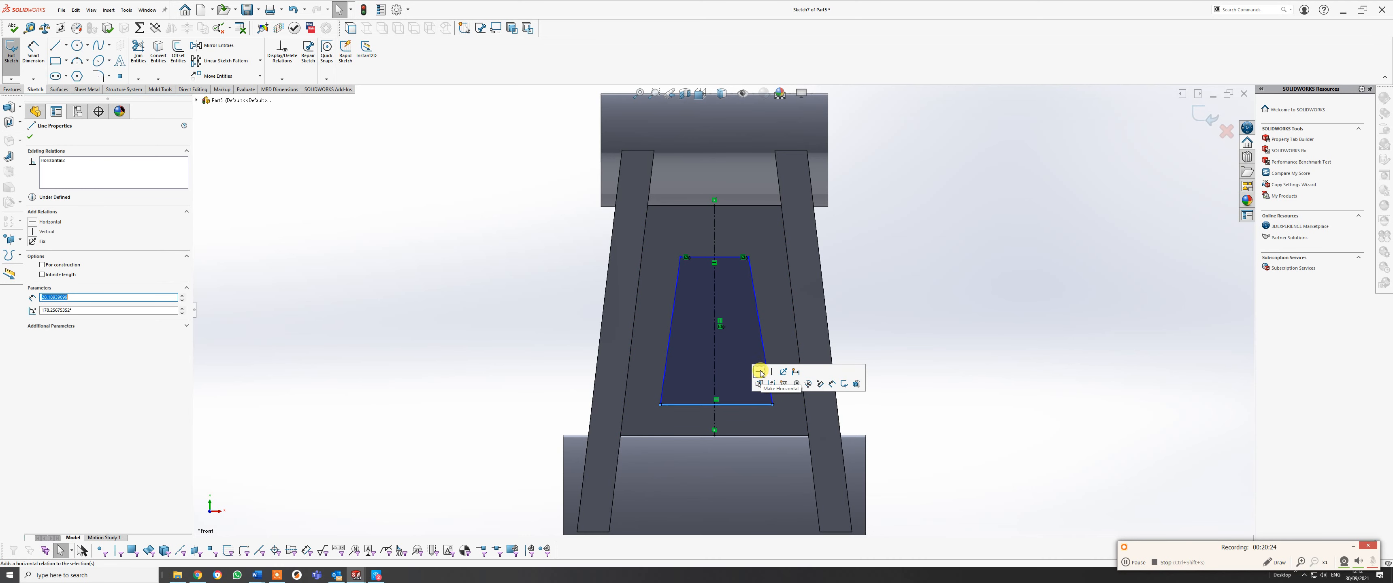
pyautogui.click(660, 405)
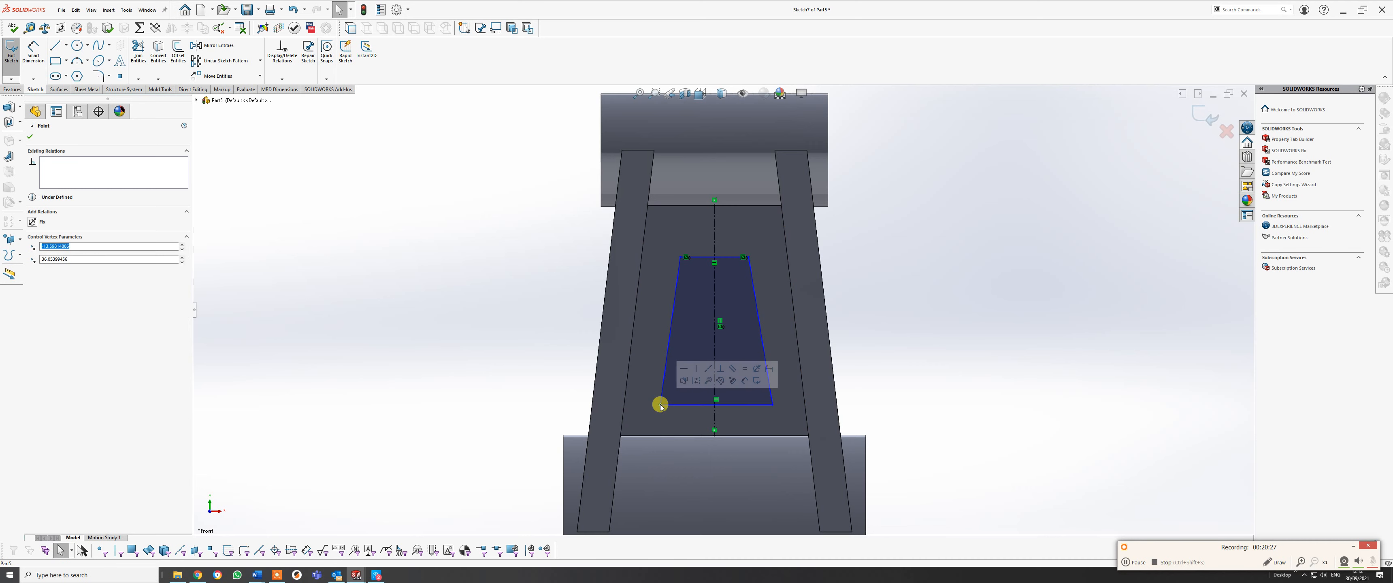
pyautogui.keyDown('ctrl'); pyautogui.click(714, 417); pyautogui.keyUp('ctrl')
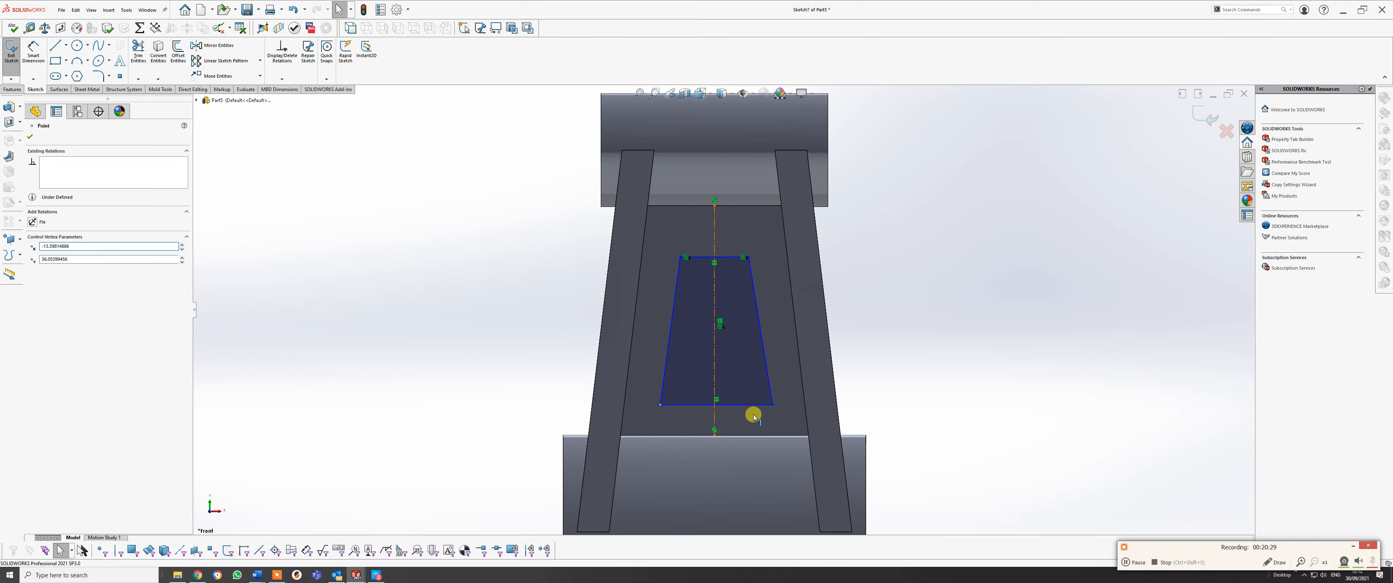
pyautogui.keyDown('ctrl'); pyautogui.click(772, 405); pyautogui.keyUp('ctrl')
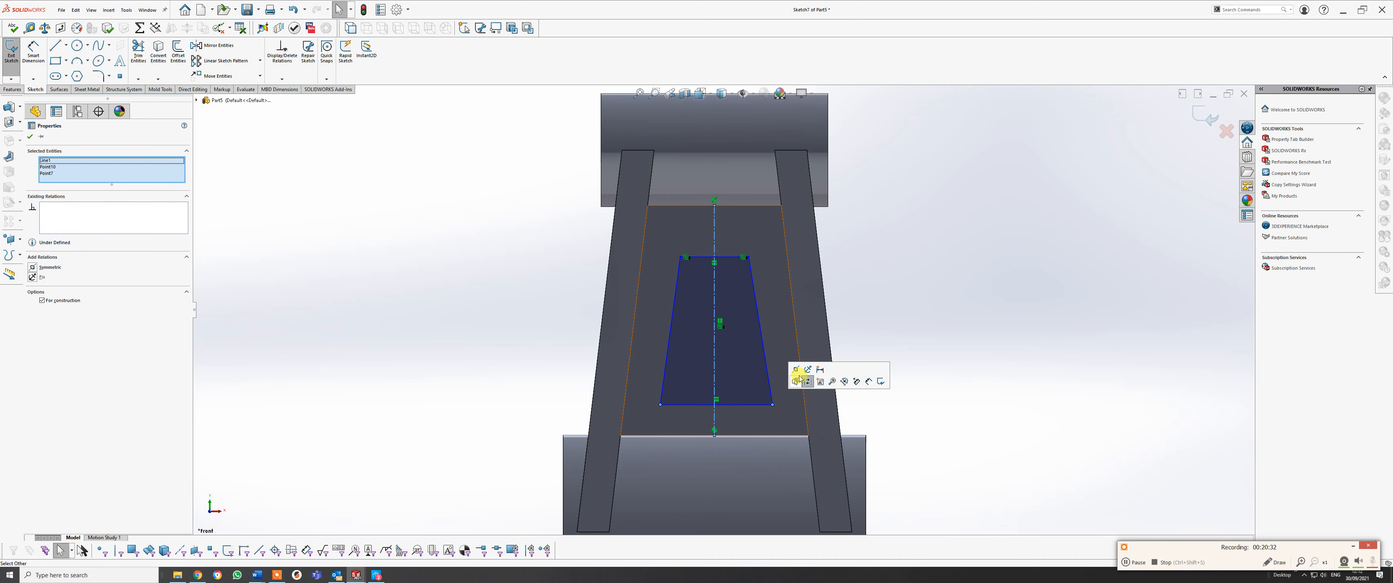
pyautogui.click(797, 369)
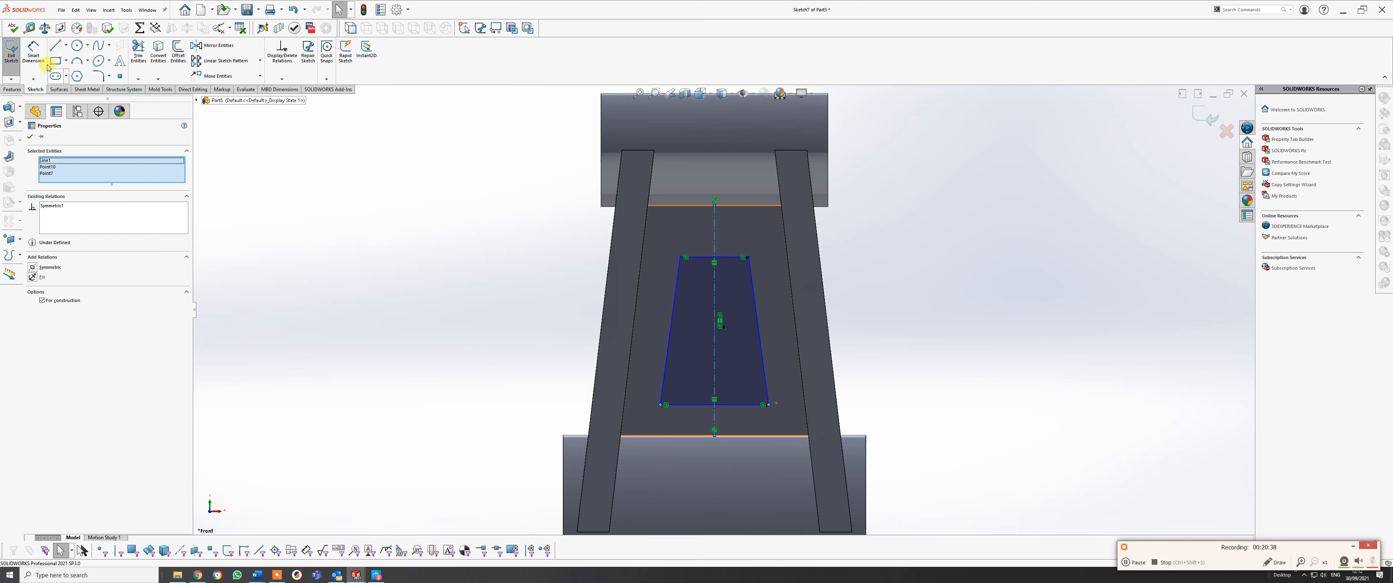
# Dimension the trapezoid's height between its upper and lower edges as 35 mm.
pyautogui.click(29, 48)
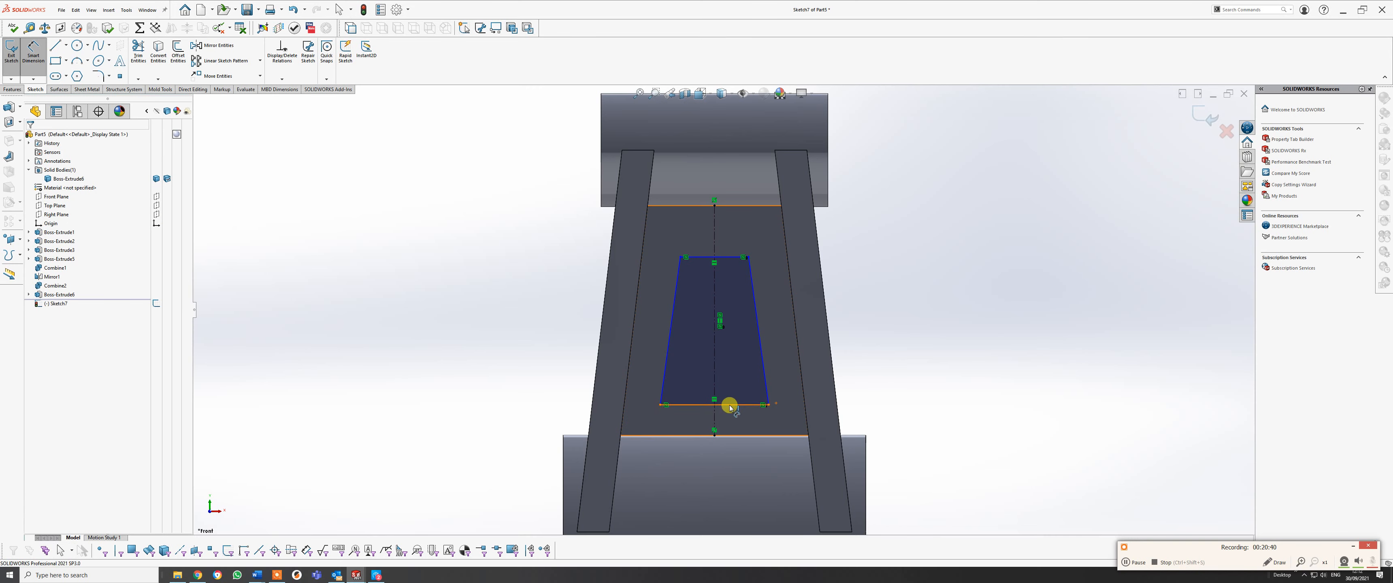
pyautogui.click(730, 259)
pyautogui.click(730, 259)
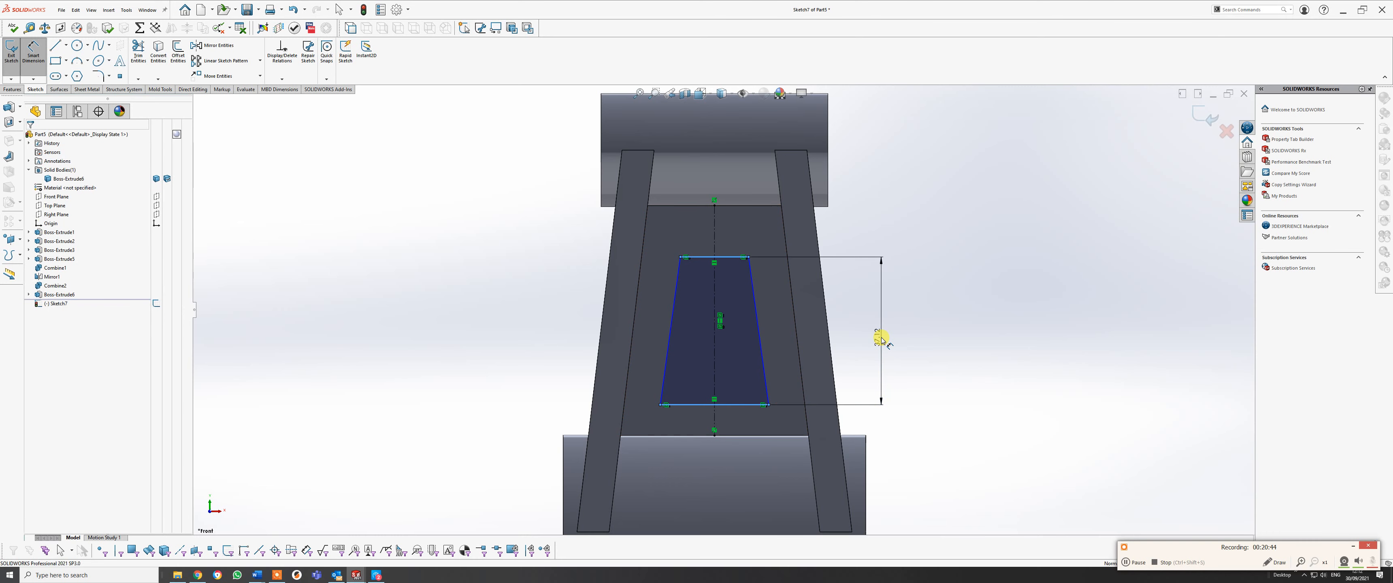
pyautogui.click(882, 340)
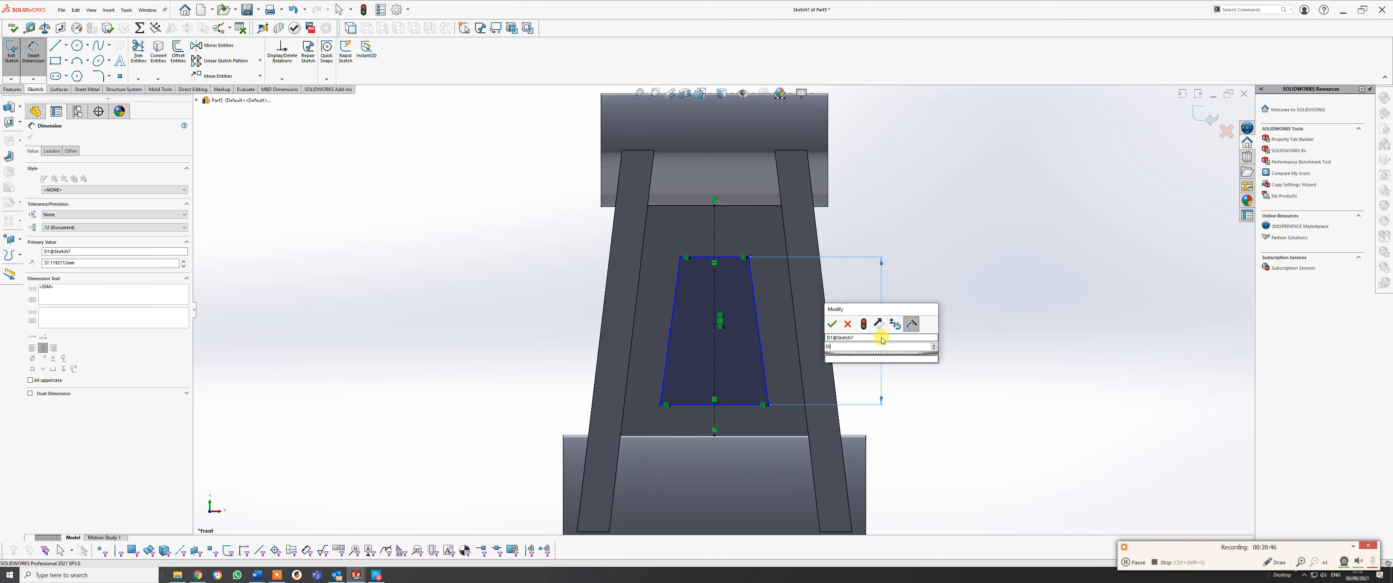
pyautogui.press('Return')
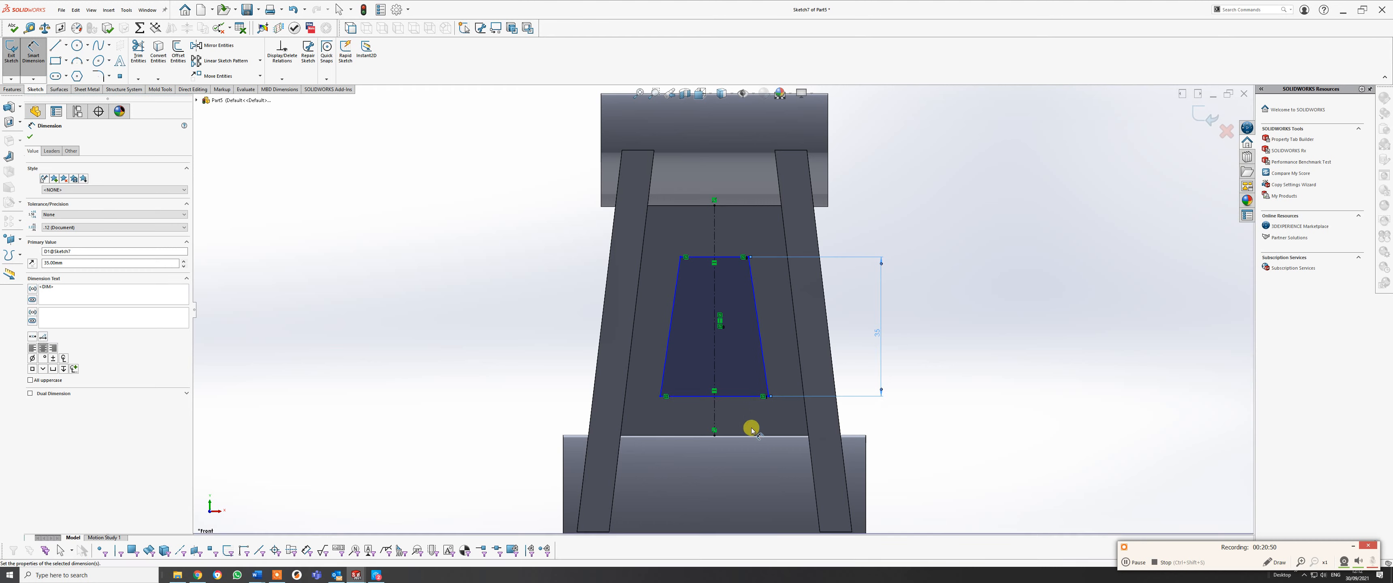
# Dimension the spacing between the web's lower edge and the trapezoid's lower edge as 8 mm.
pyautogui.click(714, 436)
pyautogui.click(728, 401)
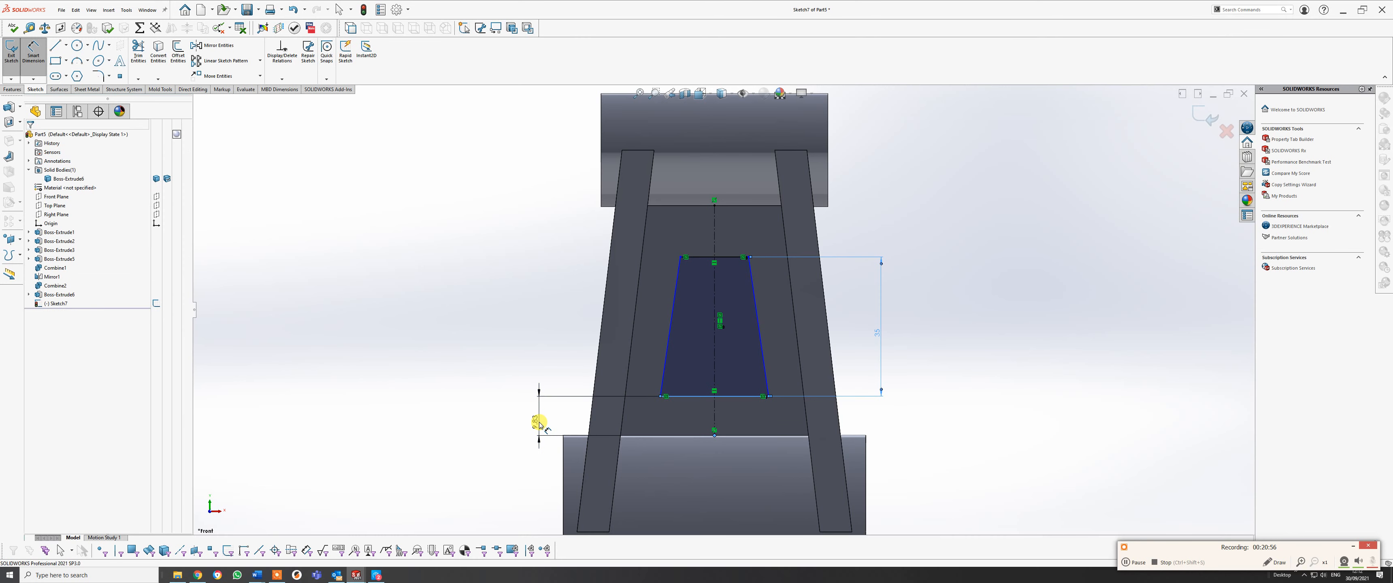
pyautogui.click(539, 426)
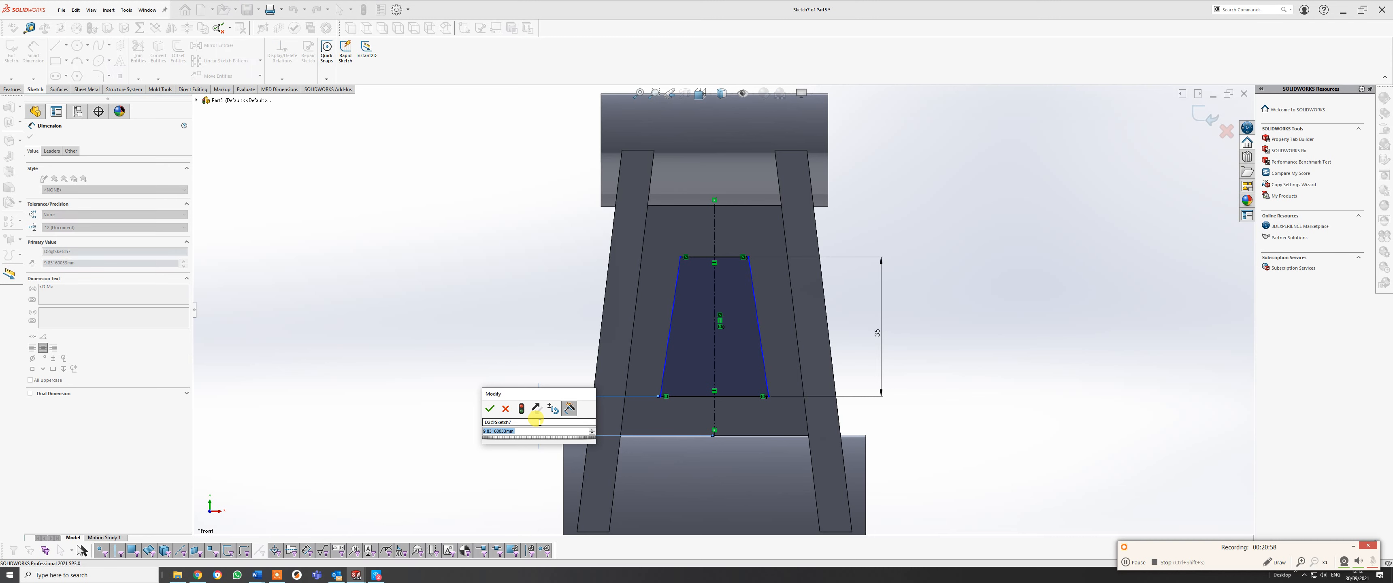
pyautogui.write('8')
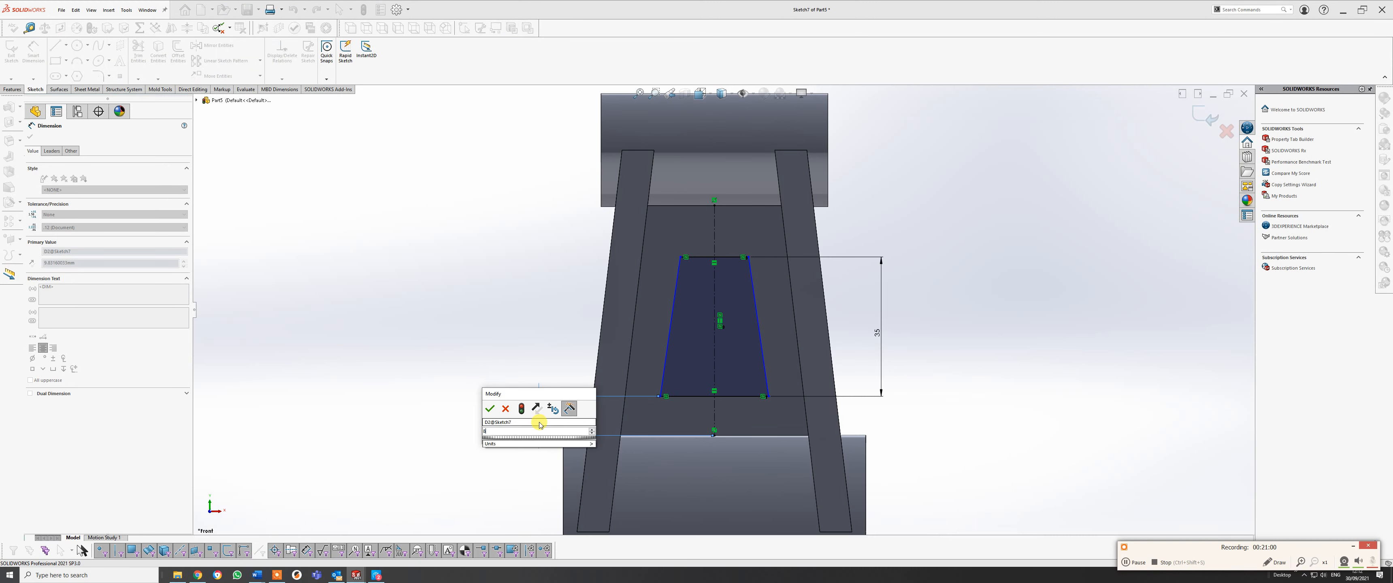
pyautogui.press('Escape')
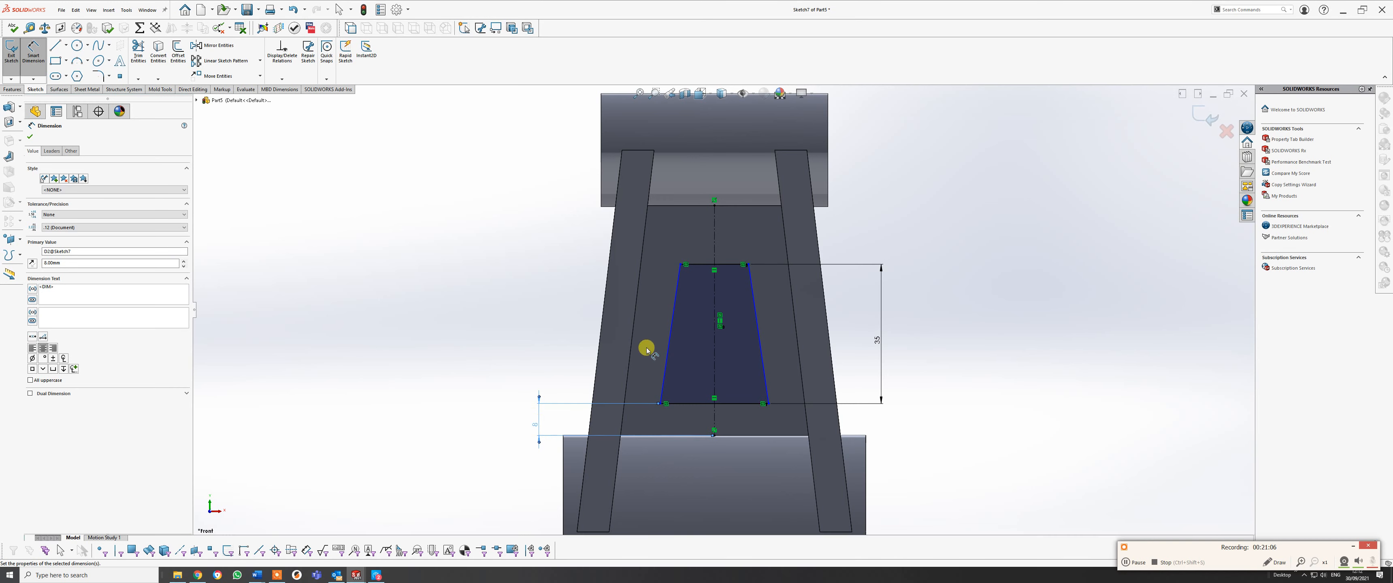
# Try to dimension the trapezoid's left side against the left leg's inner edge with an angle of 8 degrees.
pyautogui.click(633, 347)
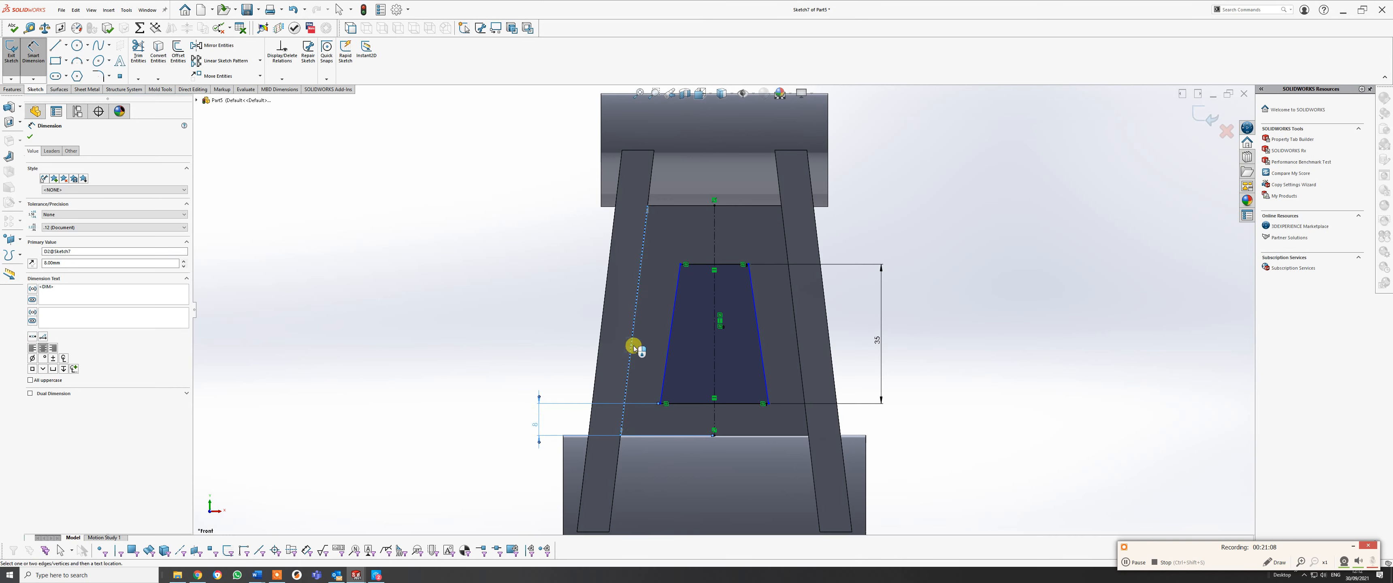
pyautogui.click(668, 352)
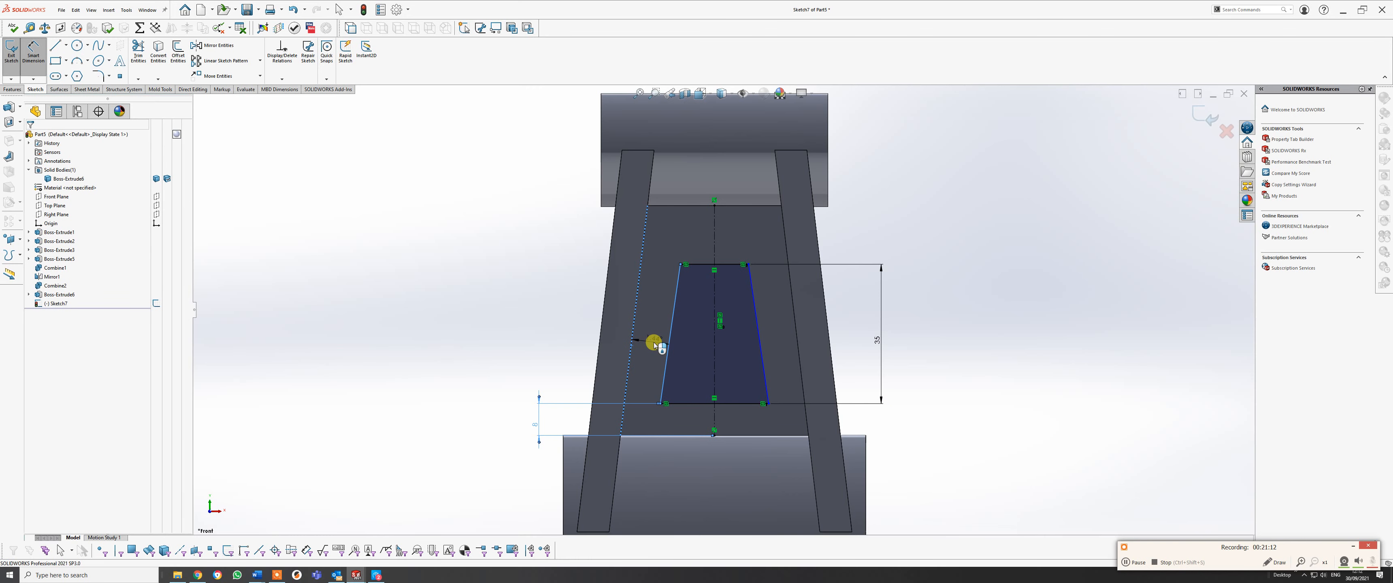
pyautogui.click(656, 345)
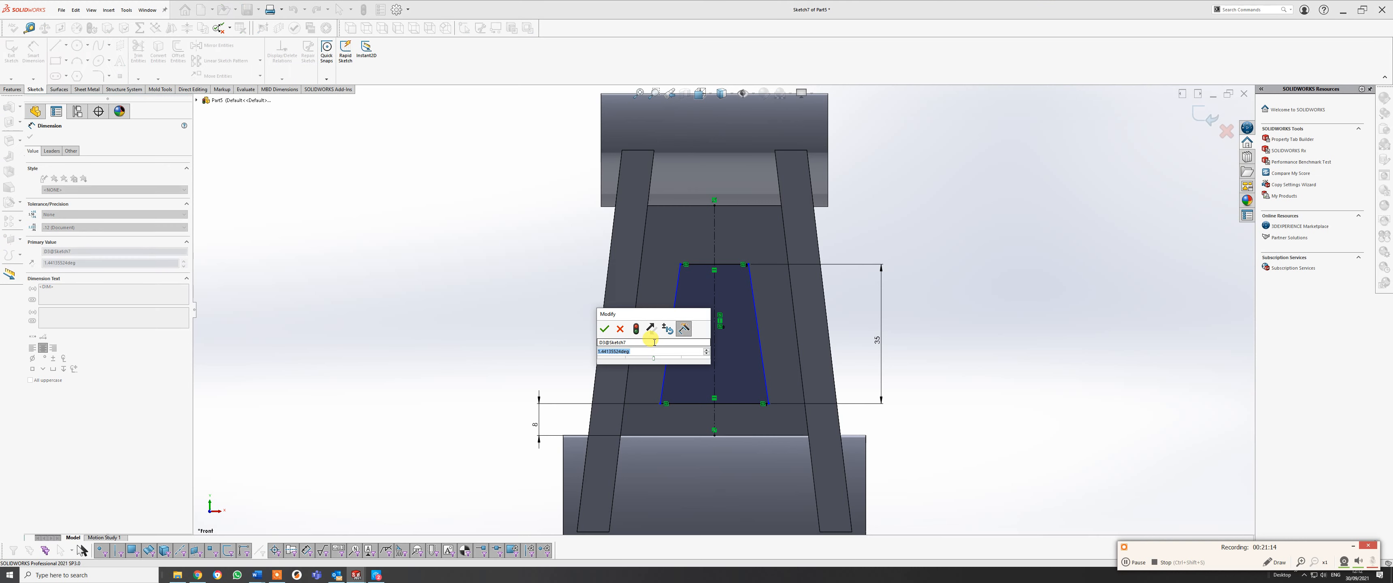
pyautogui.press('Return')
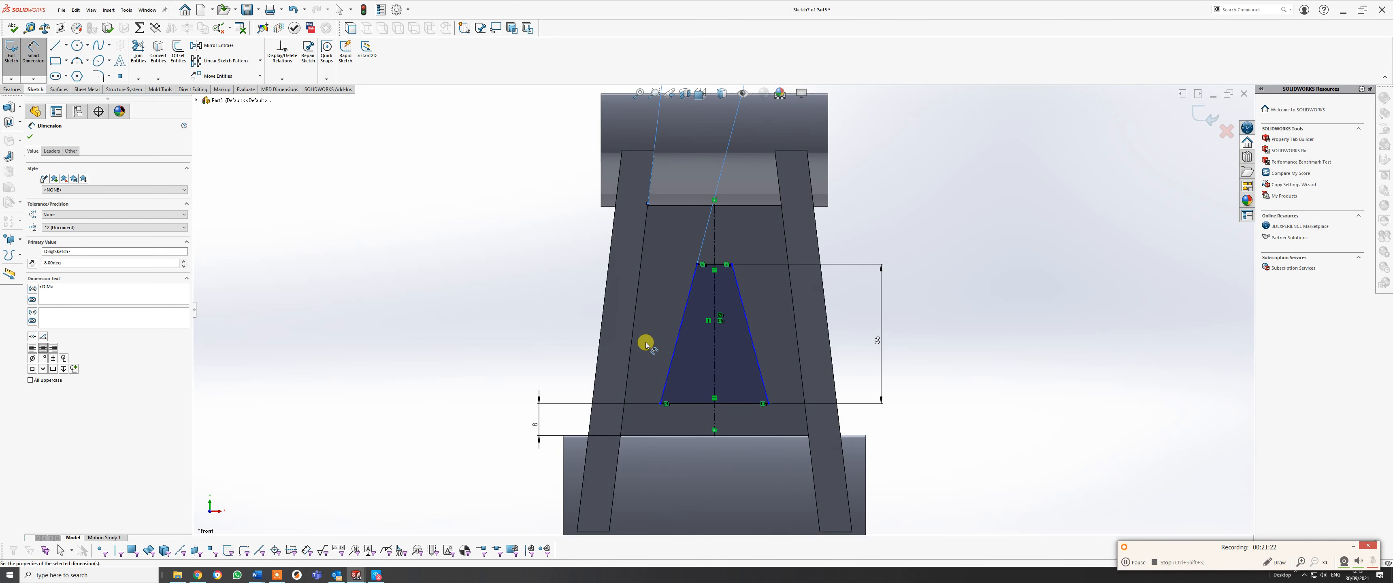
# Undo the angle dimension at the left leg and the last value change of the lower spacing.
pyautogui.hotkey('ctrl', 'z')
pyautogui.press('Escape')
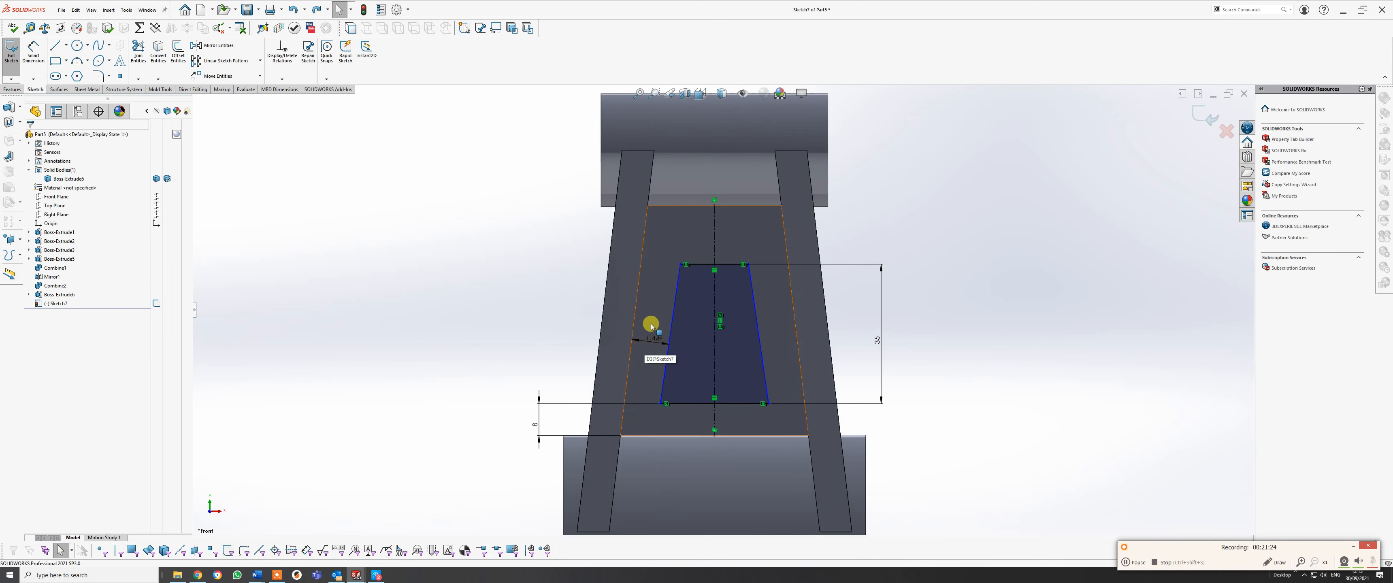
pyautogui.hotkey('ctrl', 'z')
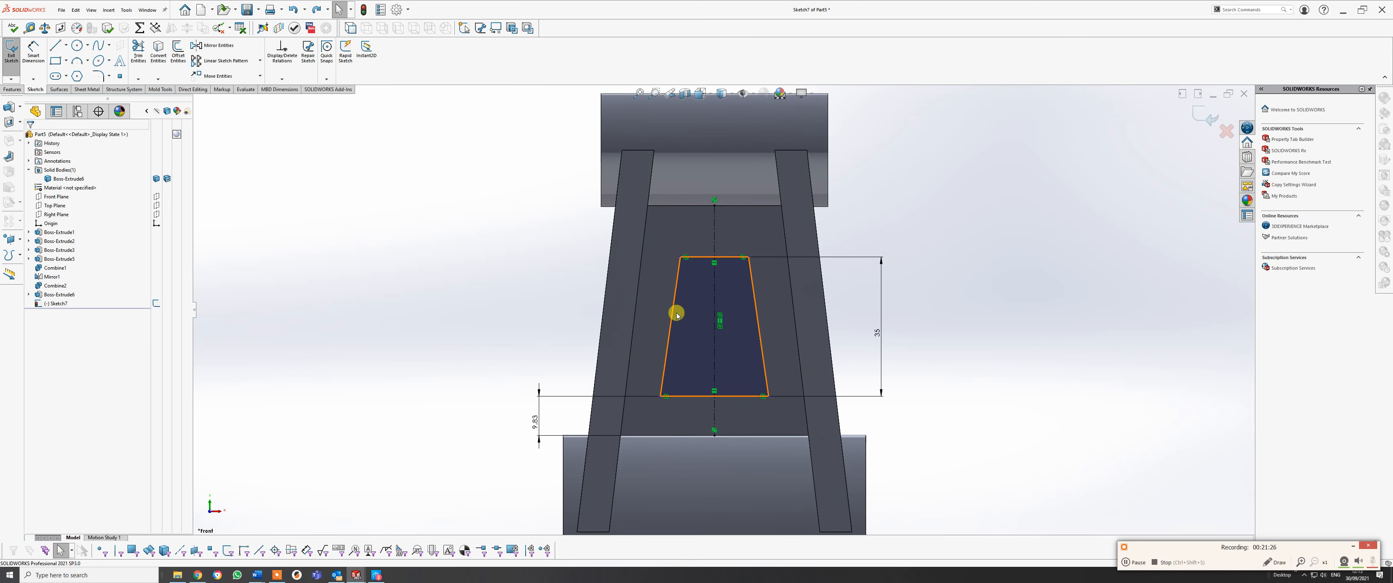
# Make the trapezoid's left side parallel to the left leg's inner edge.
pyautogui.click(672, 323)
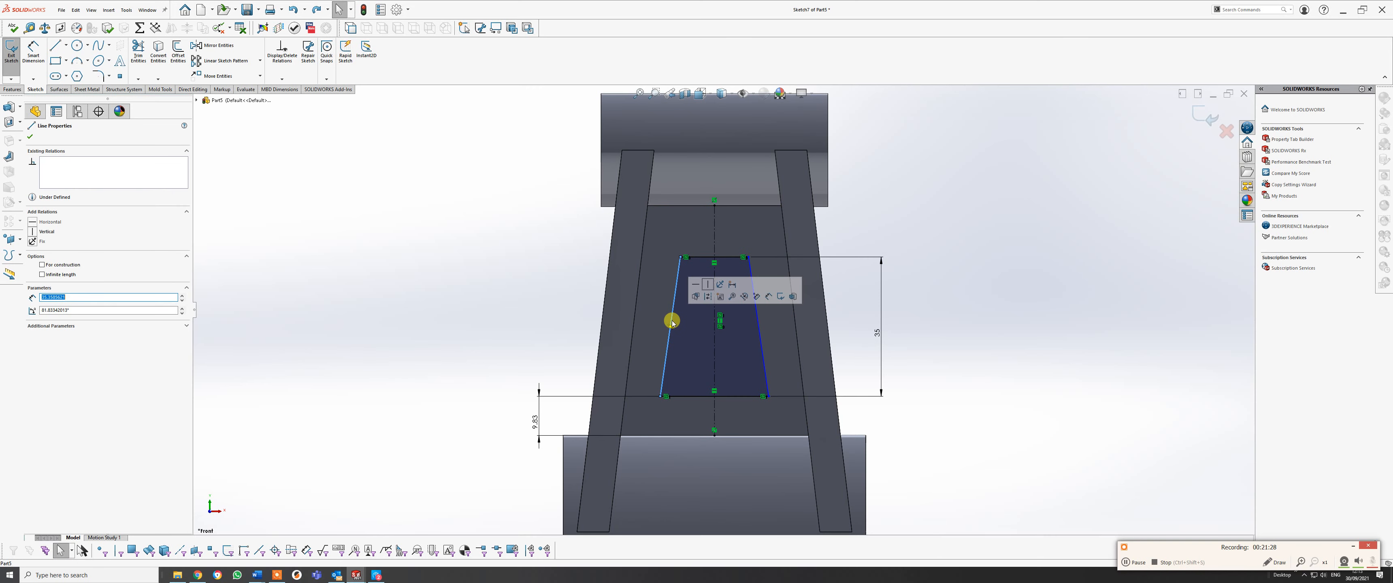
pyautogui.keyDown('ctrl'); pyautogui.click(632, 335); pyautogui.keyUp('ctrl')
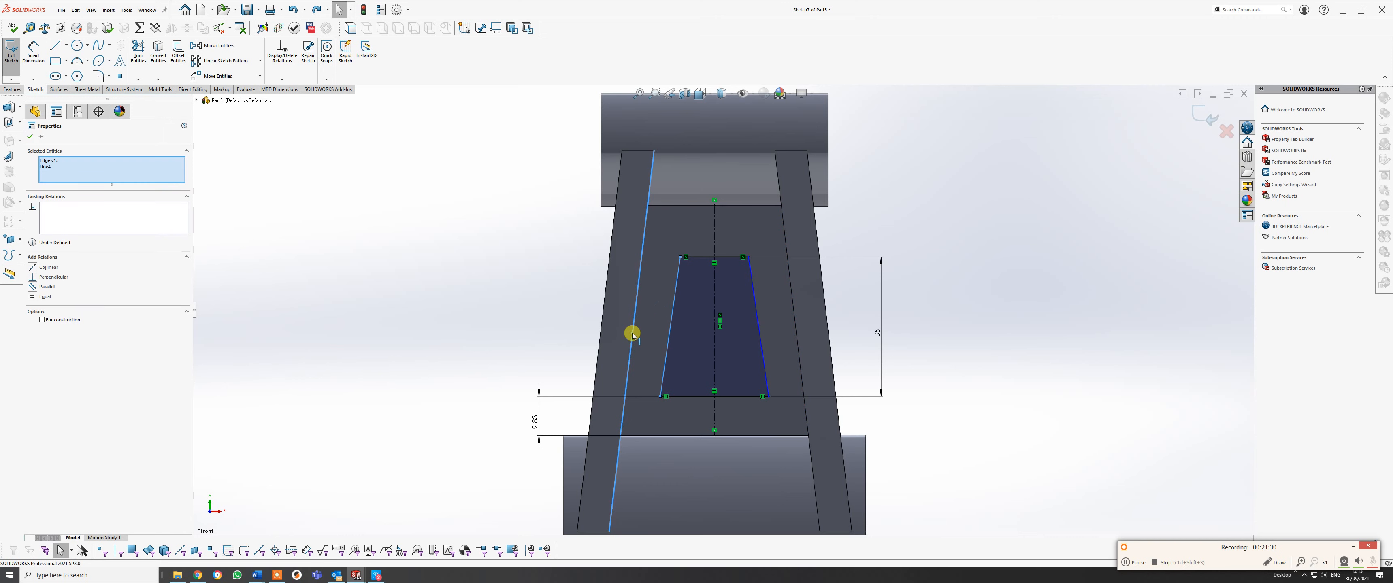
pyautogui.click(680, 298)
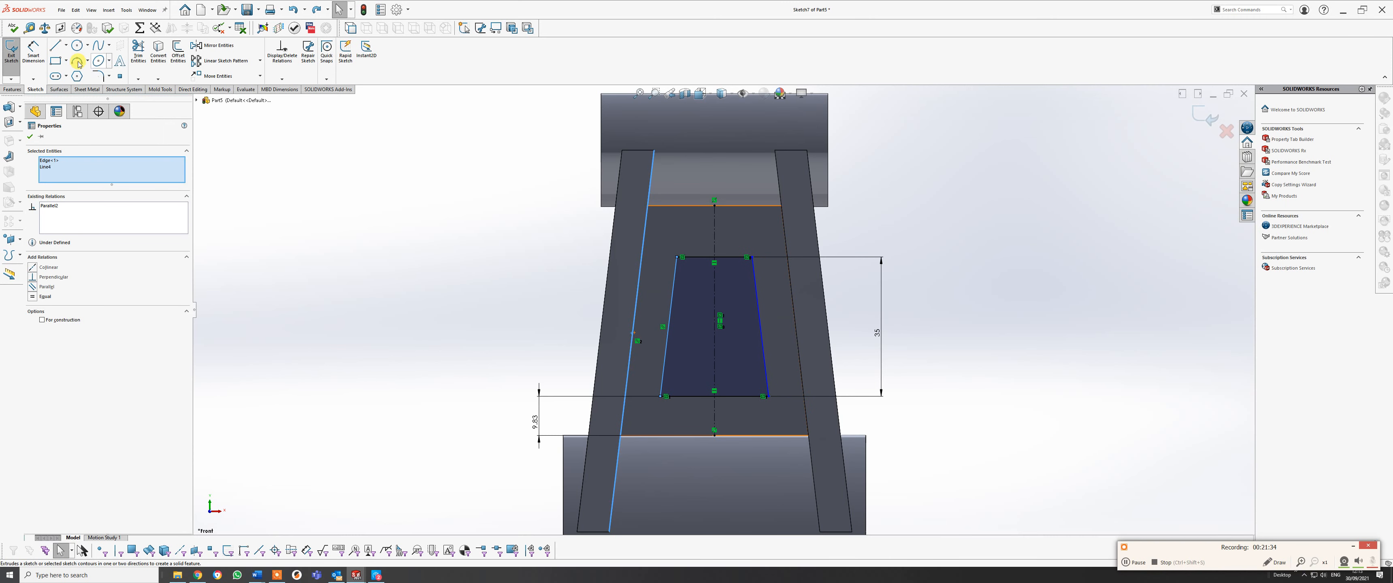
# Dimension the distance between the left leg's inner edge and the trapezoid's left side as 8 mm.
pyautogui.click(33, 50)
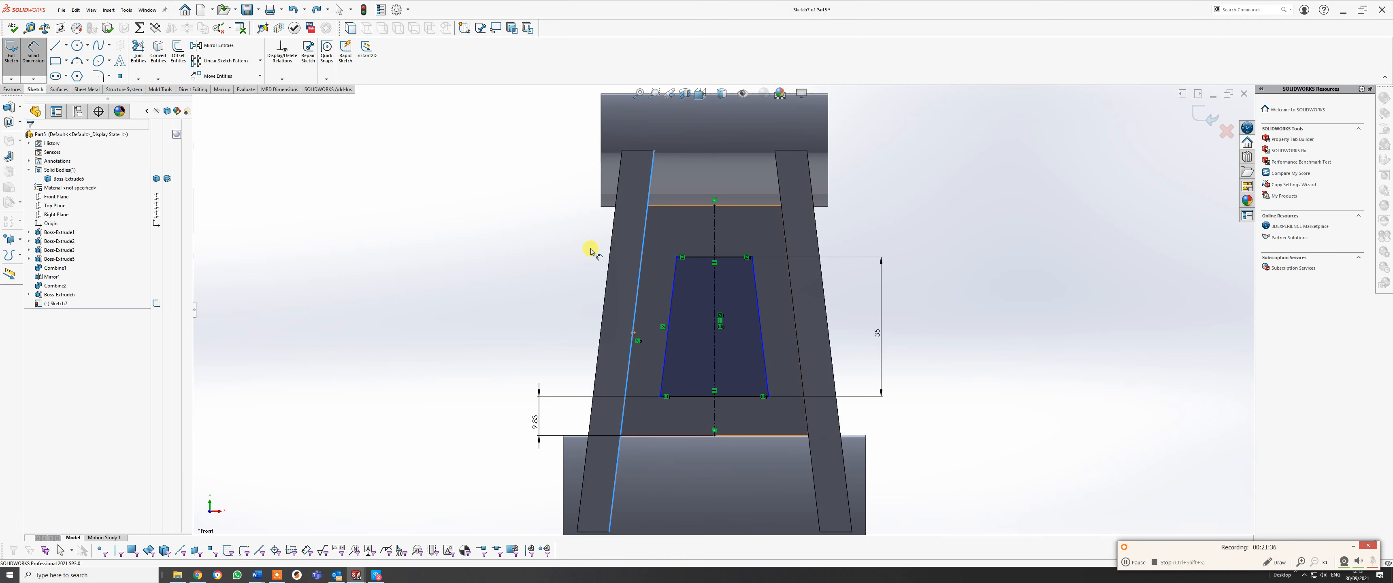
pyautogui.click(635, 309)
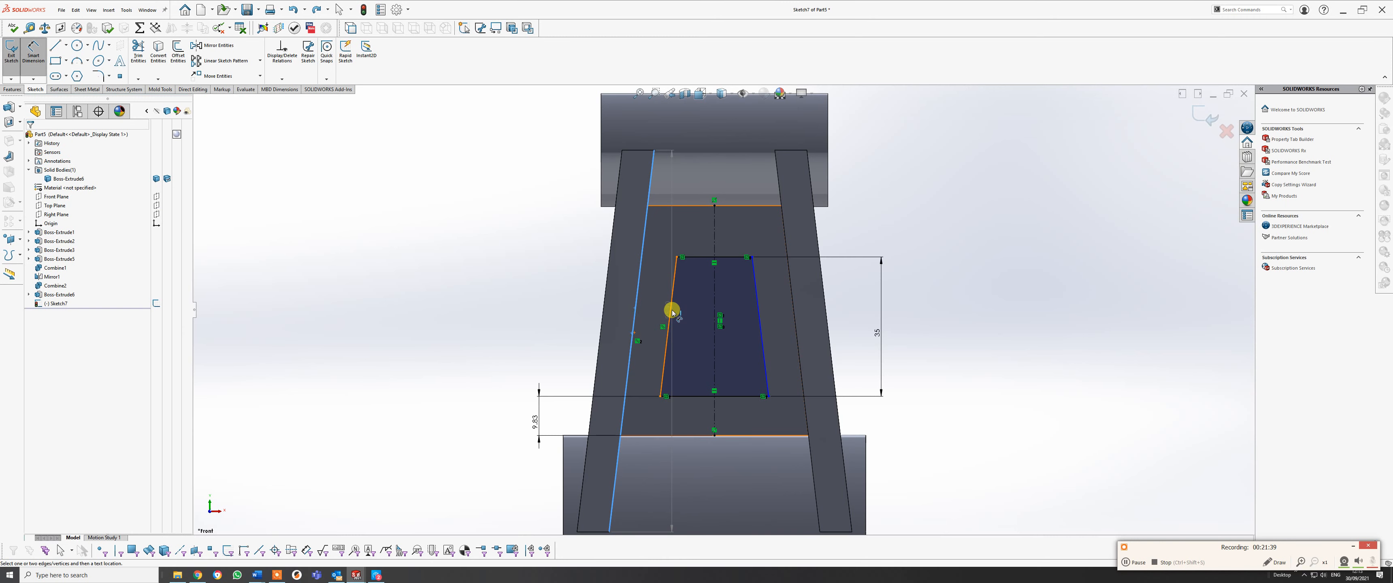
pyautogui.click(671, 312)
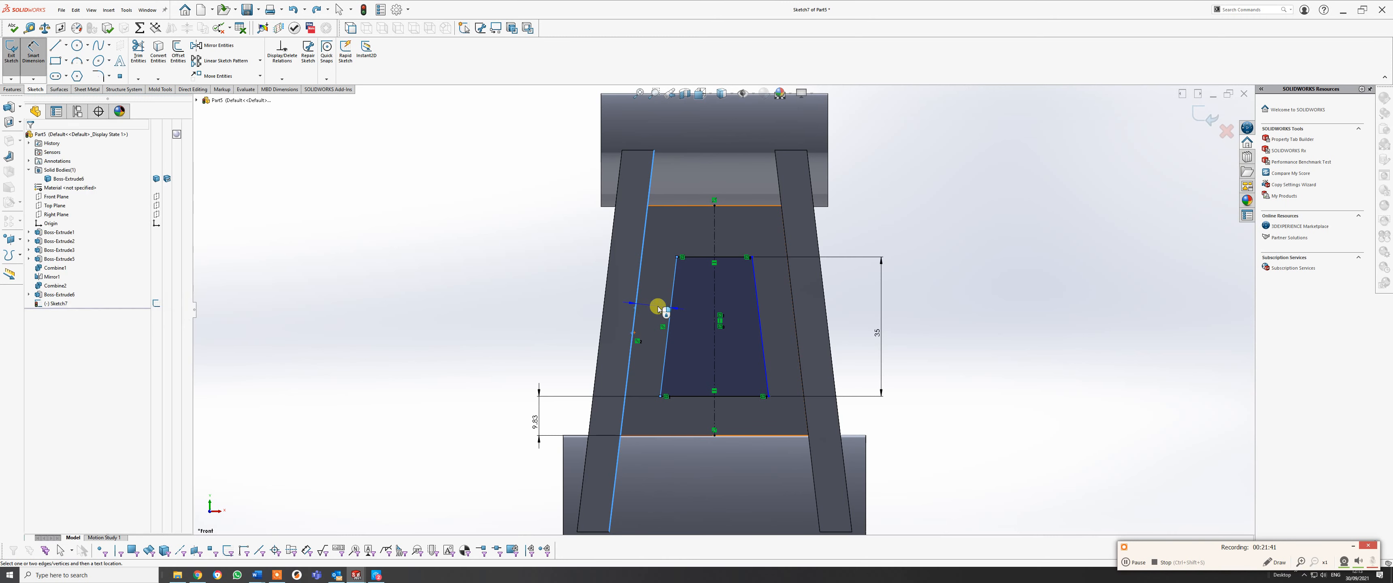
pyautogui.click(658, 307)
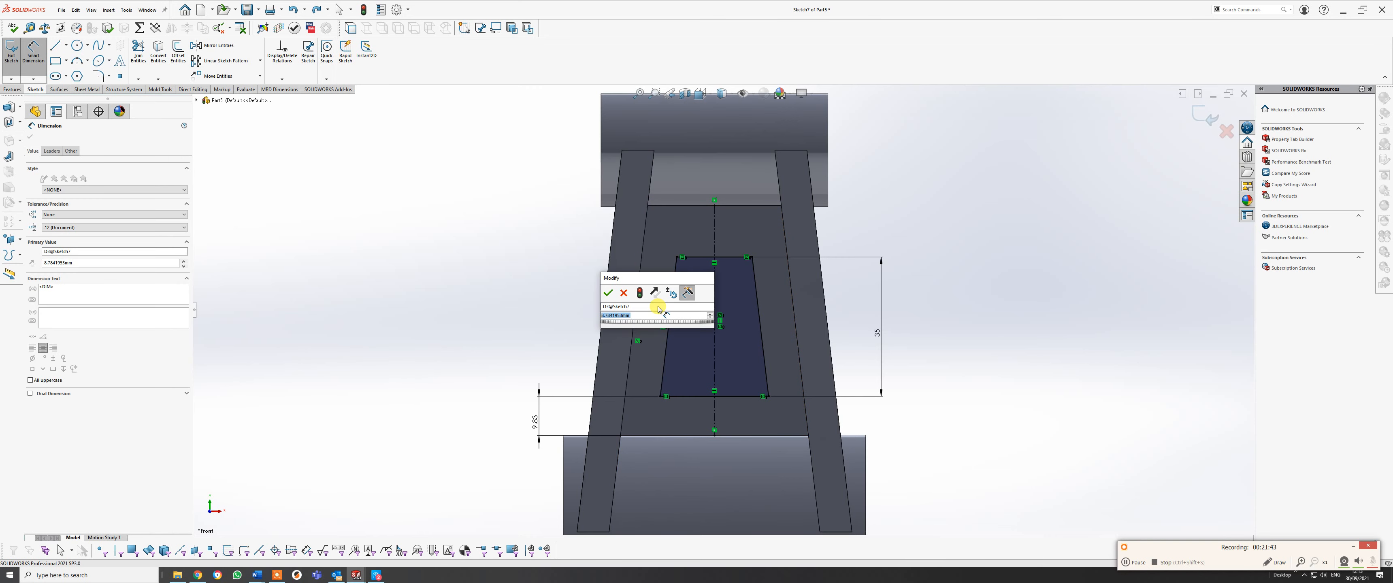
pyautogui.write('8')
pyautogui.press('Return')
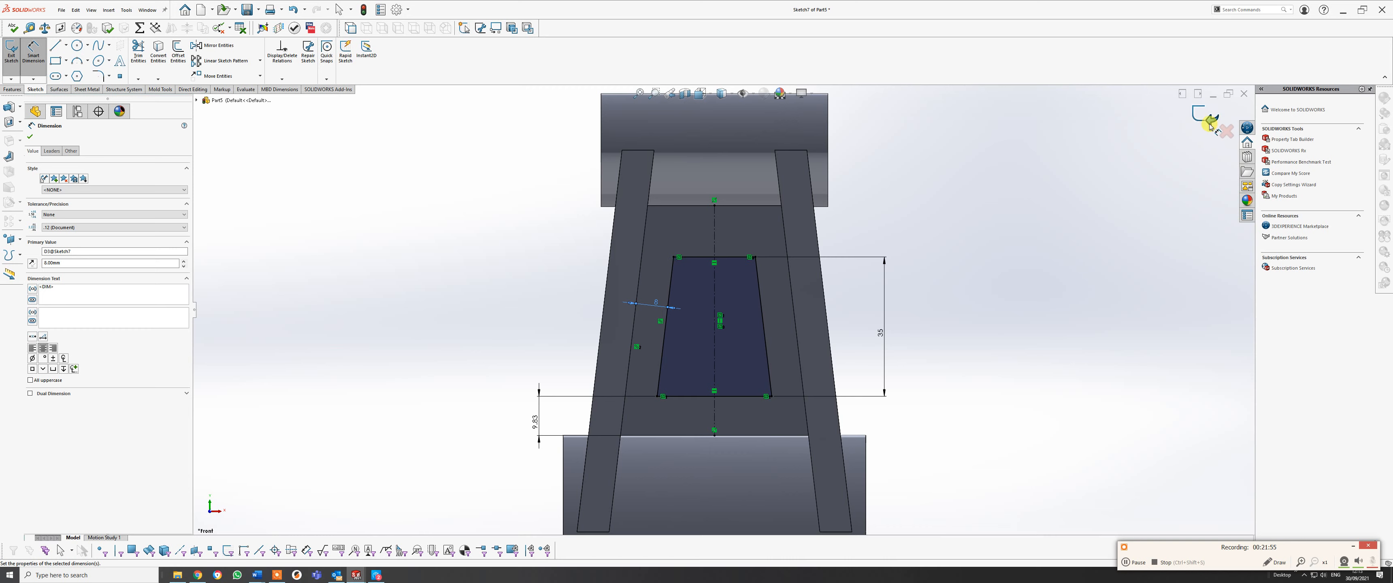
# Cut the trapezoid sketch through the web with an Extruded Cut set to Through All.
pyautogui.click(13, 89)
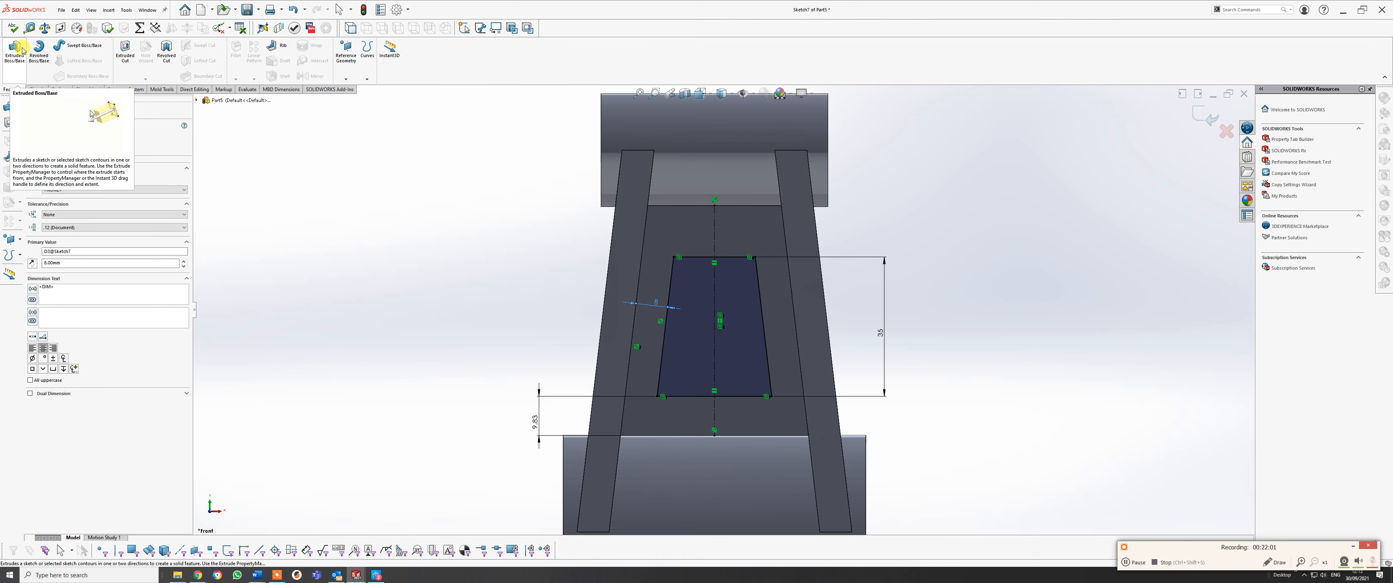
pyautogui.click(122, 48)
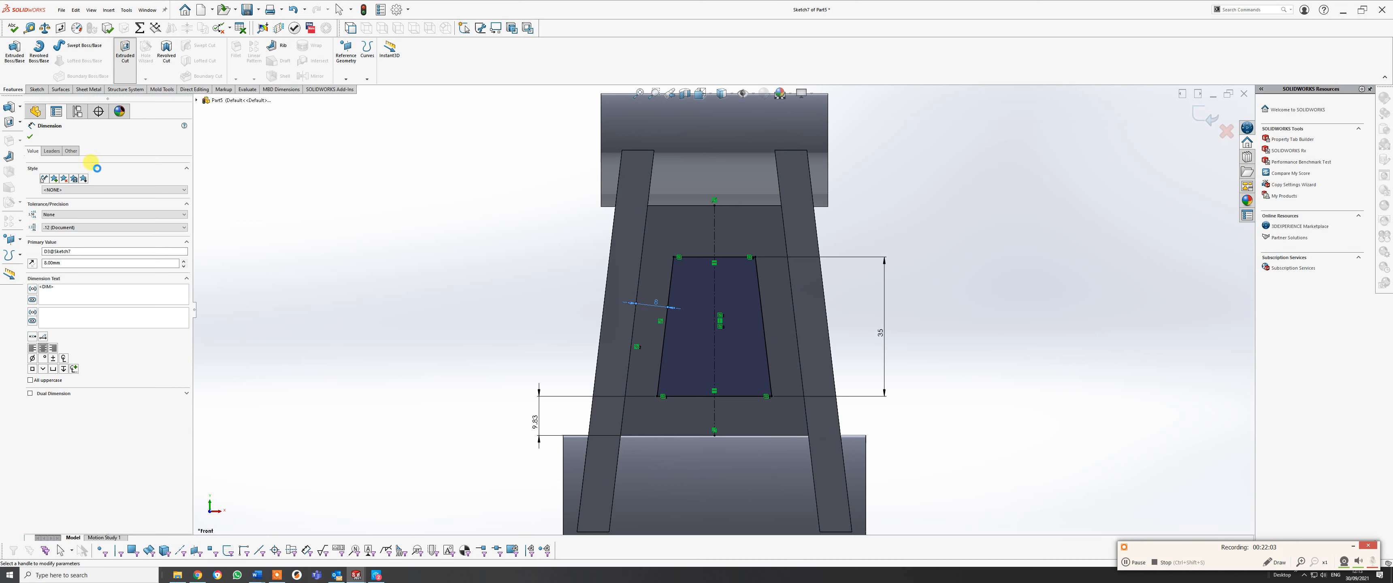
pyautogui.click(61, 185)
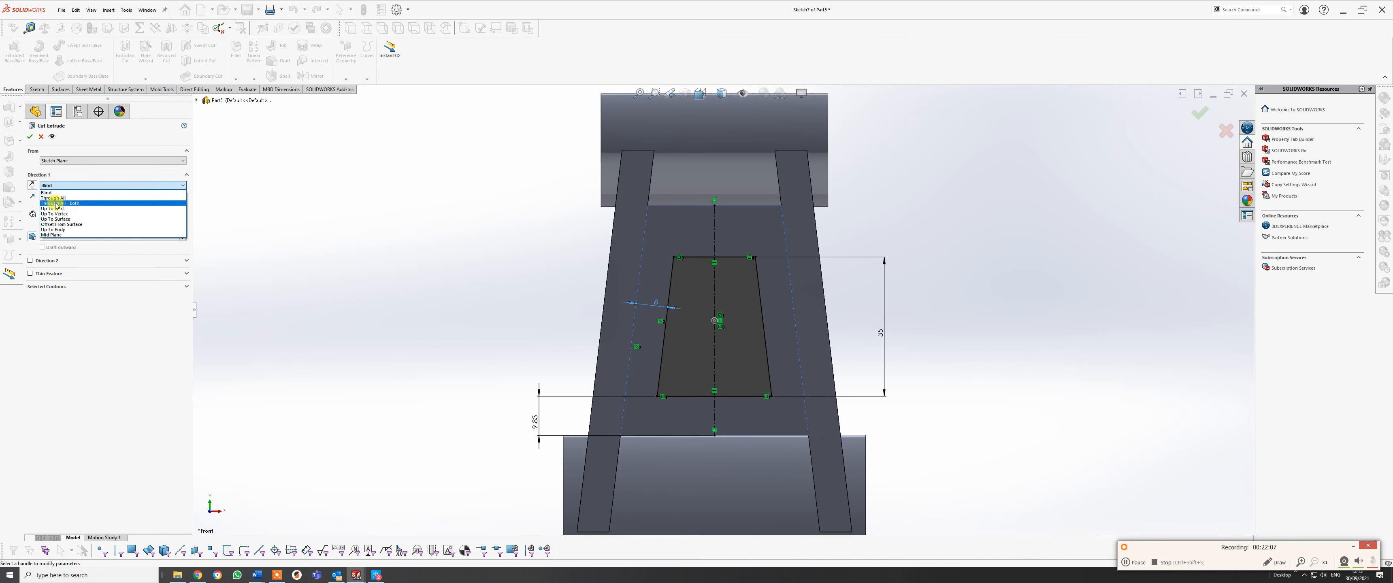
pyautogui.click(54, 198)
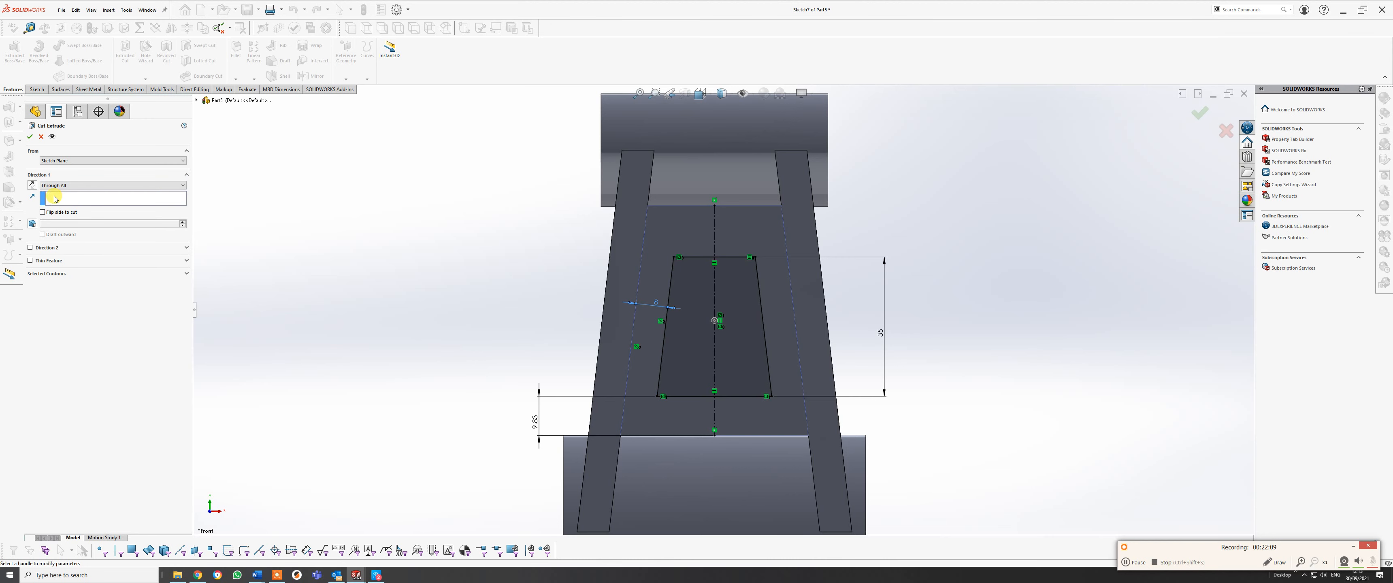
pyautogui.click(29, 137)
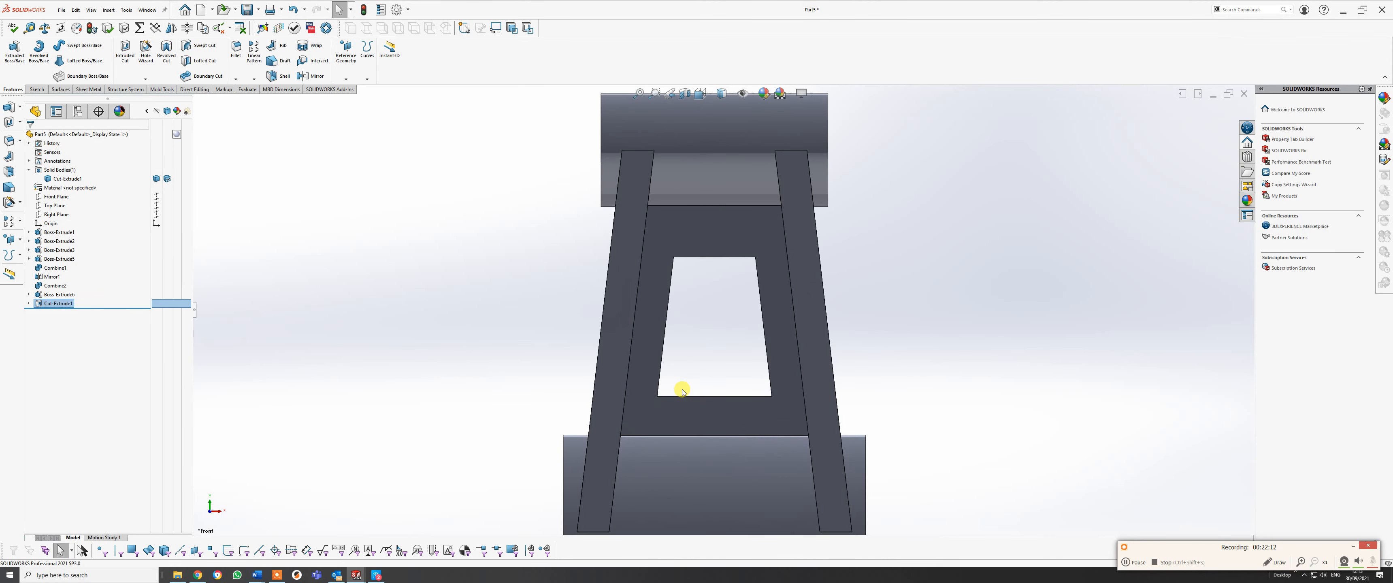
# Fillet the four inner corner edges of the web's trapezoidal opening with a 6 mm radius.
pyautogui.moveTo(678, 387); pyautogui.dragTo(638, 440, button='middle')
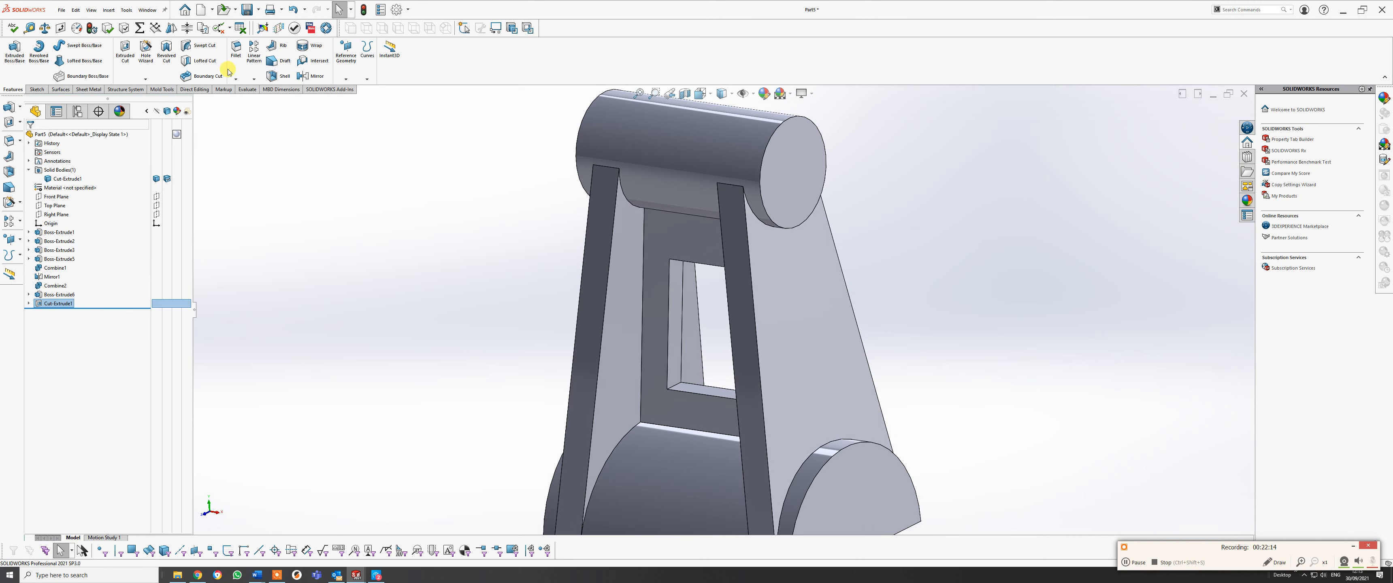
pyautogui.click(236, 52)
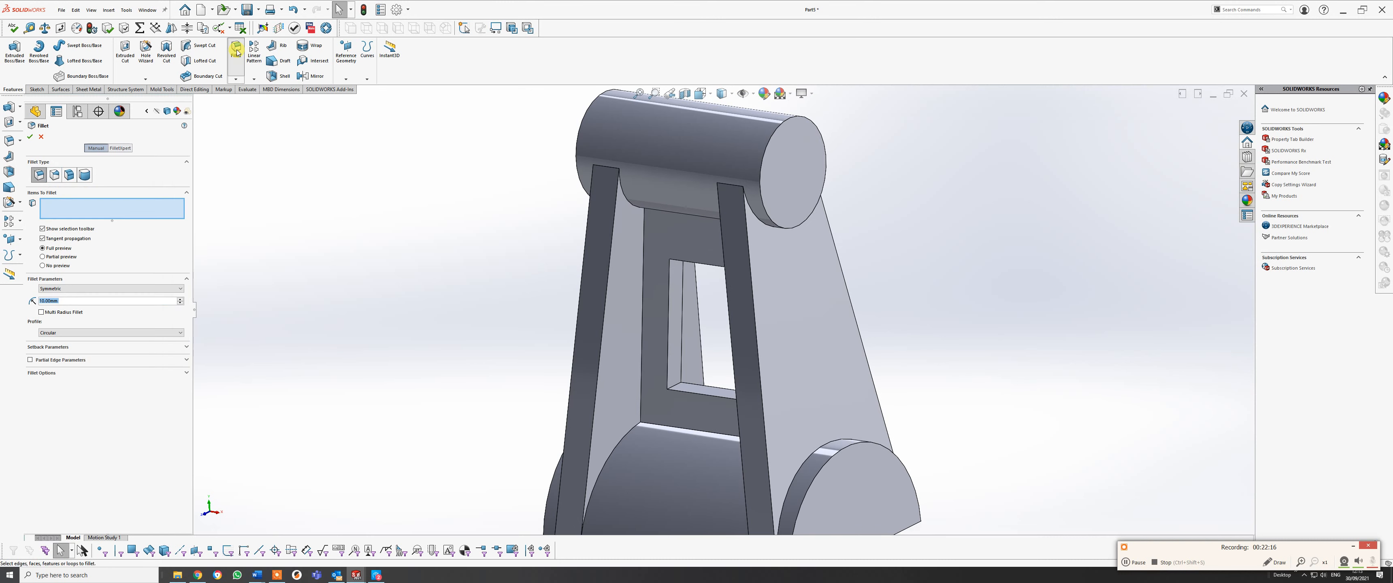
pyautogui.write('6')
pyautogui.press('Return')
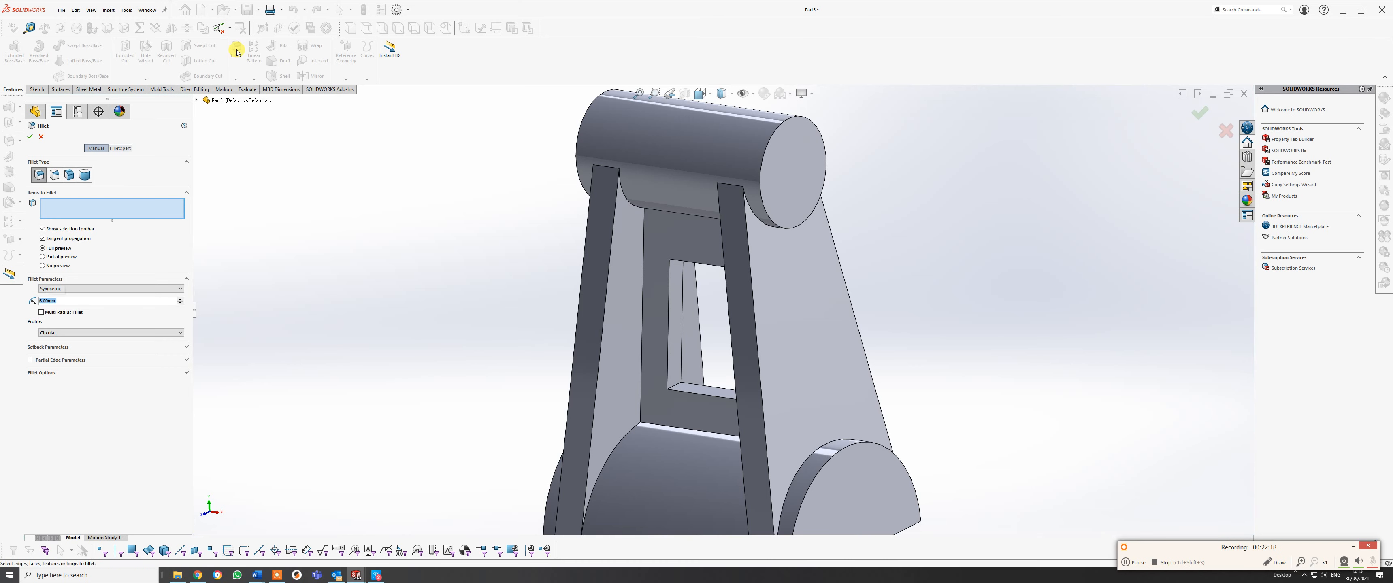
pyautogui.click(673, 388)
pyautogui.moveTo(684, 373); pyautogui.dragTo(840, 394, button='middle')
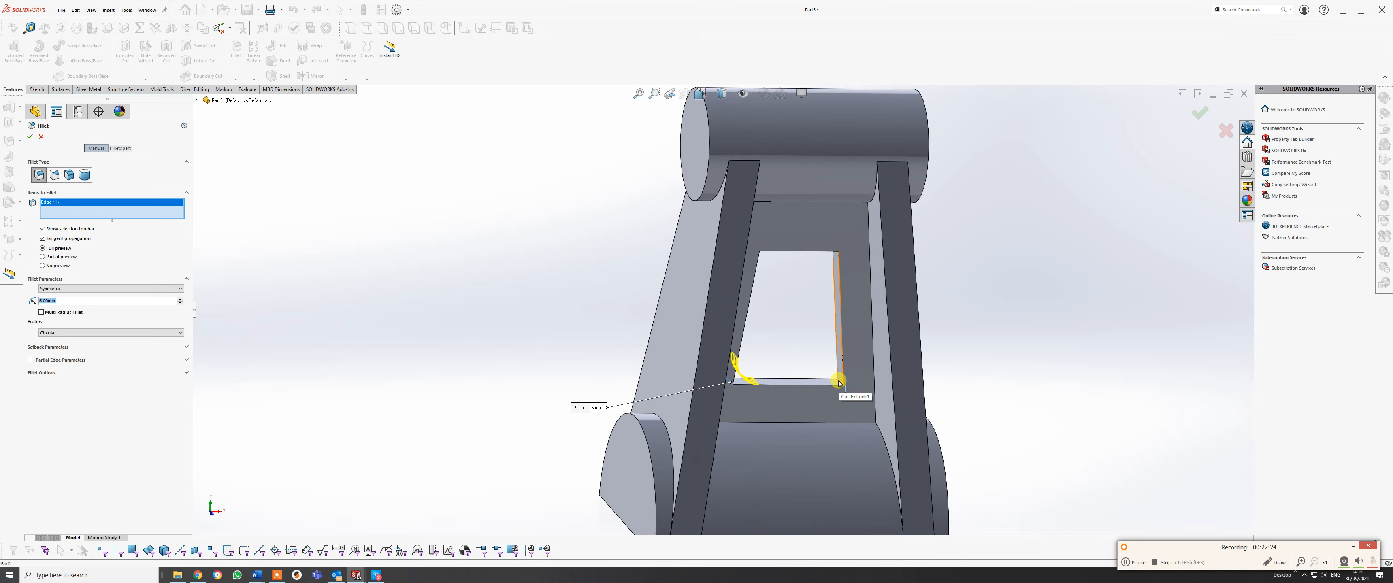
pyautogui.click(840, 383)
pyautogui.moveTo(830, 358); pyautogui.dragTo(839, 208, button='middle')
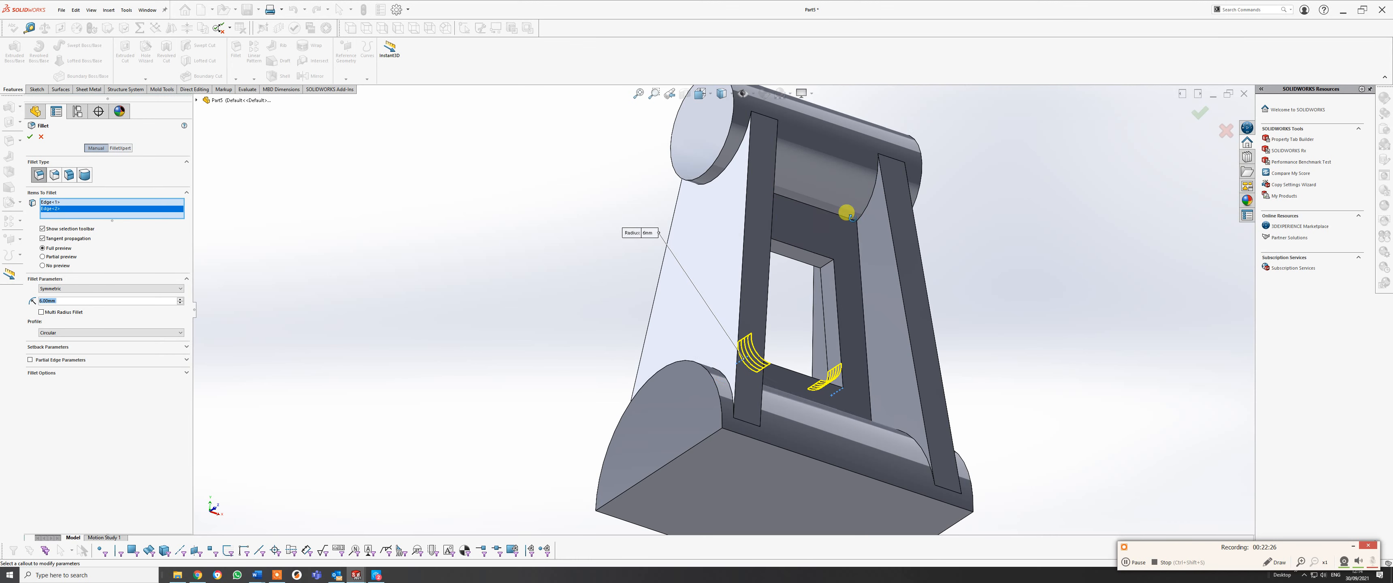
pyautogui.click(826, 269)
pyautogui.moveTo(827, 269); pyautogui.dragTo(756, 219, button='middle')
pyautogui.click(751, 248)
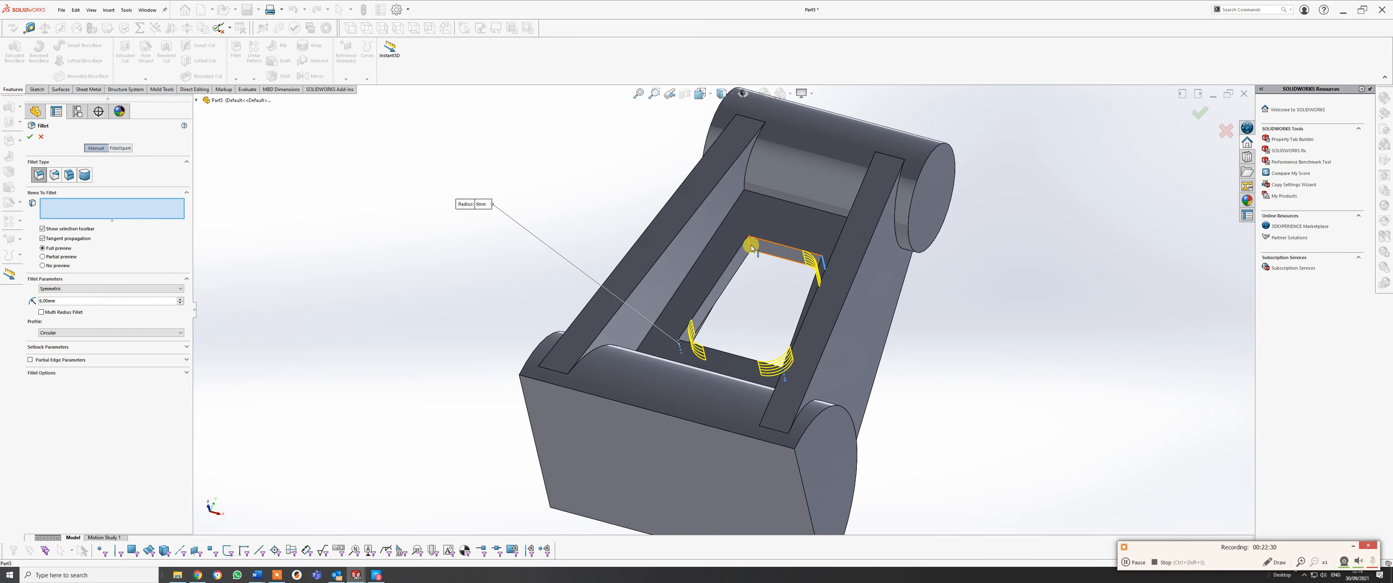
pyautogui.press('Return')
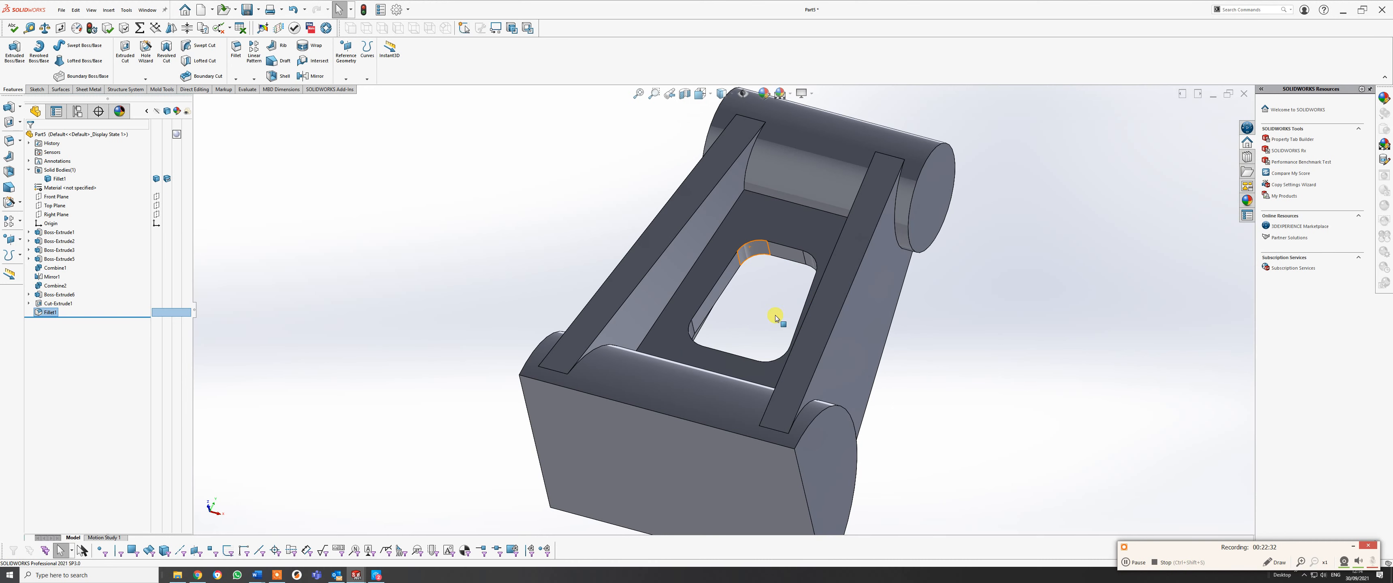
# Start a new sketch on the flat underside of the bracket's base and view it straight on.
pyautogui.moveTo(765, 316); pyautogui.dragTo(790, 374, button='middle')
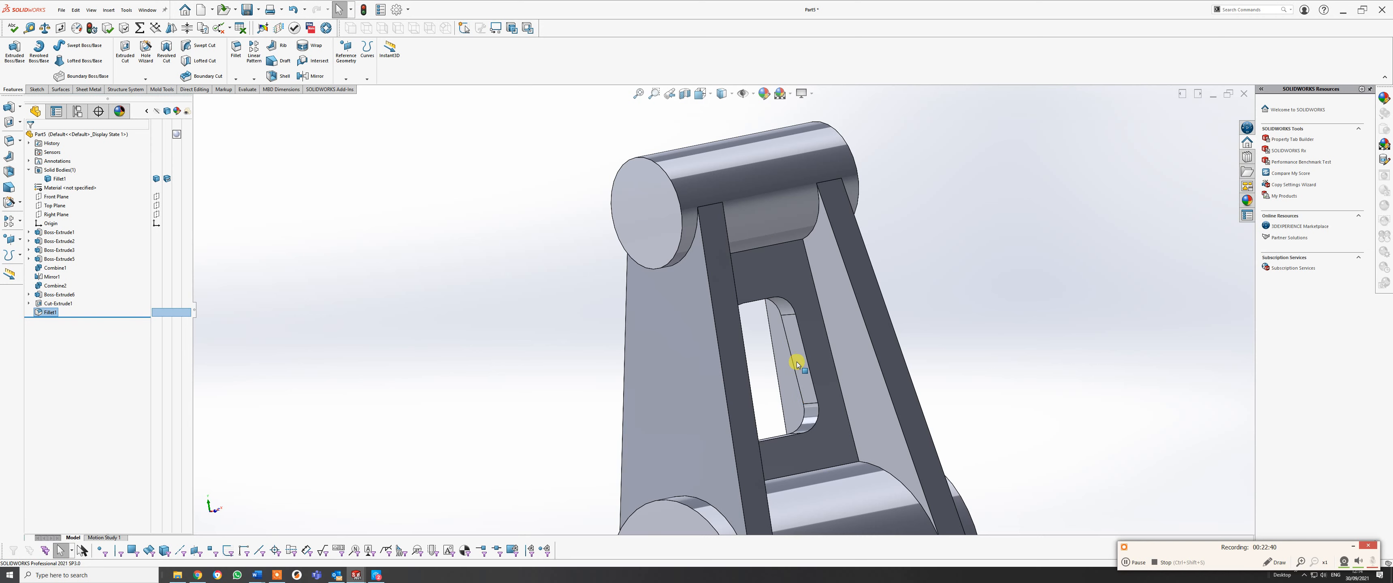
pyautogui.moveTo(856, 387); pyautogui.dragTo(762, 406, button='middle')
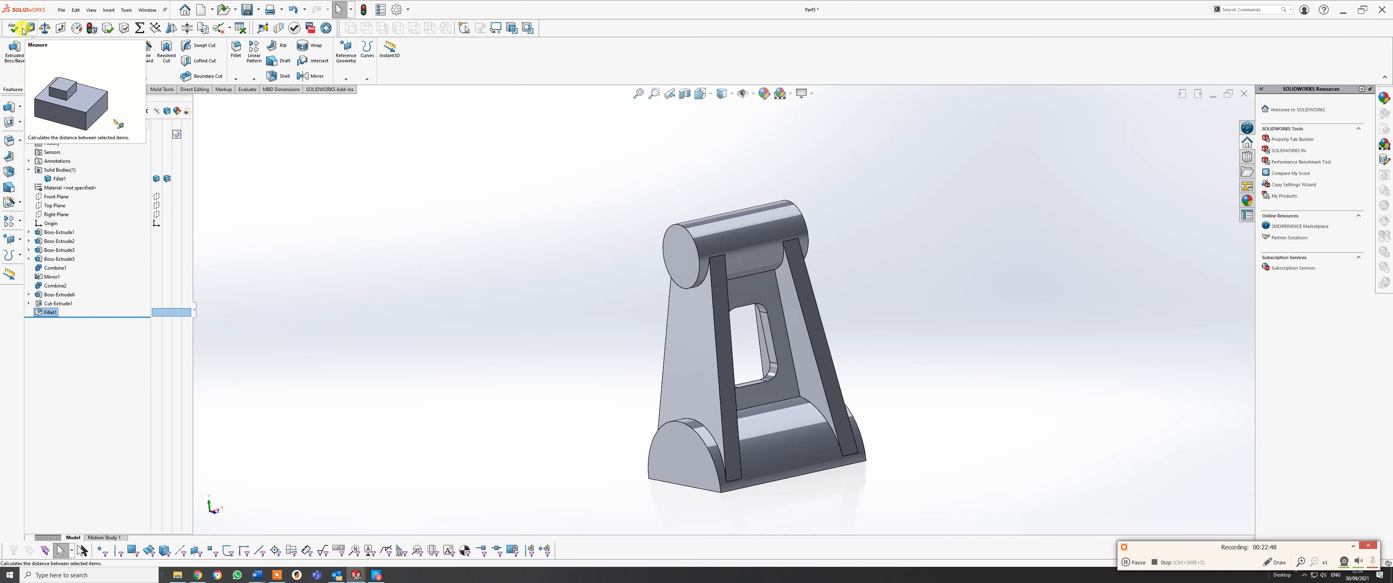
pyautogui.click(35, 89)
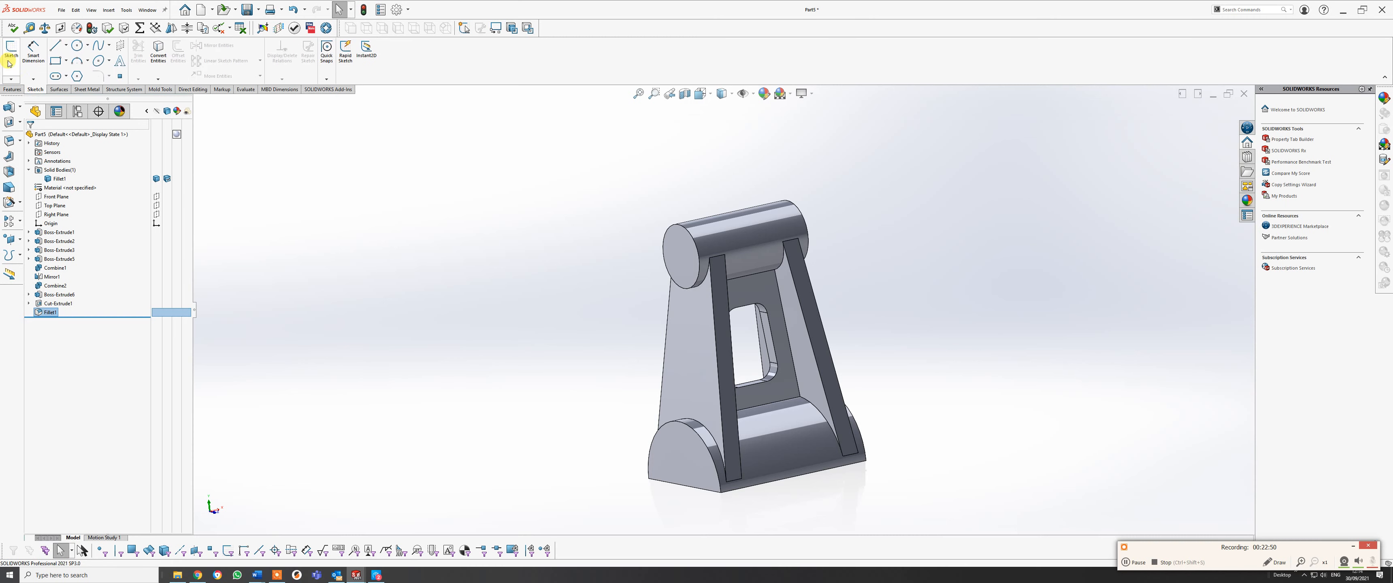
pyautogui.click(8, 53)
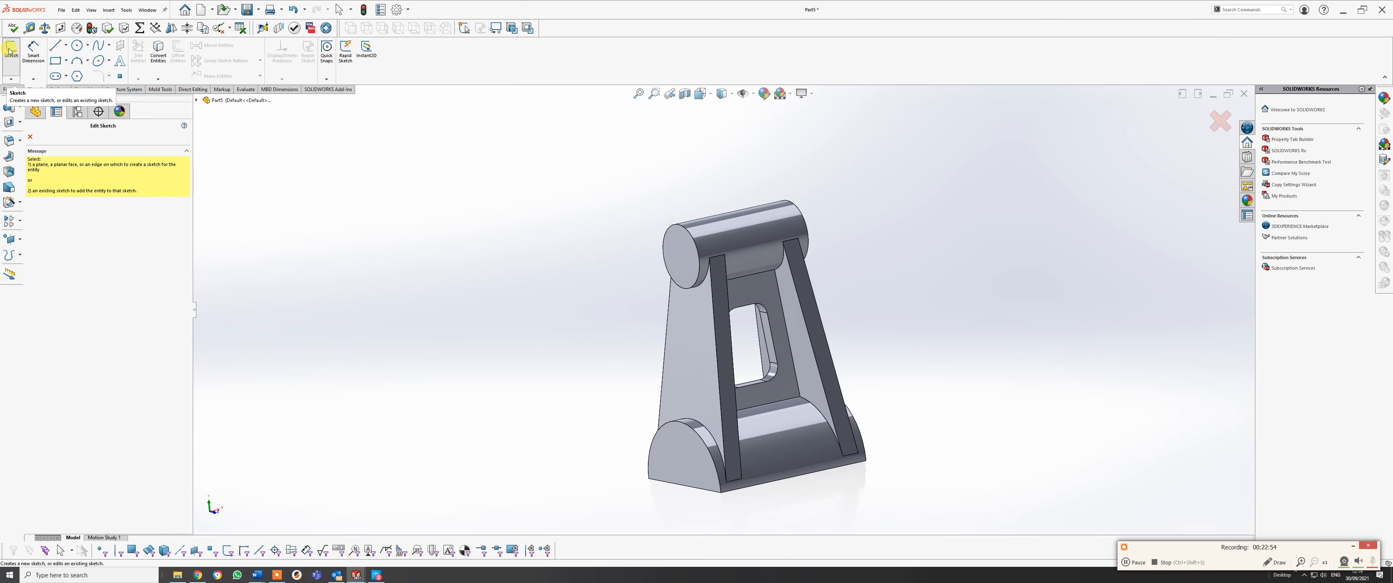
pyautogui.moveTo(718, 382)
pyautogui.mouseDown(button='middle')
pyautogui.moveTo(781, 377)
pyautogui.moveTo(771, 268)
pyautogui.mouseUp(button='middle')
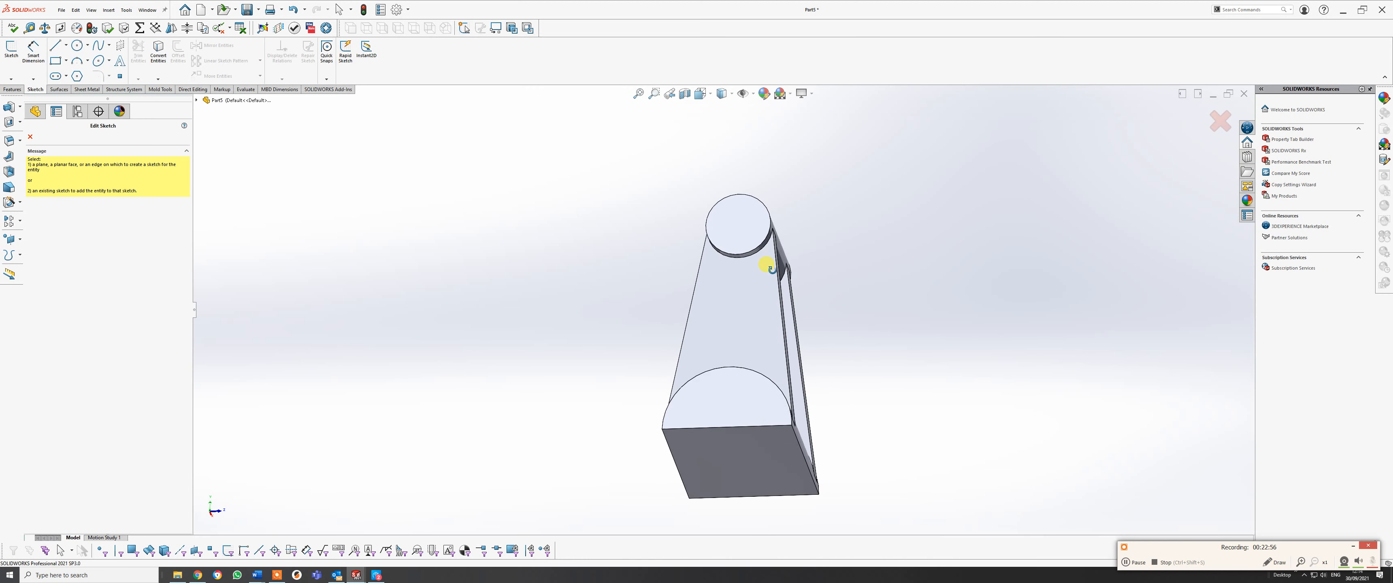
pyautogui.click(721, 459)
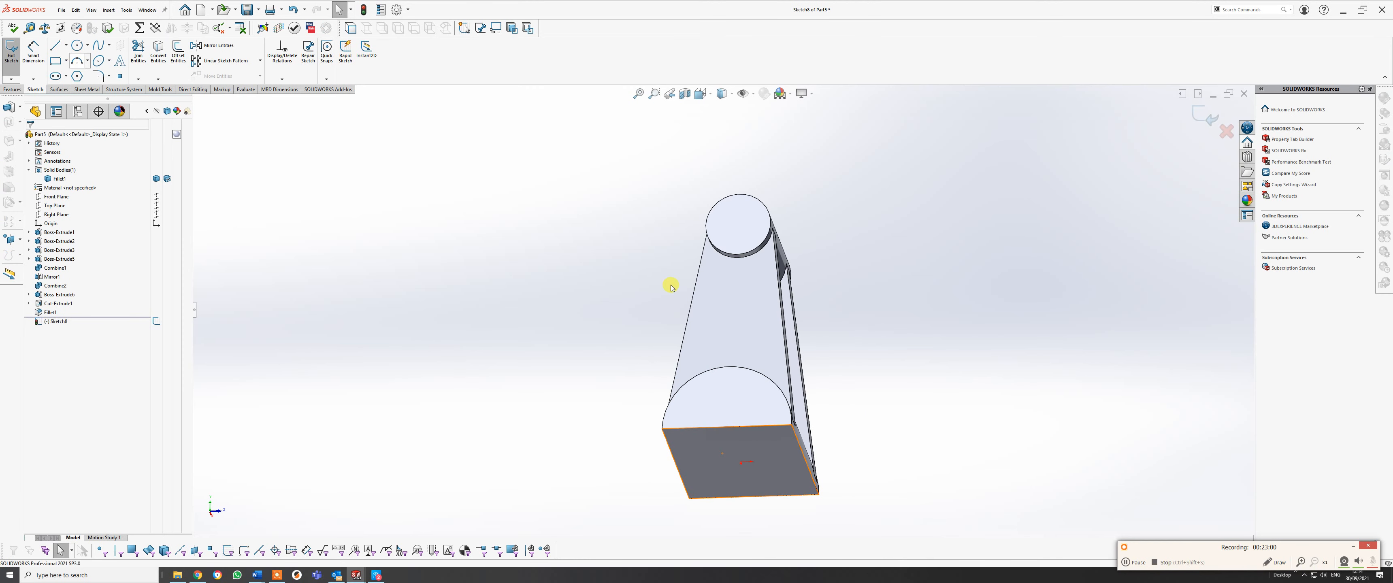
pyautogui.moveTo(777, 336); pyautogui.dragTo(549, 374, button='middle')
pyautogui.moveTo(749, 222); pyautogui.dragTo(802, 280, button='middle')
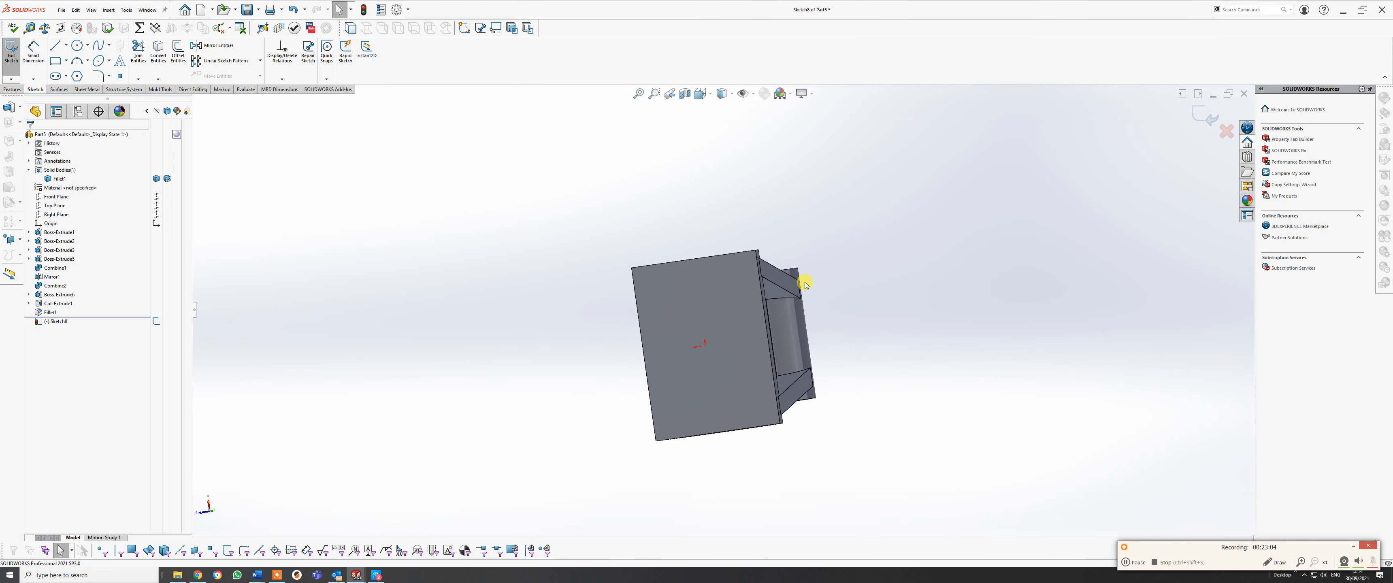
pyautogui.press('space')
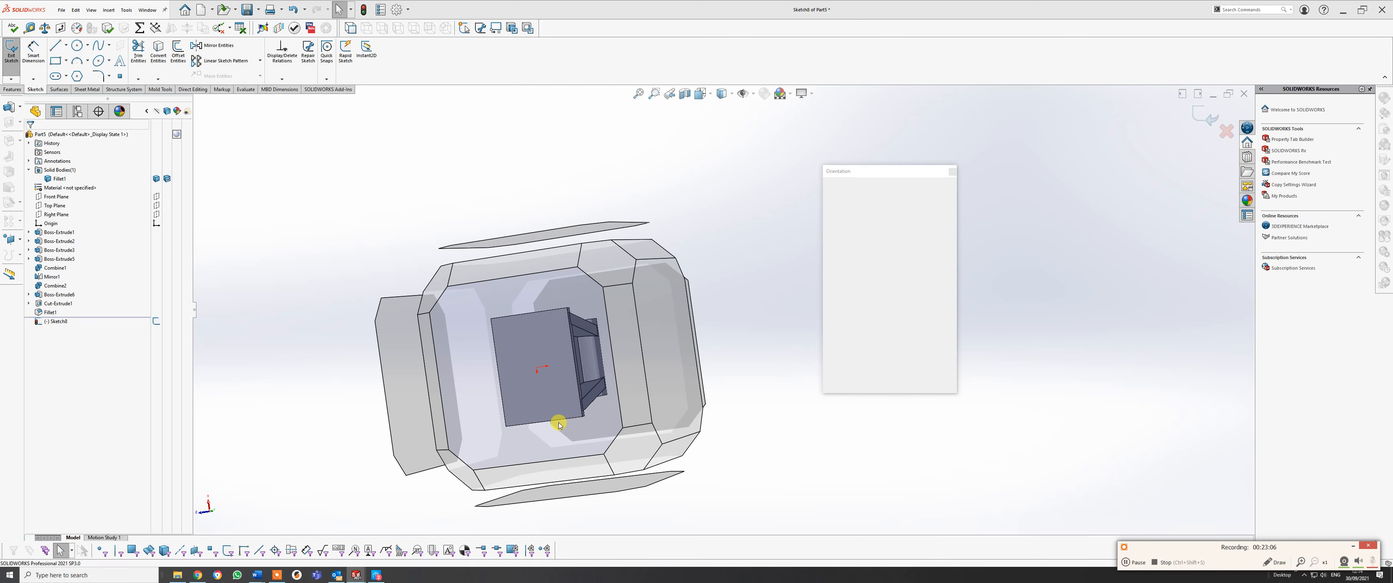
pyautogui.click(560, 427)
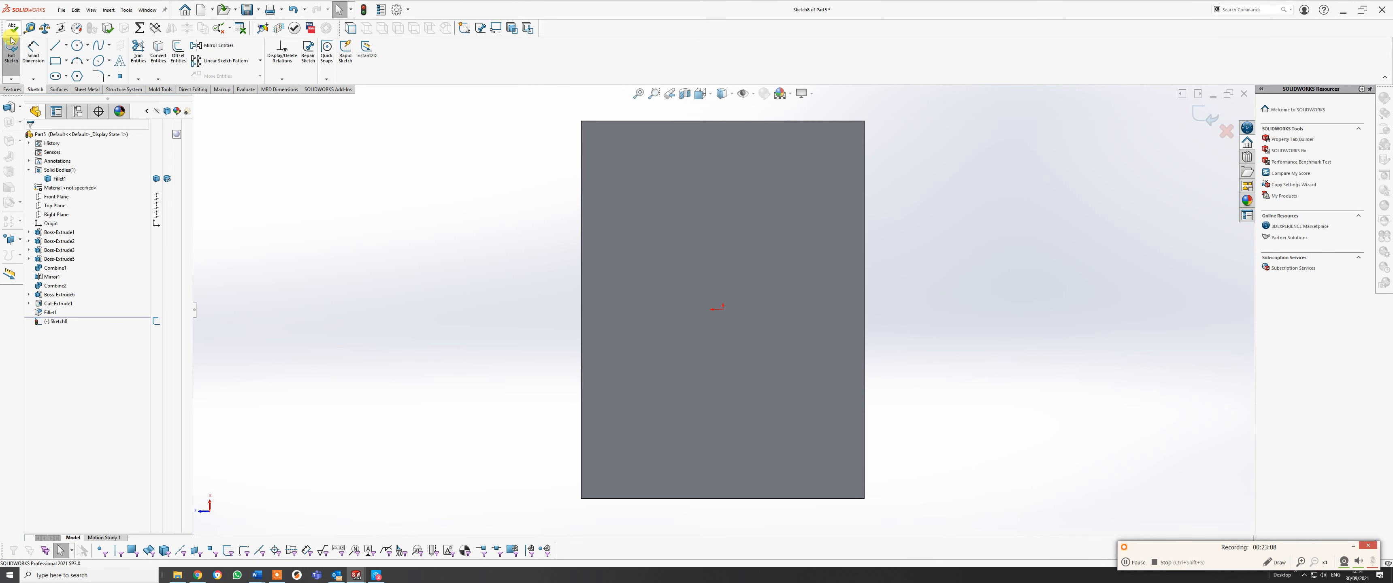
# Draw a horizontal centerline across the underside face between the midpoints of its two vertical edges.
pyautogui.click(65, 46)
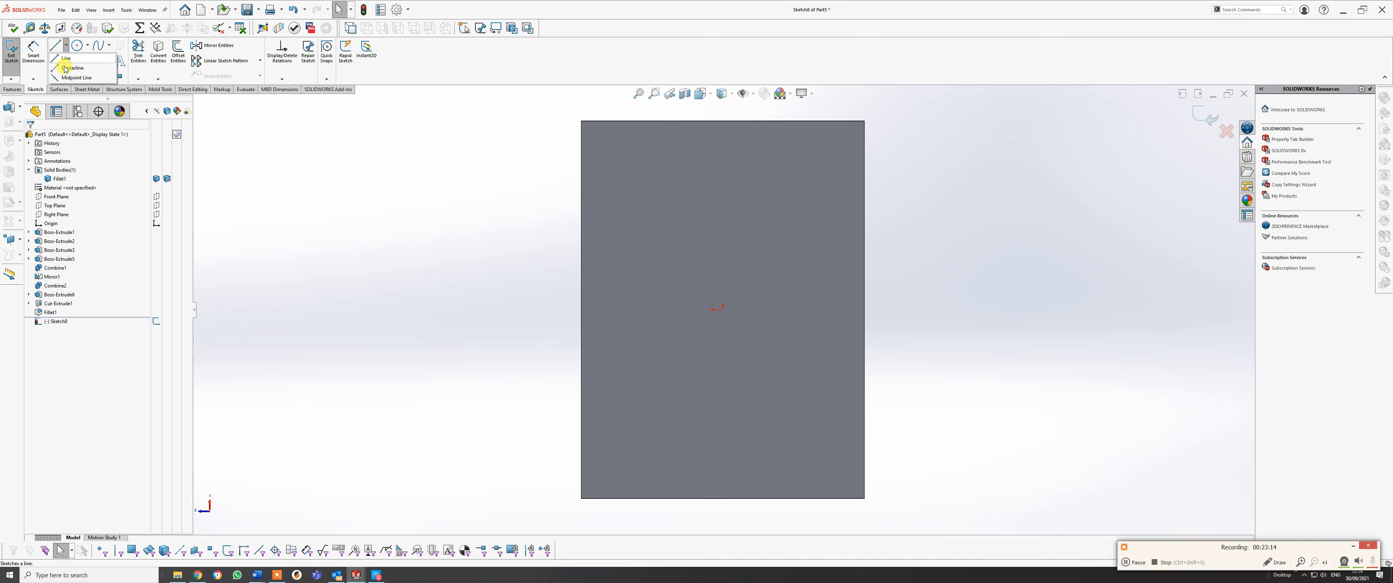
pyautogui.click(68, 68)
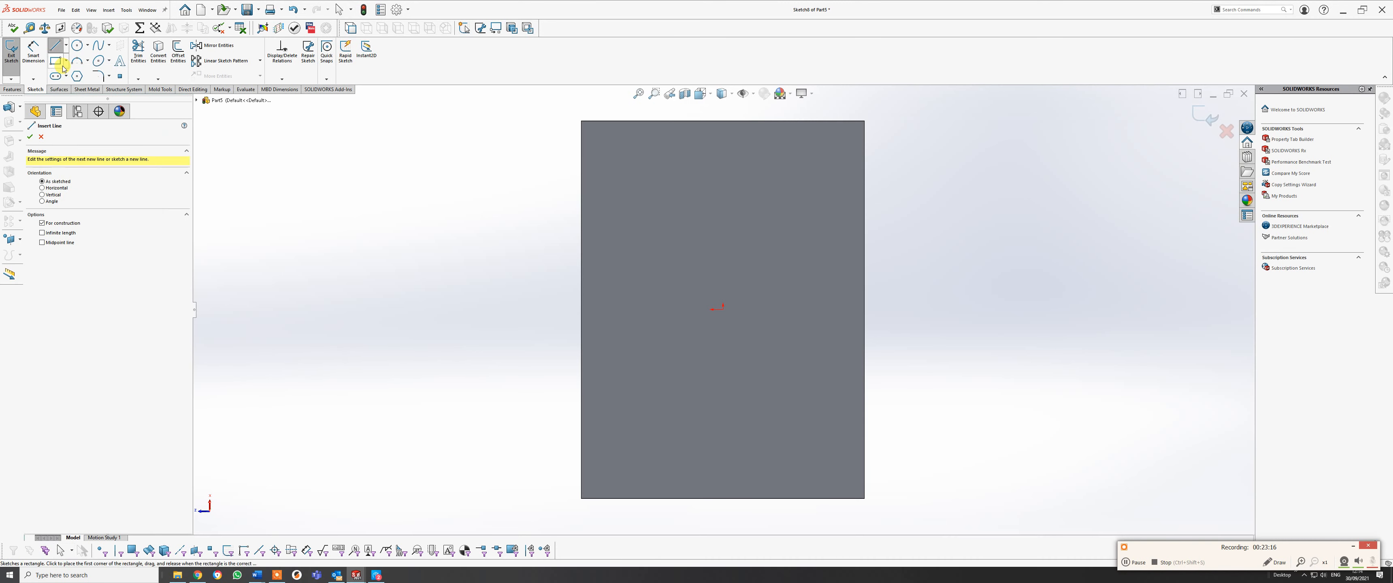
pyautogui.click(581, 310)
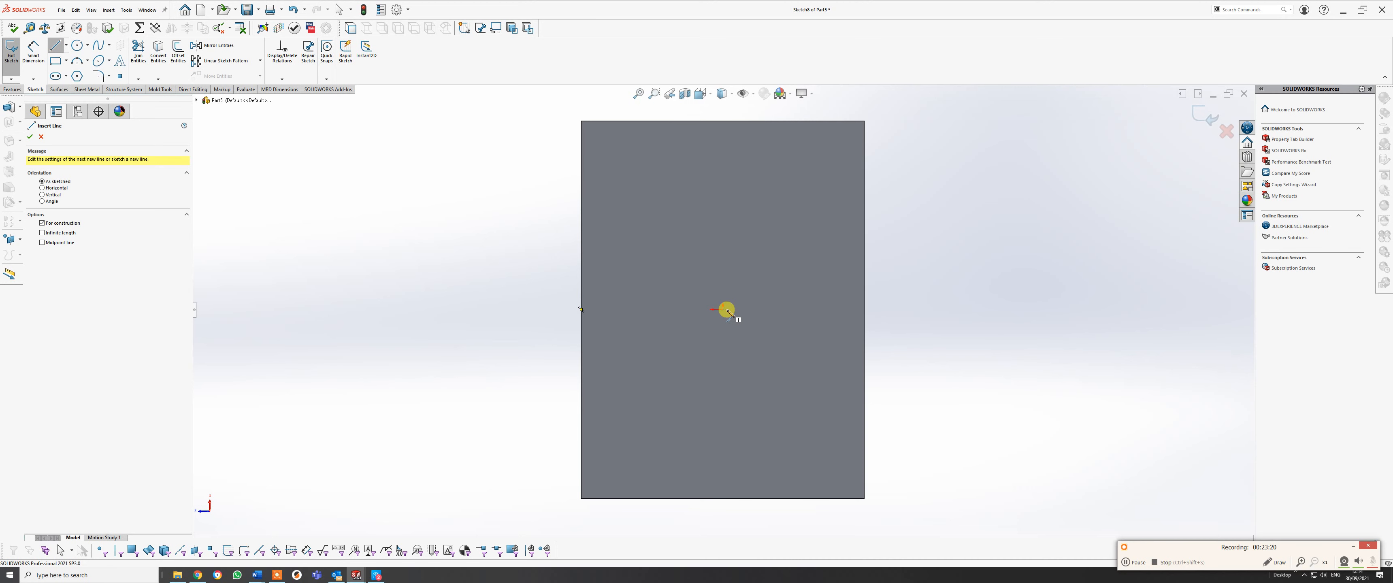
pyautogui.click(582, 310)
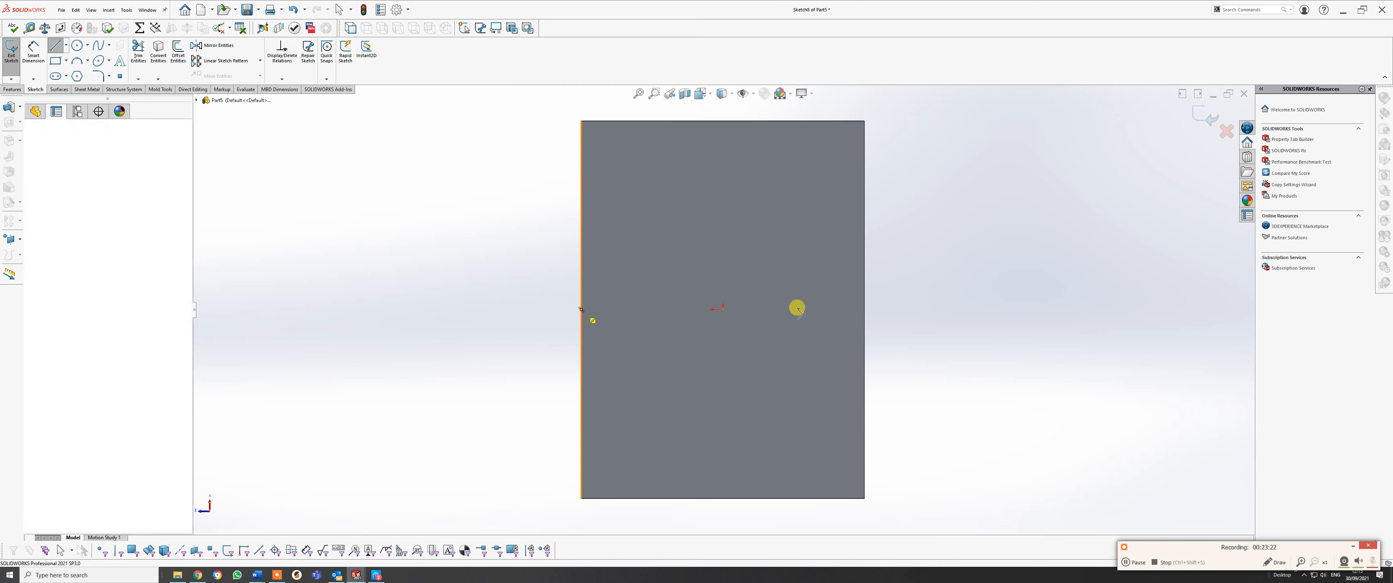
pyautogui.click(865, 310)
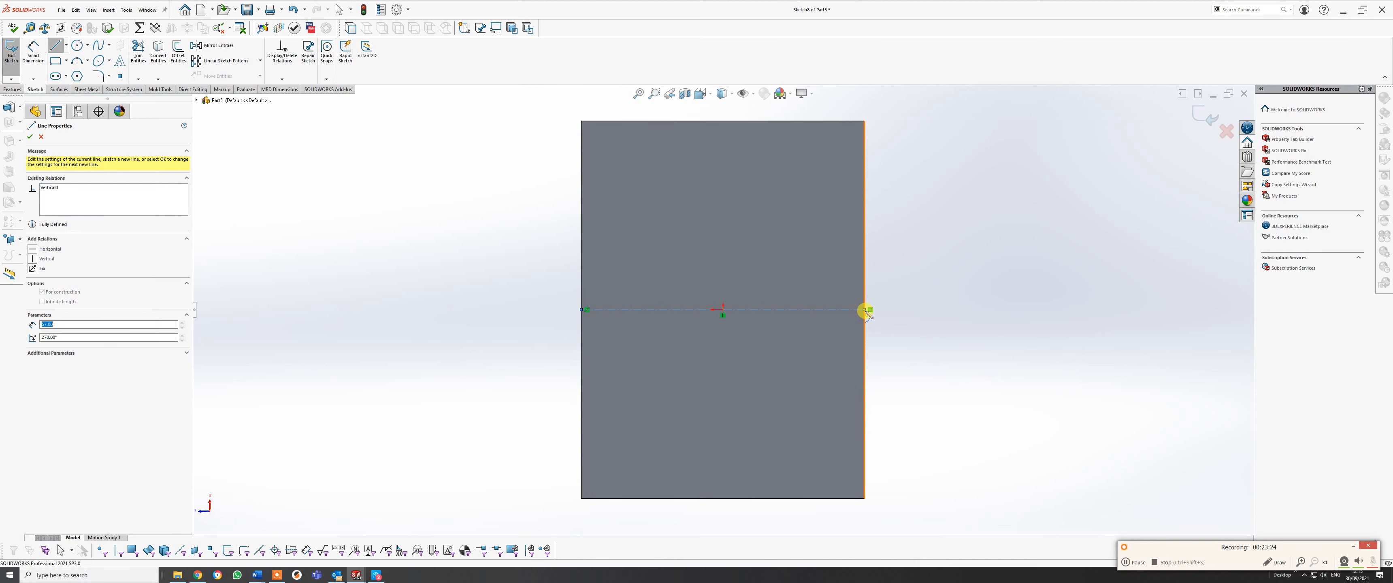
pyautogui.rightClick(880, 317)
pyautogui.click(901, 327)
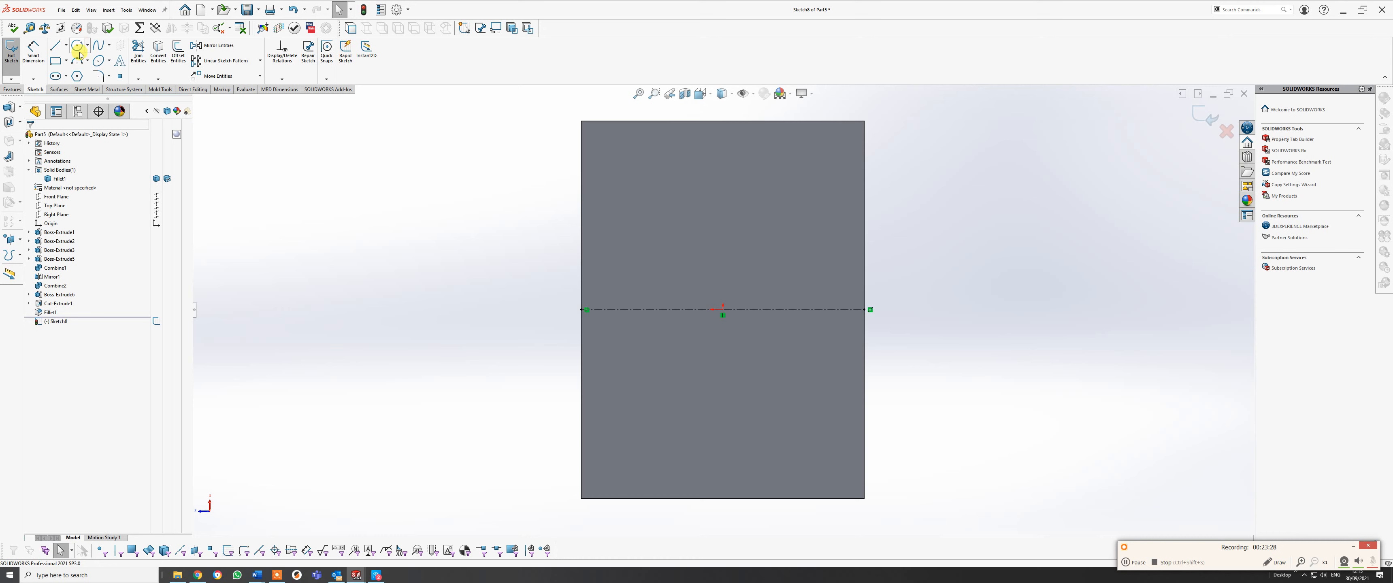
# Sketch a horizontal straight slot along the centerline, about 16 mm wide and 72 mm between arc centres, extending past both sides of the base.
pyautogui.click(56, 76)
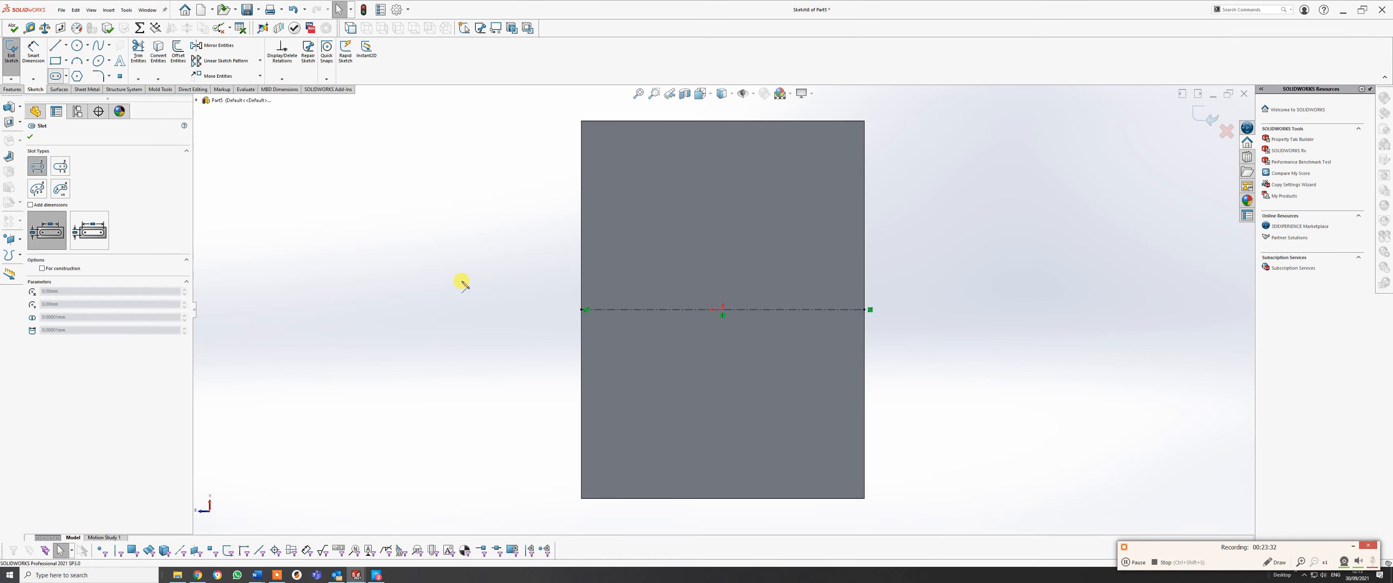
pyautogui.click(540, 310)
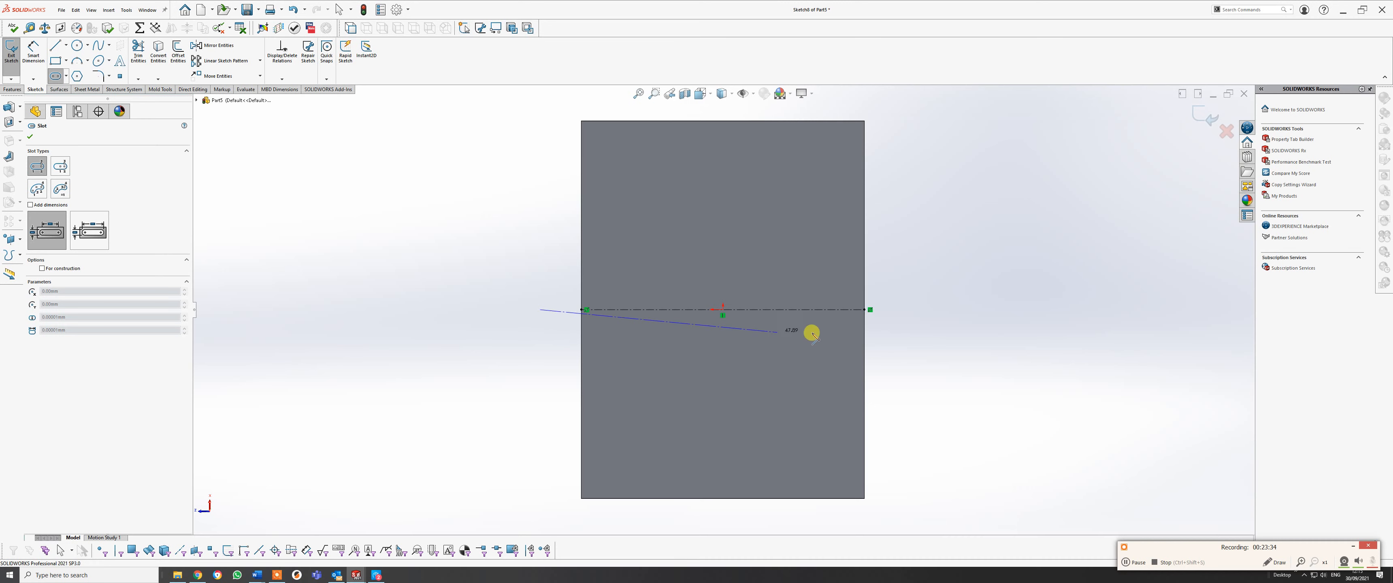
pyautogui.click(897, 310)
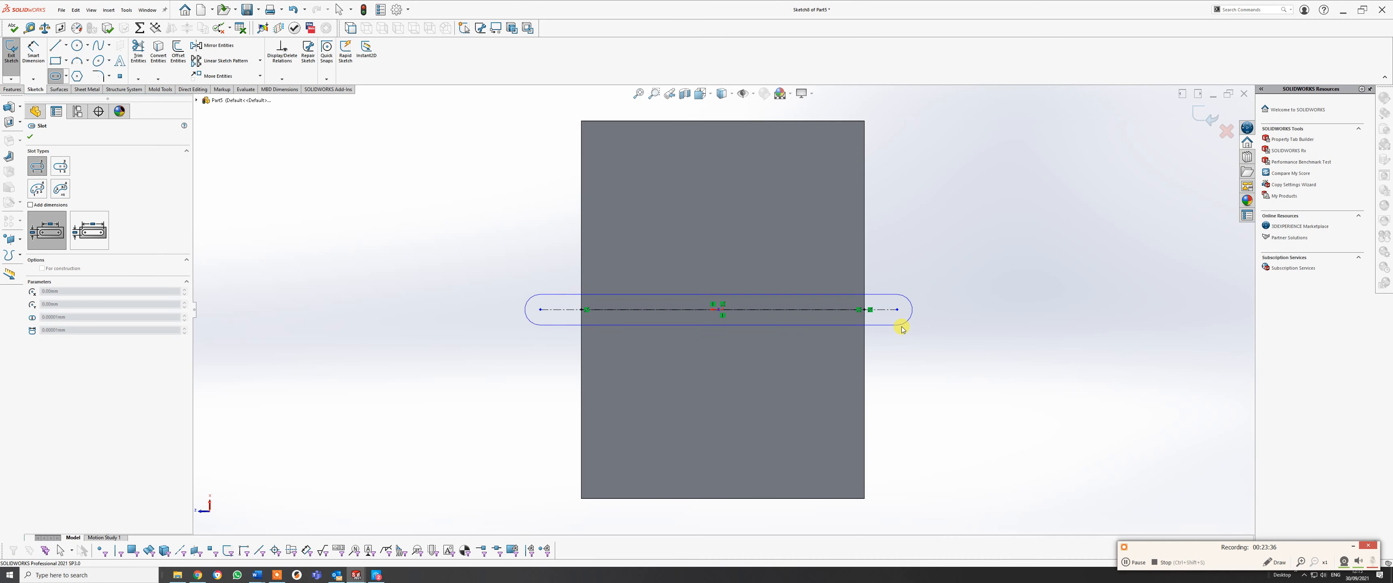
pyautogui.click(902, 353)
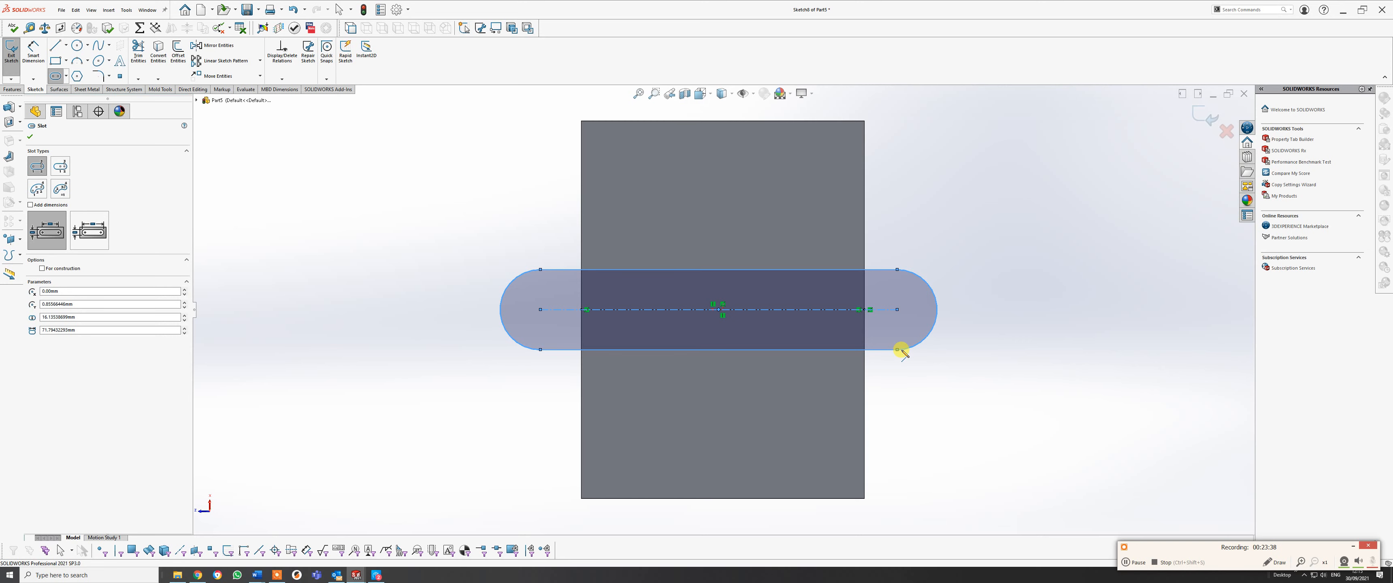
pyautogui.rightClick(902, 353)
pyautogui.click(925, 355)
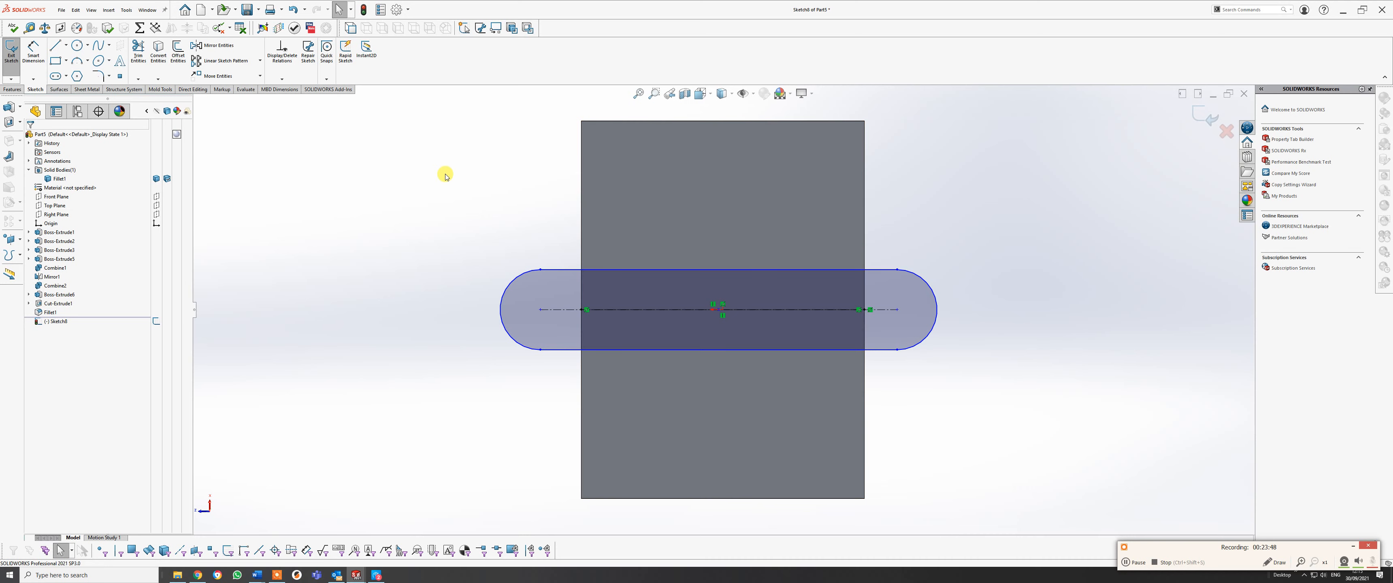
# Draw a vertical centerline across the underside face between the midpoints of its two horizontal edges.
pyautogui.click(62, 50)
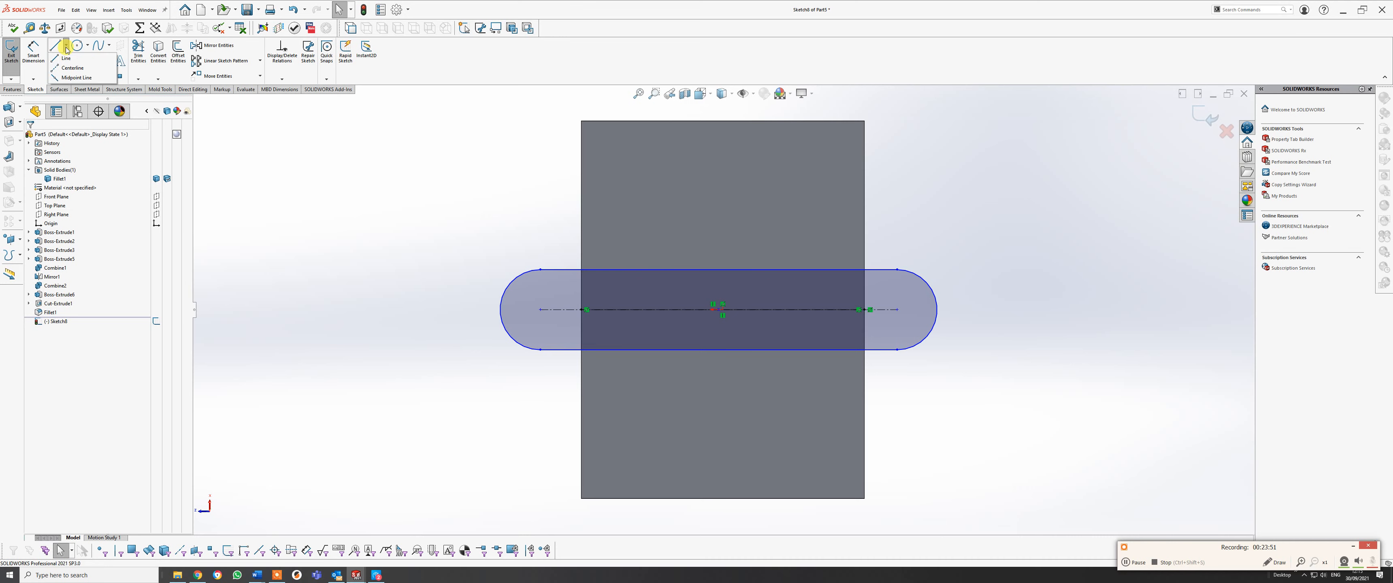
pyautogui.click(724, 121)
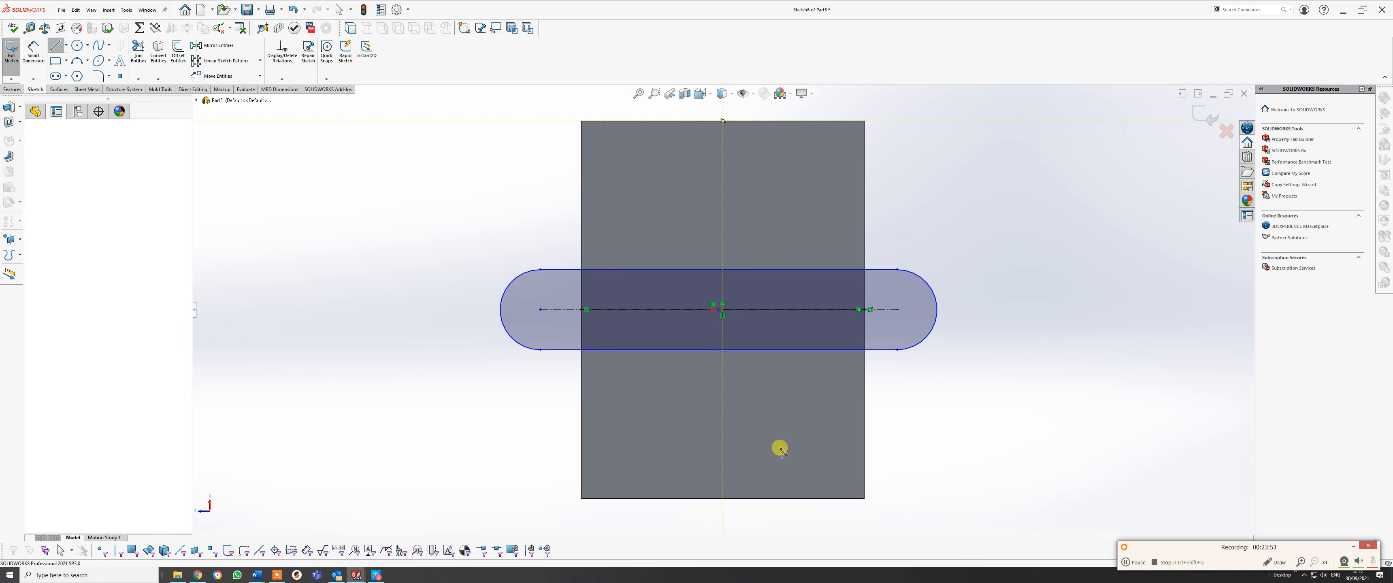
pyautogui.click(723, 499)
pyautogui.rightClick(723, 498)
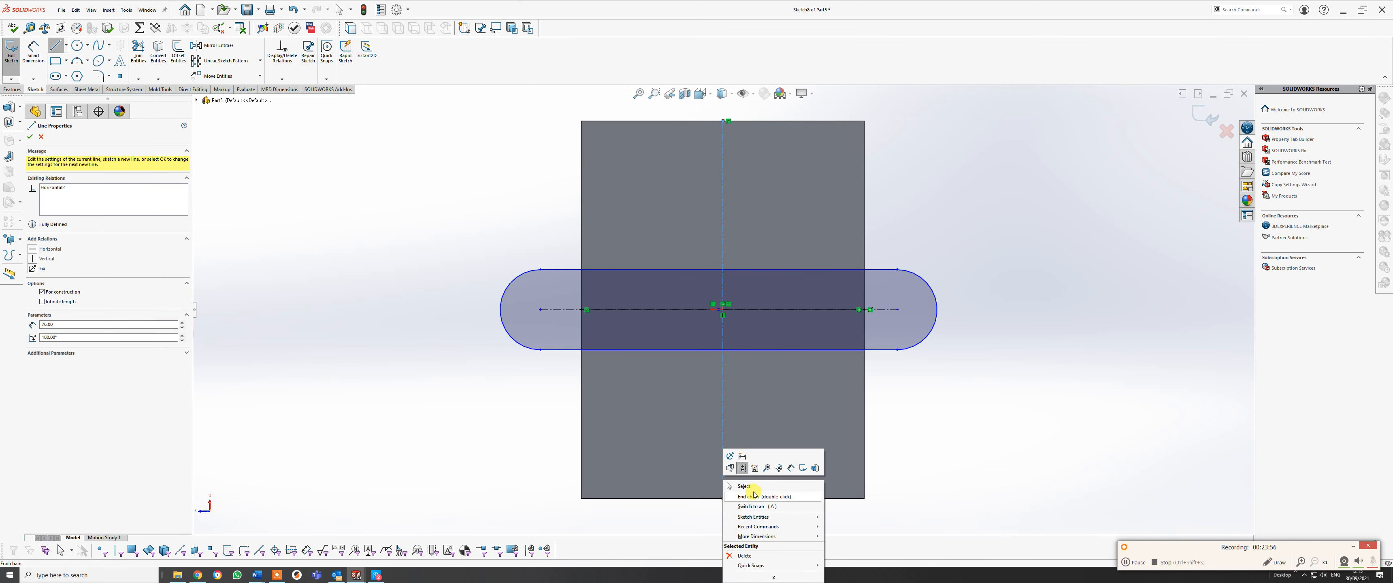
pyautogui.click(752, 485)
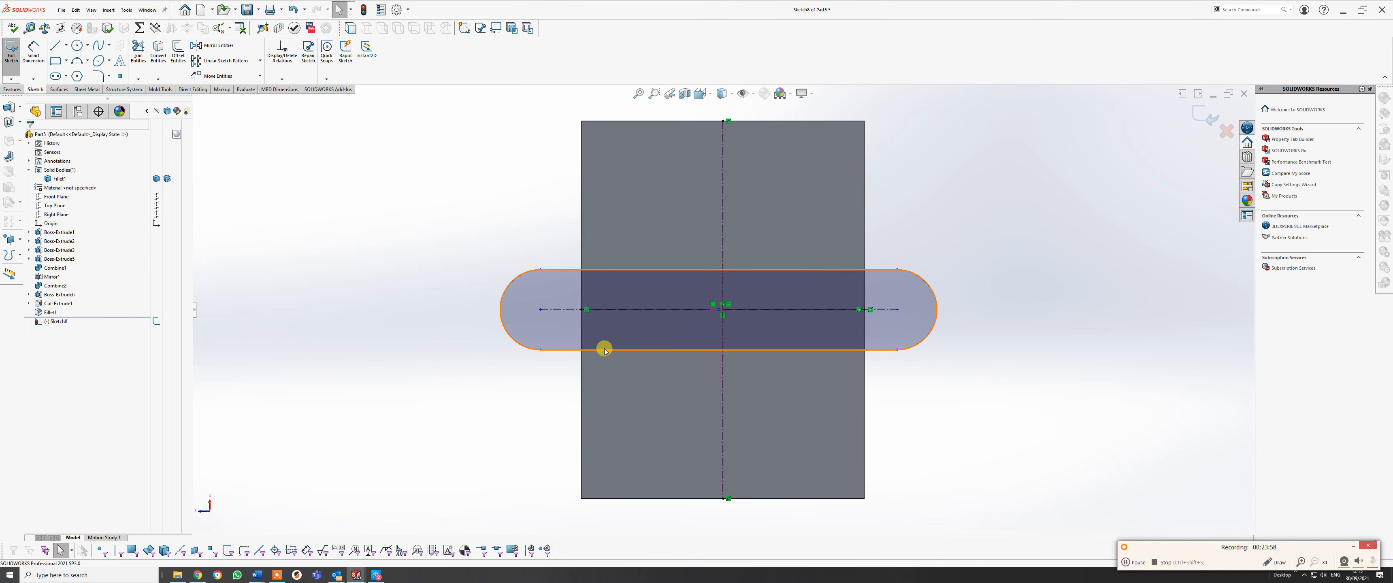
# Make the slot's two arc centres symmetric about the vertical centerline.
pyautogui.click(539, 314)
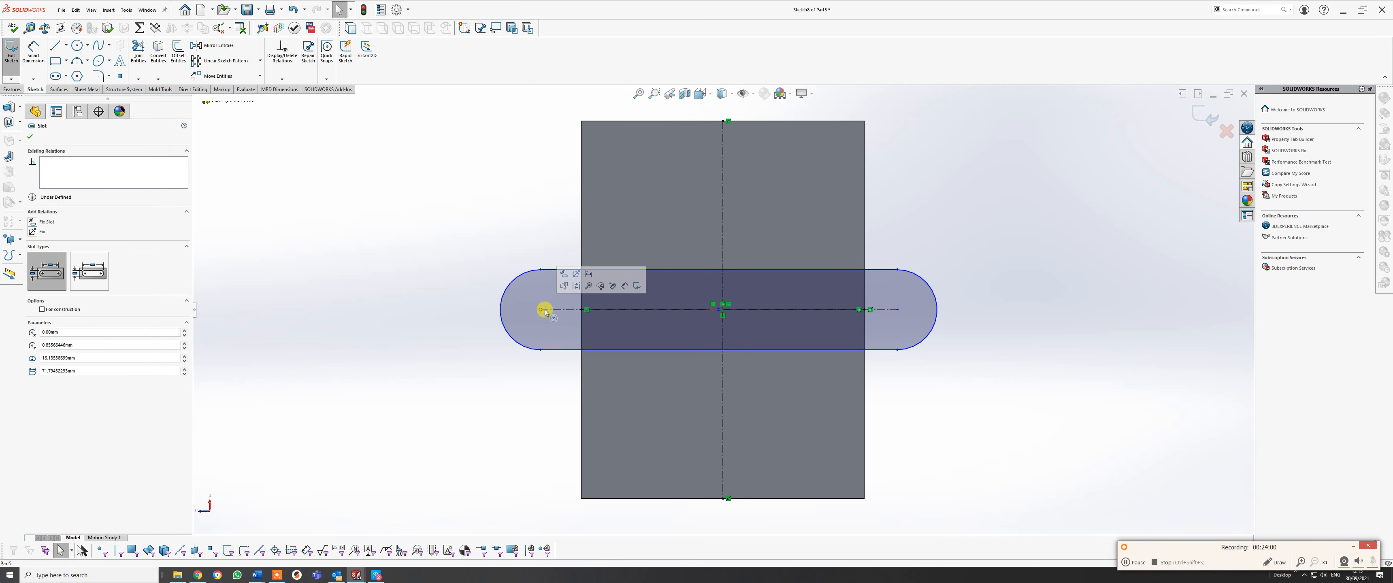
pyautogui.keyDown('ctrl'); pyautogui.click(725, 255); pyautogui.keyUp('ctrl')
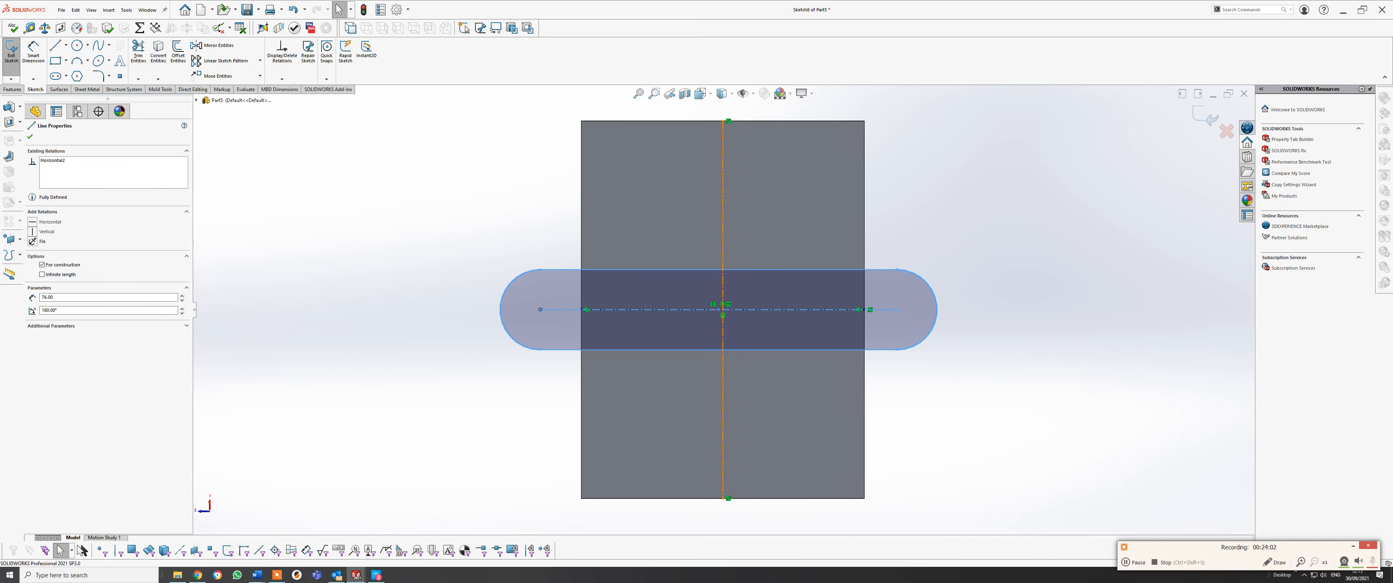
pyautogui.keyDown('ctrl'); pyautogui.click(897, 310); pyautogui.keyUp('ctrl')
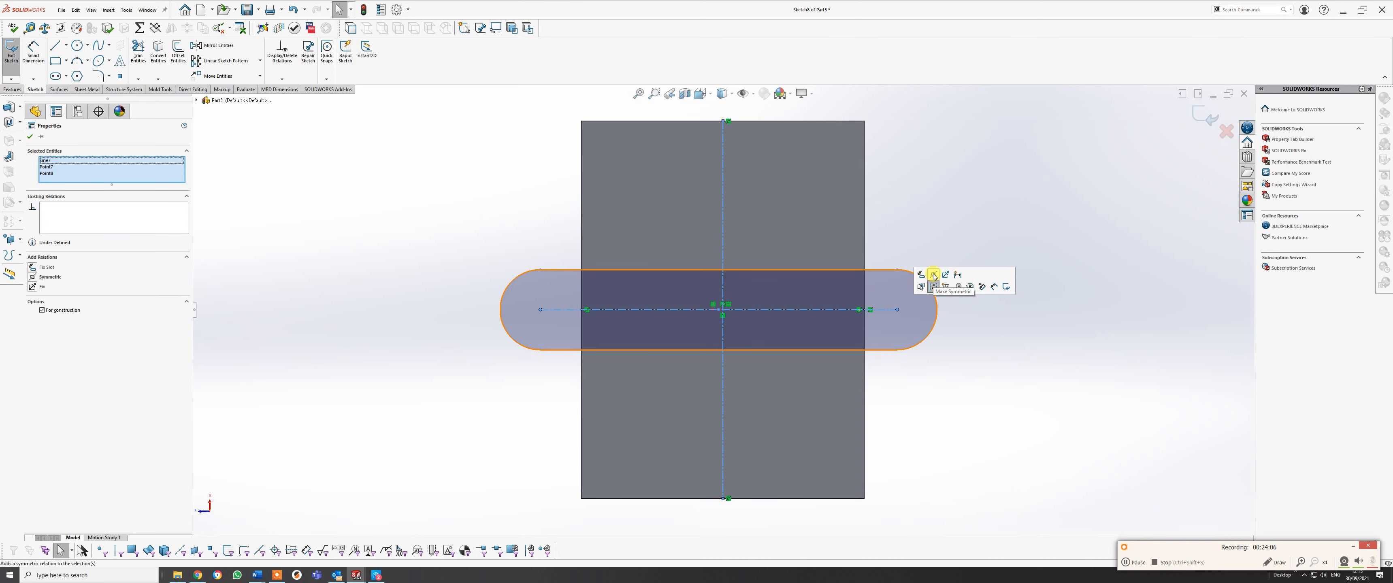
pyautogui.click(933, 276)
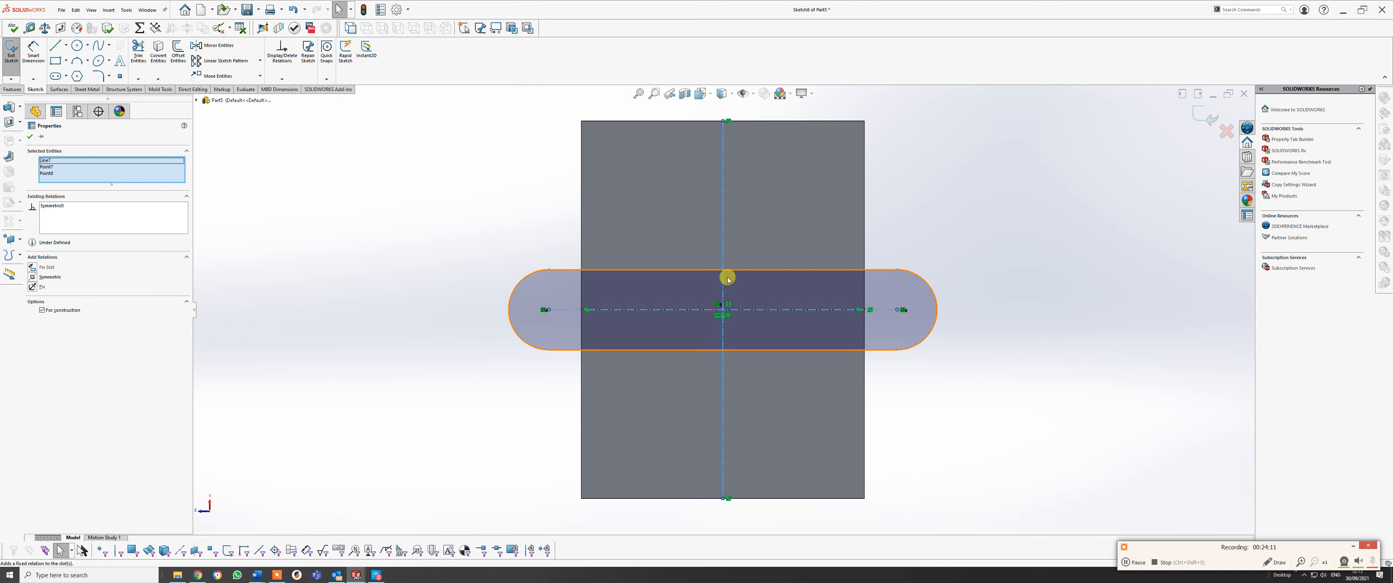
pyautogui.click(476, 216)
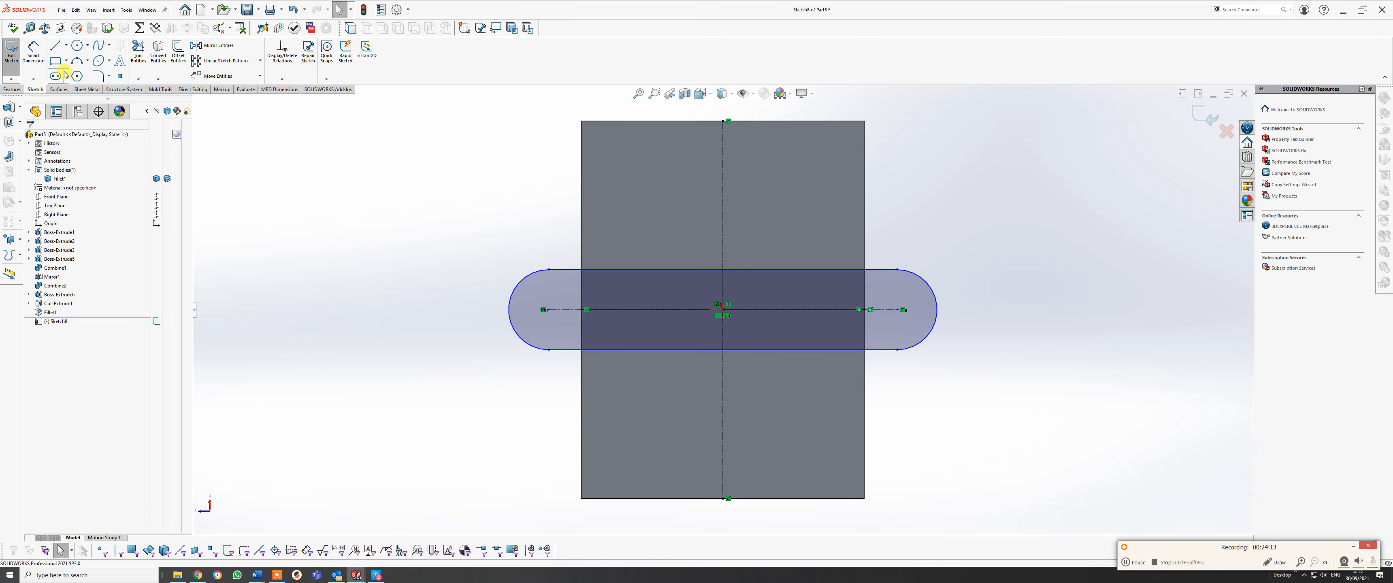
# Dimension the radius of the slot's end arc and set it to 32 mm.
pyautogui.click(33, 51)
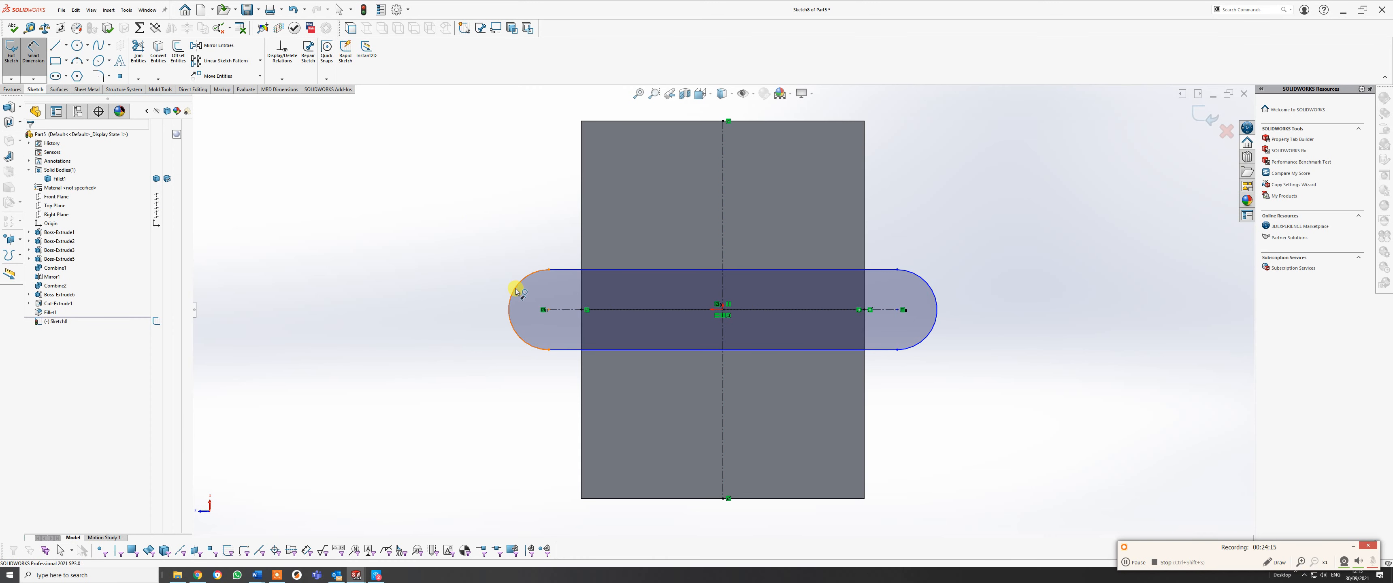
pyautogui.click(516, 292)
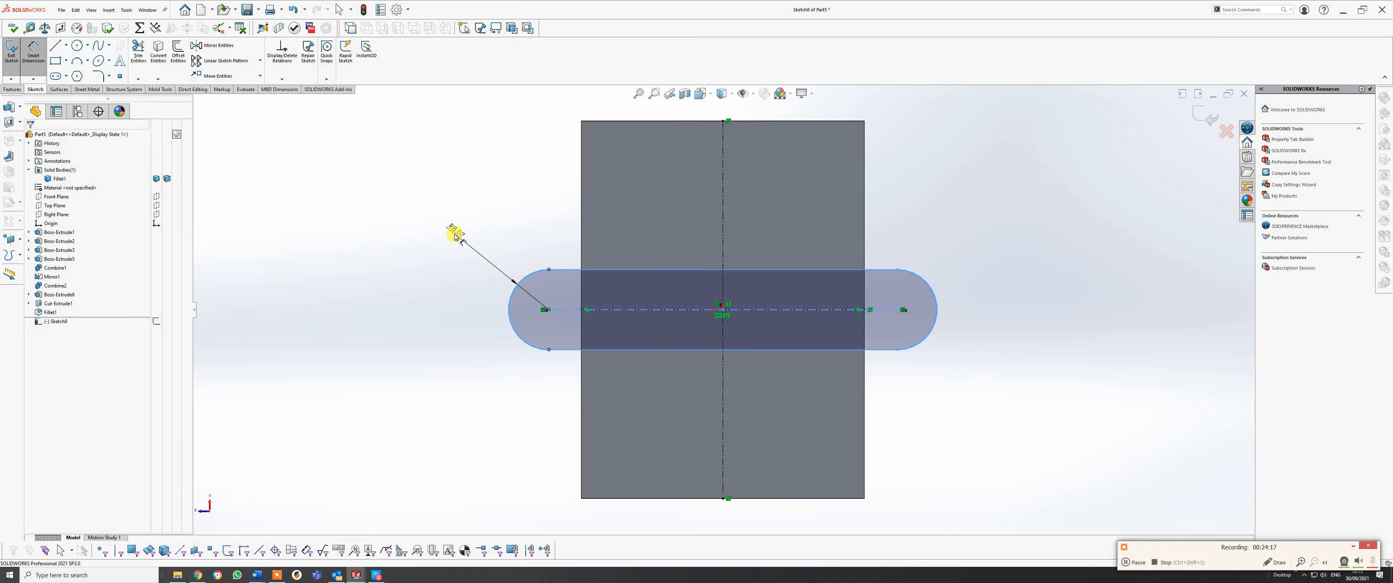
pyautogui.click(456, 234)
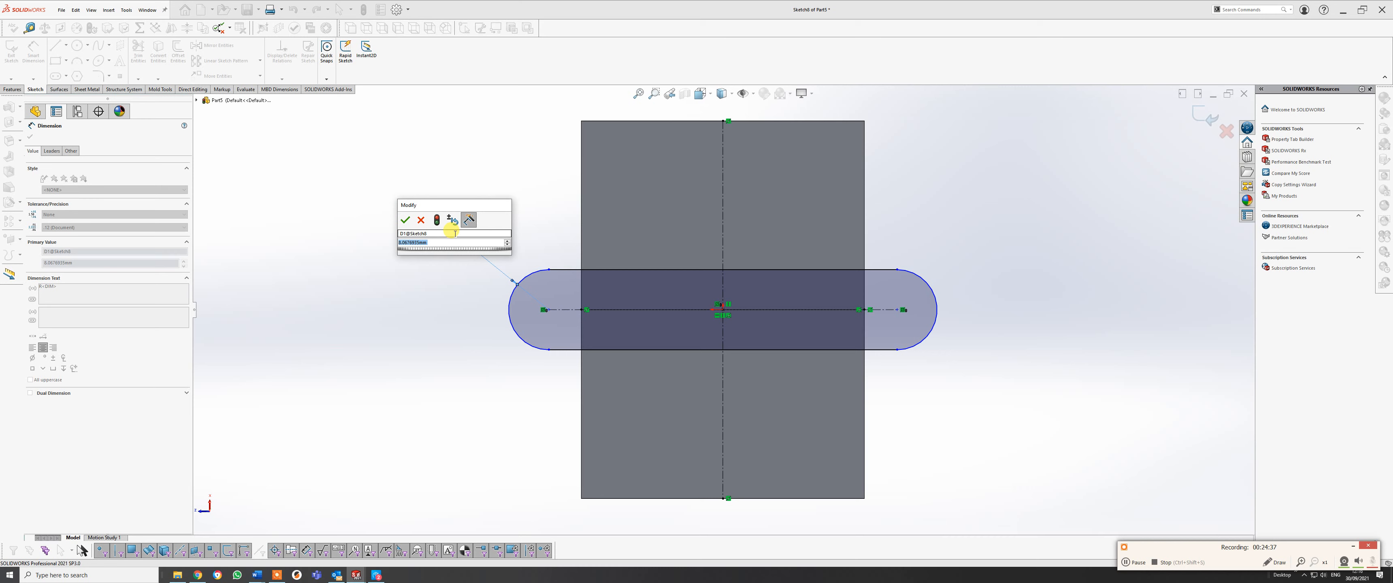
pyautogui.write('32')
pyautogui.press('Return')
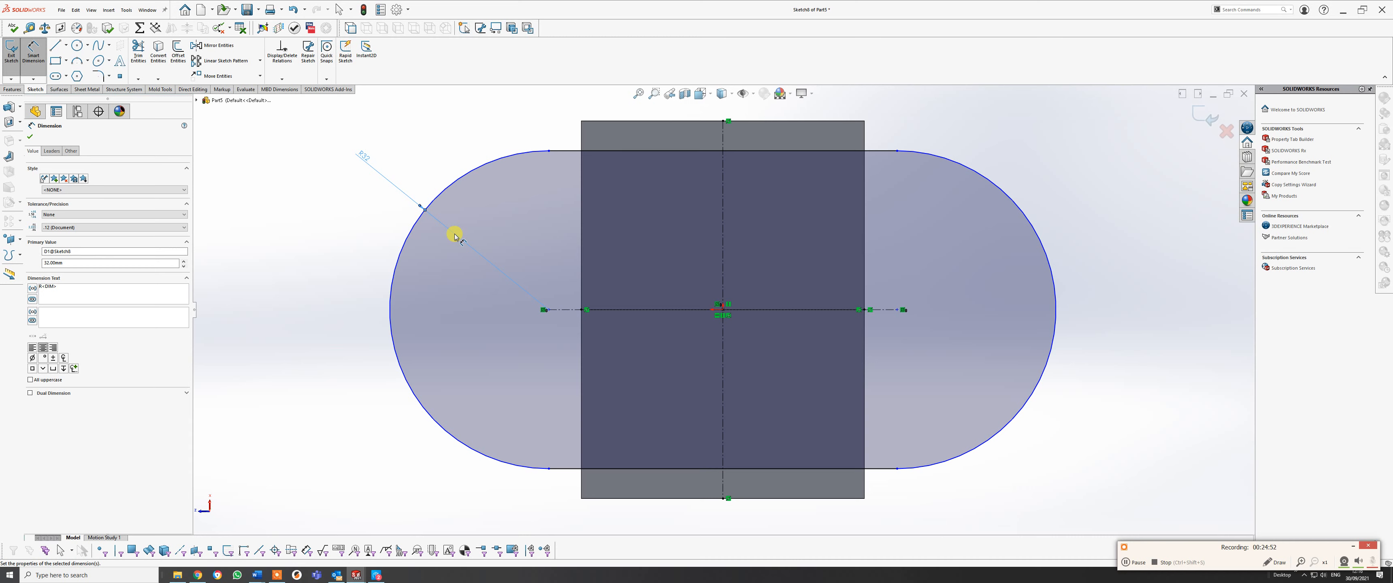
# Change the slot's end arc radius to 16 mm.
pyautogui.doubleClick(363, 157)
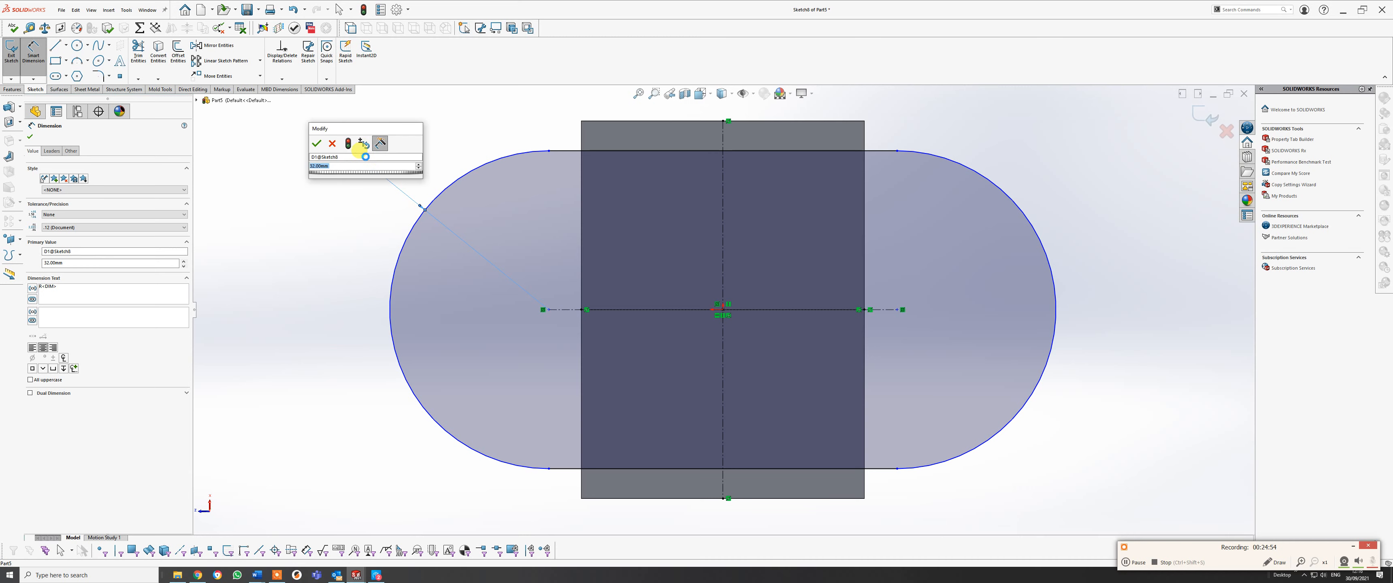
pyautogui.write('16')
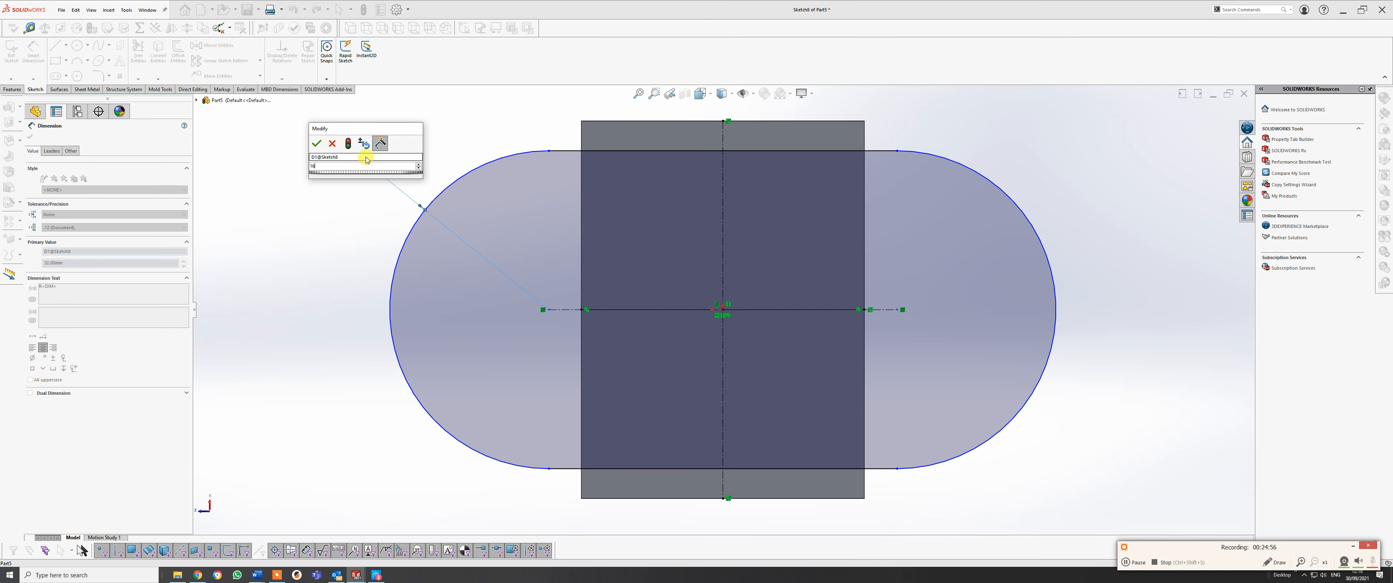
pyautogui.press('Return')
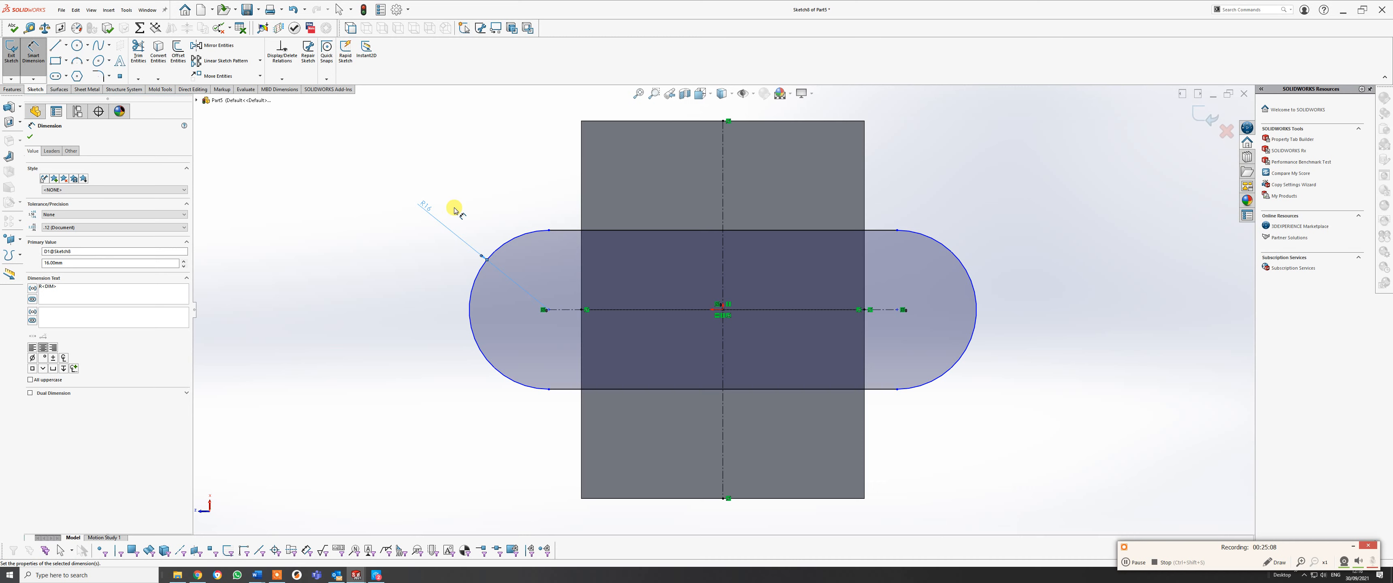
# Dimension the distance between the slot's two arc centres and set it to 76 mm.
pyautogui.click(549, 313)
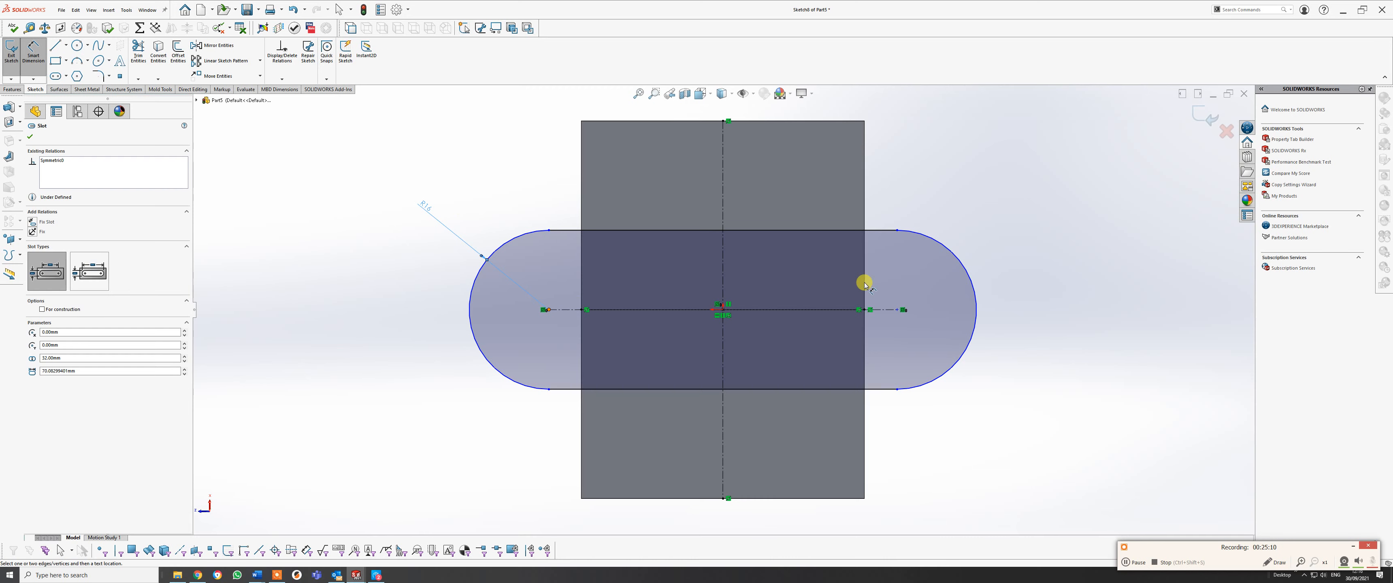
pyautogui.click(899, 313)
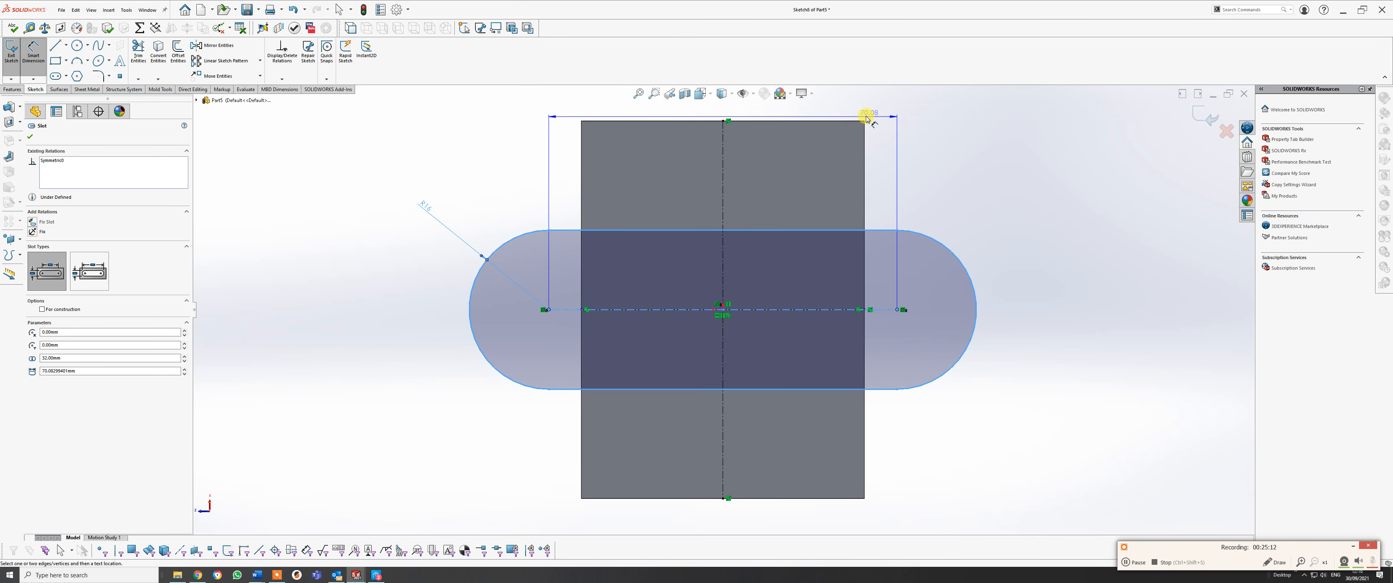
pyautogui.click(794, 114)
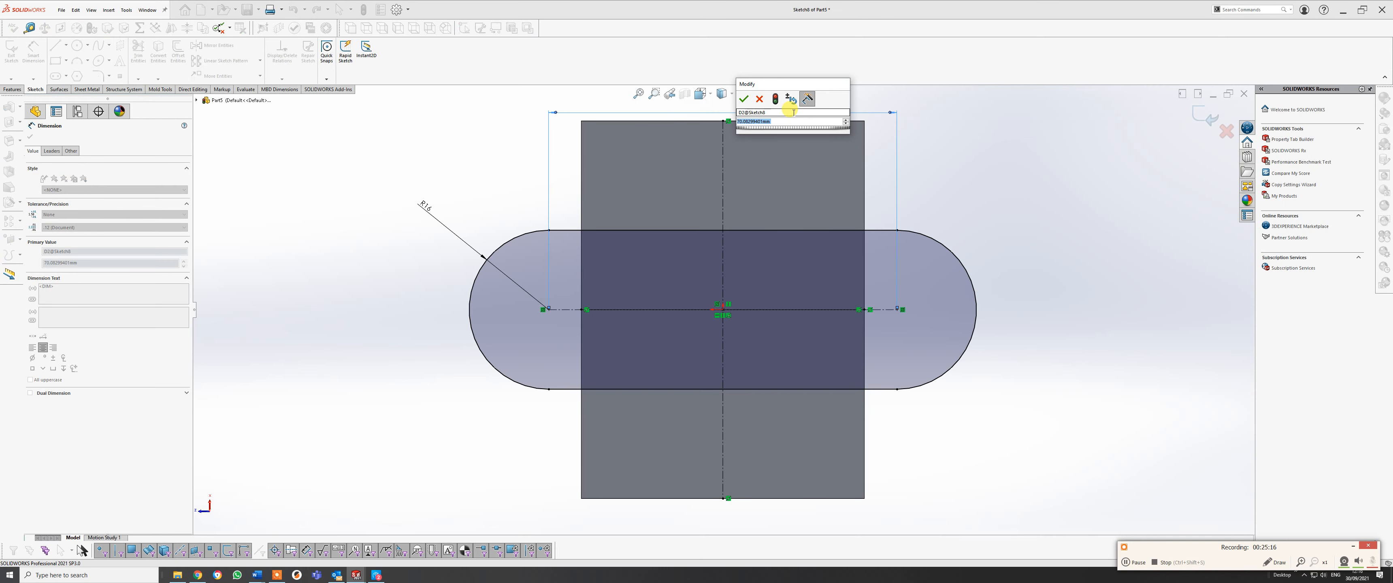
pyautogui.press('Return')
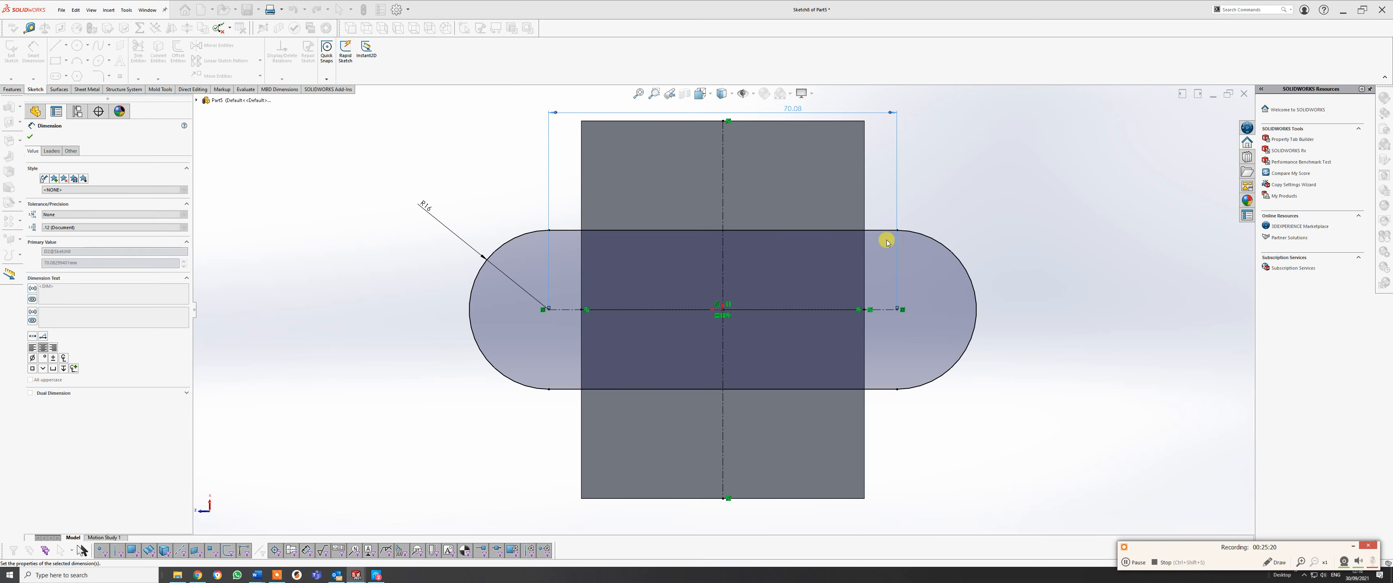
# Extrude the slot sketch 16 mm as a merged boss, with the direction reversed upward into the bracket's base.
pyautogui.moveTo(713, 211)
pyautogui.mouseDown(button='middle')
pyautogui.moveTo(763, 398)
pyautogui.moveTo(855, 345)
pyautogui.moveTo(850, 302)
pyautogui.mouseUp(button='middle')
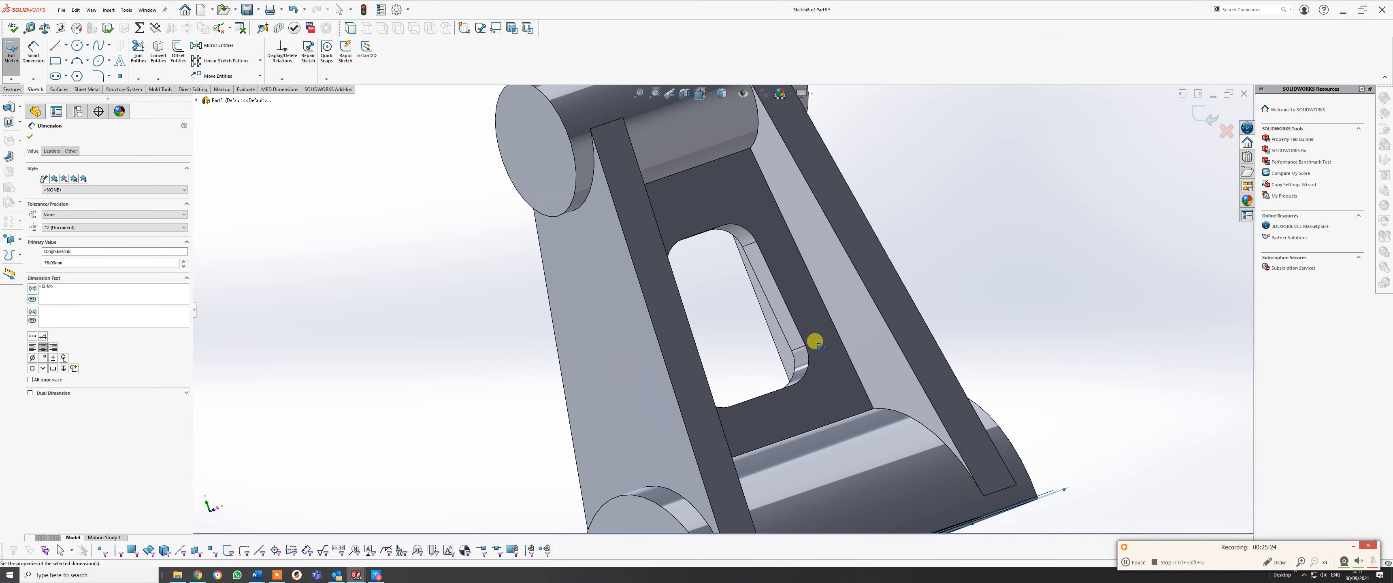
pyautogui.press('f')
pyautogui.click(8, 90)
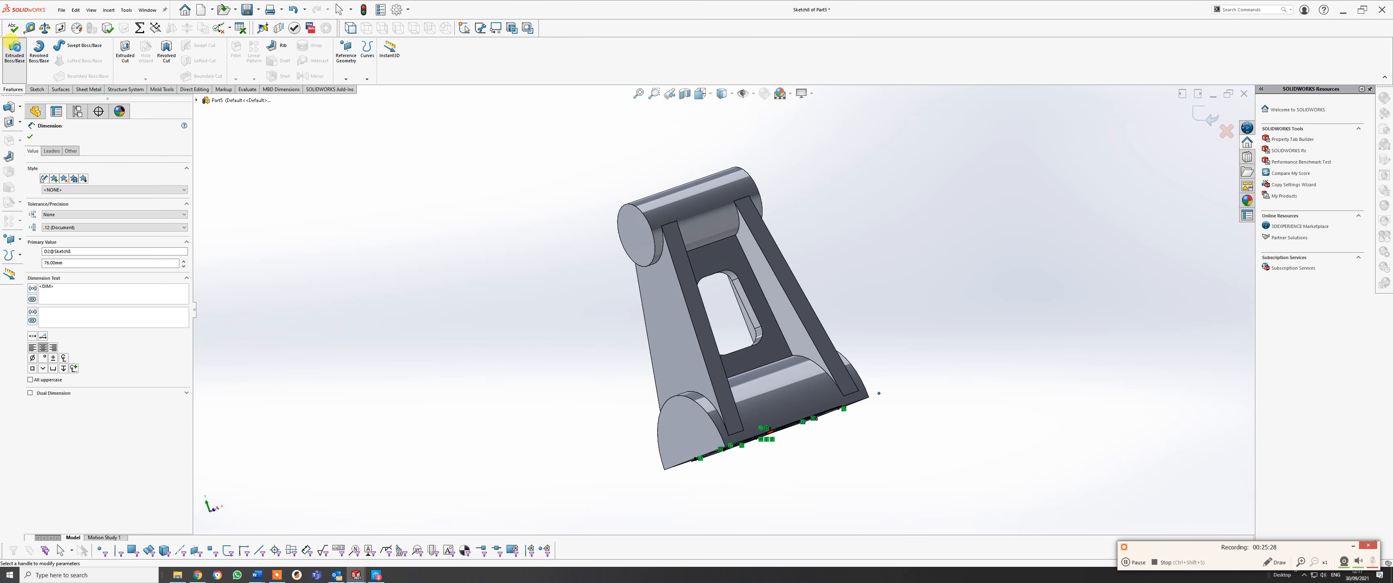
pyautogui.click(17, 50)
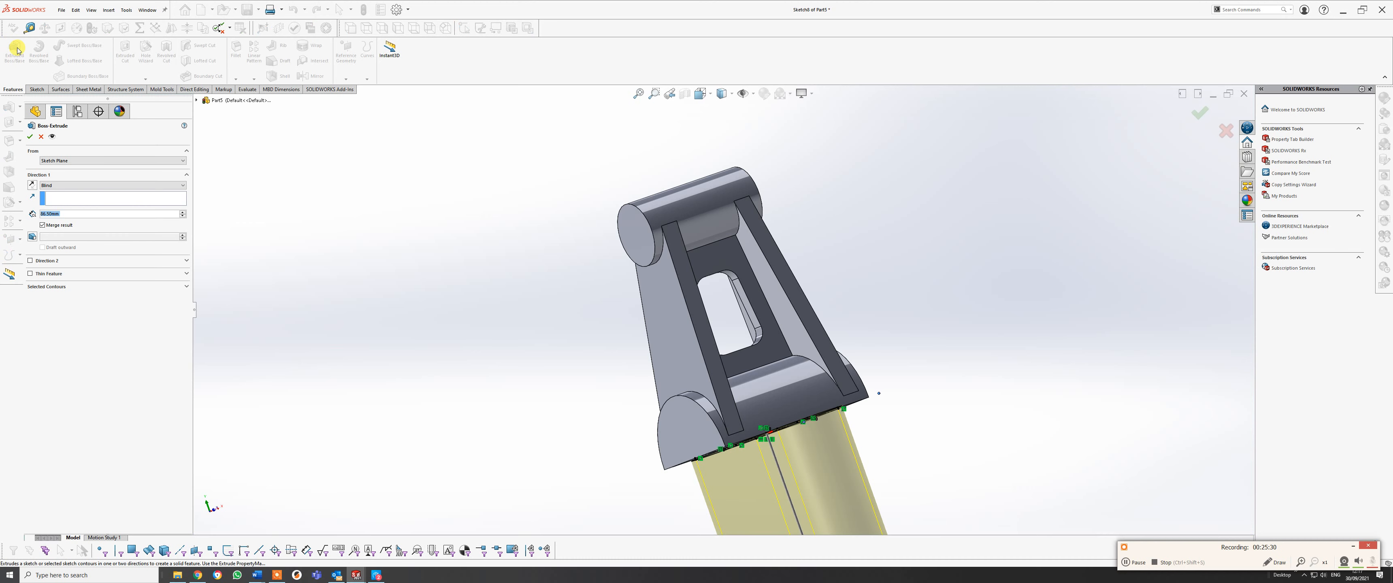
pyautogui.write('16')
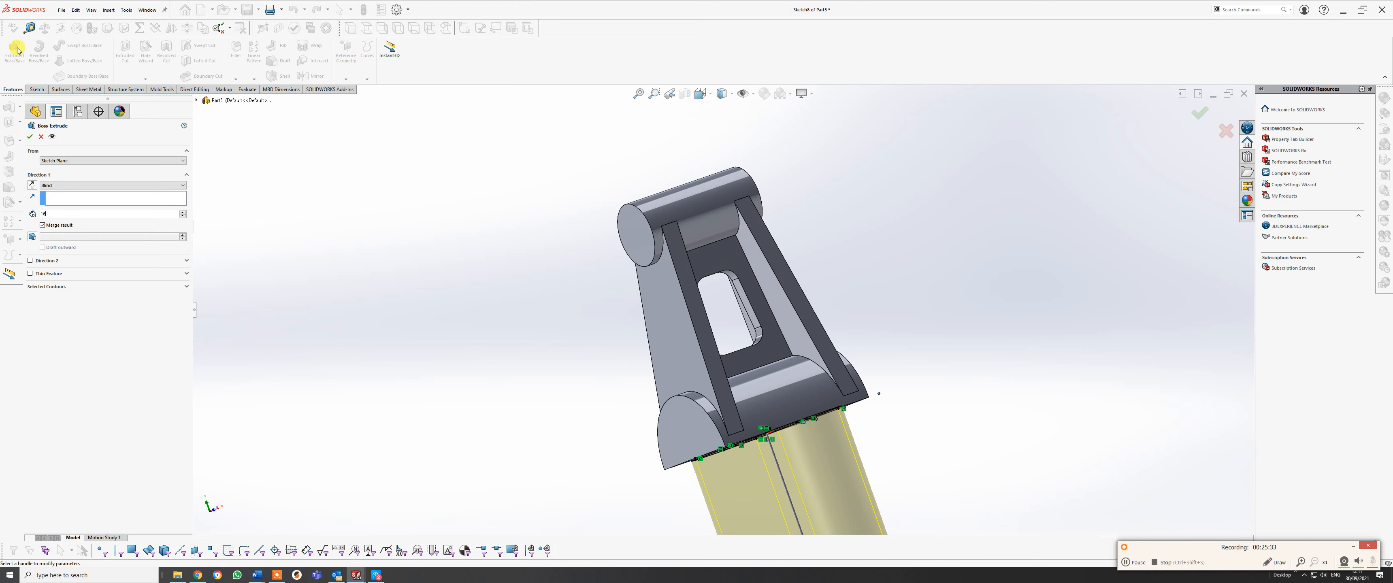
pyautogui.press('Return')
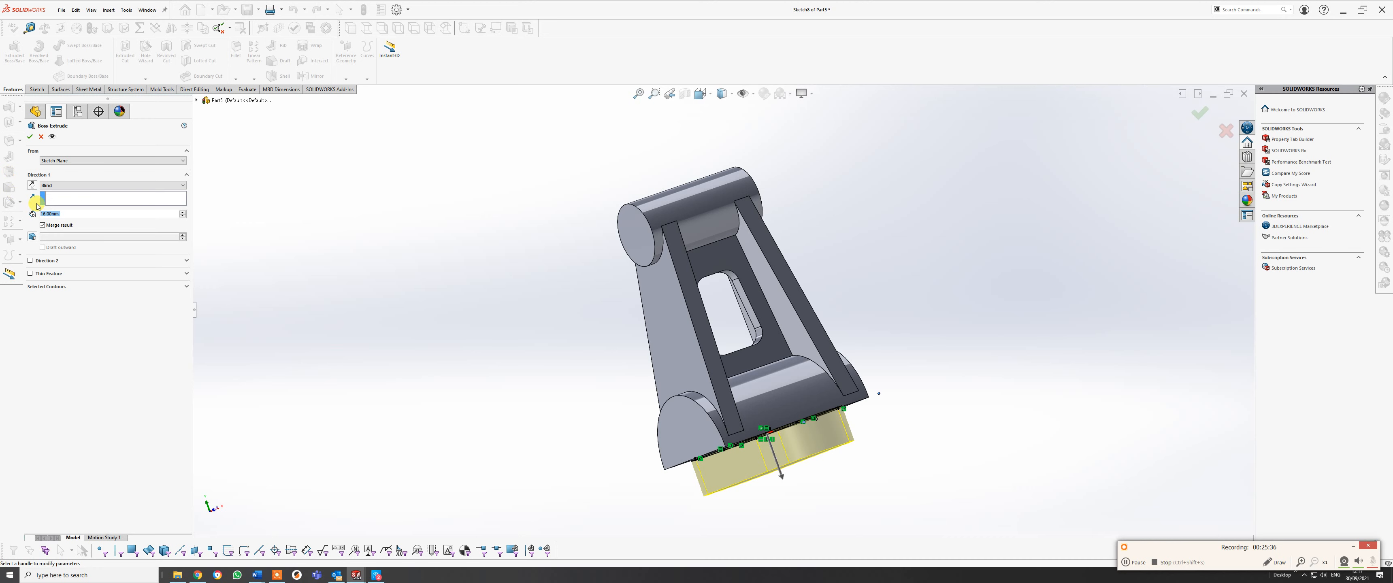
pyautogui.click(32, 186)
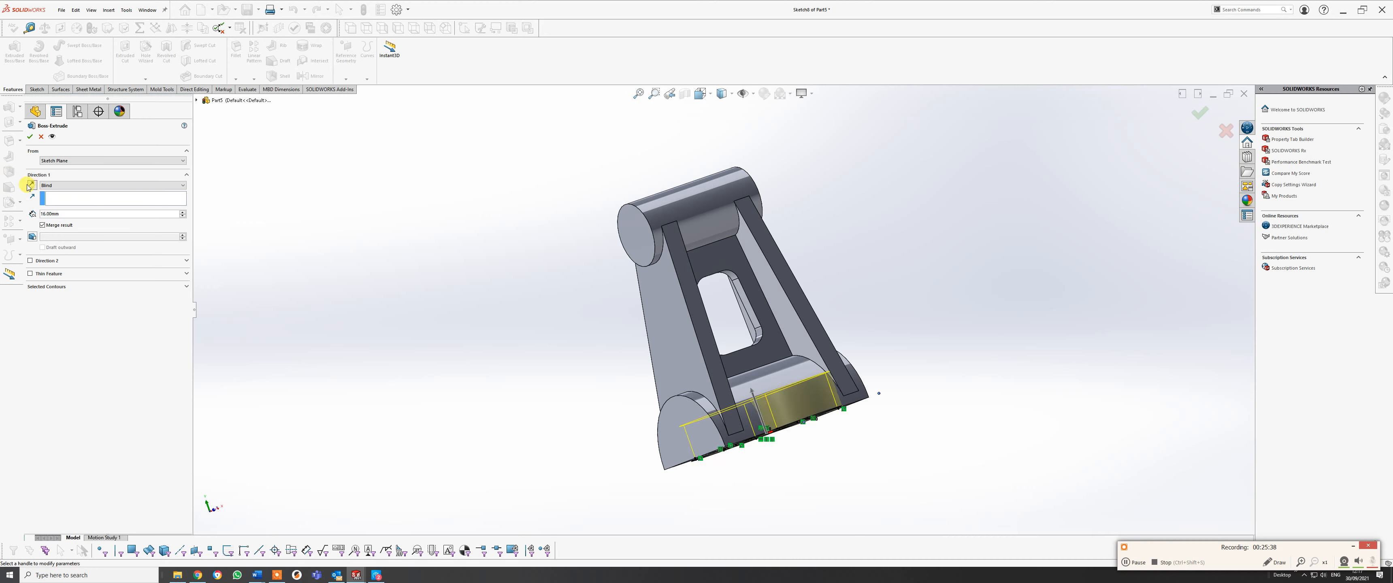
pyautogui.click(30, 138)
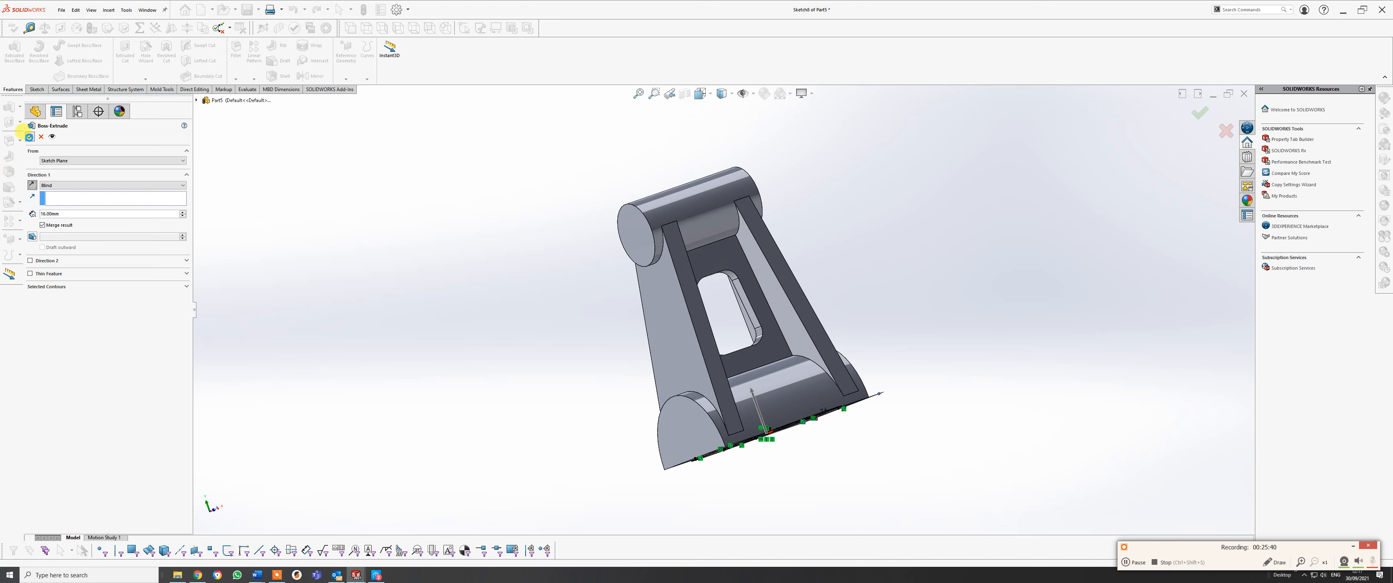
# Start a new circle sketch on the flat top face of one of the rounded mounting lugs beside the base.
pyautogui.moveTo(724, 355); pyautogui.dragTo(778, 483, button='middle')
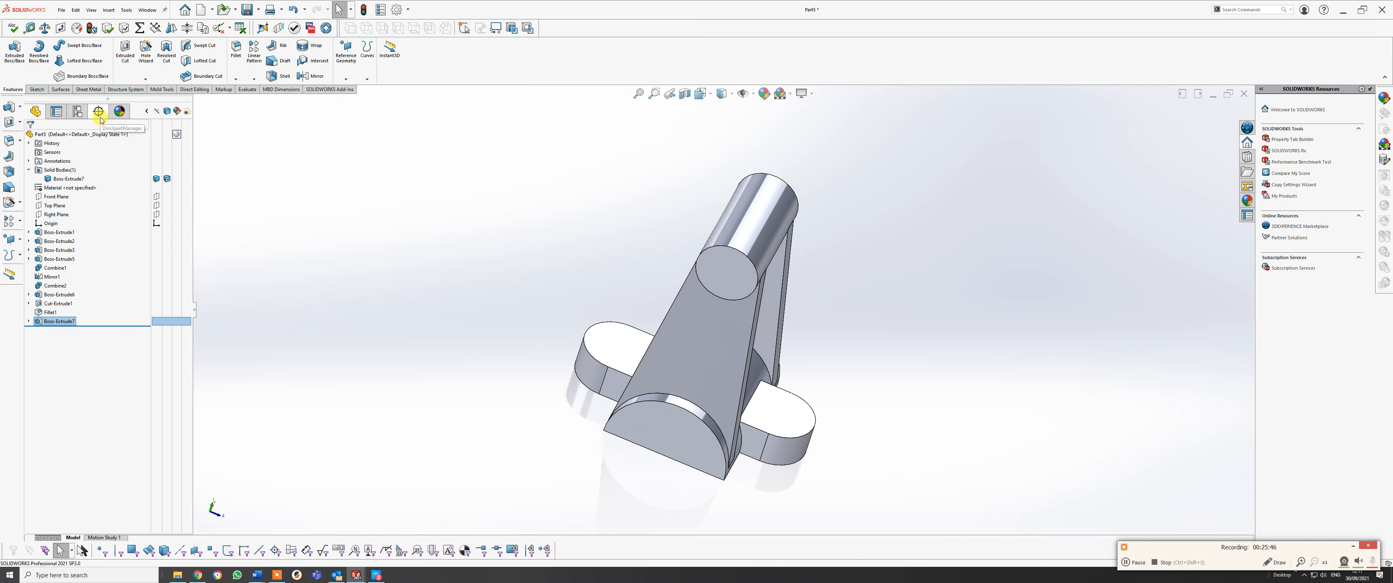
pyautogui.click(39, 90)
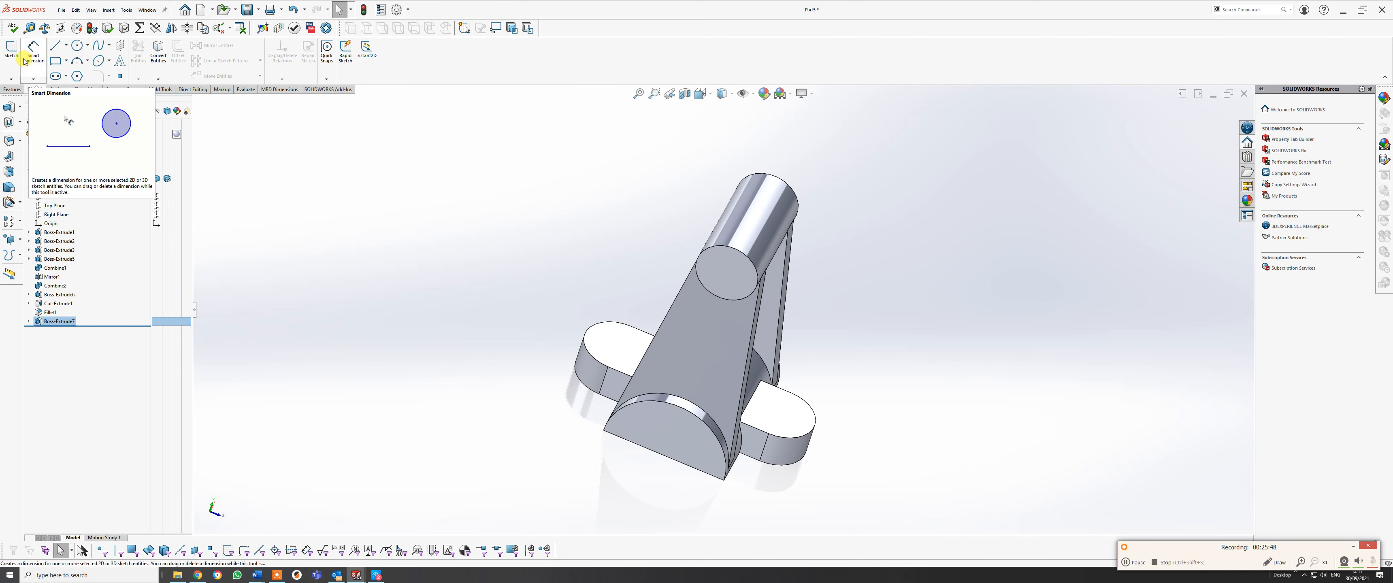
pyautogui.click(12, 53)
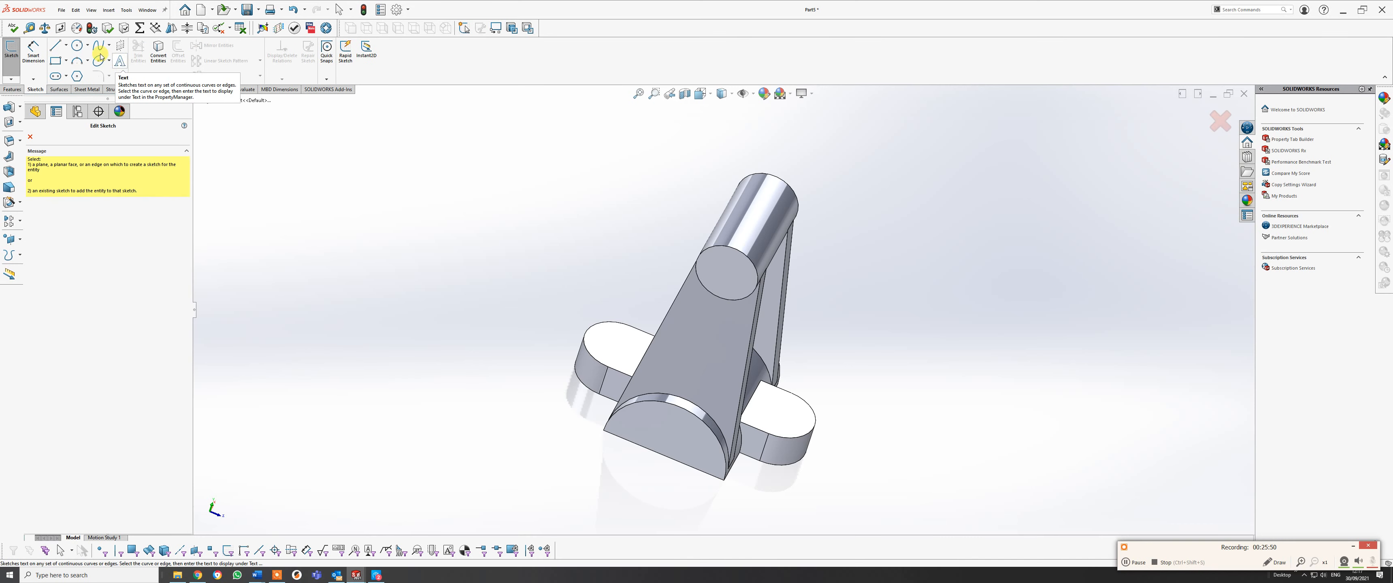
pyautogui.click(76, 46)
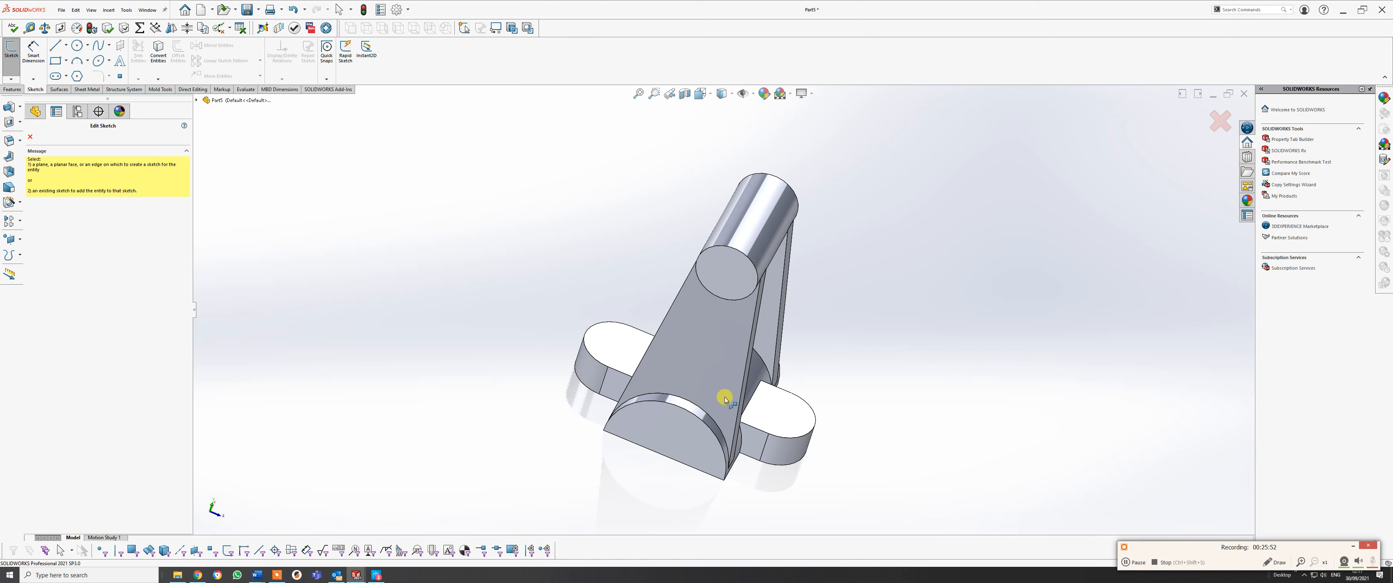
pyautogui.click(800, 414)
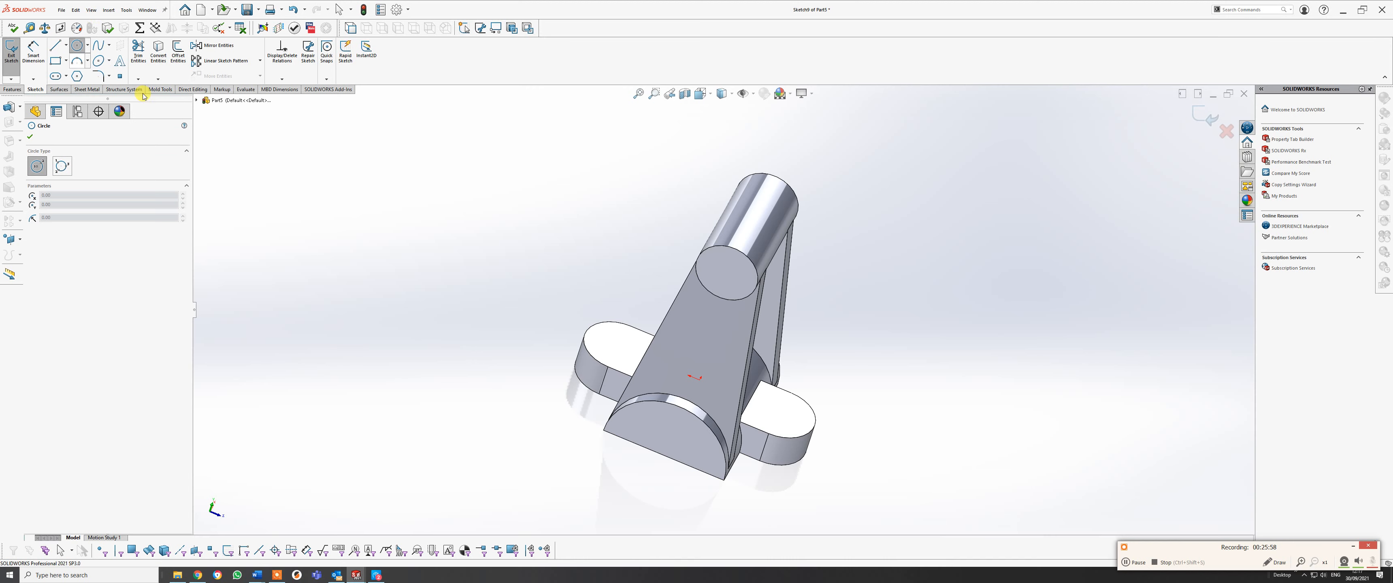
# Draw one small circle on each of the two mounting lugs, near their rounded ends.
pyautogui.click(790, 418)
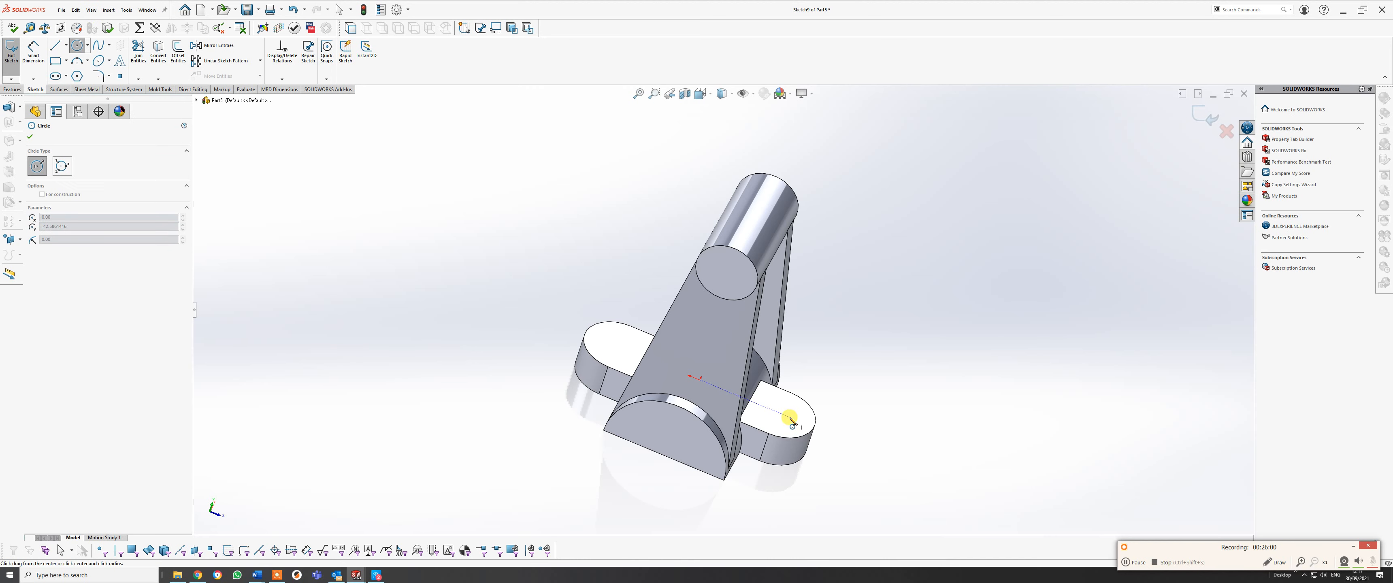
pyautogui.click(802, 422)
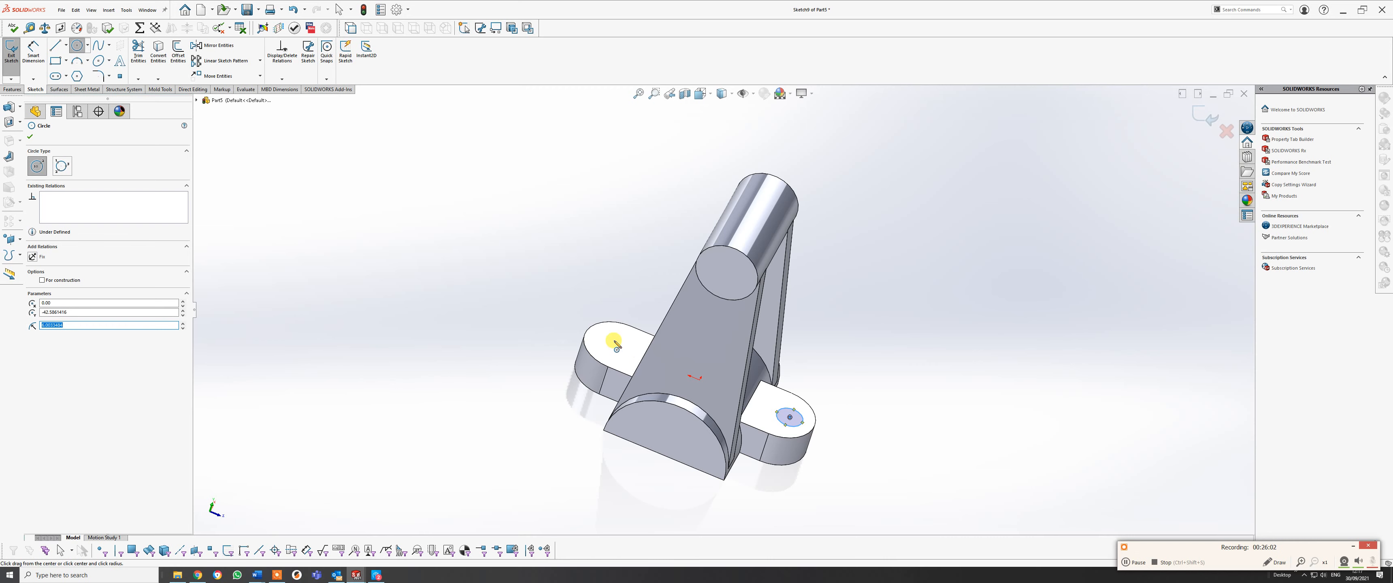
pyautogui.click(614, 340)
pyautogui.click(628, 346)
pyautogui.rightClick(628, 352)
pyautogui.click(648, 356)
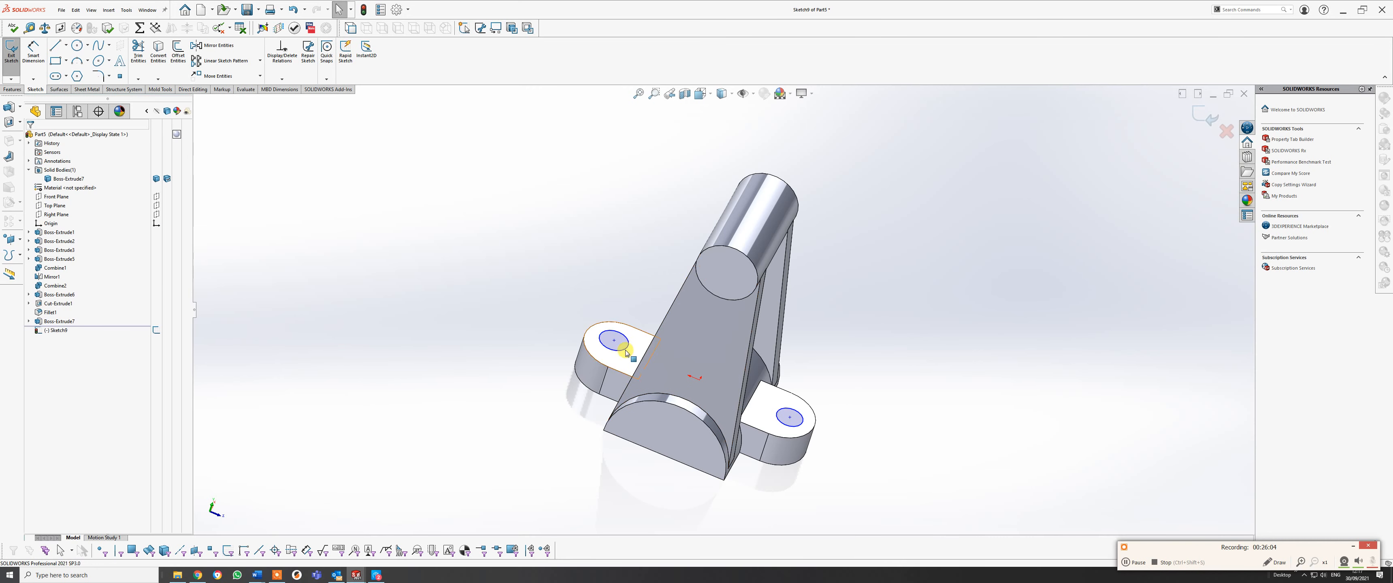
# Make each of the two sketched circles concentric with the rounded end edge of its mounting lug.
pyautogui.click(617, 354)
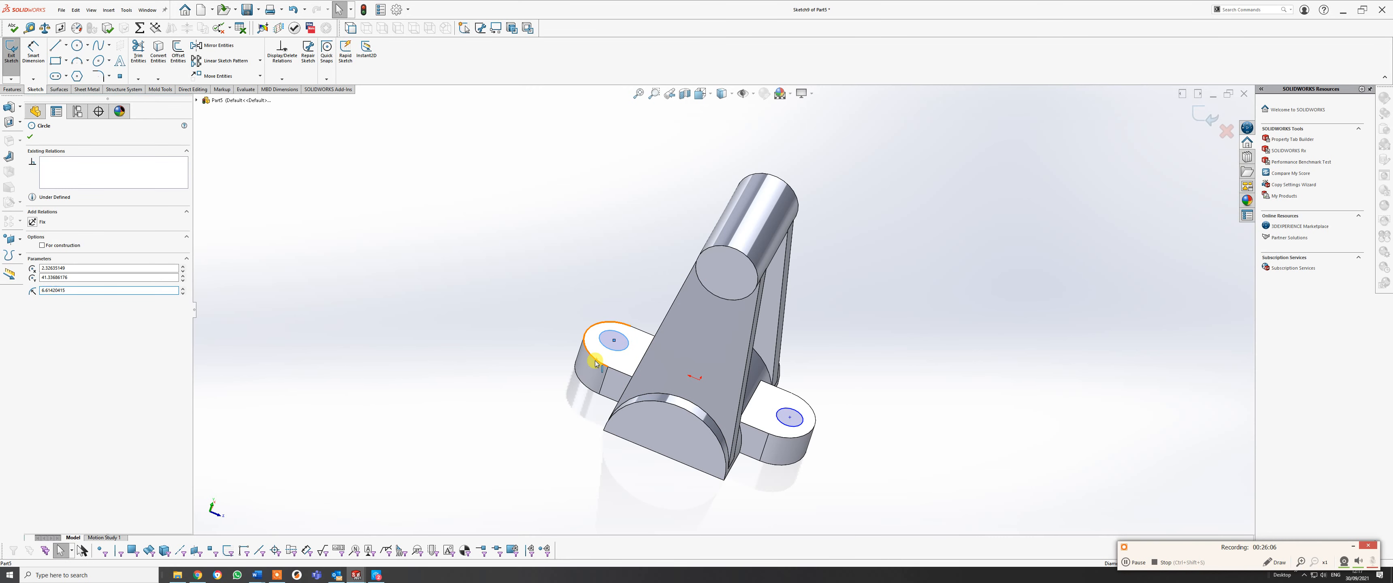
pyautogui.keyDown('ctrl'); pyautogui.click(597, 364); pyautogui.keyUp('ctrl')
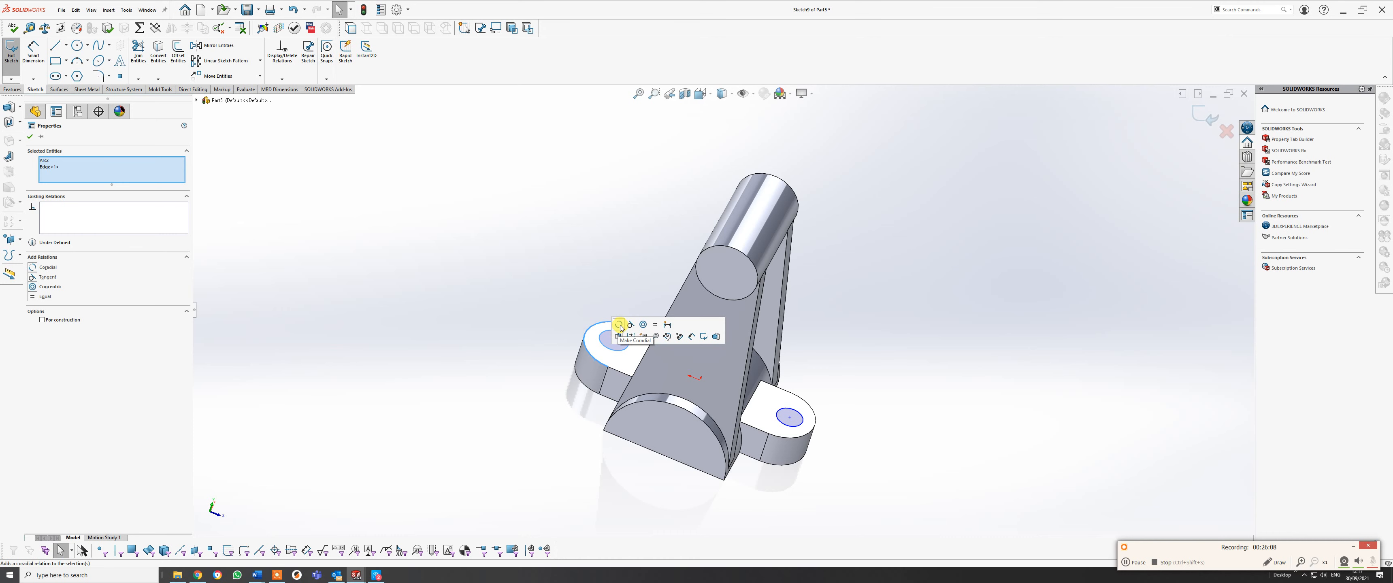
pyautogui.click(644, 325)
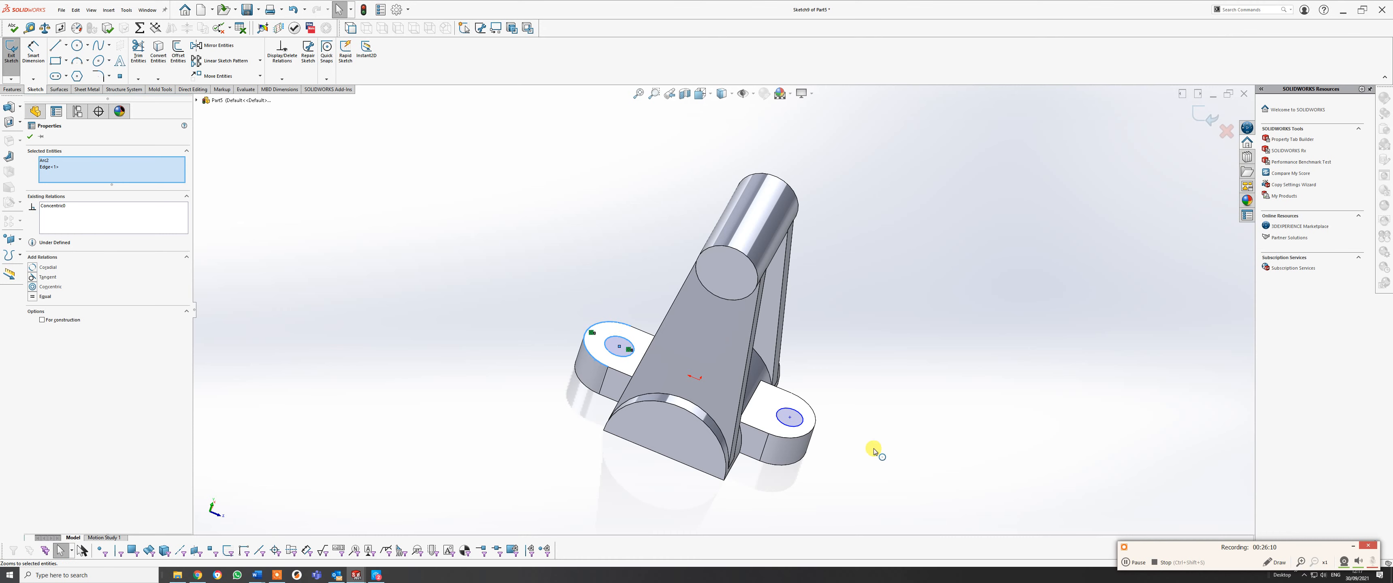
pyautogui.click(895, 452)
pyautogui.click(797, 430)
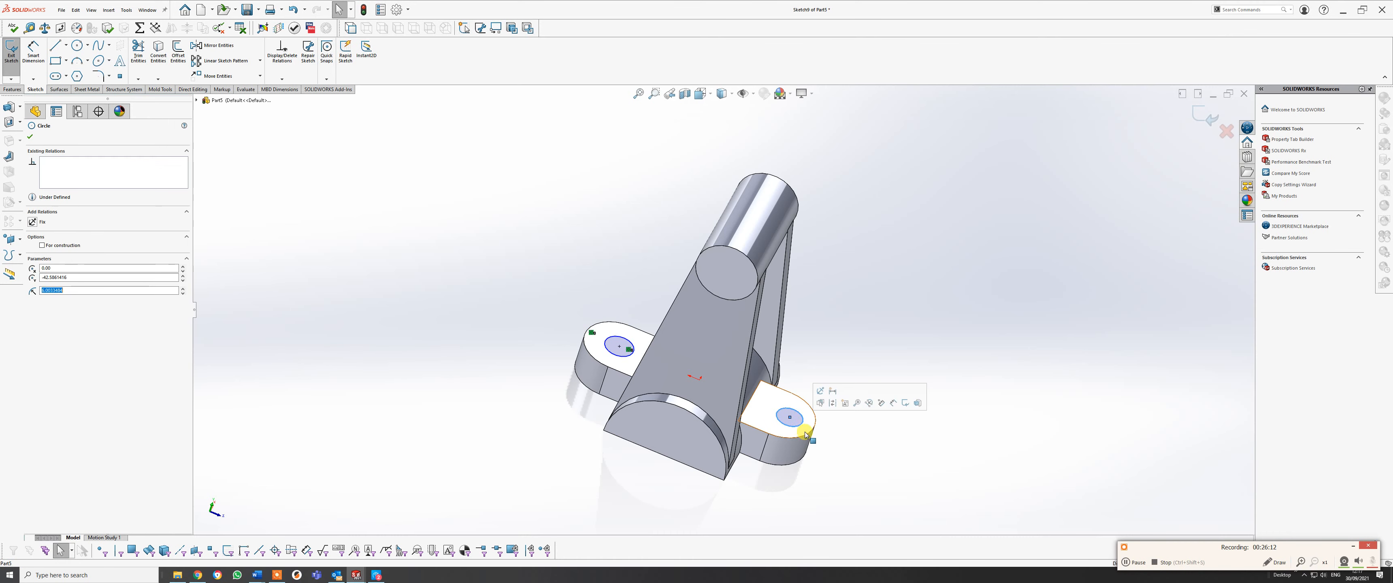
pyautogui.keyDown('ctrl'); pyautogui.click(806, 437); pyautogui.keyUp('ctrl')
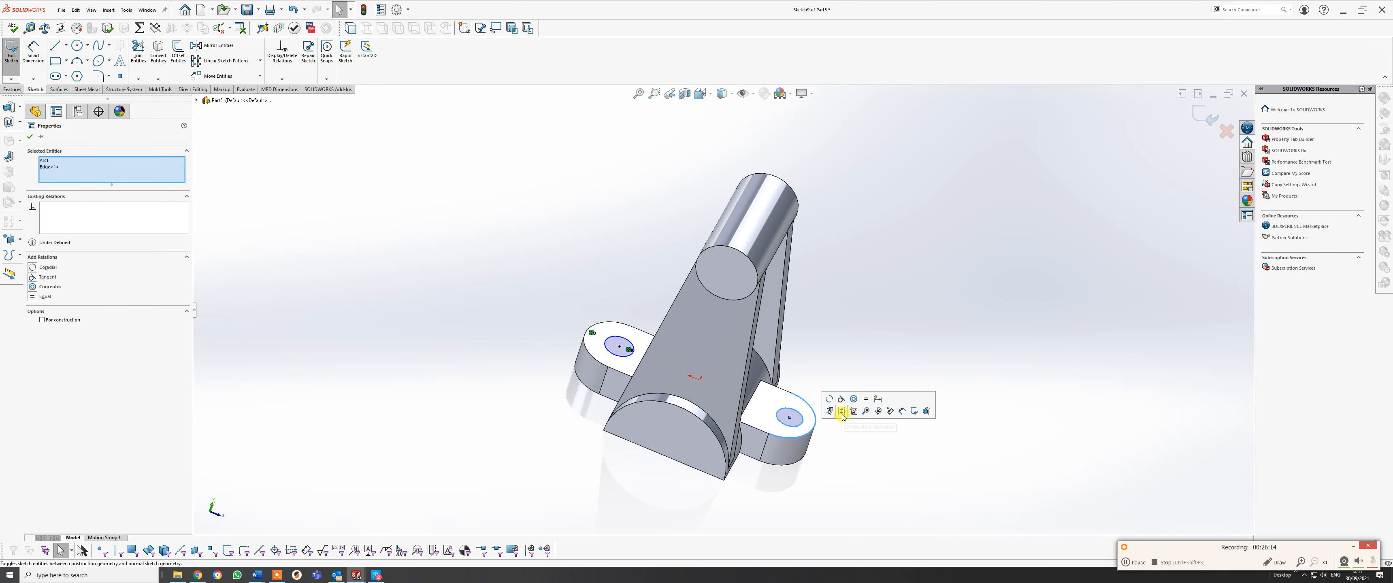
pyautogui.click(854, 398)
pyautogui.click(867, 440)
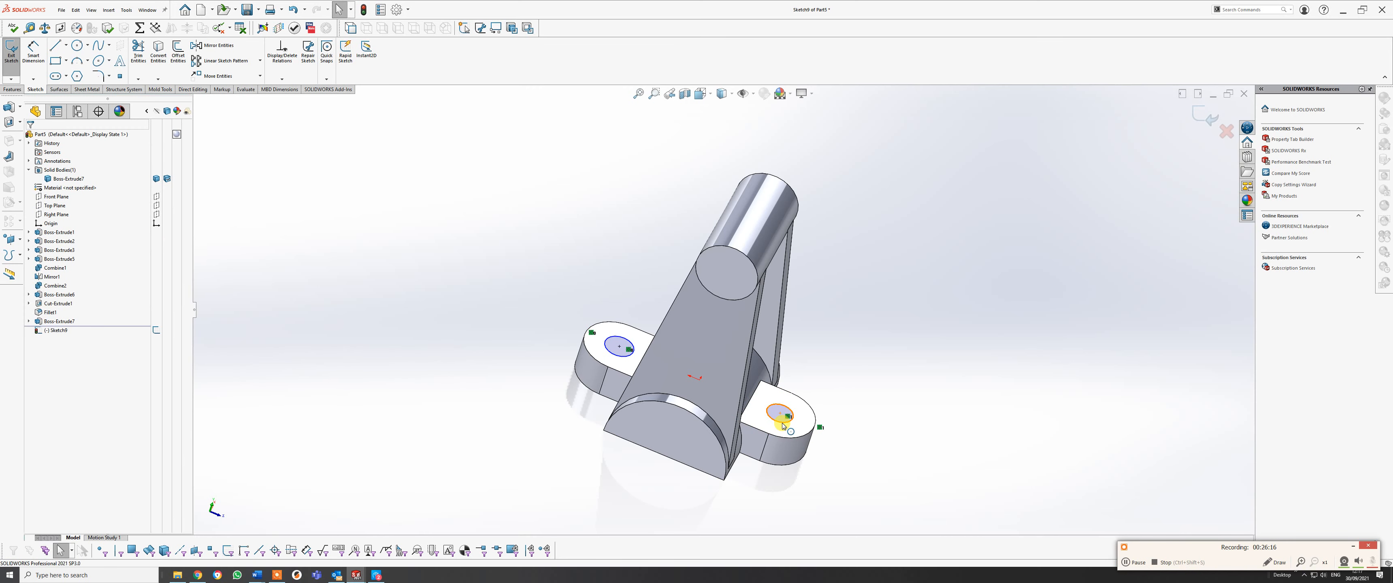
# Add an equal relation between the two lug circles.
pyautogui.click(784, 416)
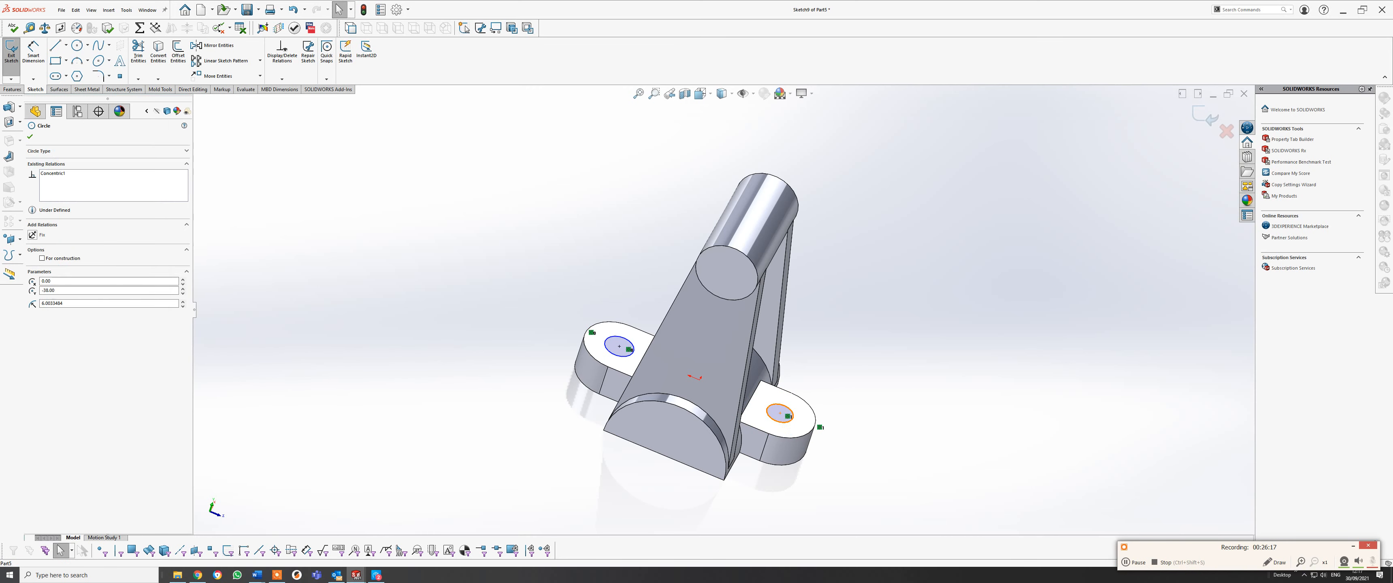
pyautogui.keyDown('ctrl'); pyautogui.click(623, 356); pyautogui.keyUp('ctrl')
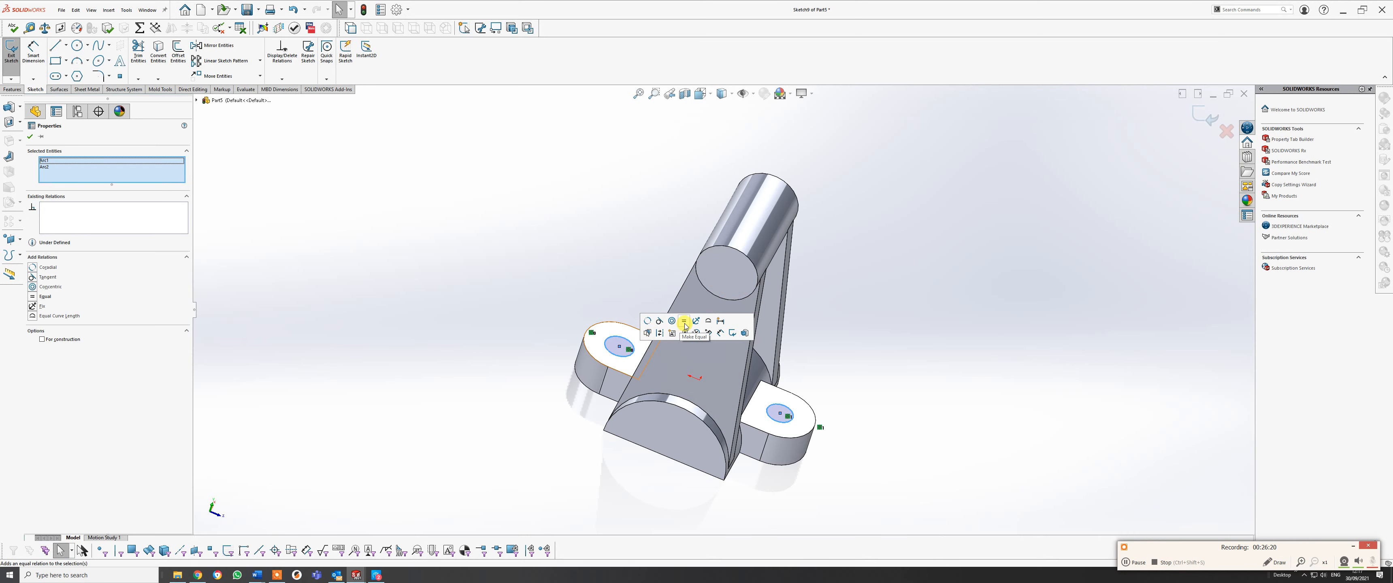
pyautogui.click(683, 321)
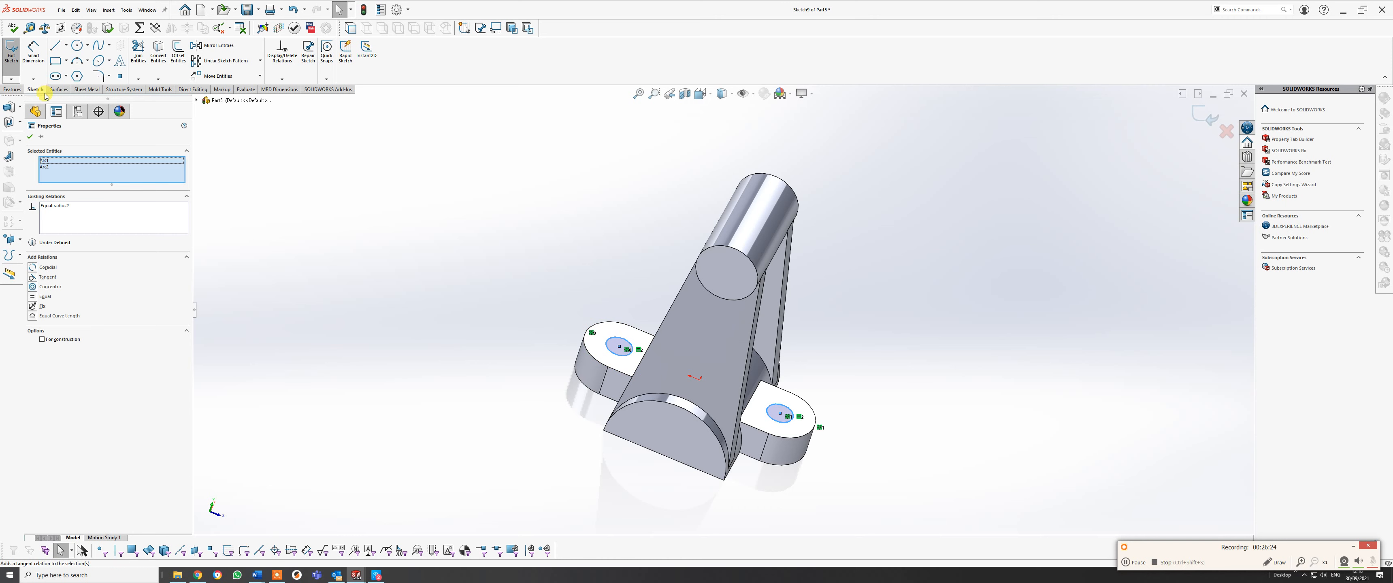
# Dimension one of the lug circles and set its diameter to 13 mm.
pyautogui.click(33, 52)
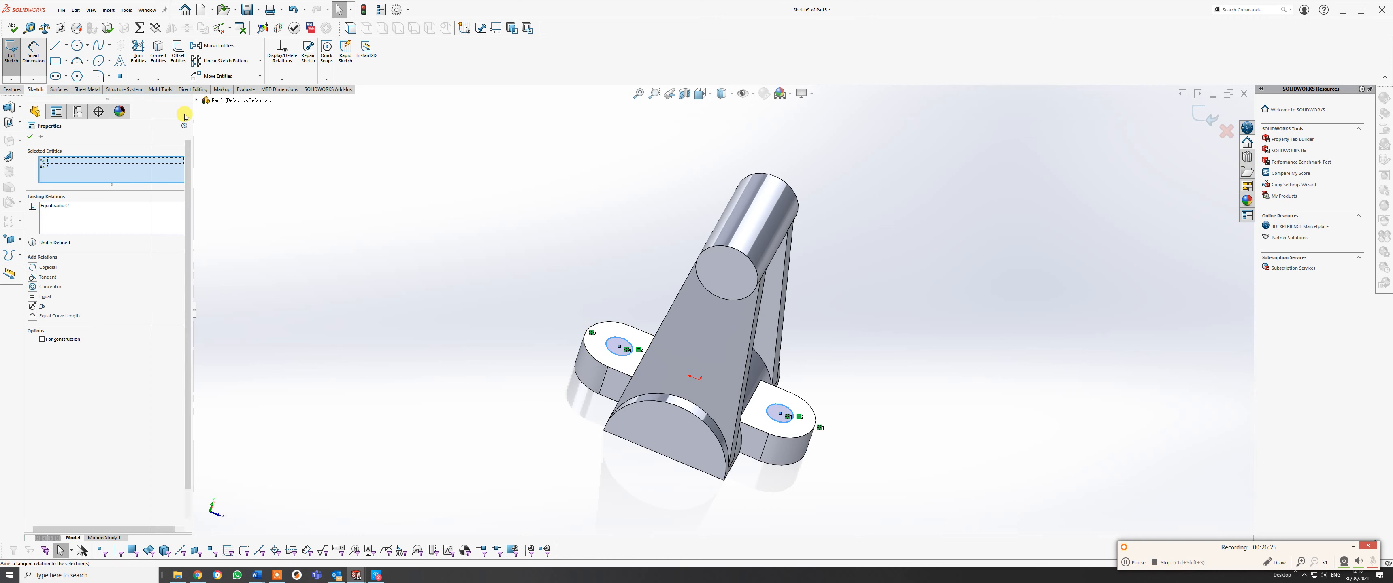
pyautogui.click(790, 426)
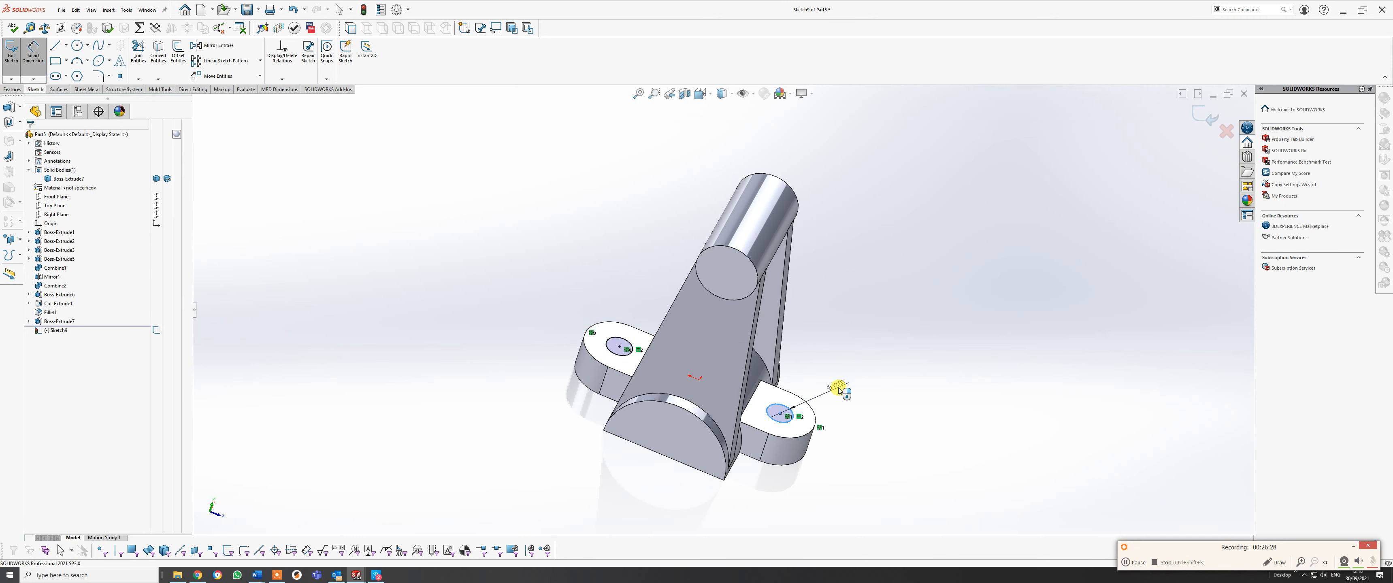
pyautogui.click(838, 390)
pyautogui.write('13')
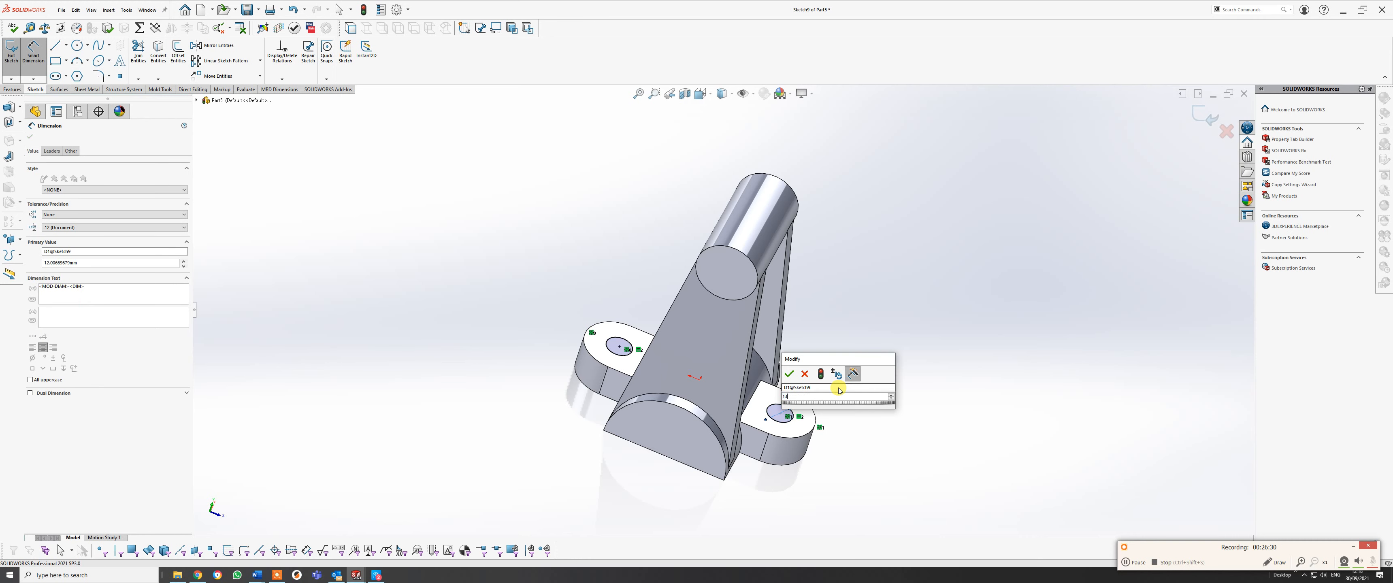
pyautogui.press('Return')
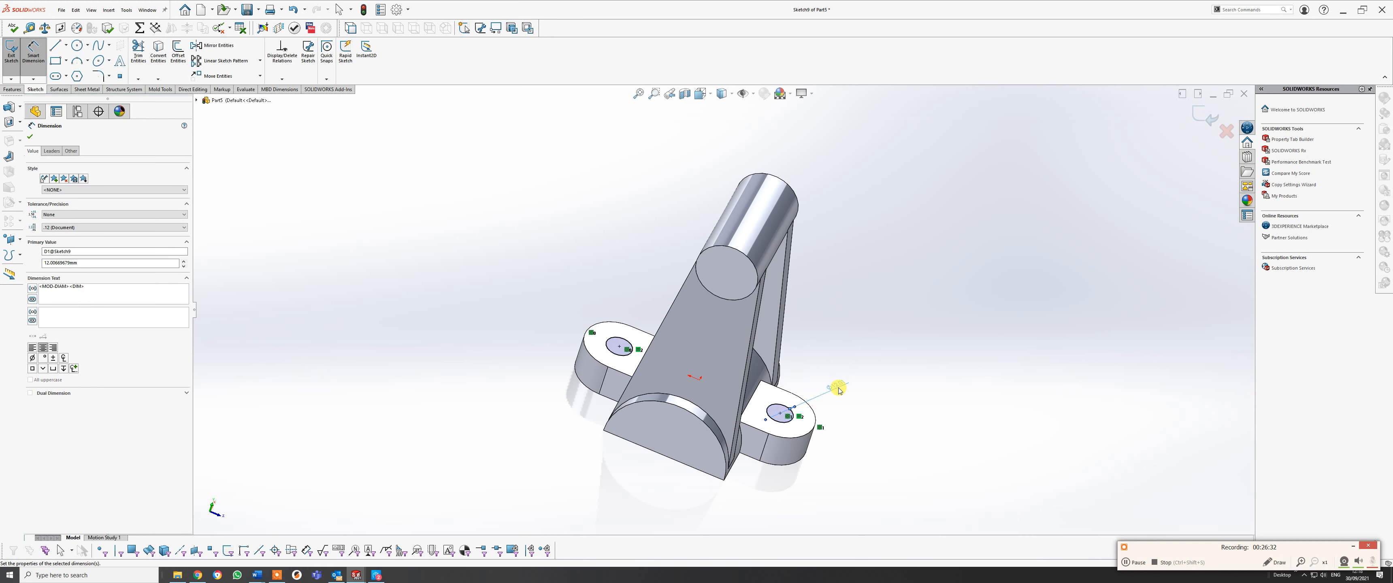
# Cut both lug circles out of the body as an Extruded Cut with the Through All end condition.
pyautogui.click(12, 90)
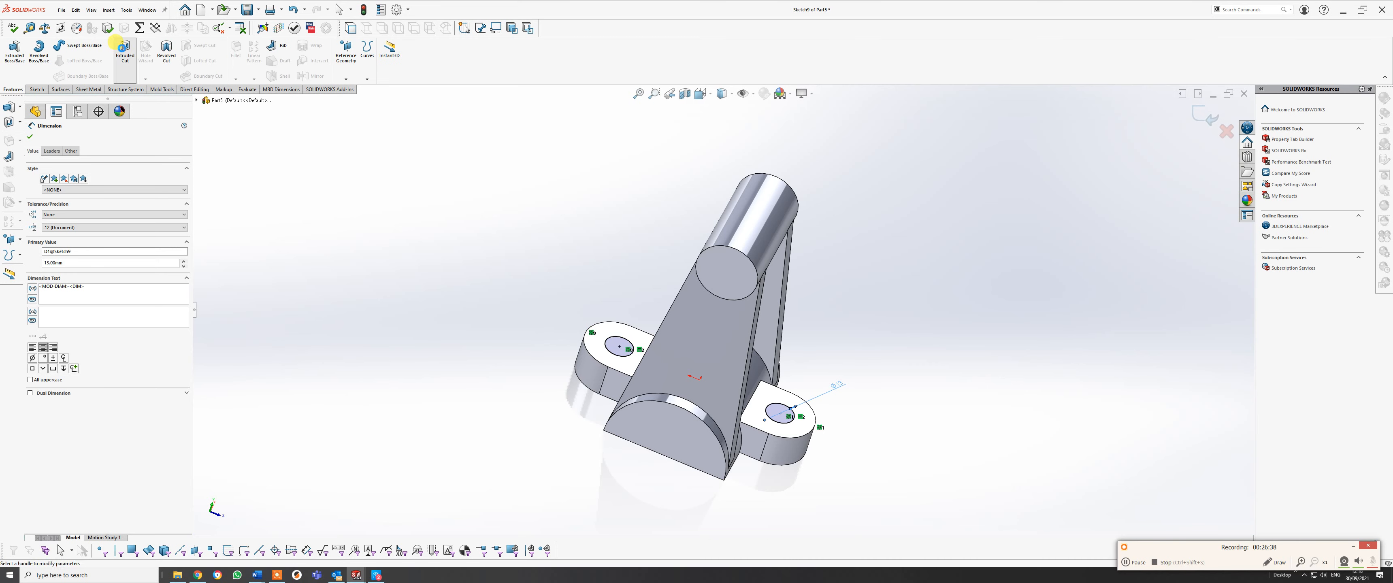
pyautogui.click(120, 48)
pyautogui.click(78, 185)
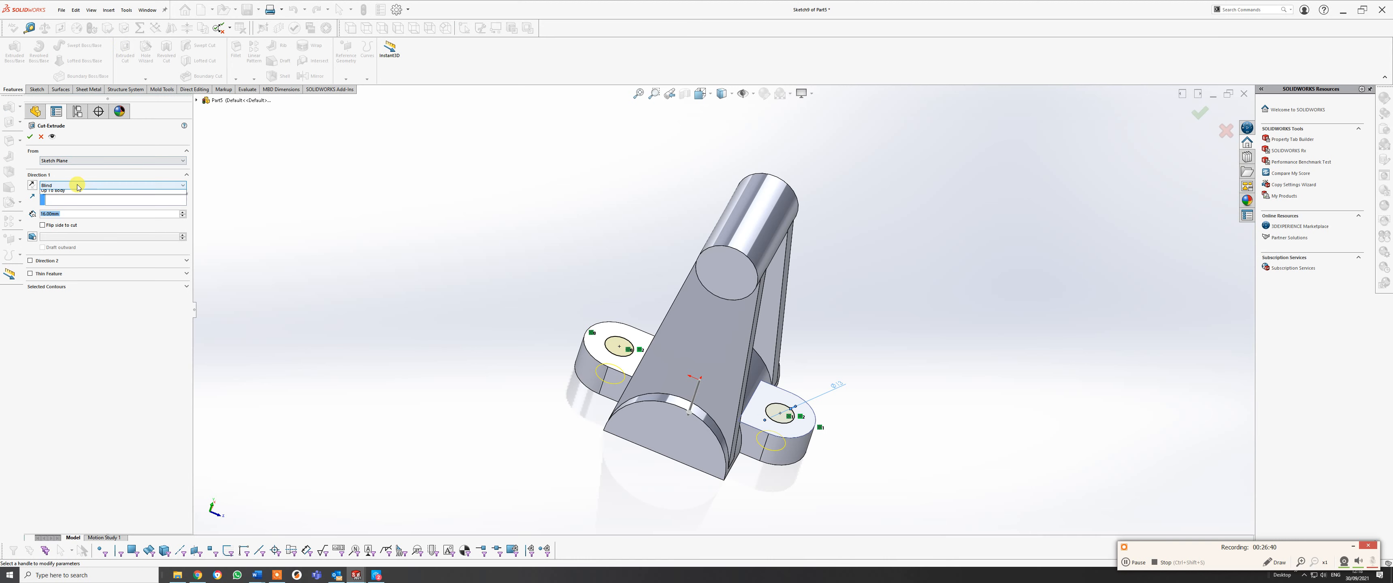
pyautogui.click(76, 193)
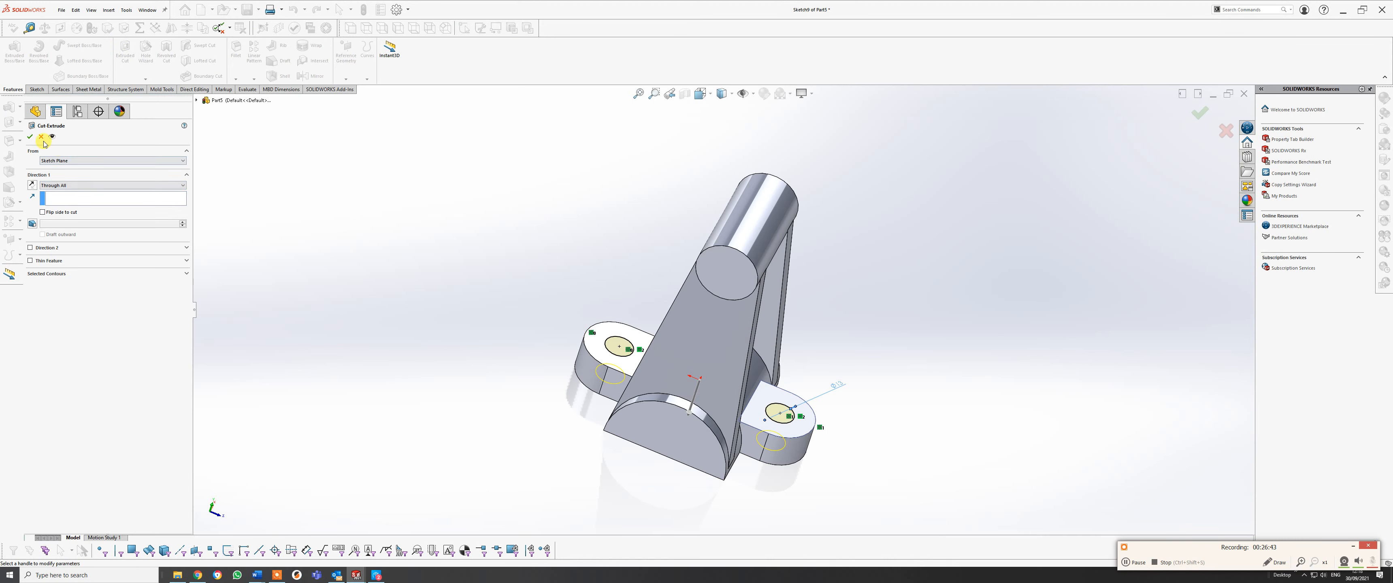
pyautogui.click(30, 137)
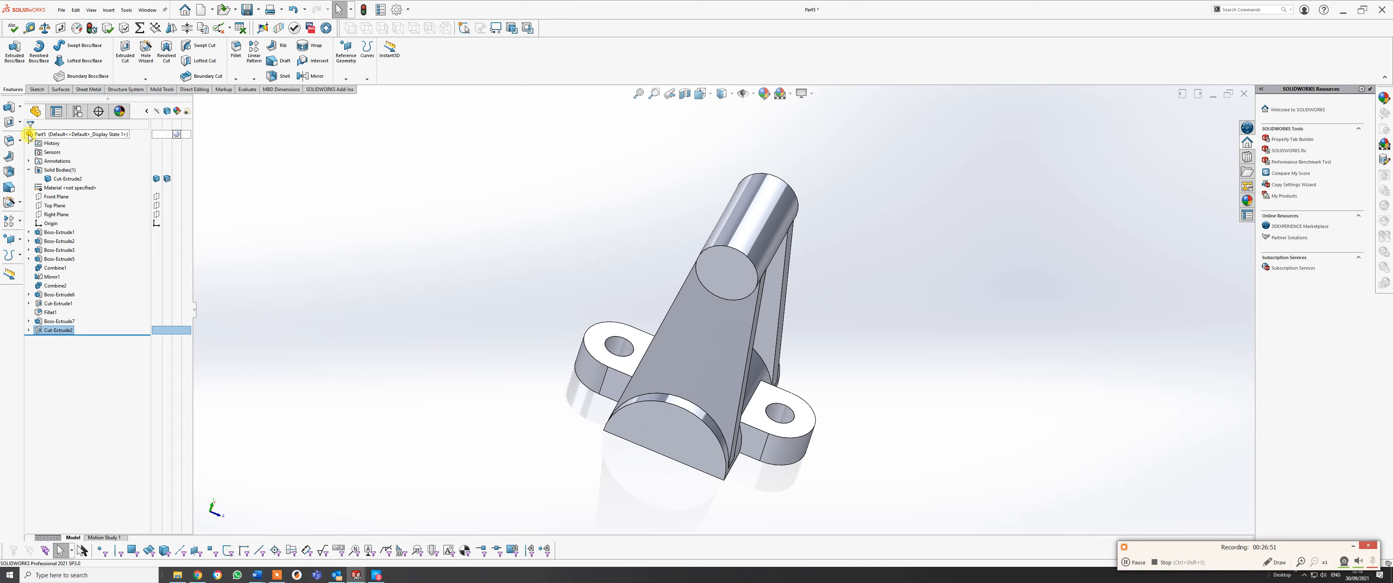
# Start a sketch on the front end face of the upper cylinder and draw a circle about 12 mm in diameter near its centre.
pyautogui.moveTo(652, 305)
pyautogui.mouseDown(button='middle')
pyautogui.moveTo(721, 274)
pyautogui.moveTo(509, 259)
pyautogui.mouseUp(button='middle')
pyautogui.click(37, 89)
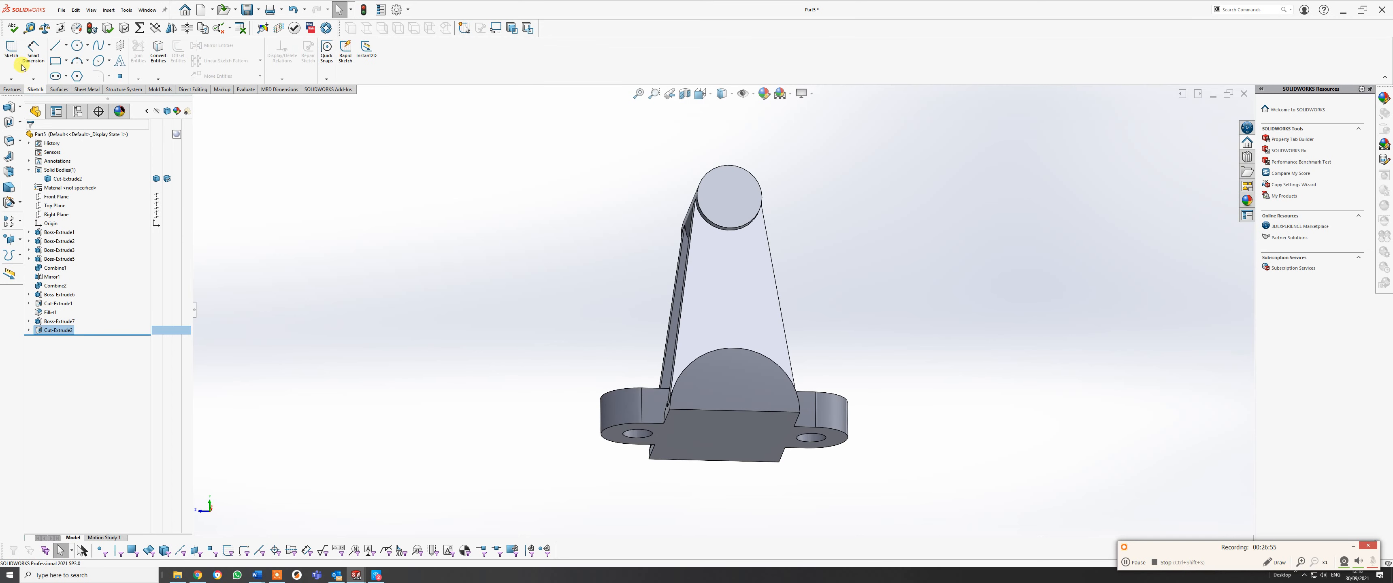
pyautogui.click(20, 59)
pyautogui.click(731, 202)
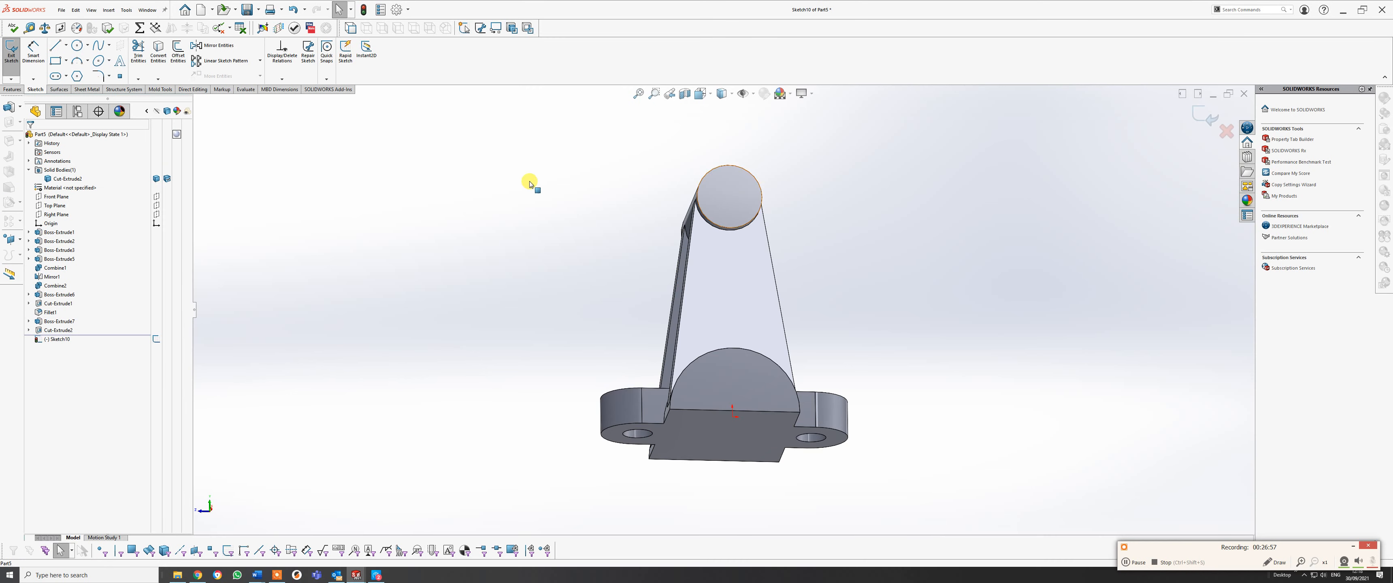
pyautogui.click(76, 46)
pyautogui.click(744, 203)
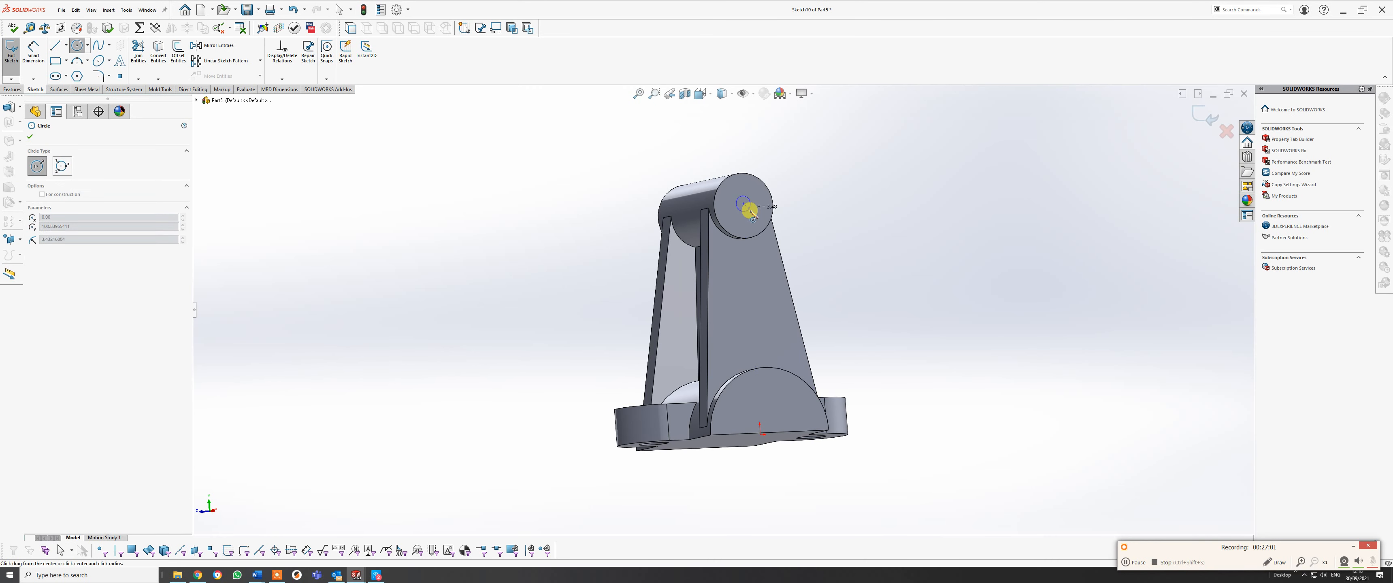
pyautogui.click(751, 214)
pyautogui.rightClick(771, 229)
pyautogui.click(773, 221)
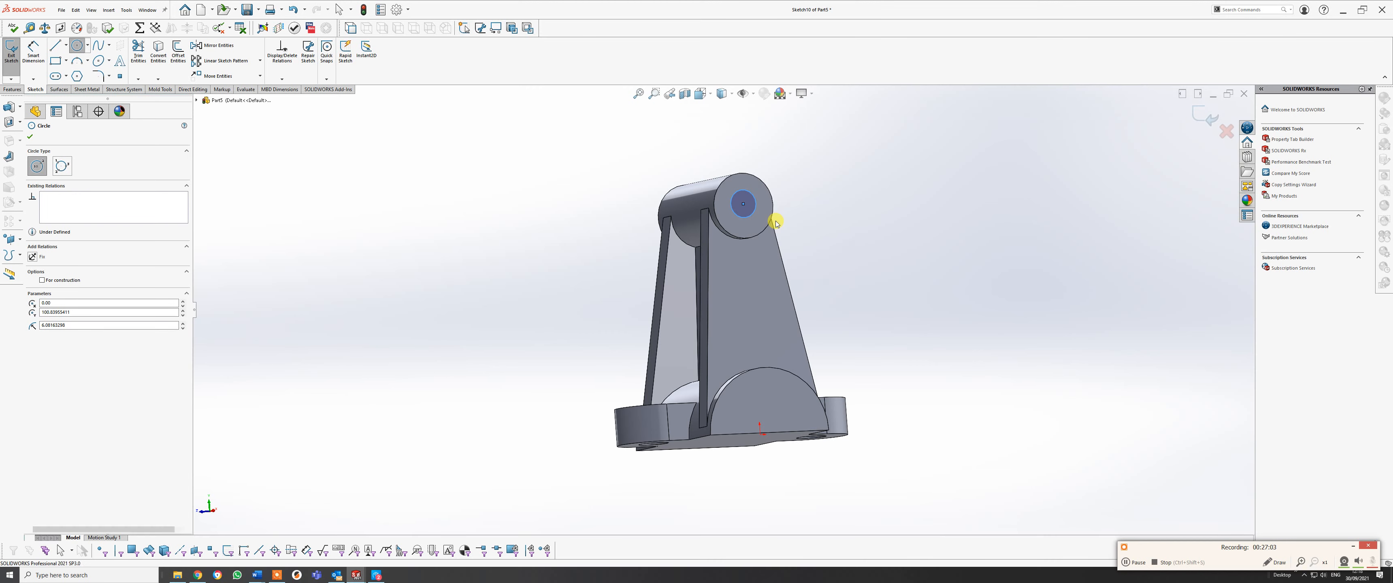
# Make the new circle concentric with the circular outer edge of the cylinder's end face.
pyautogui.click(753, 218)
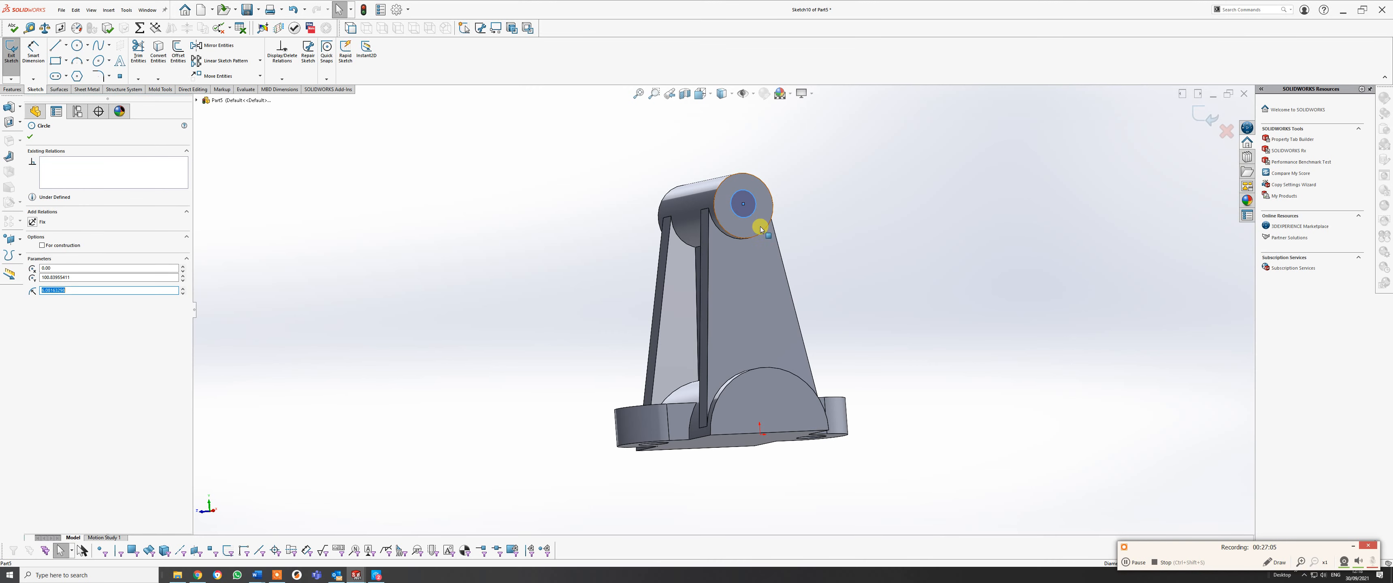
pyautogui.keyDown('ctrl'); pyautogui.click(759, 236); pyautogui.keyUp('ctrl')
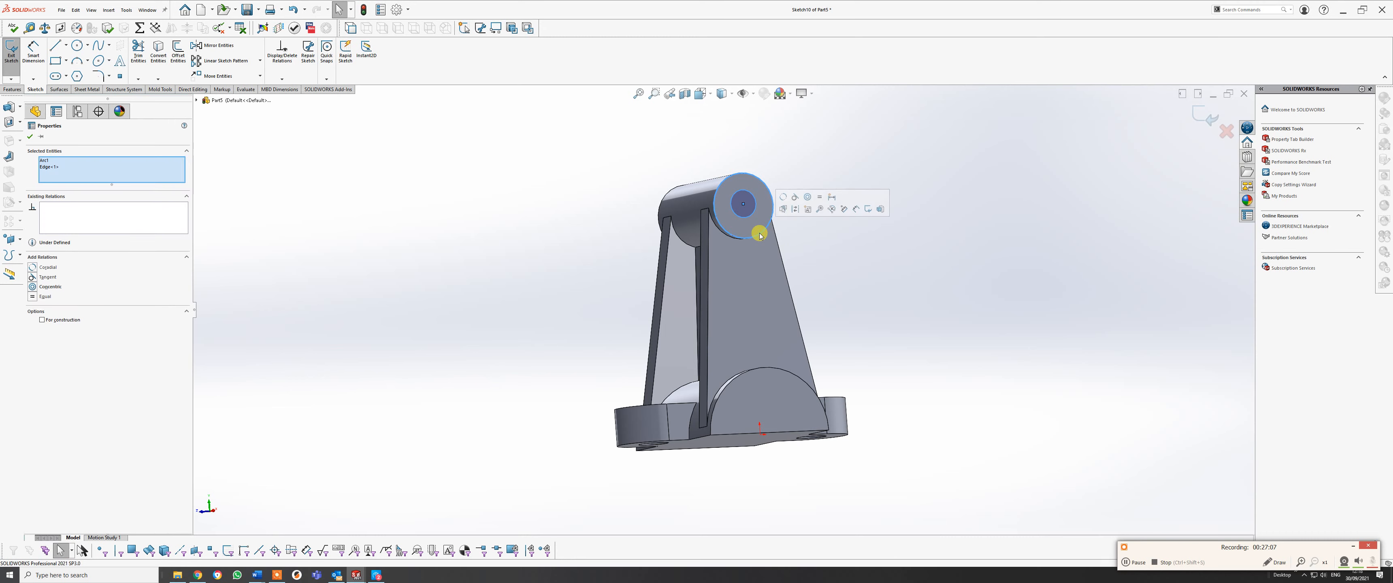
pyautogui.click(808, 198)
pyautogui.click(650, 134)
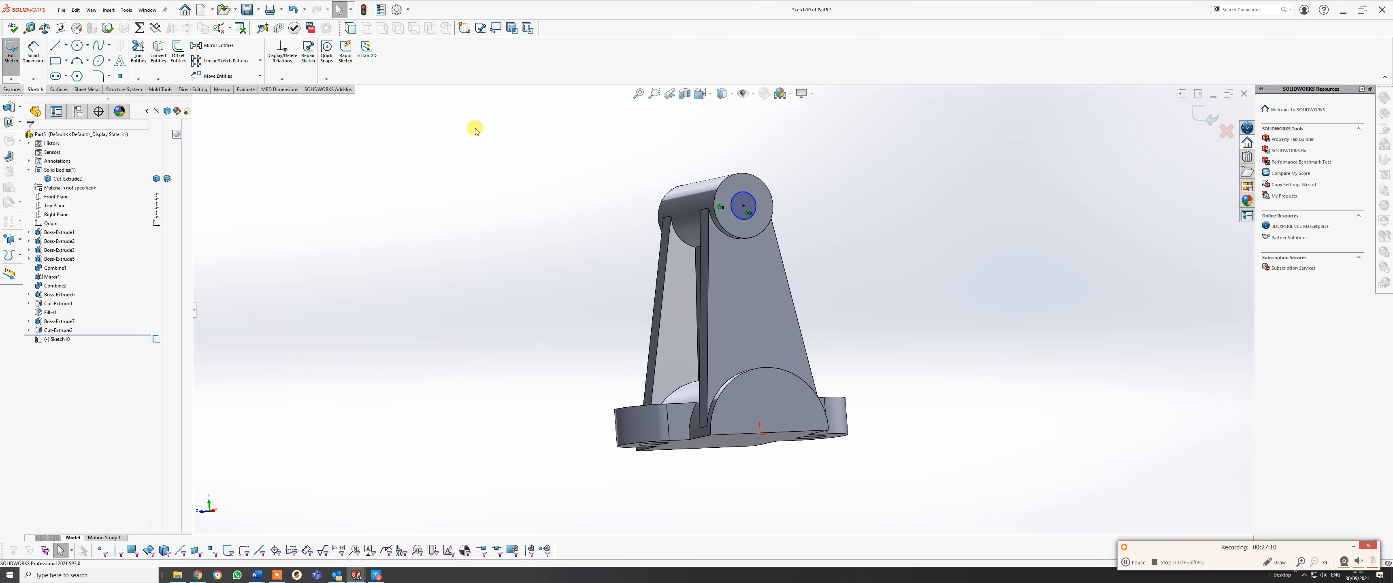
# Dimension the circle on the cylinder's end face and set its diameter to 14 mm.
pyautogui.click(35, 56)
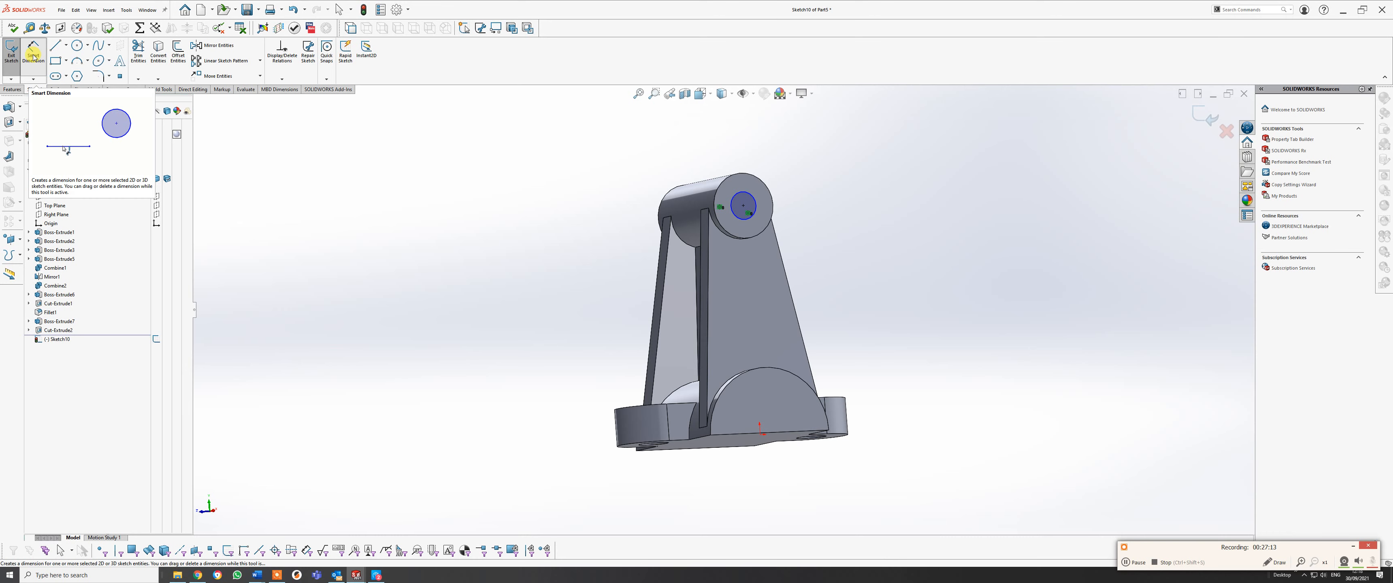
pyautogui.click(754, 217)
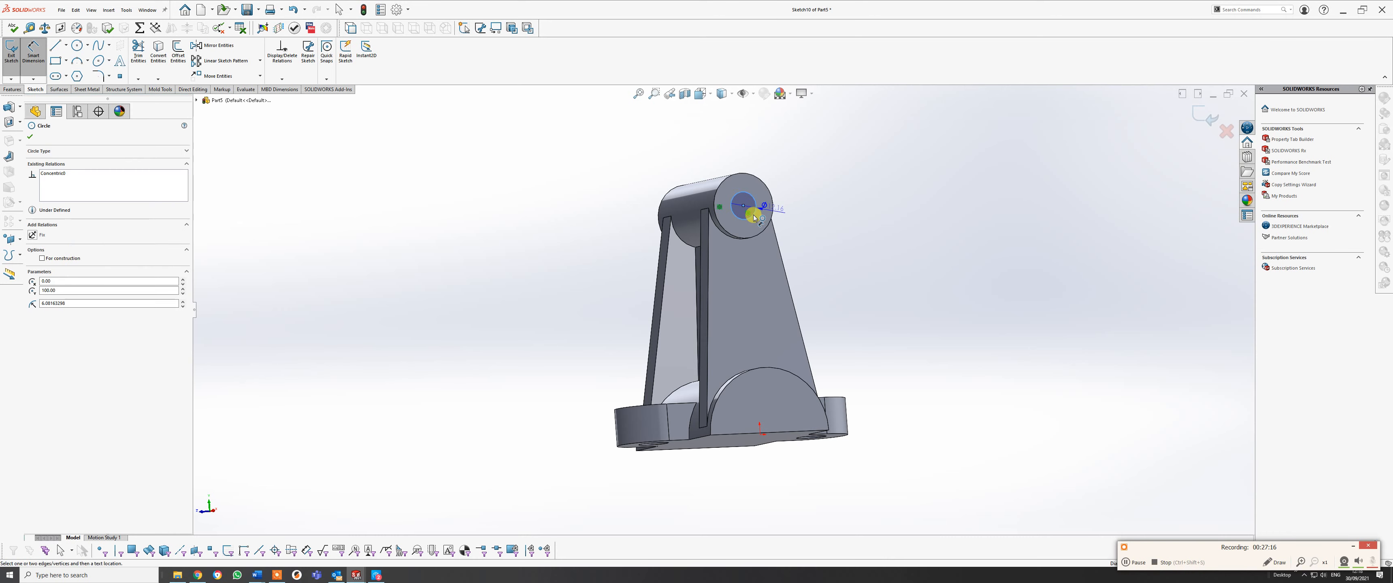
pyautogui.click(805, 221)
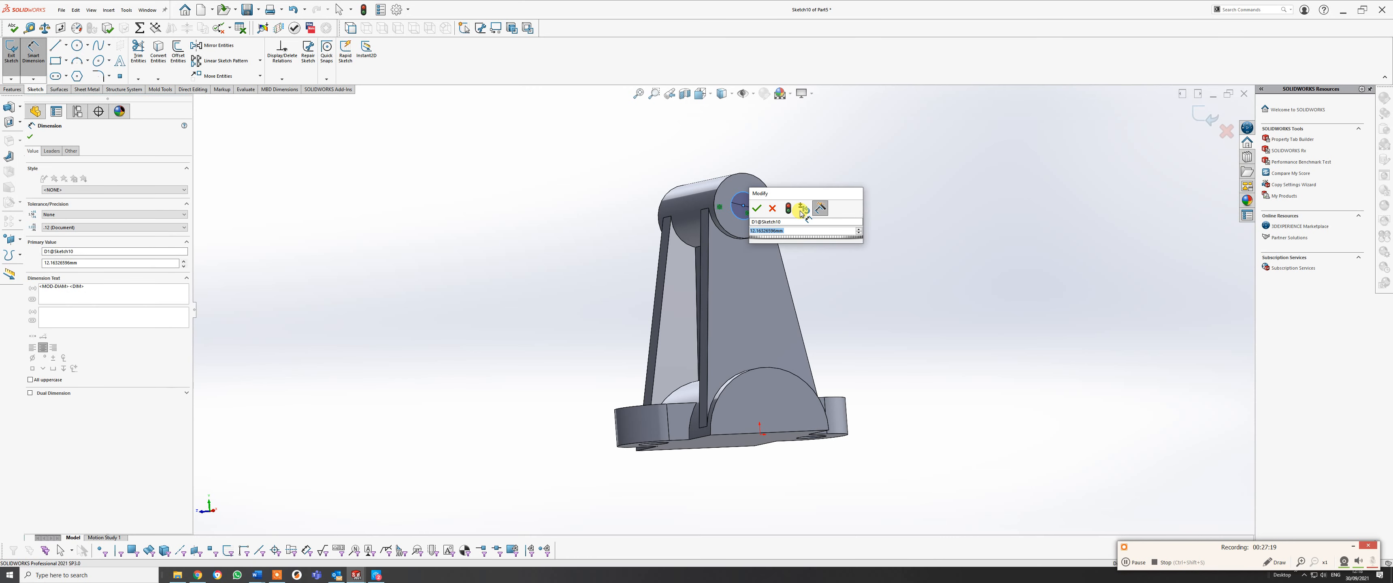
pyautogui.write('14')
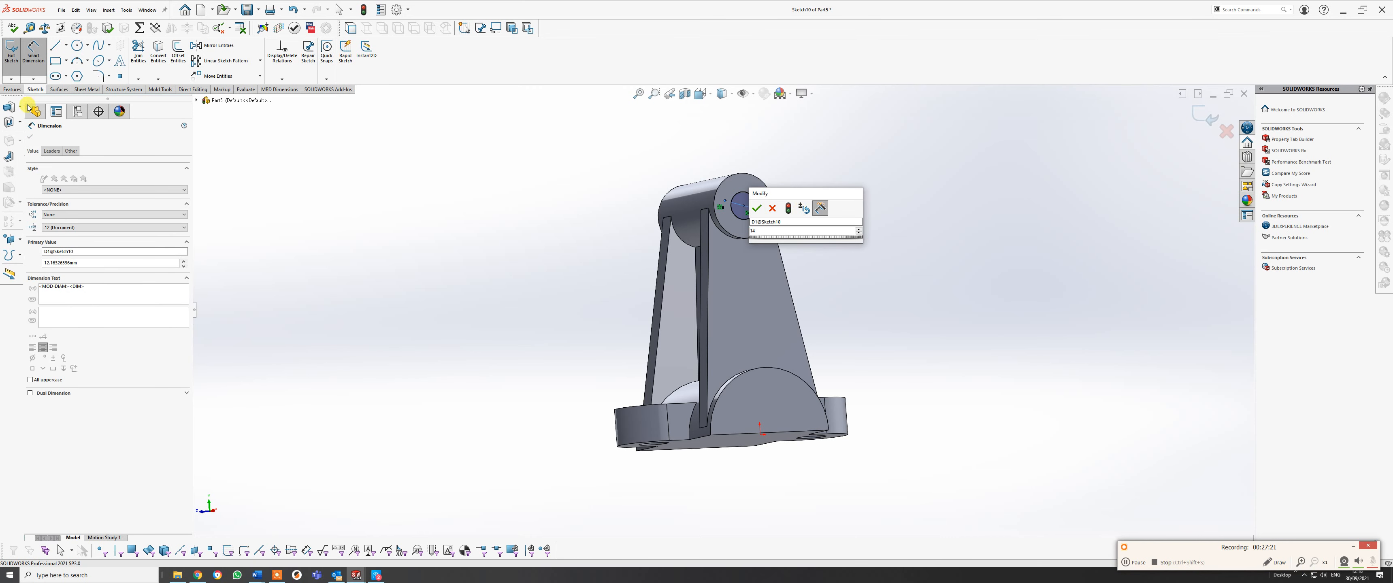
pyautogui.press('Escape')
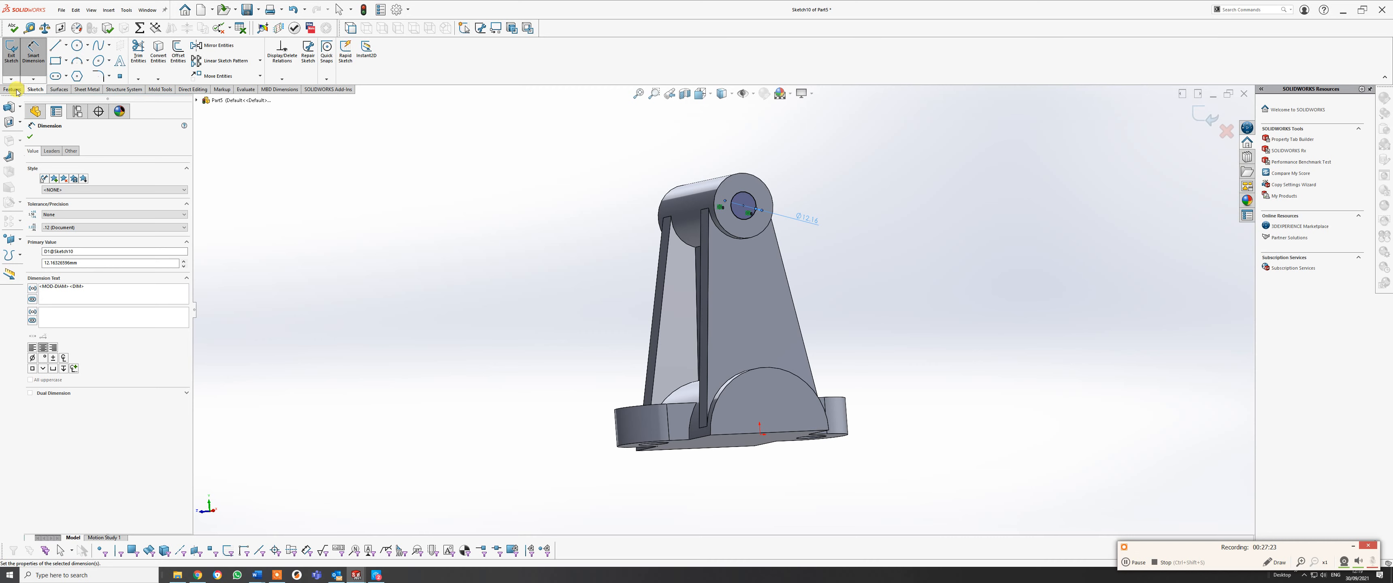
# Cut the circle through the upper cylinder as an Extruded Cut with the Through All end condition.
pyautogui.click(16, 91)
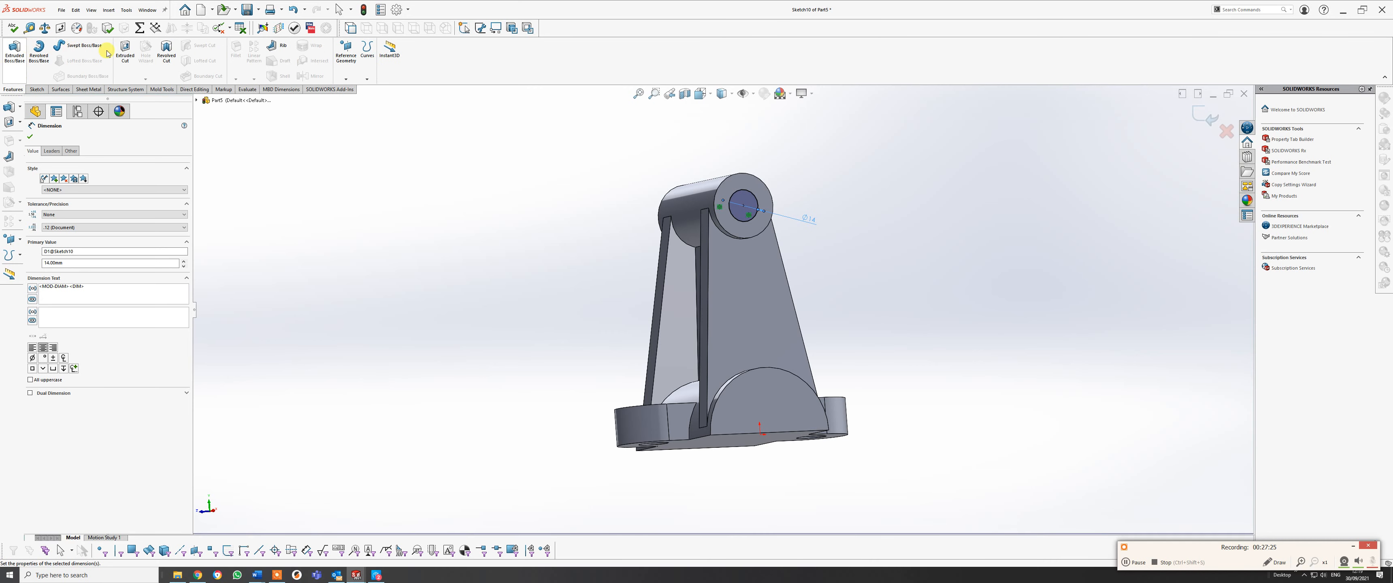
pyautogui.click(126, 55)
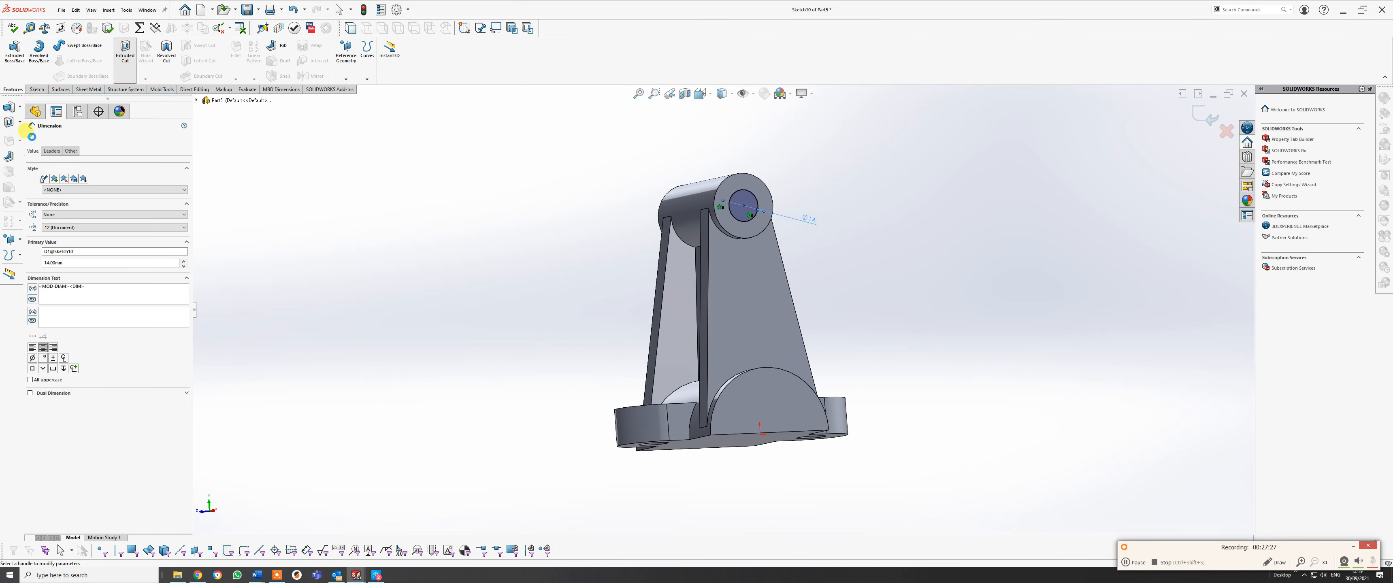
pyautogui.click(70, 185)
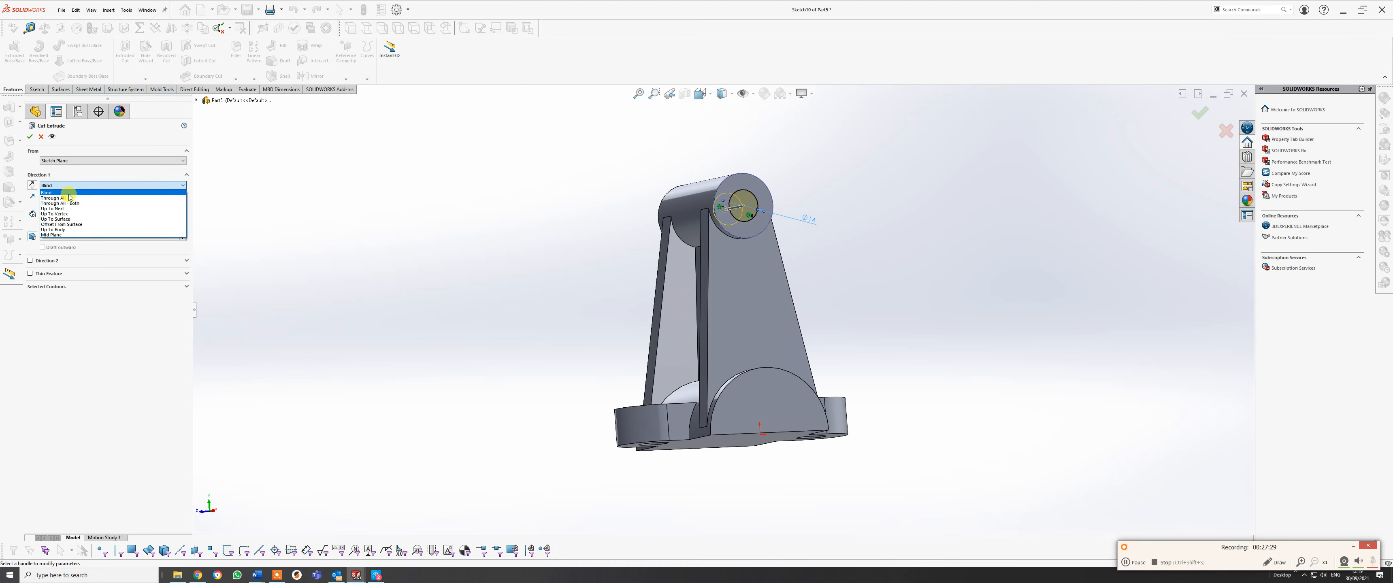
pyautogui.click(54, 198)
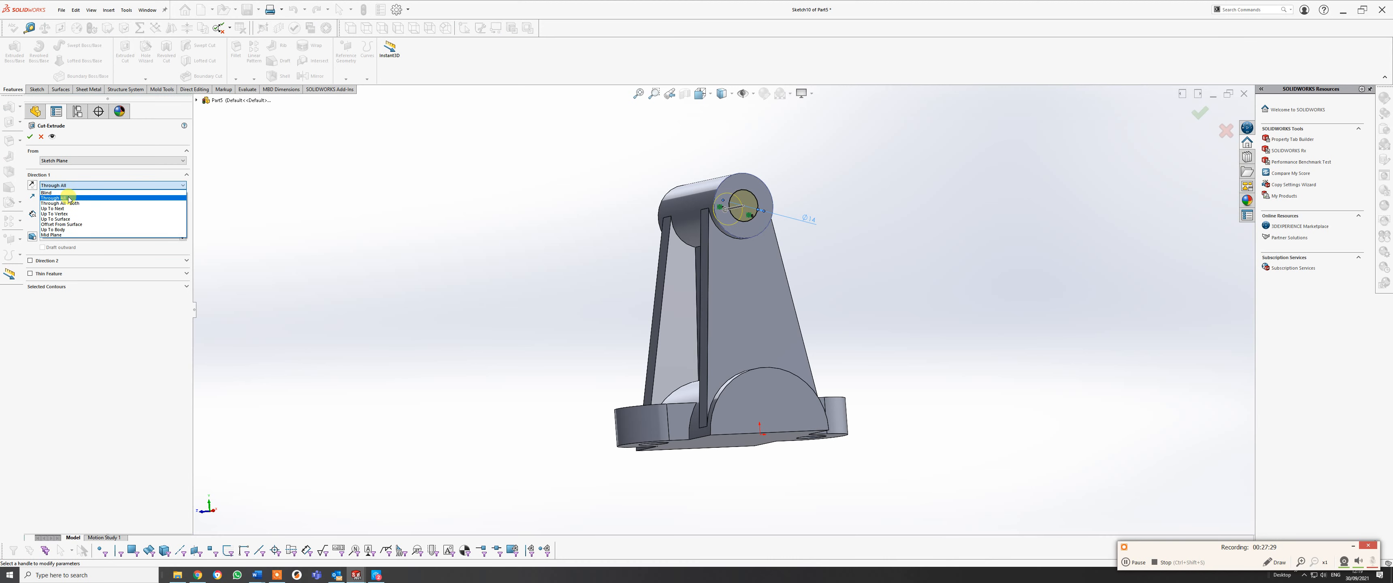
pyautogui.click(29, 137)
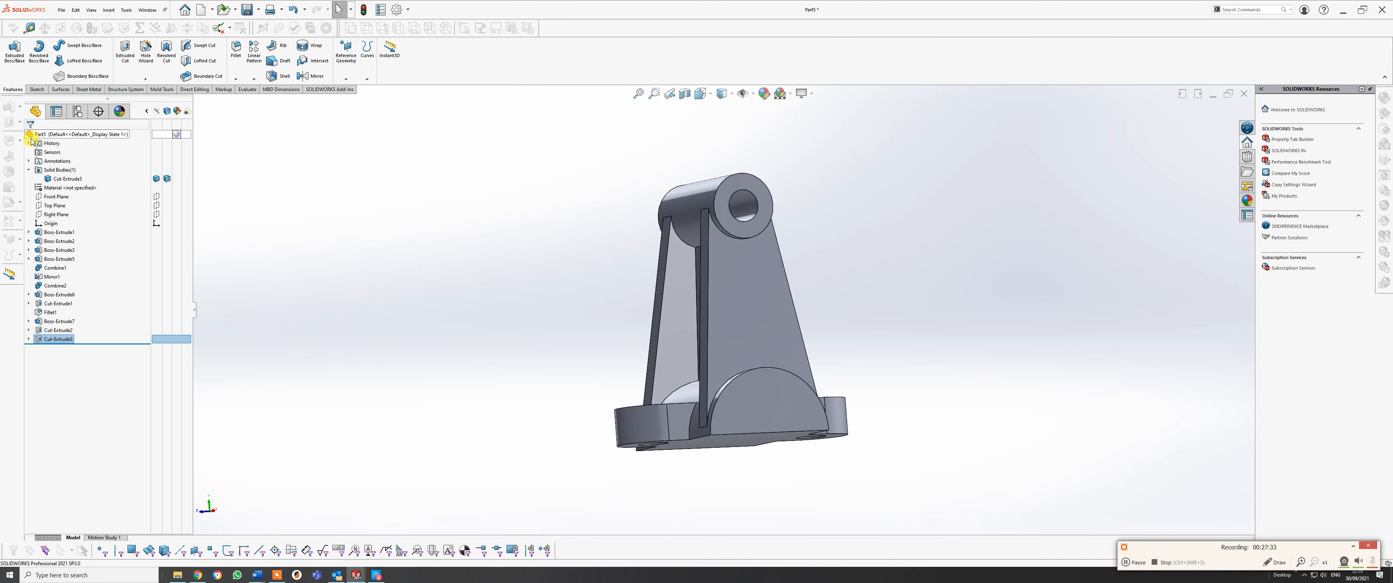
pyautogui.moveTo(747, 482); pyautogui.dragTo(724, 362, button='middle')
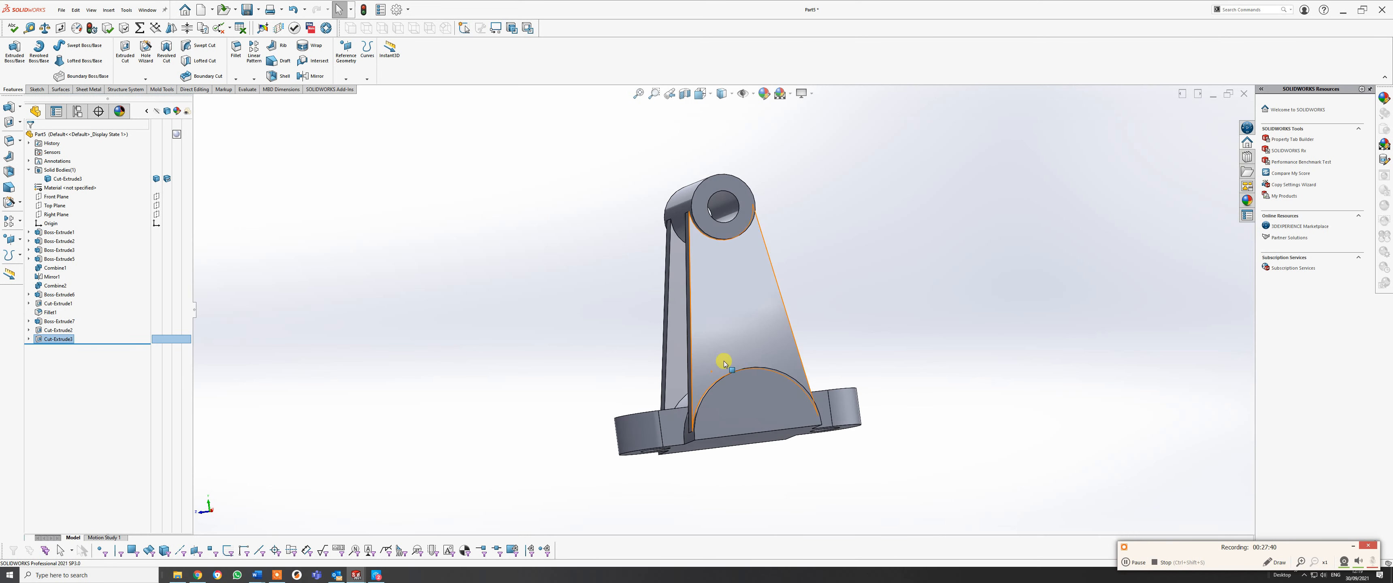
# Start a sketch on the semicircular end face of the base and draw a circle about 35 mm in diameter centred on the origin.
pyautogui.scroll(3, 828, 434)
pyautogui.moveTo(791, 272); pyautogui.dragTo(810, 307, button='middle')
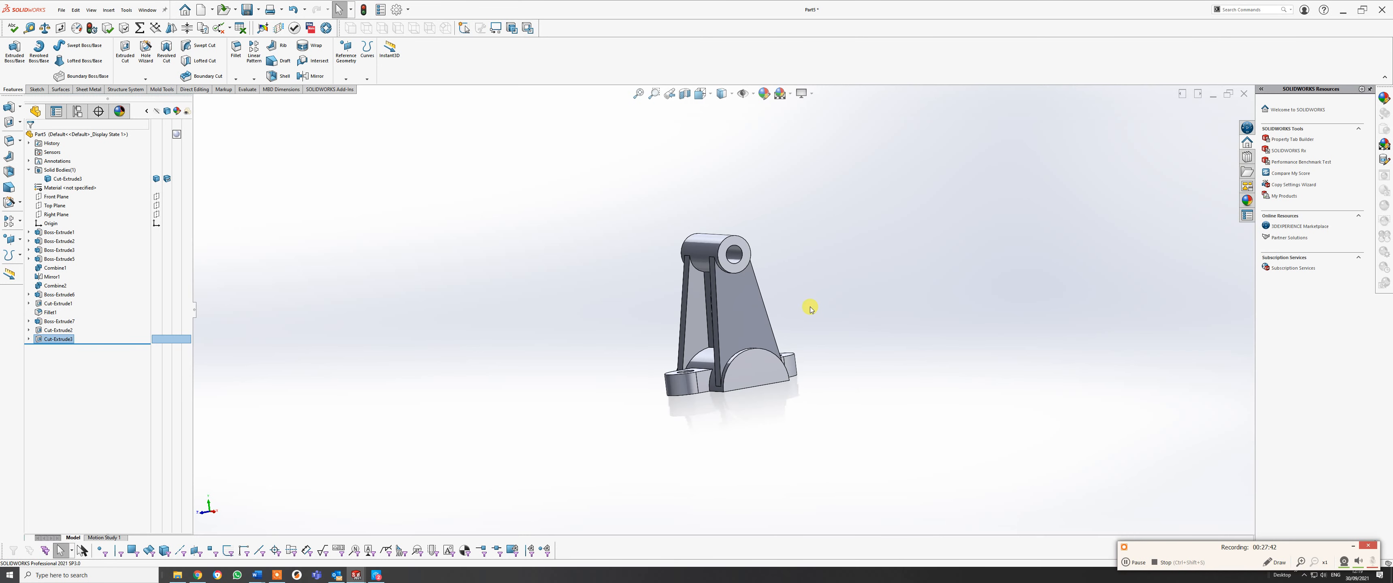
pyautogui.scroll(-3, 810, 308)
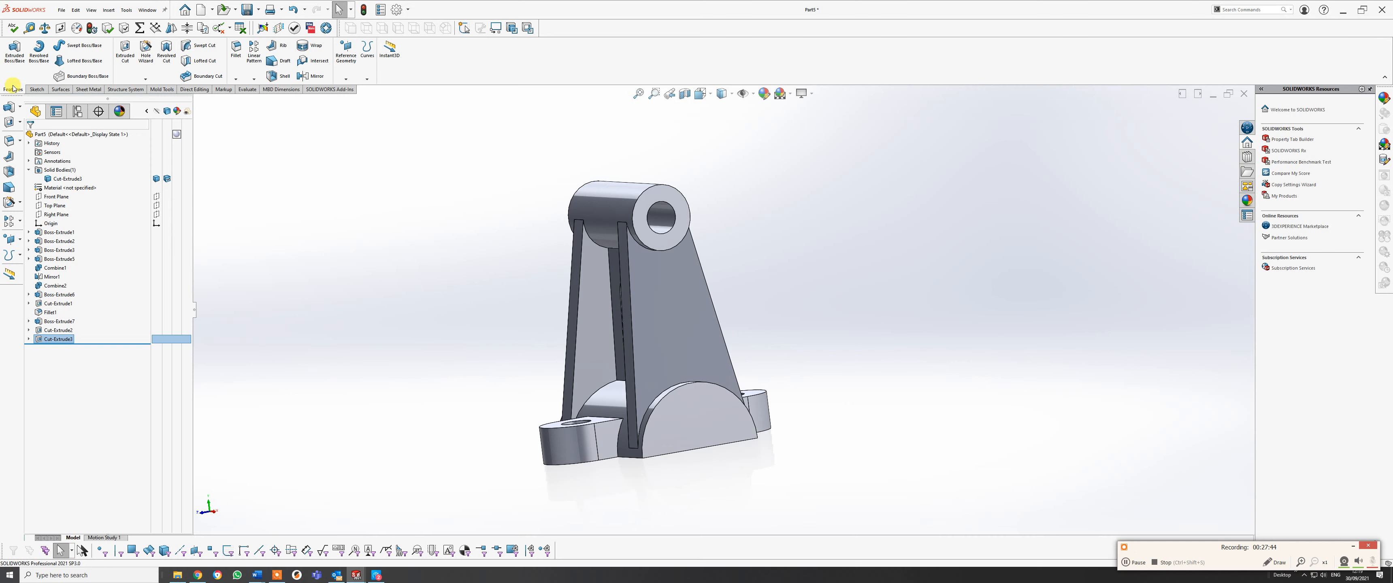
pyautogui.click(37, 89)
pyautogui.click(9, 51)
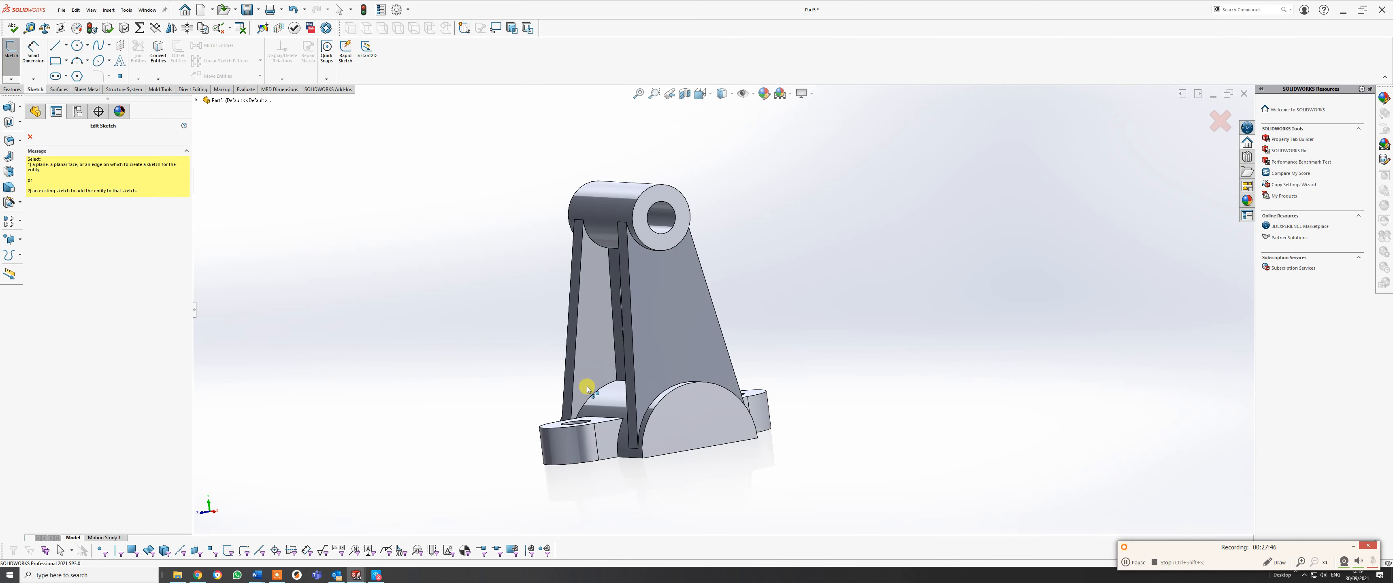
pyautogui.click(692, 414)
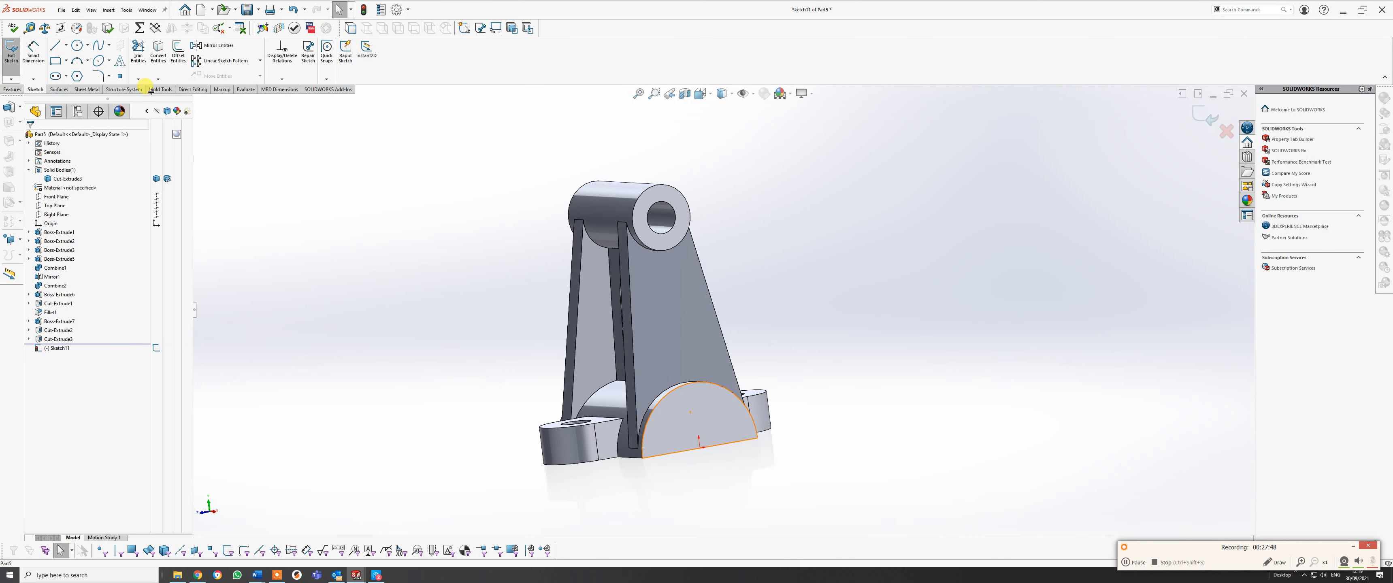
pyautogui.click(76, 45)
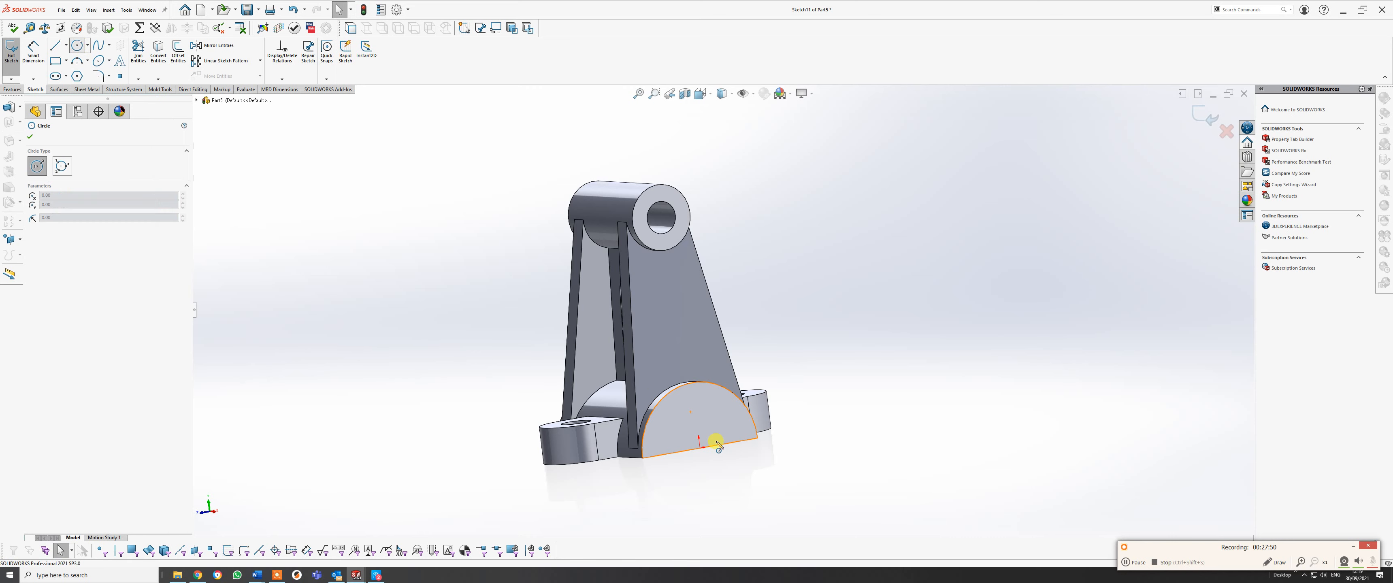
pyautogui.click(700, 445)
pyautogui.click(702, 408)
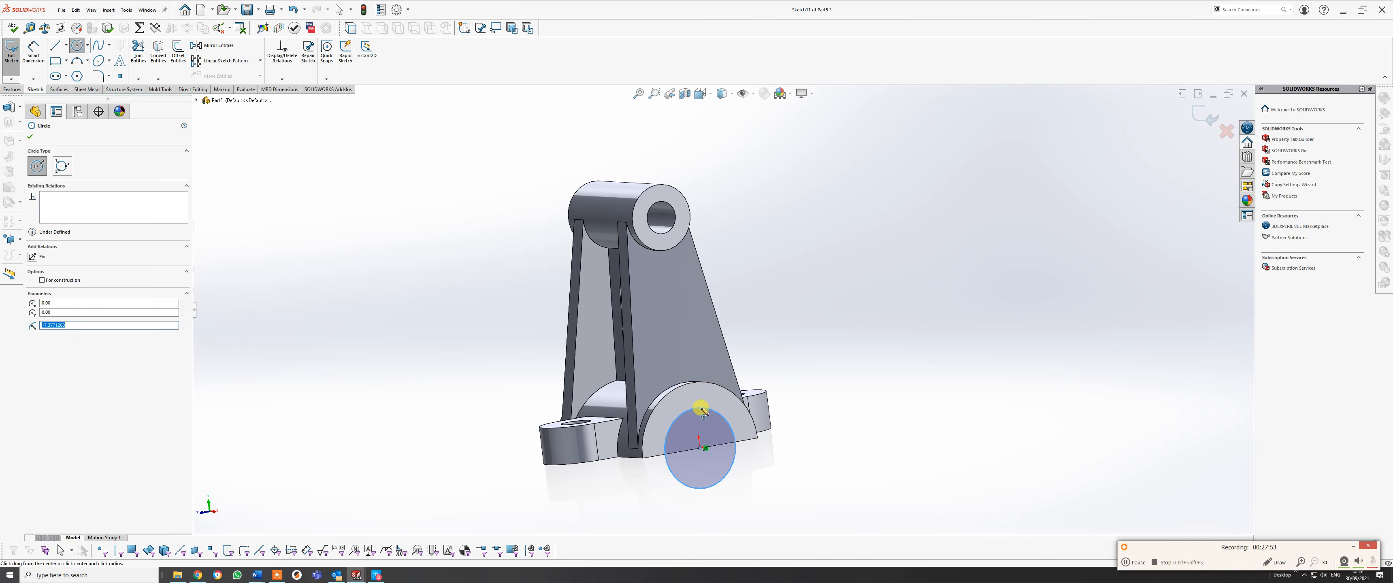
pyautogui.rightClick(718, 414)
pyautogui.click(724, 416)
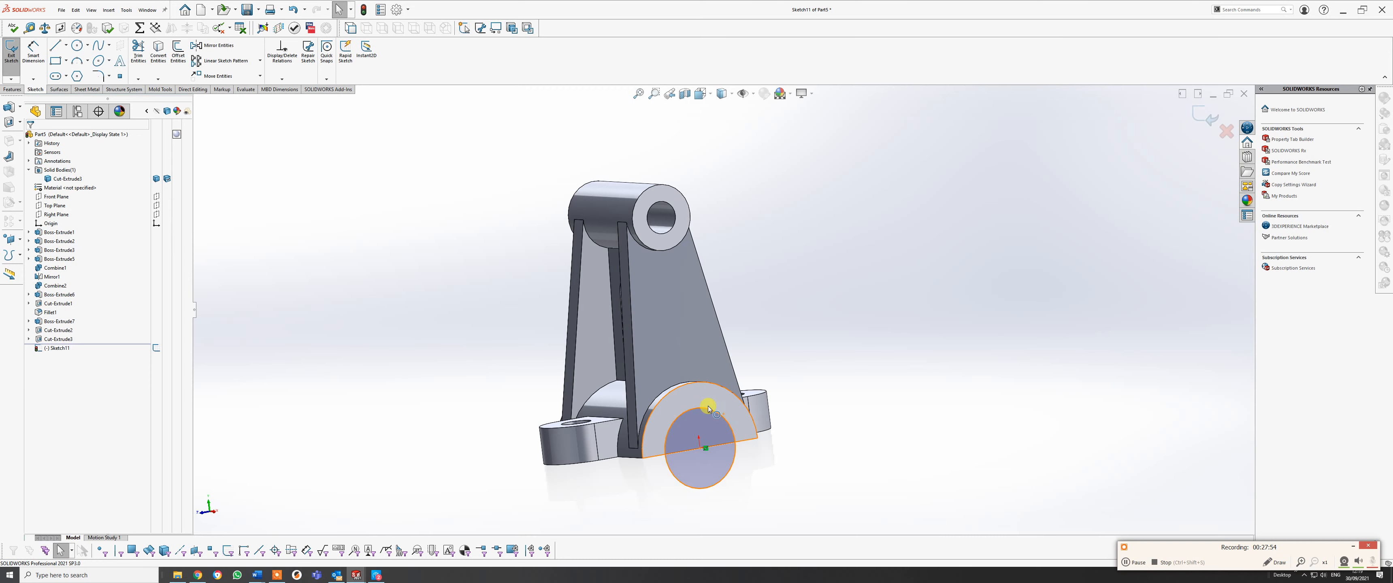
# Make the new circle concentric with the outer arc edge of the base's end face.
pyautogui.click(696, 413)
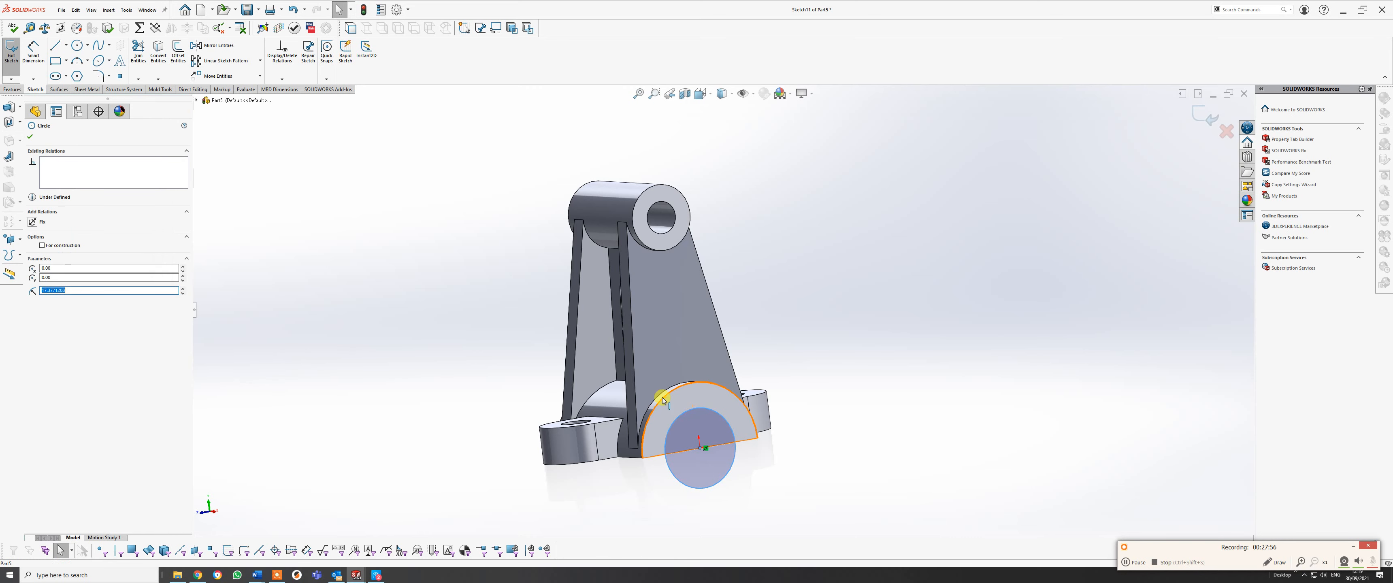
pyautogui.keyDown('ctrl'); pyautogui.click(662, 400); pyautogui.keyUp('ctrl')
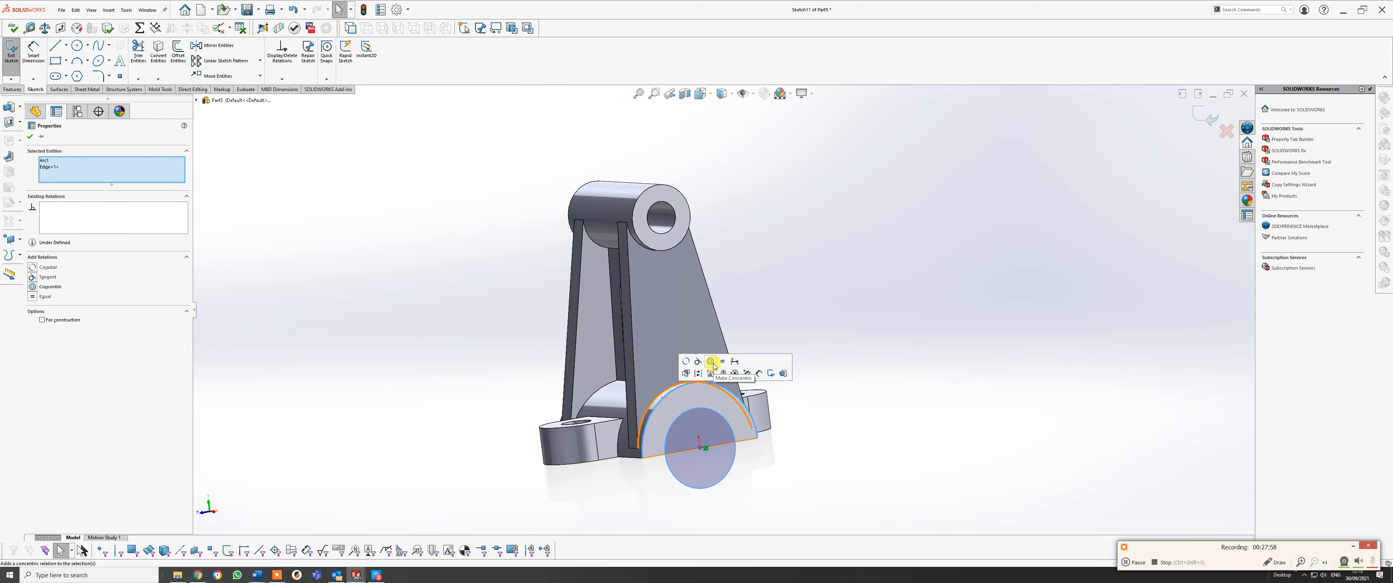
pyautogui.click(711, 362)
pyautogui.click(829, 475)
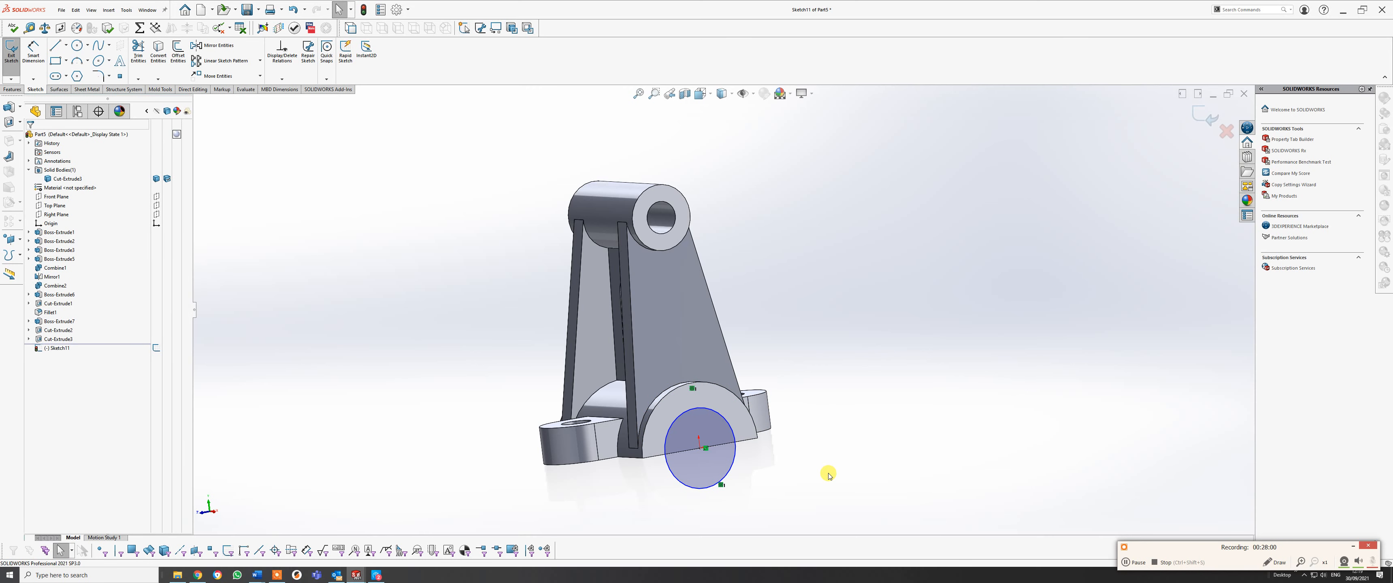
# Dimension the circle on the base's end face and set its diameter to 32 mm.
pyautogui.click(31, 52)
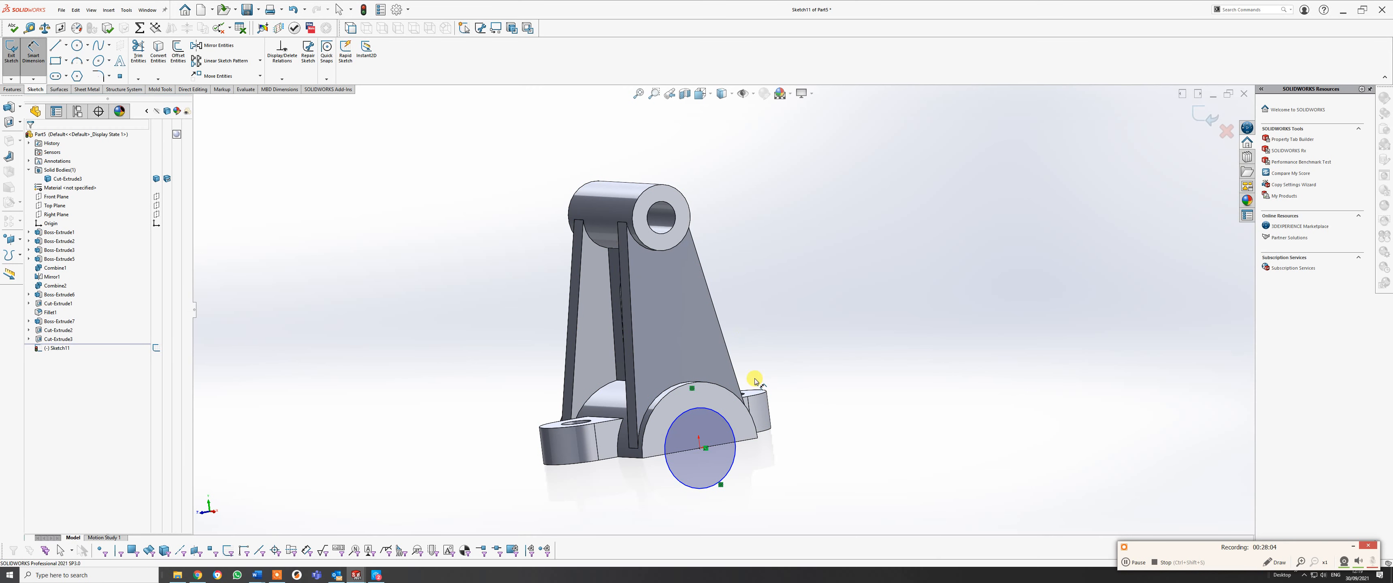
pyautogui.click(720, 418)
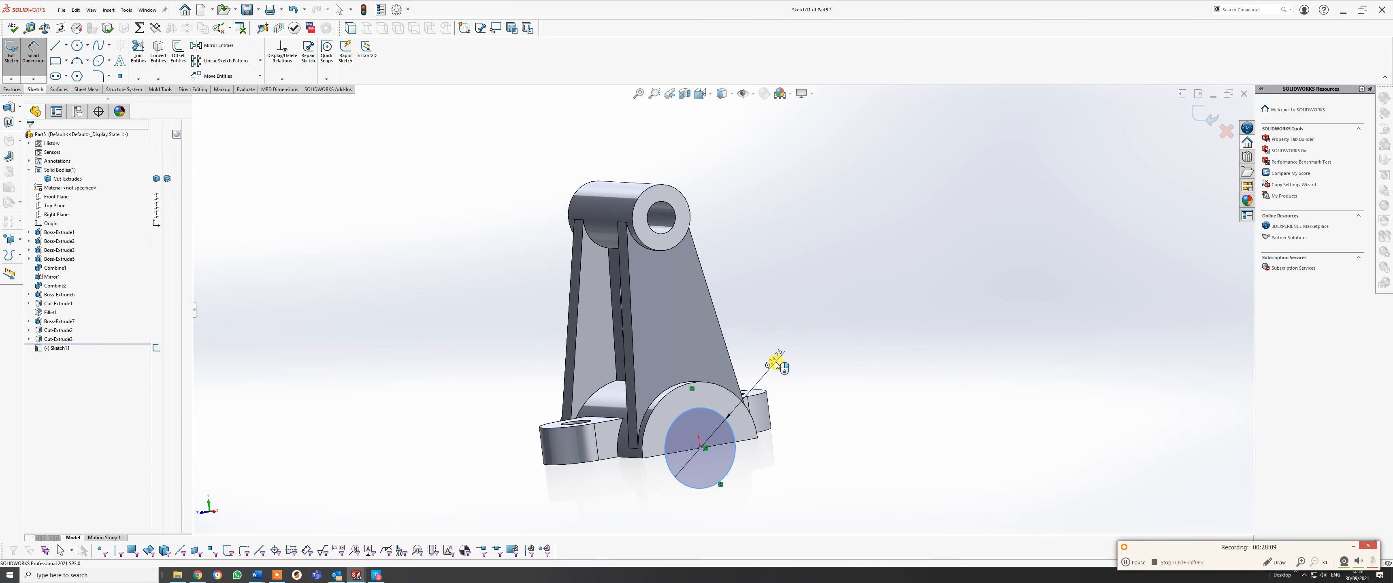
pyautogui.click(777, 366)
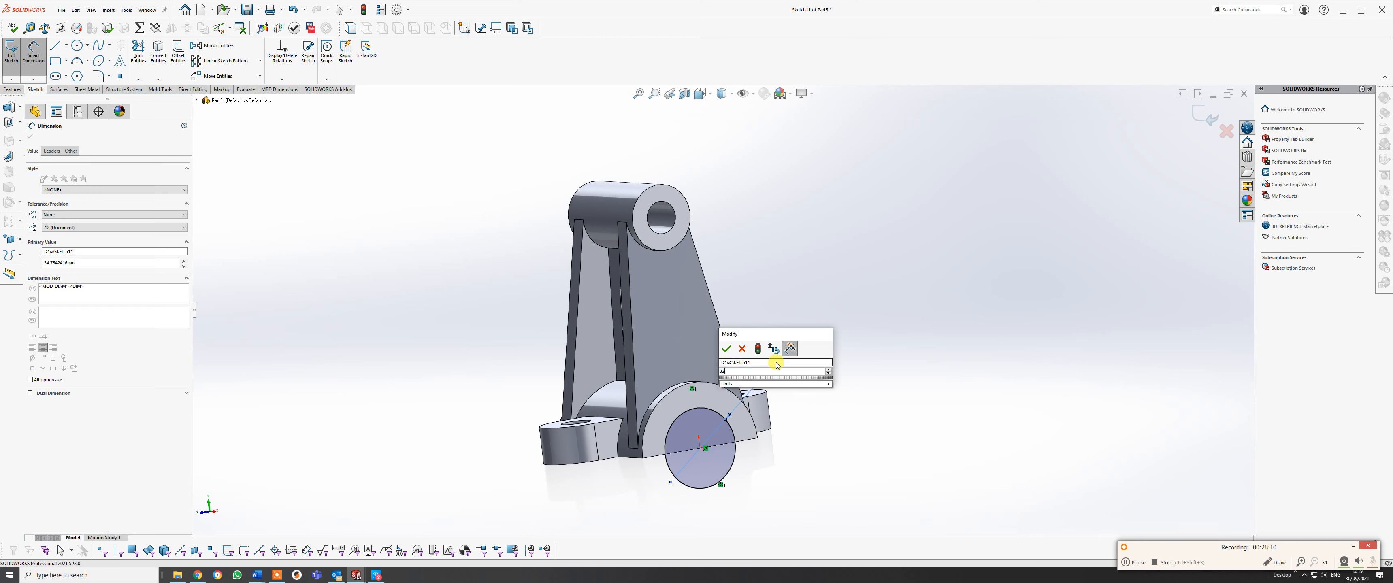
pyautogui.click(742, 348)
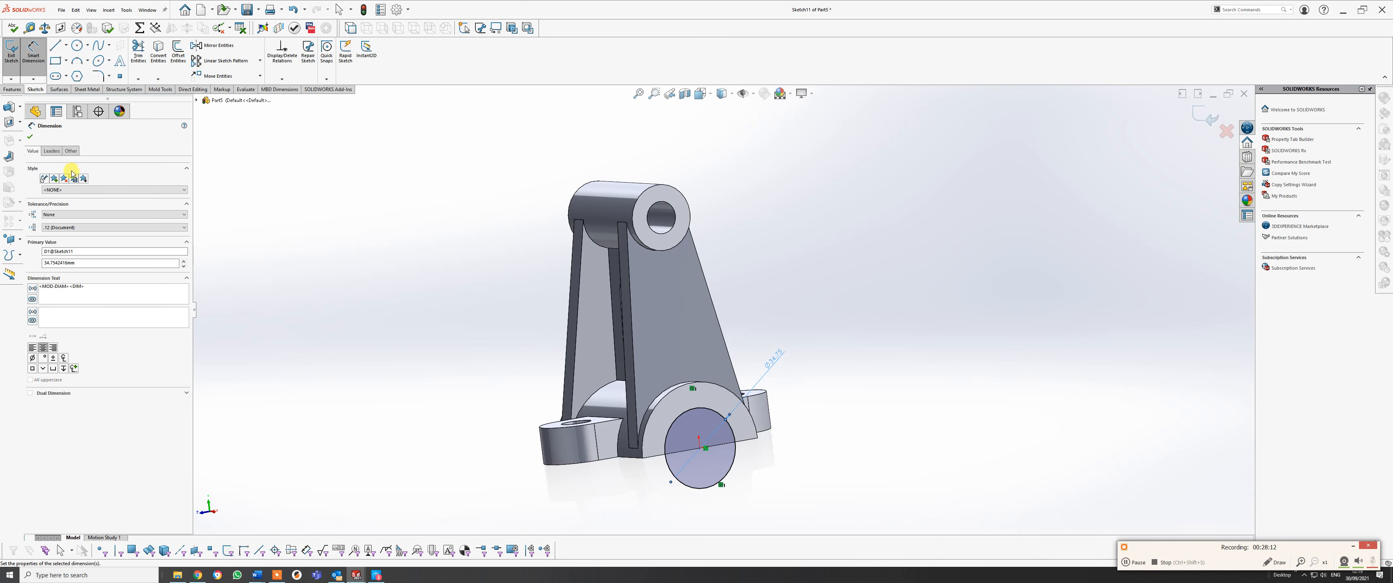
# Cut the 32 mm circle through the base as an Extruded Cut with the Through All end condition.
pyautogui.click(12, 90)
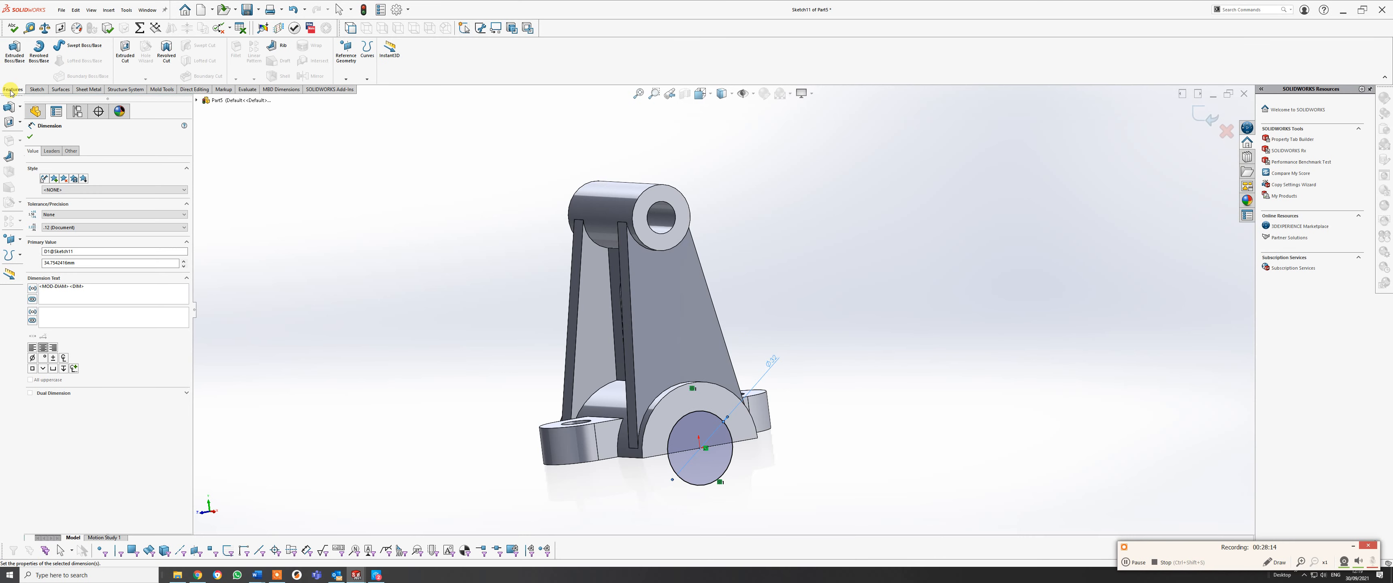
pyautogui.click(125, 50)
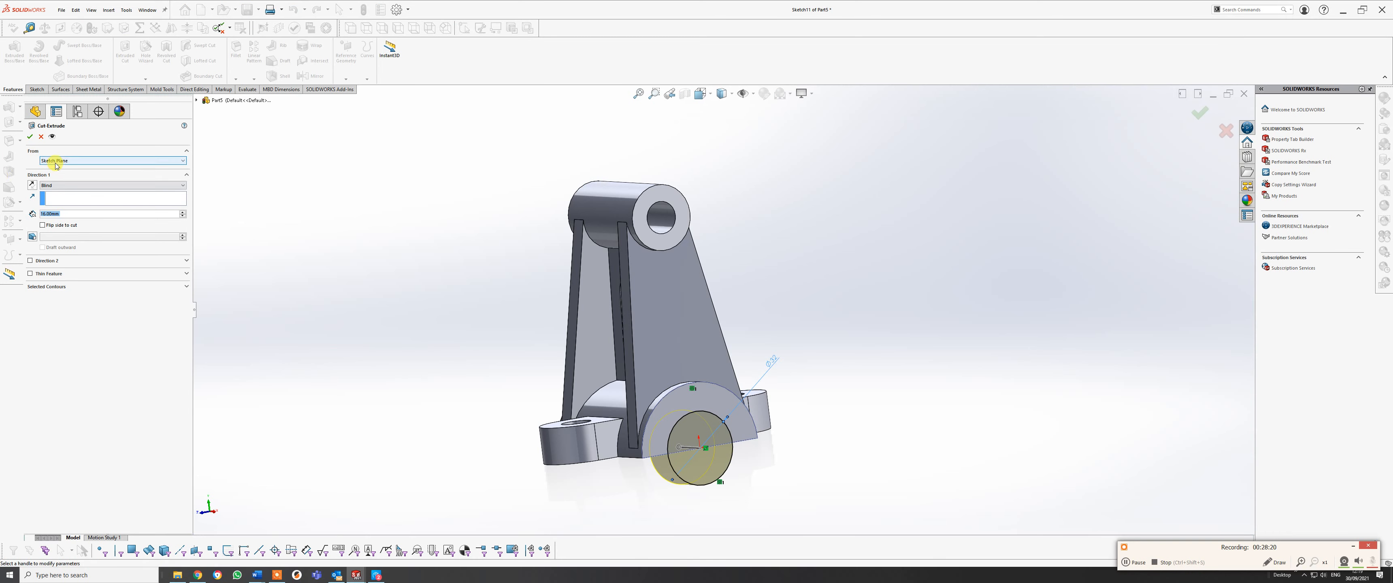
pyautogui.click(59, 185)
pyautogui.click(60, 198)
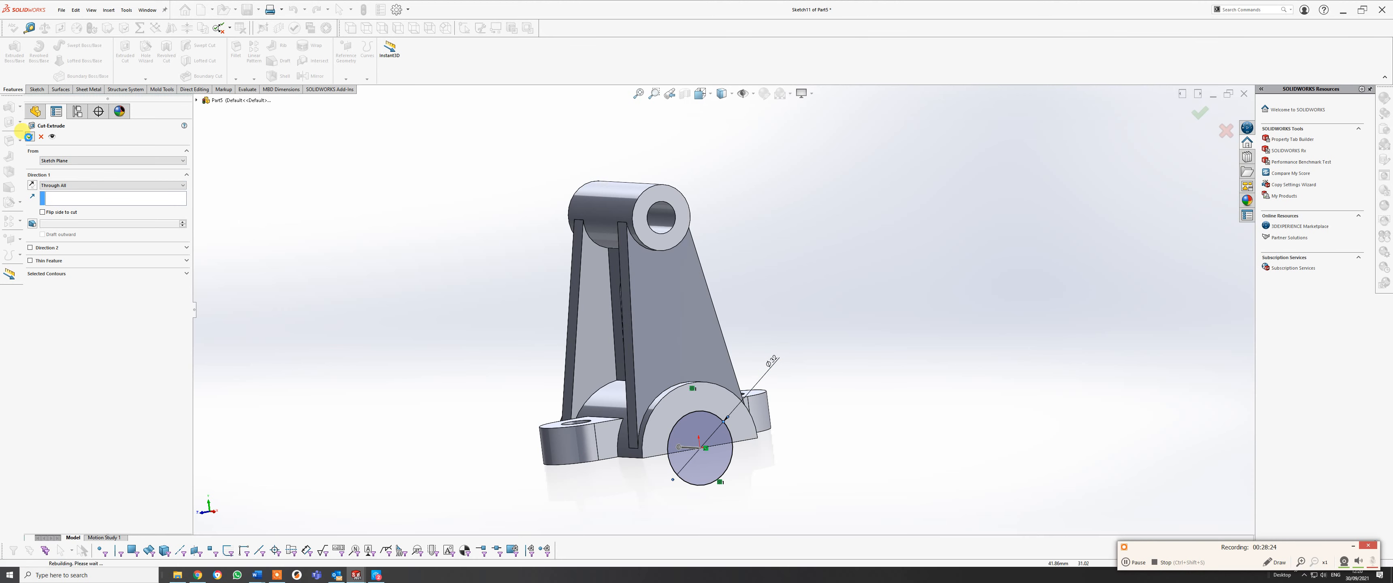
pyautogui.click(29, 138)
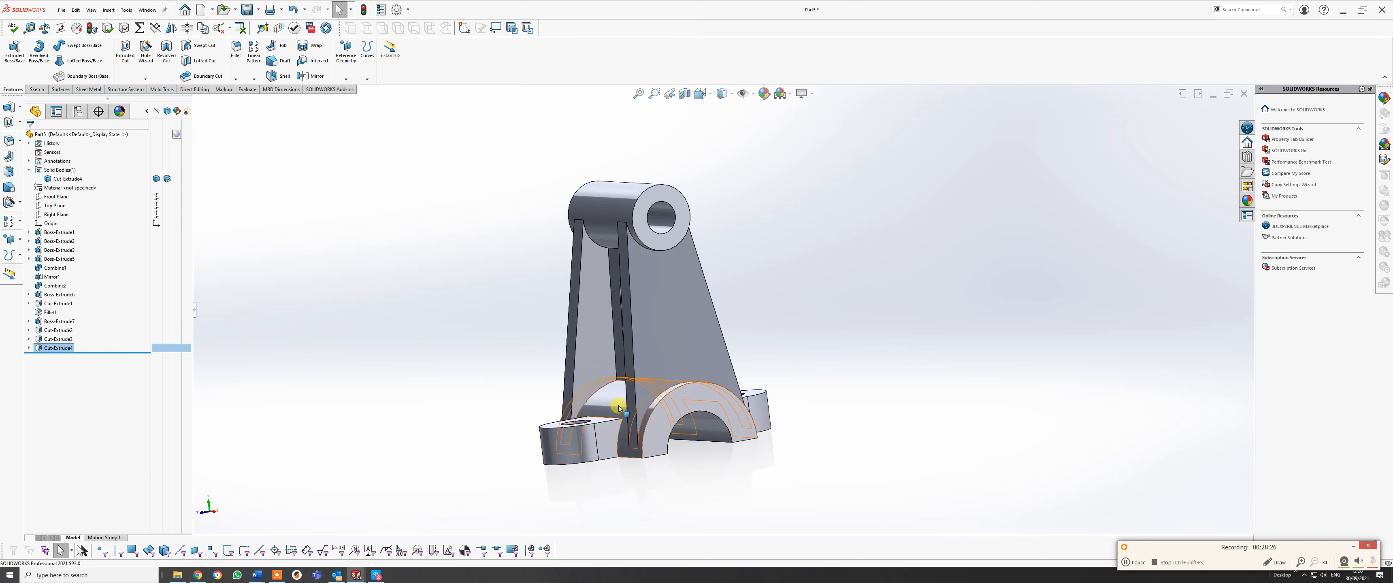
# Start a Fillet on the vertical edge where the front lug meets the base and set its radius to 1.5 mm.
pyautogui.moveTo(672, 398); pyautogui.dragTo(712, 383, button='middle')
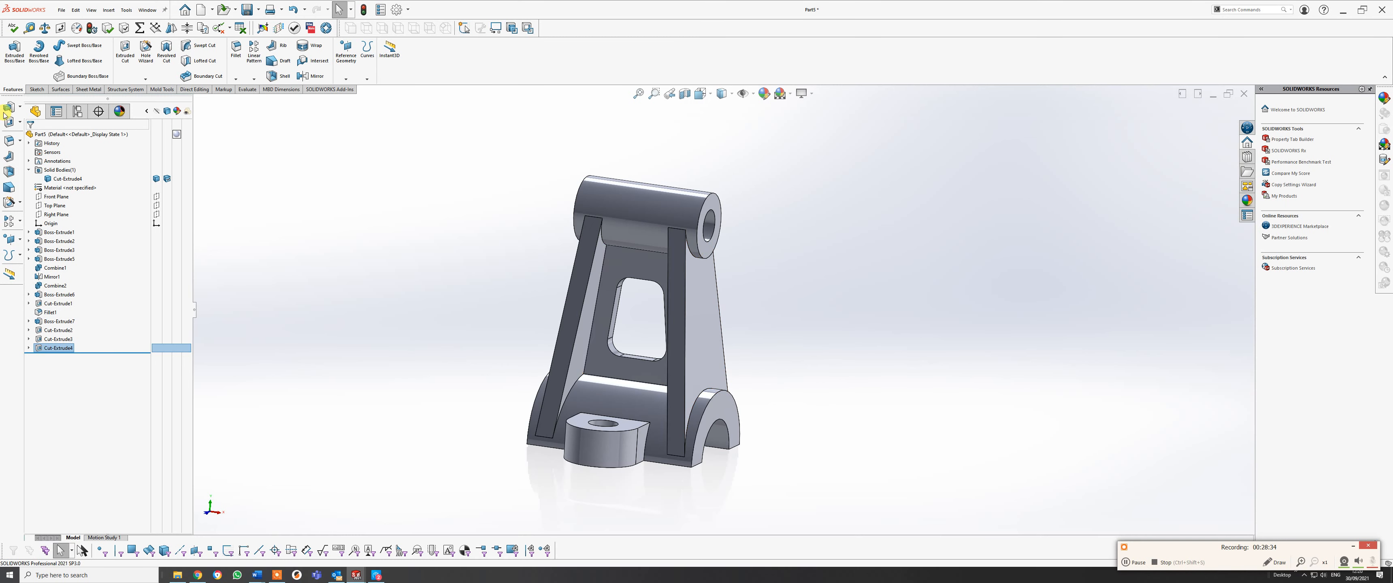
pyautogui.click(237, 47)
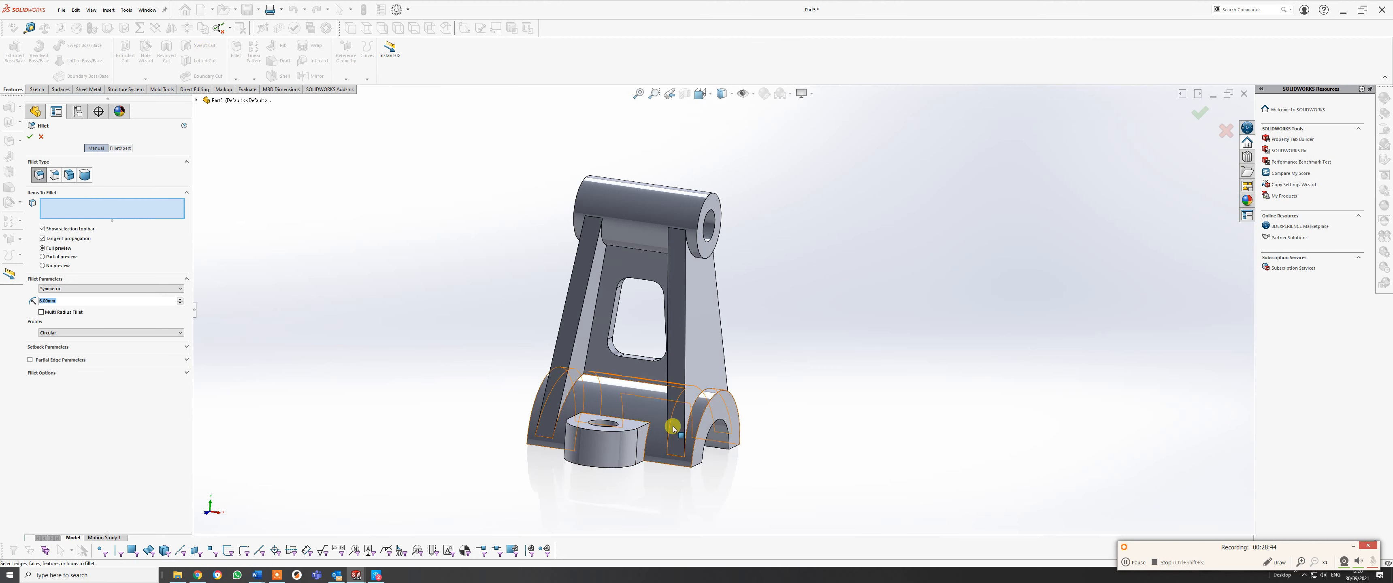
pyautogui.moveTo(722, 430); pyautogui.dragTo(659, 484, button='middle')
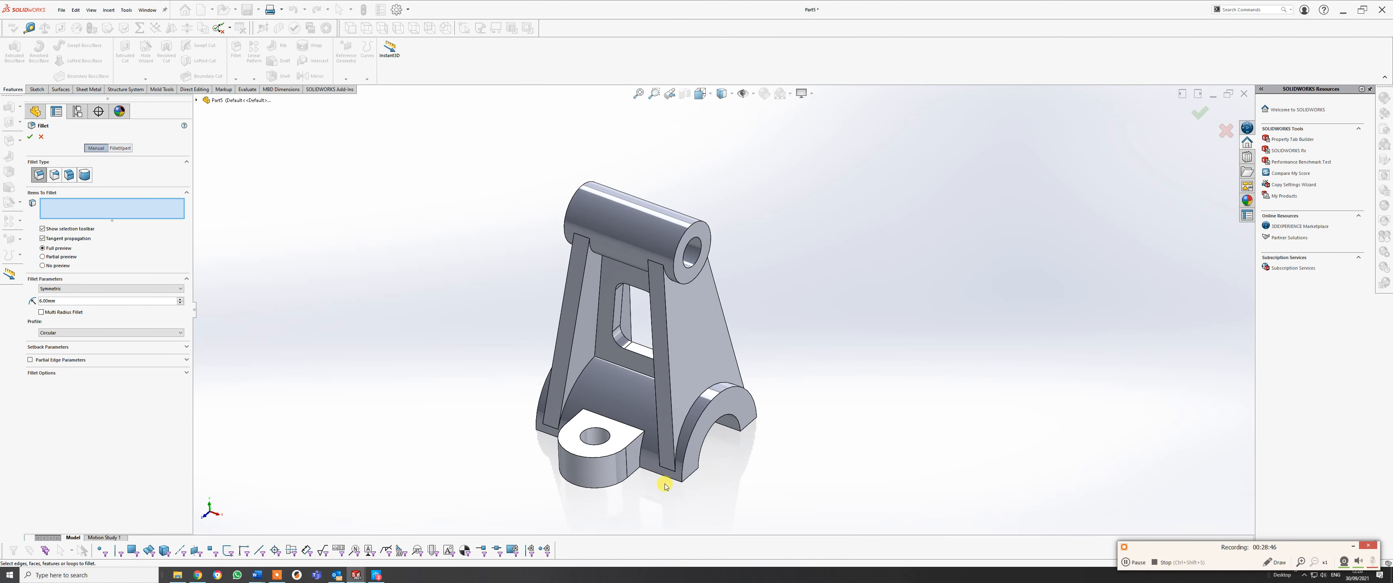
pyautogui.click(640, 459)
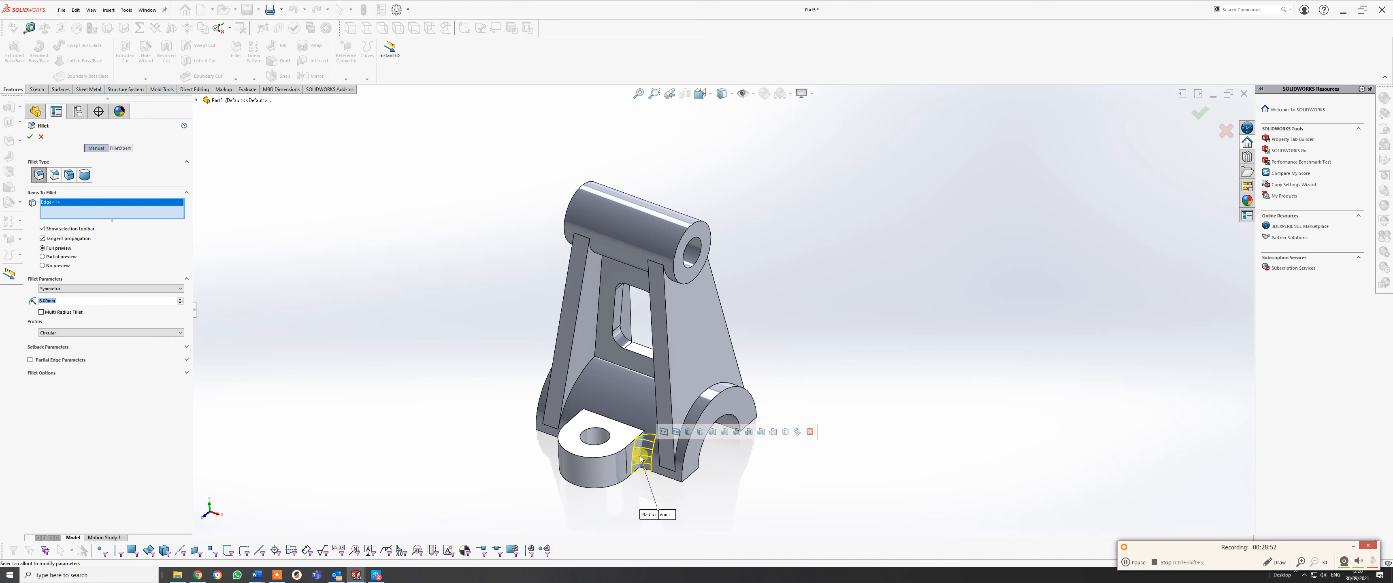
pyautogui.write('1.5')
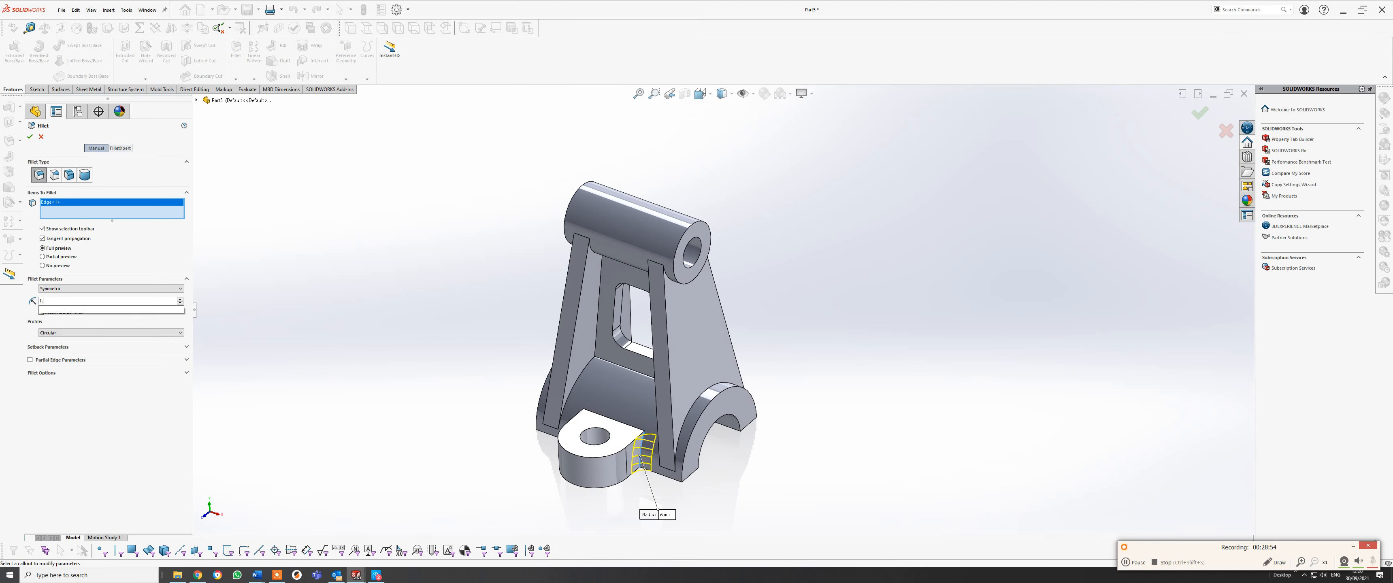
pyautogui.press('Return')
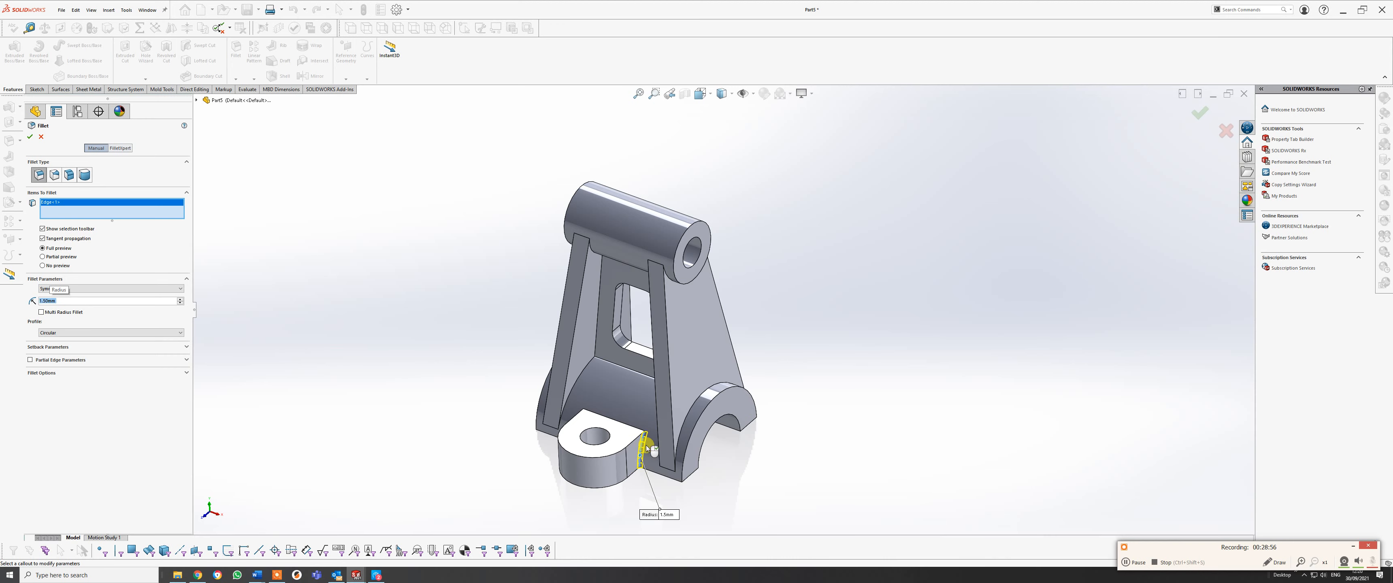
# Add the lug's top edge against the base, its other vertical joining edge and its curved top rim to the fillet.
pyautogui.scroll(-2, 640, 459)
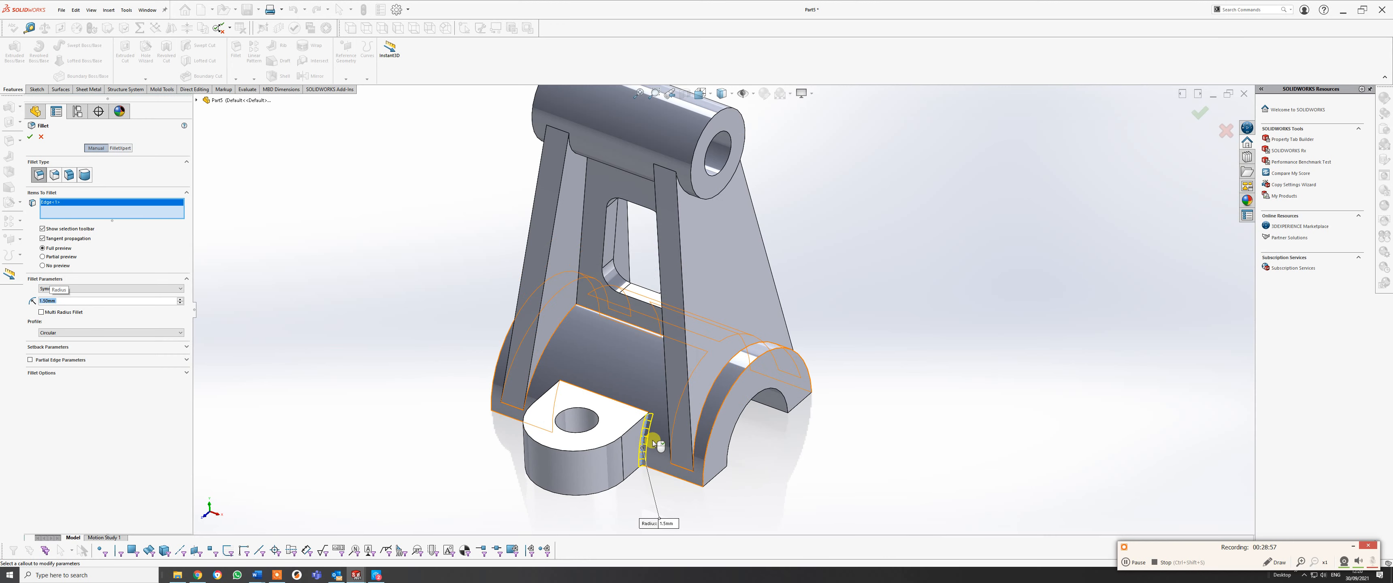
pyautogui.click(630, 406)
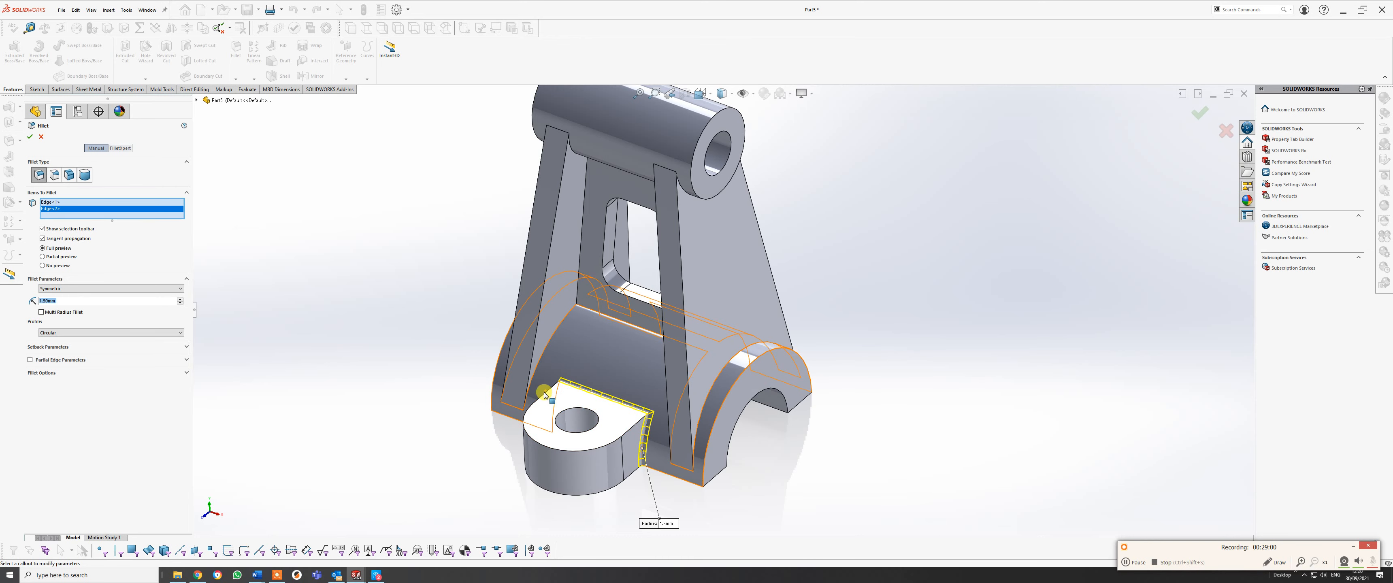
pyautogui.moveTo(558, 395); pyautogui.dragTo(600, 393, button='middle')
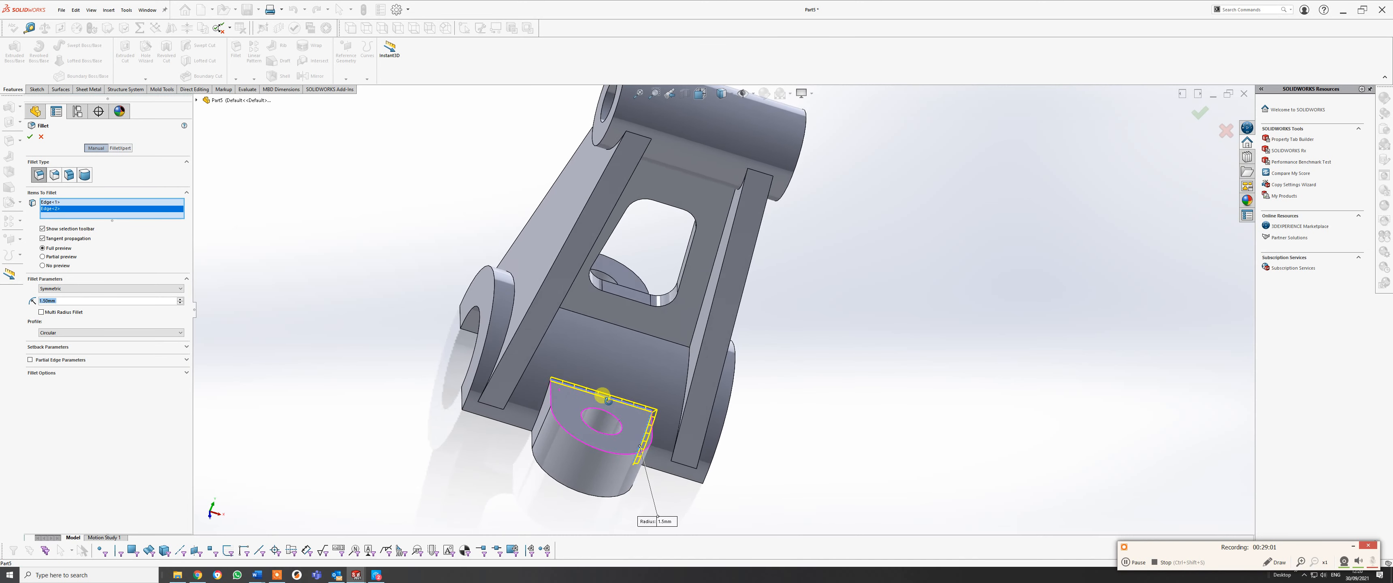
pyautogui.click(542, 407)
pyautogui.click(561, 429)
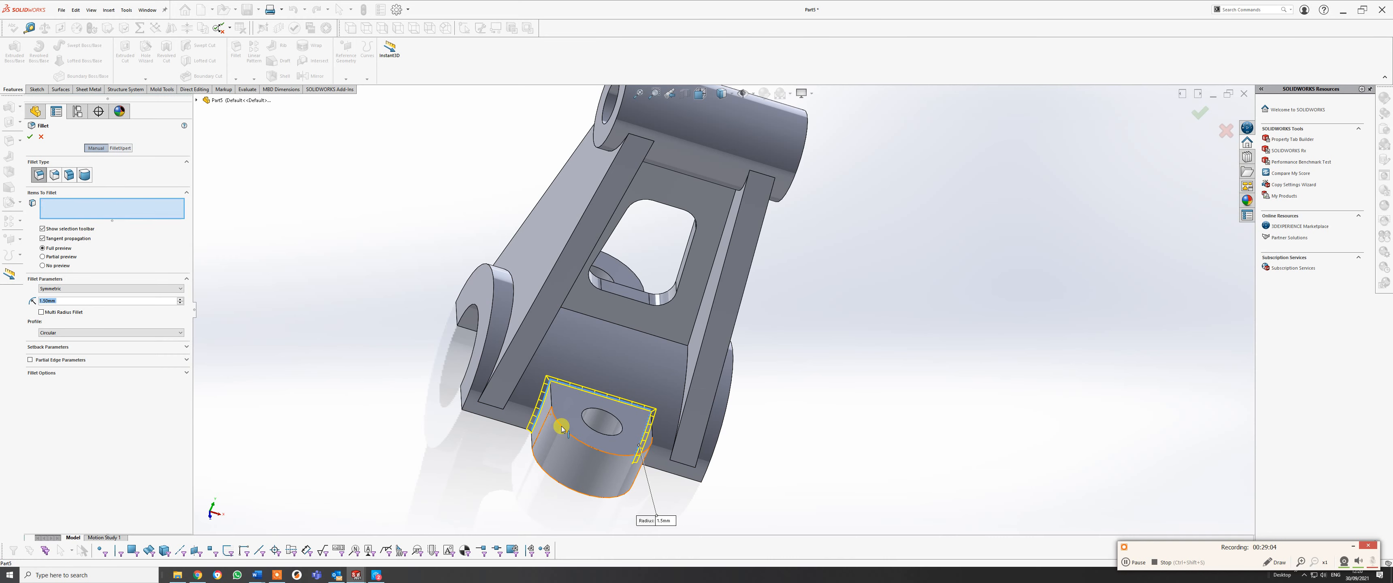
pyautogui.moveTo(724, 443); pyautogui.dragTo(708, 398, button='middle')
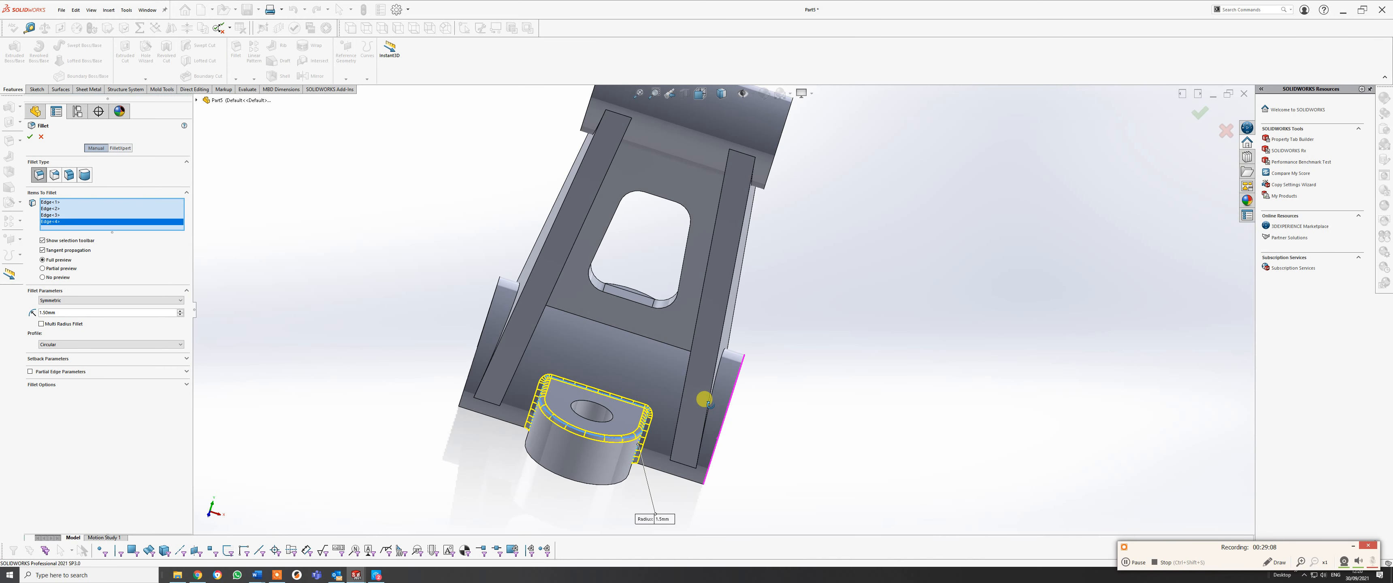
pyautogui.moveTo(704, 400); pyautogui.dragTo(691, 367, button='middle')
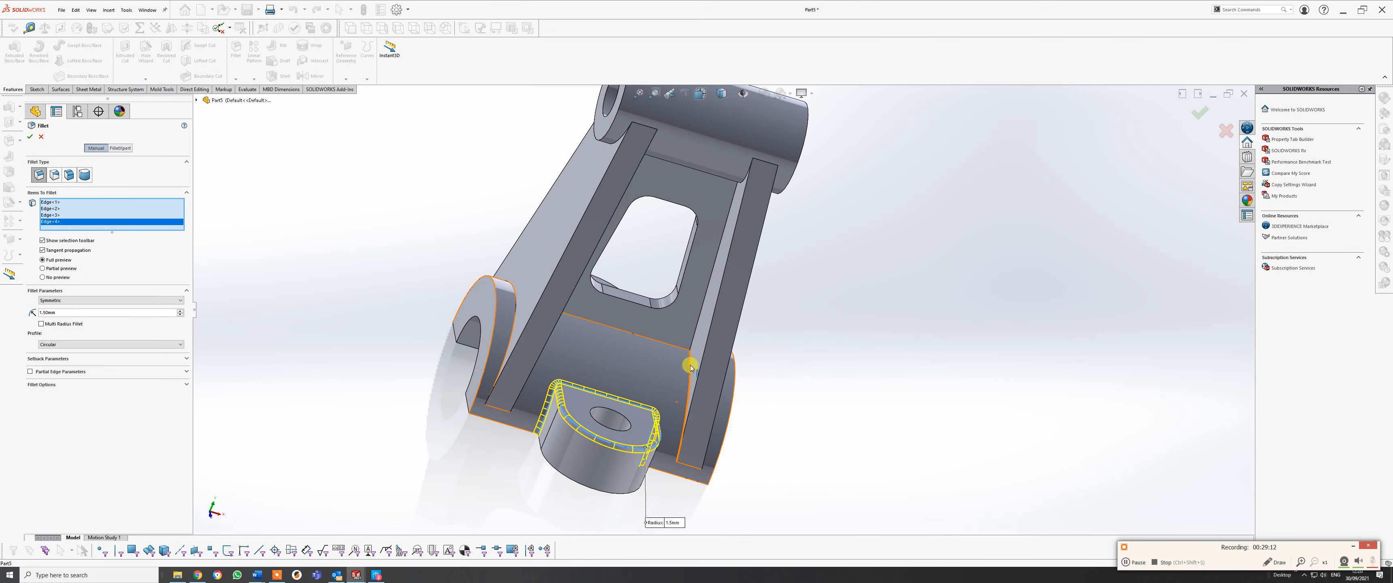
# Extend the fillet selection to the connected edges around the side ribs and web, and apply the 1.5 mm fillet.
pyautogui.click(691, 367)
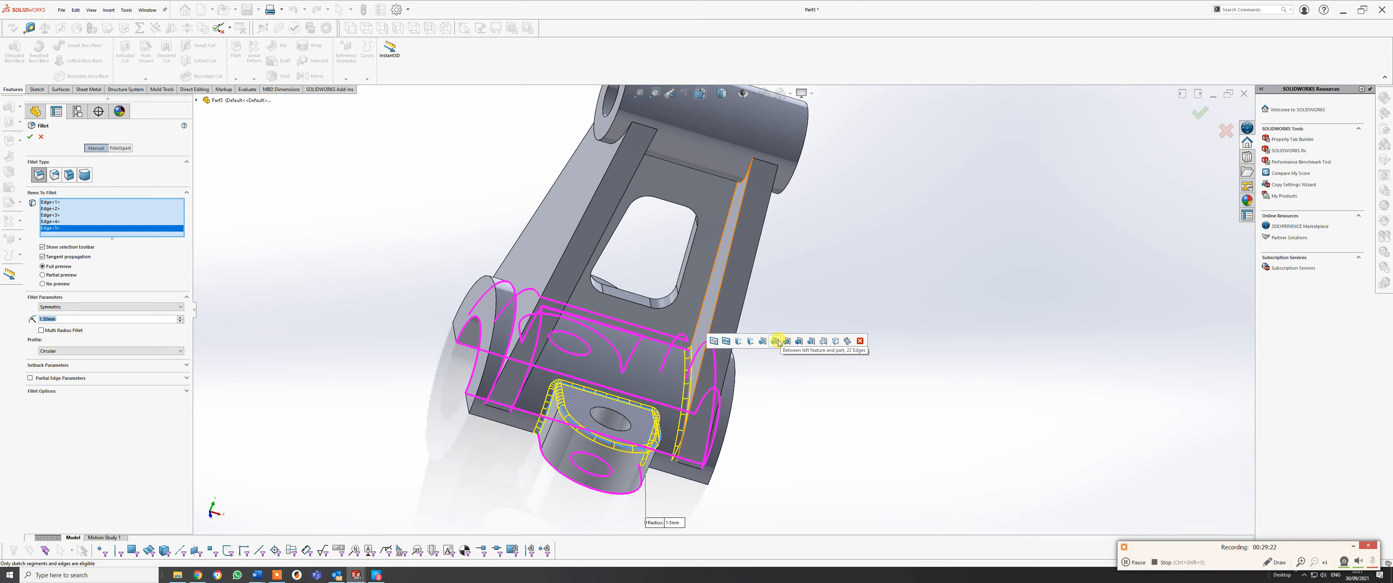
pyautogui.click(825, 344)
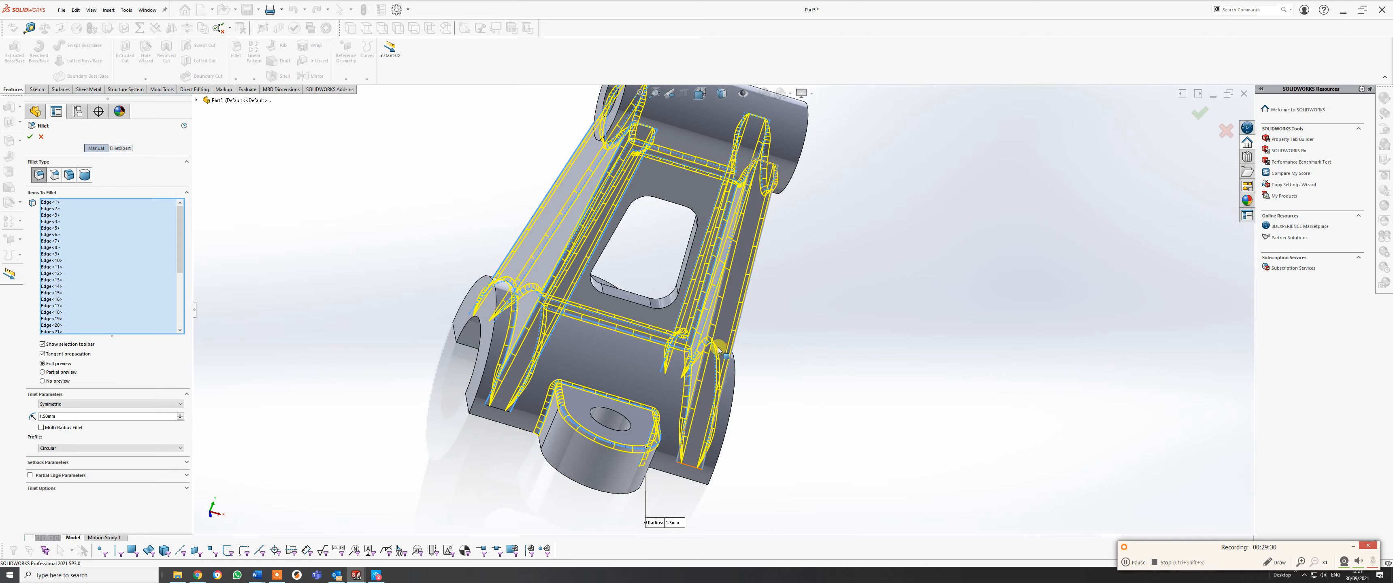
pyautogui.moveTo(719, 350); pyautogui.dragTo(676, 403, button='middle')
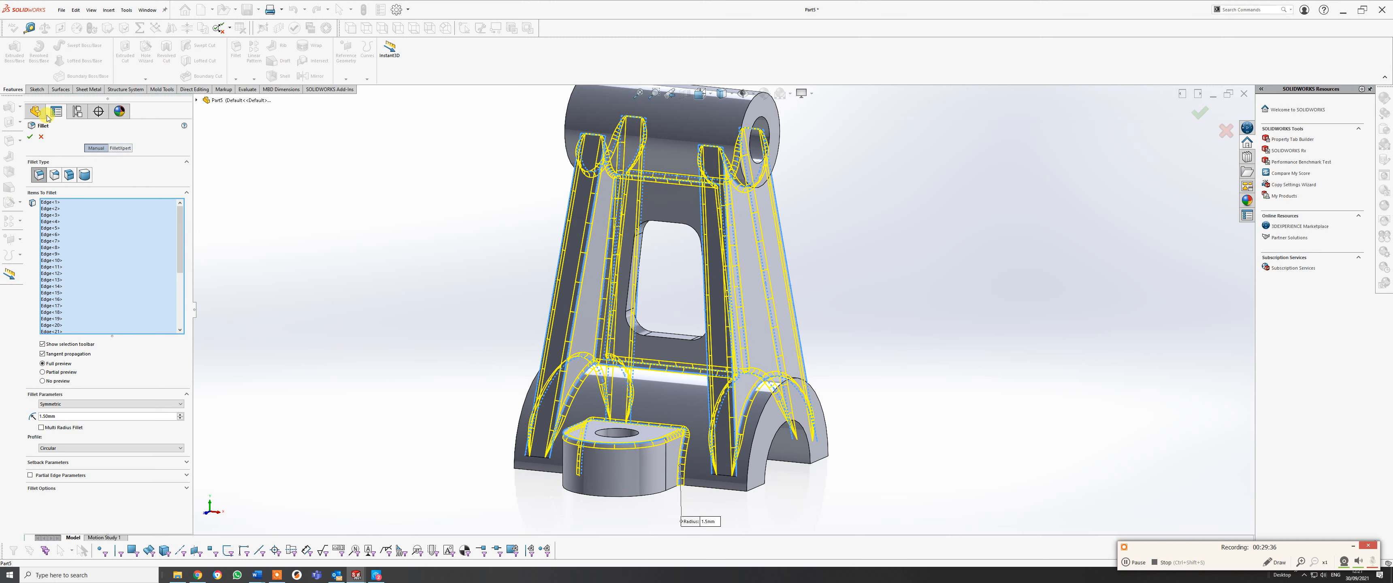
pyautogui.click(30, 138)
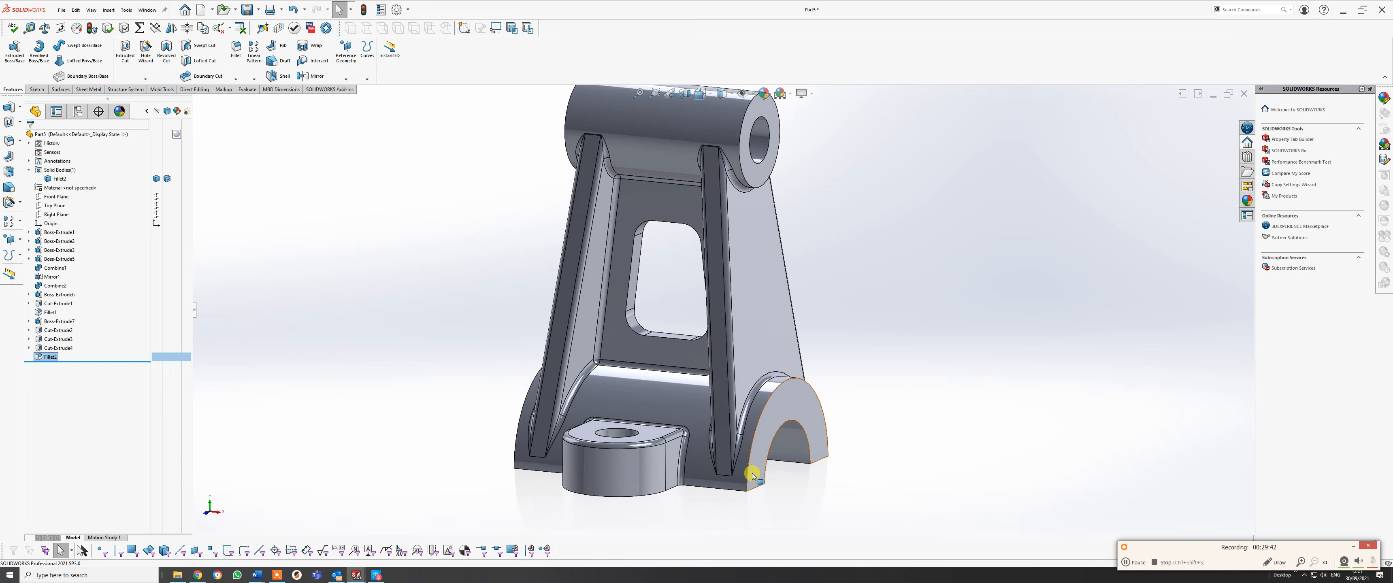
pyautogui.scroll(-4, 751, 475)
pyautogui.moveTo(721, 460); pyautogui.dragTo(523, 462, button='middle')
pyautogui.scroll(3, 541, 458)
pyautogui.scroll(5, 836, 324)
pyautogui.scroll(-3, 786, 232)
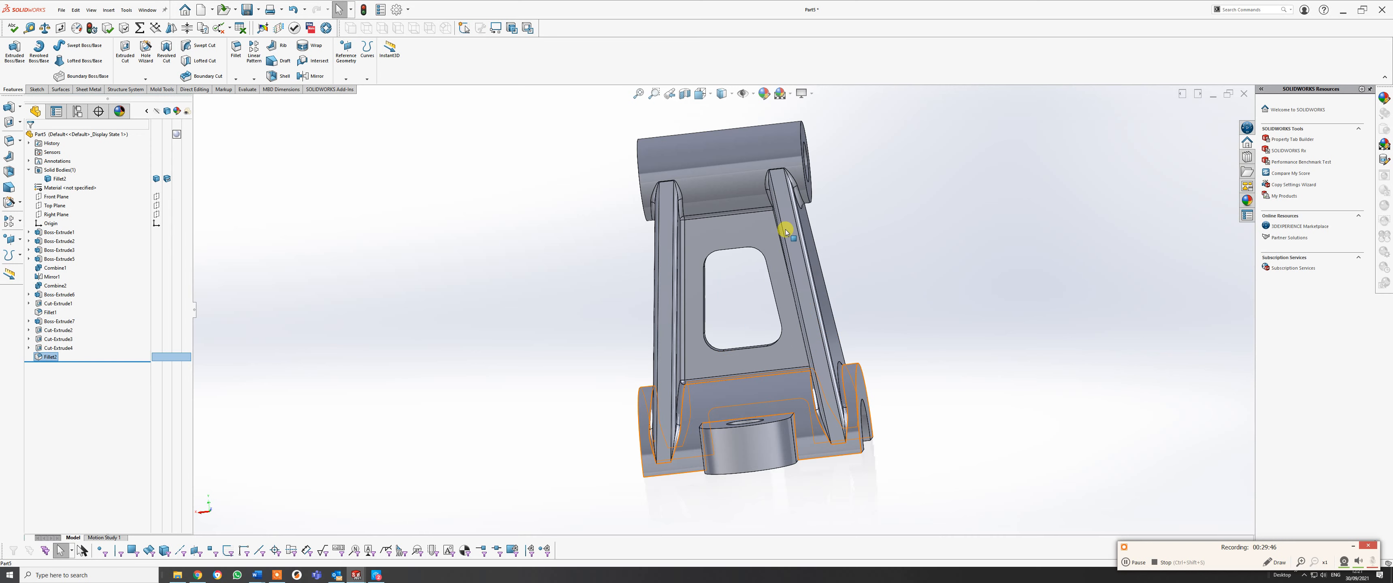
# Fillet the front edge loop of the web opening between the two ribs.
pyautogui.hotkey('ctrl', '7')
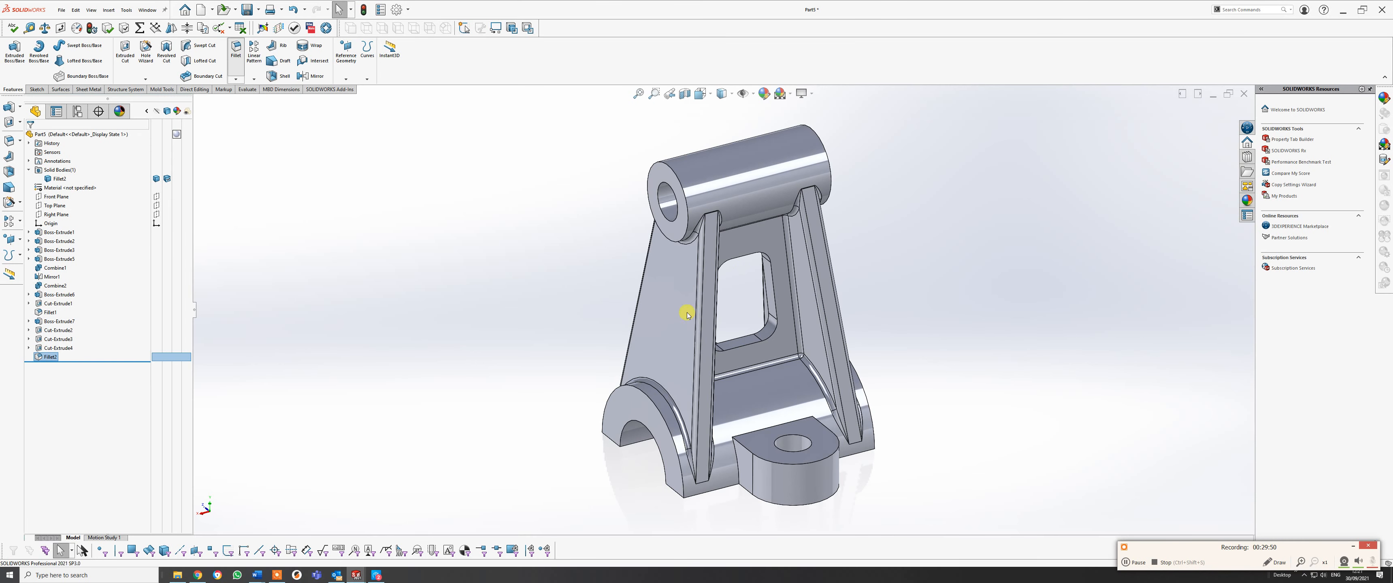
pyautogui.click(742, 346)
pyautogui.press('Return')
pyautogui.moveTo(719, 361); pyautogui.dragTo(737, 301, button='middle')
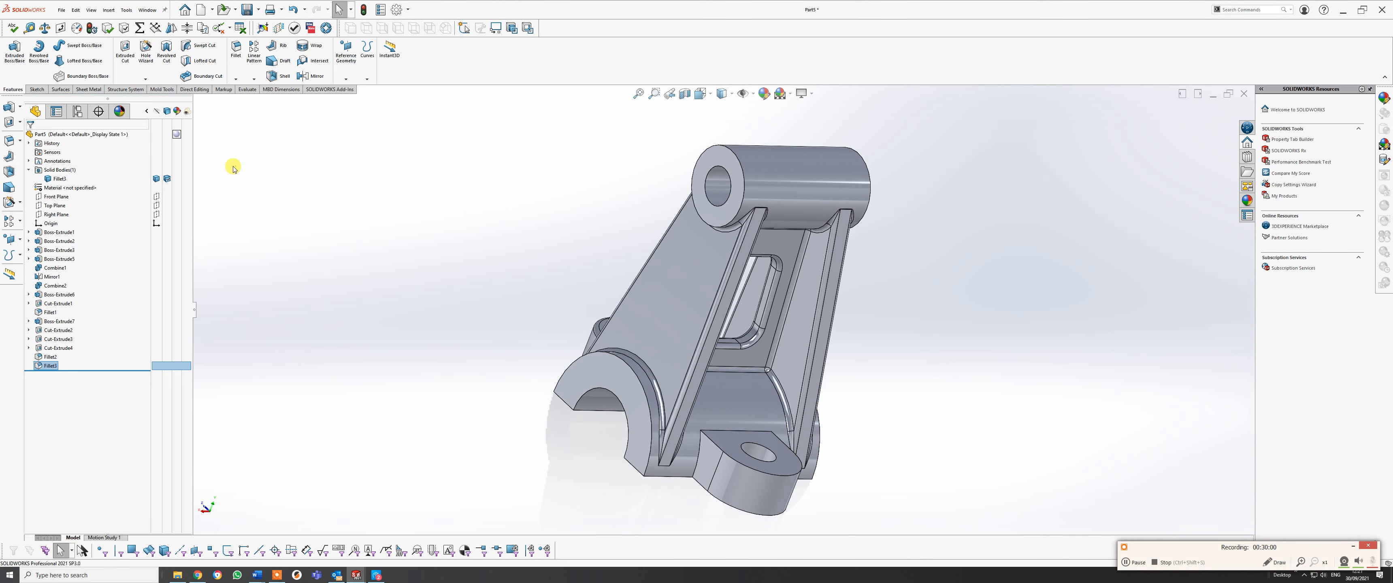
# Apply a 1.5 mm fillet to the front lug's curved top rim and the edge where the lug joins the base.
pyautogui.click(236, 49)
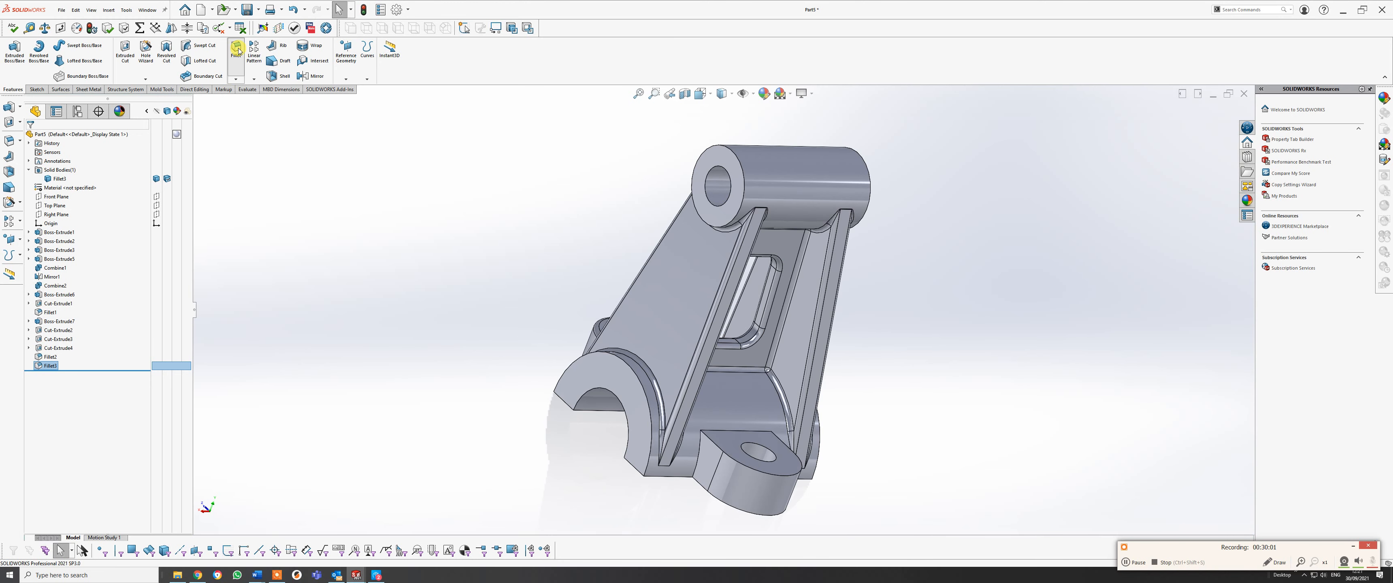
pyautogui.click(741, 466)
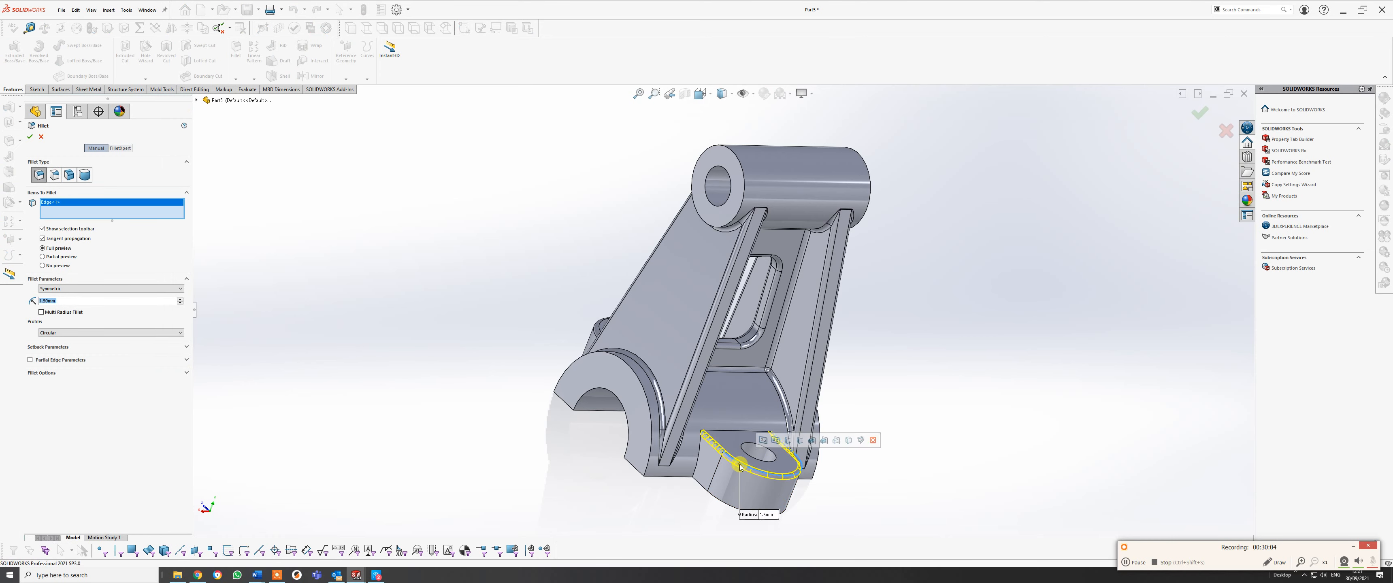
pyautogui.click(698, 470)
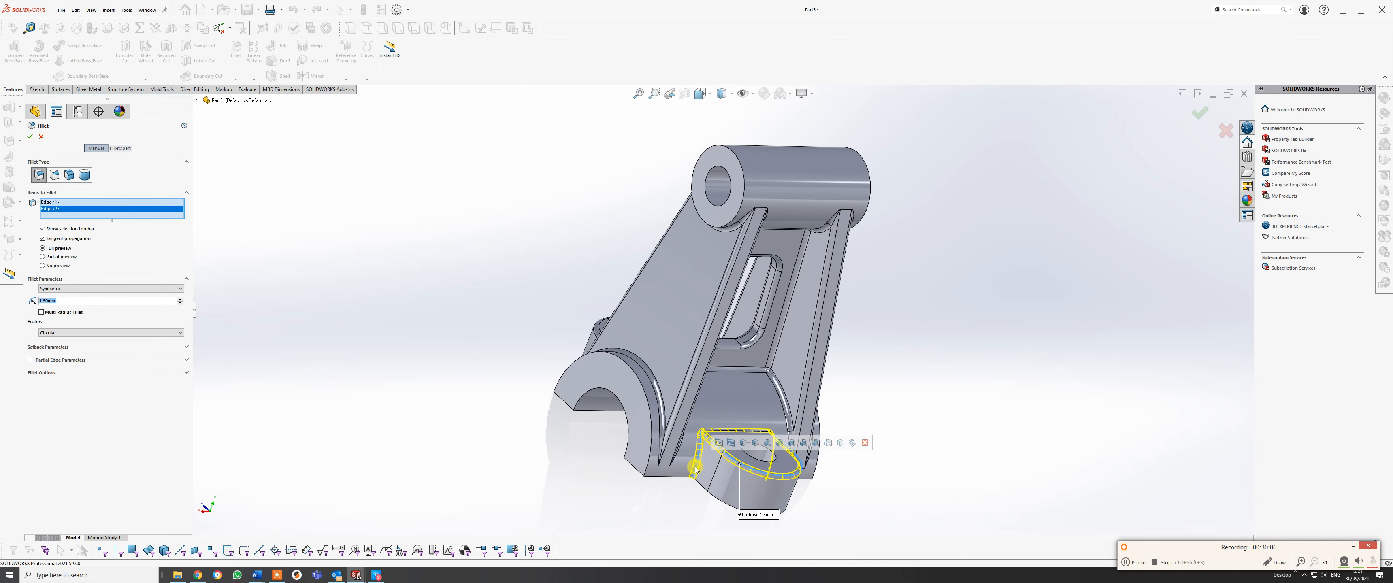
pyautogui.moveTo(703, 465); pyautogui.dragTo(1127, 68, button='middle')
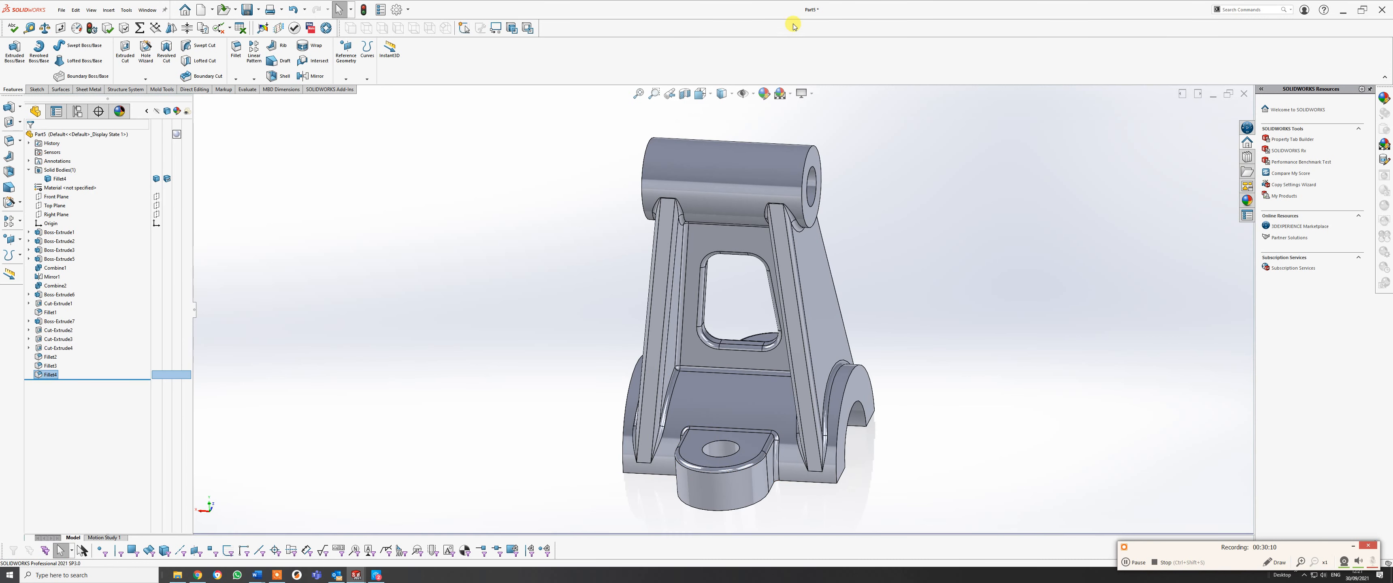
pyautogui.moveTo(771, 109); pyautogui.dragTo(850, 445, button='middle')
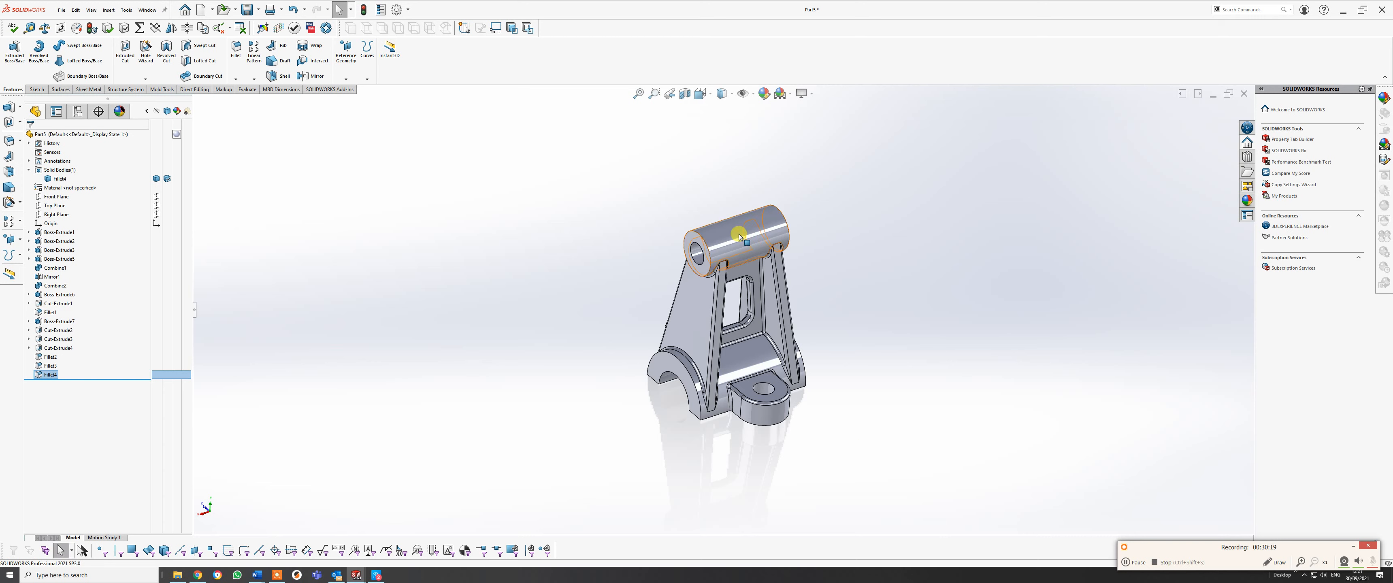